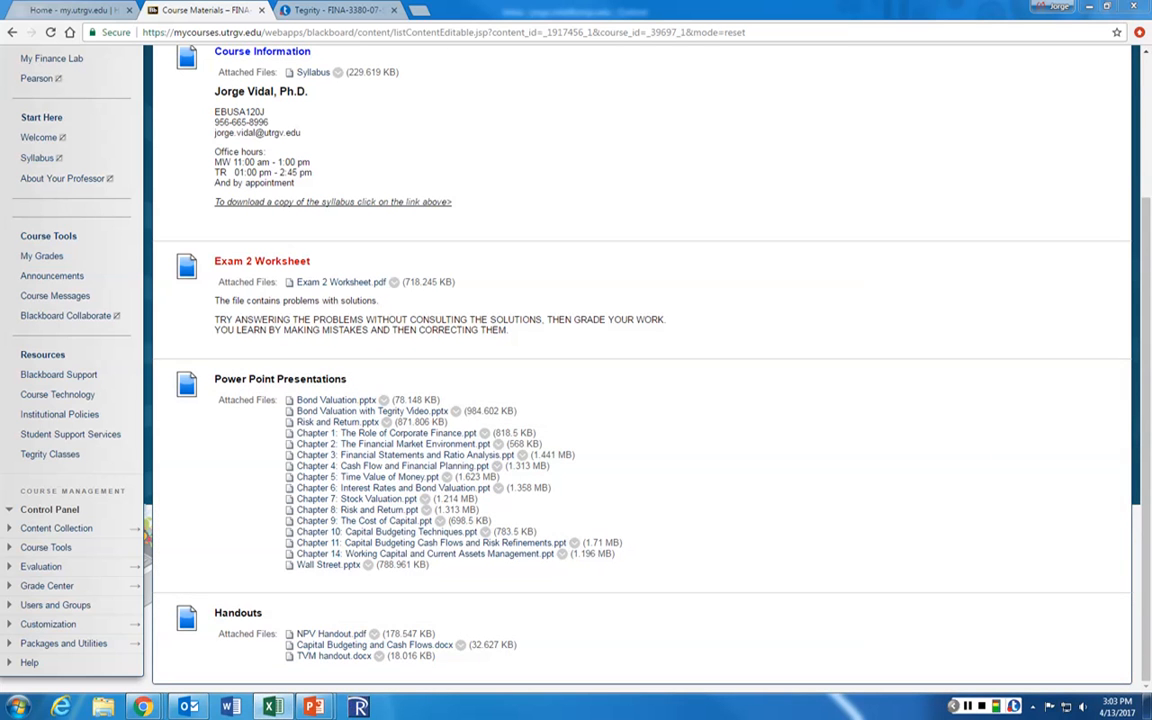
# Step: Switch to the blank Excel workbook and enter the label "Price 1" in A1 with $110 in B1
pyautogui.moveTo(1075, 95); pyautogui.dragTo(513, 0)
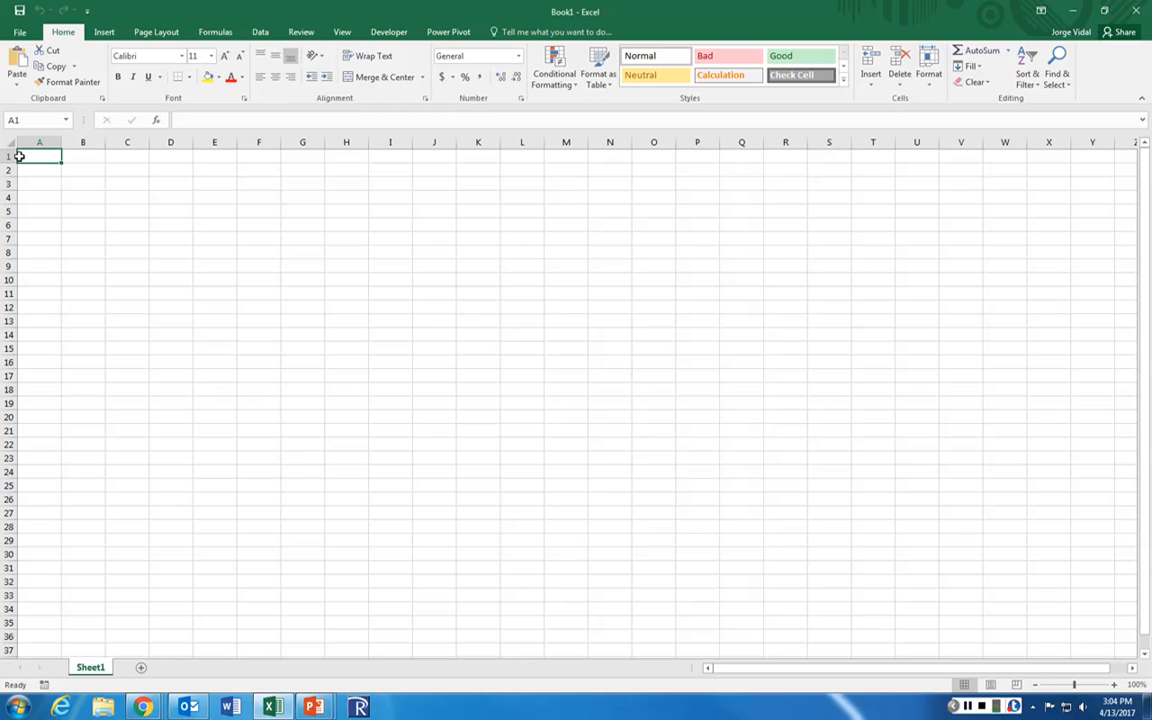
pyautogui.write('Price')
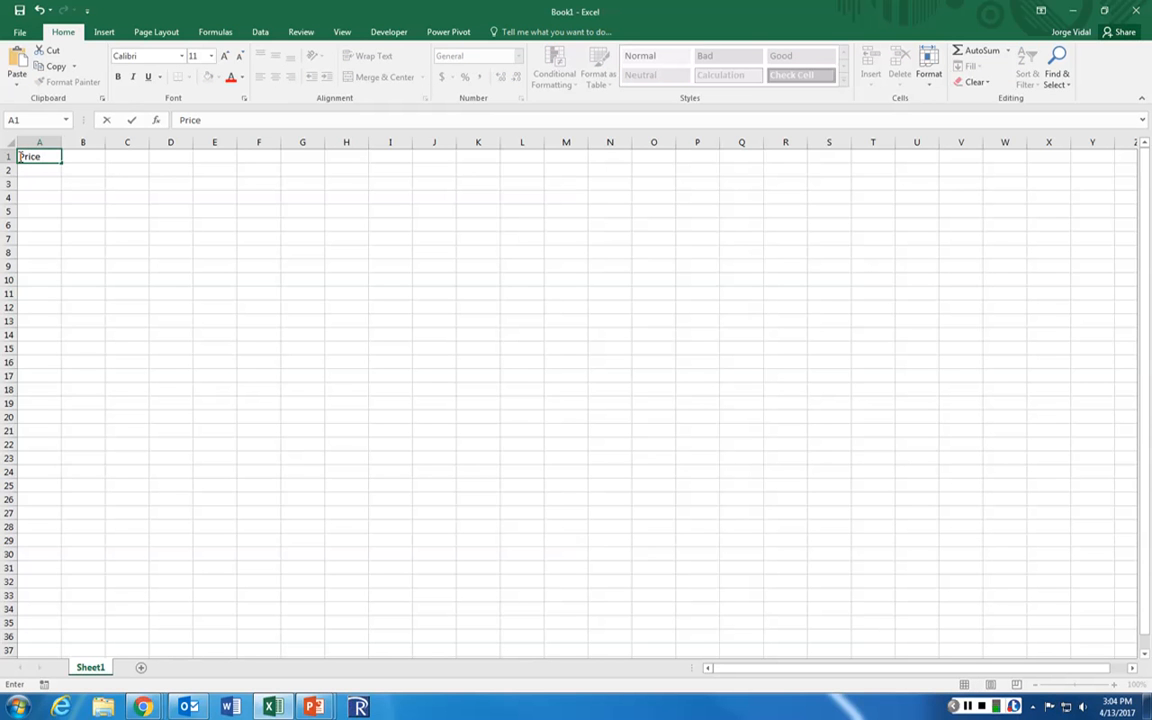
pyautogui.write(' 1')
pyautogui.press('Tab')
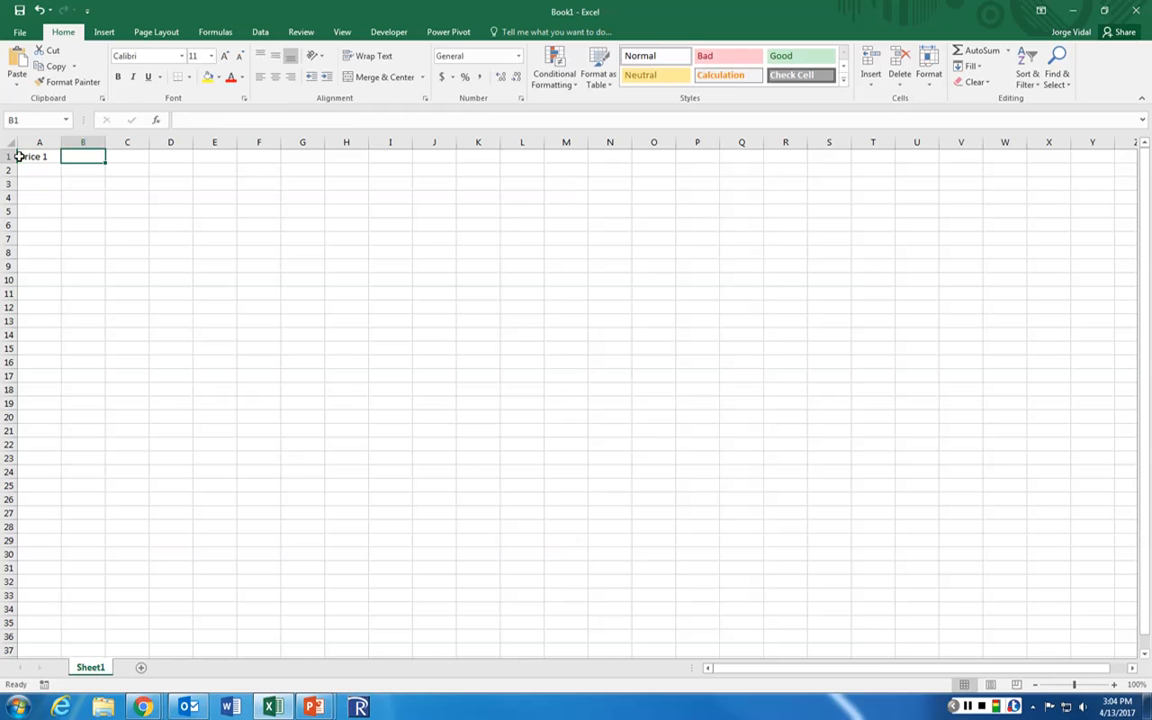
pyautogui.write('$110')
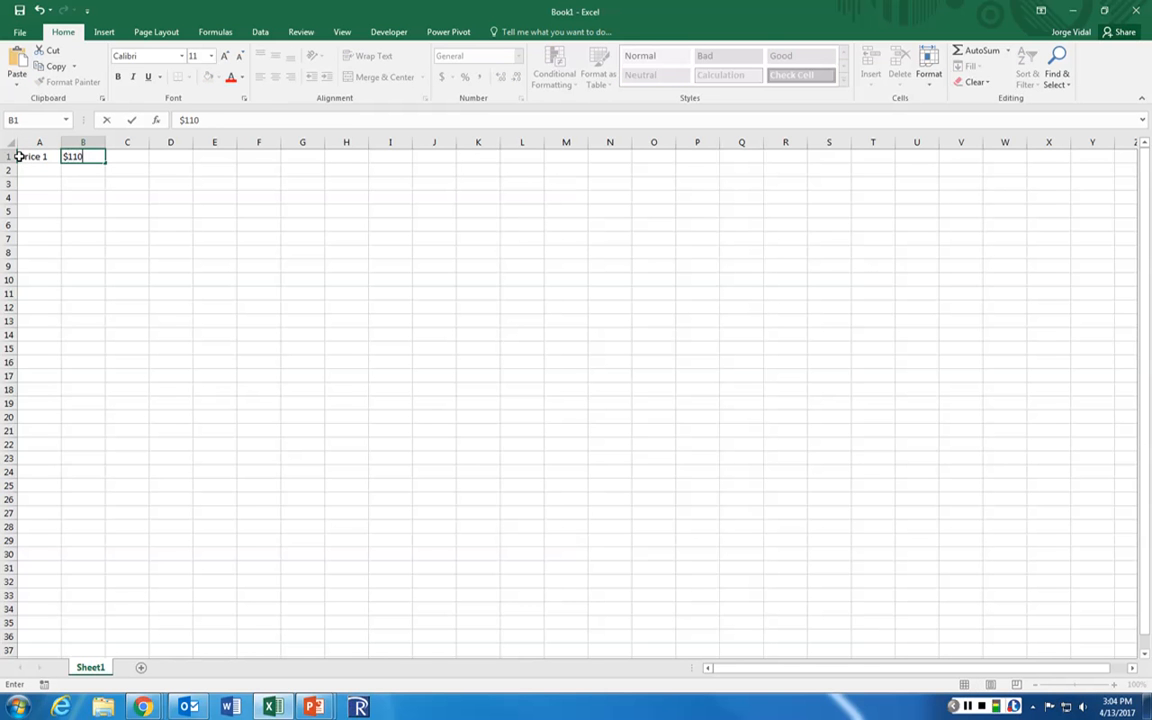
pyautogui.press('Return')
pyautogui.scroll(9, 174, 300)
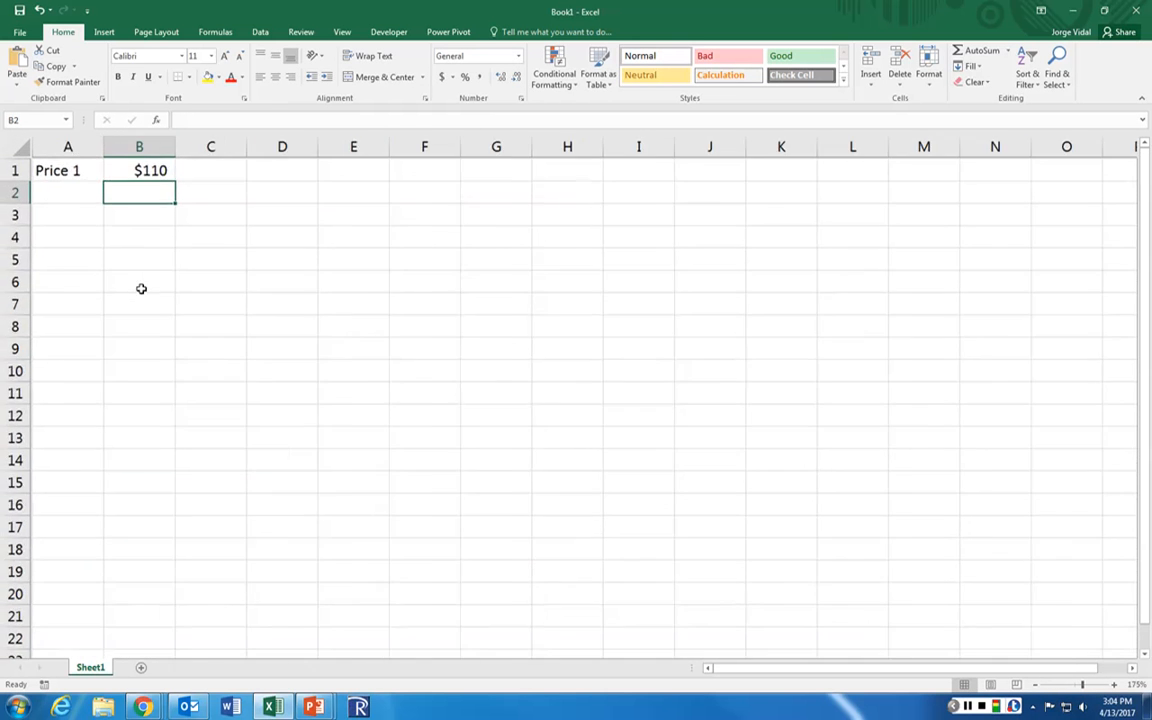
# Step: Enter the label "Price 2" in cell A2
pyautogui.click(110, 228)
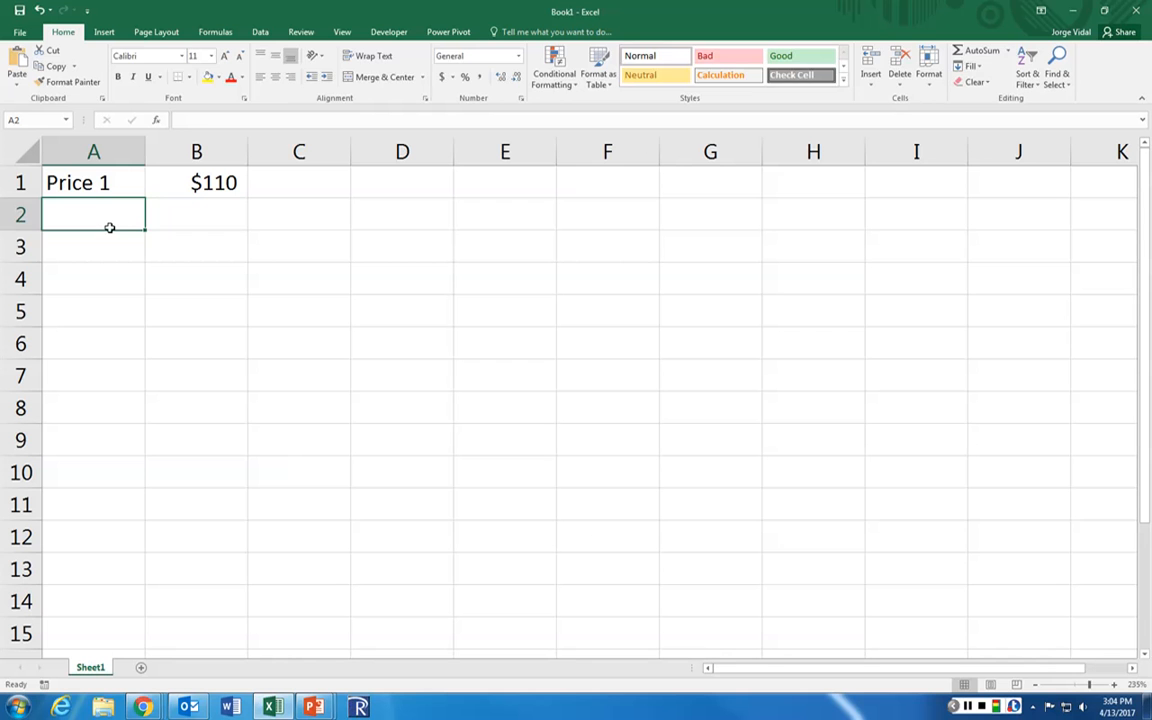
pyautogui.write('Price ')
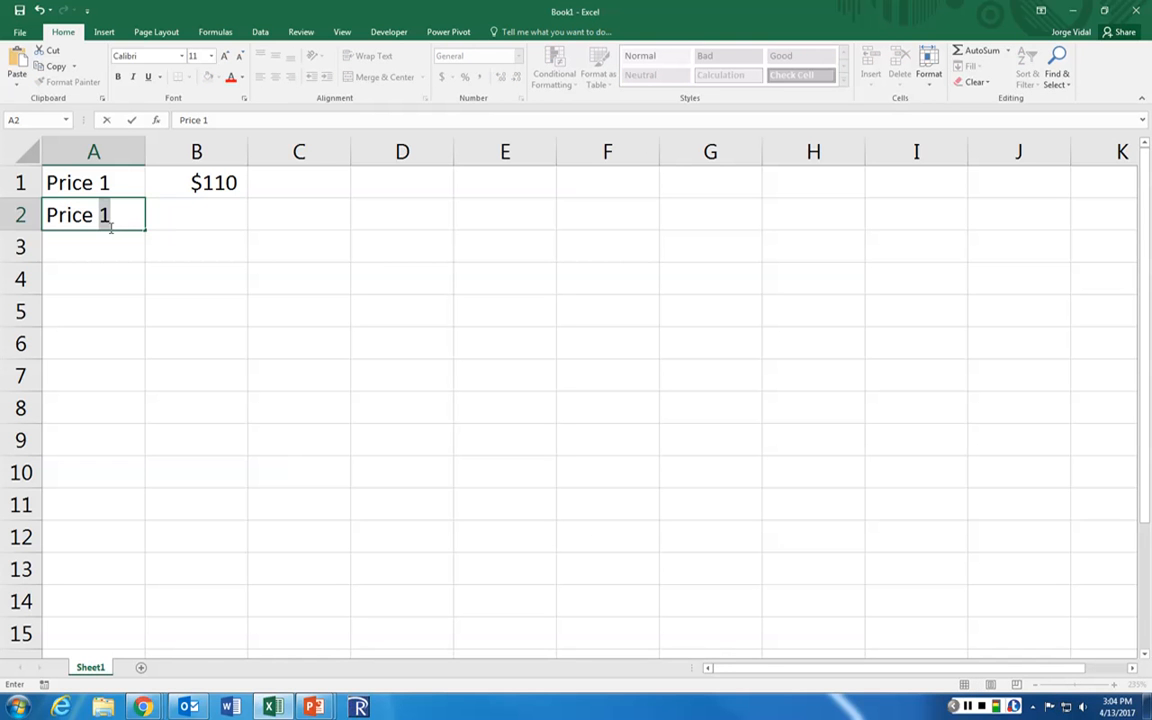
pyautogui.write('2')
pyautogui.press('Tab')
# Step: Set Price 1 in B1 to $120 and enter $110 for Price 2 in B2
pyautogui.press('Up')
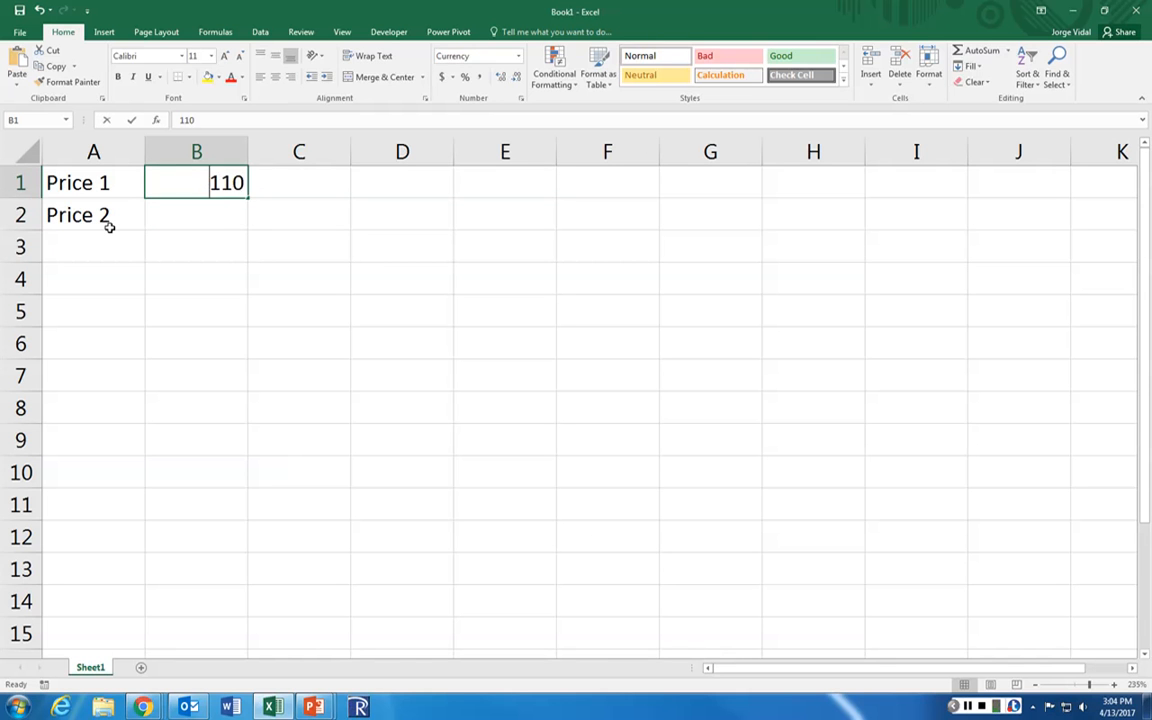
pyautogui.write('$120')
pyautogui.press('Return')
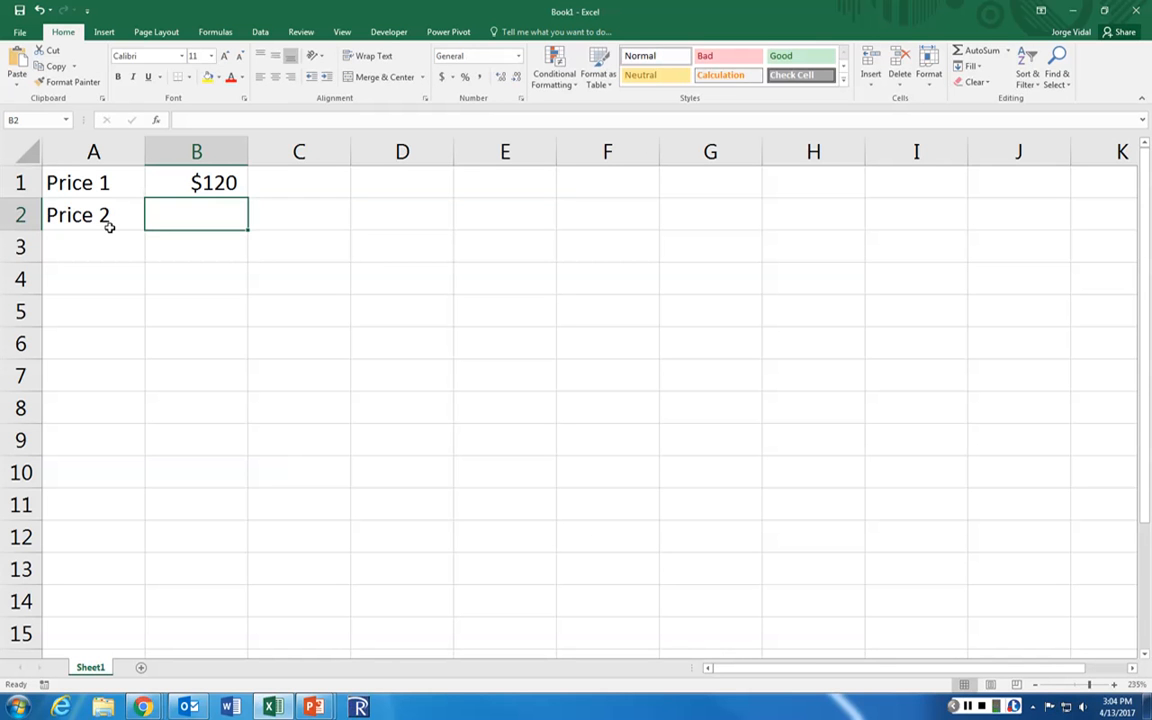
pyautogui.write('$110')
pyautogui.press('Return')
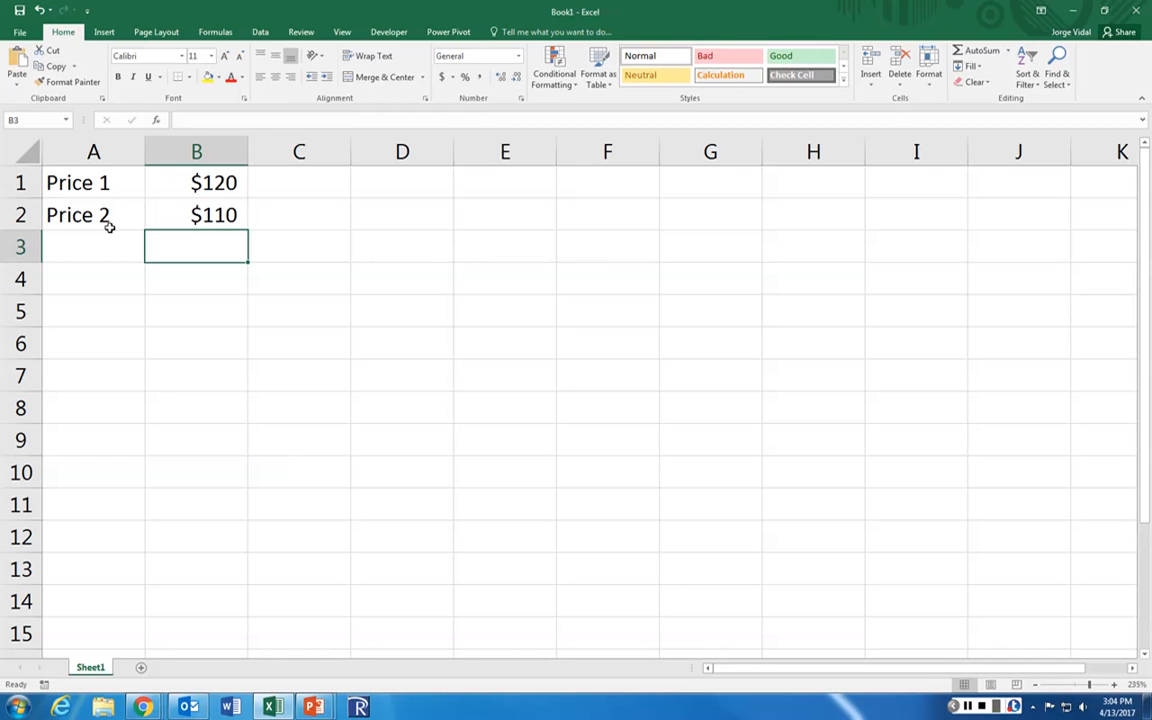
# Step: Add the row "Units old model" in A3 with the value 50 in B3
pyautogui.press('Left')
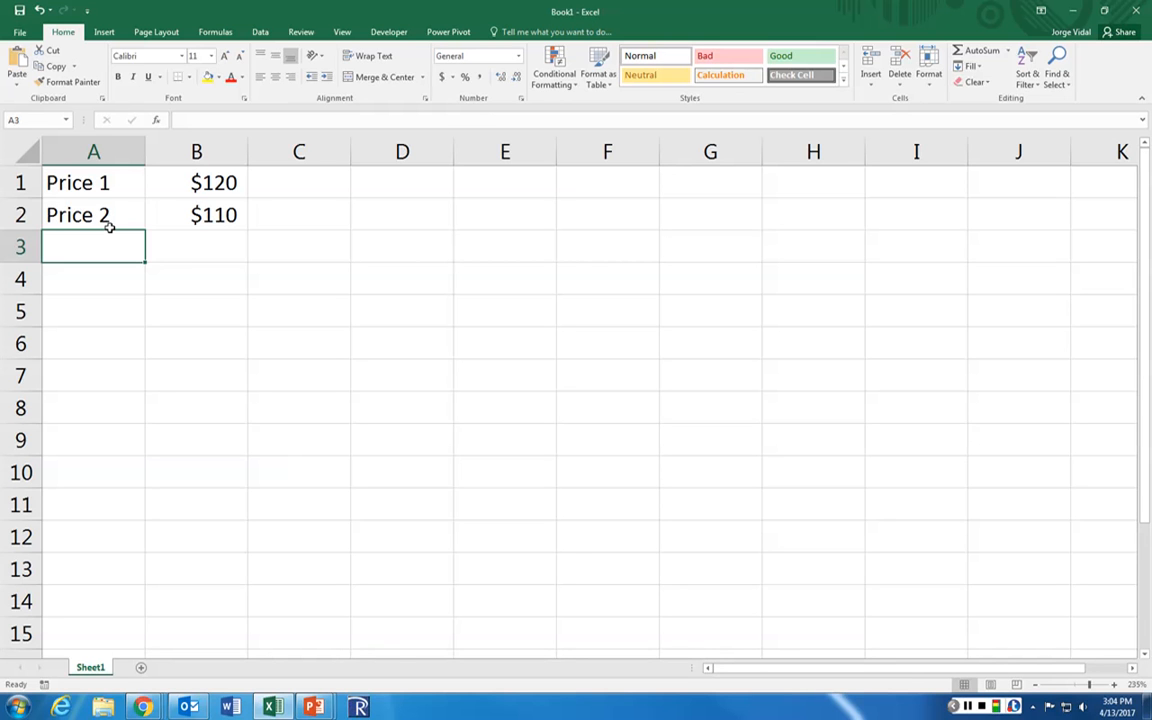
pyautogui.write('Units o')
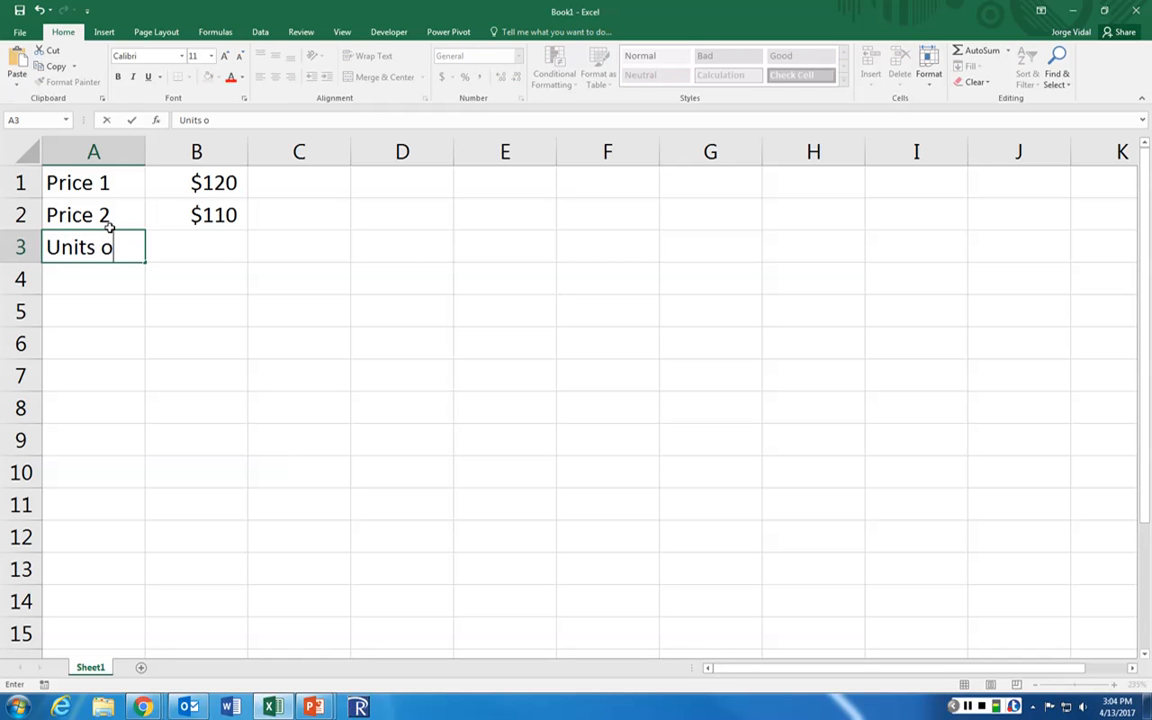
pyautogui.write('ld model')
pyautogui.press('Tab')
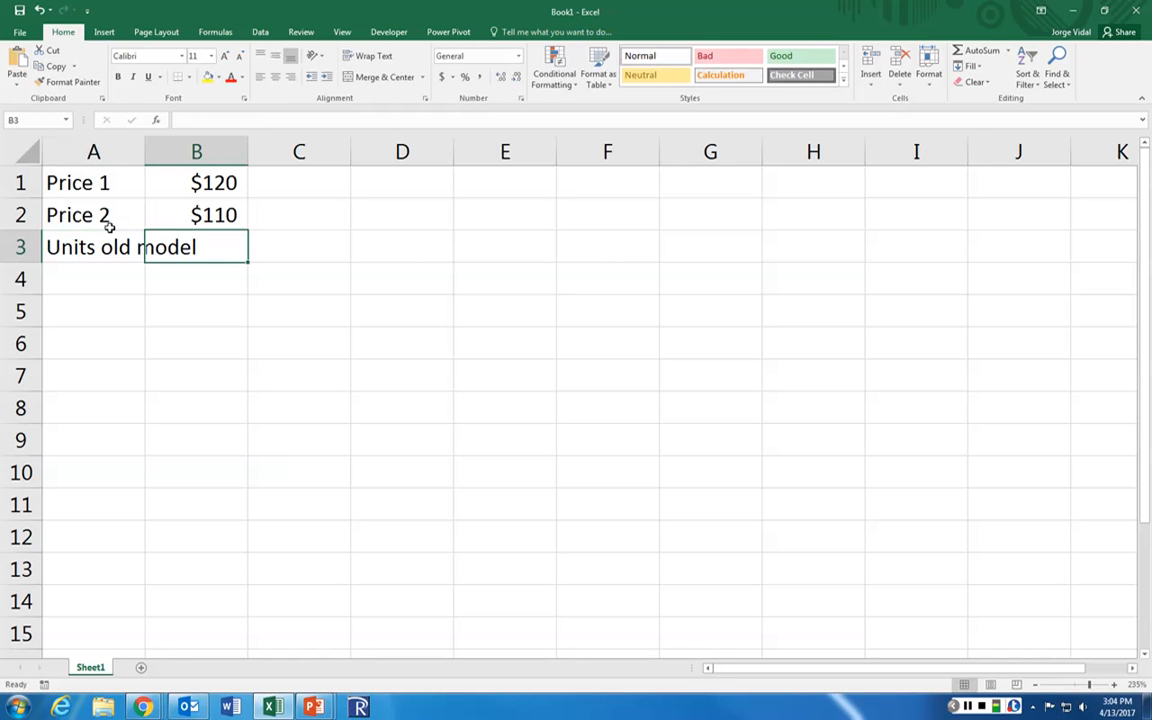
pyautogui.write('50')
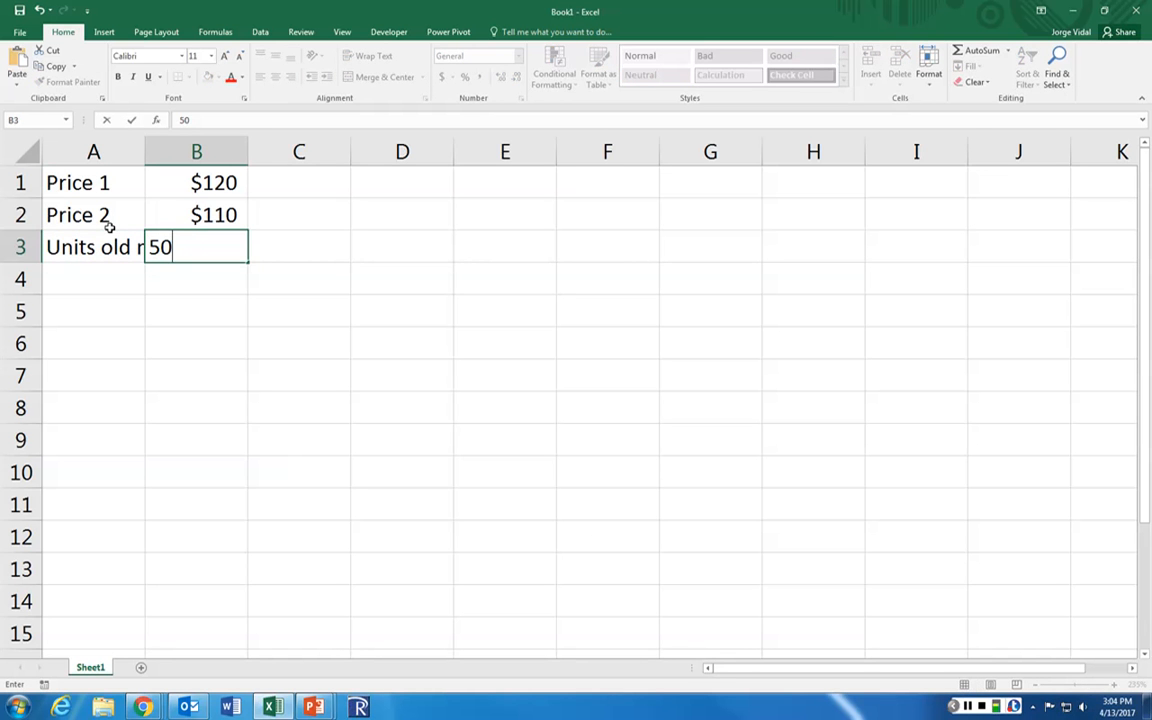
pyautogui.press('Return')
# Step: Widen column A to fit its longest label
pyautogui.press('Left')
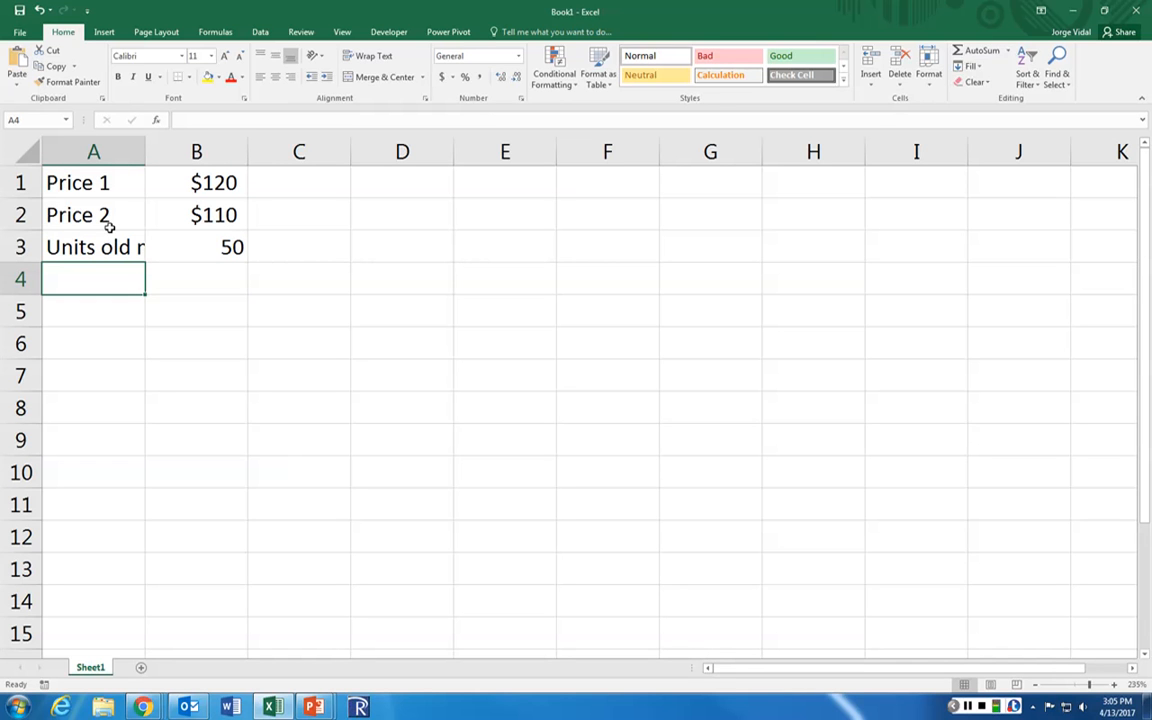
pyautogui.click(968, 706)
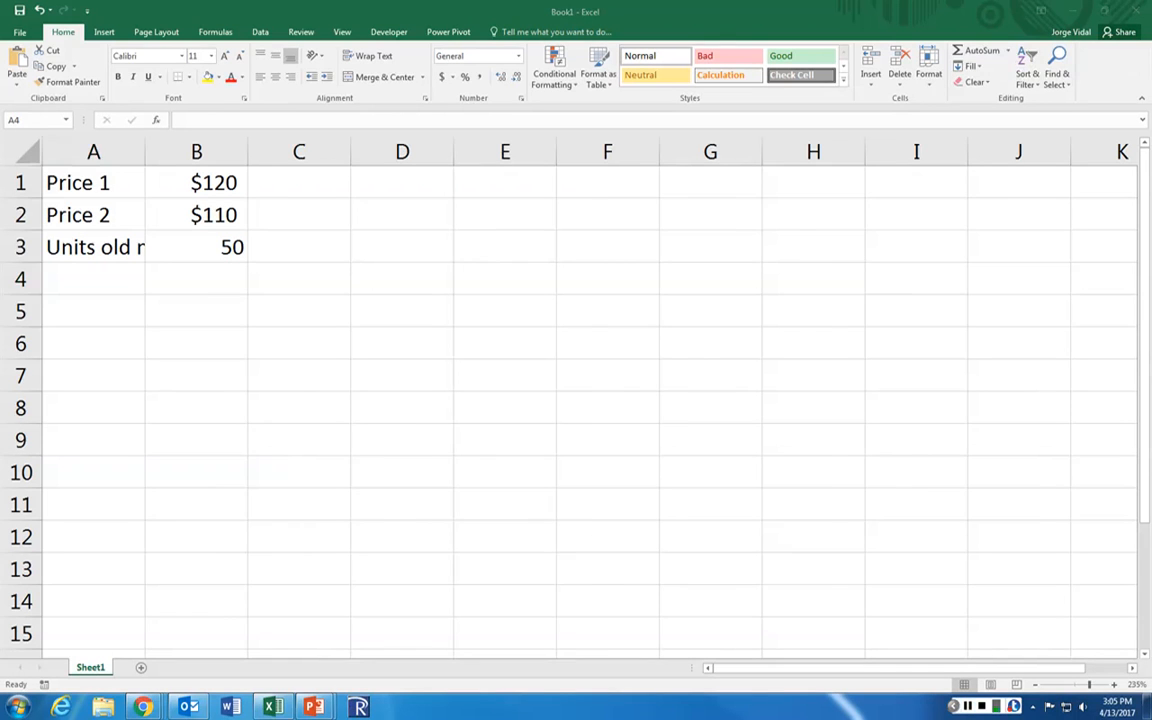
pyautogui.doubleClick(145, 152)
pyautogui.click(144, 152)
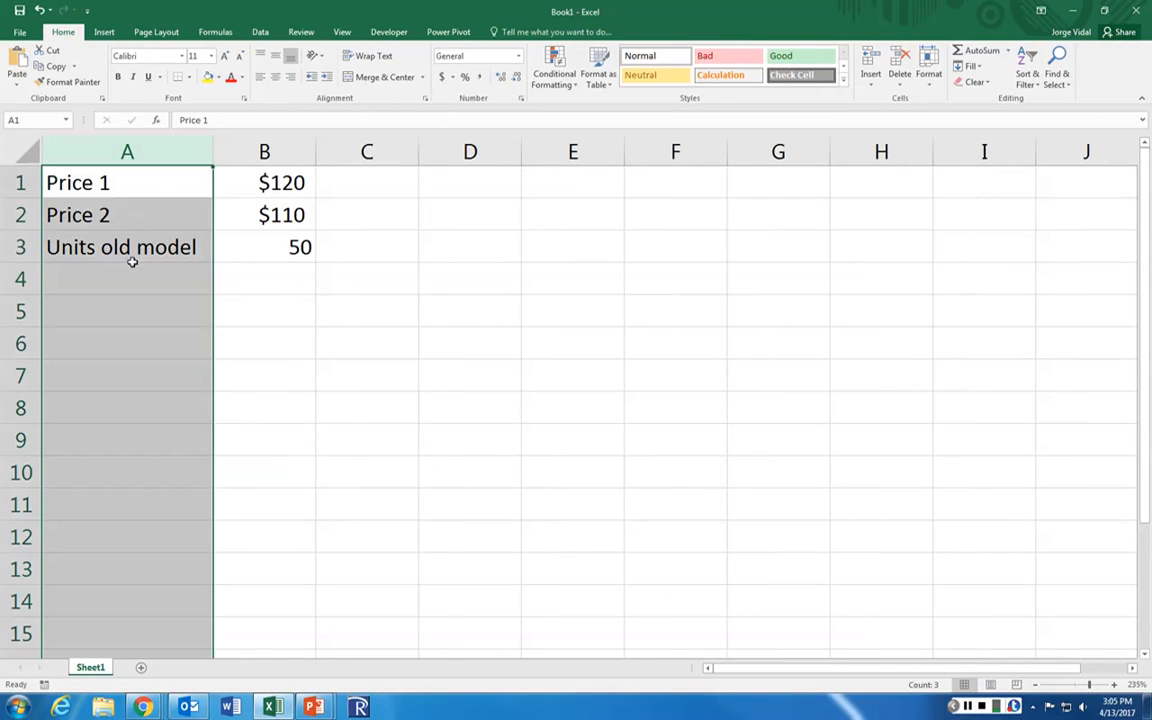
# Step: Add the row "Price old" in A4 with the value $85 in B4
pyautogui.click(145, 276)
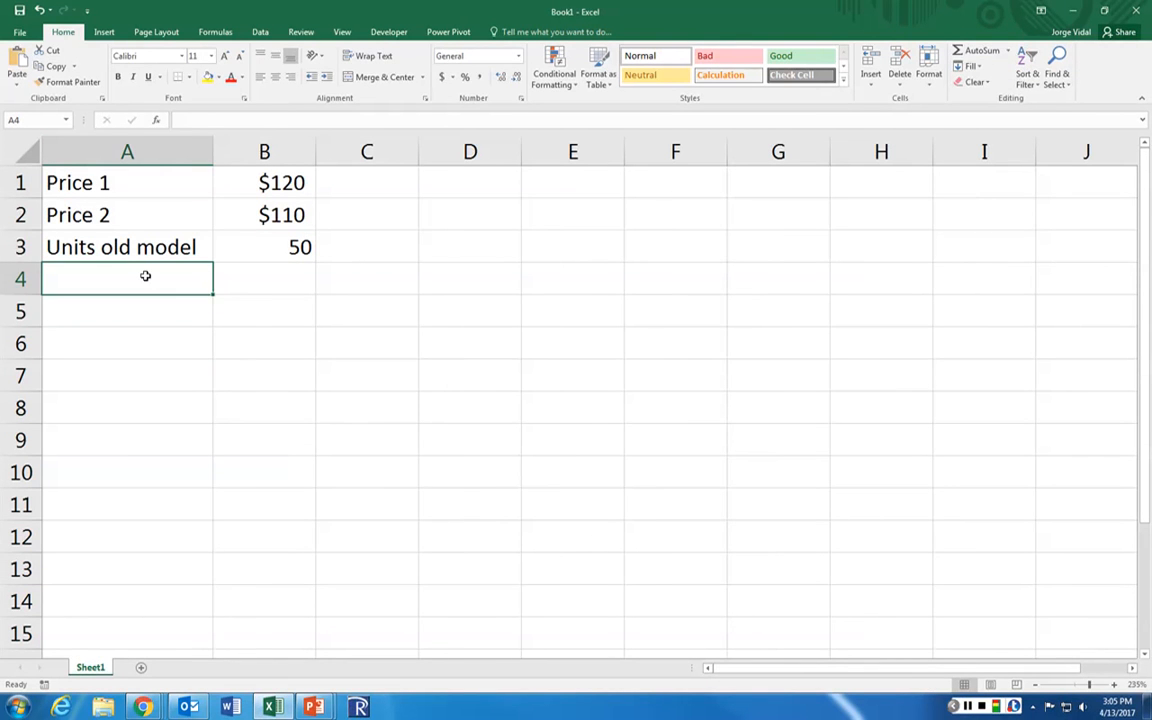
pyautogui.write('Pirc')
pyautogui.press('BackSpace')
pyautogui.press('BackSpace')
pyautogui.press('BackSpace')
pyautogui.write('r')
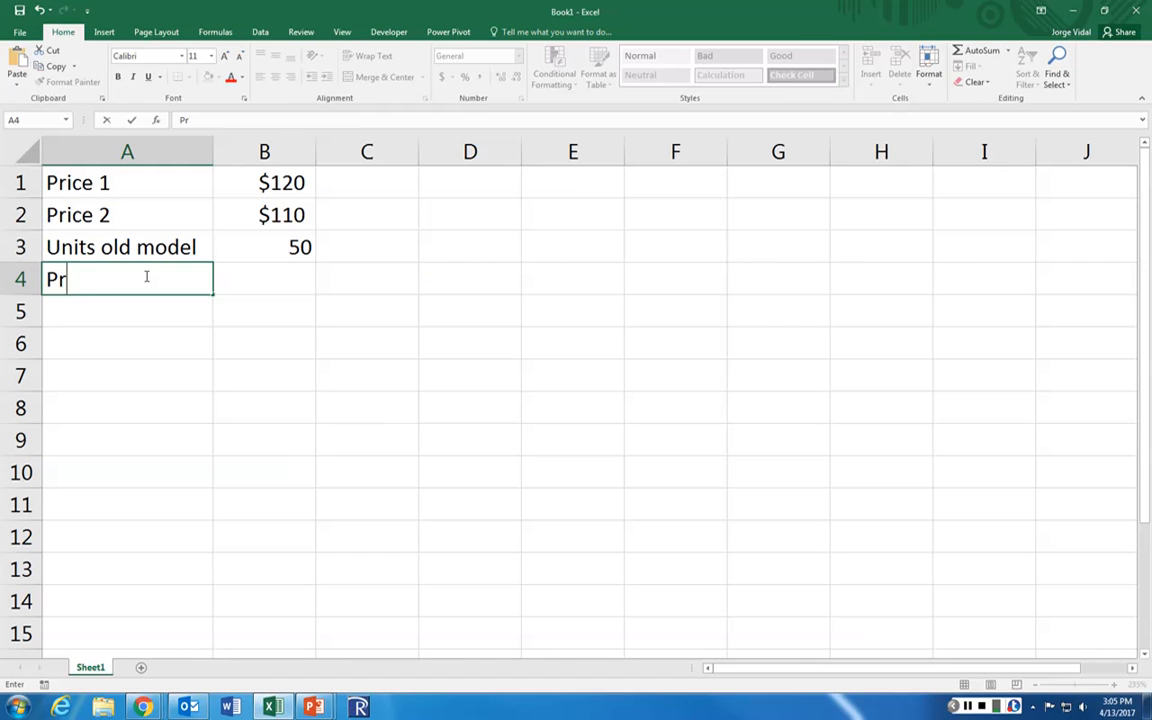
pyautogui.write('ice old')
pyautogui.press('Tab')
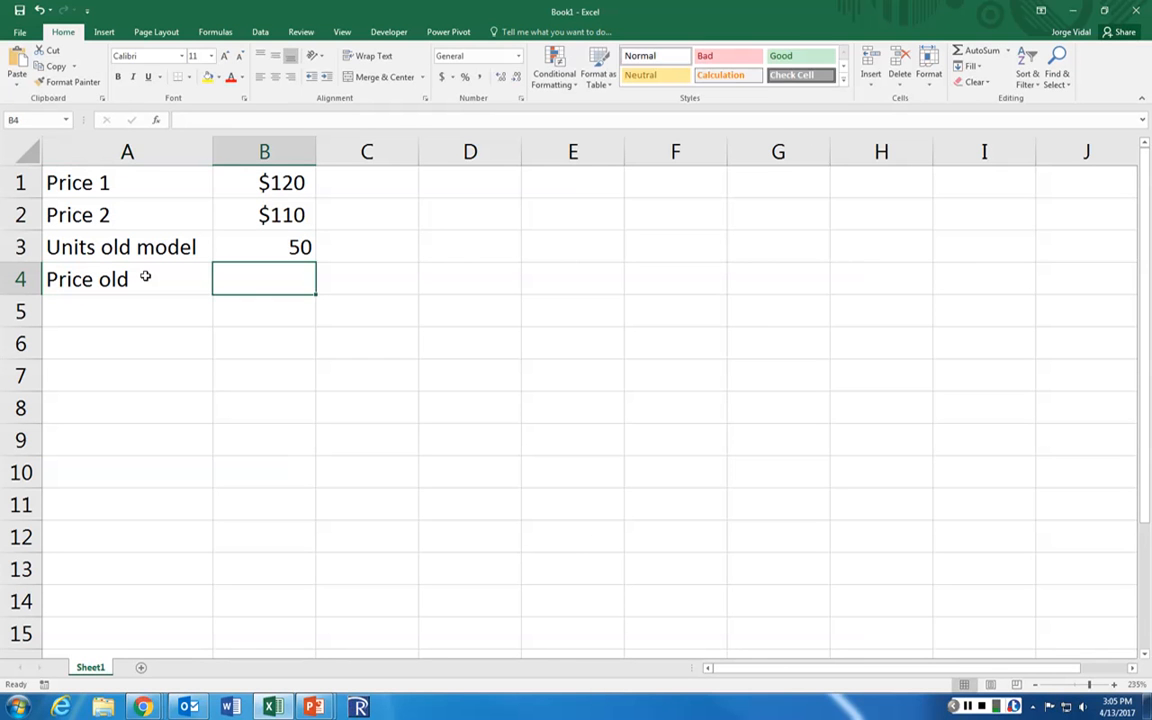
pyautogui.write('$85')
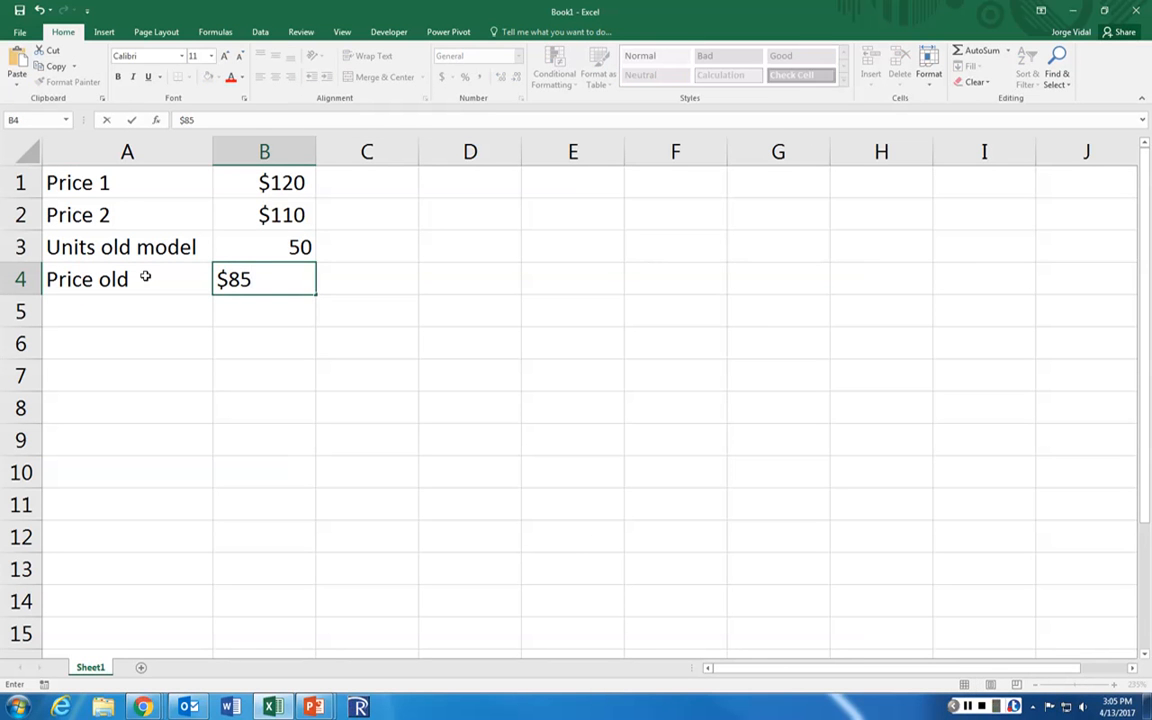
pyautogui.press('Return')
# Step: Add the row "Initial NWC" in A5 with the value $20,000 in B5
pyautogui.press('Left')
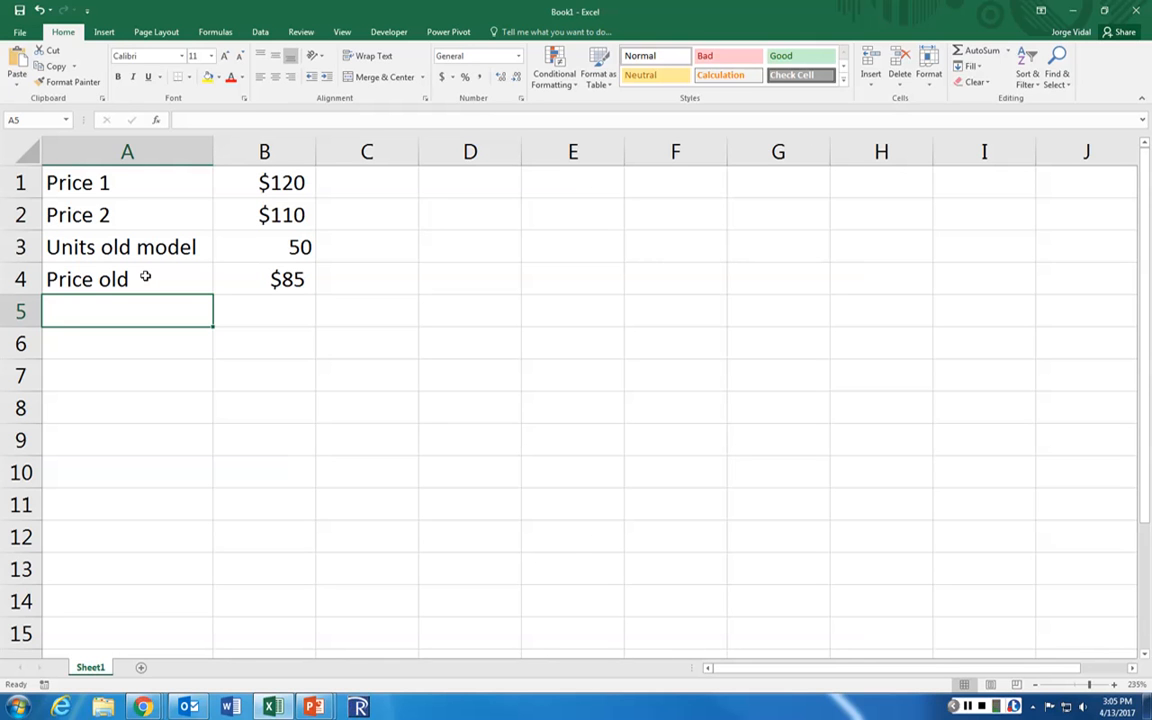
pyautogui.write('Initial ')
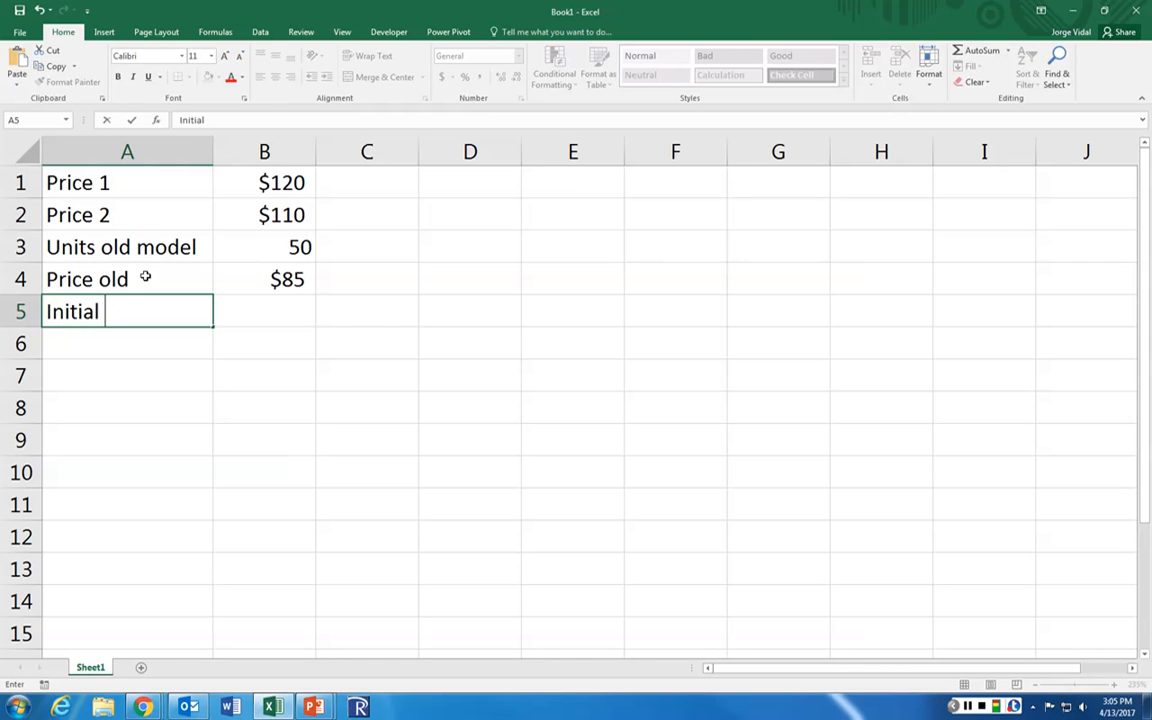
pyautogui.write('NWC')
pyautogui.press('Tab')
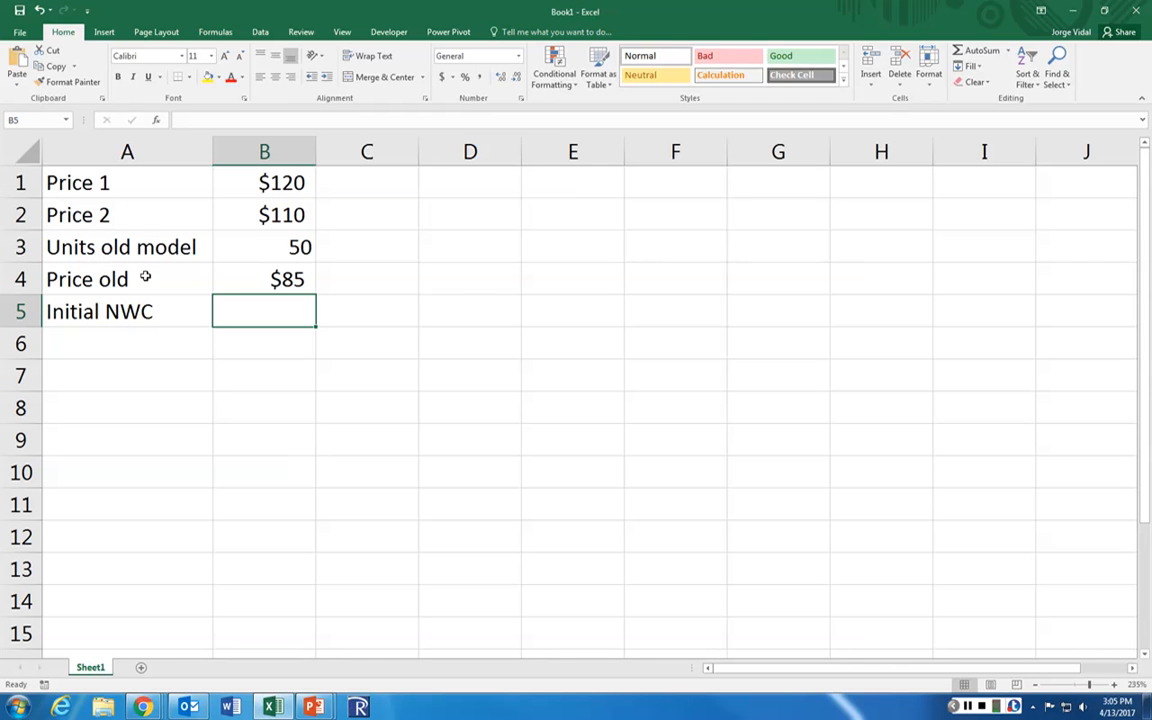
pyautogui.write('$20,00')
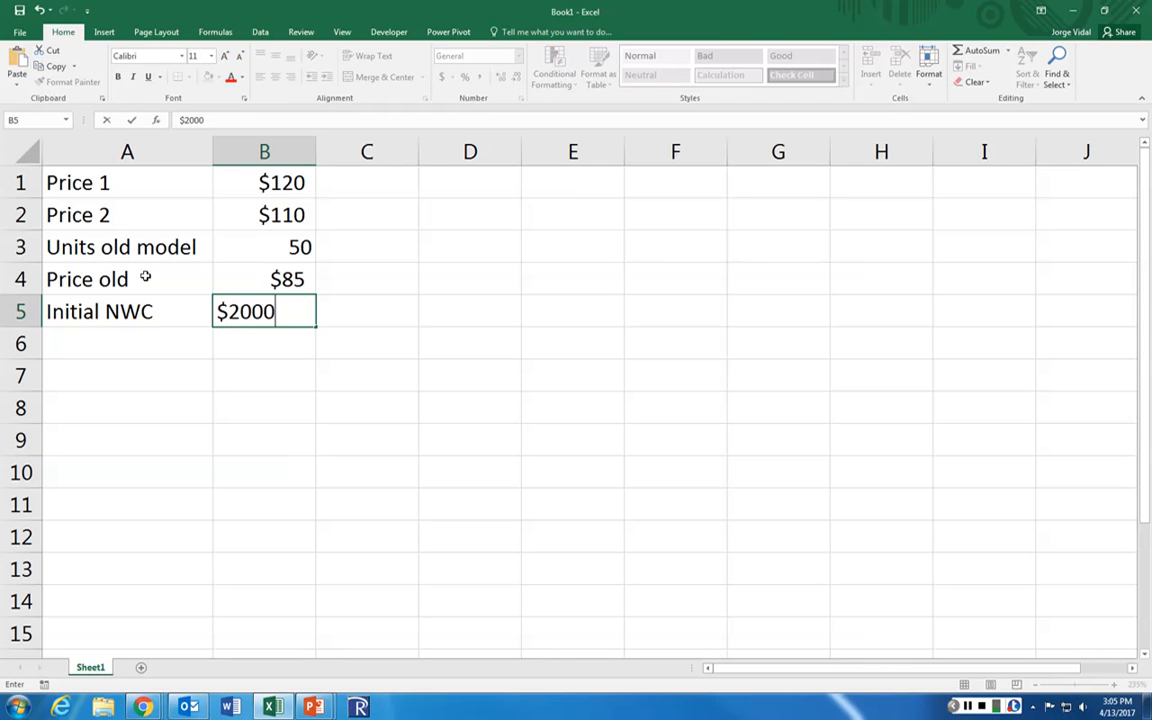
pyautogui.write('0')
pyautogui.press('Return')
# Step: Add the row "NWC" in A6 with the value 15% in B6
pyautogui.press('Left')
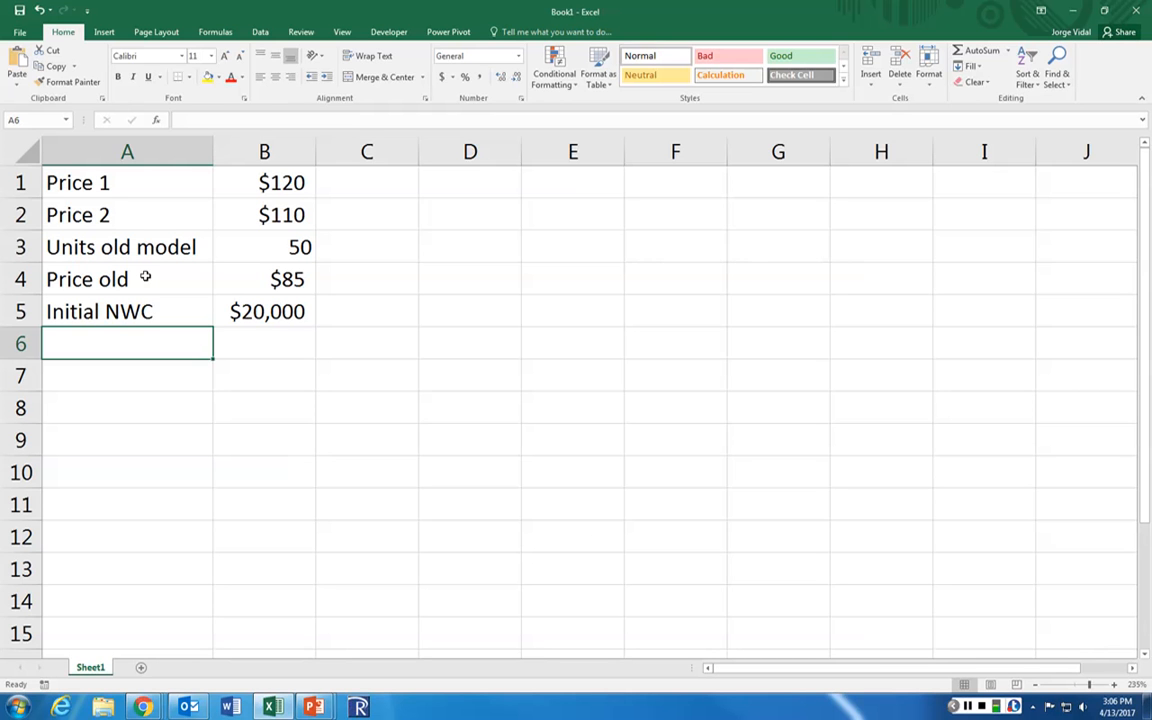
pyautogui.write('Nw')
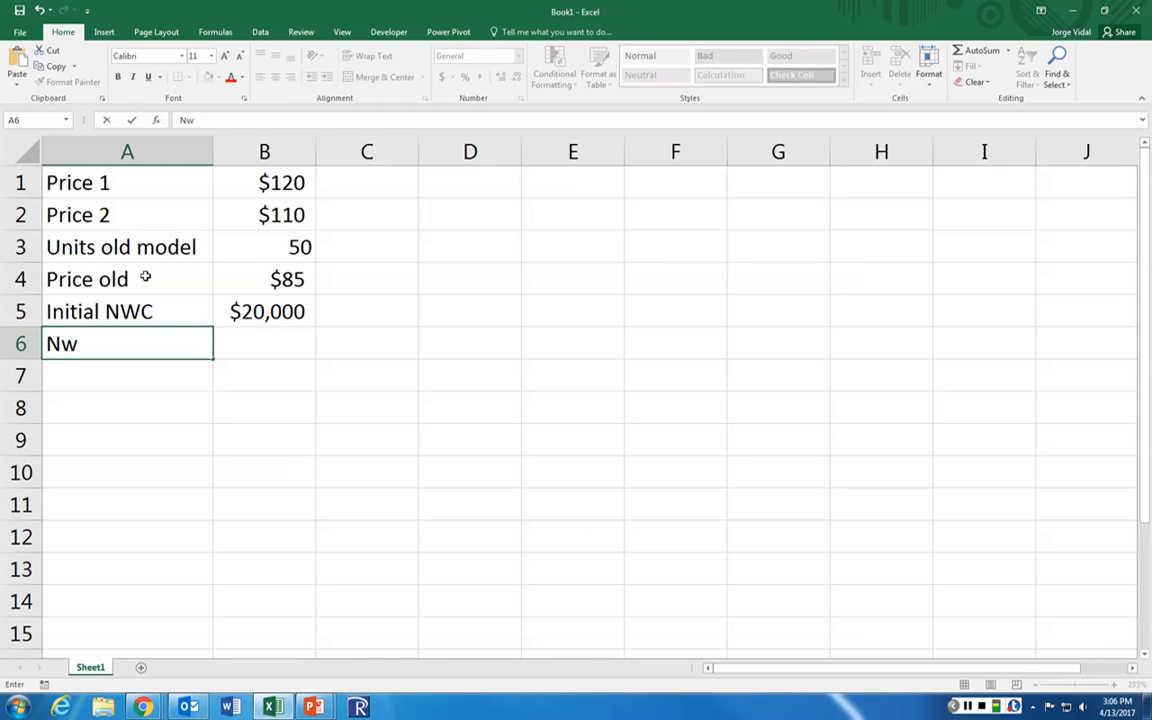
pyautogui.press('BackSpace')
pyautogui.write('WC')
pyautogui.press('Tab')
pyautogui.write('15%')
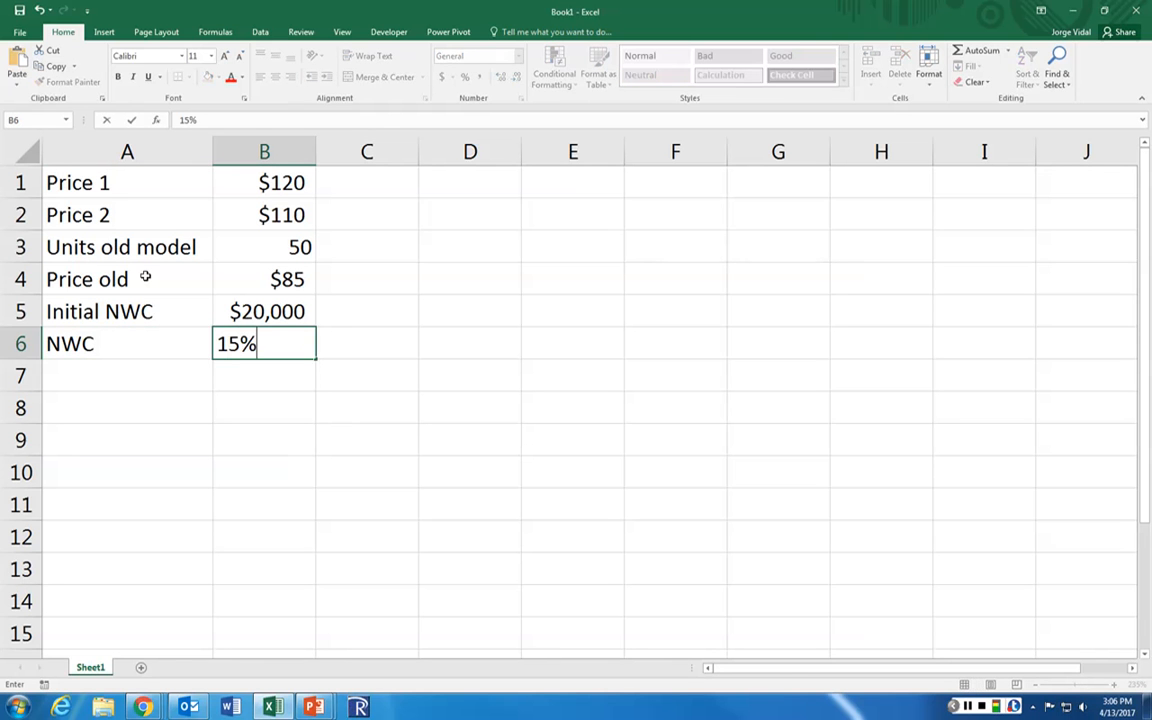
pyautogui.press('Return')
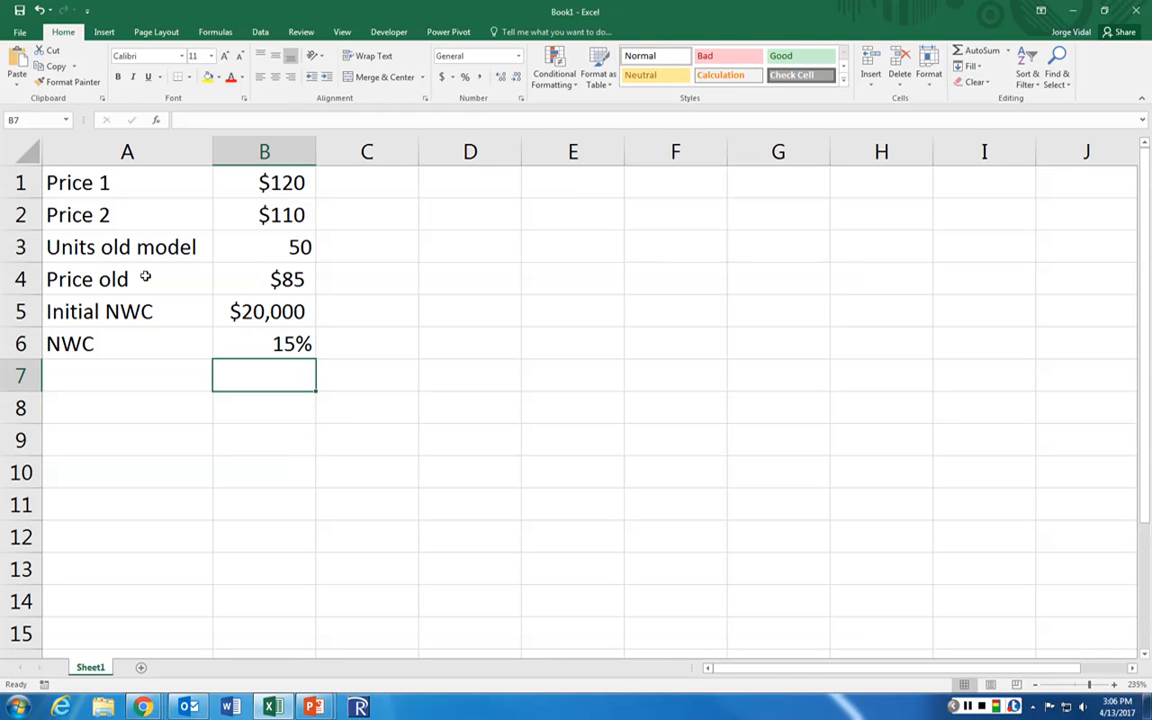
# Step: Add the row "VC" in A7 with the value $60 in B7
pyautogui.press('Left')
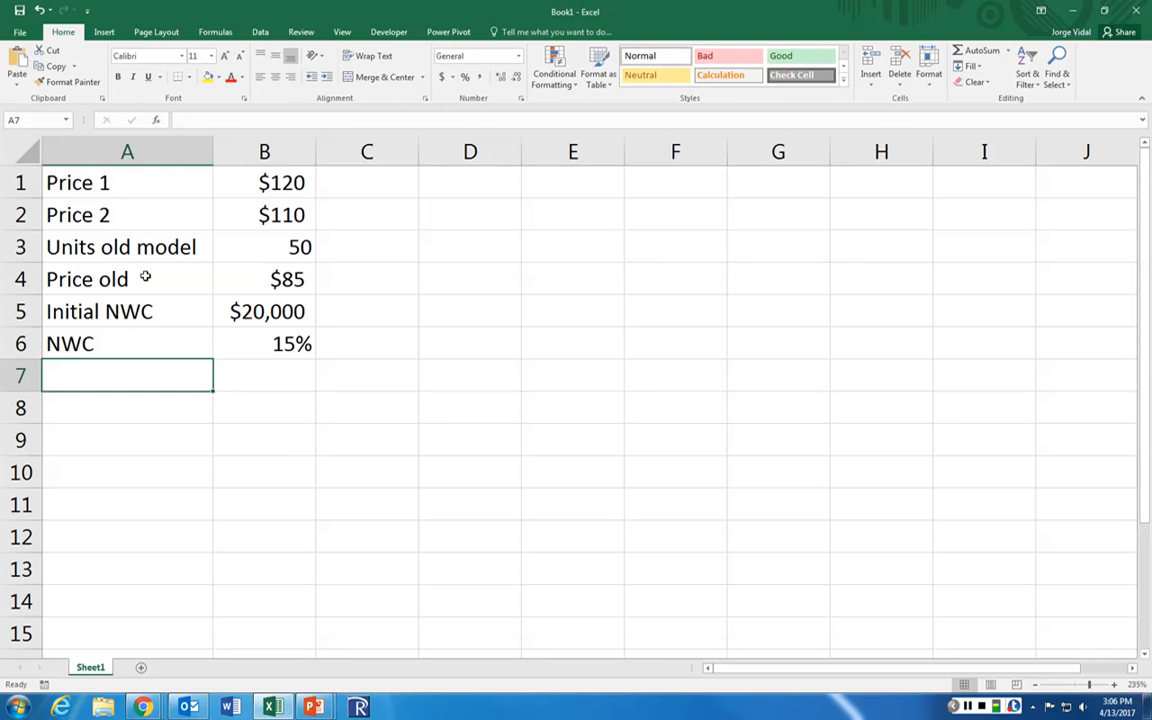
pyautogui.write('VC')
pyautogui.press('Tab')
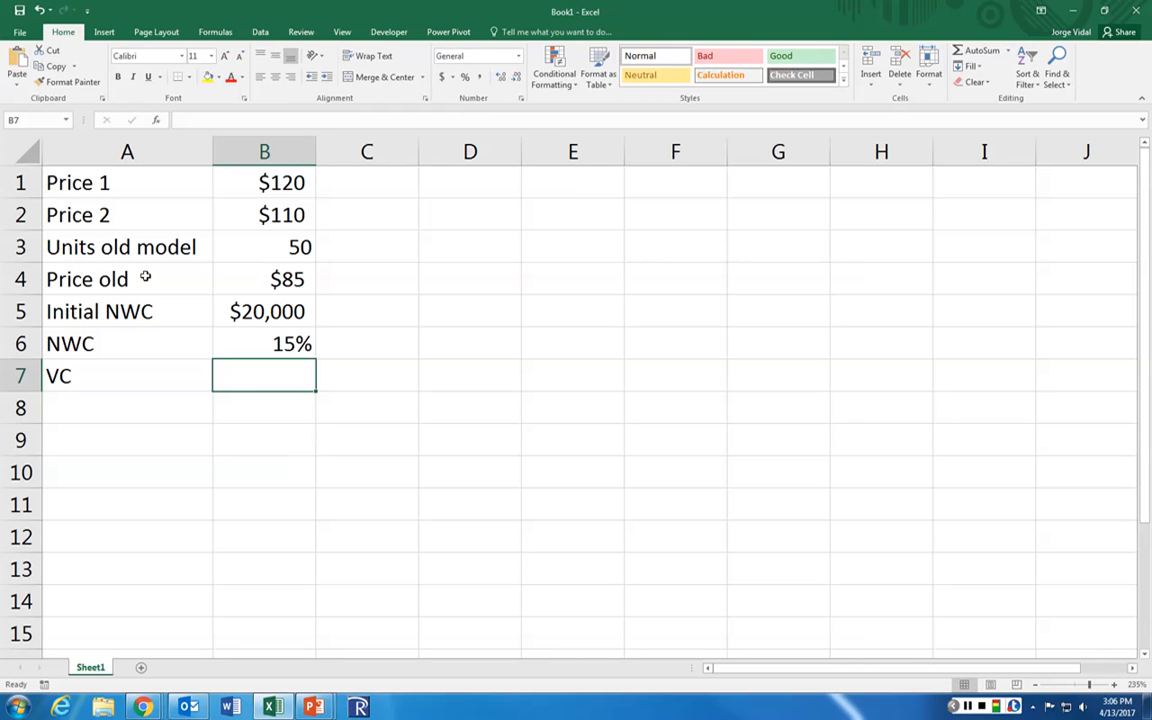
pyautogui.write('$60')
pyautogui.press('Return')
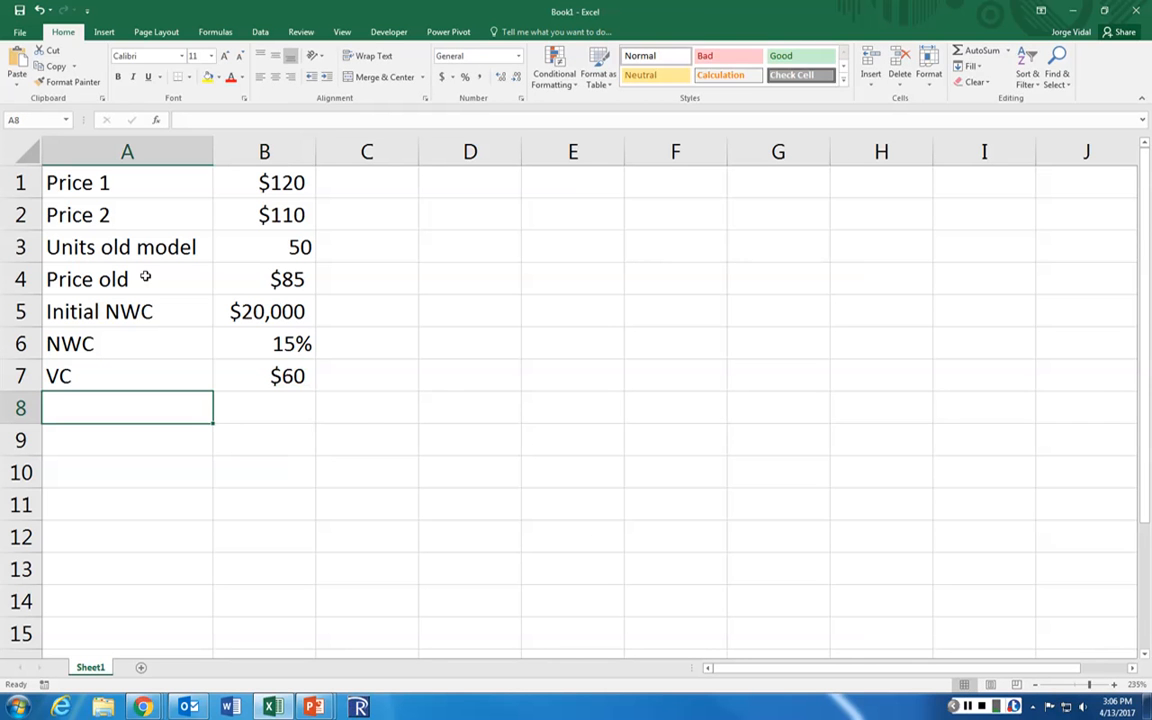
# Step: Add the row "FC" in A8 with the value $20,000 in B8
pyautogui.write('FC')
pyautogui.press('Tab')
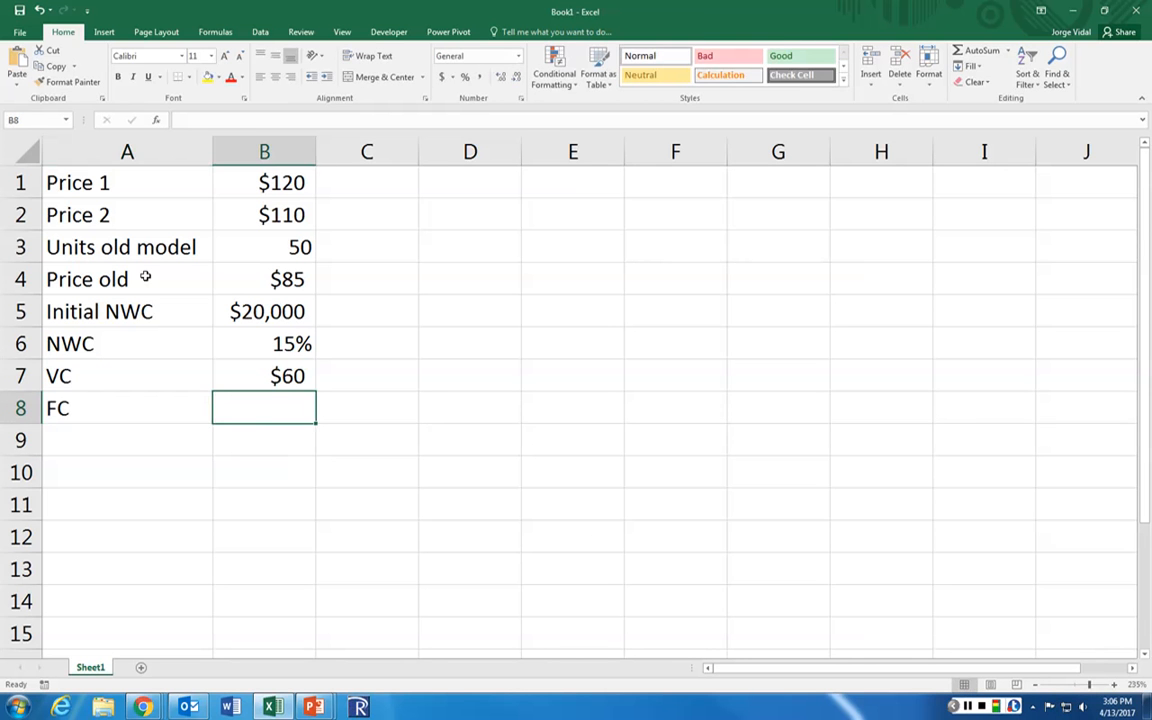
pyautogui.write('$')
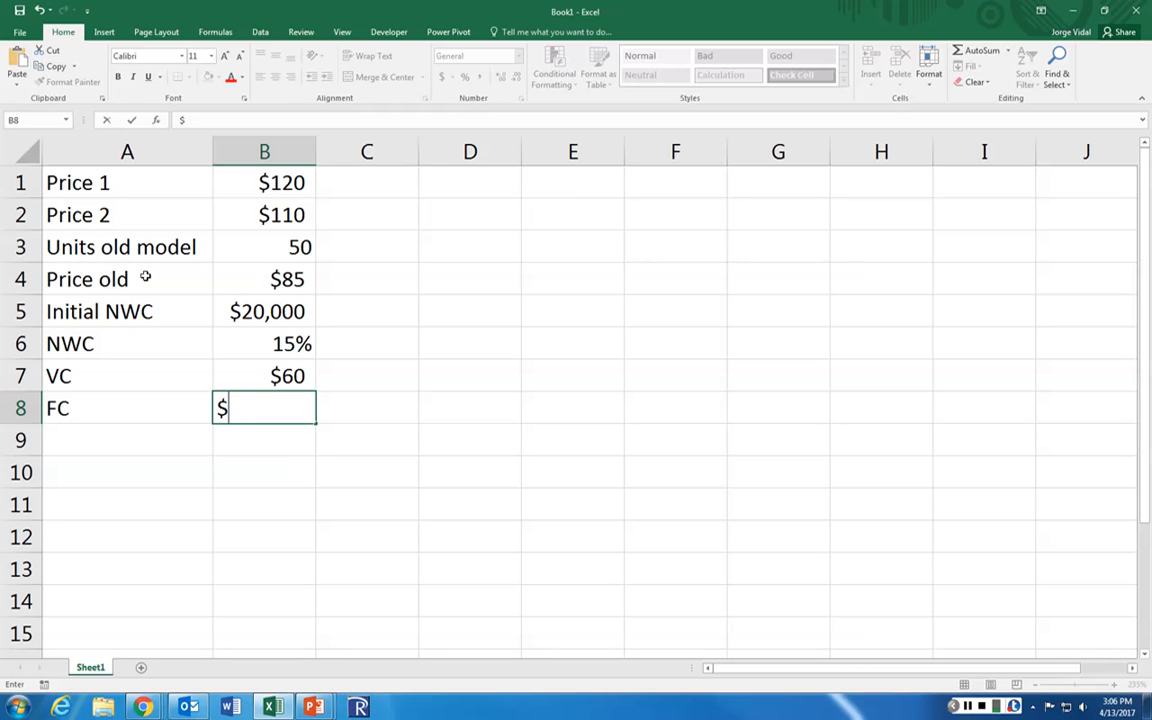
pyautogui.write('20000')
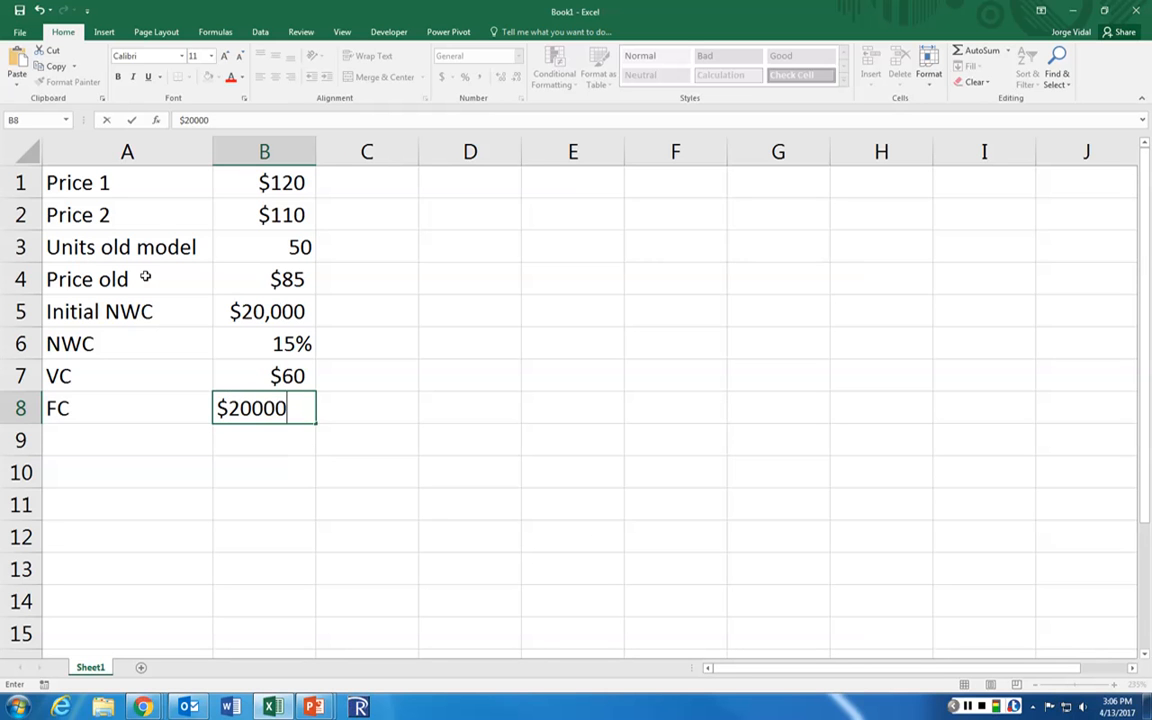
pyautogui.press('Return')
pyautogui.press('Left')
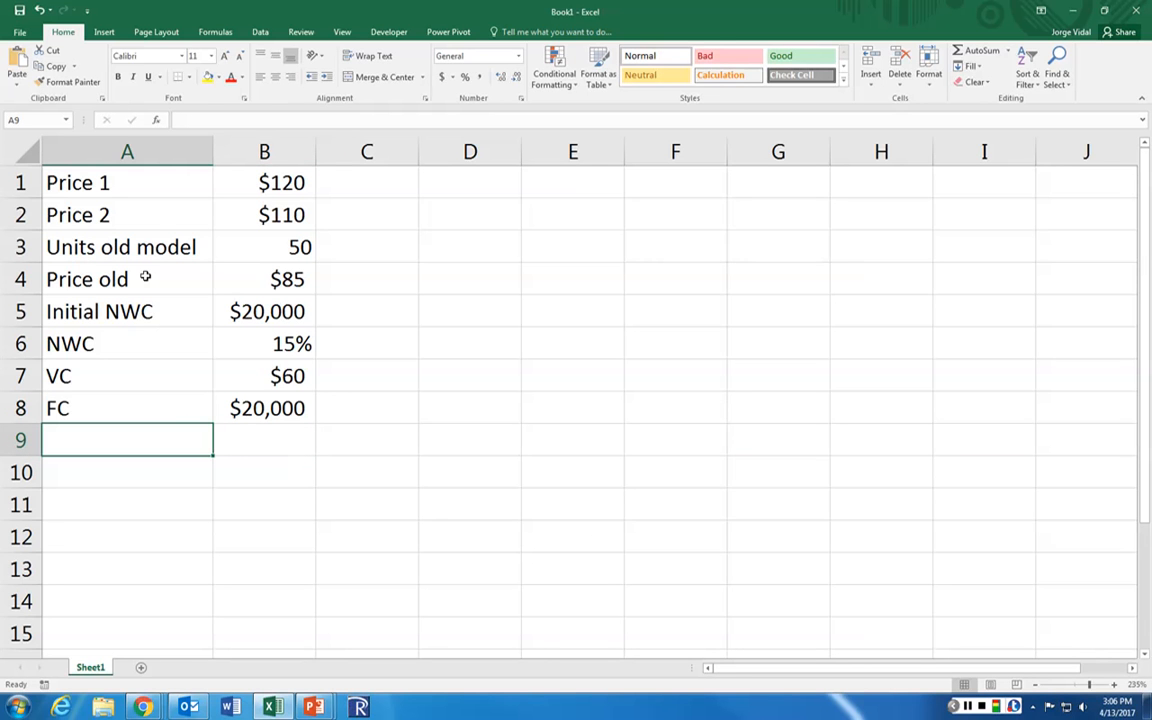
# Step: Add the row "Equipment" in A9 with the value $800,000 in B9
pyautogui.write('Equi')
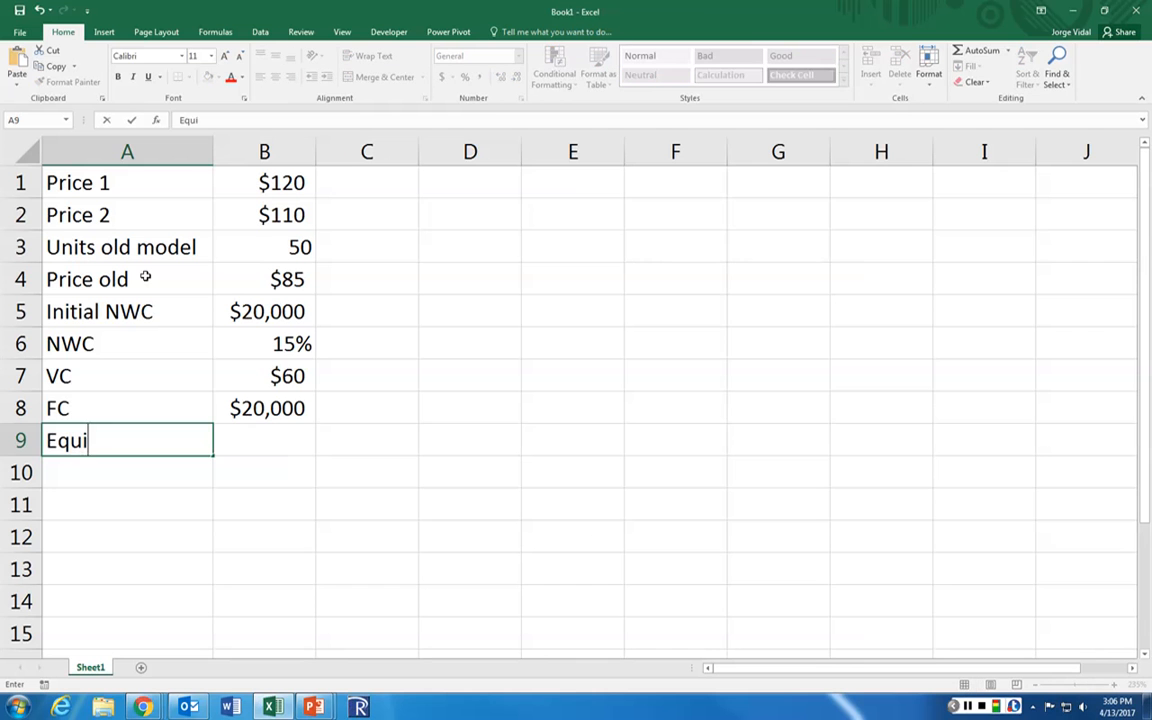
pyautogui.write('pment')
pyautogui.press('Tab')
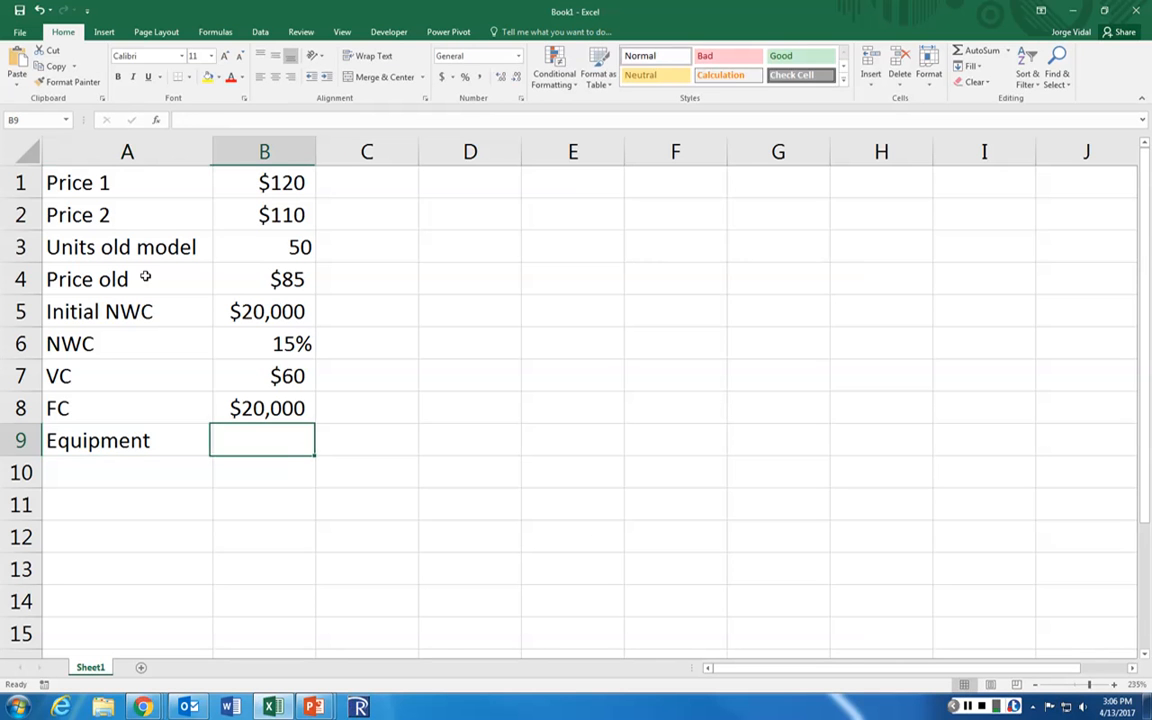
pyautogui.write('$50')
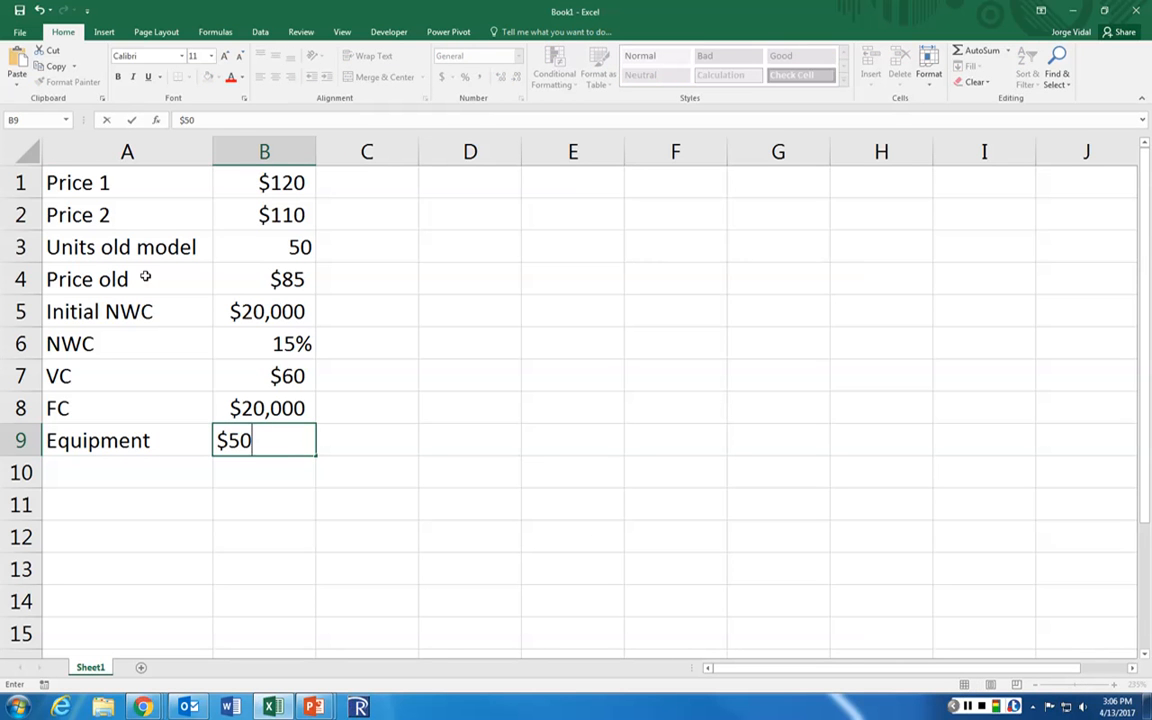
pyautogui.press('BackSpace')
pyautogui.press('BackSpace')
pyautogui.write('800000')
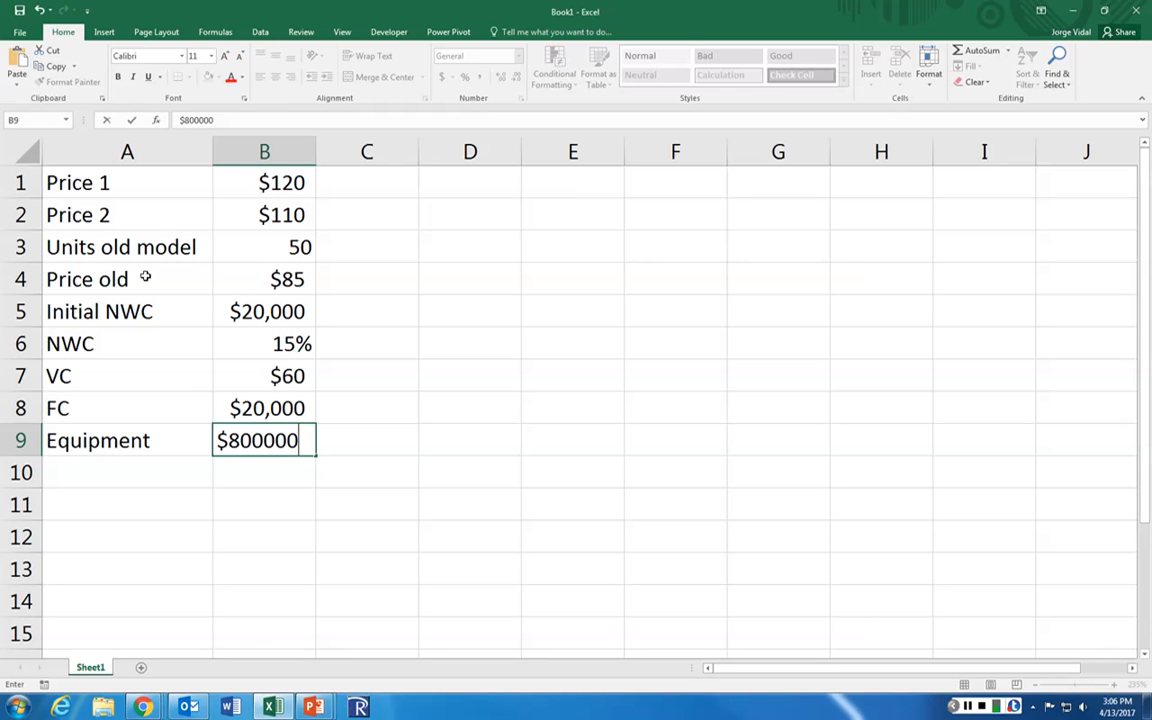
pyautogui.press('Return')
pyautogui.press('Left')
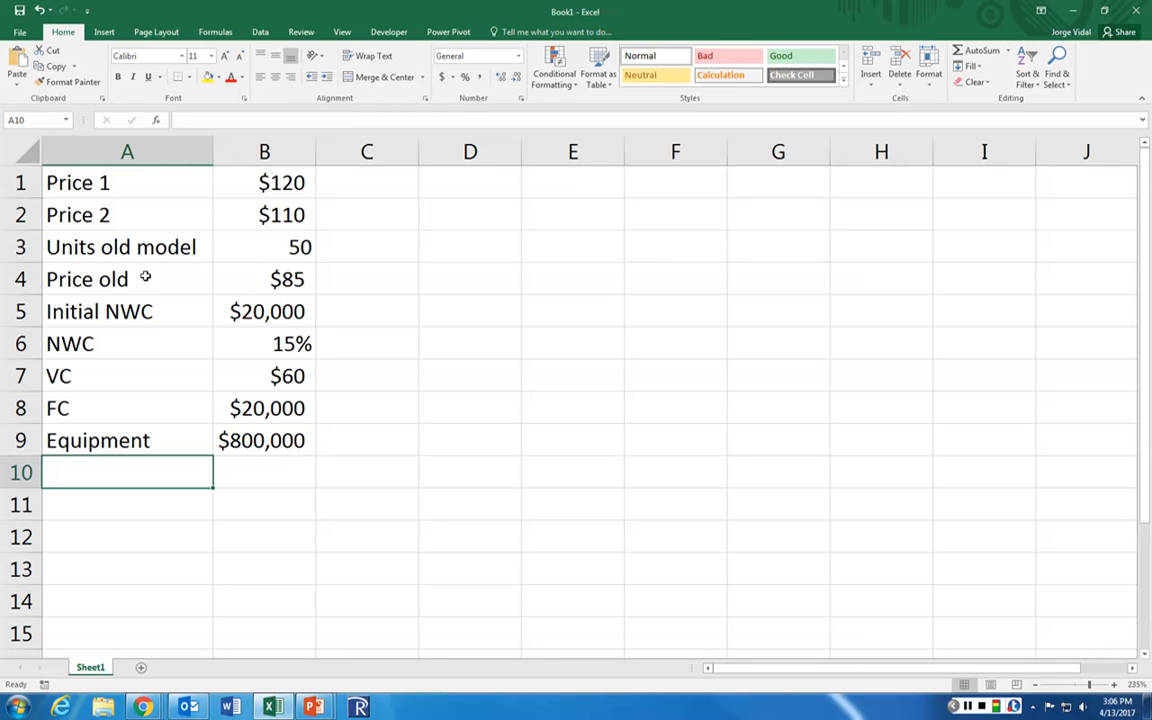
# Step: Add the row "Salvage value" in A10 with the value 20% in B10
pyautogui.write('Sa')
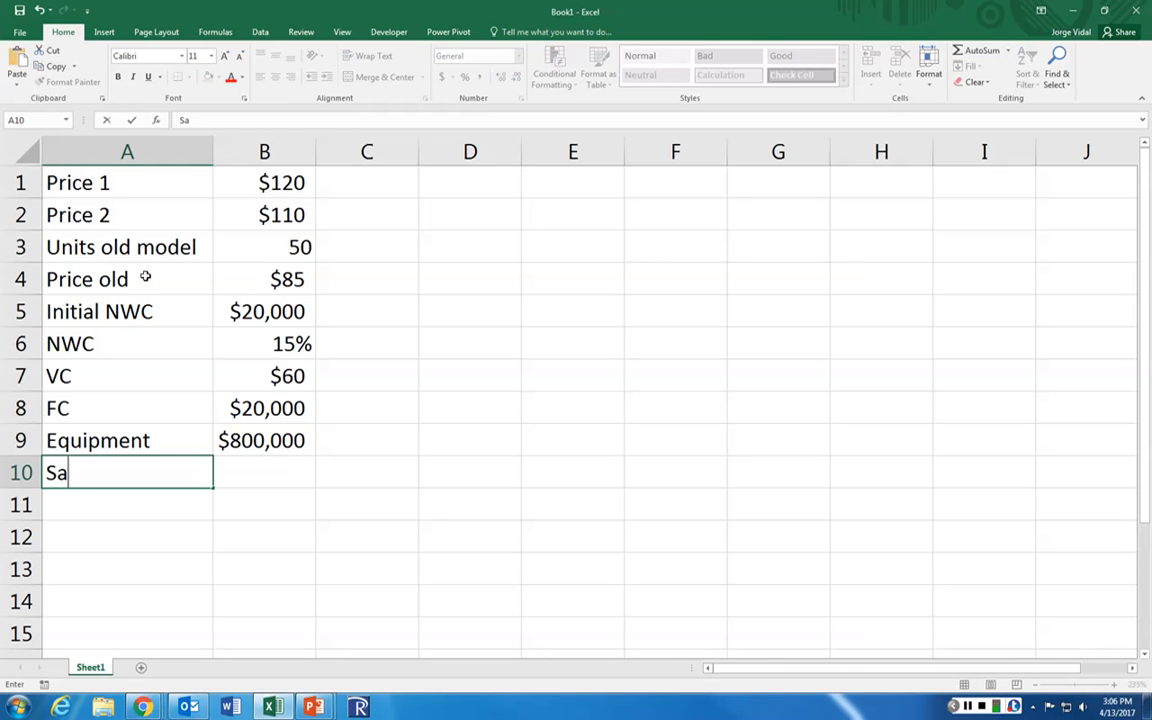
pyautogui.write('lvage c')
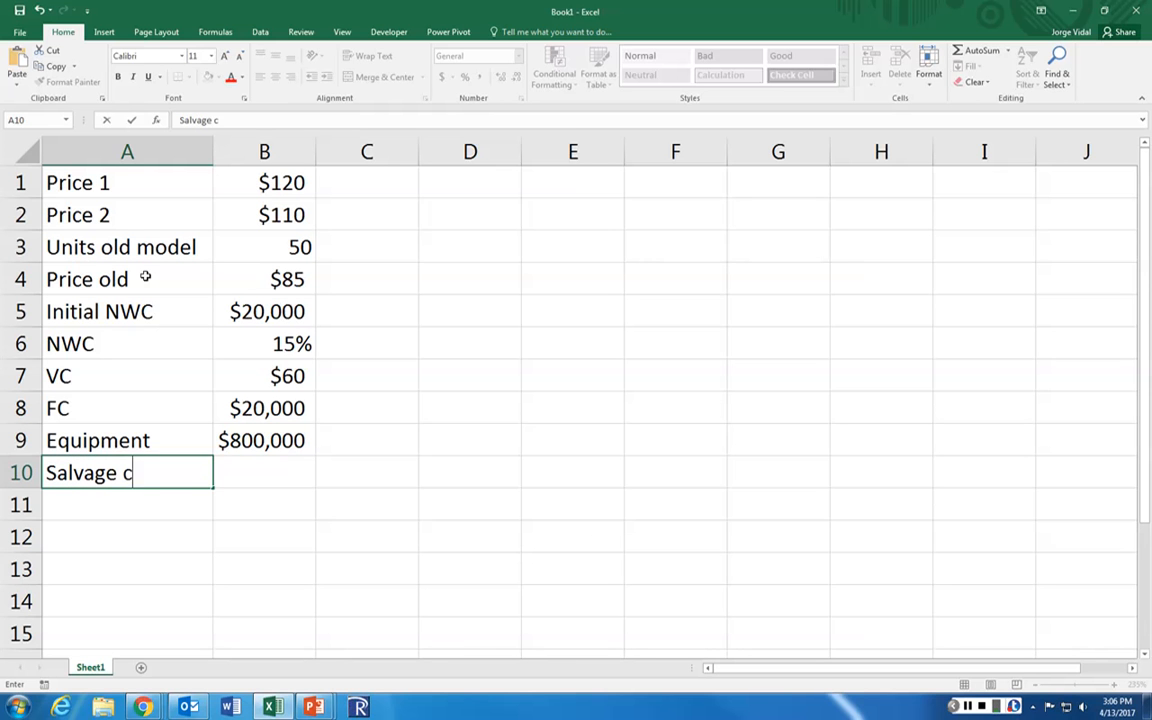
pyautogui.press('BackSpace')
pyautogui.write('value')
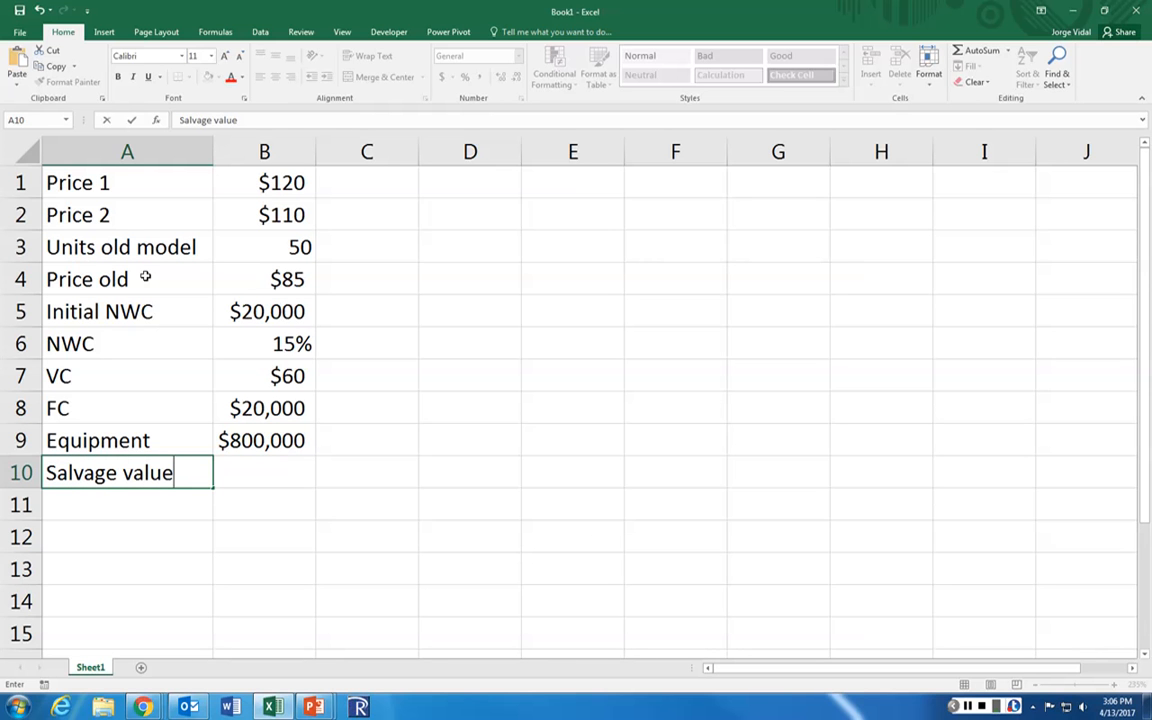
pyautogui.press('Tab')
pyautogui.write('20%')
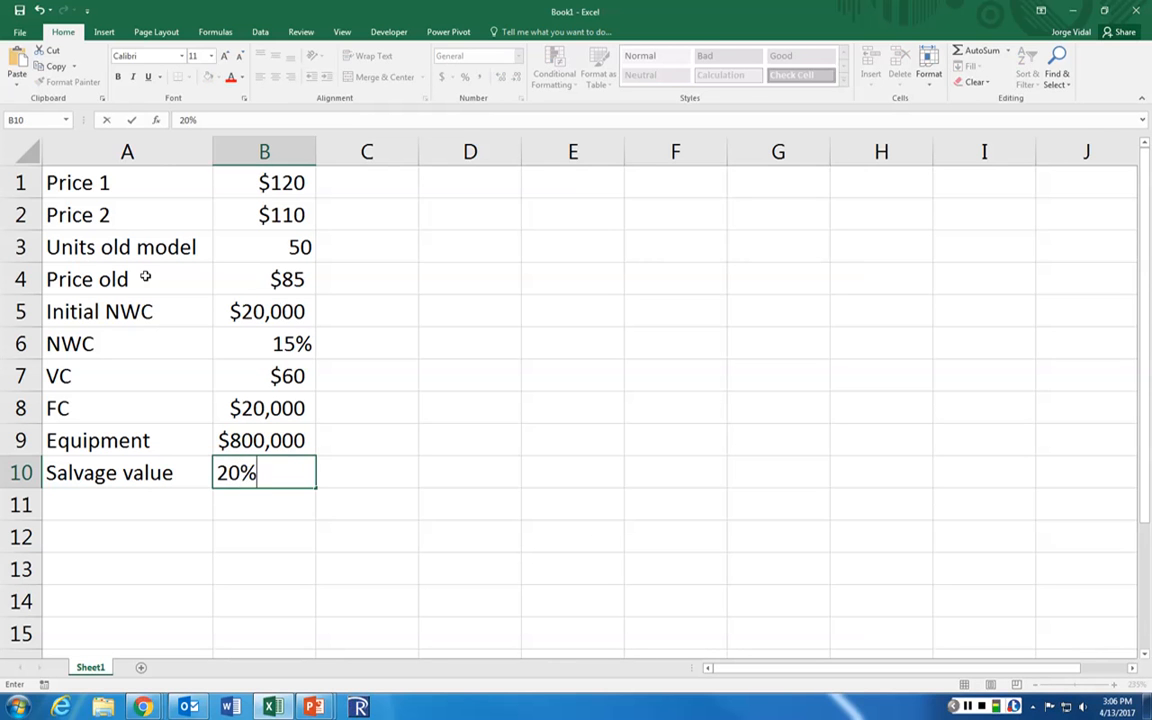
pyautogui.press('Return')
pyautogui.press('Left')
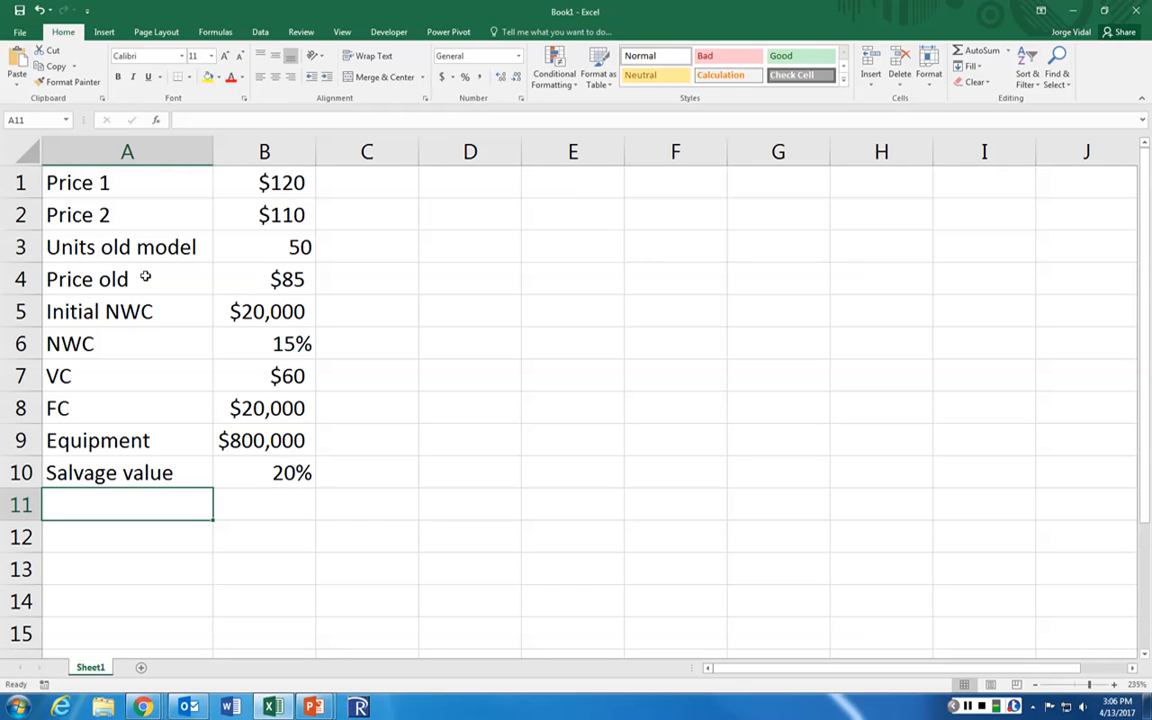
# Step: Add the row "Tax" in A11 with the value 34% in B11
pyautogui.write('Tax')
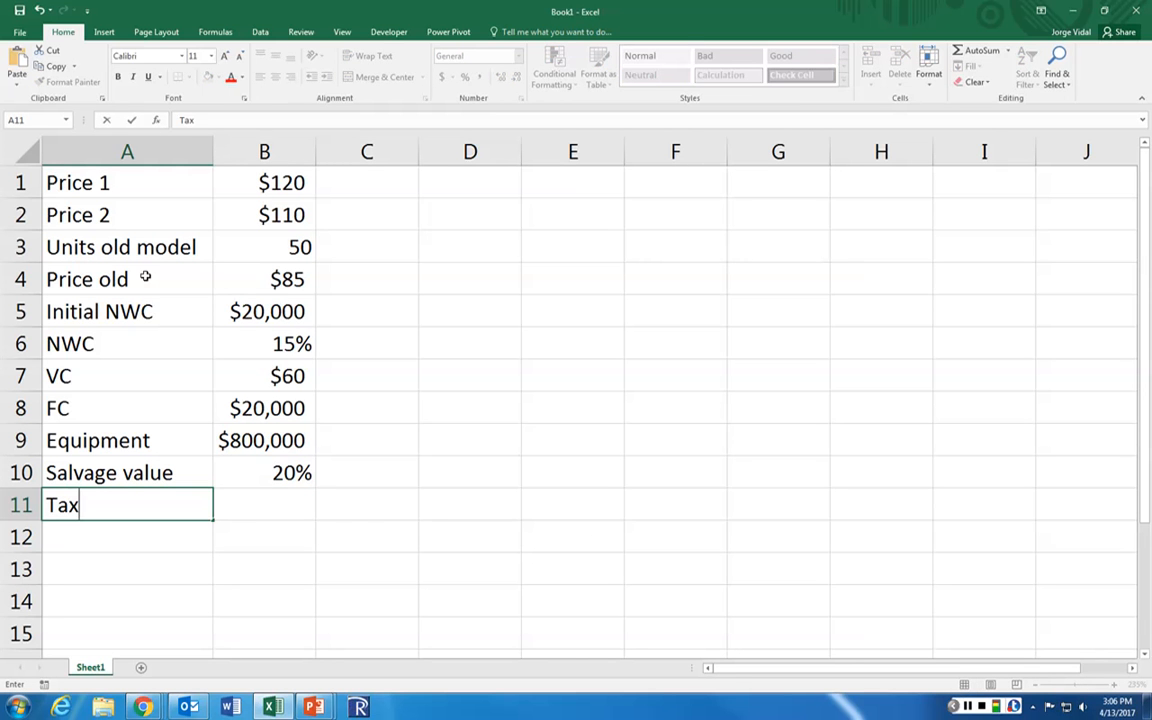
pyautogui.press('Tab')
pyautogui.write('34')
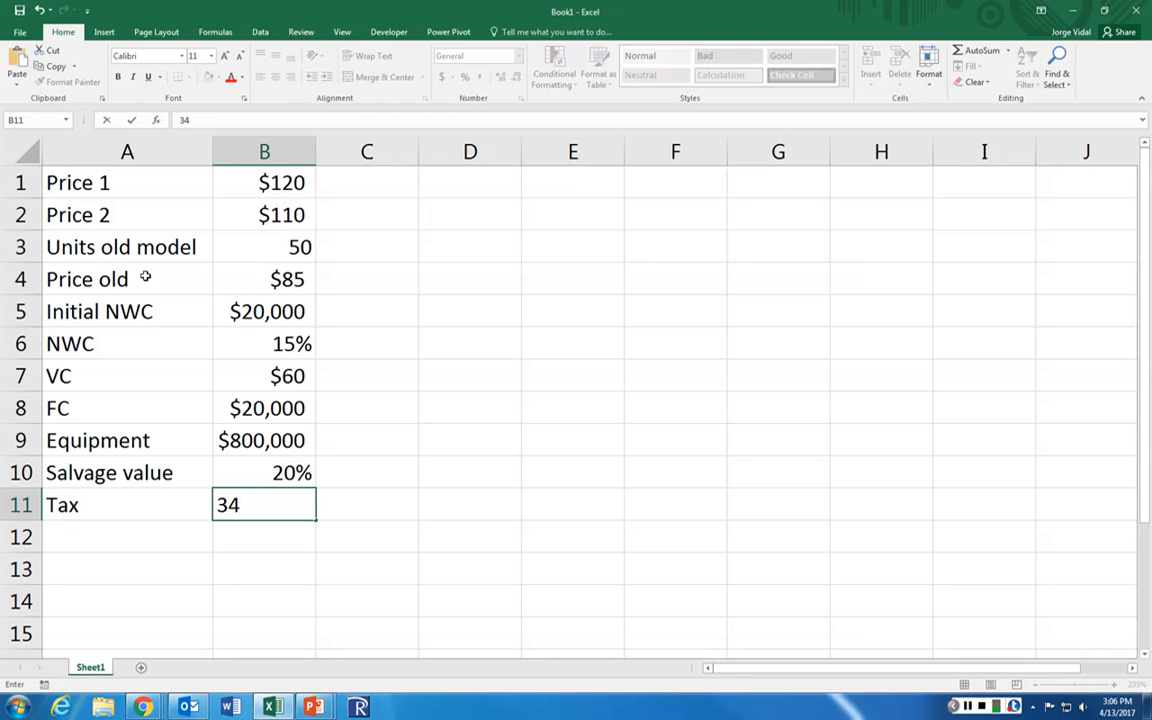
pyautogui.write('%')
pyautogui.press('Return')
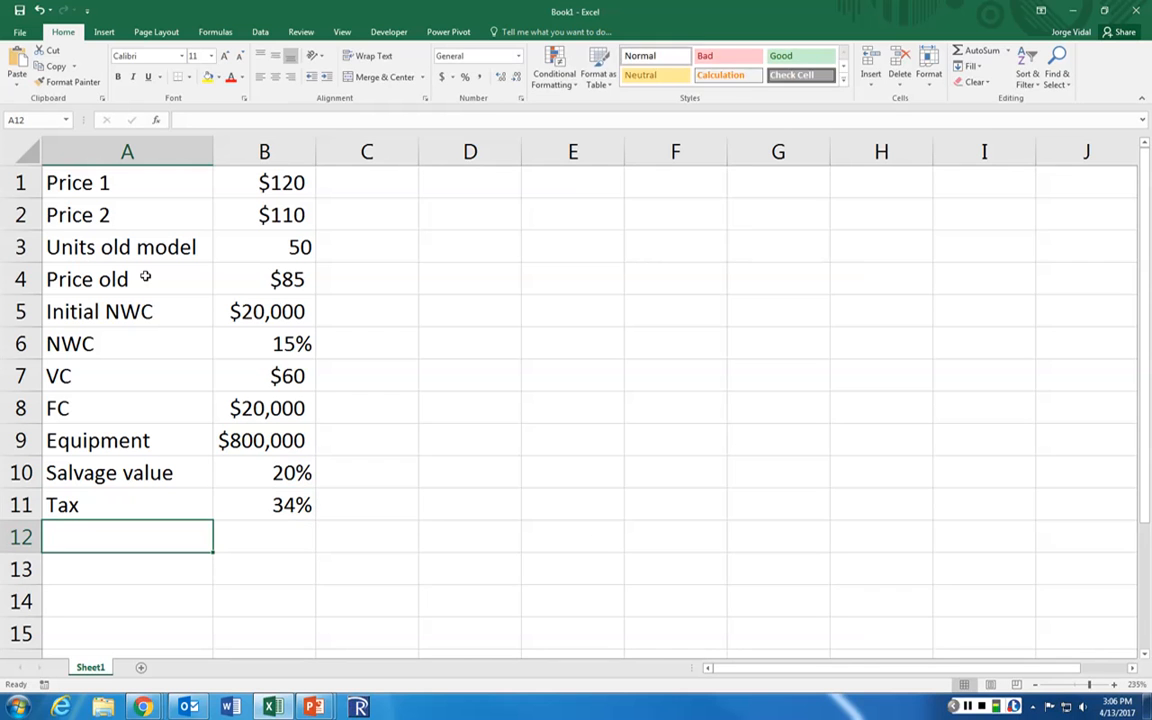
# Step: Add the row "WACC" in A12 with the value 15% in B12
pyautogui.write('WACC')
pyautogui.press('Tab')
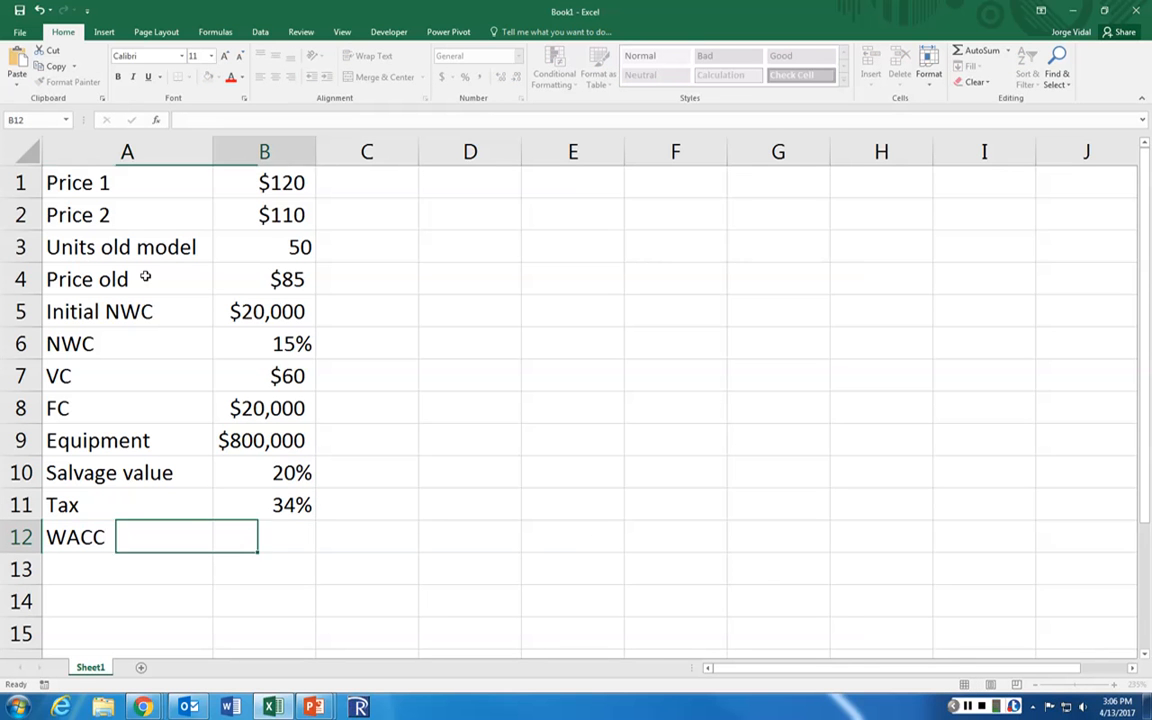
pyautogui.write('15%')
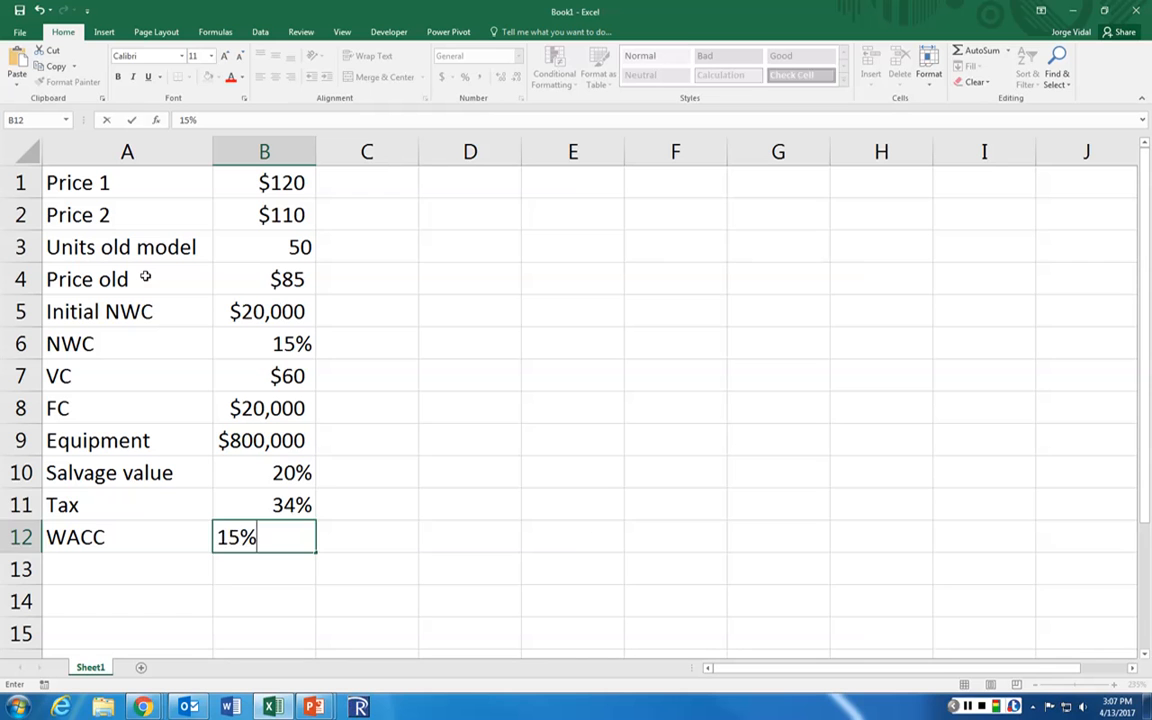
pyautogui.press('Up')
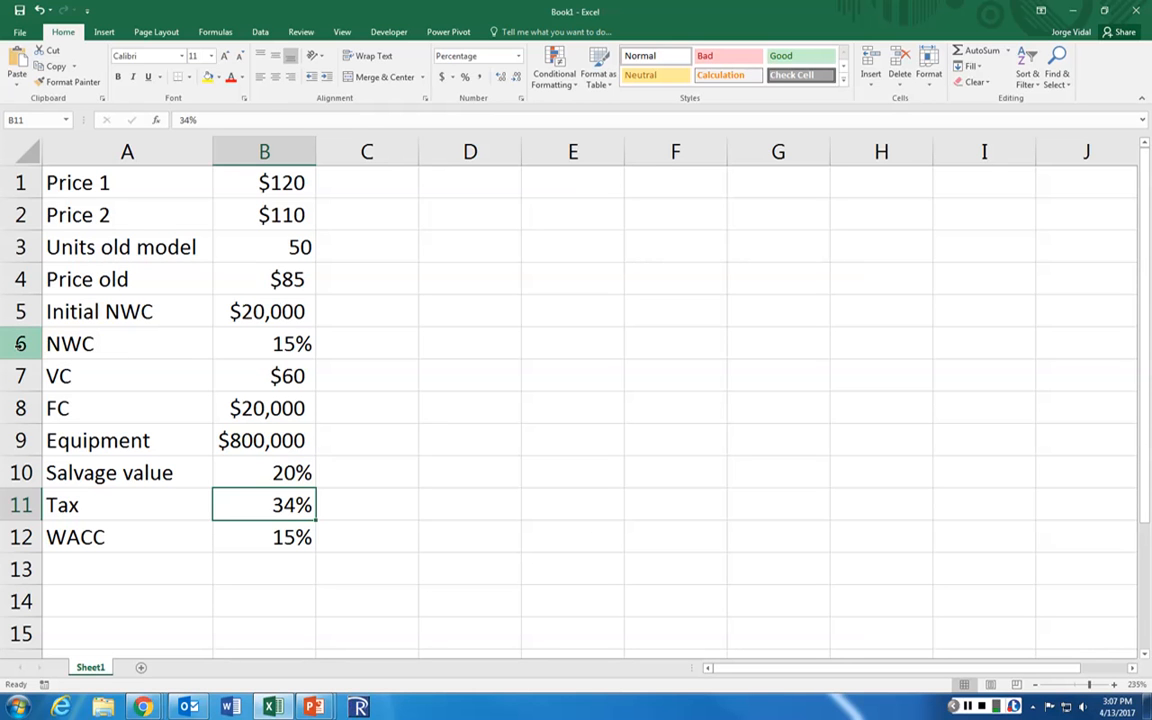
# Step: Insert a new row above "Initial NWC" and fill it with "Warehouse" in A5 and $5,000 in B5
pyautogui.rightClick(15, 311)
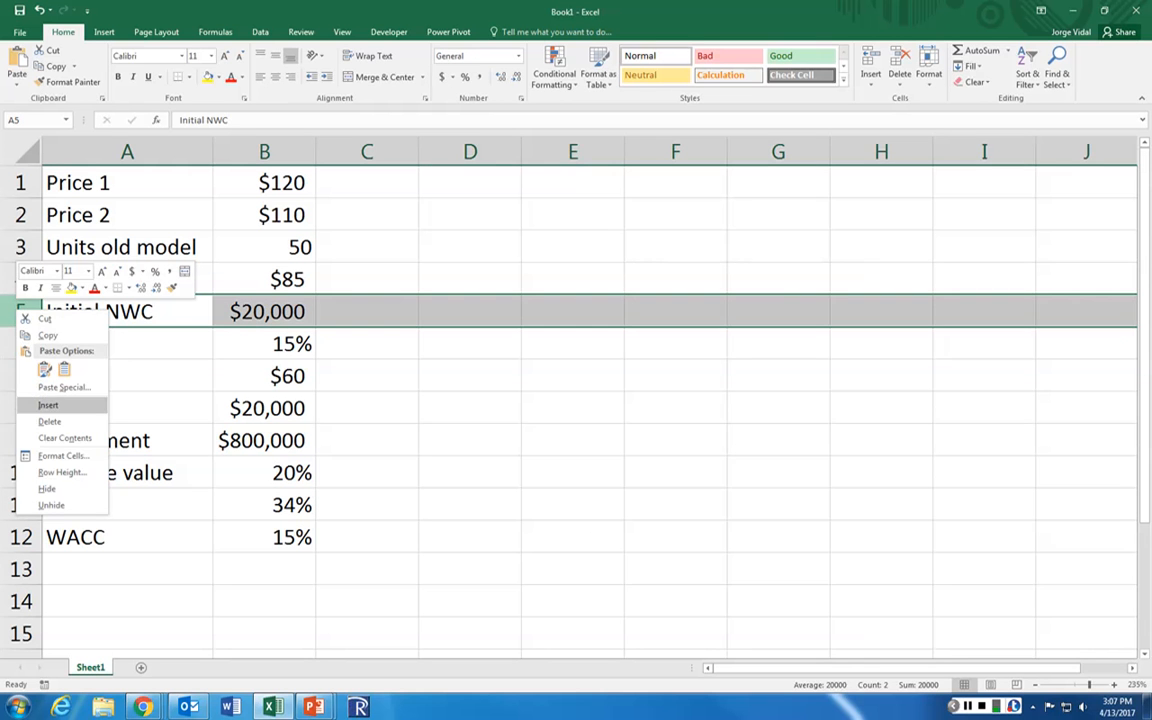
pyautogui.click(52, 404)
pyautogui.click(100, 317)
pyautogui.write('W')
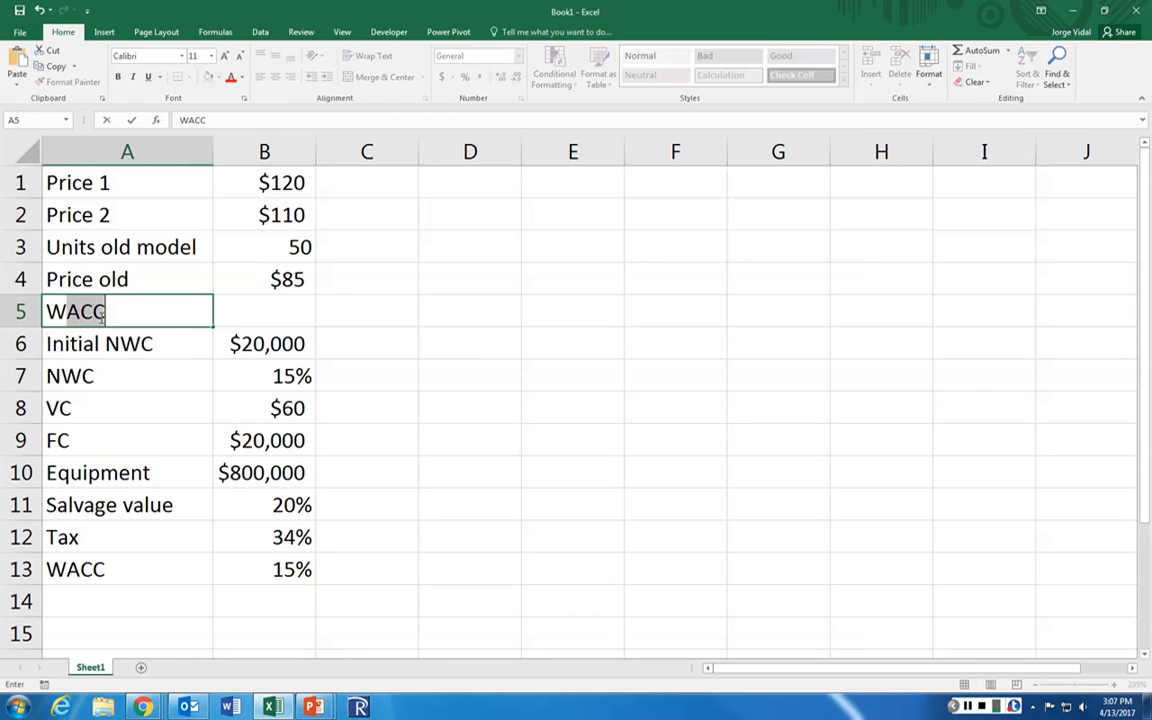
pyautogui.write('arehouse')
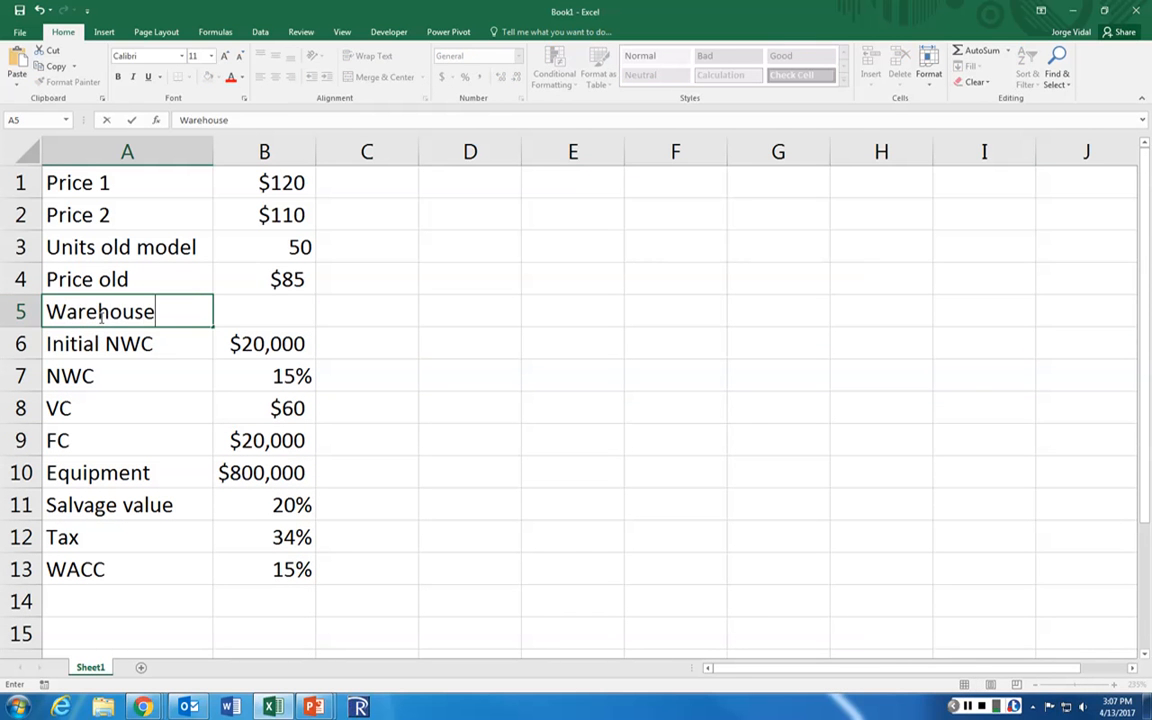
pyautogui.press('Tab')
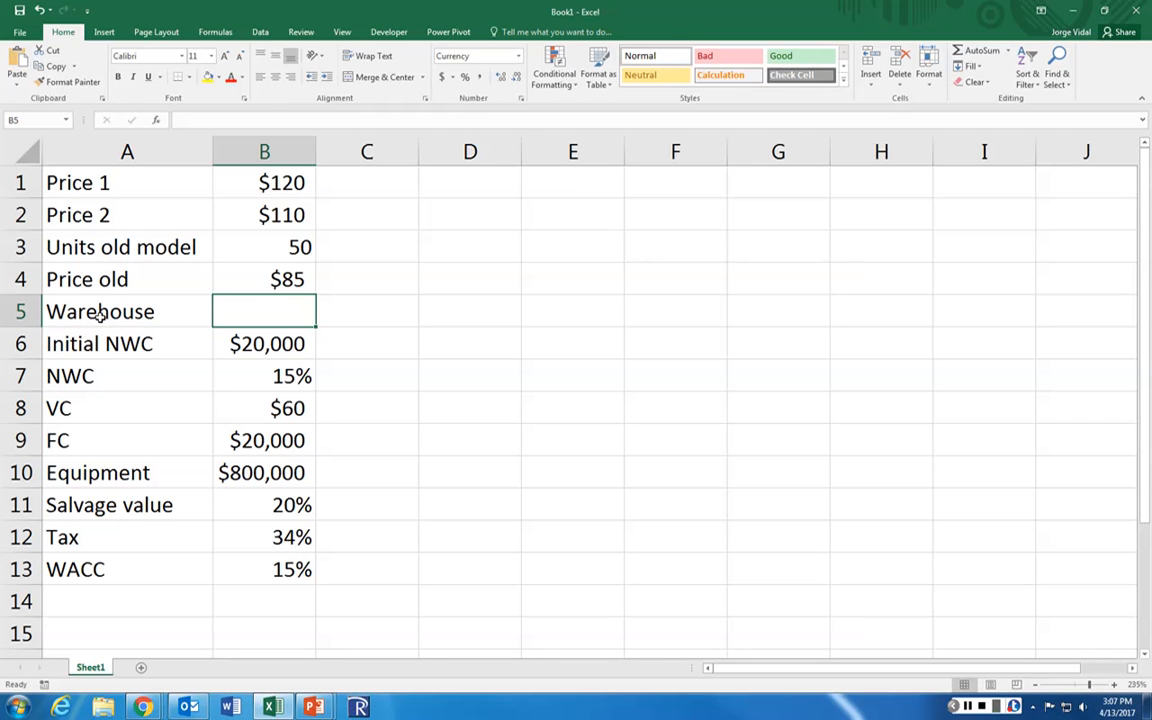
pyautogui.write('$5000')
pyautogui.press('Return')
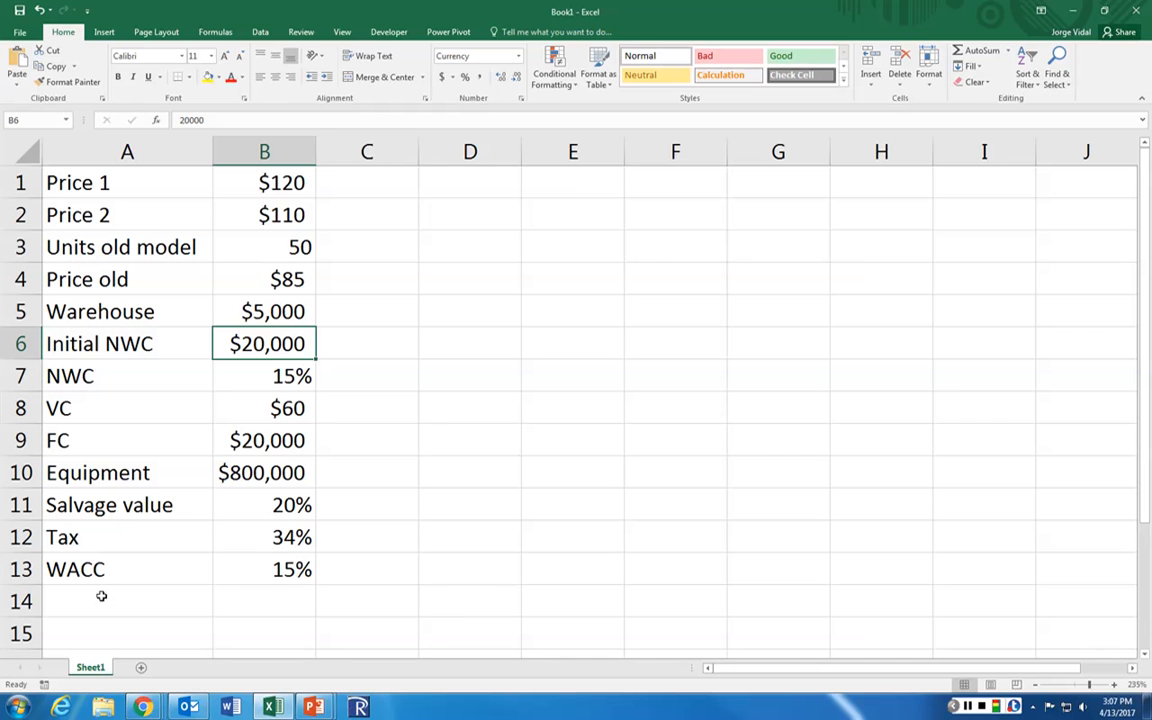
# Step: Insert a new row above "Price 1" and fill it with "Sunk cost" in A1 and $10,000 in B1
pyautogui.moveTo(20, 183); pyautogui.dragTo(20, 214)
pyautogui.rightClick(22, 190)
pyautogui.click(60, 270)
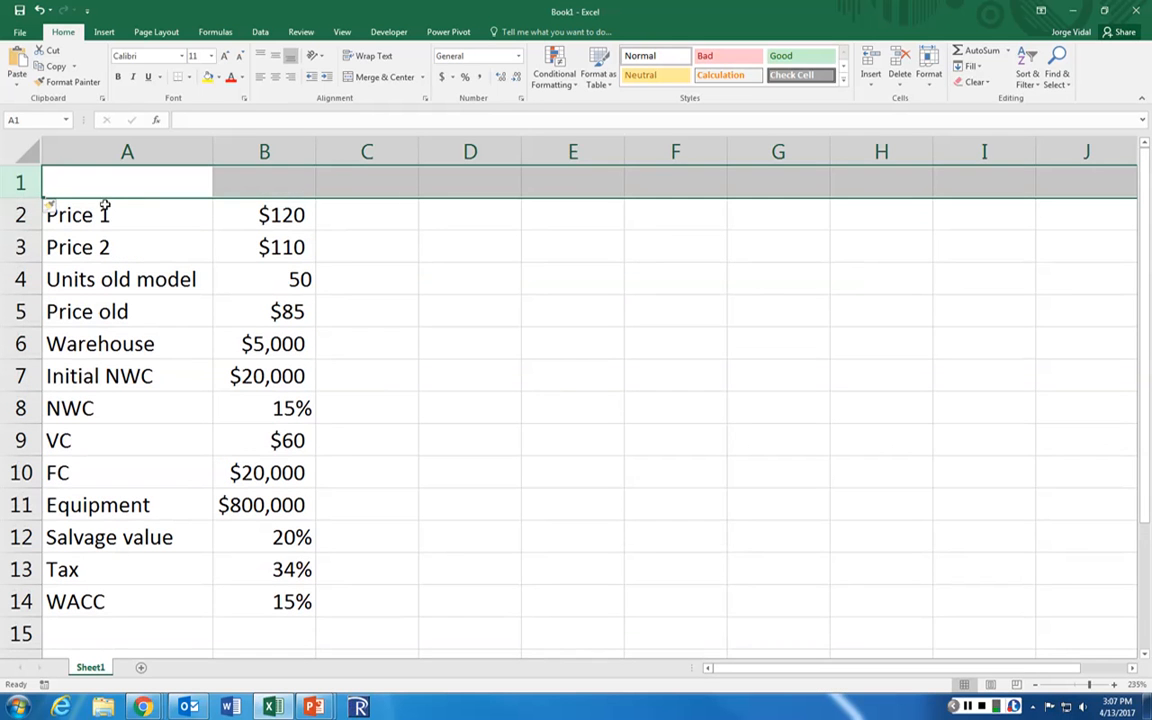
pyautogui.write('Su')
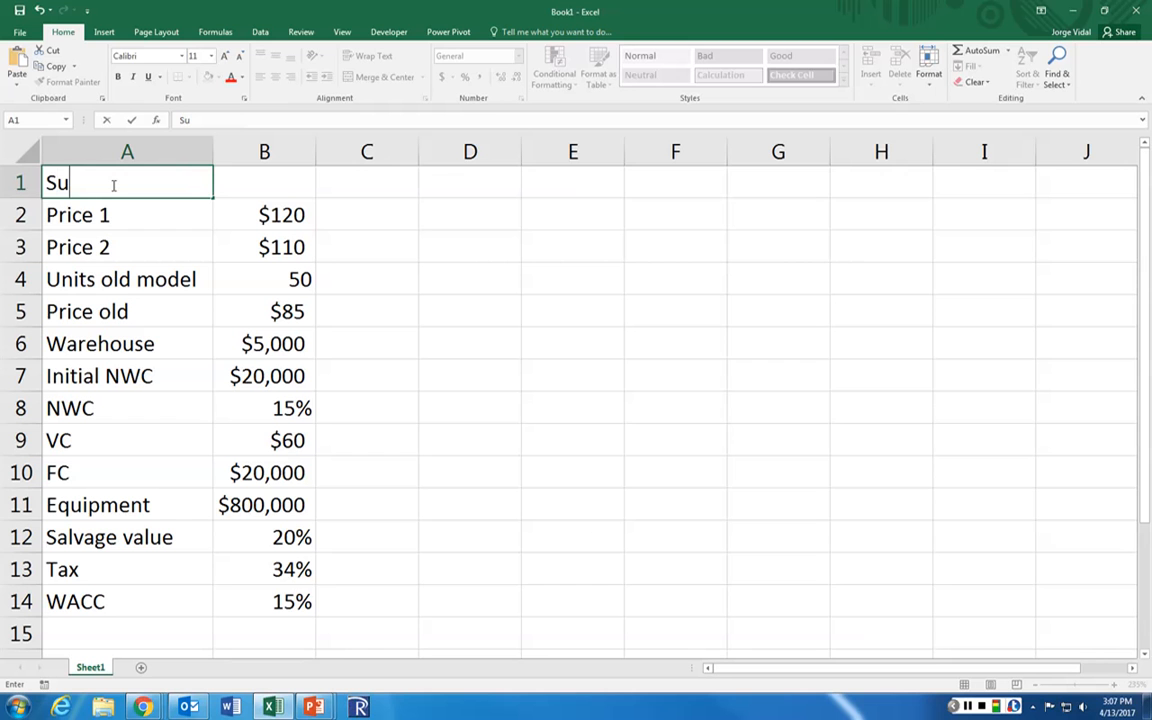
pyautogui.write('nk cost')
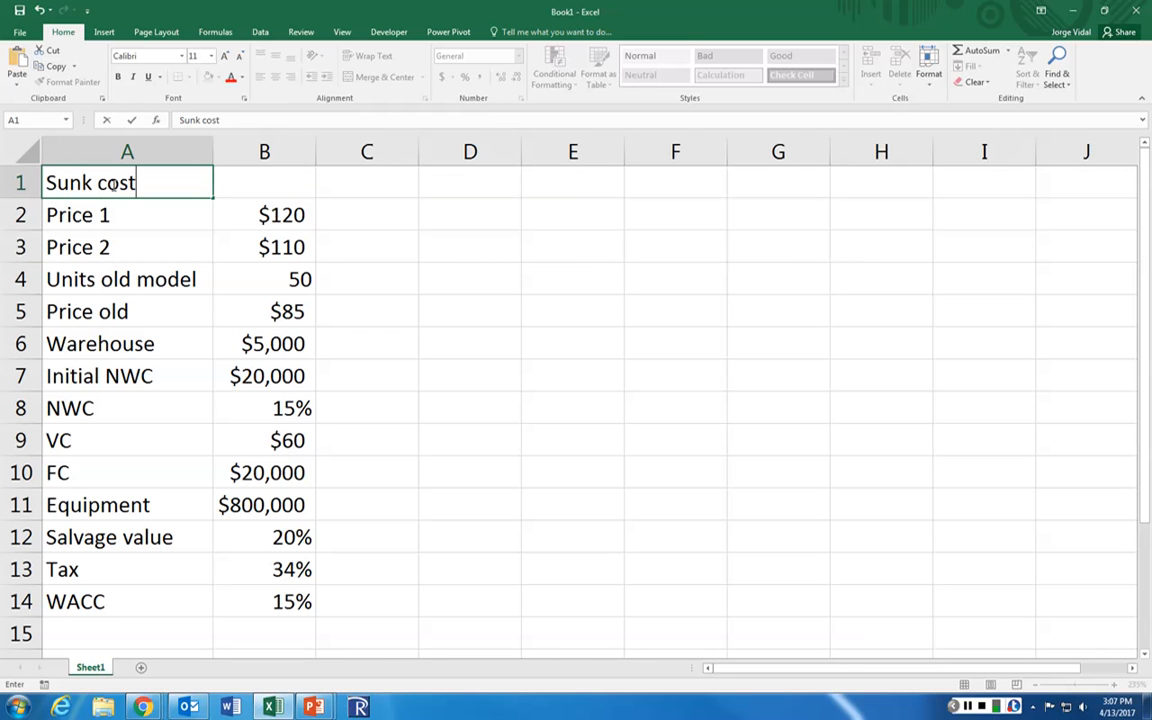
pyautogui.press('Tab')
pyautogui.write('$10,0000')
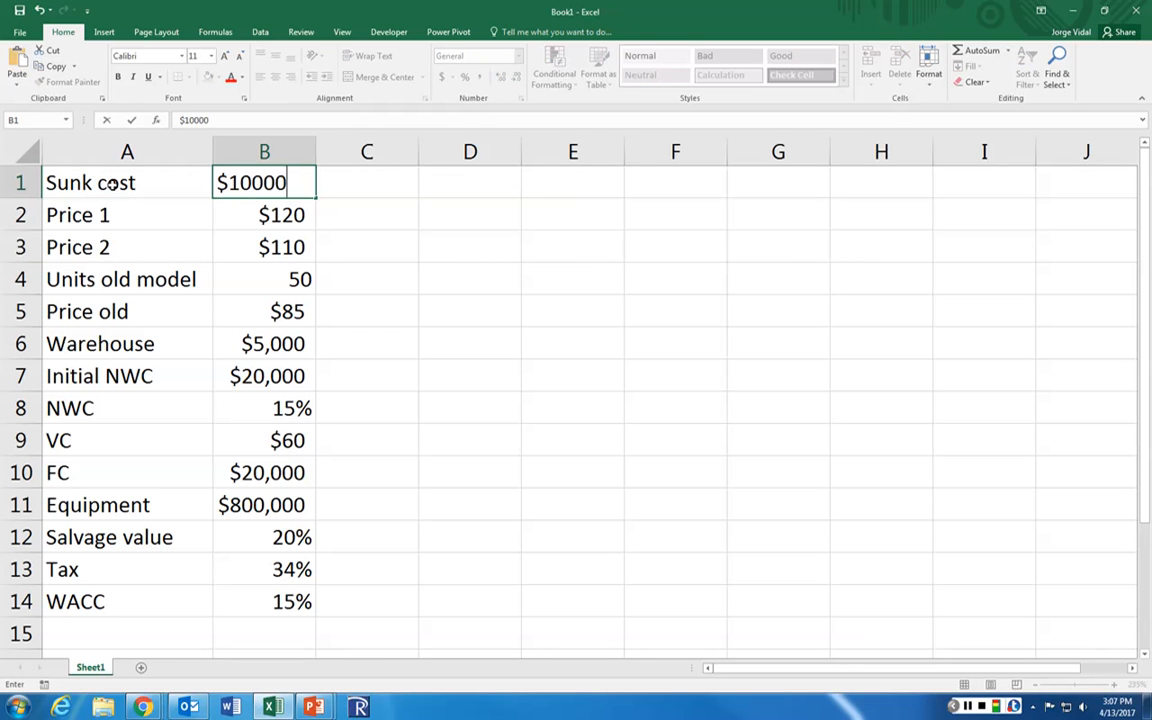
pyautogui.press('Return')
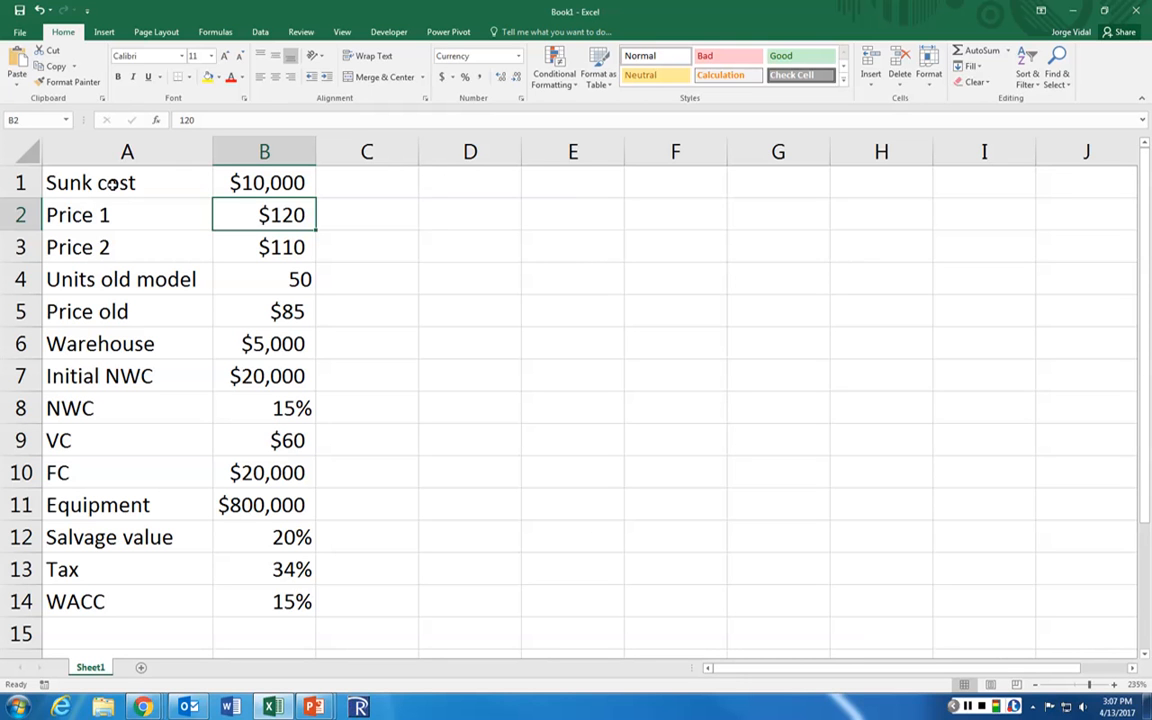
# Step: Enter 0 in D1 and 1 in E1, and extend the series across row 1 to 8 in L1
pyautogui.click(474, 184)
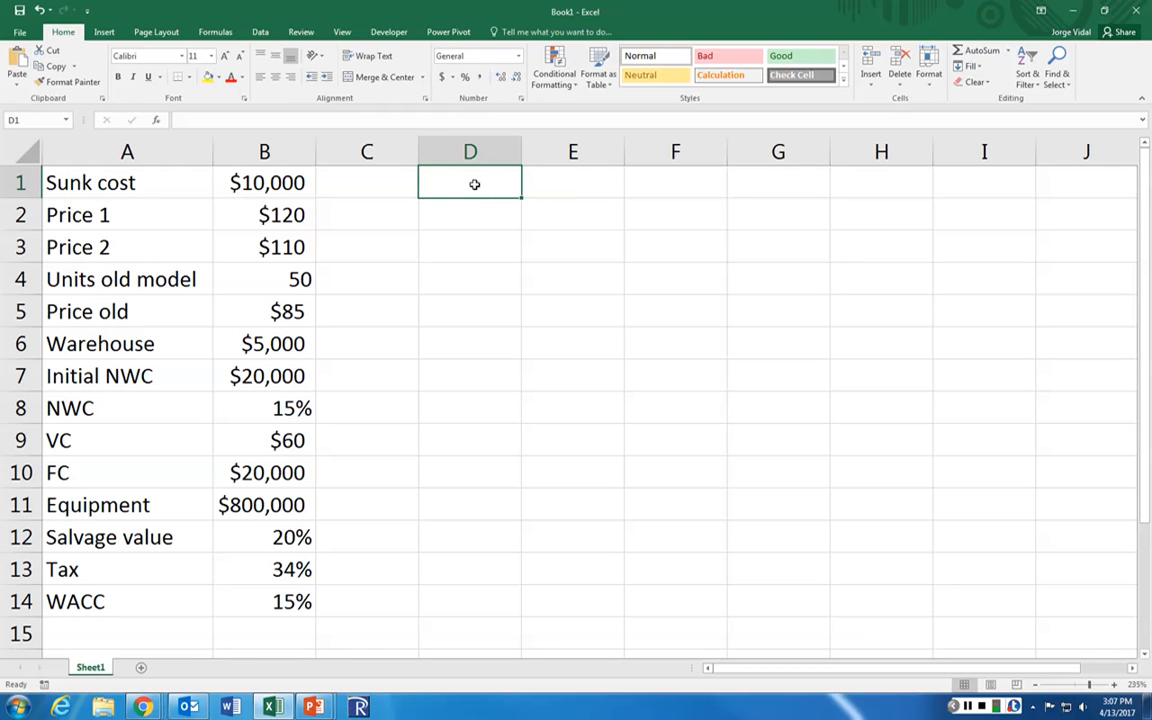
pyautogui.write('0')
pyautogui.press('Tab')
pyautogui.write('1')
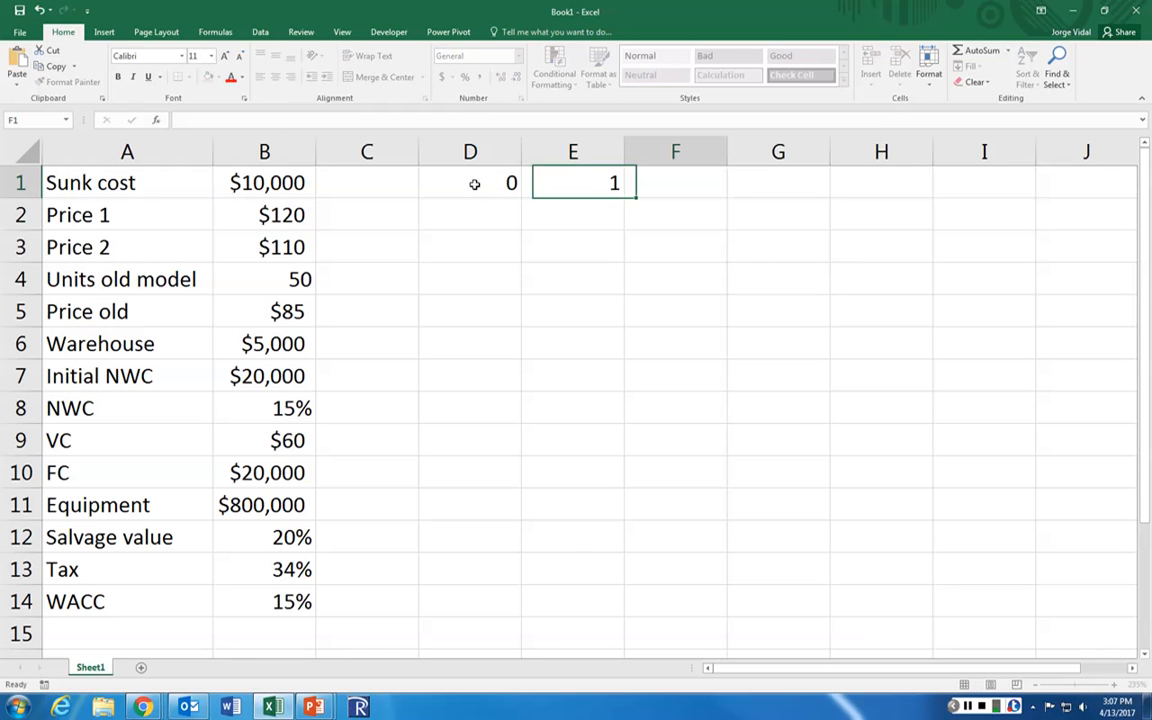
pyautogui.press('Tab')
pyautogui.press('Left')
pyautogui.press('Left')
pyautogui.hotkey('shift', 'Right')
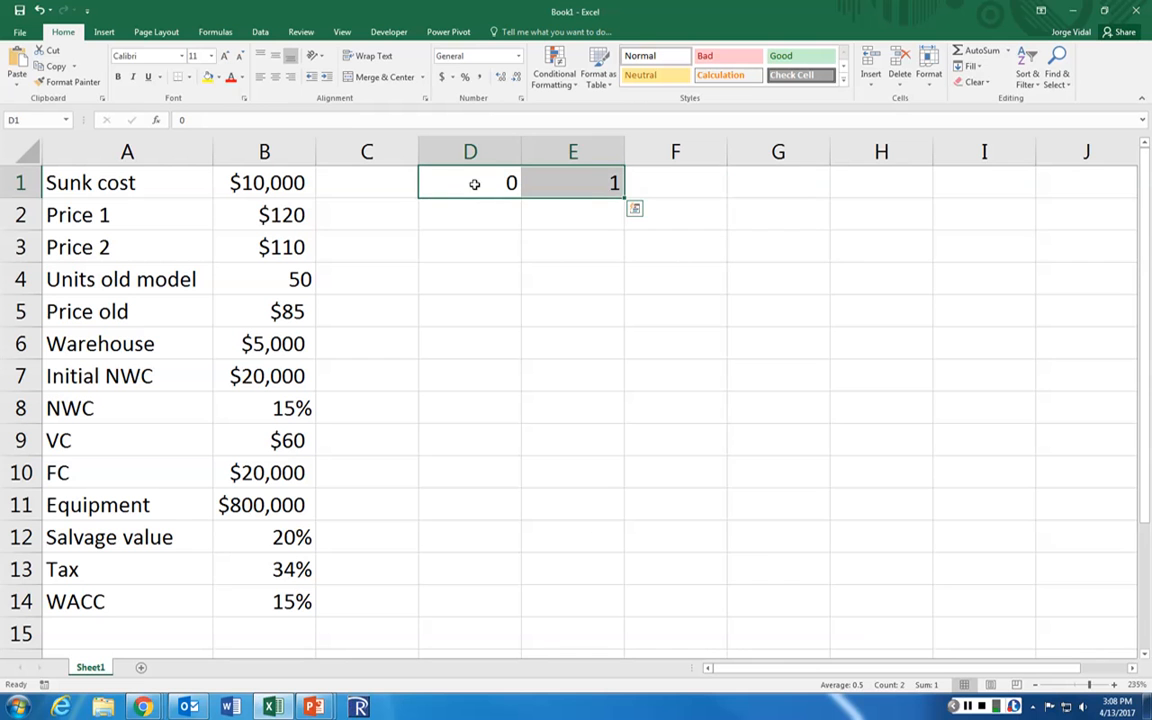
pyautogui.moveTo(623, 197); pyautogui.dragTo(926, 180)
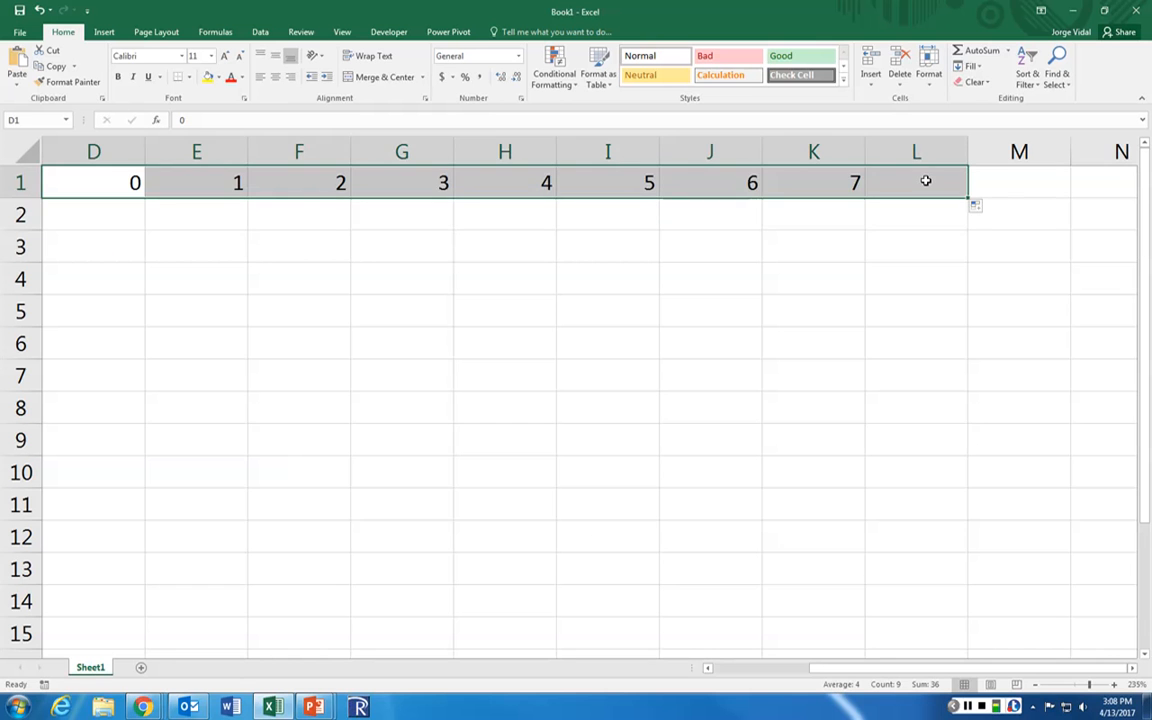
pyautogui.press('Left')
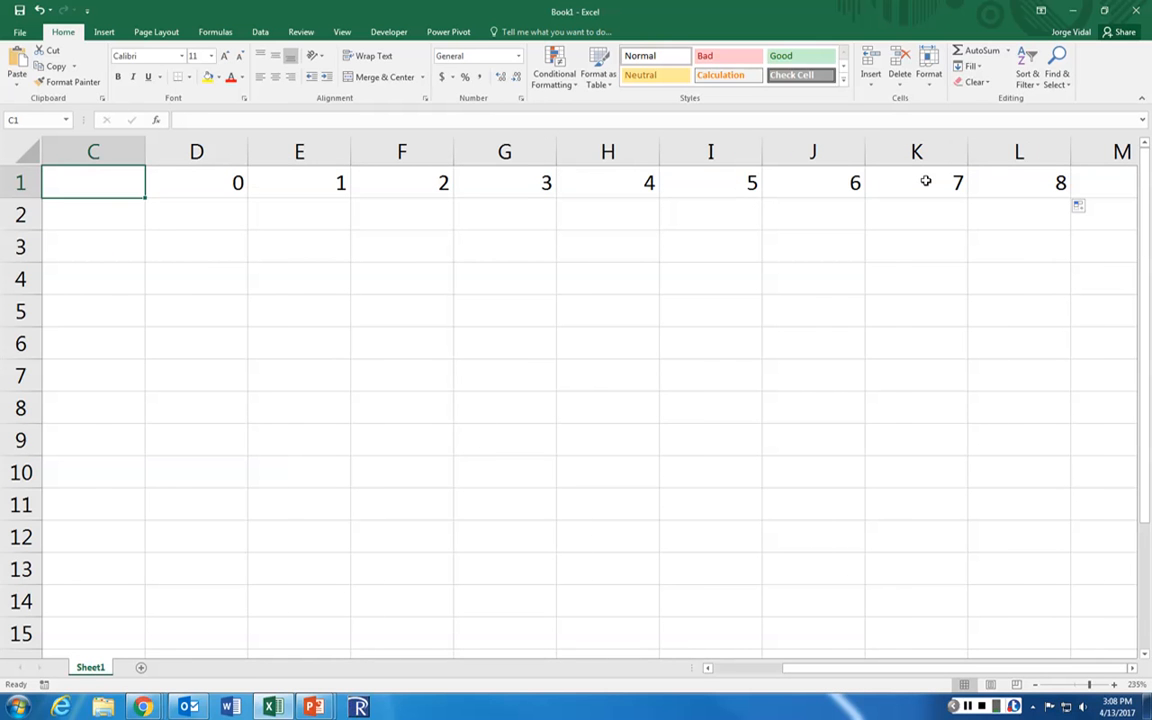
# Step: Insert a blank column before column D, which holds period 0
pyautogui.press('Down')
pyautogui.press('Left')
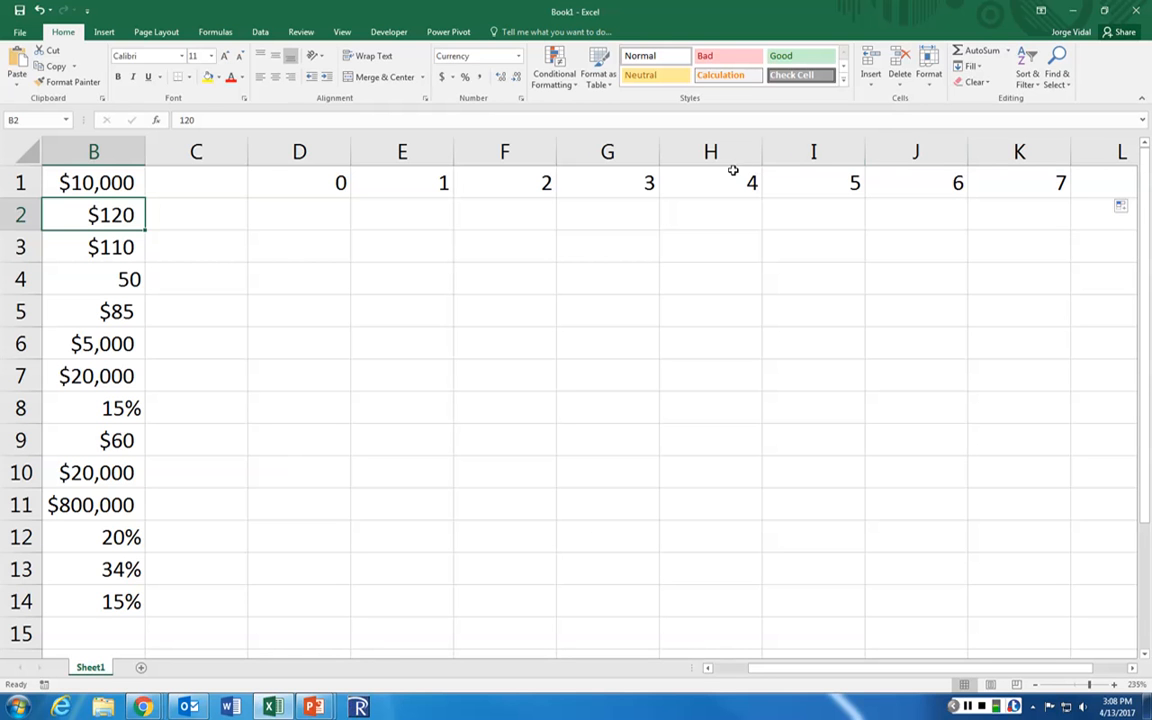
pyautogui.rightClick(281, 150)
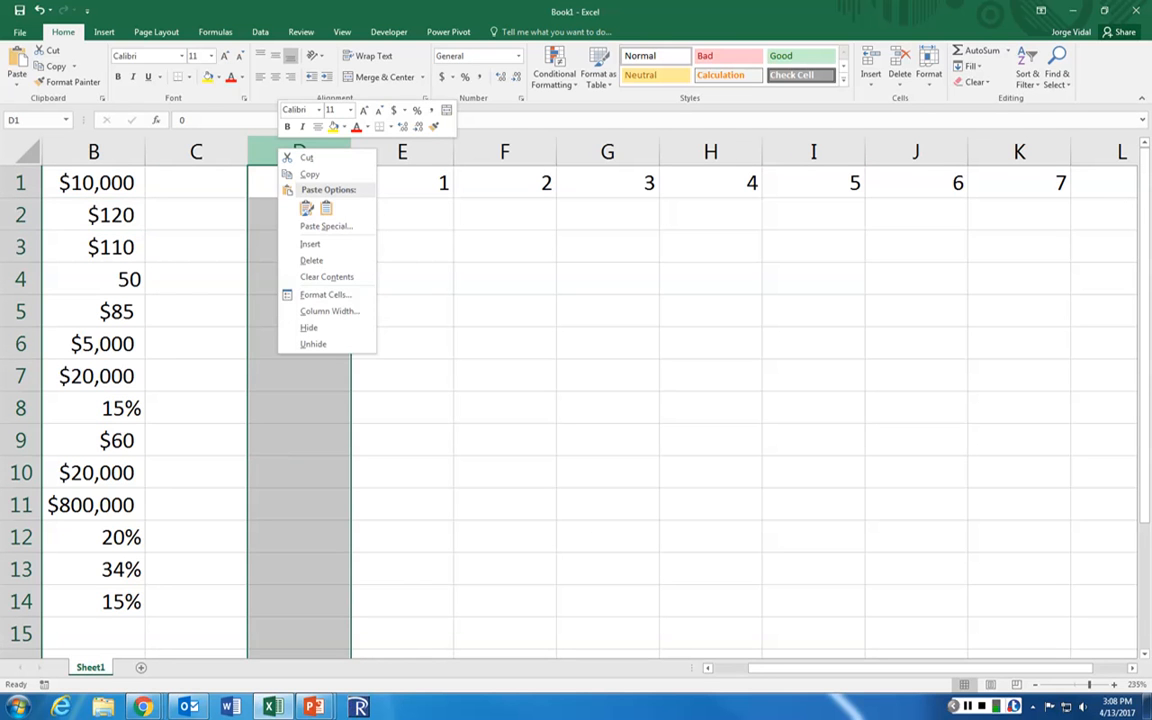
pyautogui.click(310, 243)
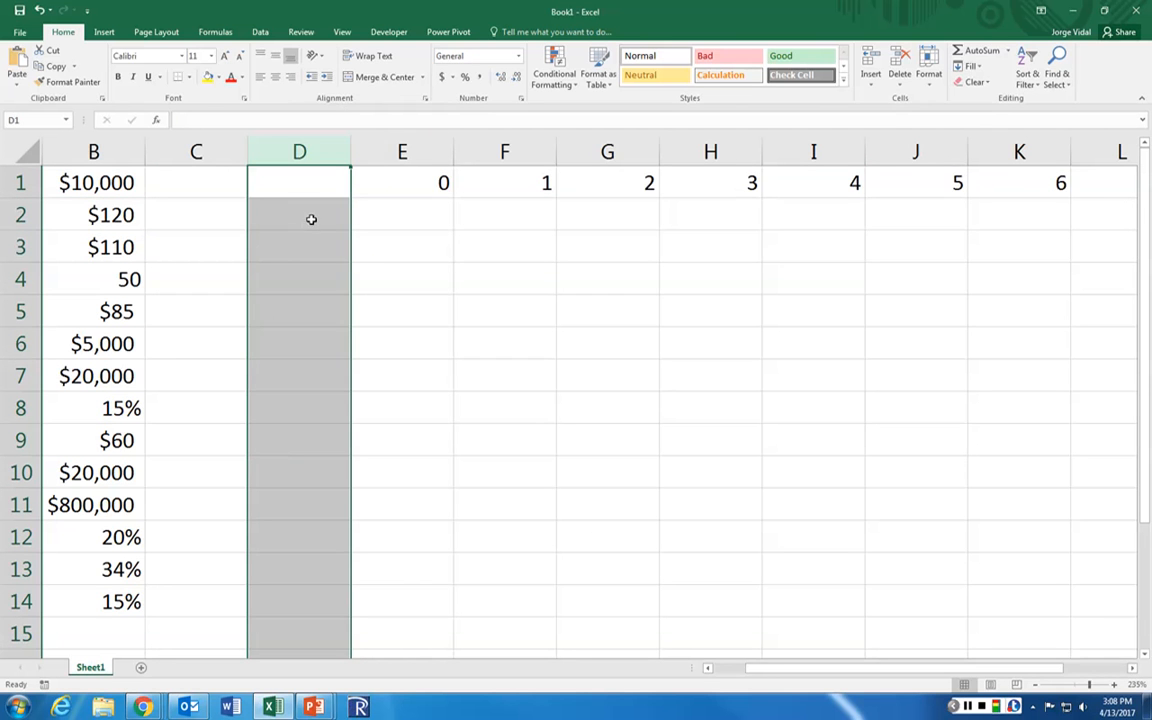
# Step: Label the row in D3 as "Depreciation"
pyautogui.click(311, 219)
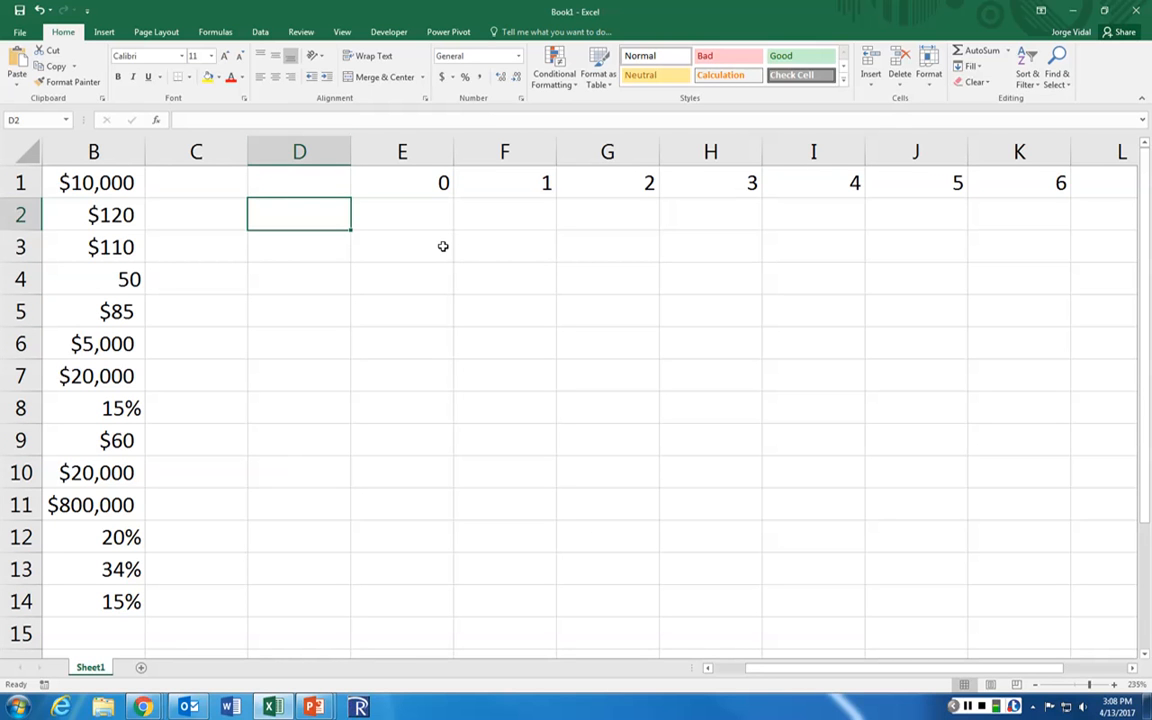
pyautogui.press('Down')
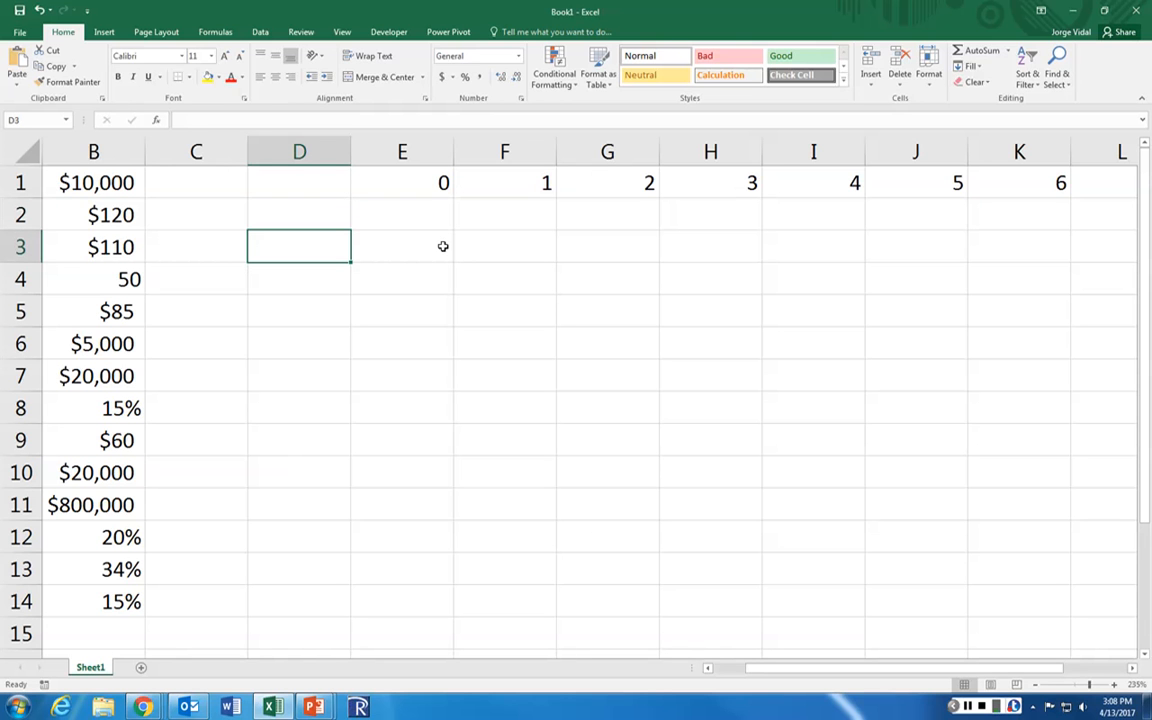
pyautogui.write('Depre')
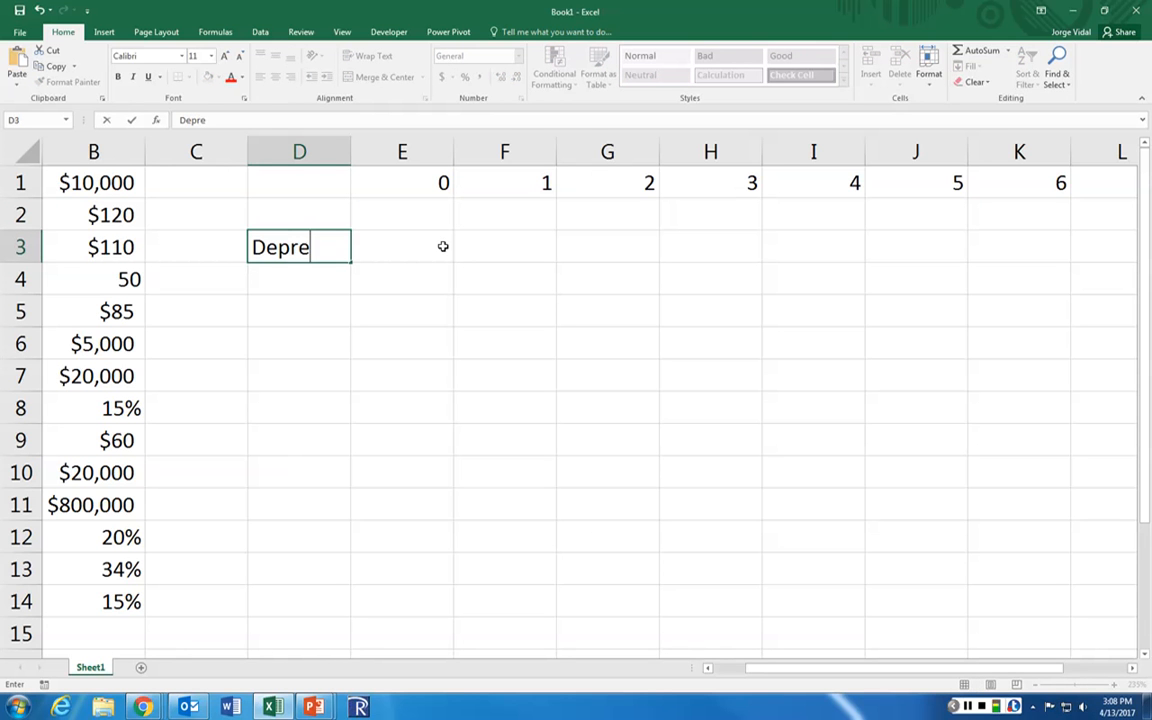
pyautogui.write('ciation')
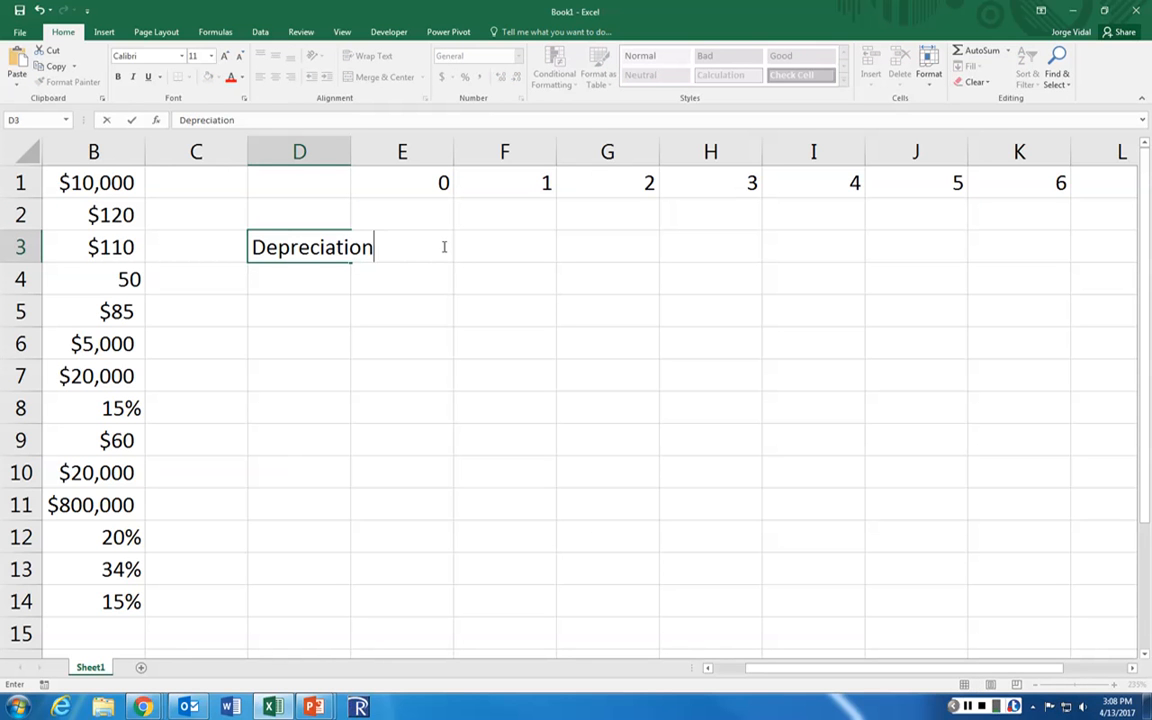
pyautogui.press('Tab')
pyautogui.press('Tab')
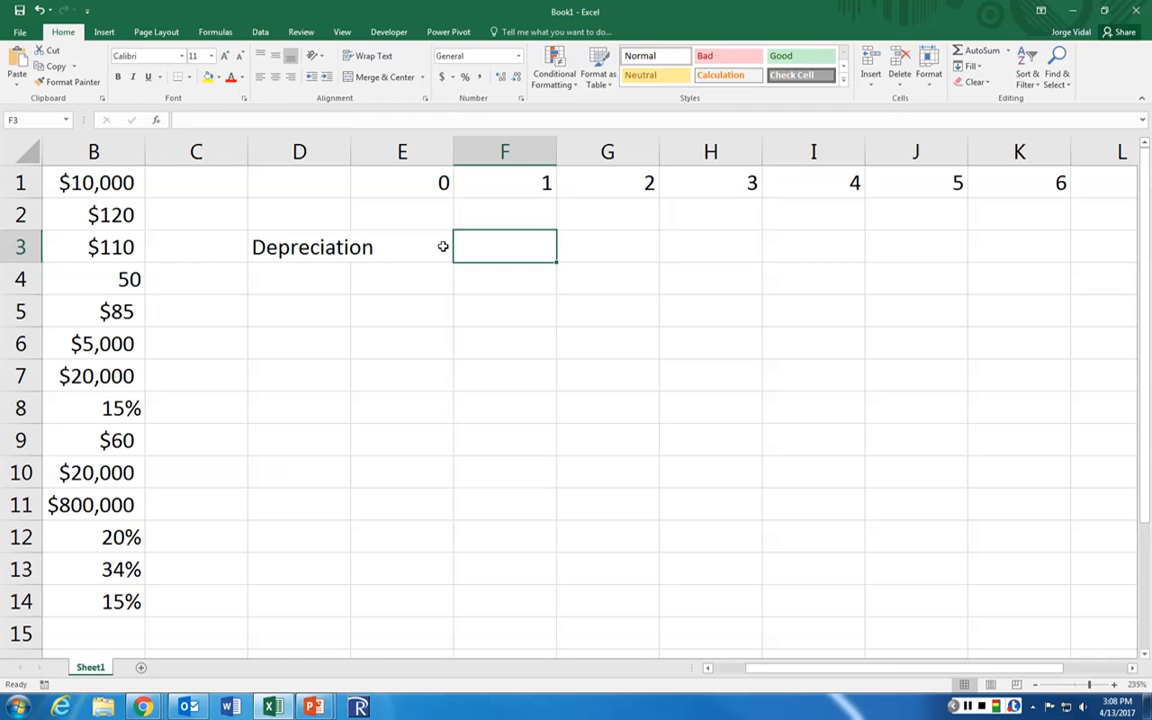
# Step: Enter the depreciation rates 14.29%, 24.49%, 17.49%, 12.49% and 8.93% in F3 through J3
pyautogui.write('14')
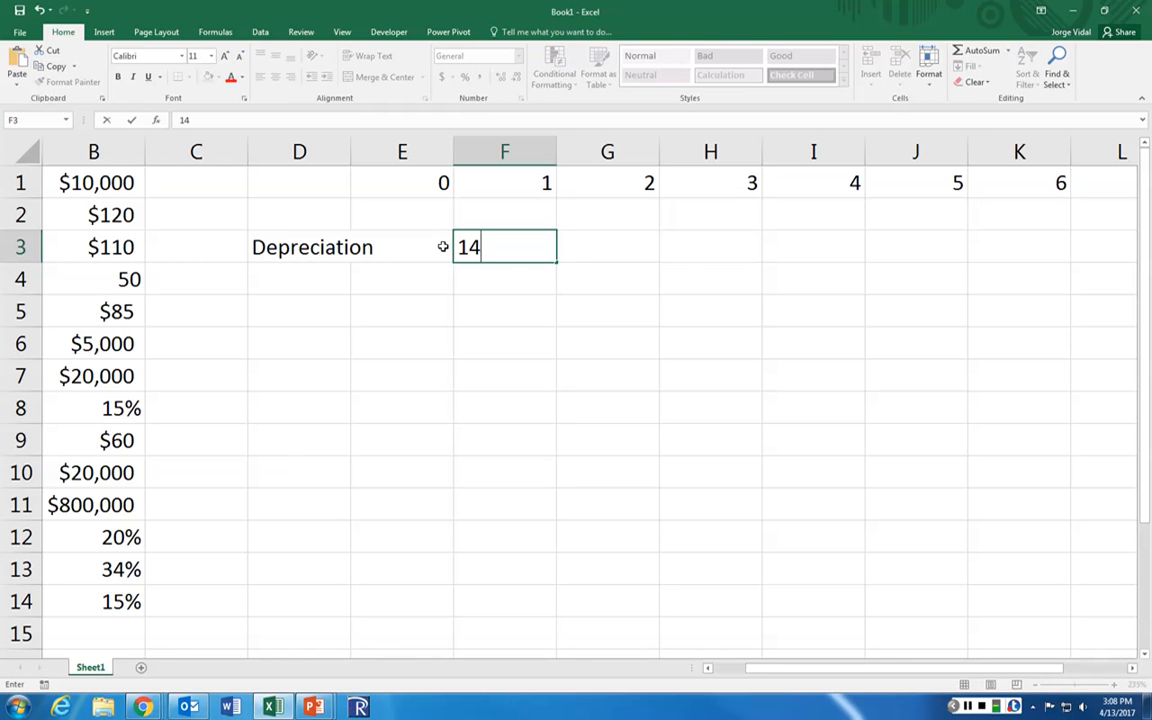
pyautogui.write('.29%')
pyautogui.press('Tab')
pyautogui.write('2')
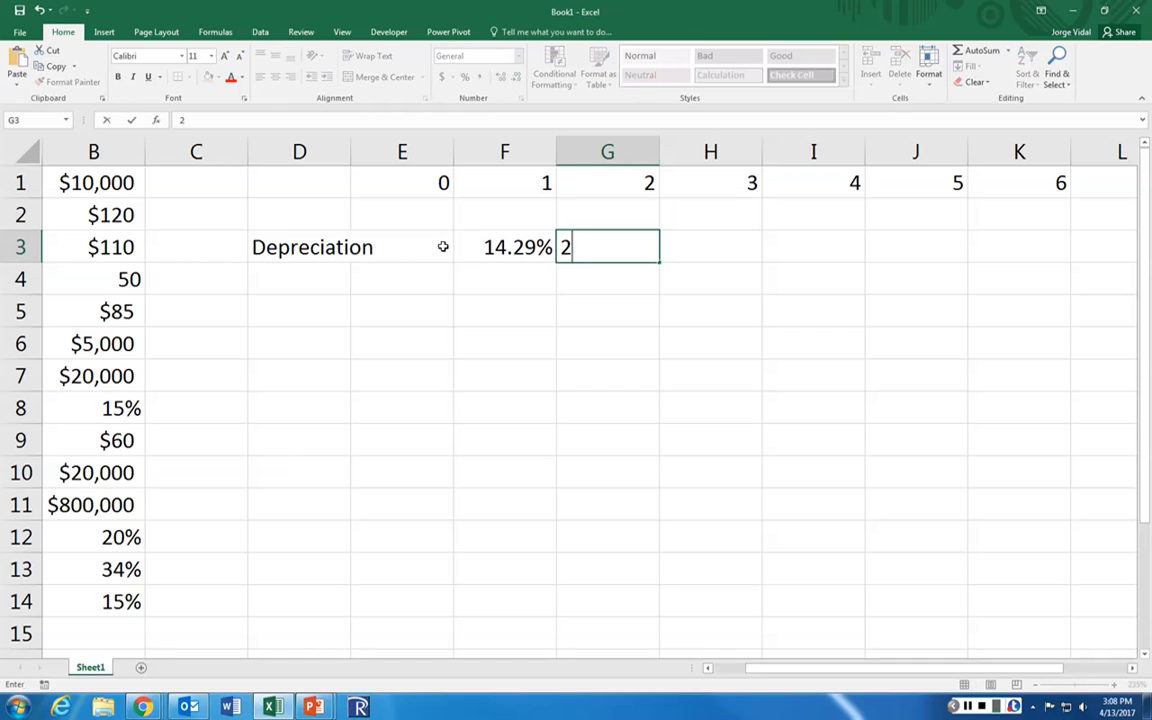
pyautogui.write('4.49%')
pyautogui.press('Tab')
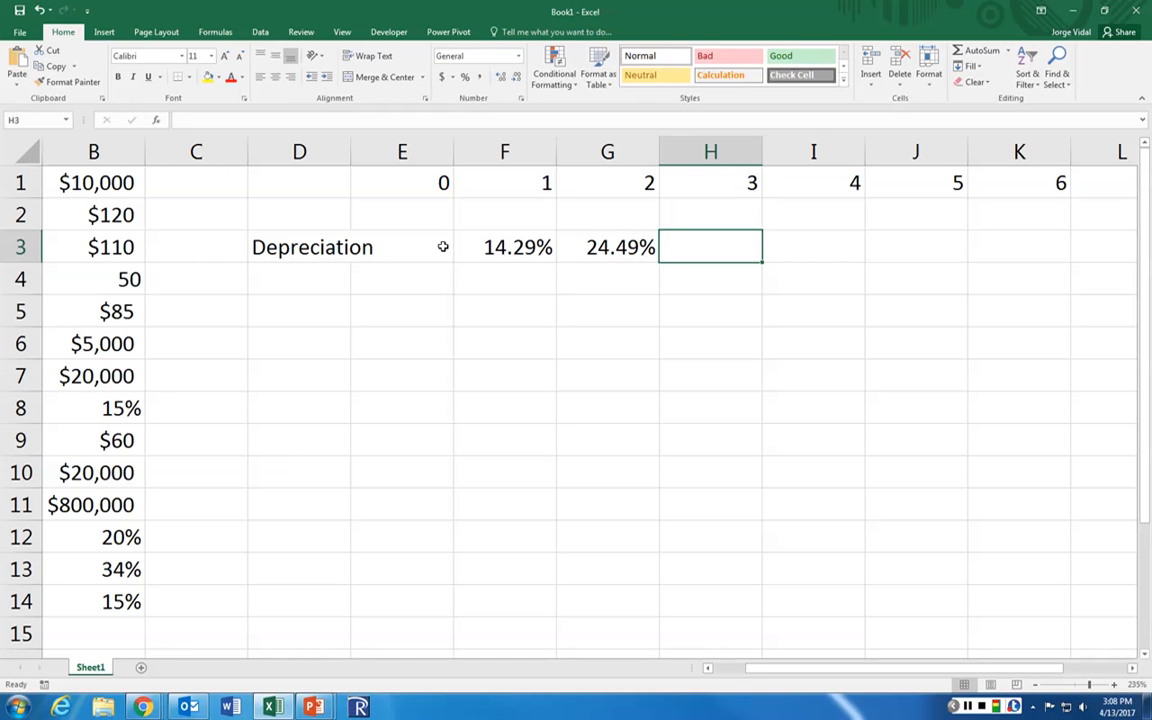
pyautogui.write('17.49%')
pyautogui.press('Tab')
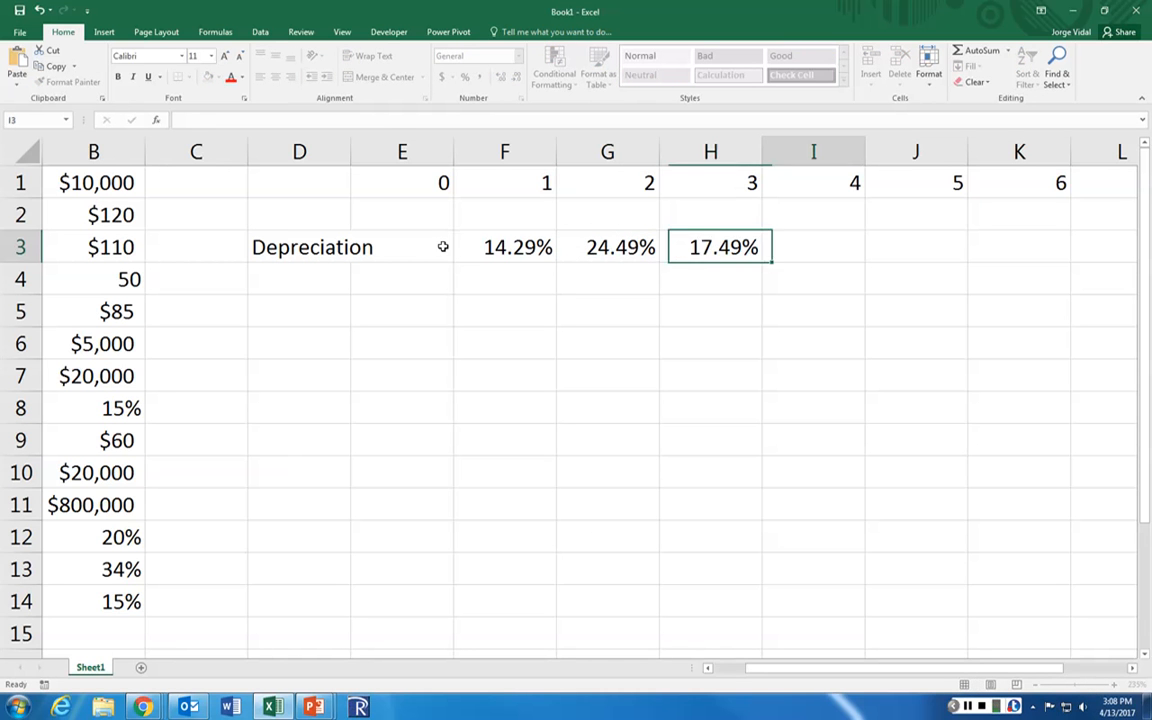
pyautogui.write('12.49%')
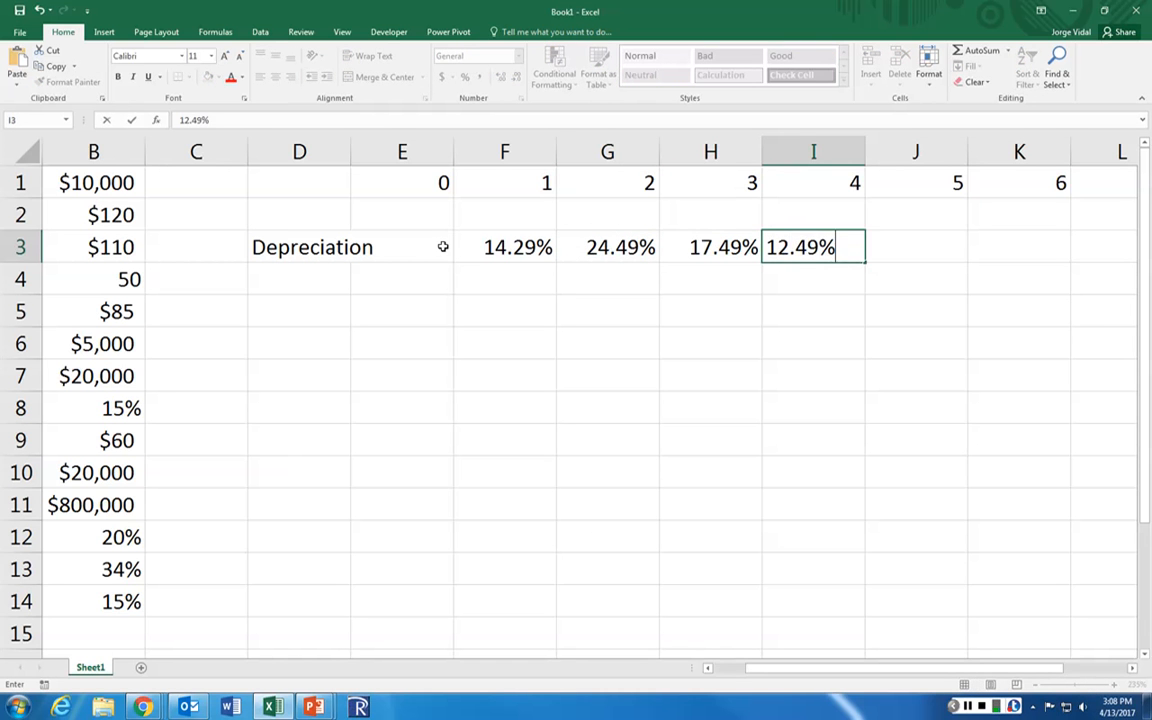
pyautogui.press('Tab')
pyautogui.write('8.93%')
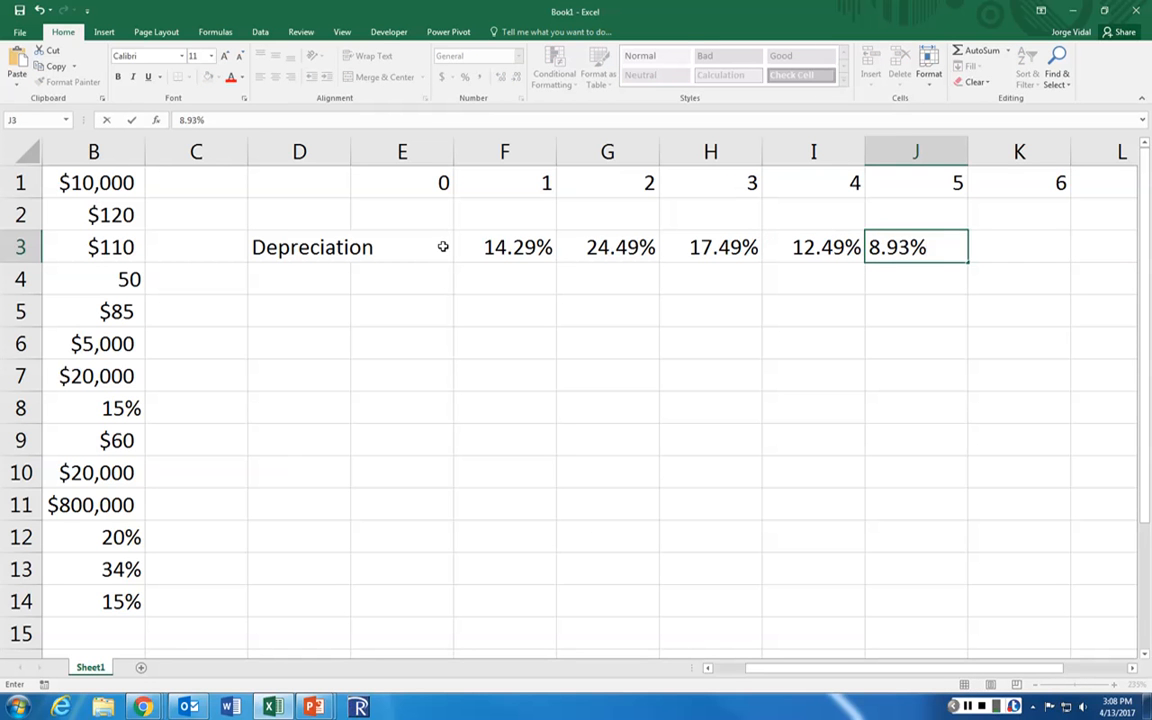
pyautogui.hotkey('ctrl', 'Return')
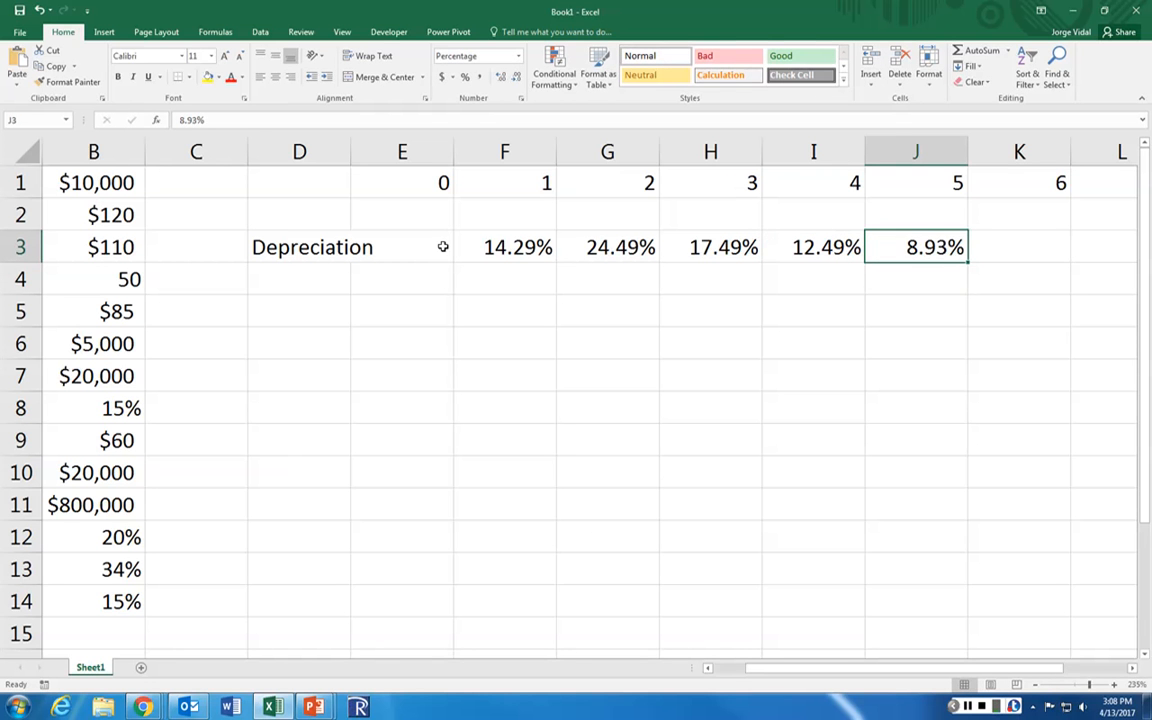
# Step: Copy the 8.93% rate from J3 into K3 and L3, and enter 4.45% in M3
pyautogui.hotkey('ctrl', 'c')
pyautogui.hotkey('shift', 'Right')
pyautogui.hotkey('shift', 'Right')
pyautogui.press('Return')
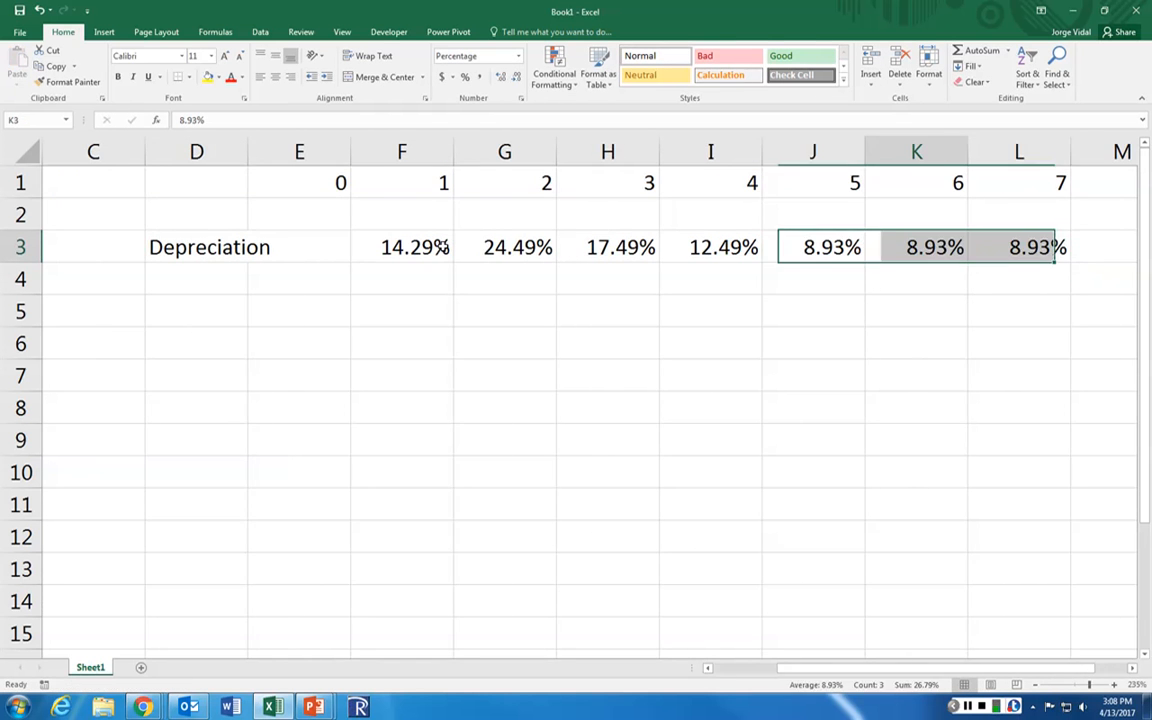
pyautogui.press('Right')
pyautogui.press('Right')
pyautogui.press('Right')
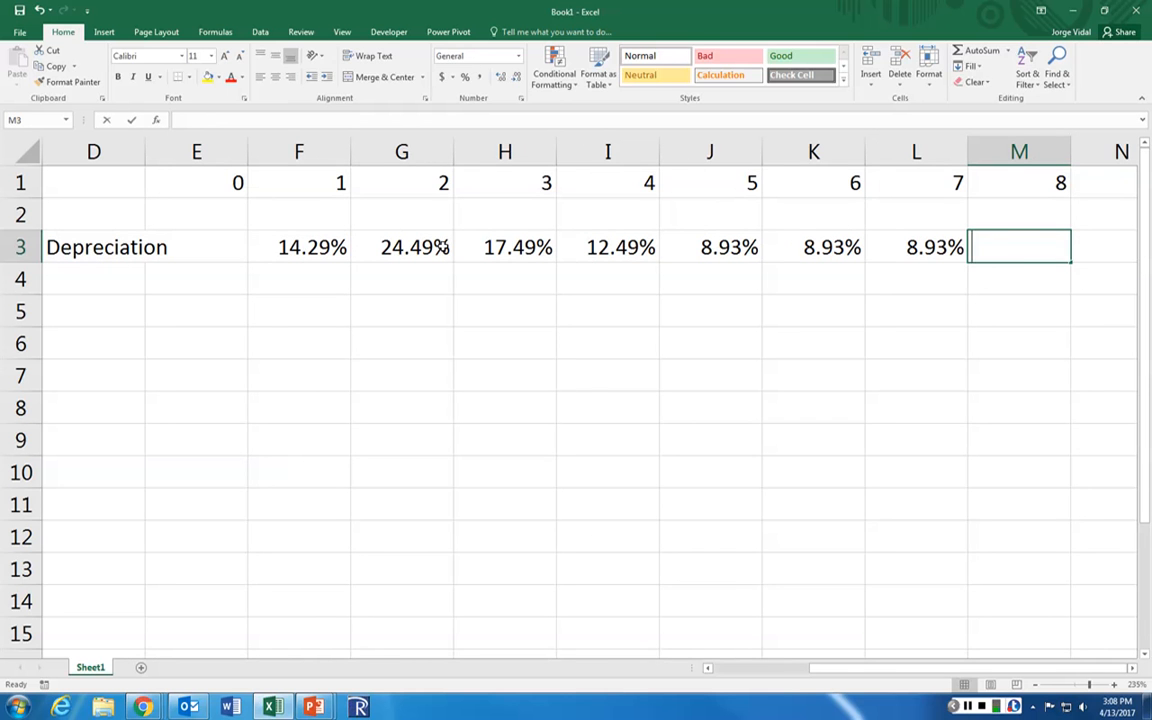
pyautogui.write('4.45%')
pyautogui.press('Right')
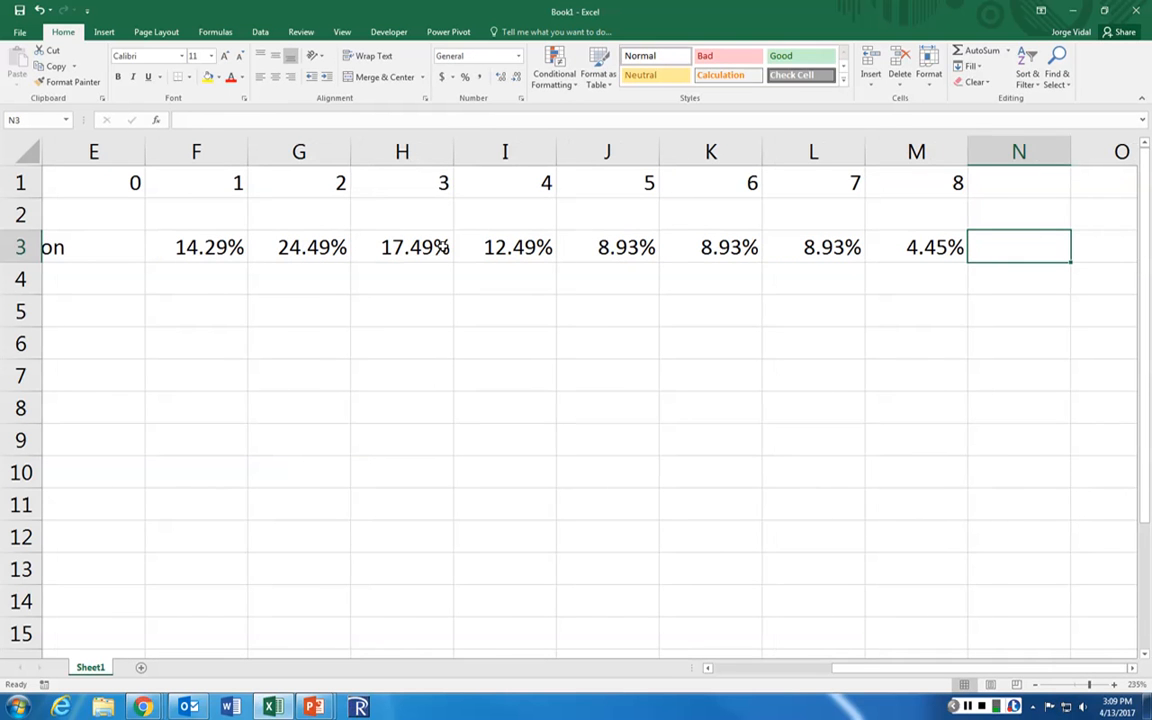
# Step: Total the depreciation rates in N3 with the formula =SUM(F3:M3)
pyautogui.write('=sum(')
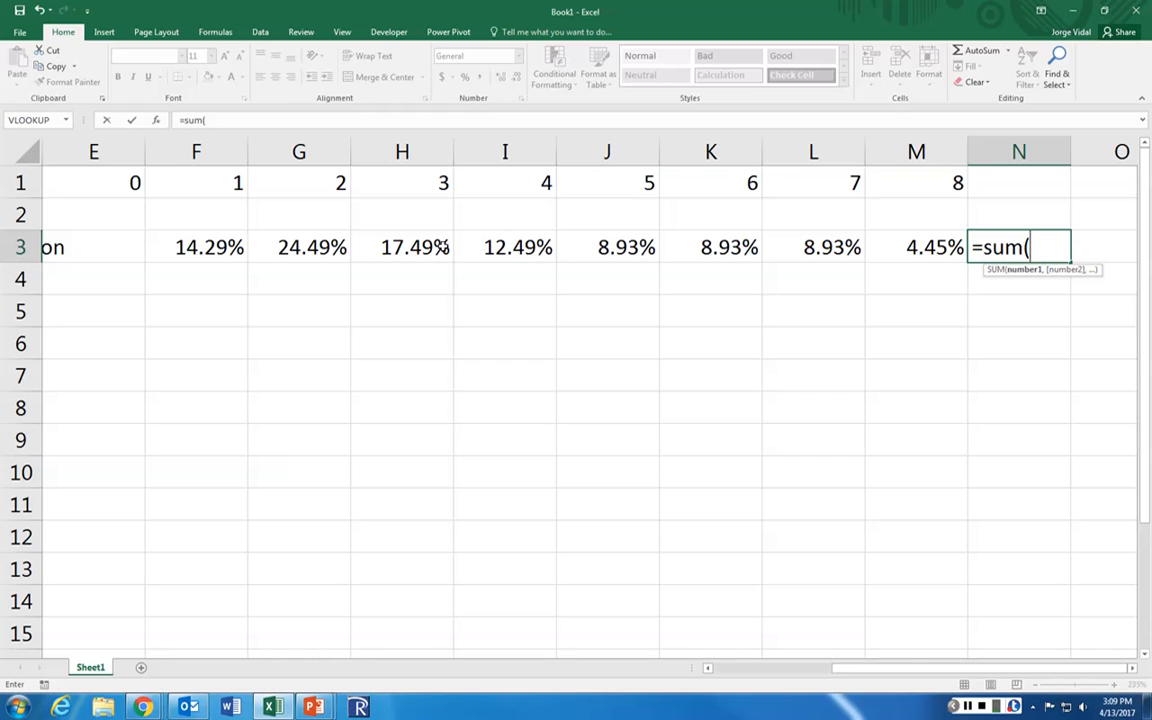
pyautogui.press('Left')
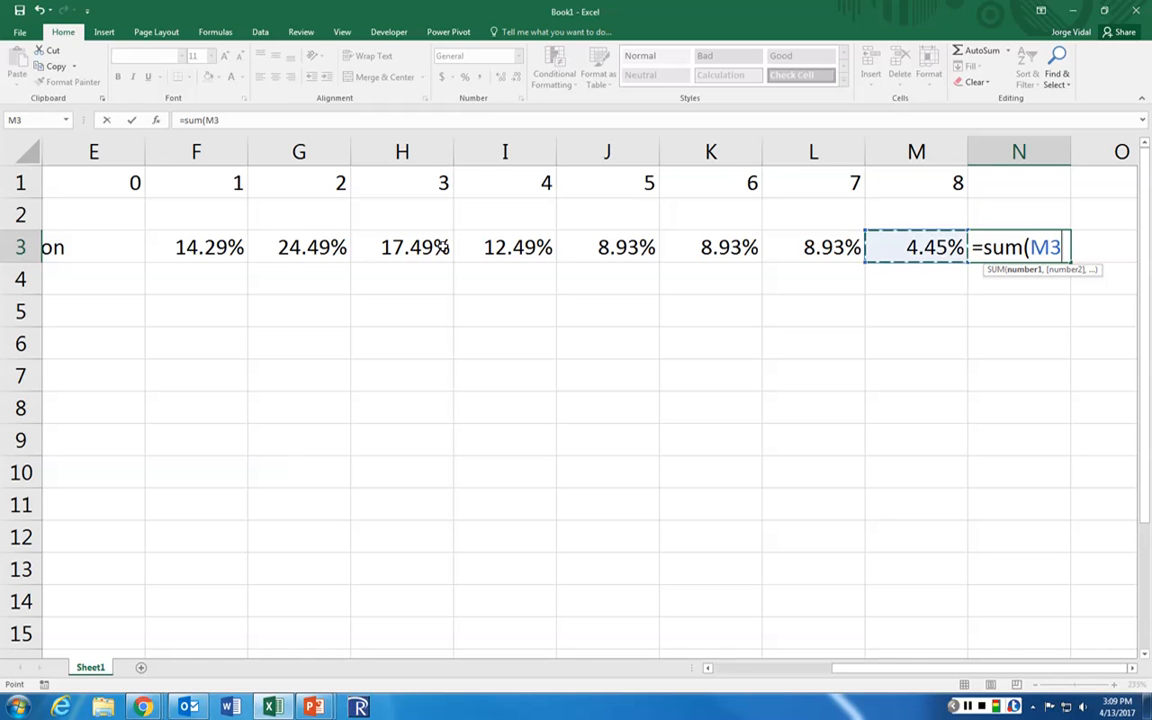
pyautogui.hotkey('shift', 'Left')
pyautogui.hotkey('shift', 'Left')
pyautogui.hotkey('shift', 'Left')
pyautogui.hotkey('shift', 'Left')
pyautogui.hotkey('shift', 'Left')
pyautogui.hotkey('shift', 'Left')
pyautogui.hotkey('shift', 'Left')
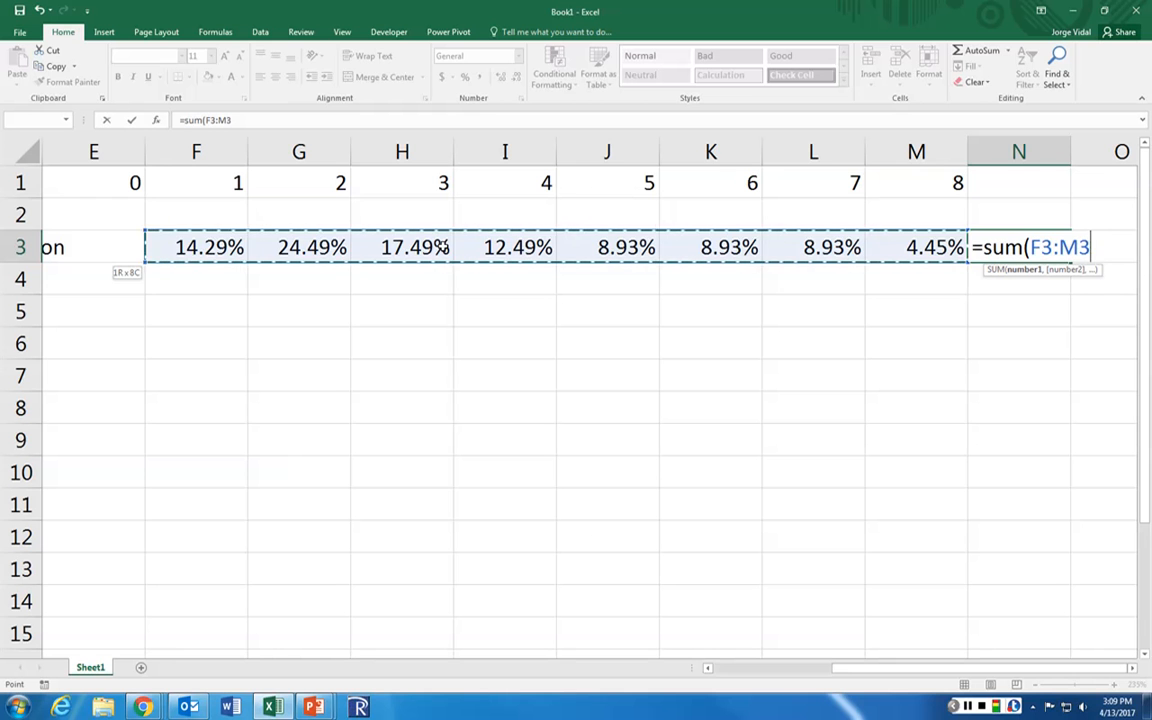
pyautogui.write(')')
pyautogui.press('Return')
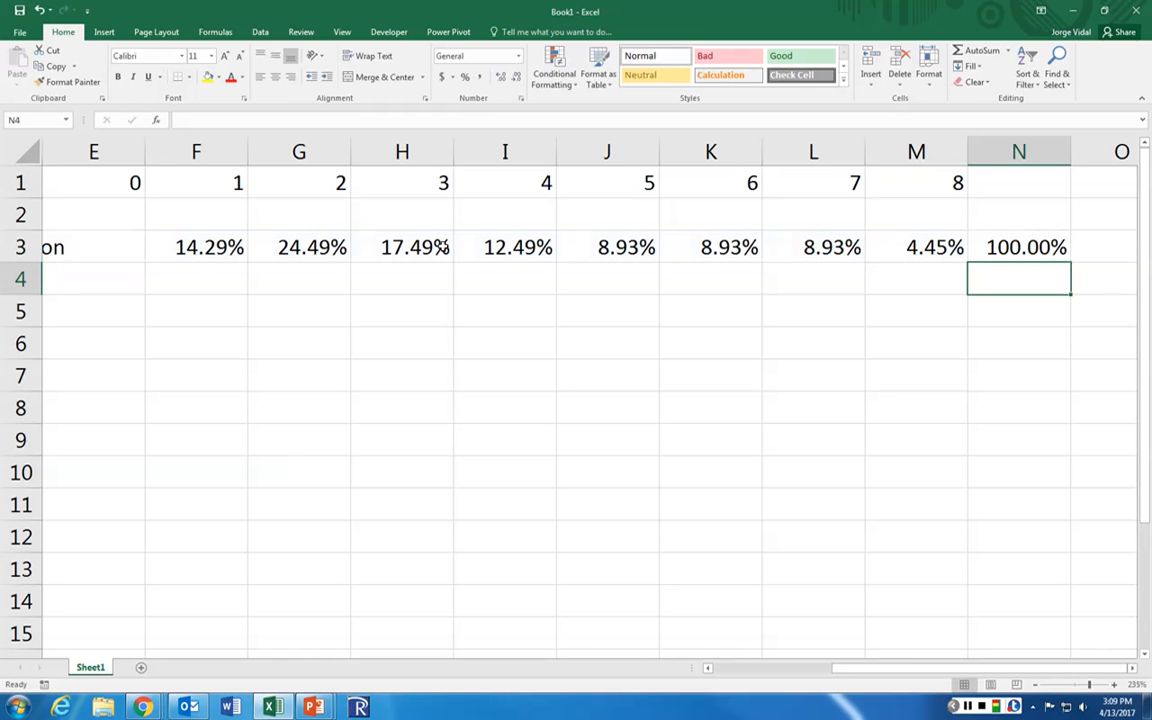
# Step: Start a formula in F4, directly below the period 1 depreciation rate
pyautogui.press('Up')
pyautogui.press('Left')
pyautogui.press('Left')
pyautogui.press('Left')
pyautogui.press('Left')
pyautogui.press('Left')
pyautogui.press('Left')
pyautogui.press('Left')
pyautogui.press('Left')
pyautogui.press('Left')
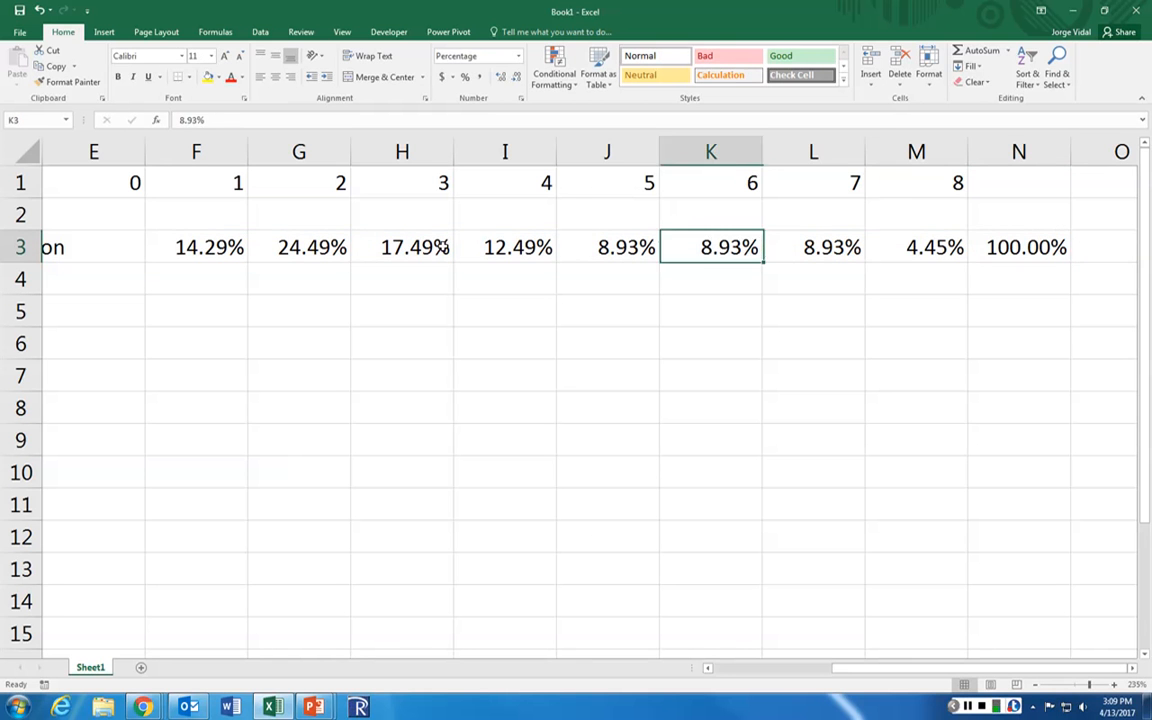
pyautogui.press('Left')
pyautogui.press('Left')
pyautogui.press('Down')
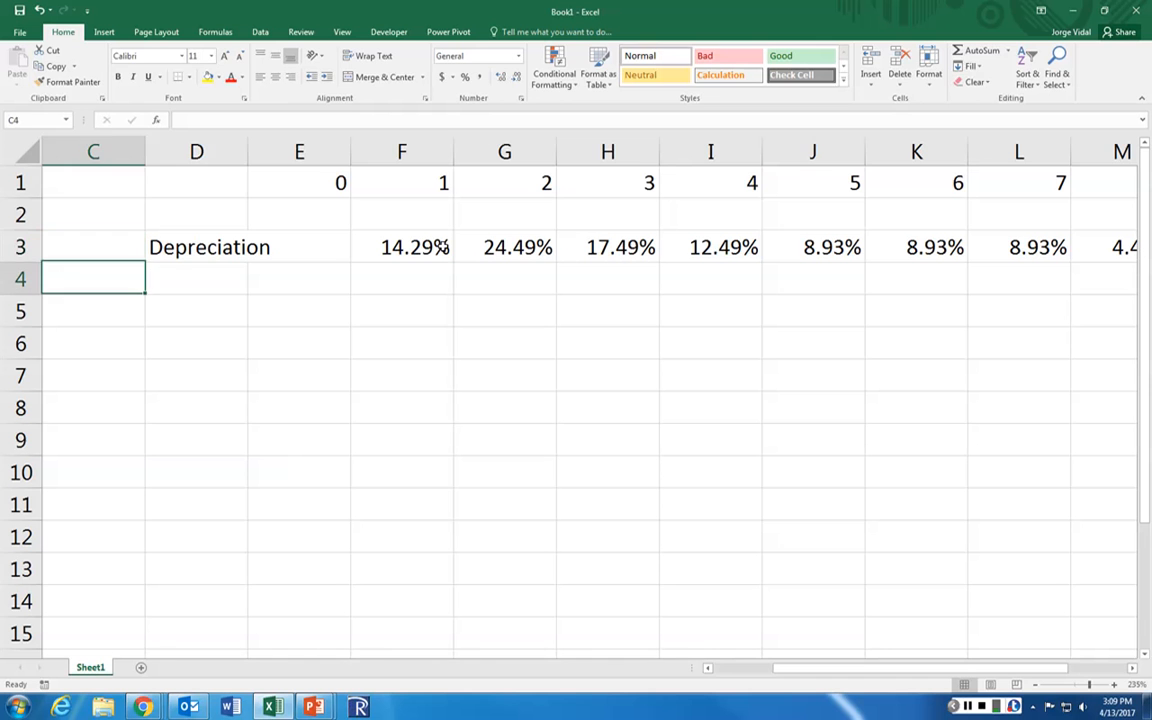
pyautogui.press('Right')
pyautogui.press('Right')
pyautogui.press('Right')
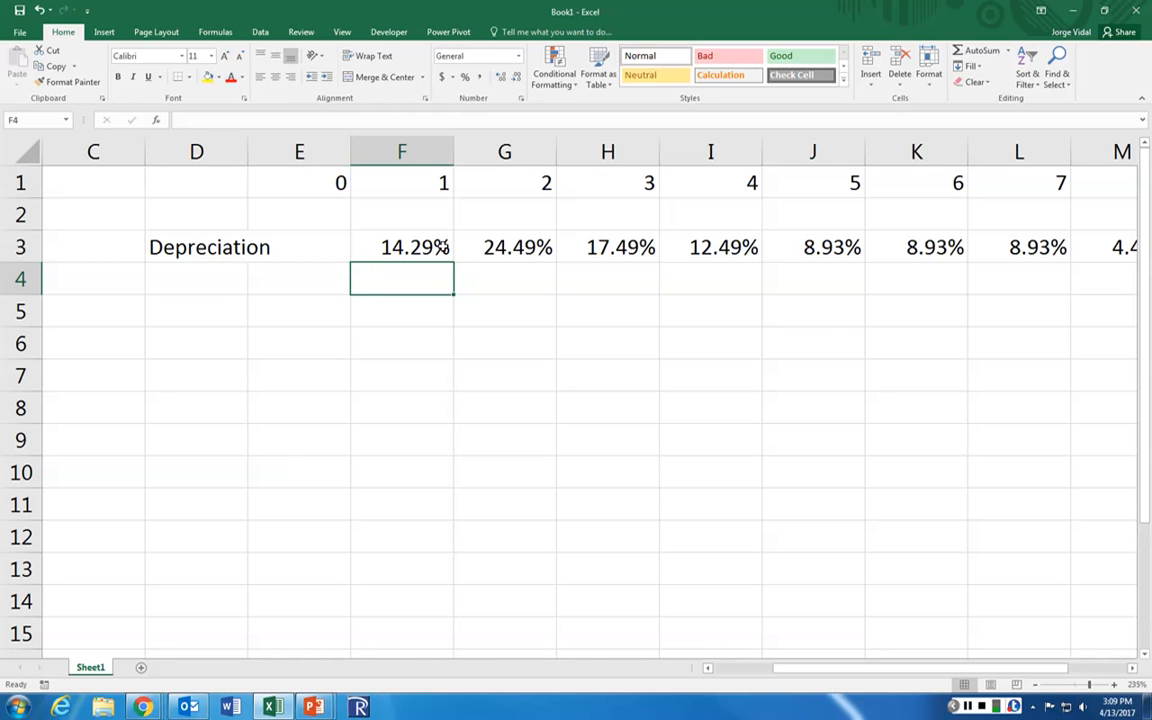
pyautogui.write('=')
pyautogui.moveTo(858, 668); pyautogui.dragTo(792, 668)
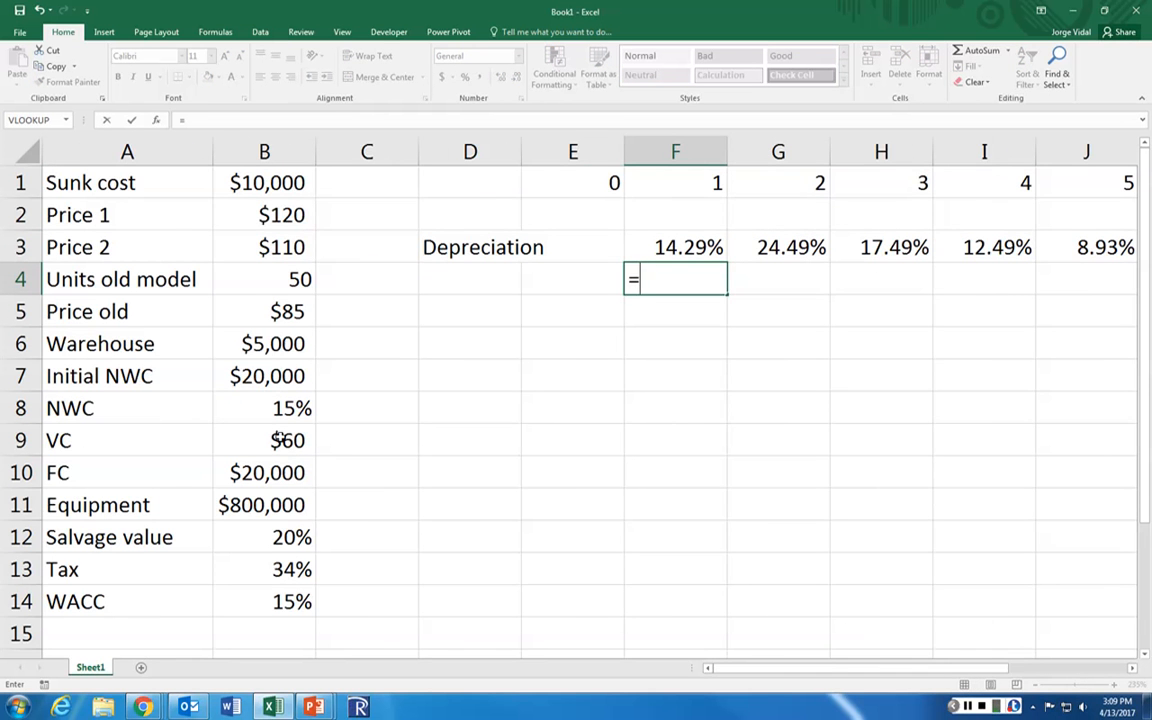
pyautogui.click(285, 508)
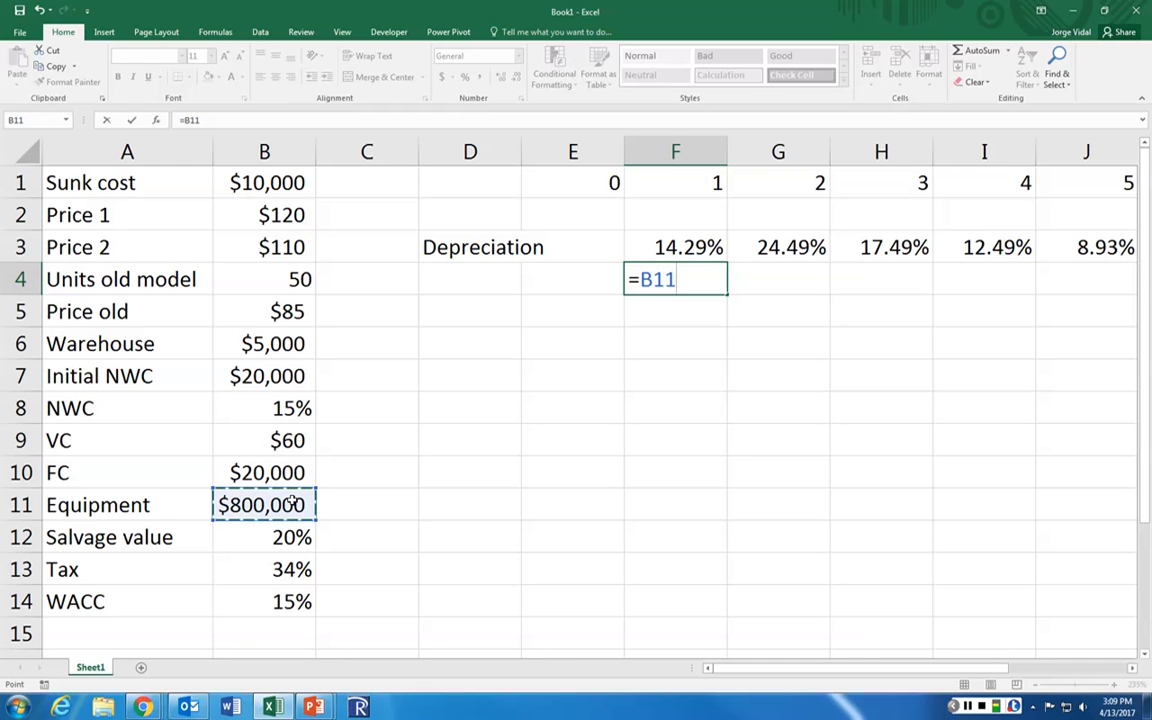
pyautogui.press('F4')
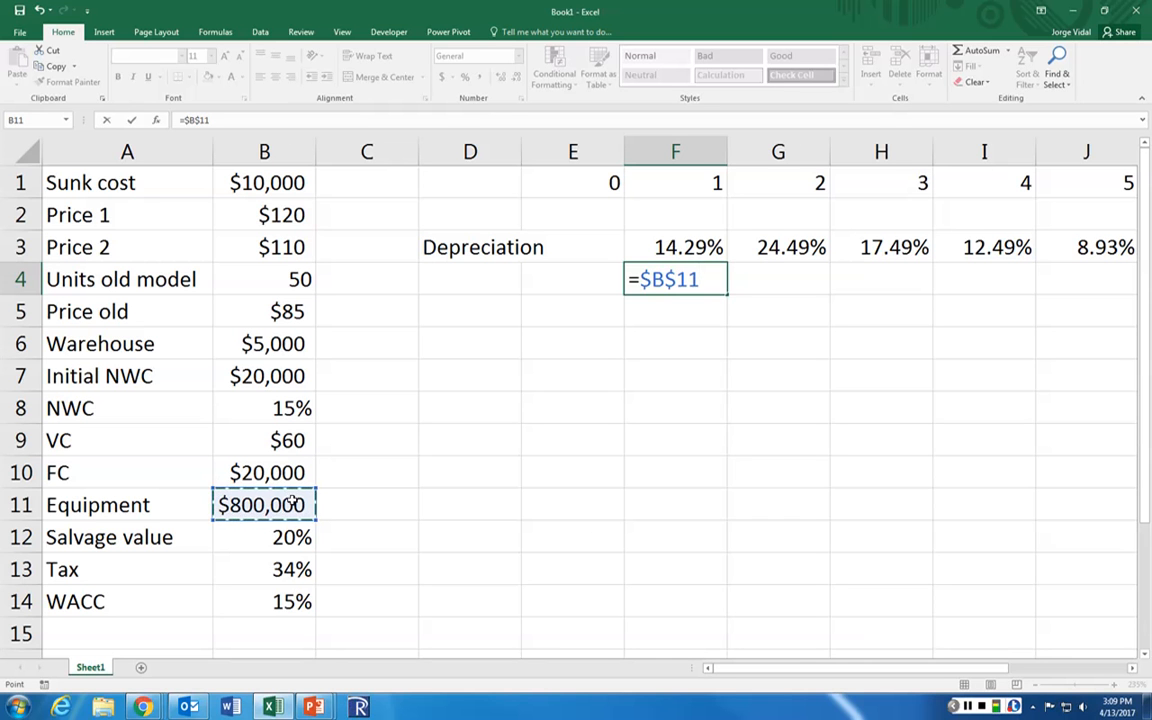
pyautogui.press('BackSpace')
pyautogui.press('BackSpace')
pyautogui.press('BackSpace')
pyautogui.press('BackSpace')
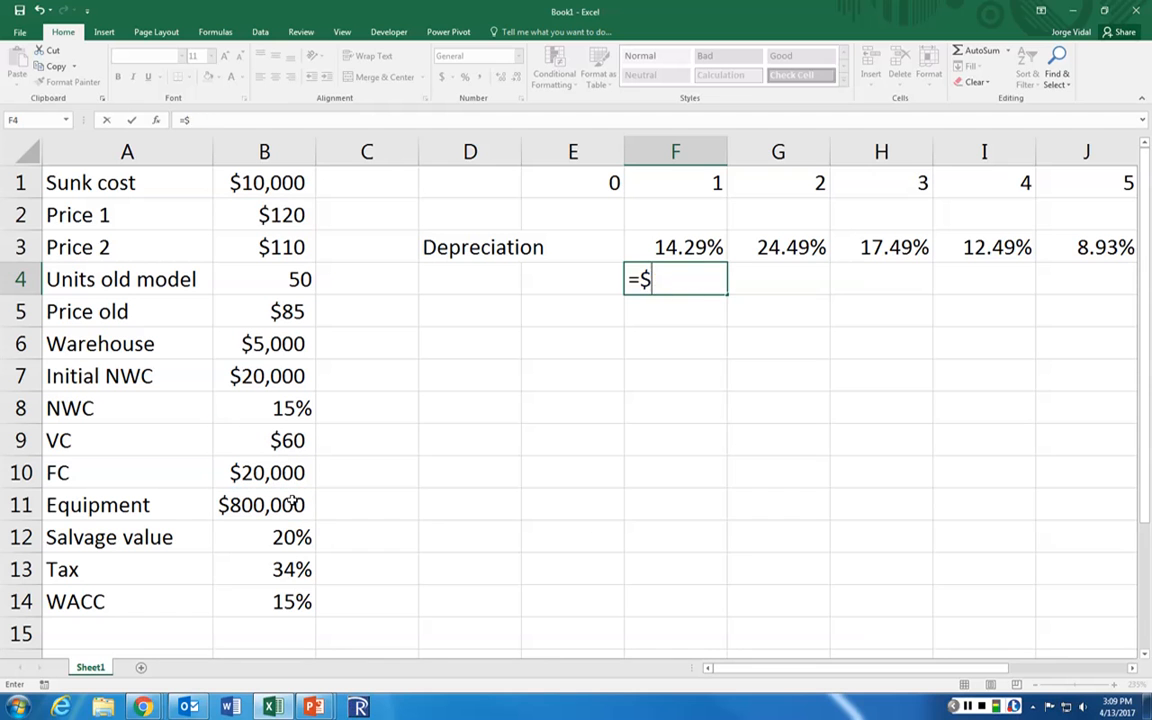
pyautogui.press('BackSpace')
# Step: Complete the F4 formula as =B11*F3, multiplying equipment cost by the period 1 rate, and reduce the displayed decimals by two places
pyautogui.click(280, 506)
pyautogui.write('*')
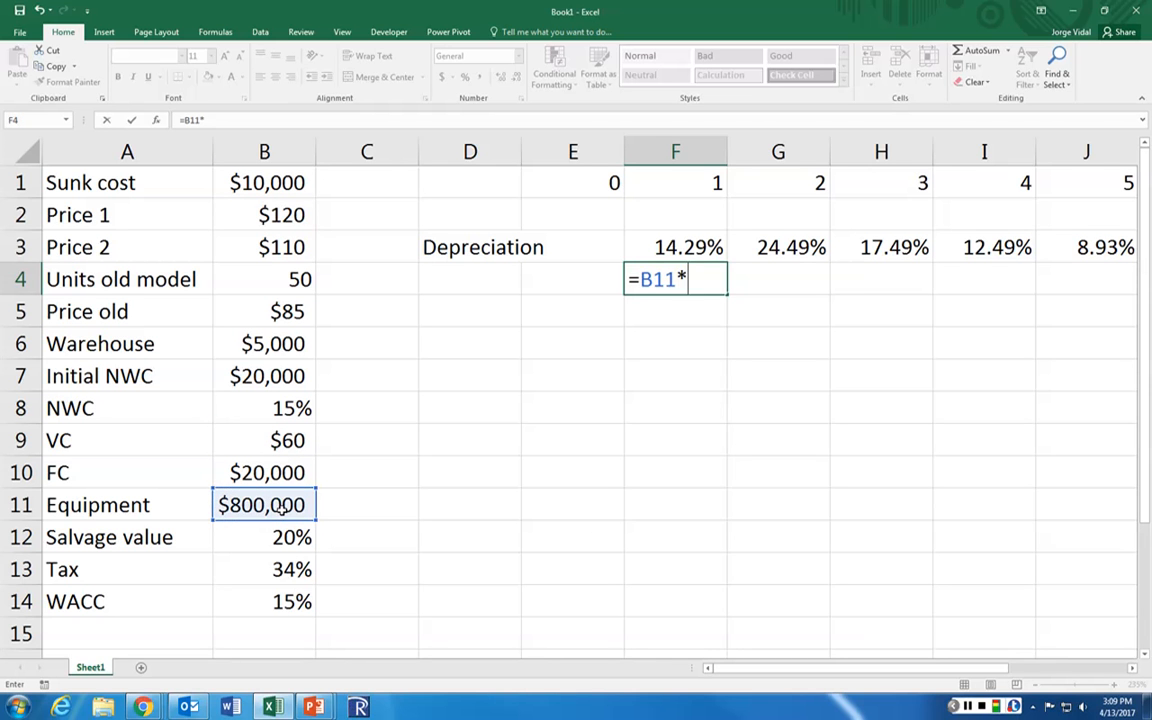
pyautogui.click(705, 247)
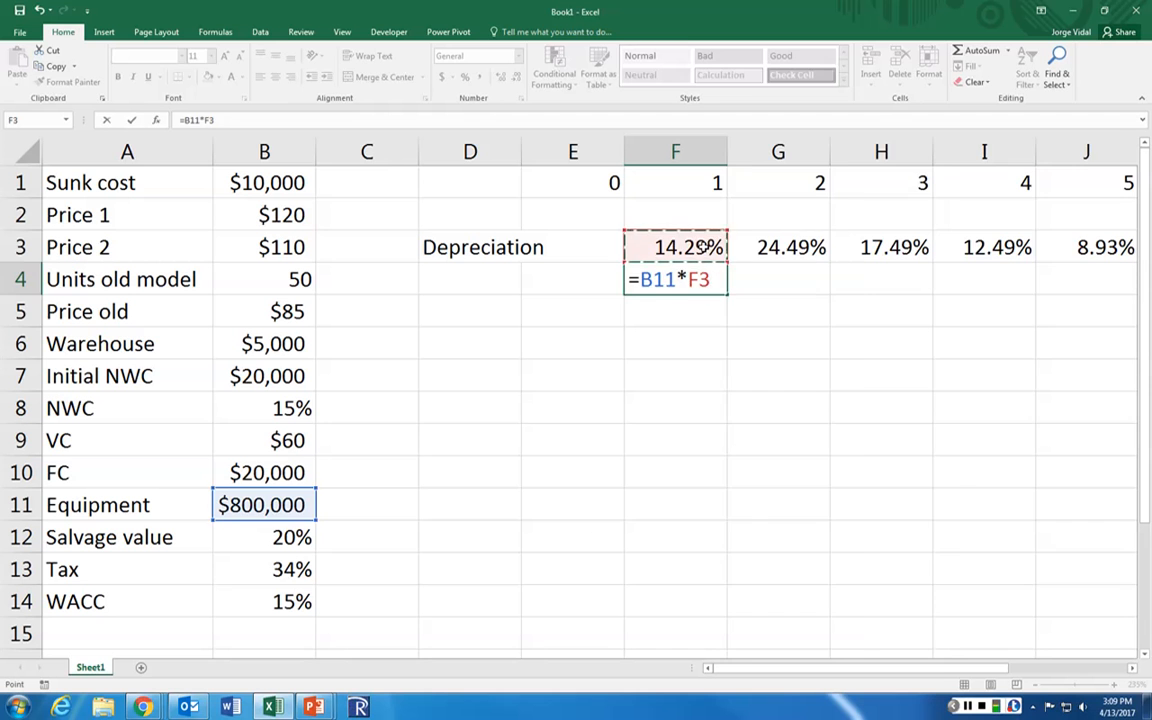
pyautogui.press('Return')
pyautogui.press('Up')
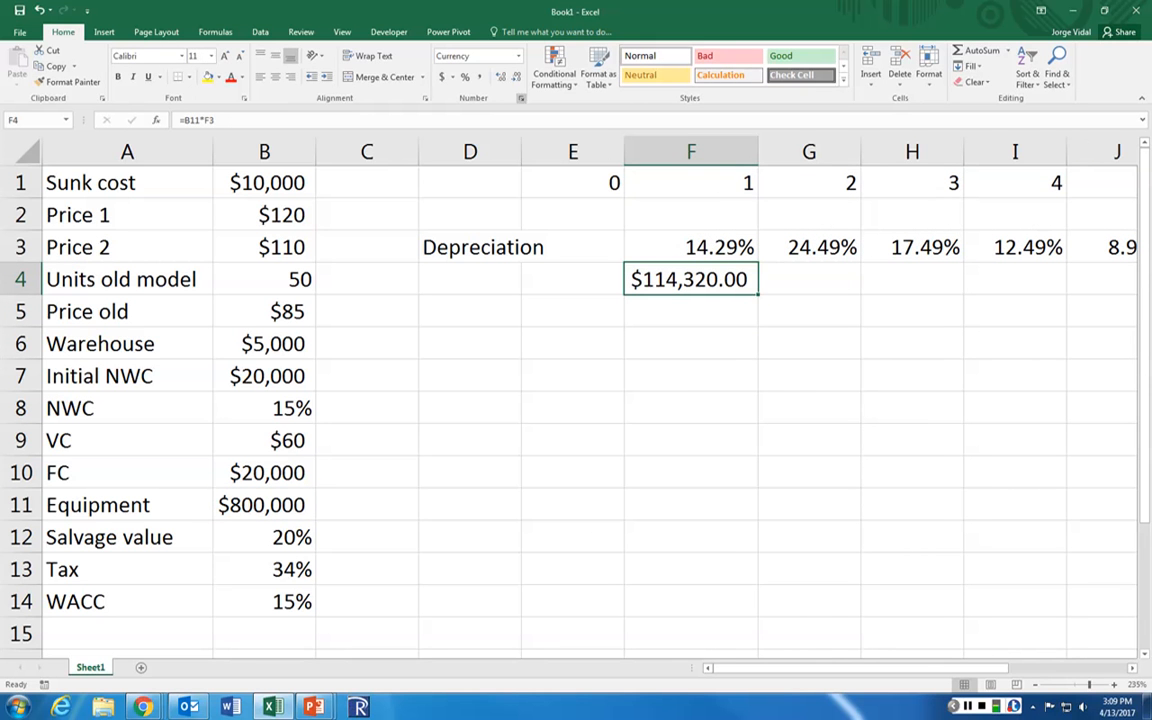
pyautogui.click(512, 77)
pyautogui.click(512, 77)
# Step: Make the equipment cost reference in F4 absolute so the formula reads =$B$11*F3
pyautogui.doubleClick(690, 280)
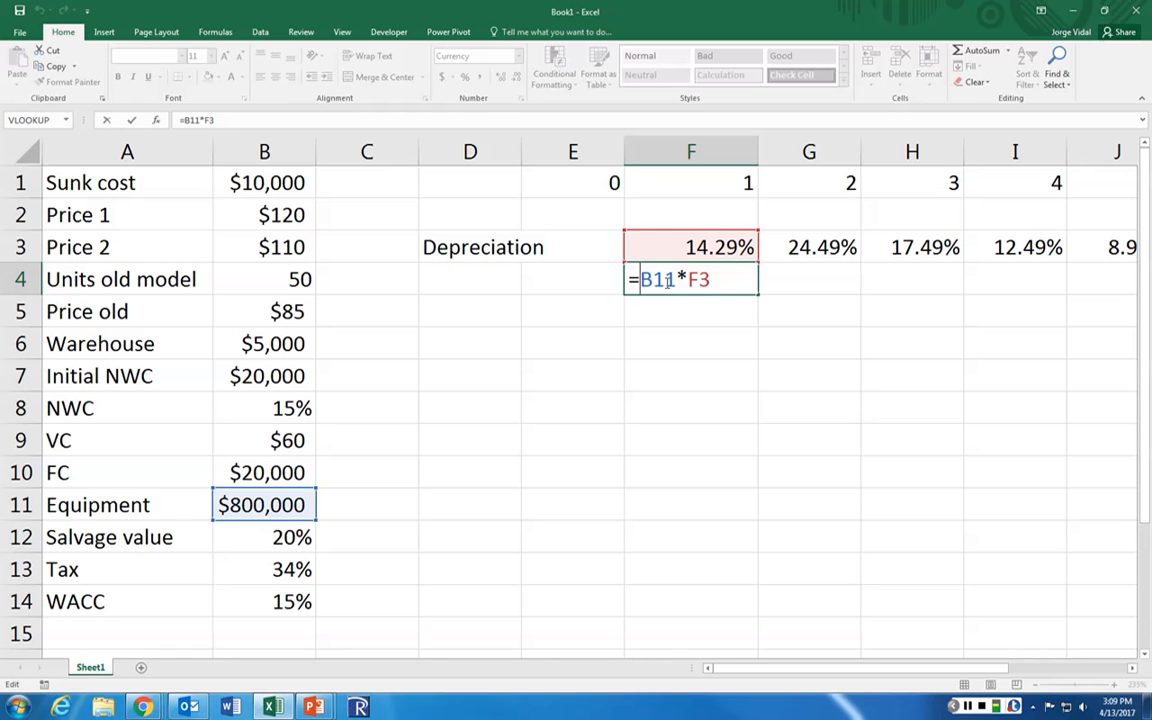
pyautogui.write('$')
pyautogui.press('BackSpace')
pyautogui.write('$')
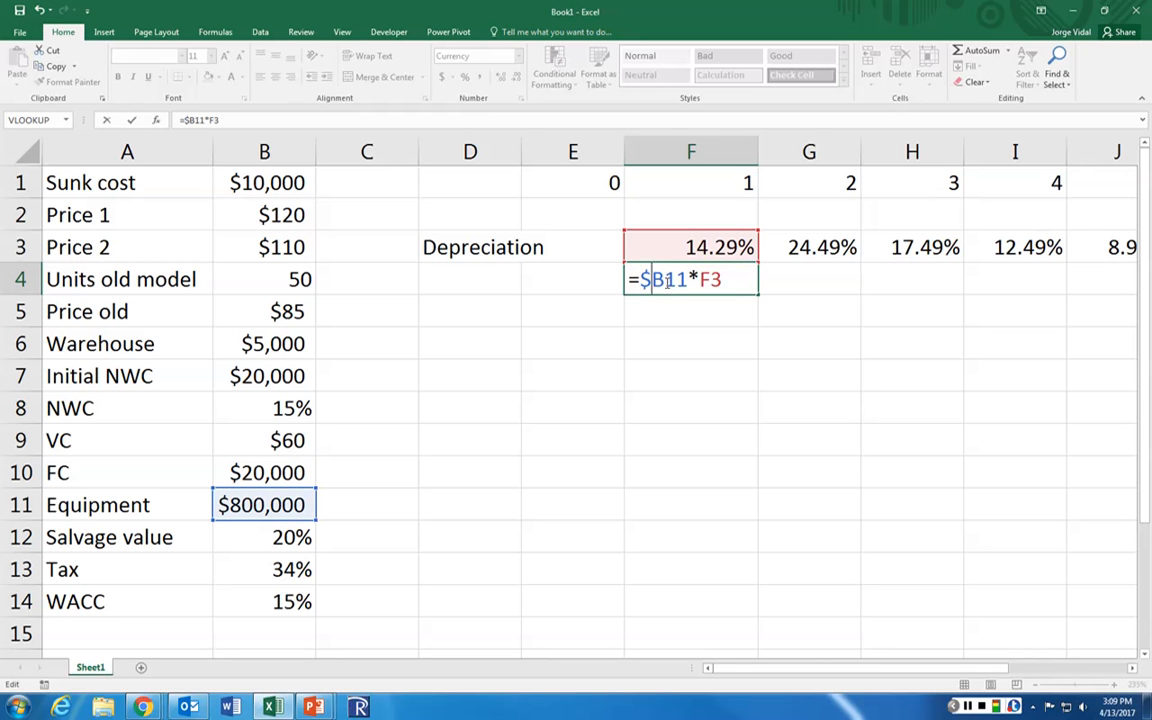
pyautogui.click(665, 281)
pyautogui.write('$')
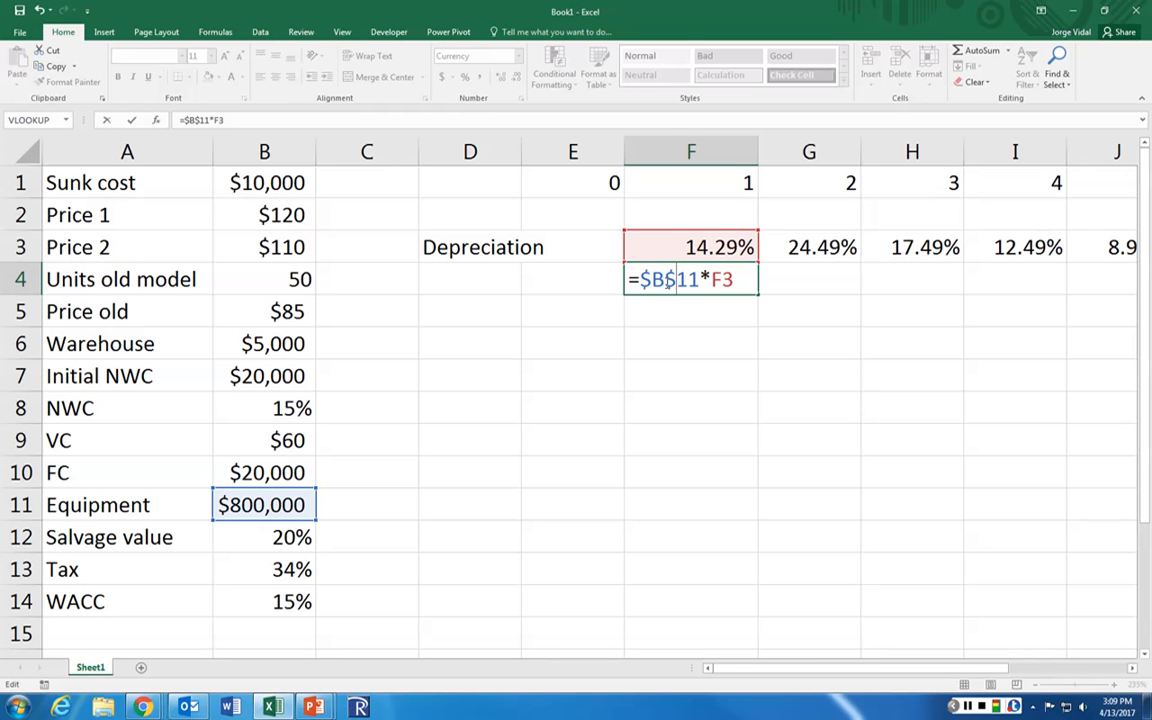
pyautogui.press('Return')
pyautogui.press('Up')
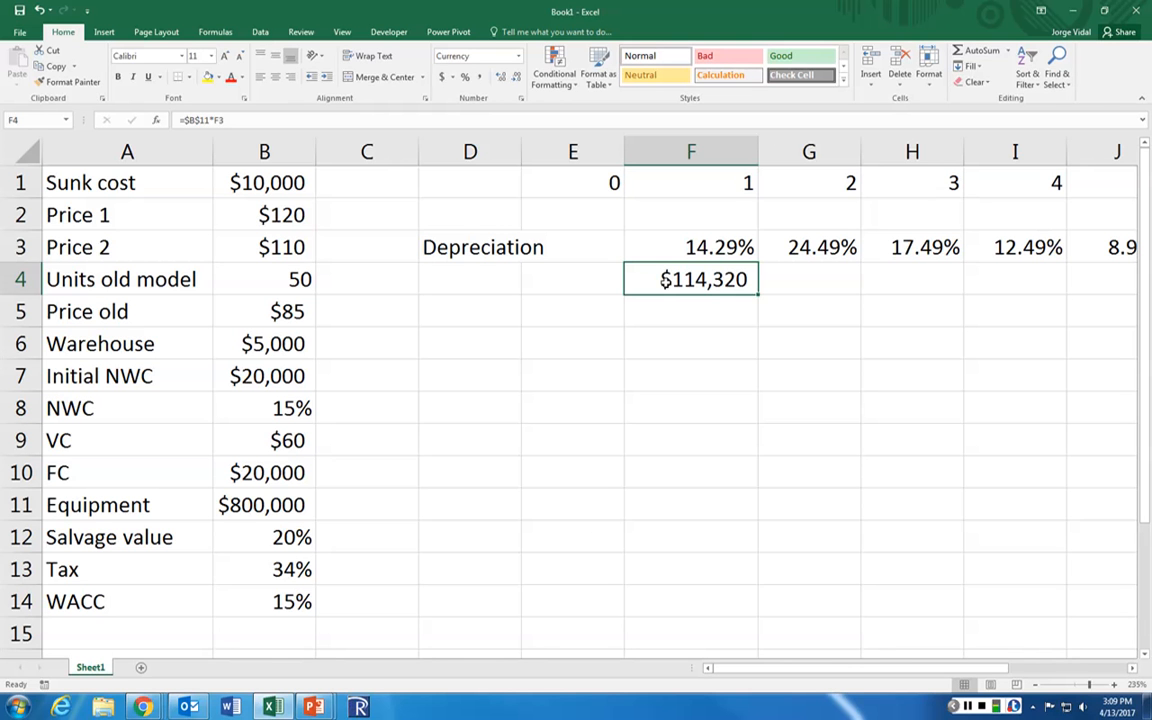
# Step: Copy the F4 depreciation formula across the row through period 8 in M4
pyautogui.hotkey('ctrl', 'c')
pyautogui.hotkey('shift', 'Right')
pyautogui.hotkey('shift', 'Right')
pyautogui.hotkey('shift', 'Right')
pyautogui.hotkey('shift', 'Right')
pyautogui.hotkey('shift', 'Right')
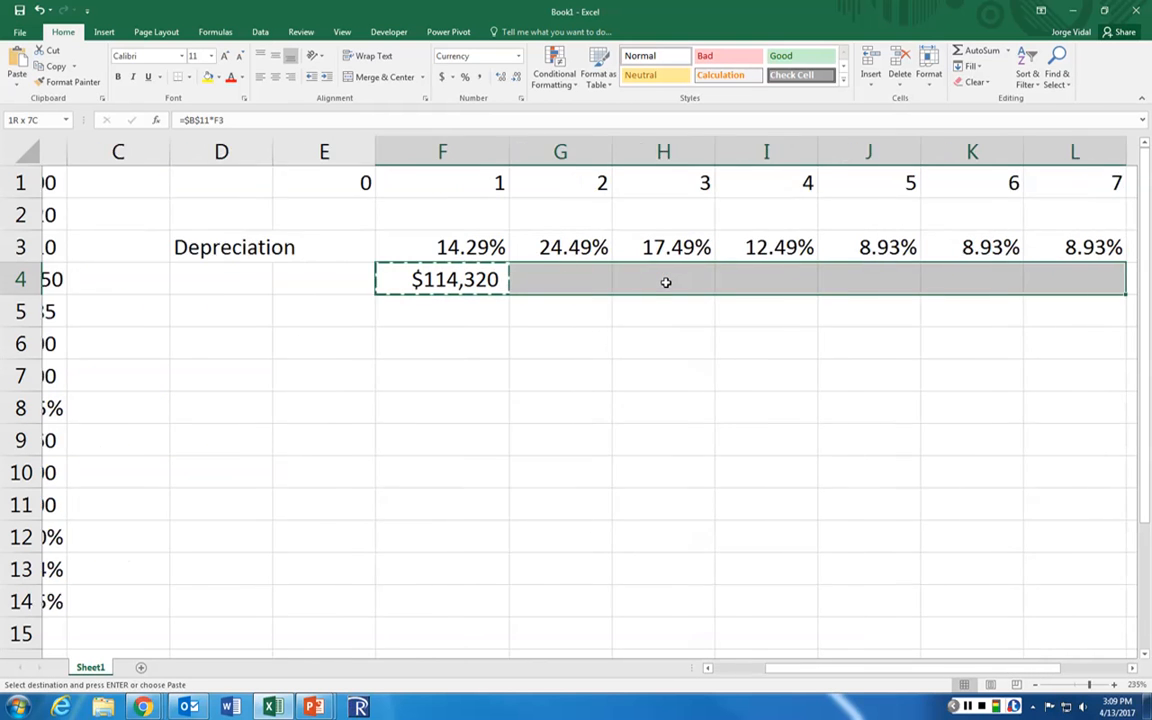
pyautogui.hotkey('shift', 'Left')
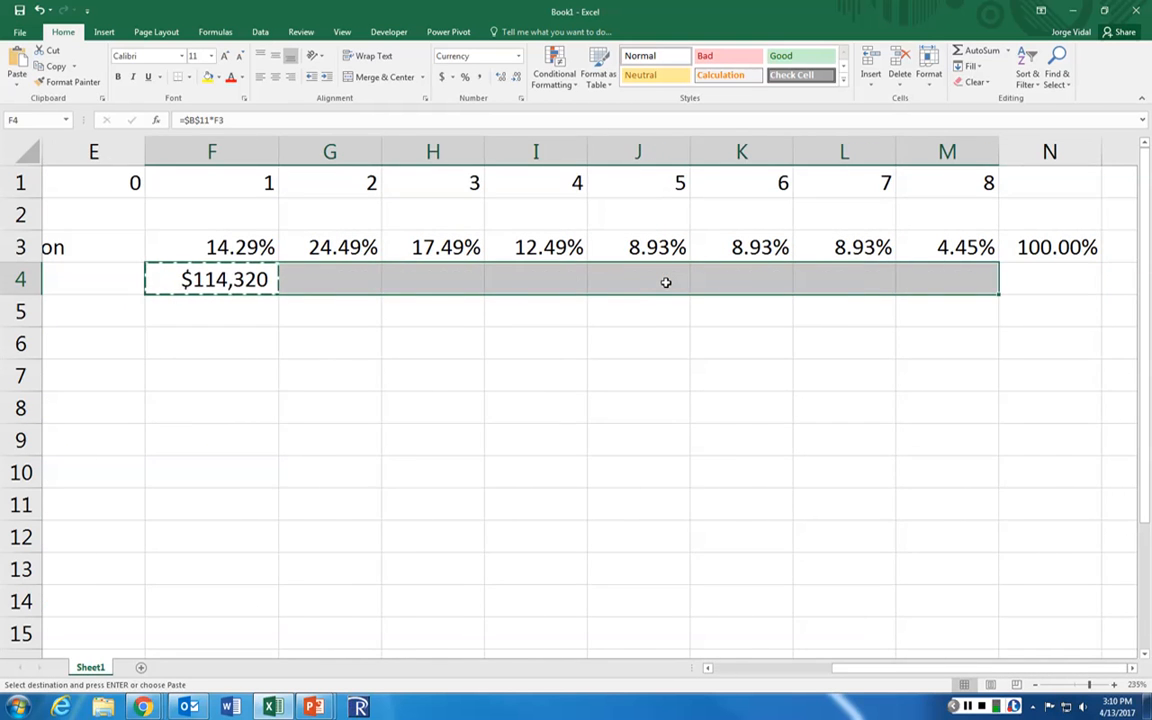
pyautogui.hotkey('ctrl', 'v')
# Step: Copy the SUM formula from N3 into N4 to total the yearly depreciation amounts
pyautogui.press('Right')
pyautogui.press('Right')
pyautogui.press('Right')
pyautogui.press('Right')
pyautogui.press('Right')
pyautogui.press('Right')
pyautogui.press('Right')
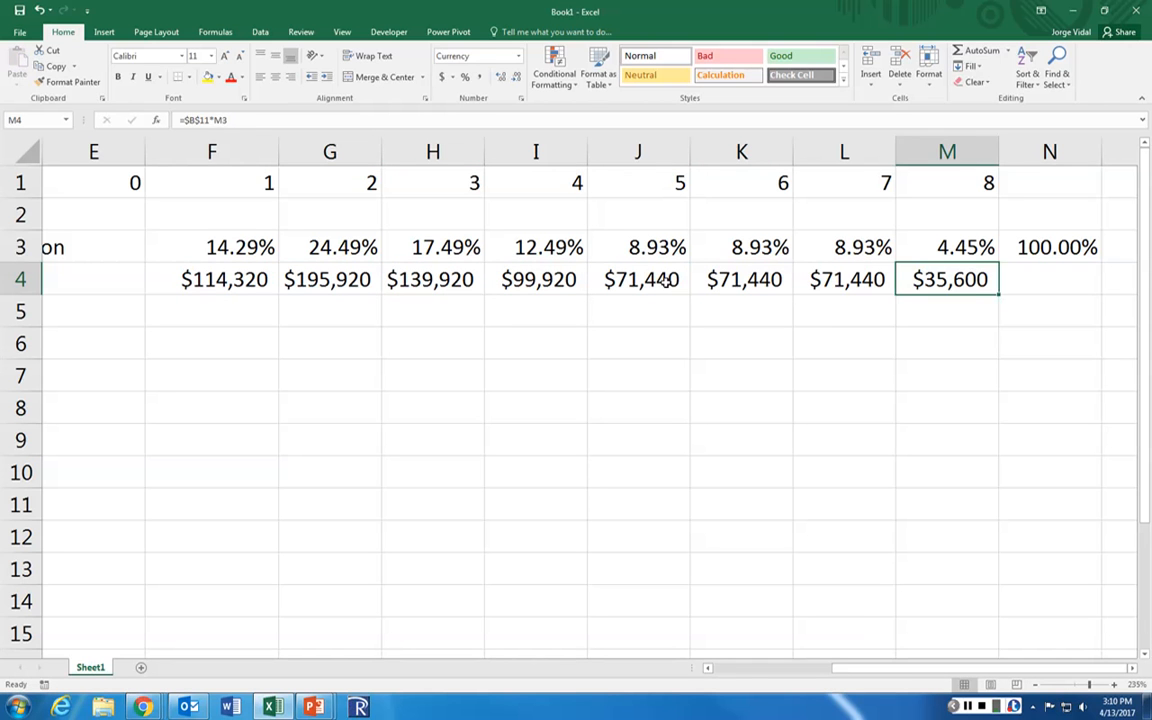
pyautogui.press('Up')
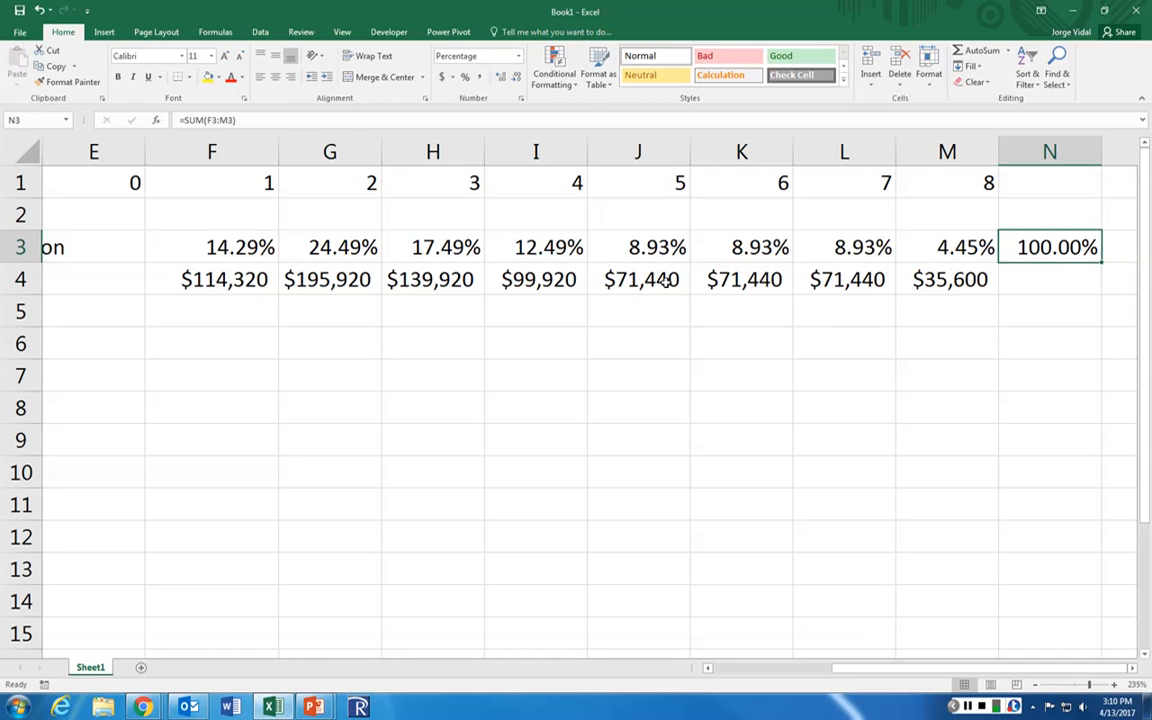
pyautogui.hotkey('ctrl', 'c')
pyautogui.press('Down')
pyautogui.press('Return')
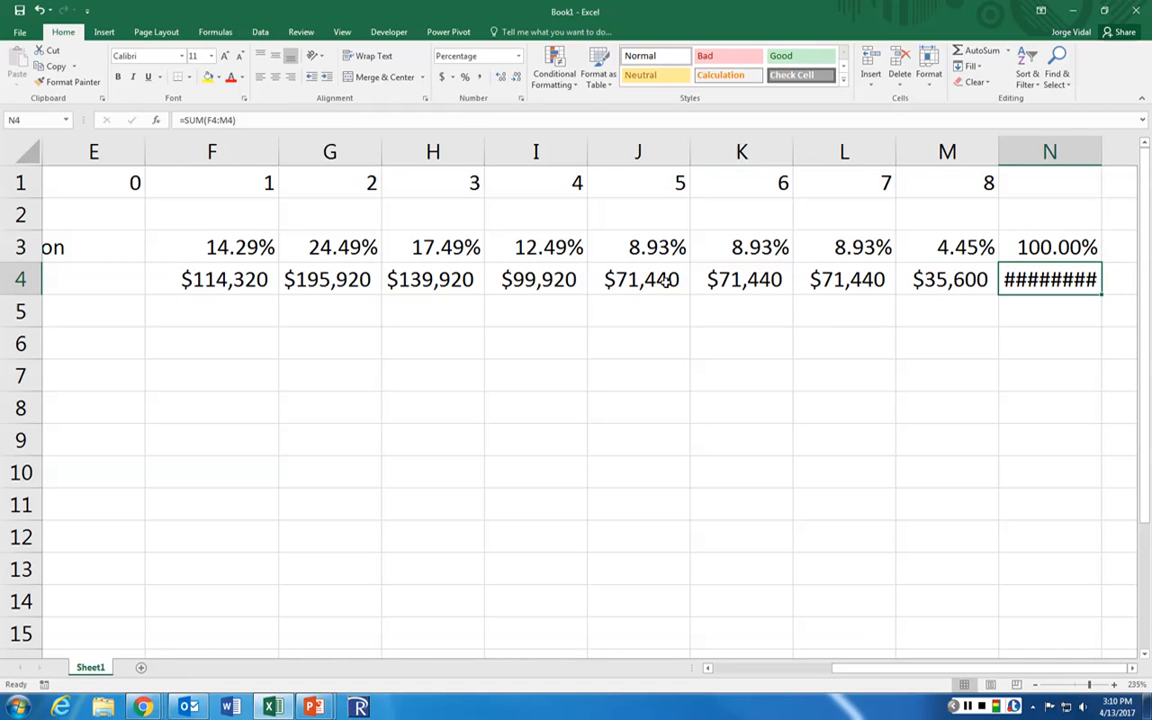
# Step: Autofit column N and format the N4 total as Accounting with a dollar sign and no decimals
pyautogui.doubleClick(1101, 151)
pyautogui.click(442, 77)
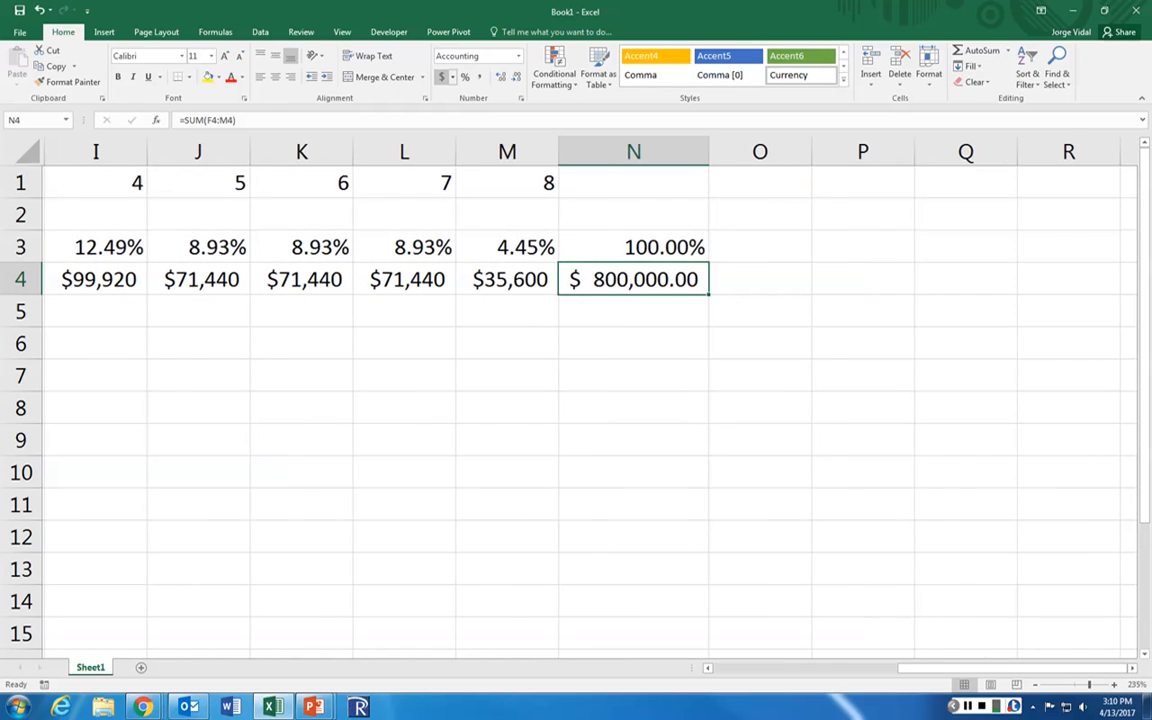
pyautogui.click(516, 77)
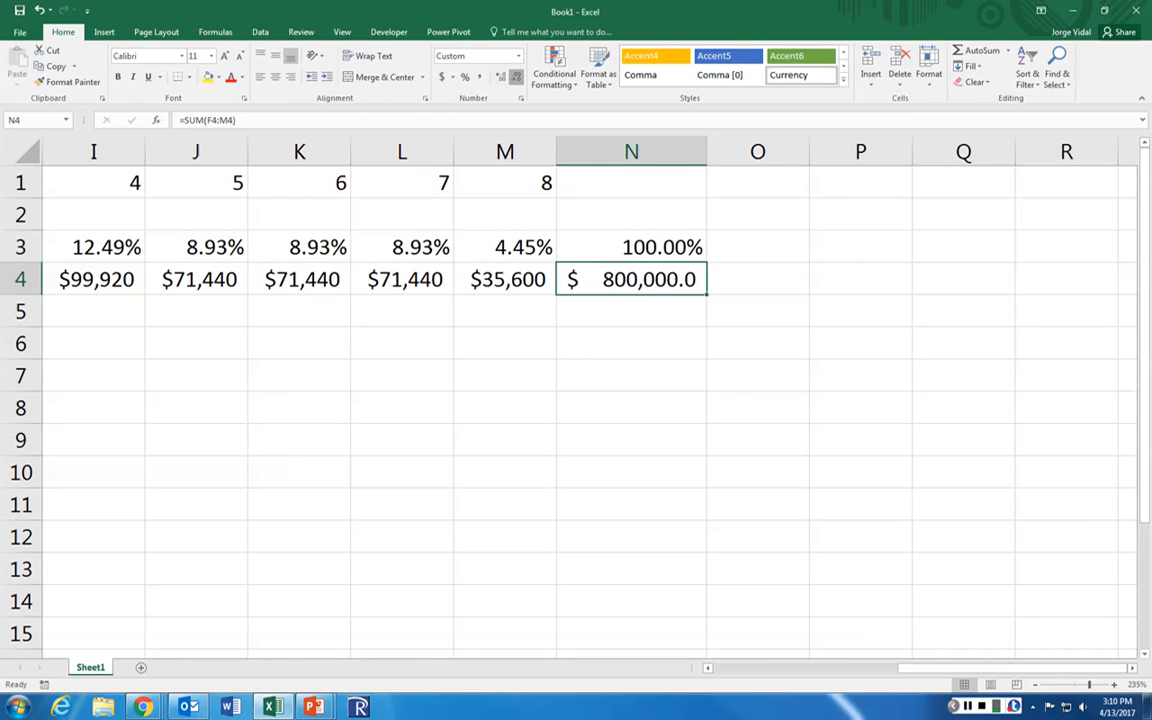
pyautogui.click(516, 77)
# Step: Enter the heading "Pro forma Income Statement" in D6, below the depreciation rows
pyautogui.press('Left')
pyautogui.press('Left')
pyautogui.press('Left')
pyautogui.press('Left')
pyautogui.press('Left')
pyautogui.press('Left')
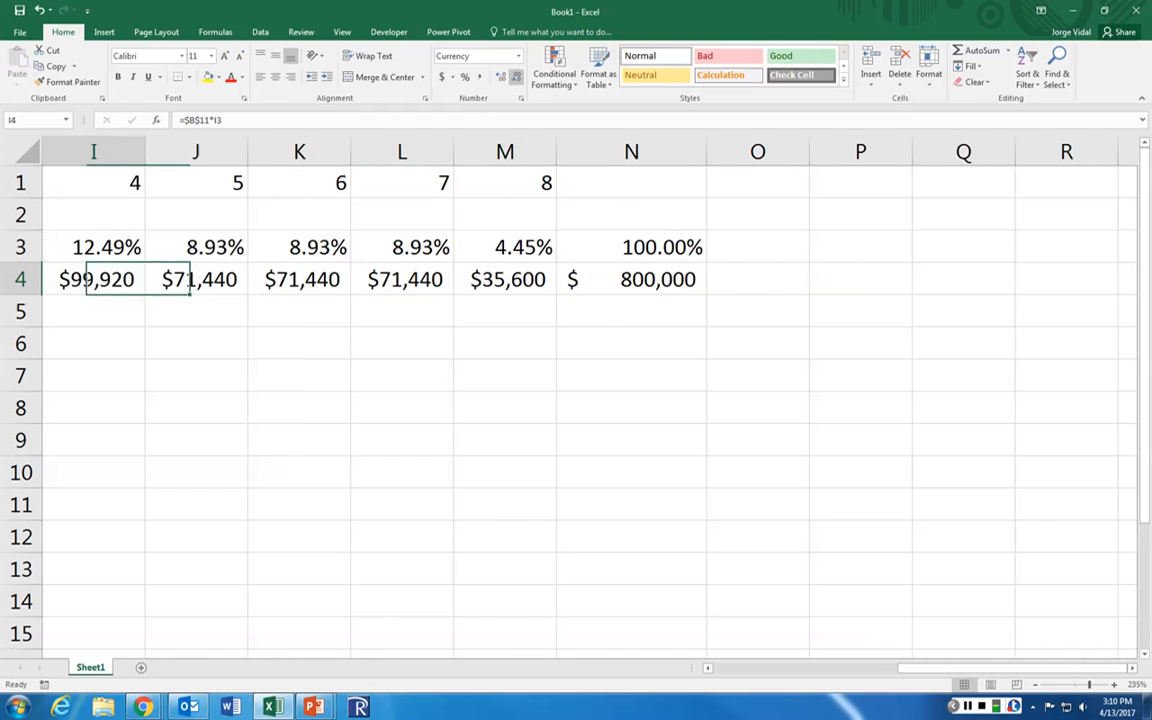
pyautogui.press('Left')
pyautogui.press('Left')
pyautogui.press('Left')
pyautogui.press('Left')
pyautogui.press('Left')
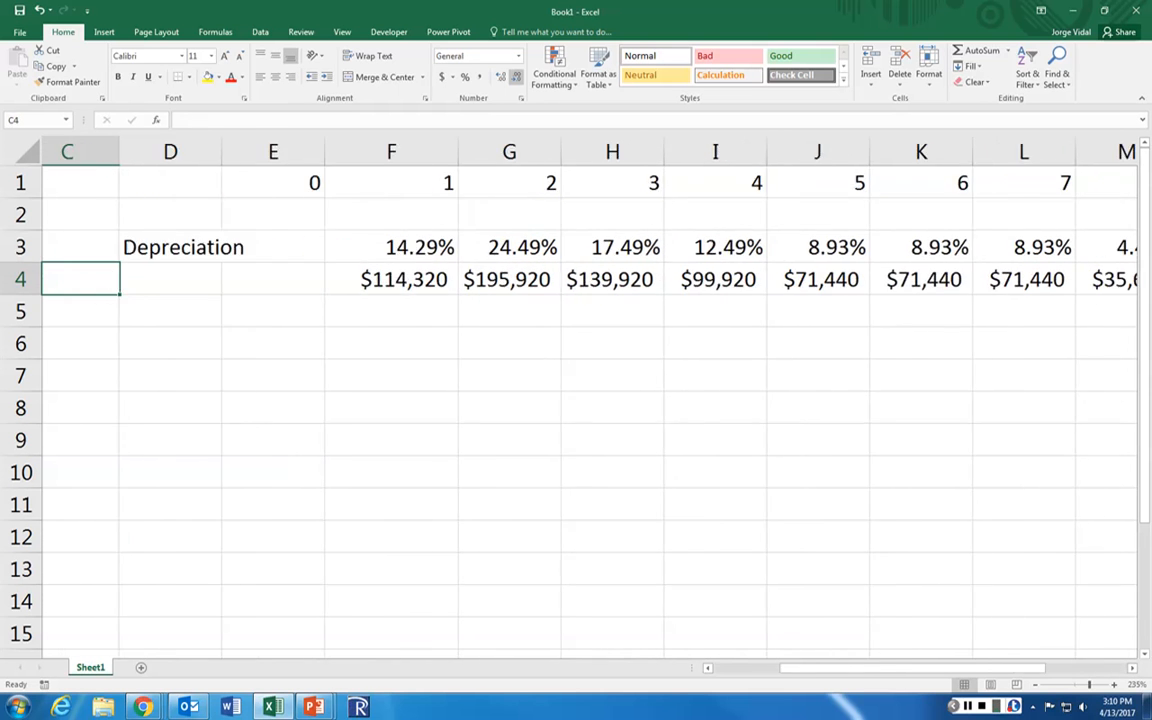
pyautogui.press('Left')
pyautogui.press('Down')
pyautogui.press('Down')
pyautogui.press('Down')
pyautogui.press('Right')
pyautogui.press('Right')
pyautogui.press('Right')
pyautogui.press('Up')
pyautogui.press('Left')
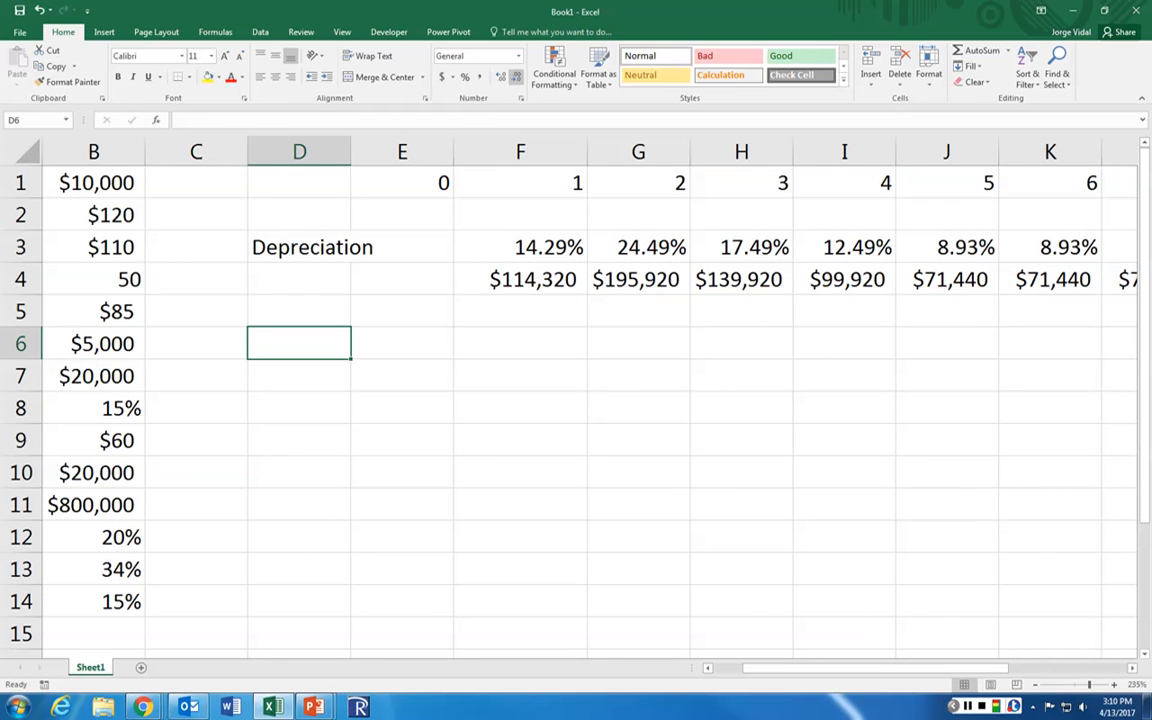
pyautogui.write('pROF')
pyautogui.press('BackSpace')
pyautogui.press('BackSpace')
pyautogui.press('BackSpace')
pyautogui.press('BackSpace')
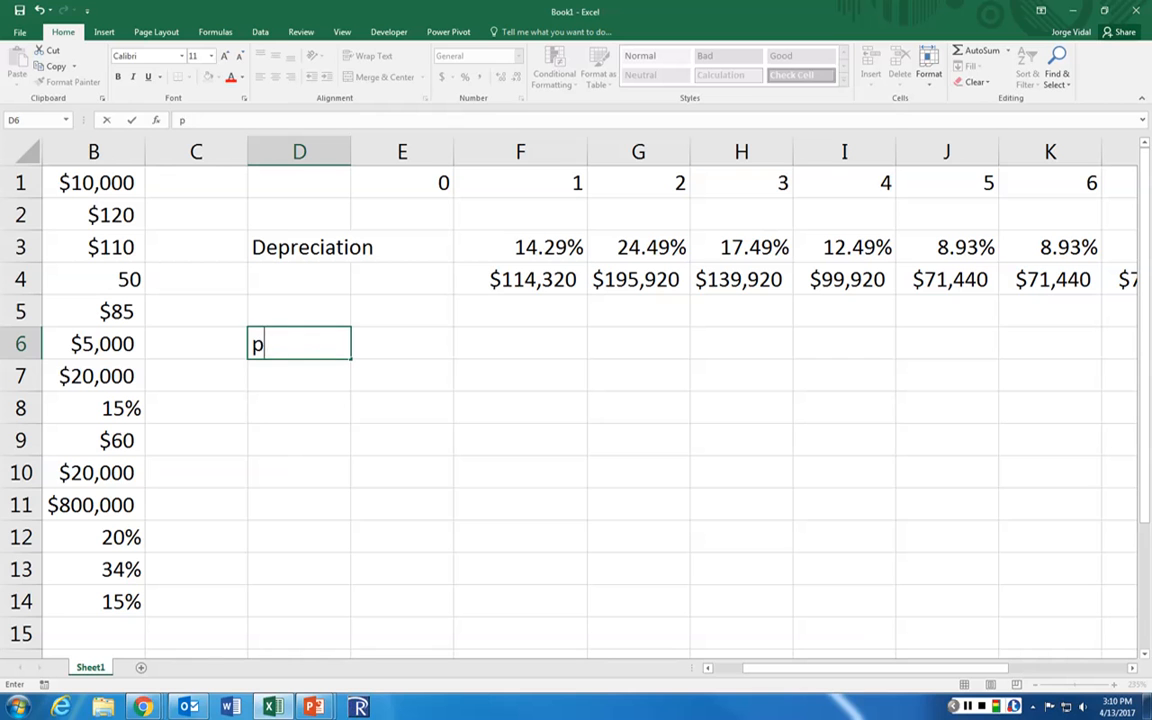
pyautogui.write('Pro forma In')
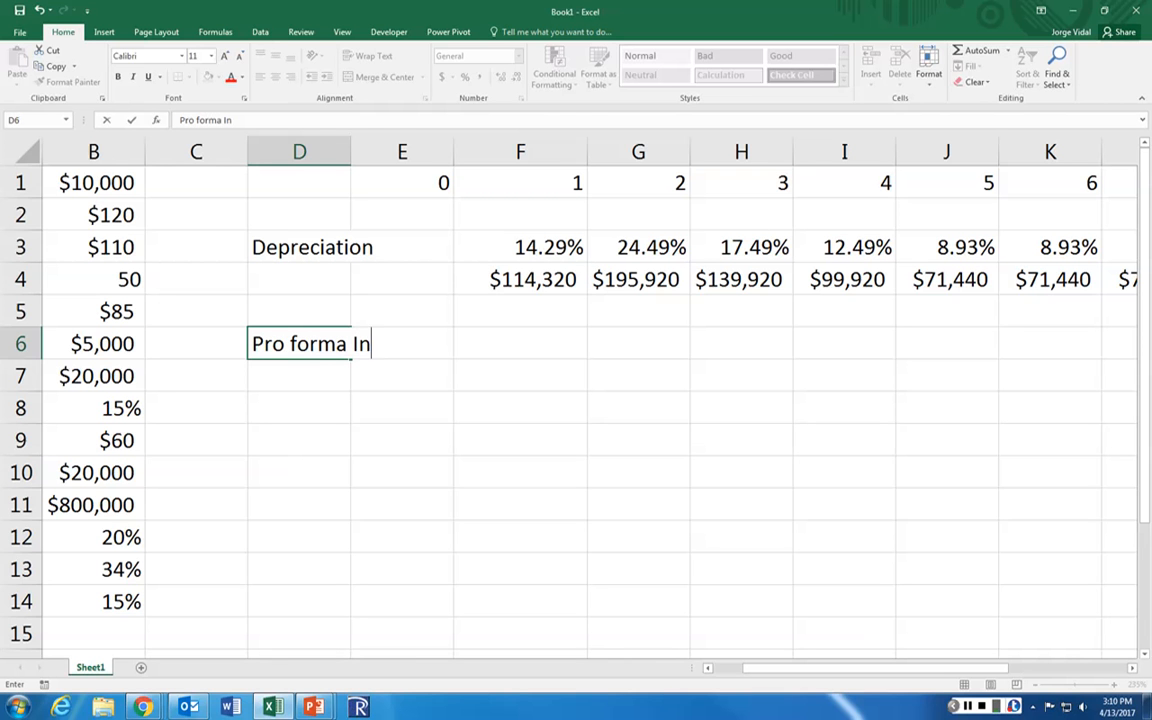
pyautogui.write('come Statement')
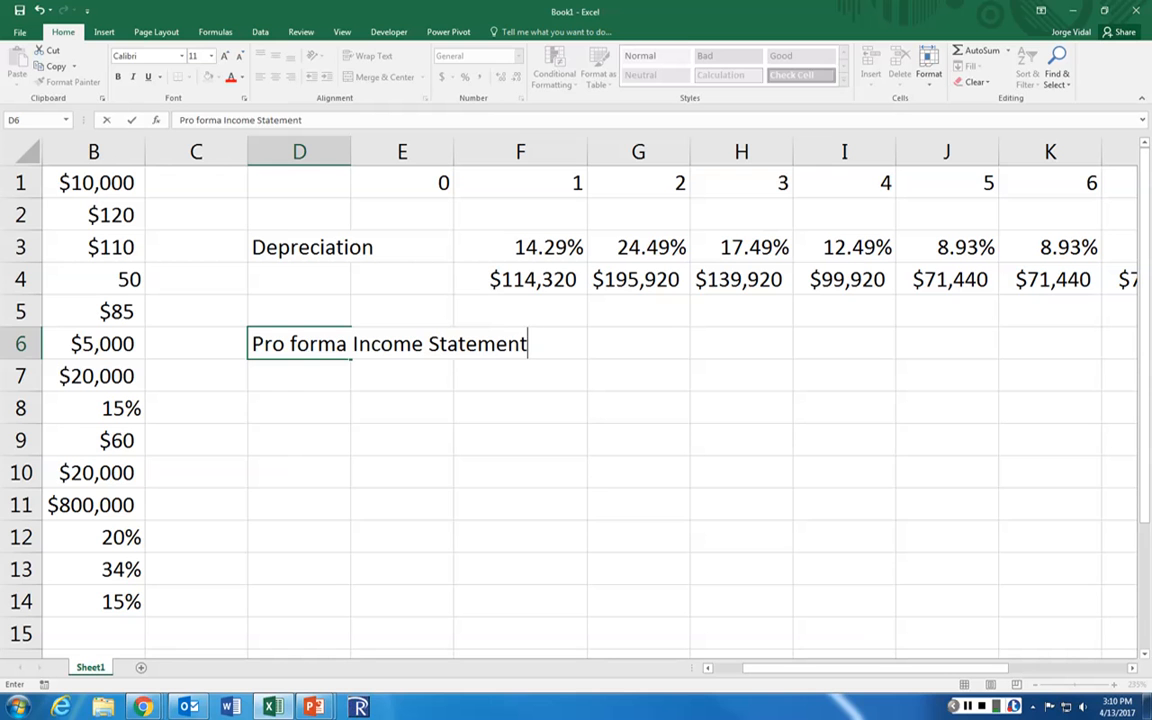
pyautogui.hotkey('ctrl', 'Return')
pyautogui.press('Return')
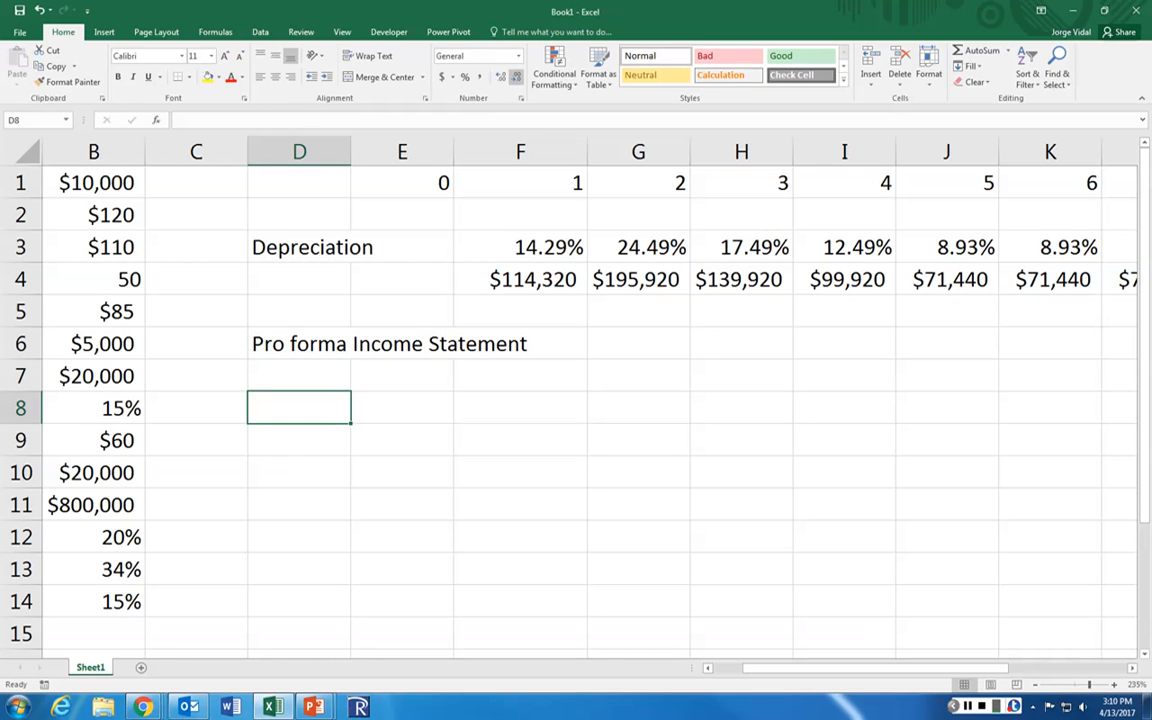
# Step: Label D7 "Units" and enter 3,000, 5,000 and 6,000 for periods 1 to 3 in F7:H7
pyautogui.press('Up')
pyautogui.write('Units')
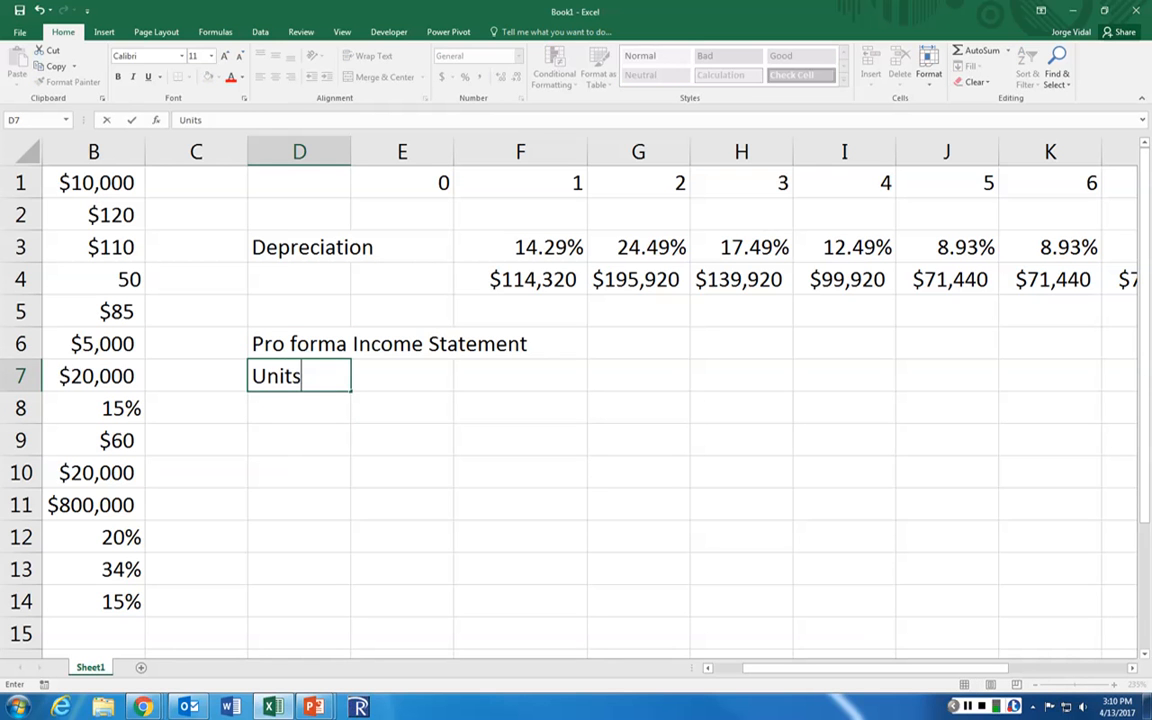
pyautogui.press('Tab')
pyautogui.press('Tab')
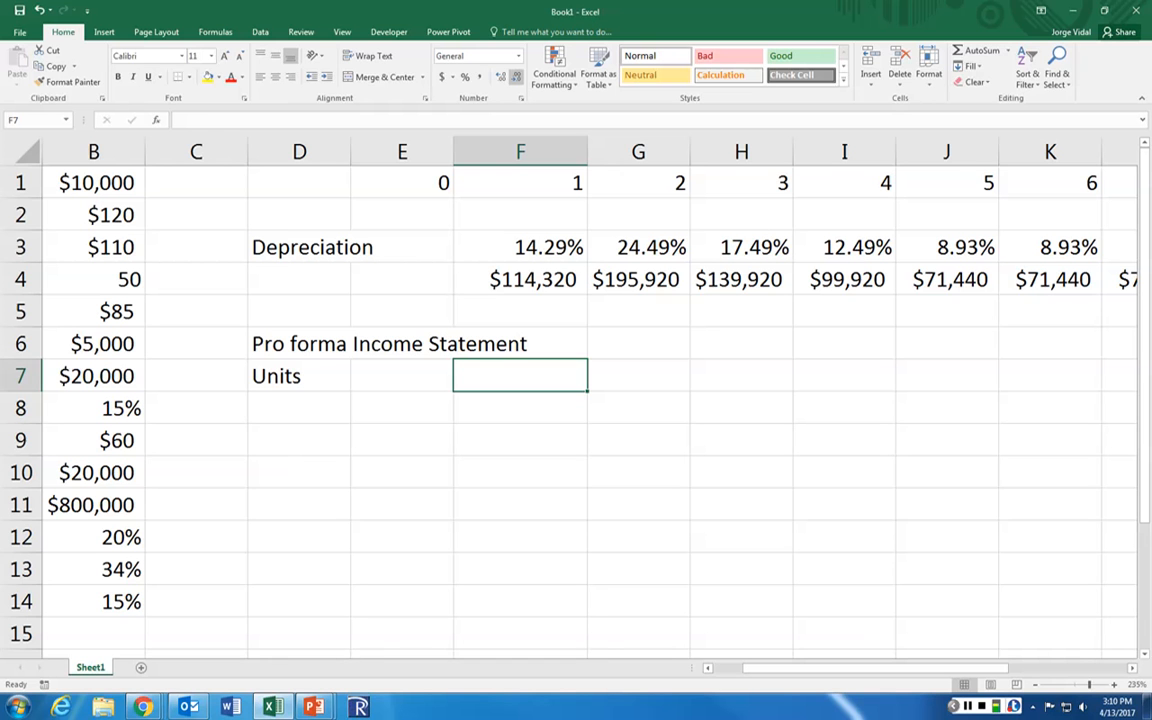
pyautogui.write('3,000')
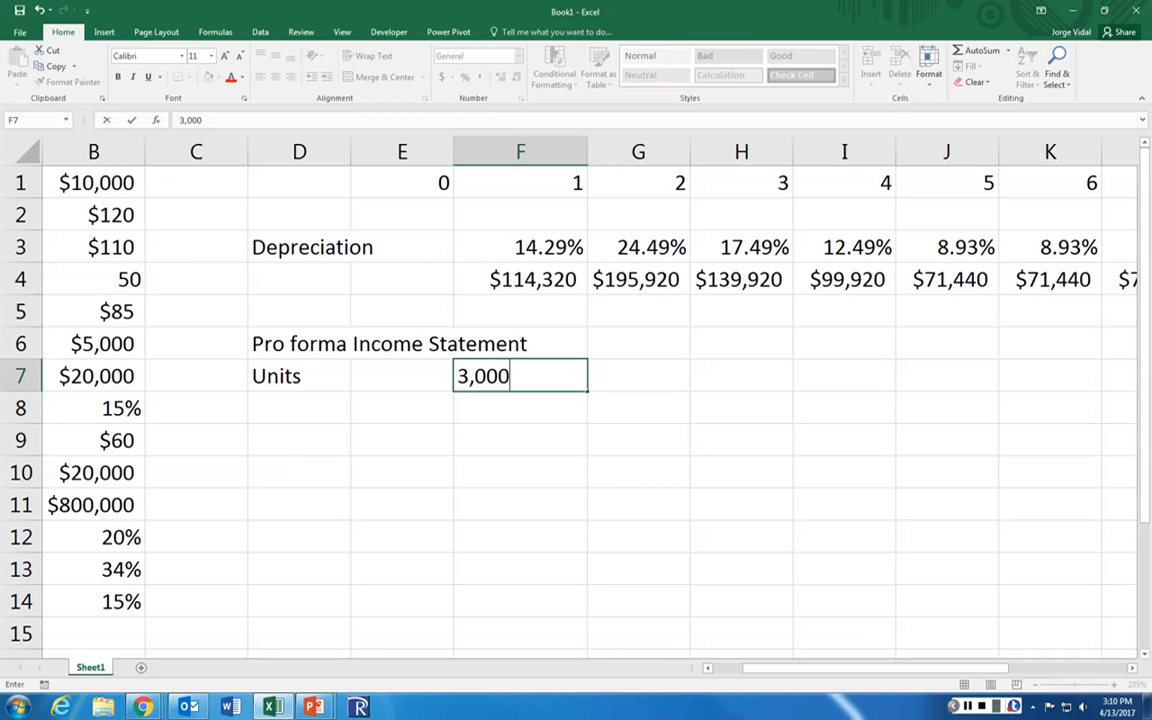
pyautogui.press('Tab')
pyautogui.write('5,000')
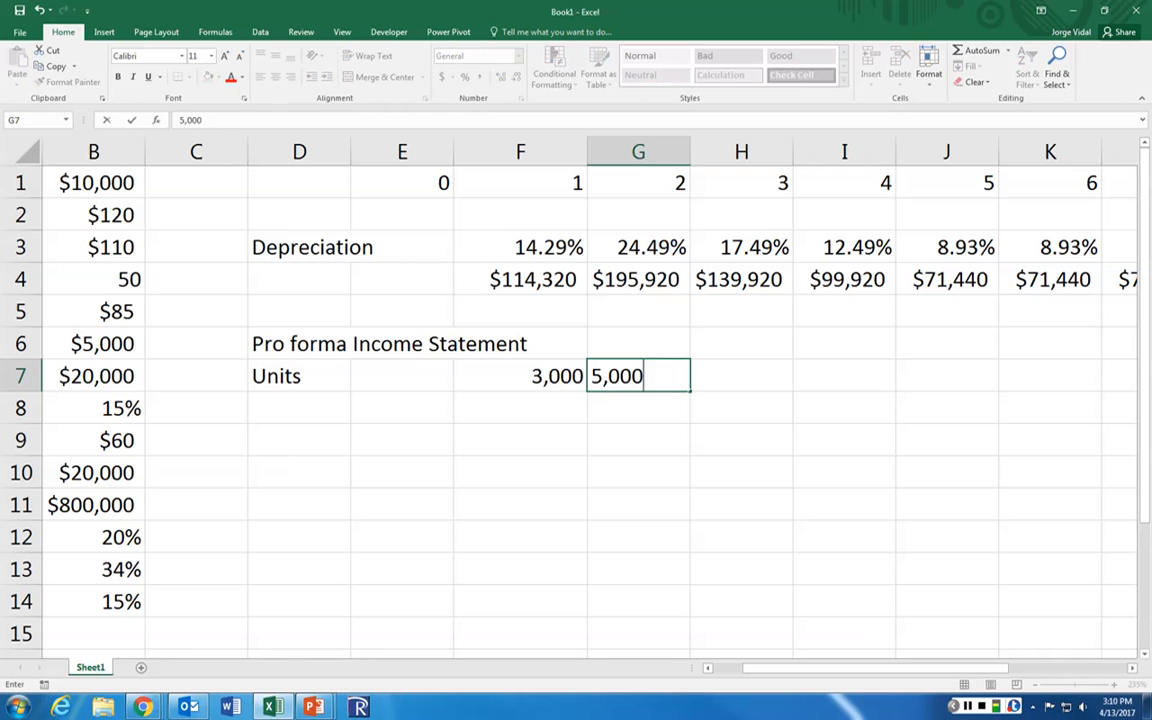
pyautogui.press('Tab')
pyautogui.write('6,')
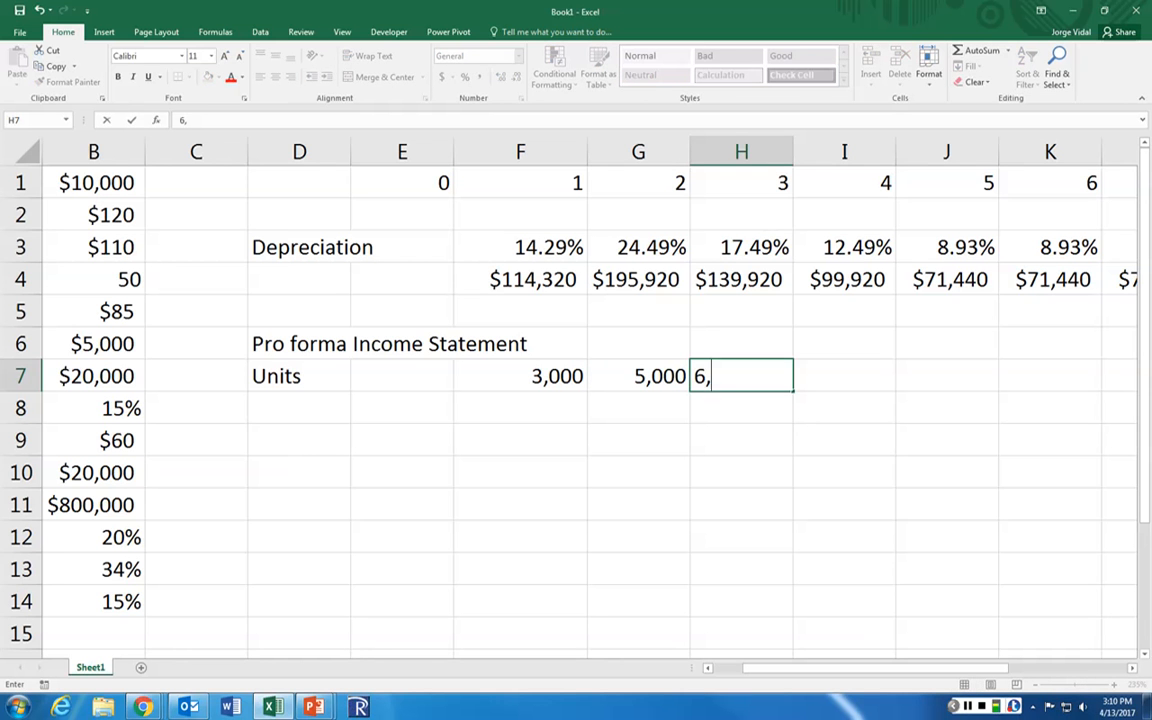
pyautogui.write('000')
pyautogui.press('Tab')
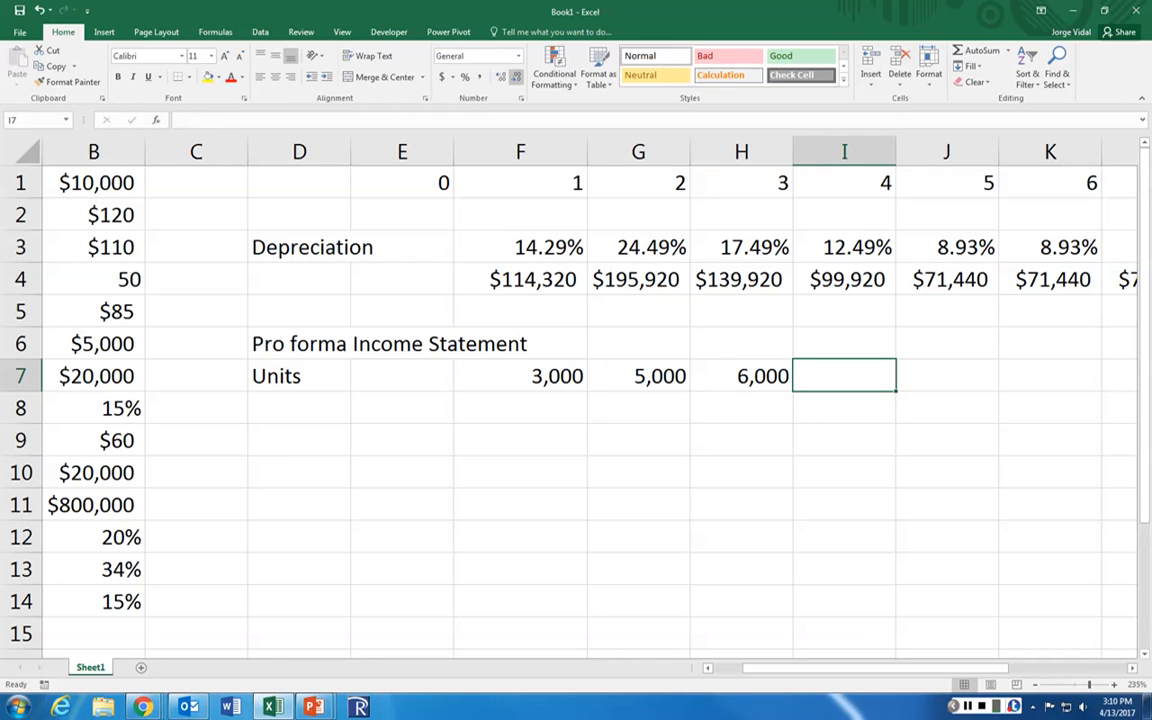
# Step: Enter unit sales of 6,500, 6,000 and 5,000 for periods 4 to 6 in I7:K7
pyautogui.write(',652')
pyautogui.press('BackSpace')
pyautogui.press('BackSpace')
pyautogui.press('BackSpace')
pyautogui.press('BackSpace')
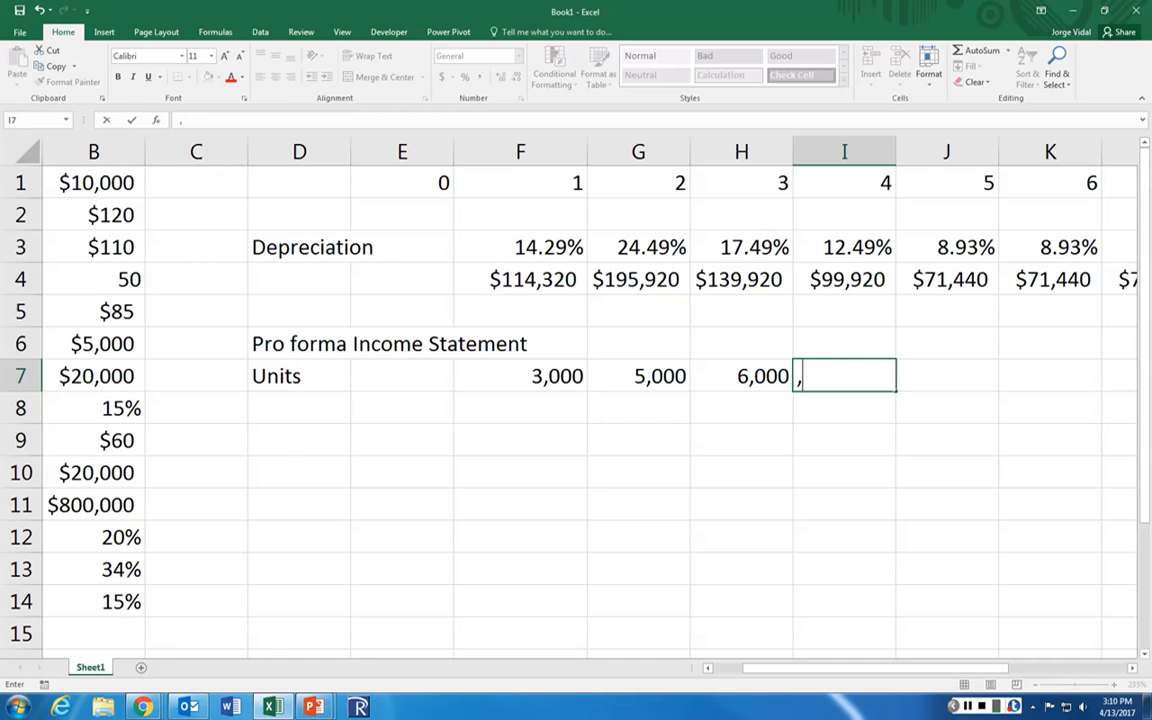
pyautogui.write('6,500')
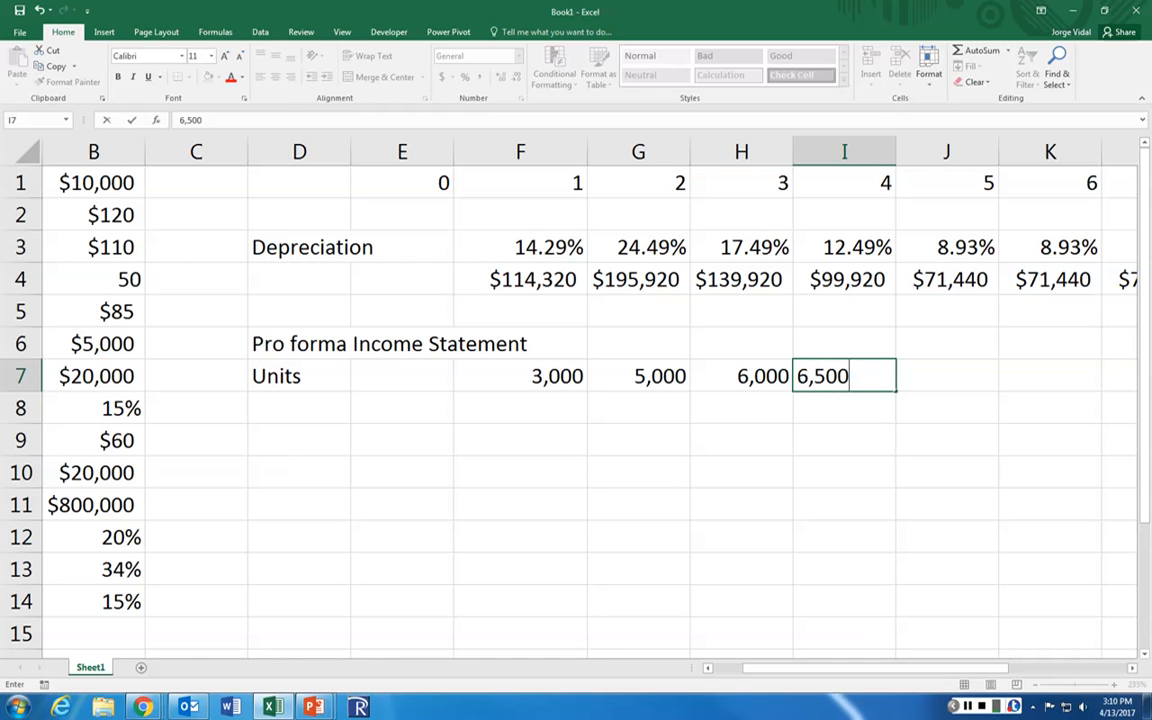
pyautogui.press('Tab')
pyautogui.write('6,000')
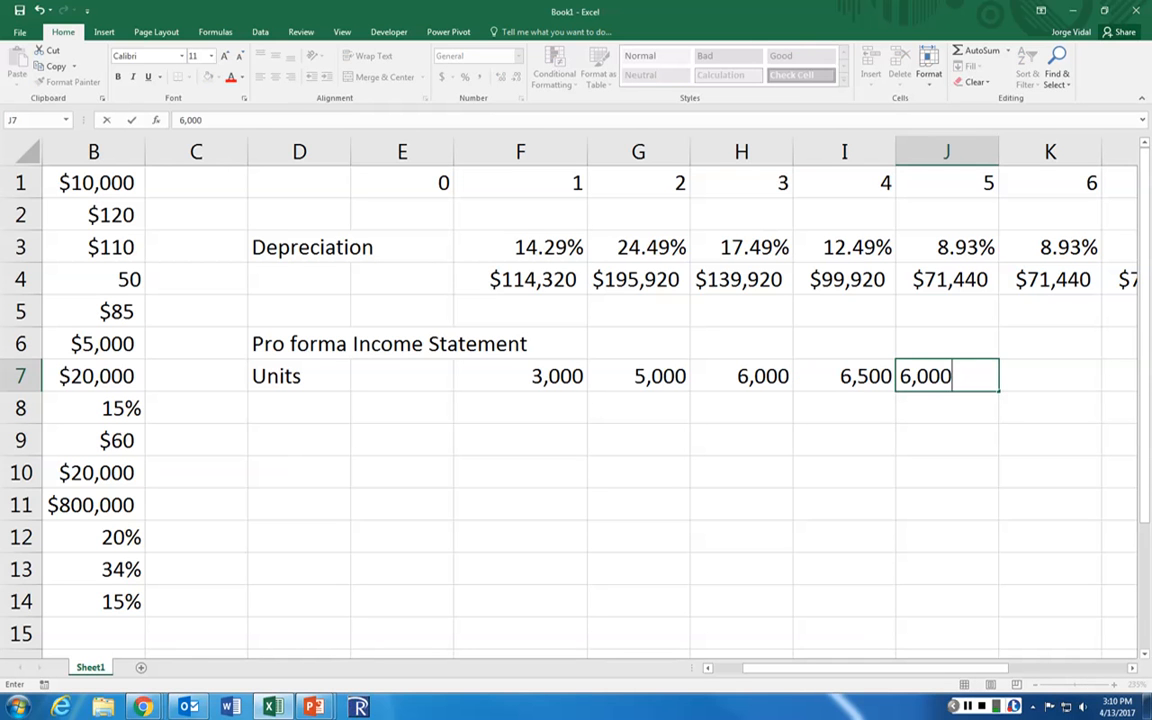
pyautogui.press('Tab')
pyautogui.write('5,000')
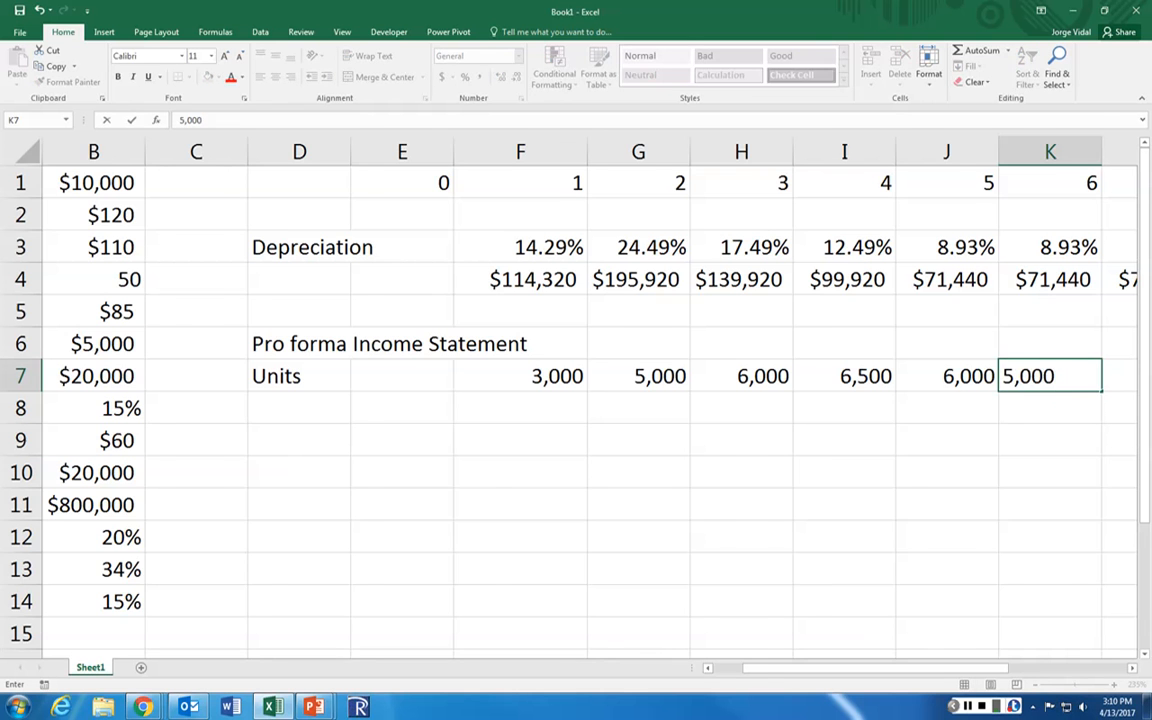
# Step: Enter unit sales of 4,000 for period 7 in L7 and 3,000 for period 8 in M7
pyautogui.press('Tab')
pyautogui.write('4')
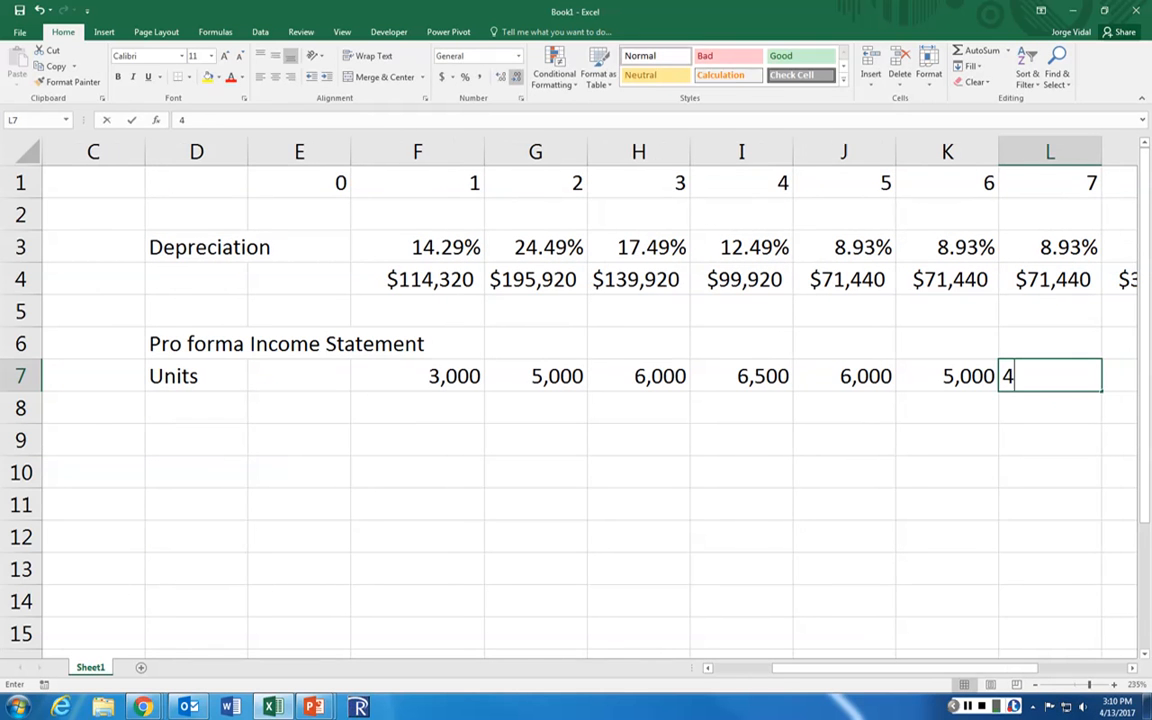
pyautogui.write(',0000')
pyautogui.press('Tab')
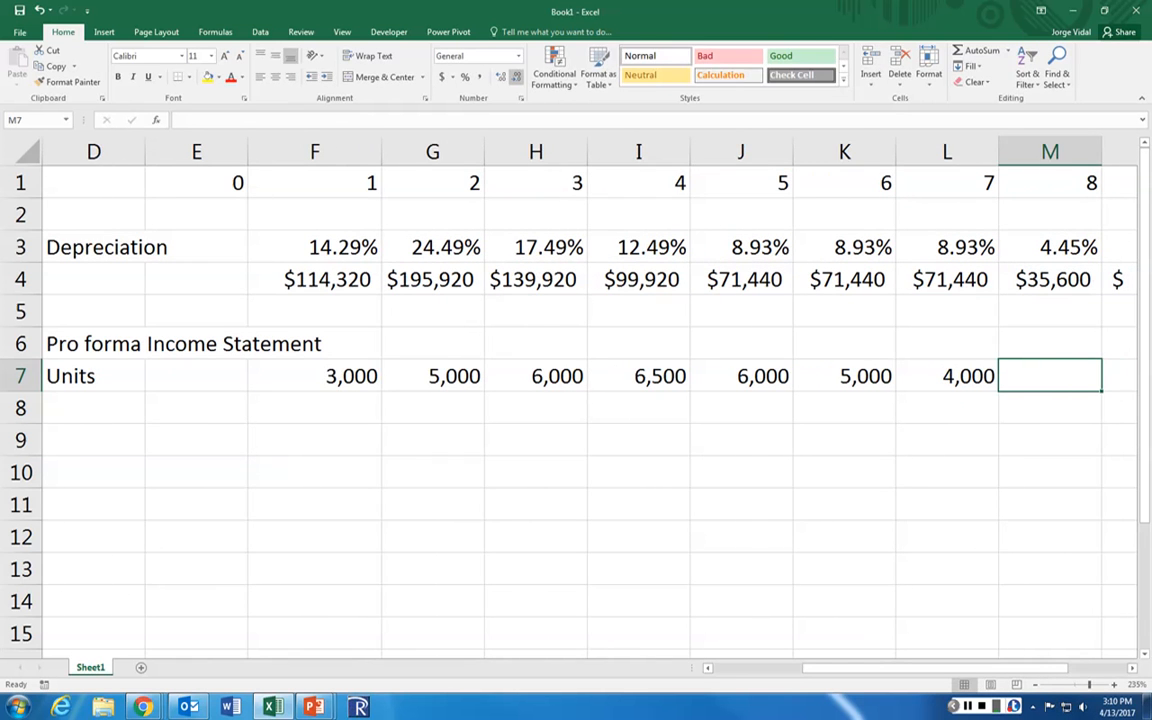
pyautogui.write('3,000')
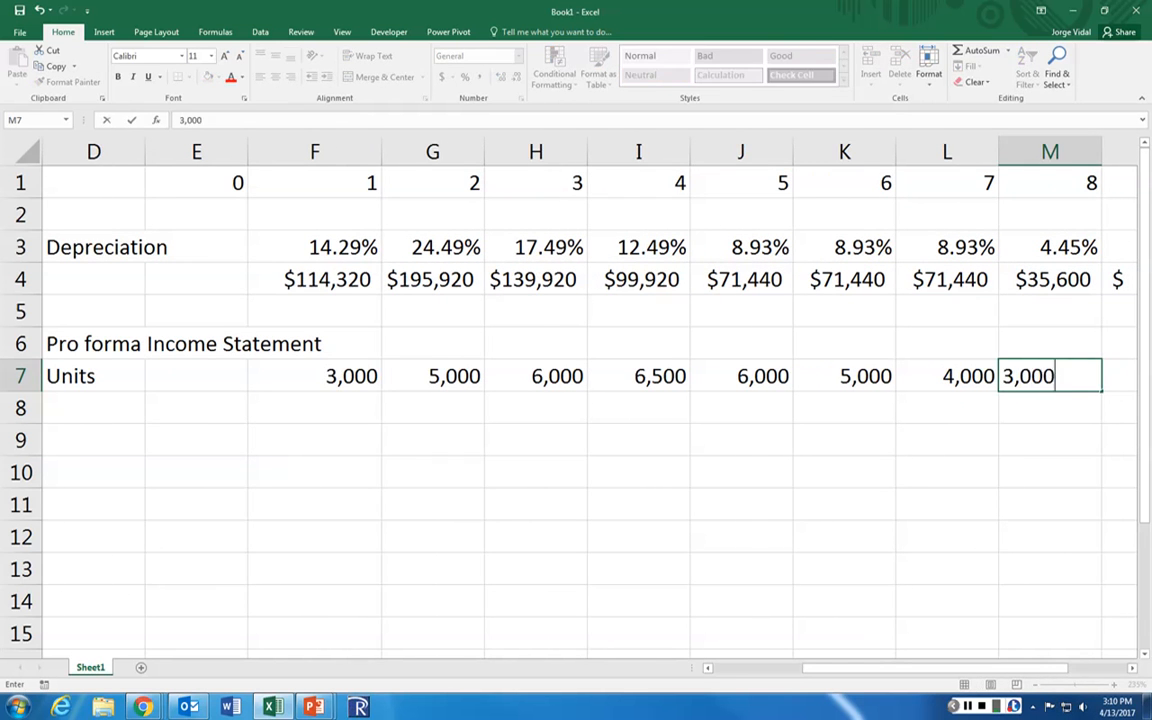
pyautogui.press('Return')
# Step: Enter the label "Price" in D8, directly below Units
pyautogui.press('Left')
pyautogui.press('Left')
pyautogui.press('Left')
pyautogui.press('Left')
pyautogui.press('Left')
pyautogui.press('Left')
pyautogui.press('Left')
pyautogui.press('Left')
pyautogui.press('Left')
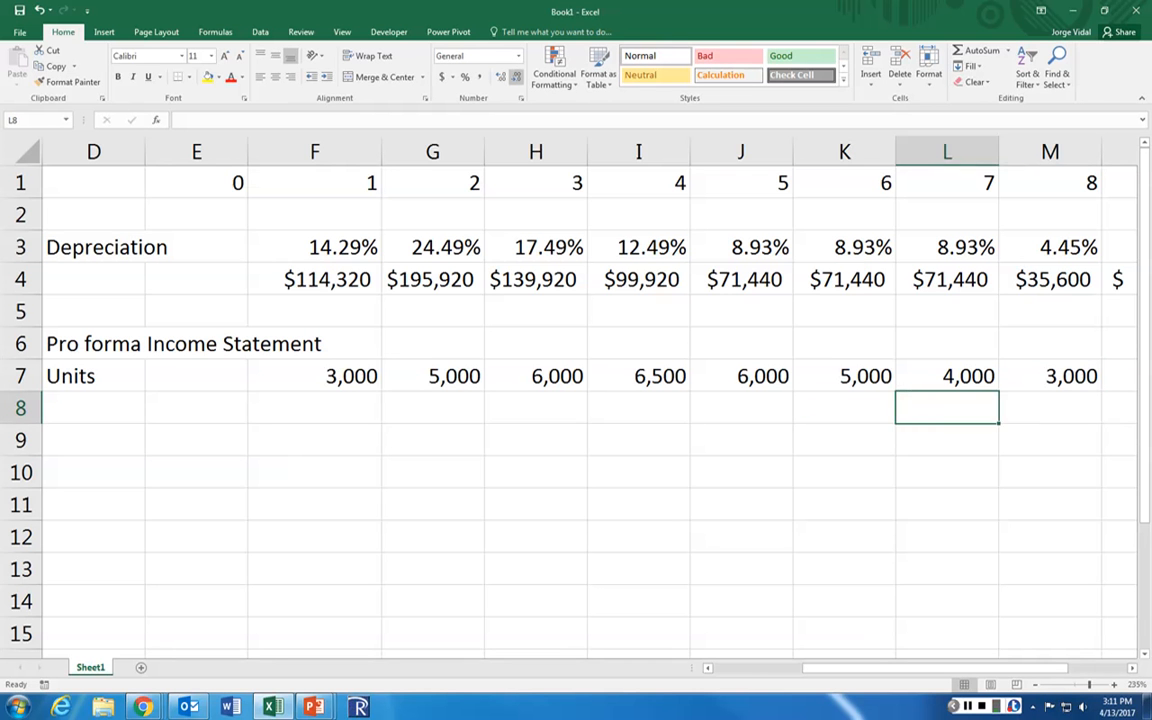
pyautogui.press('Left')
pyautogui.press('Left')
pyautogui.press('Left')
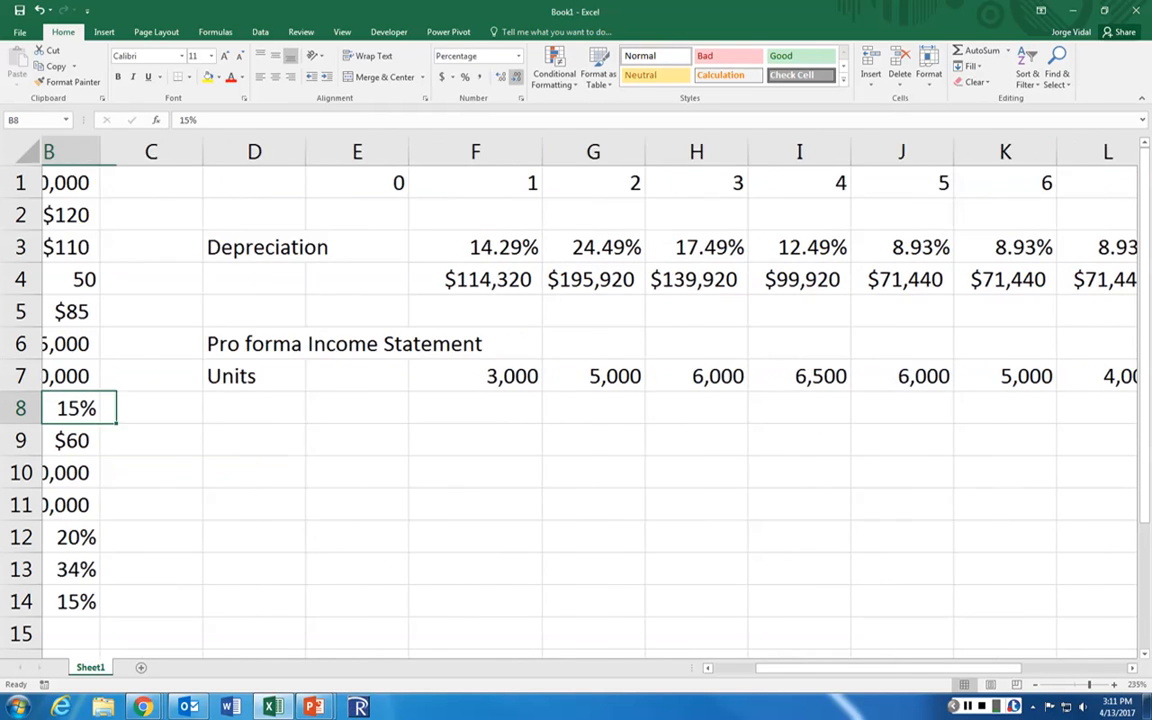
pyautogui.press('Right')
pyautogui.press('Right')
pyautogui.press('Right')
pyautogui.press('Right')
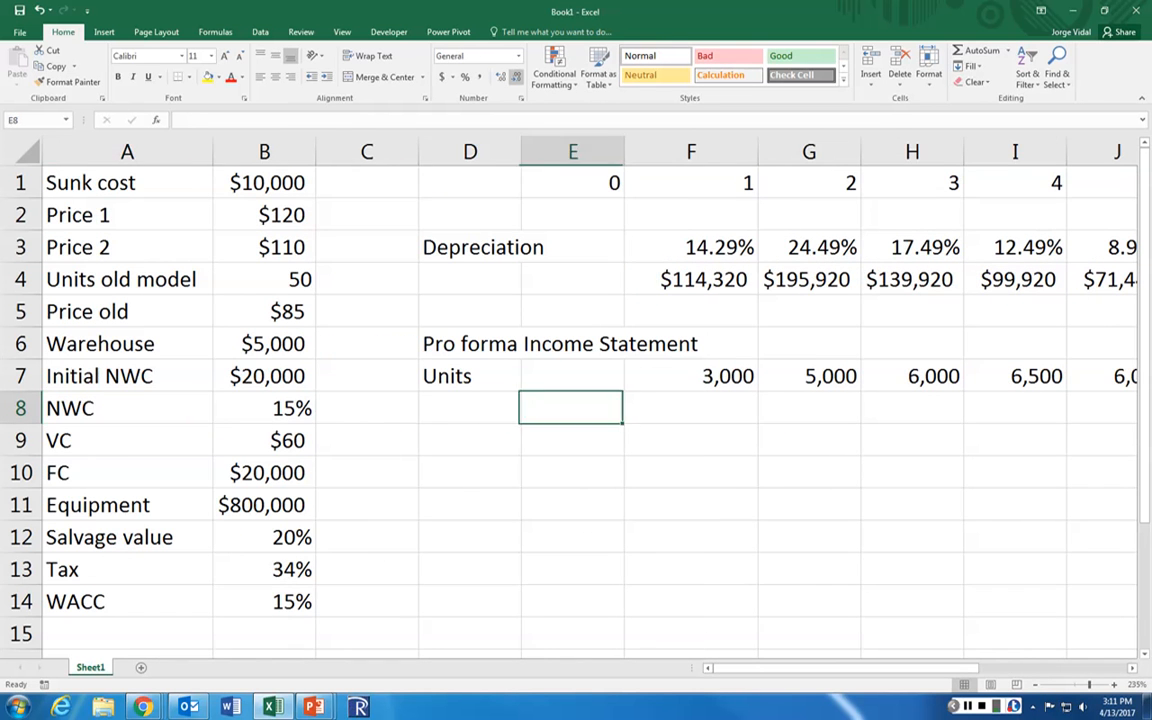
pyautogui.press('Left')
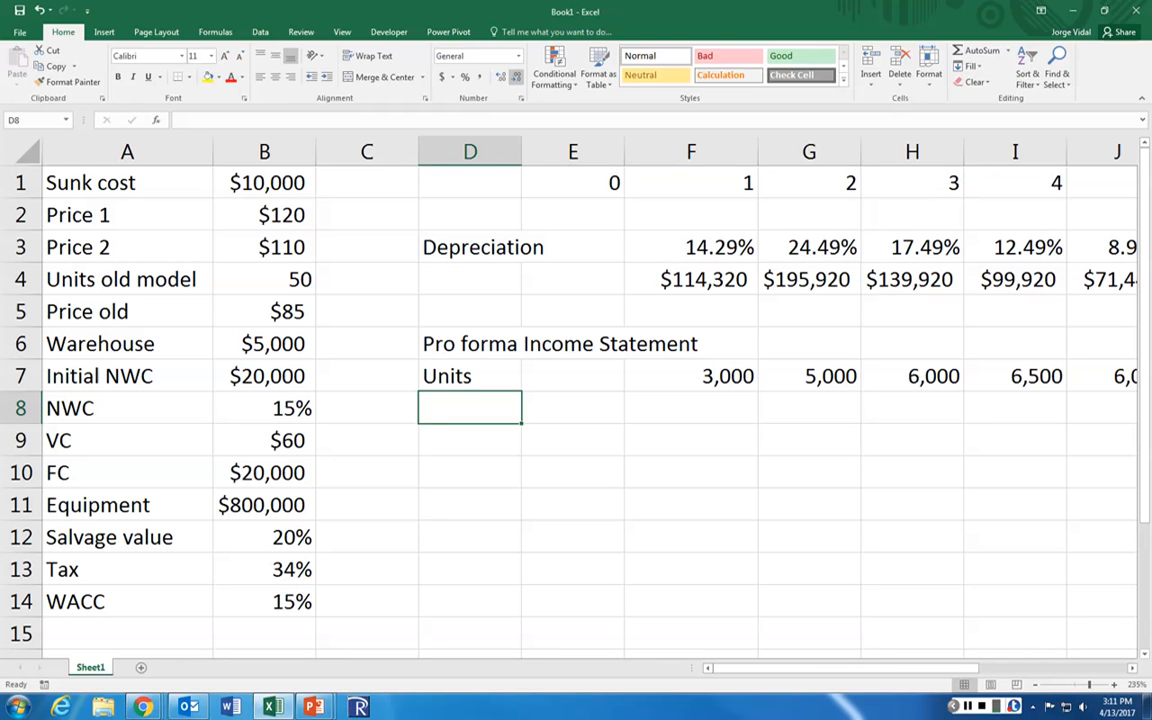
pyautogui.write('P')
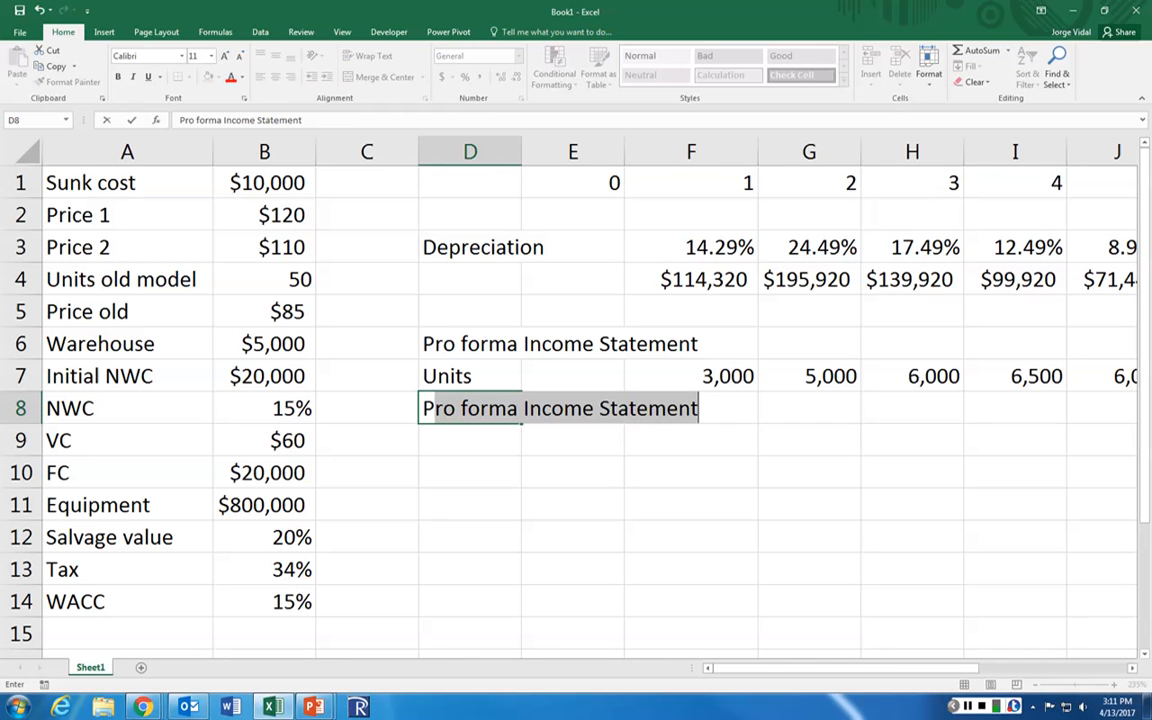
pyautogui.write('rice')
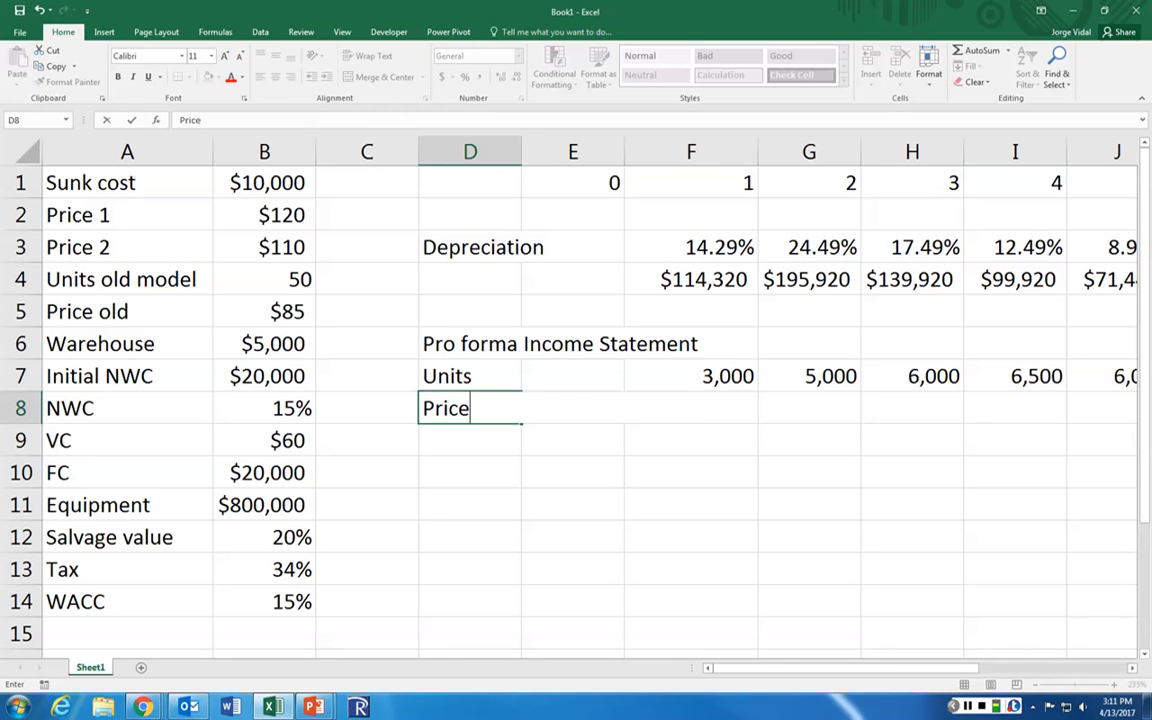
pyautogui.press('Right')
pyautogui.press('Right')
pyautogui.press('Right')
pyautogui.press('Left')
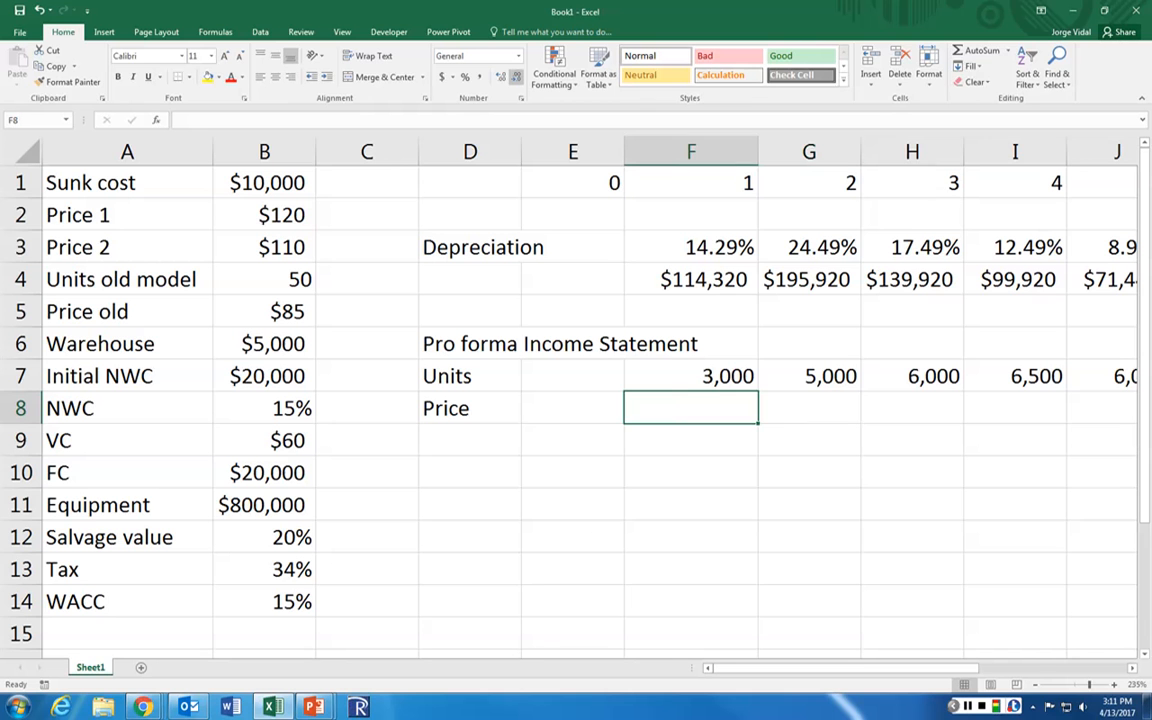
# Step: Replace the label in D8 with "Revenues"
pyautogui.moveTo(263, 215); pyautogui.dragTo(263, 247)
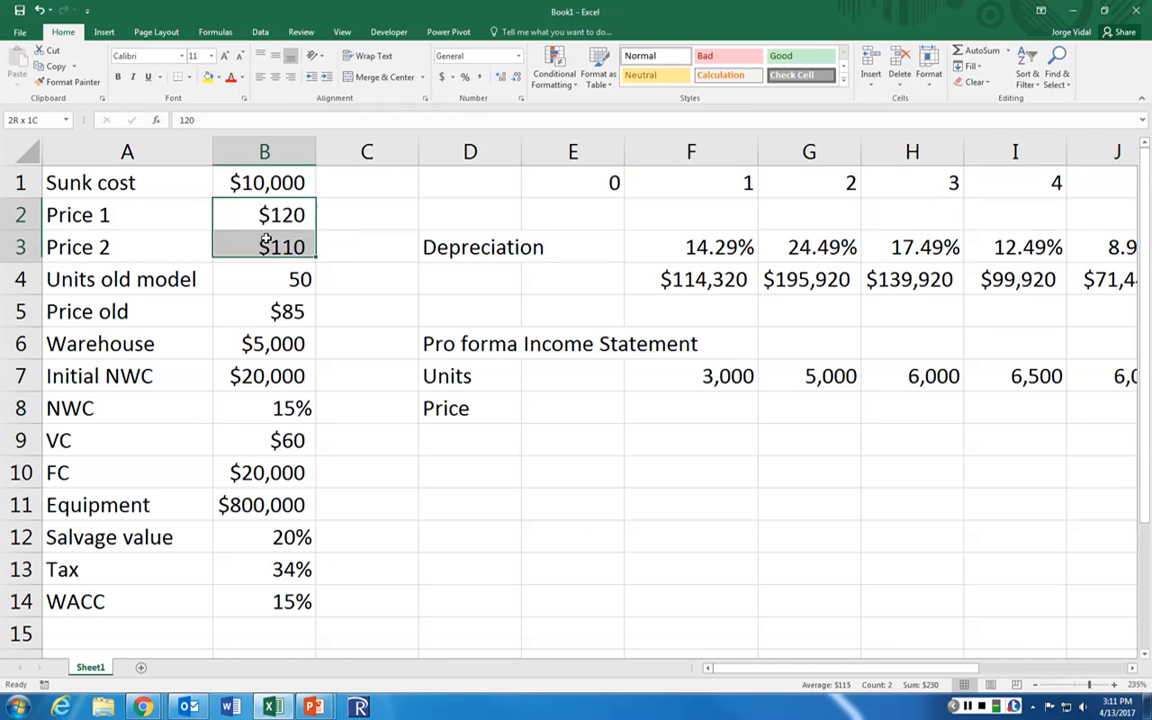
pyautogui.click(488, 399)
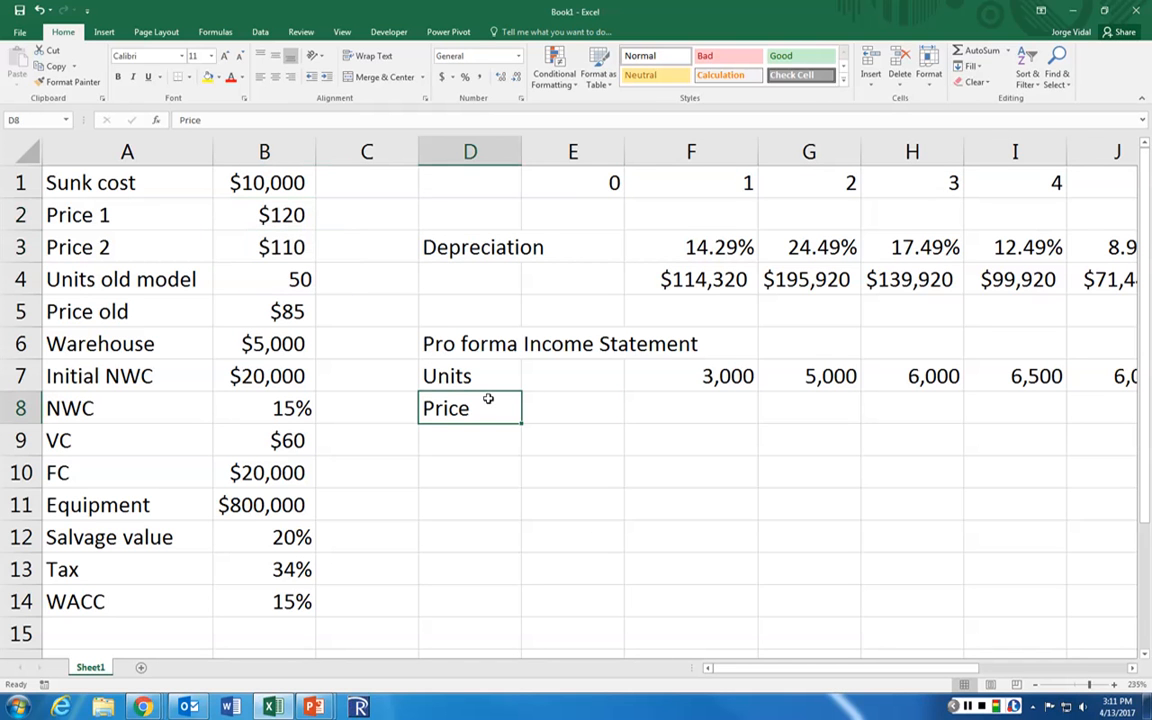
pyautogui.press('Delete')
pyautogui.write('Revenues')
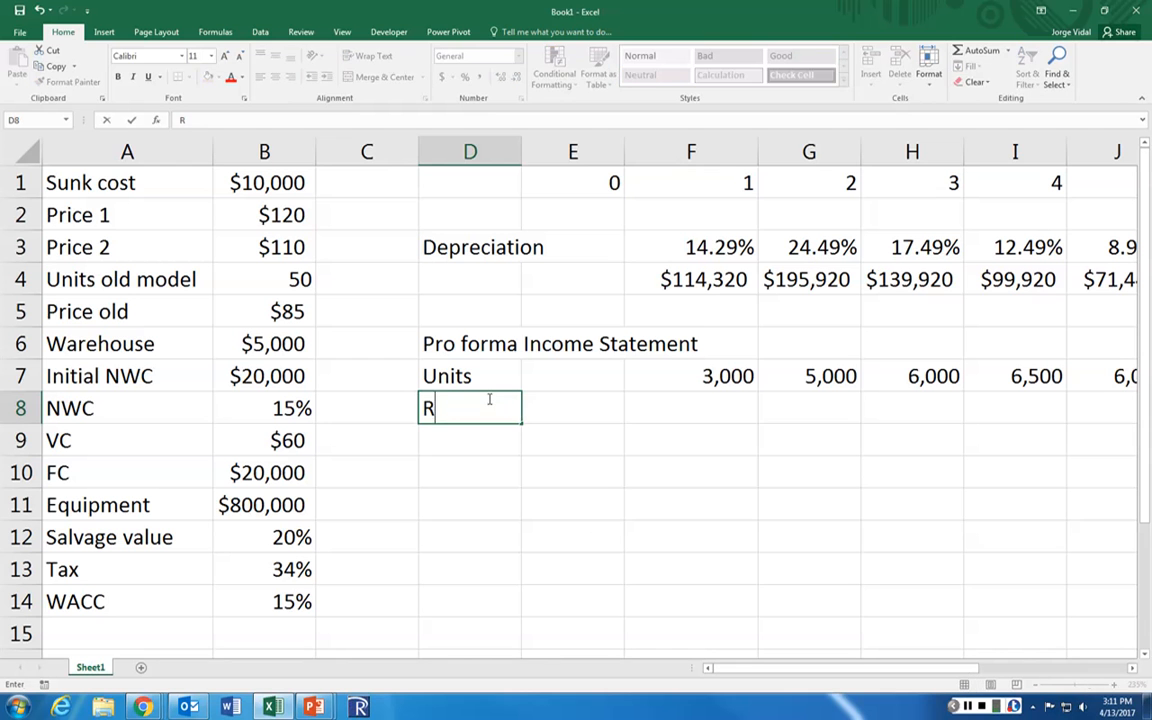
pyautogui.press('Tab')
# Step: Calculate period 1 revenue in F8 as Price 1 times units, with an absolute price reference: =$B$2*F7
pyautogui.press('Tab')
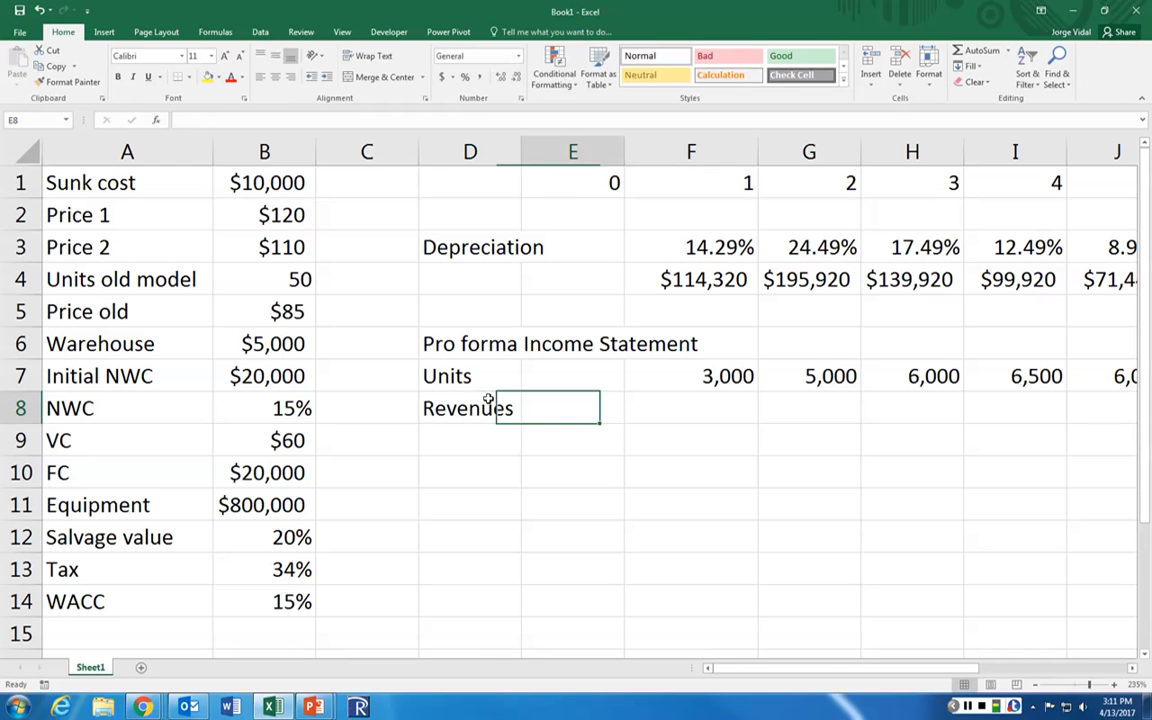
pyautogui.write('=')
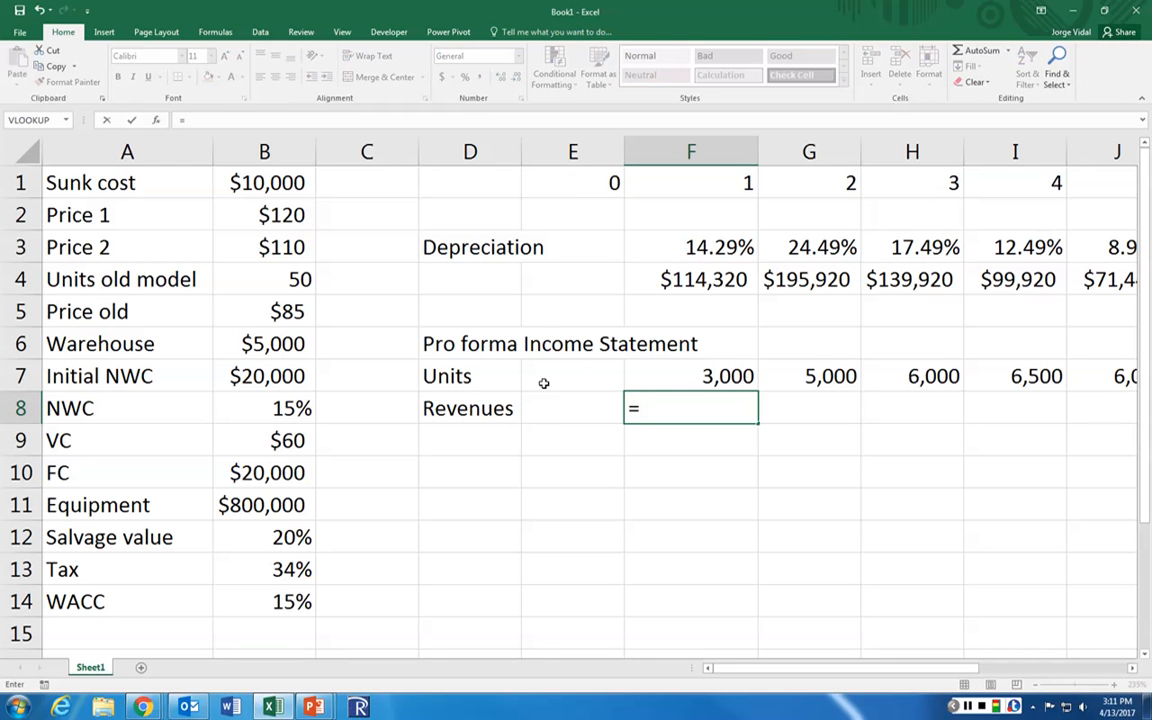
pyautogui.click(284, 215)
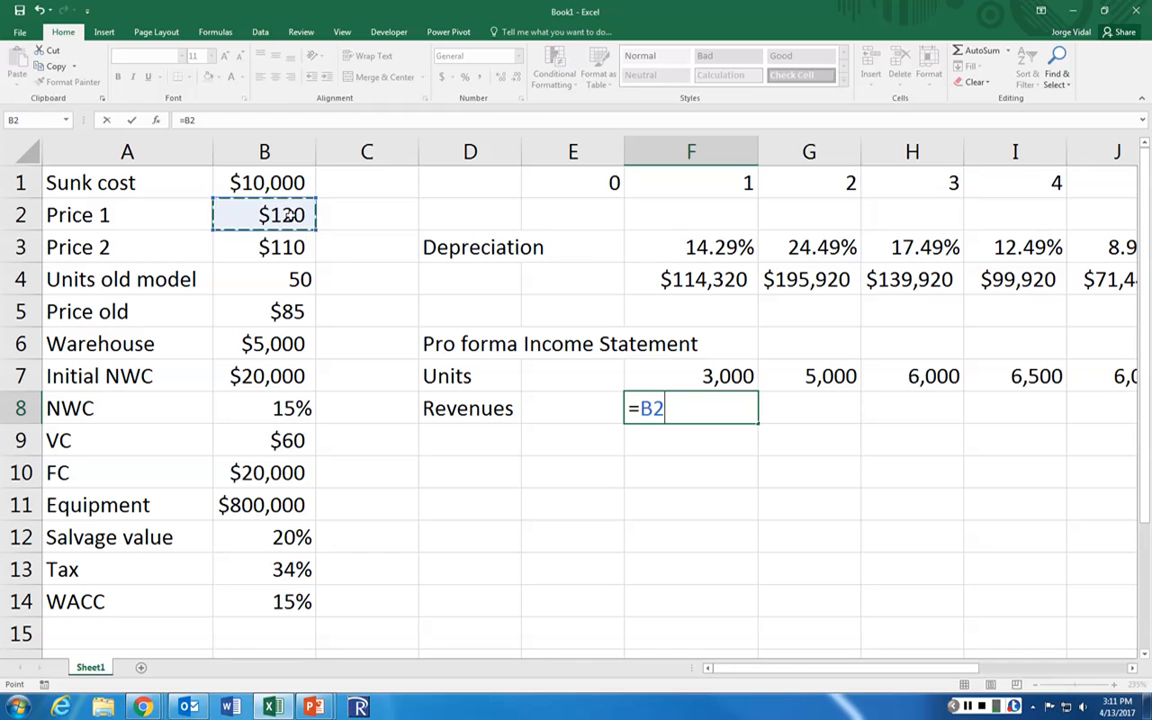
pyautogui.press('F4')
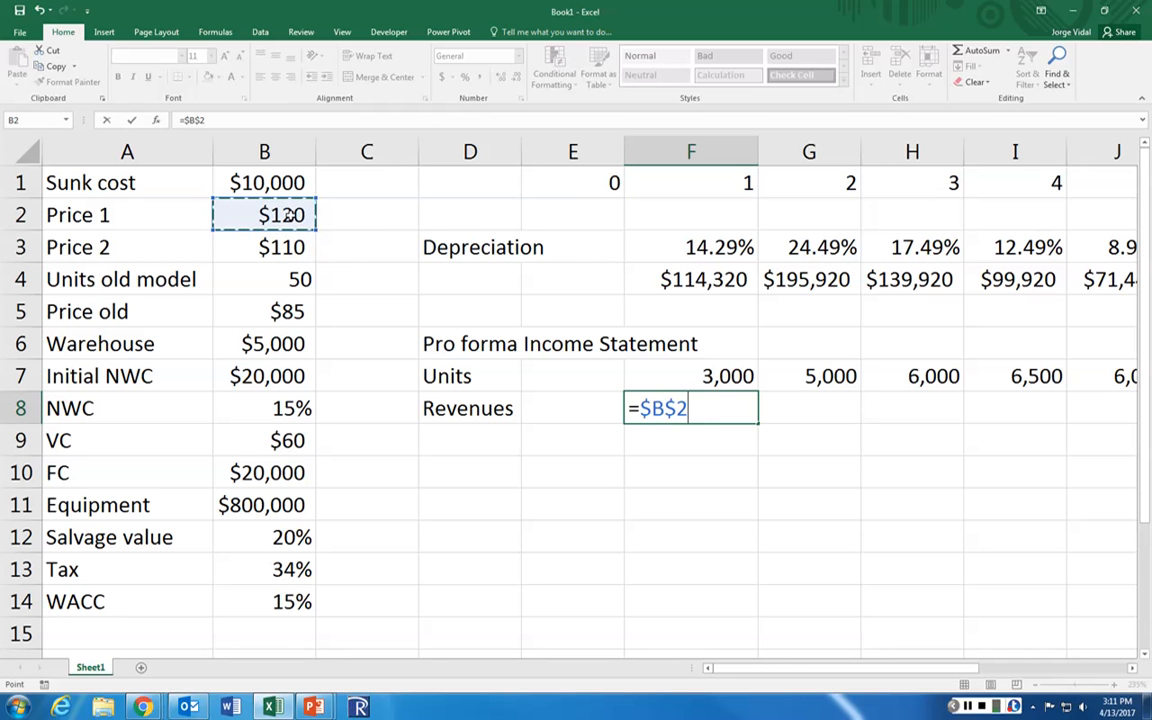
pyautogui.write('*')
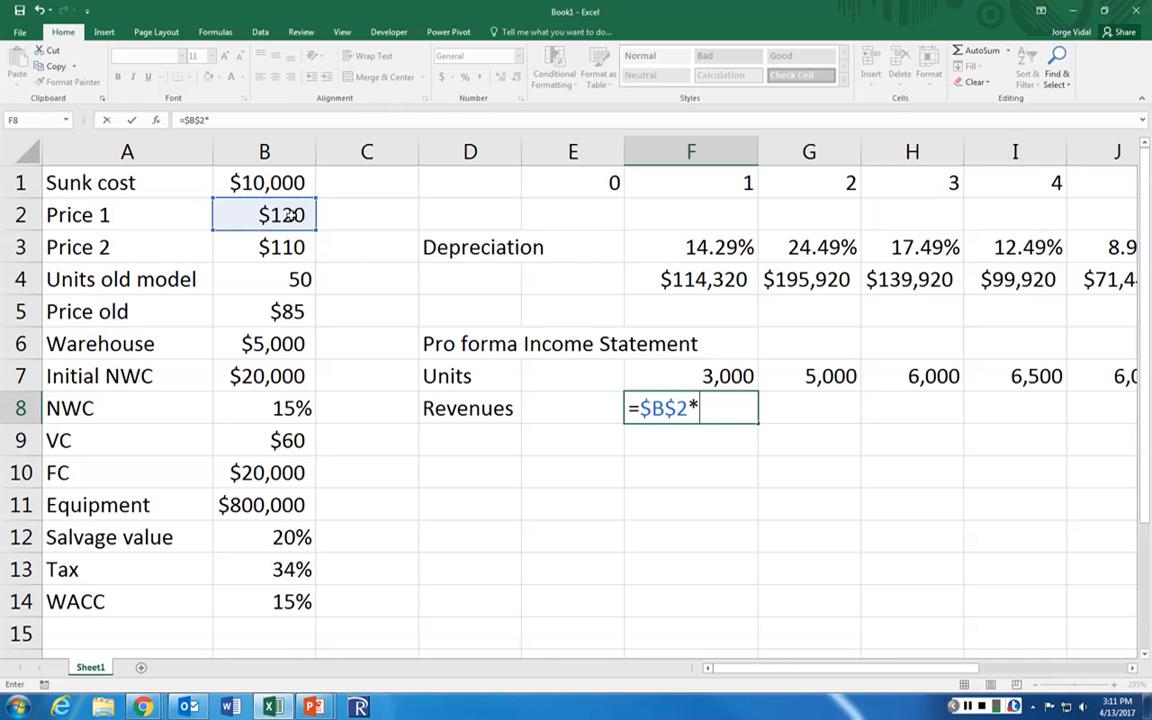
pyautogui.click(653, 374)
pyautogui.press('Return')
pyautogui.press('Up')
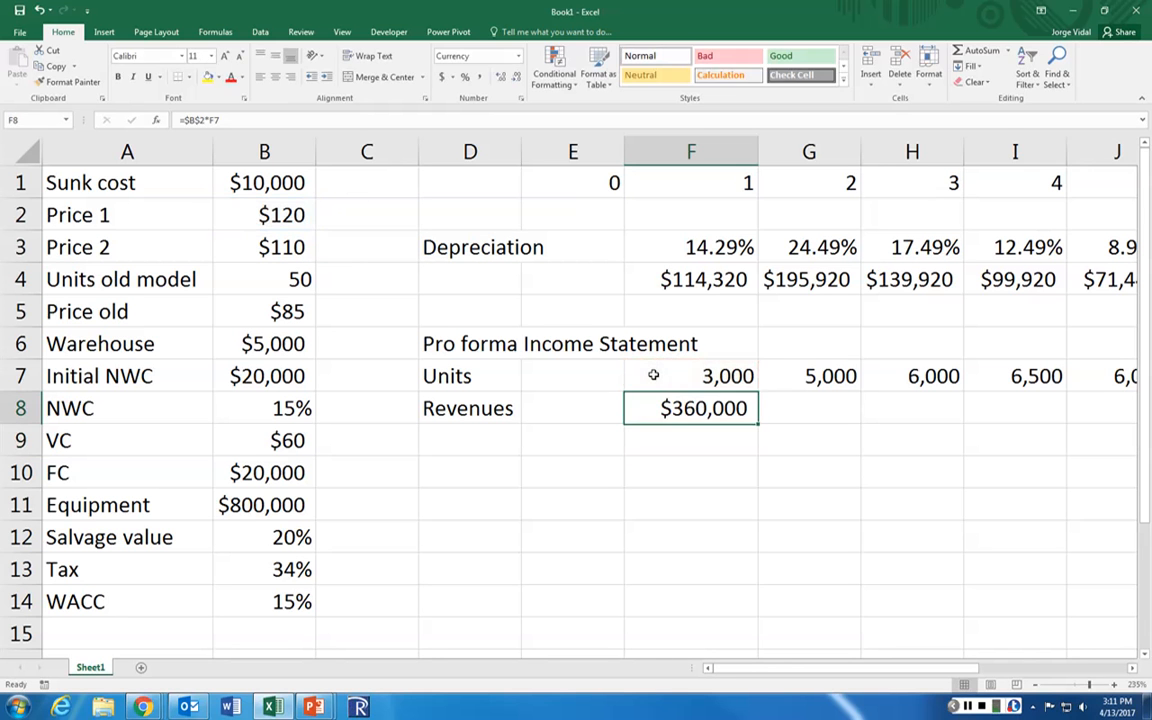
# Step: Copy the period 1 revenue formula across to periods 2 and 3 in G8:H8
pyautogui.hotkey('ctrl', 'c')
pyautogui.hotkey('shift', 'Right')
pyautogui.hotkey('shift', 'Right')
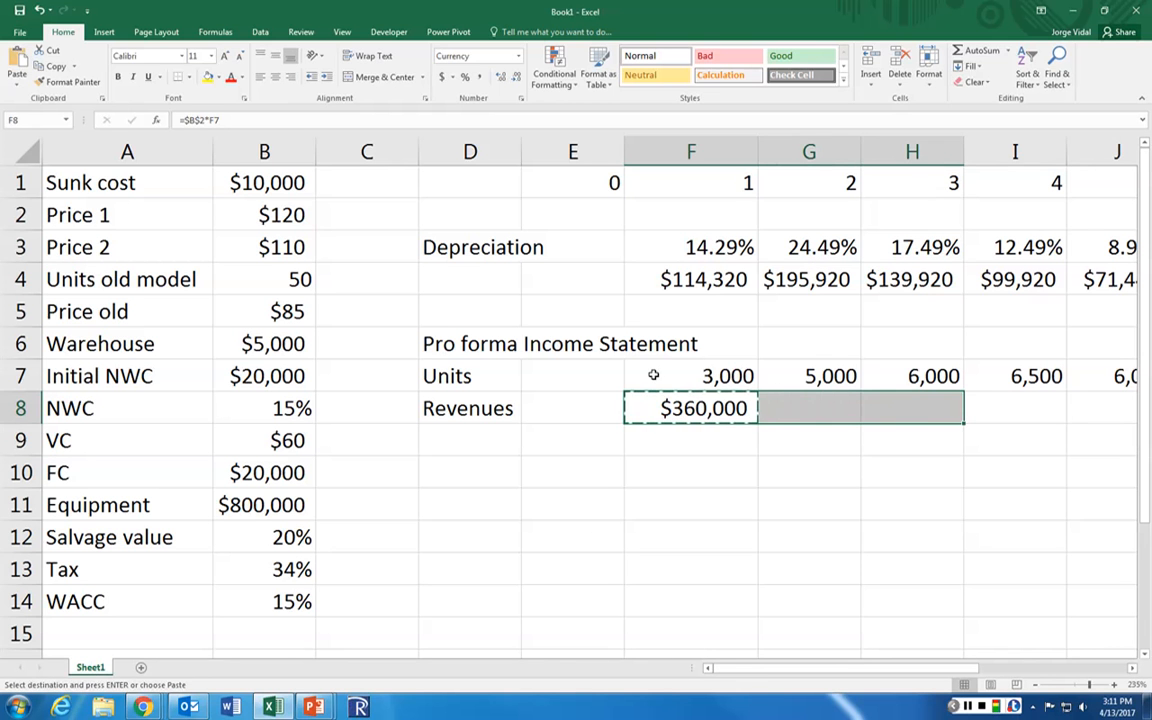
pyautogui.hotkey('ctrl', 'v')
# Step: Calculate period 4 revenue in I8 as Price 2 times units, with an absolute price reference: =$B$3*I7
pyautogui.press('Right')
pyautogui.press('Right')
pyautogui.press('Right')
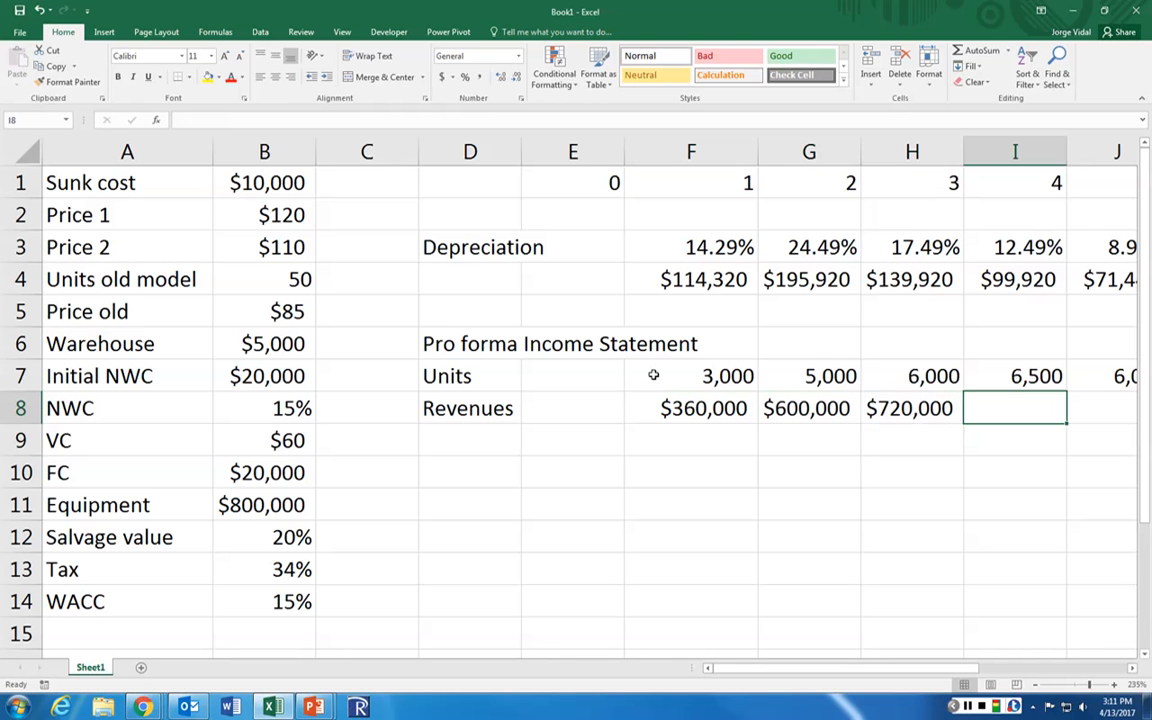
pyautogui.write('=')
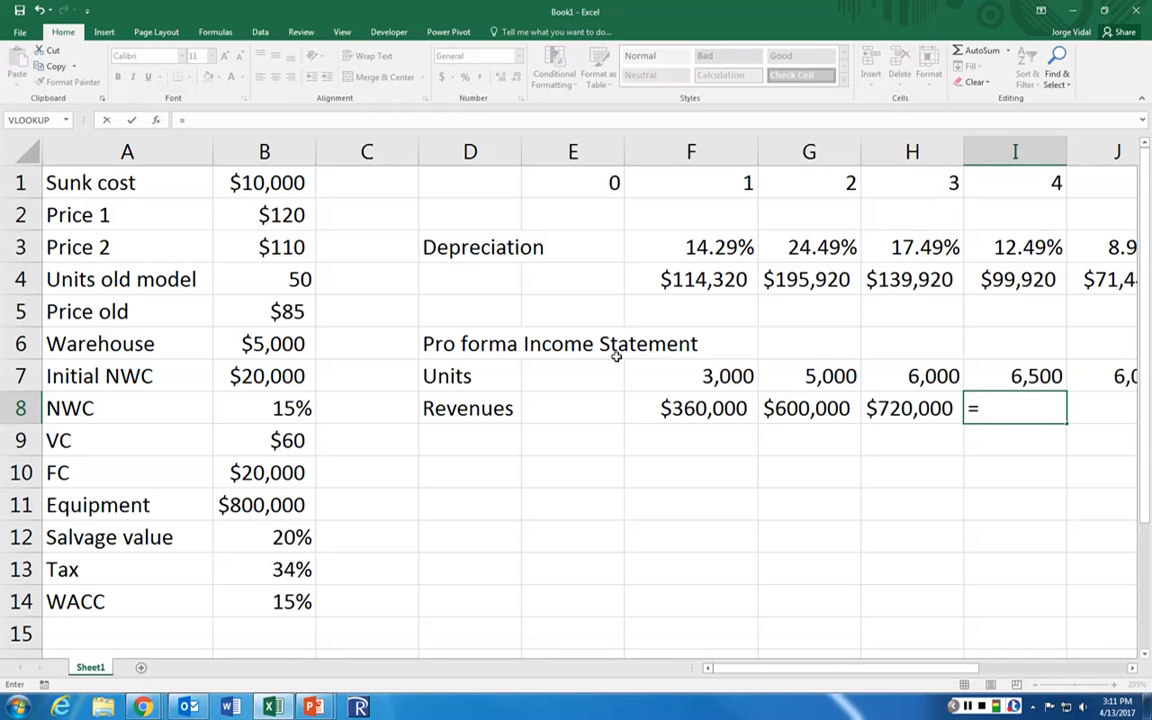
pyautogui.click(253, 248)
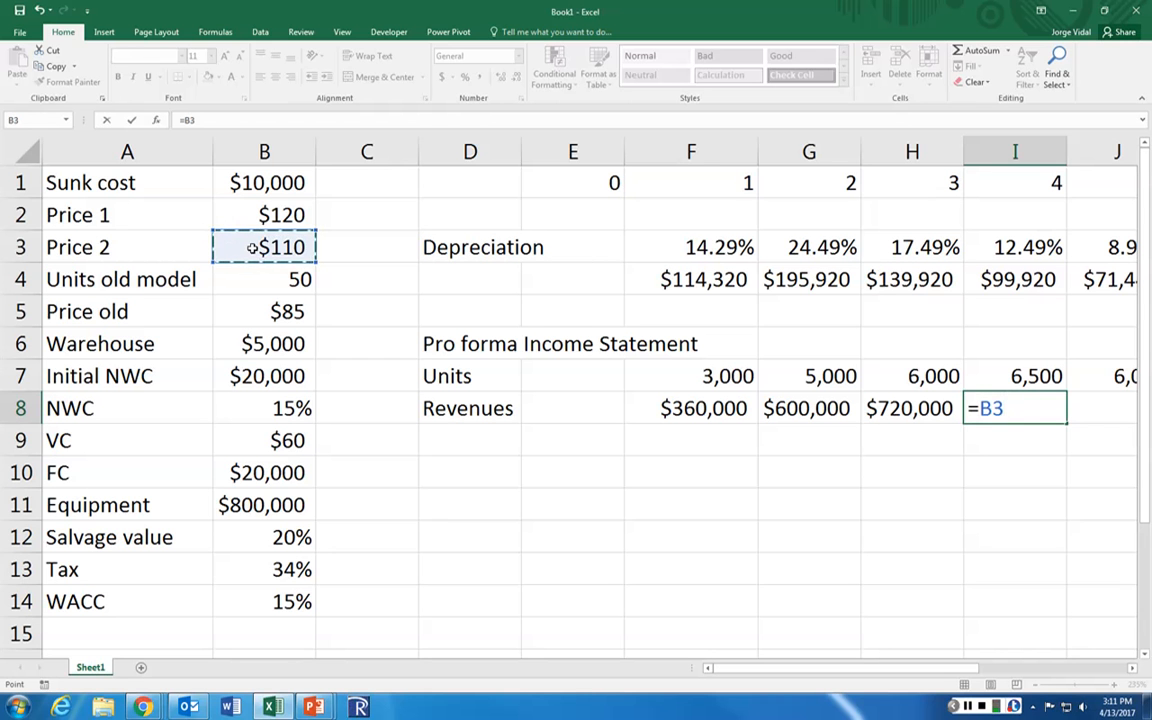
pyautogui.press('F4')
pyautogui.write('*')
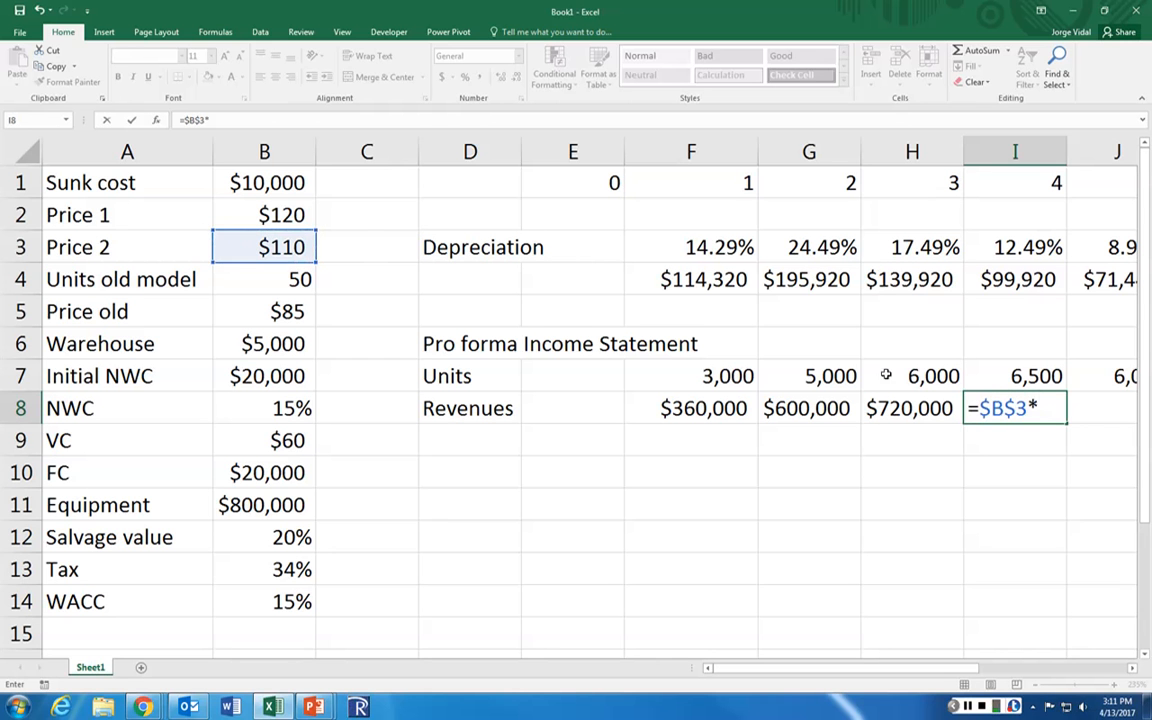
pyautogui.click(1043, 376)
pyautogui.press('Return')
pyautogui.press('Up')
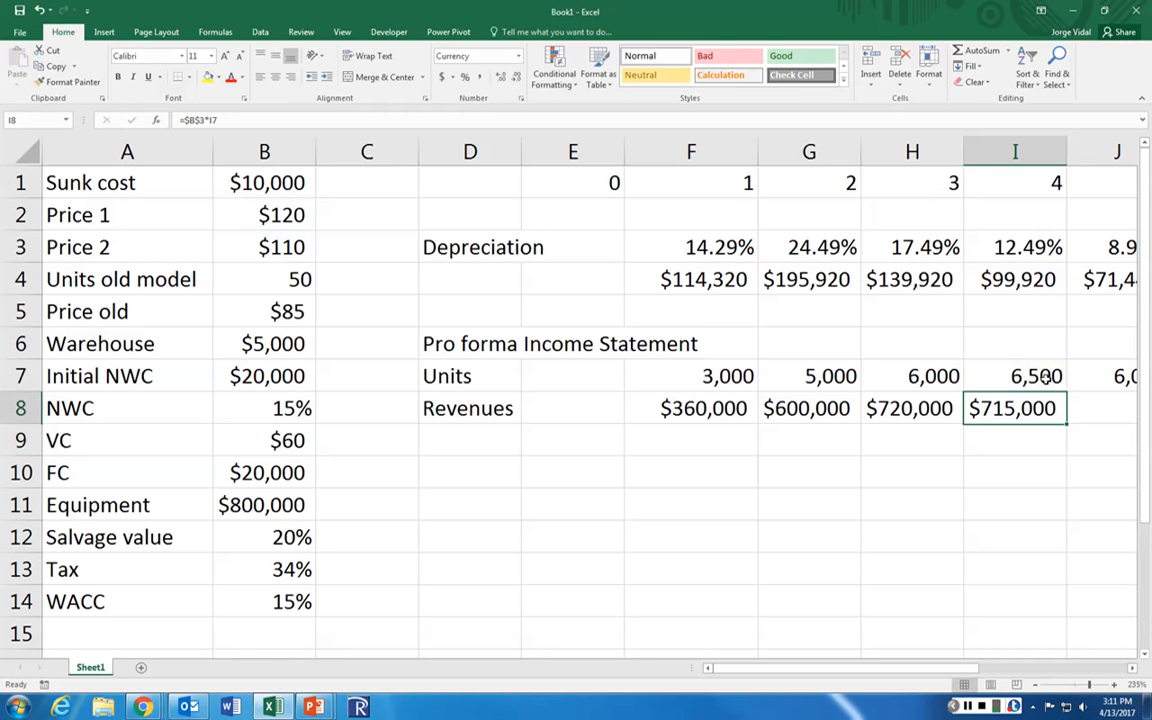
# Step: Copy the period 4 revenue formula across to periods 5 and 6 in J8:K8
pyautogui.hotkey('ctrl', 'c')
pyautogui.hotkey('shift', 'Right')
pyautogui.hotkey('shift', 'Right')
pyautogui.press('Return')
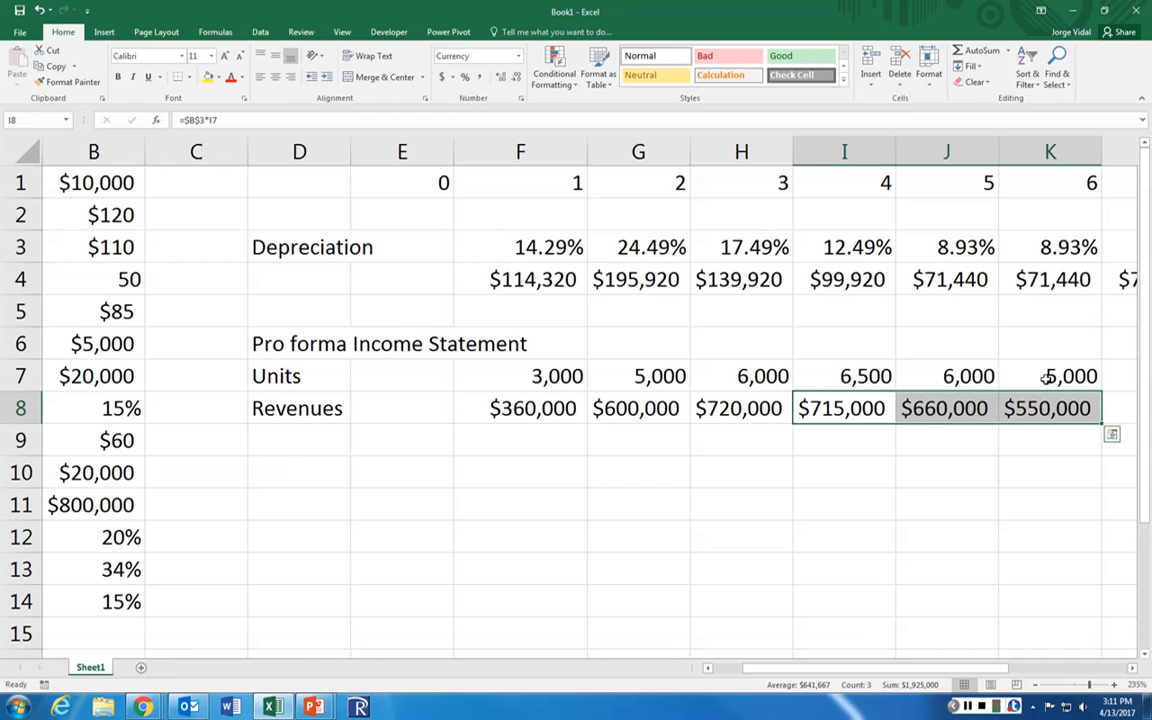
# Step: Fill the period 6 revenue formula across to periods 7 and 8 in L8:M8
pyautogui.press('Right')
pyautogui.press('Right')
pyautogui.press('Right')
pyautogui.press('Left')
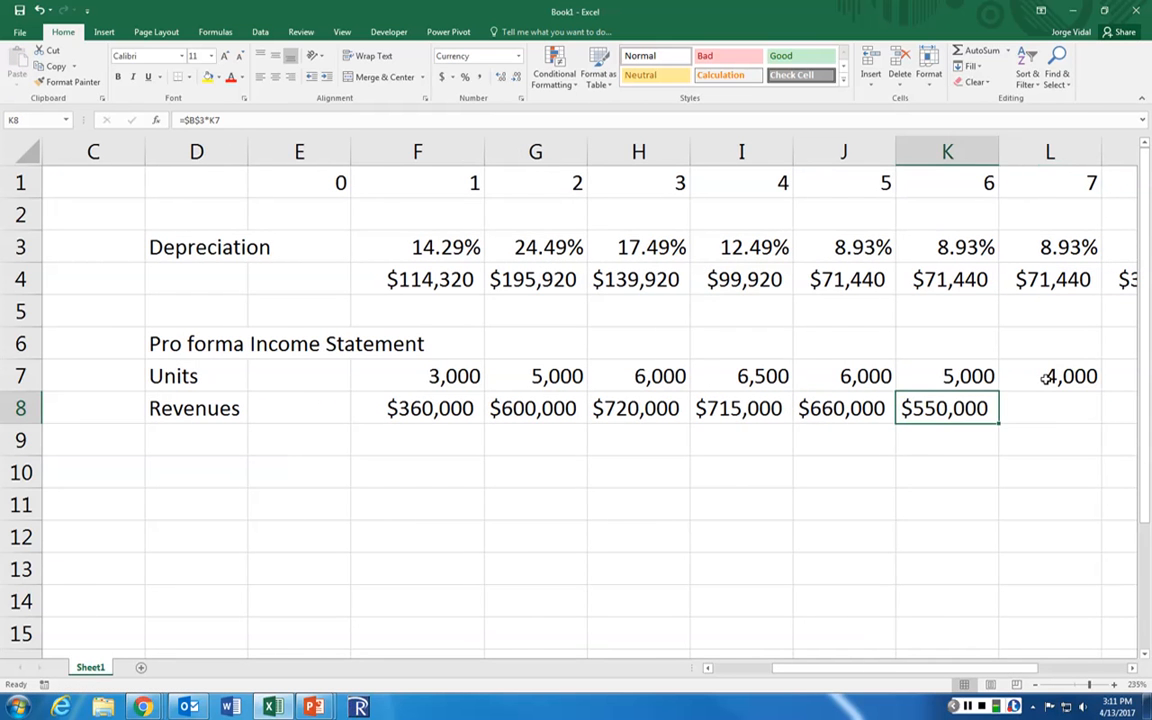
pyautogui.hotkey('shift', 'Right')
pyautogui.hotkey('shift', 'Right')
pyautogui.hotkey('ctrl', 'r')
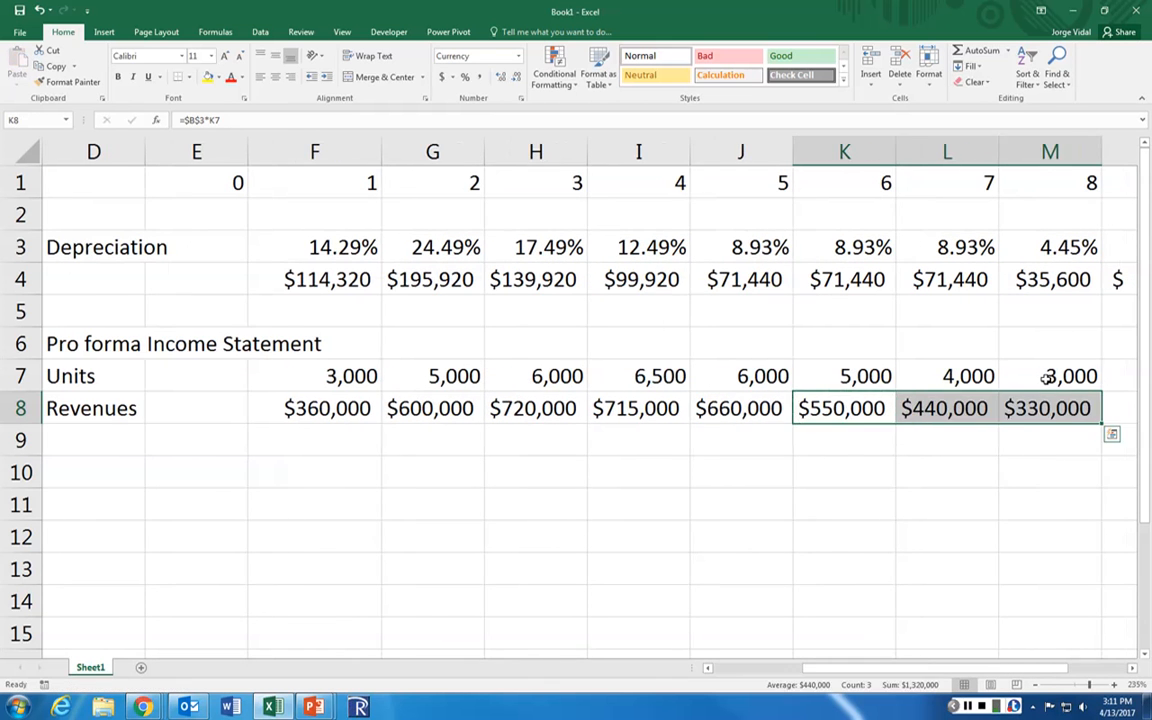
# Step: Set Price 1 in B2 to 130 as a test and check the revenues in F8:H8
pyautogui.press('Left')
pyautogui.press('Left')
pyautogui.press('Left')
pyautogui.press('Left')
pyautogui.press('Left')
pyautogui.press('Left')
pyautogui.press('Left')
pyautogui.press('Left')
pyautogui.press('Left')
pyautogui.press('Left')
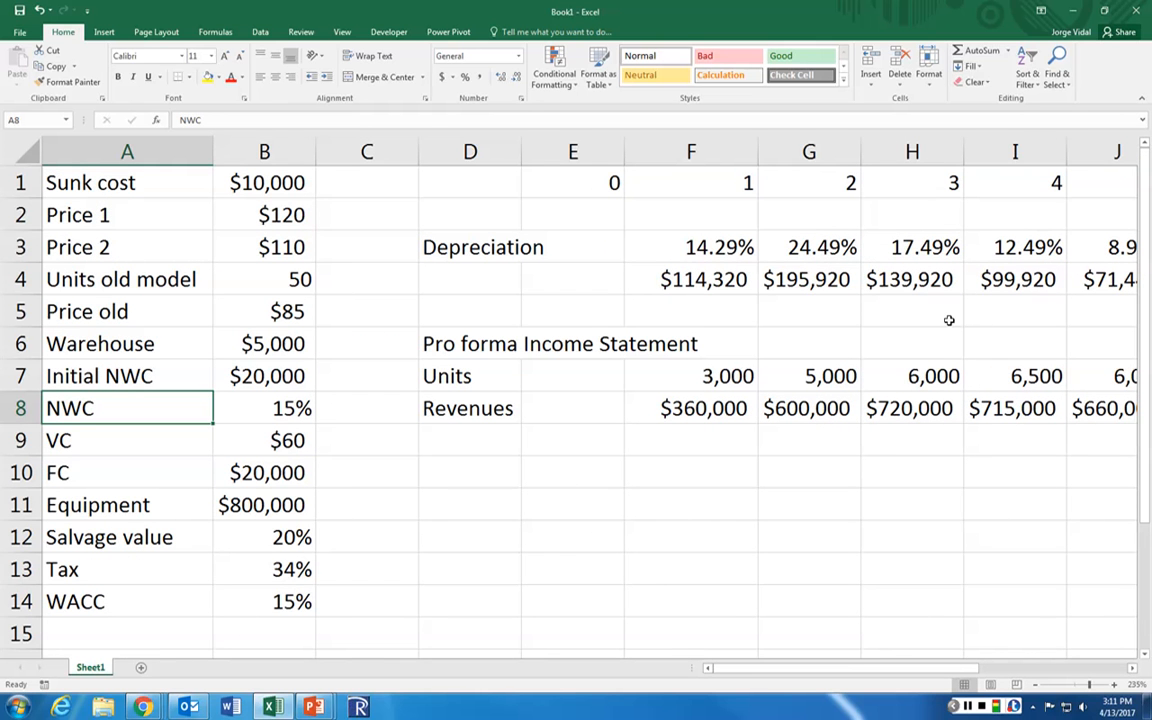
pyautogui.click(286, 215)
pyautogui.write('130')
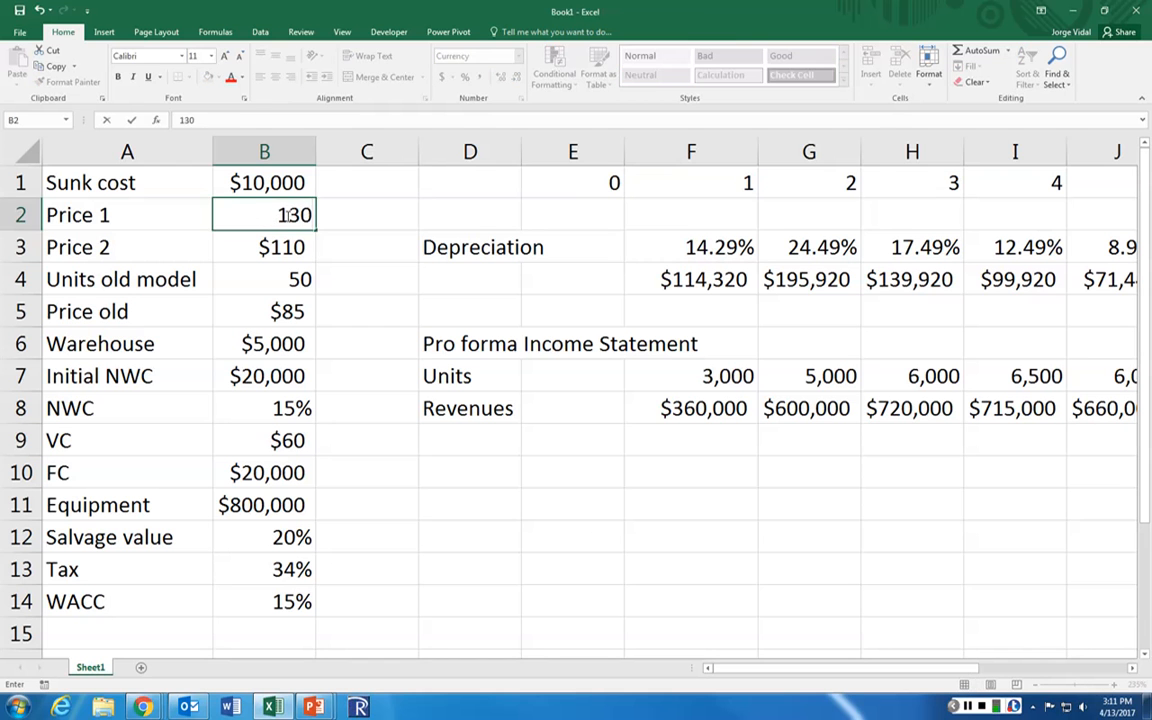
pyautogui.press('Tab')
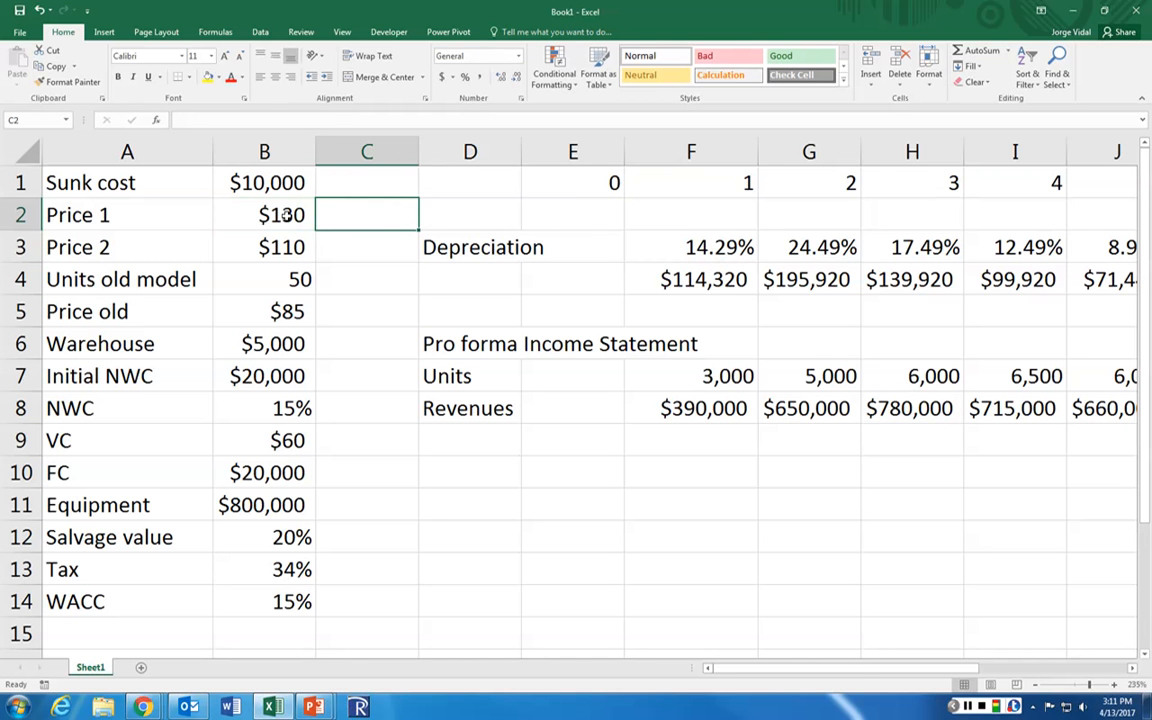
pyautogui.moveTo(640, 408); pyautogui.dragTo(908, 415)
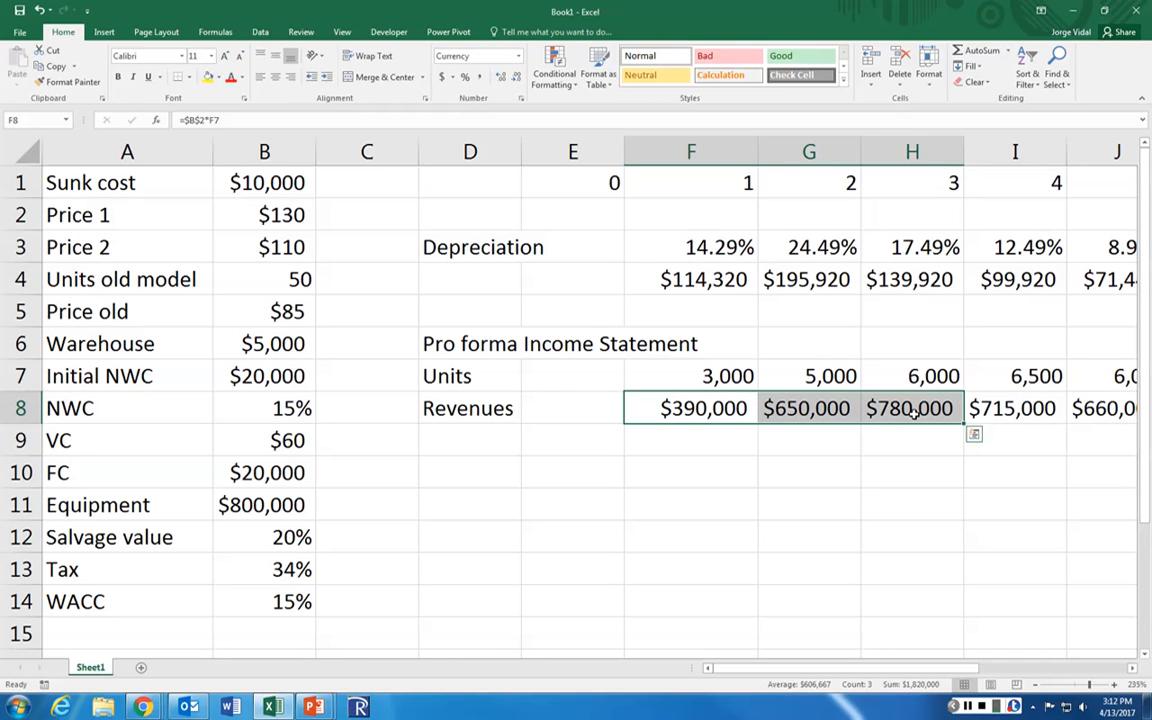
# Step: Restore Price 1 in B2 to 120
pyautogui.click(270, 218)
pyautogui.write('120')
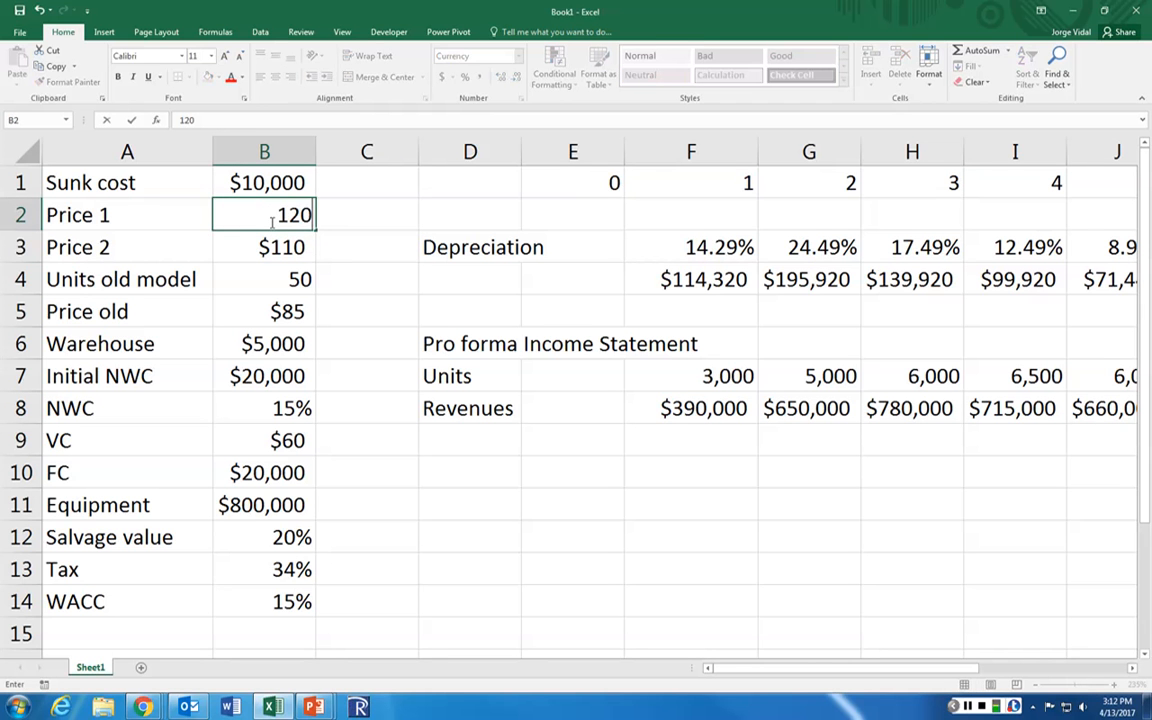
pyautogui.press('Return')
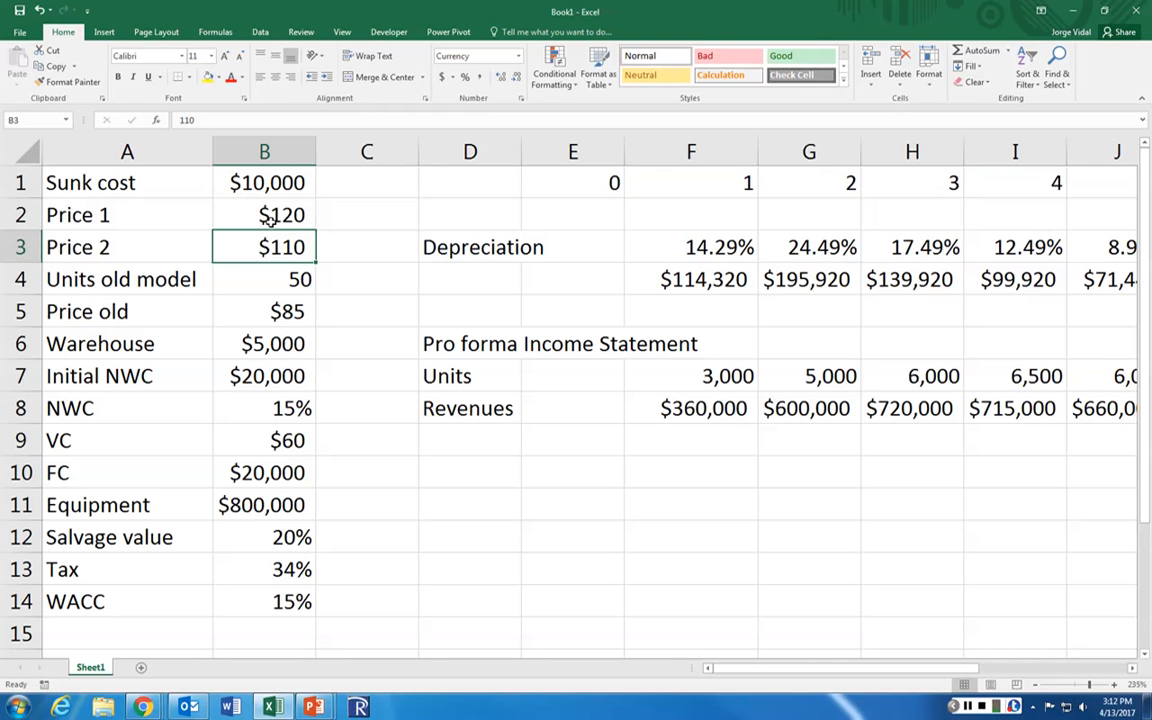
# Step: Enter the label "Revenue loss" in D9, below Revenues
pyautogui.click(461, 442)
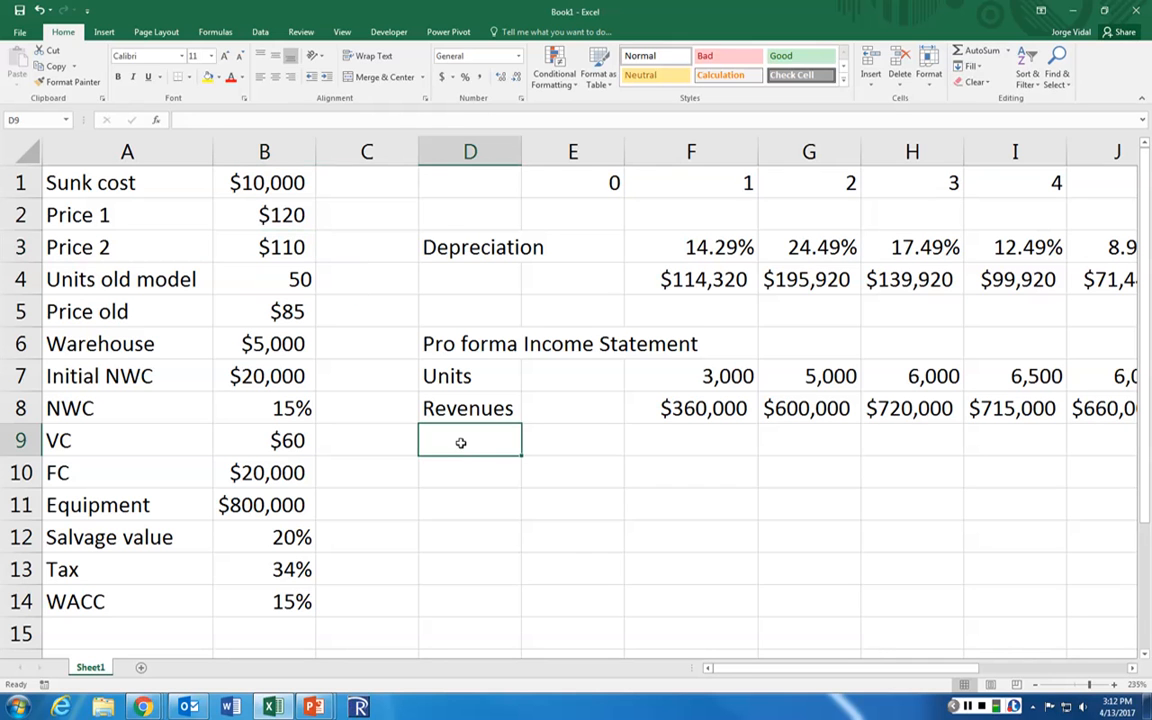
pyautogui.write('R')
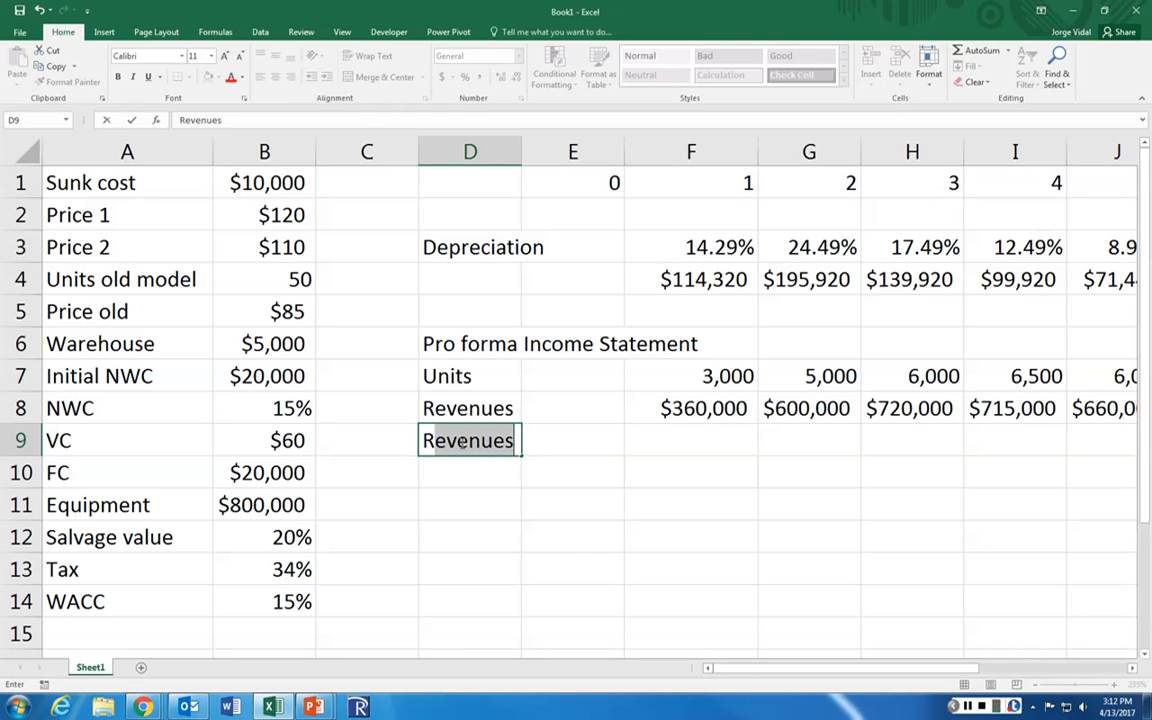
pyautogui.write('even')
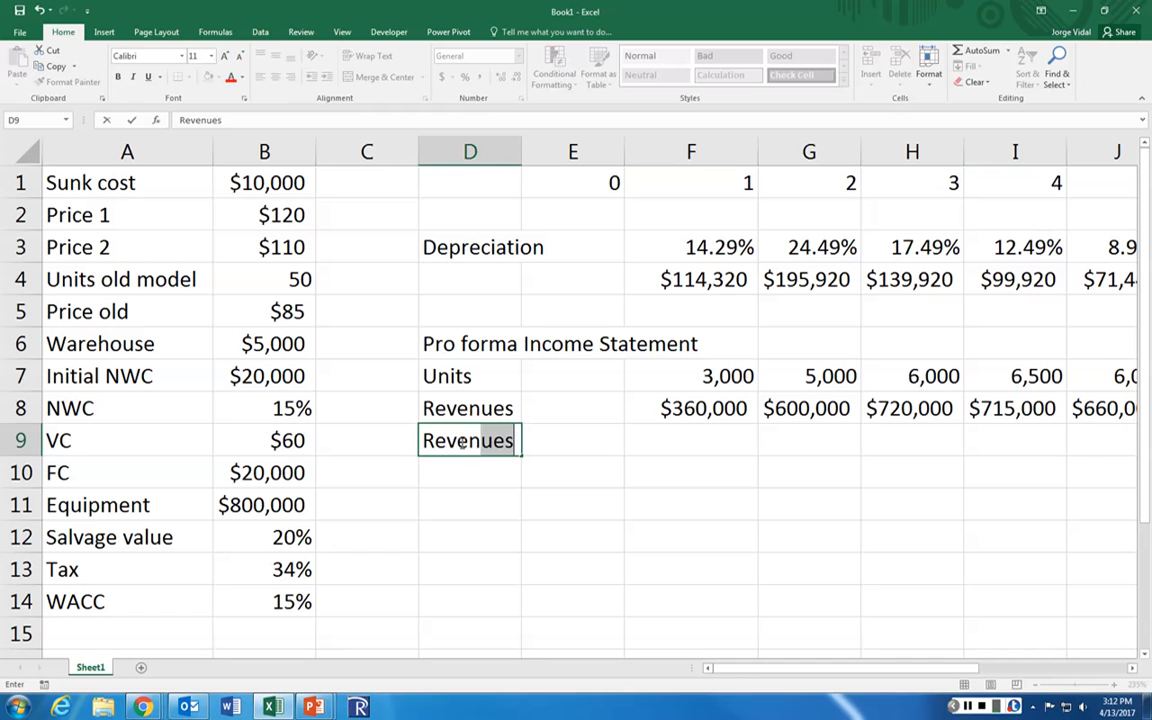
pyautogui.write('ue loss')
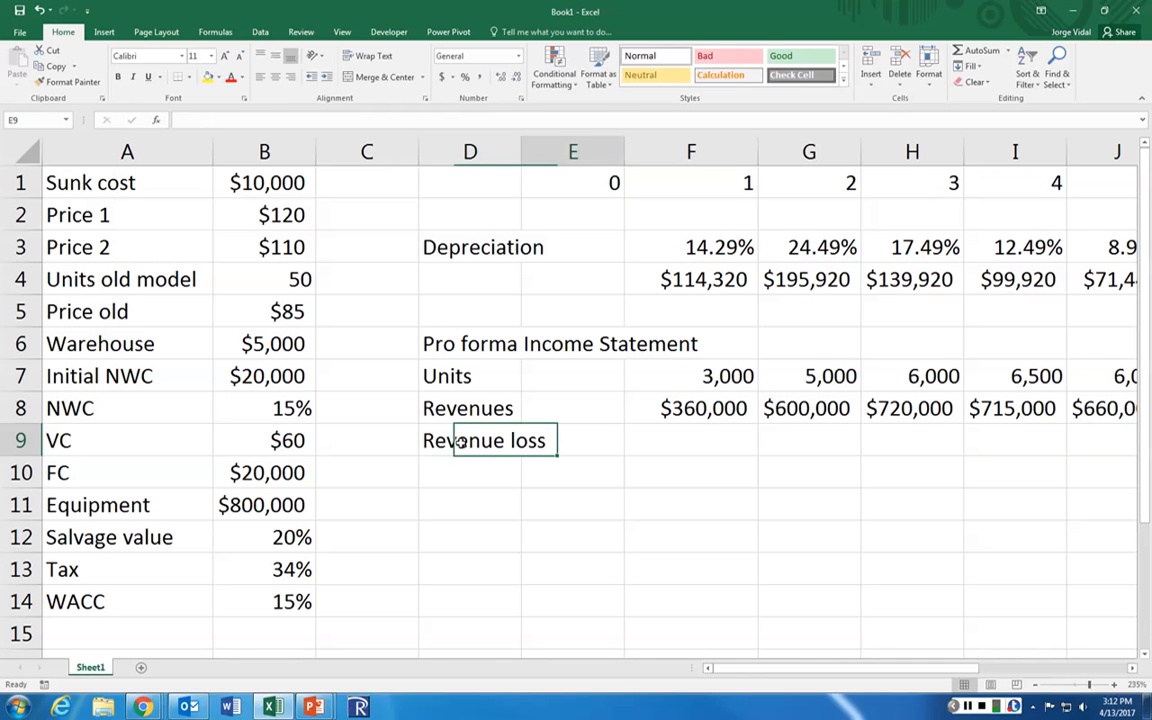
# Step: Calculate the period 1 revenue loss in F9 as =$B$5*$B$4, the old price times the old model units with absolute references
pyautogui.press('Tab')
pyautogui.press('Tab')
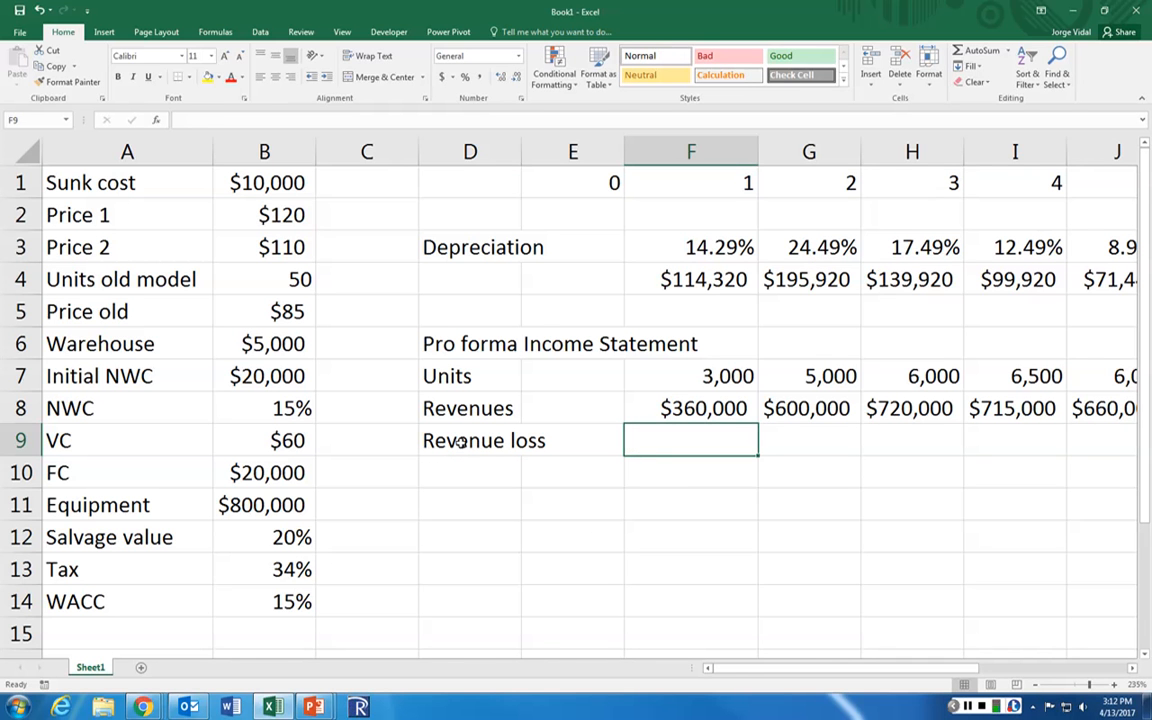
pyautogui.write('=')
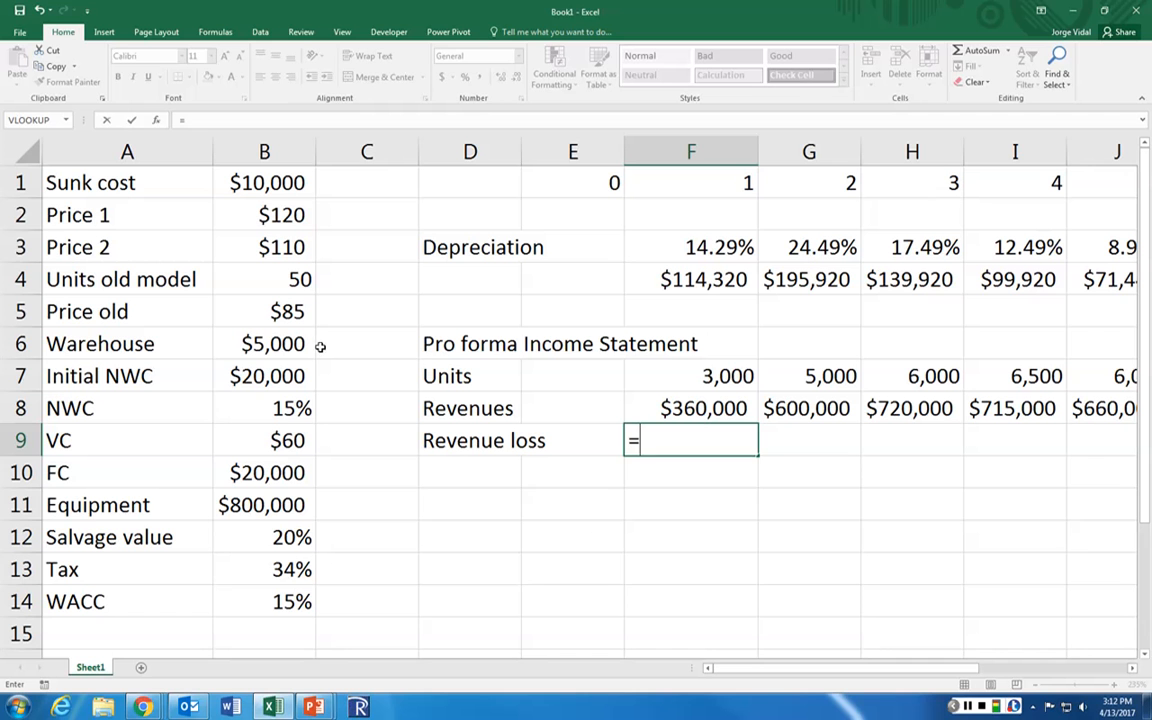
pyautogui.click(286, 312)
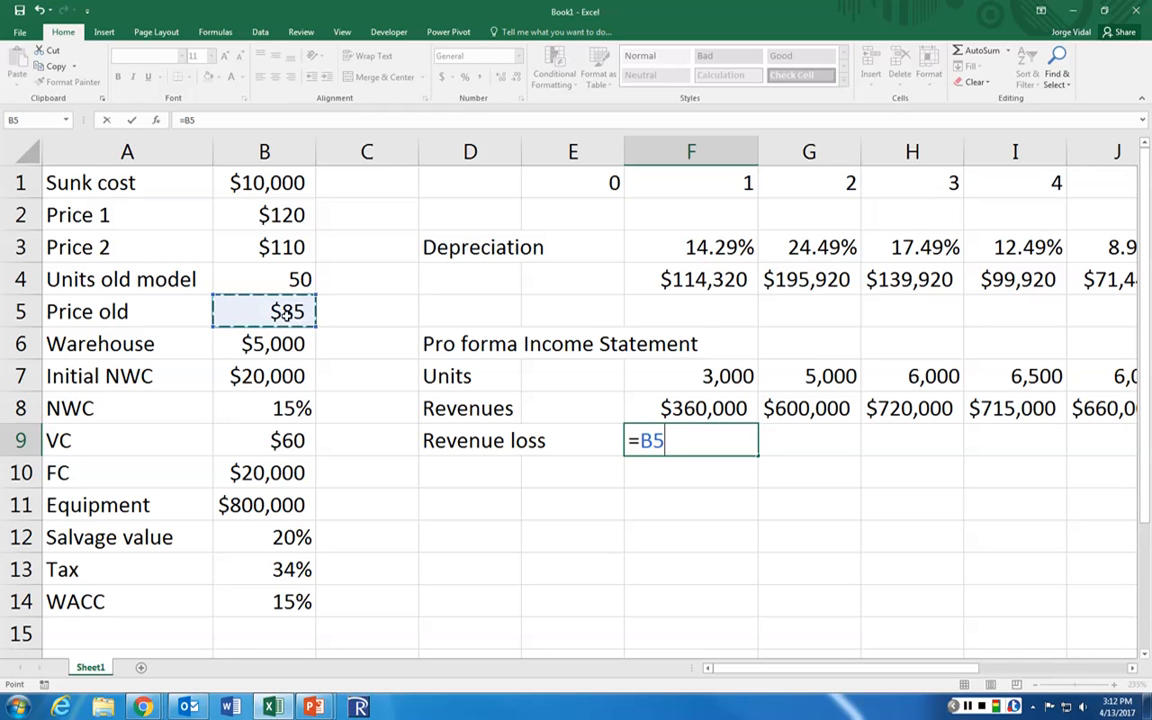
pyautogui.press('F4')
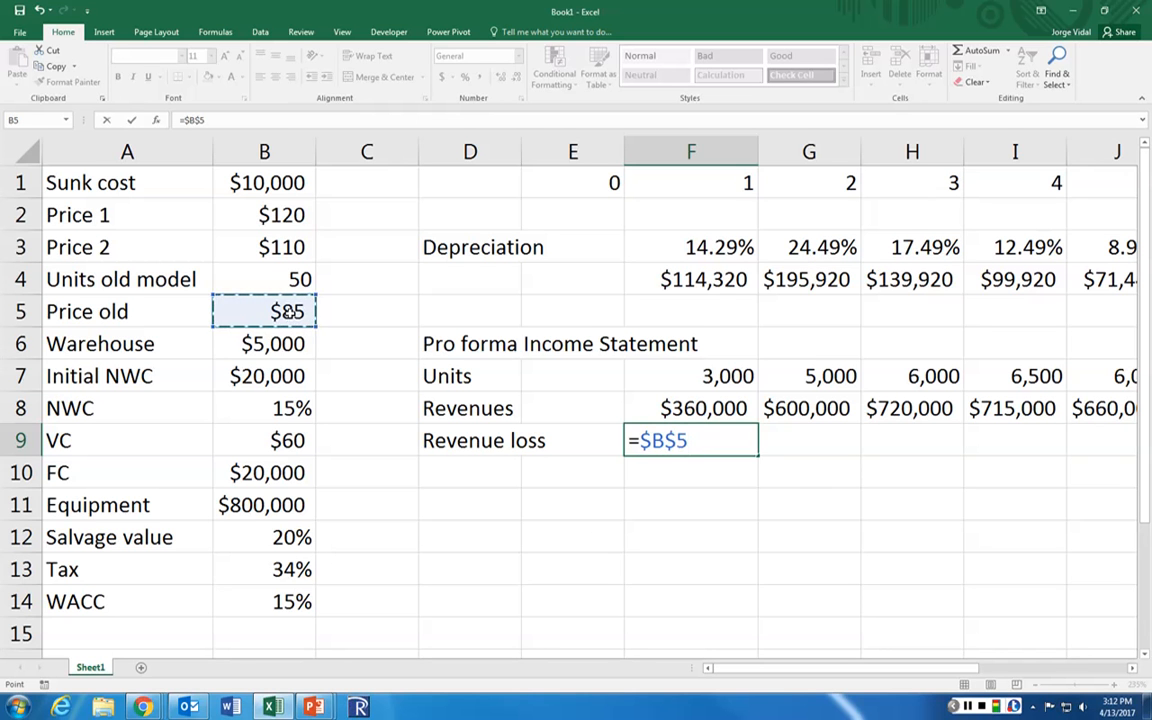
pyautogui.write('*')
pyautogui.click(293, 280)
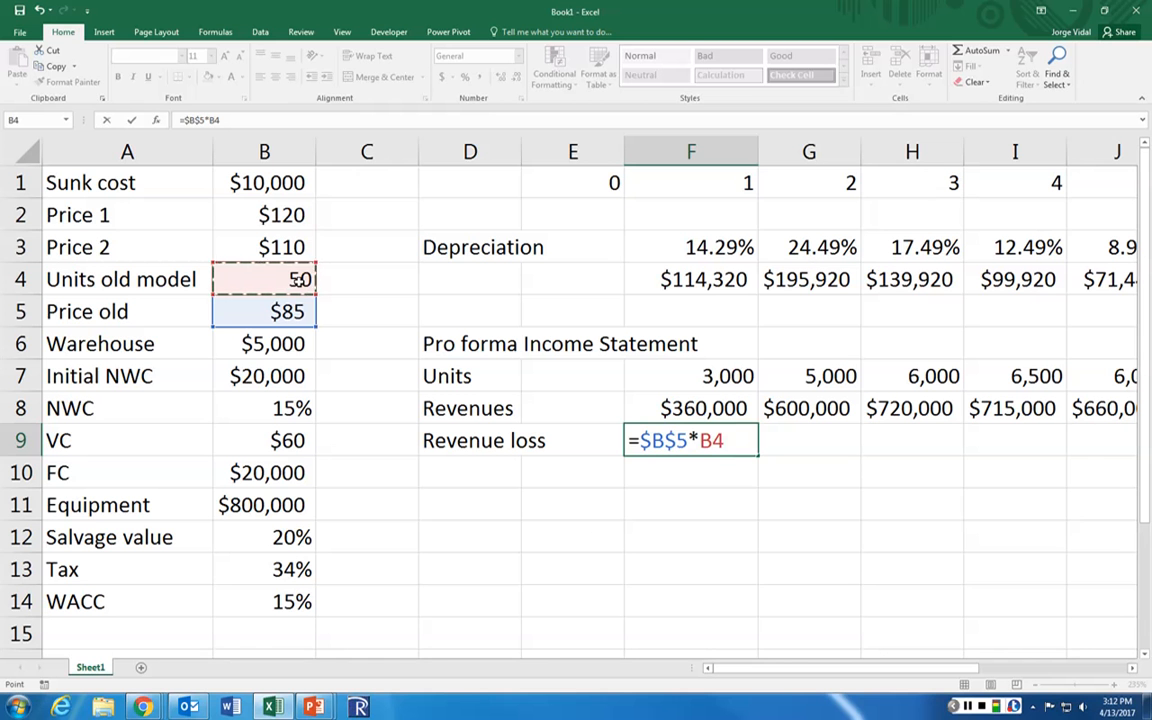
pyautogui.press('F4')
pyautogui.press('Return')
# Step: Copy the revenue loss formula from F9 across to periods 2 through 8 in G9:M9
pyautogui.press('Up')
pyautogui.hotkey('ctrl', 'c')
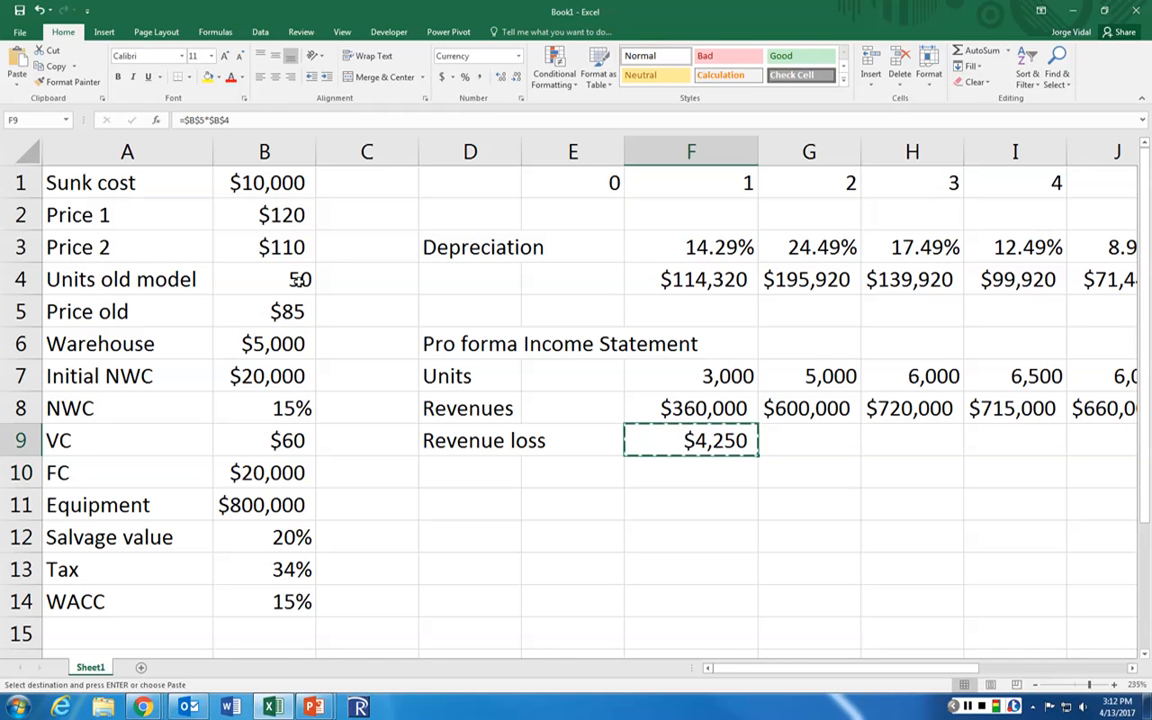
pyautogui.hotkey('shift', 'Right')
pyautogui.hotkey('shift', 'Right')
pyautogui.hotkey('shift', 'Right')
pyautogui.hotkey('shift', 'Right')
pyautogui.hotkey('shift', 'Right')
pyautogui.hotkey('shift', 'Right')
pyautogui.hotkey('shift', 'Right')
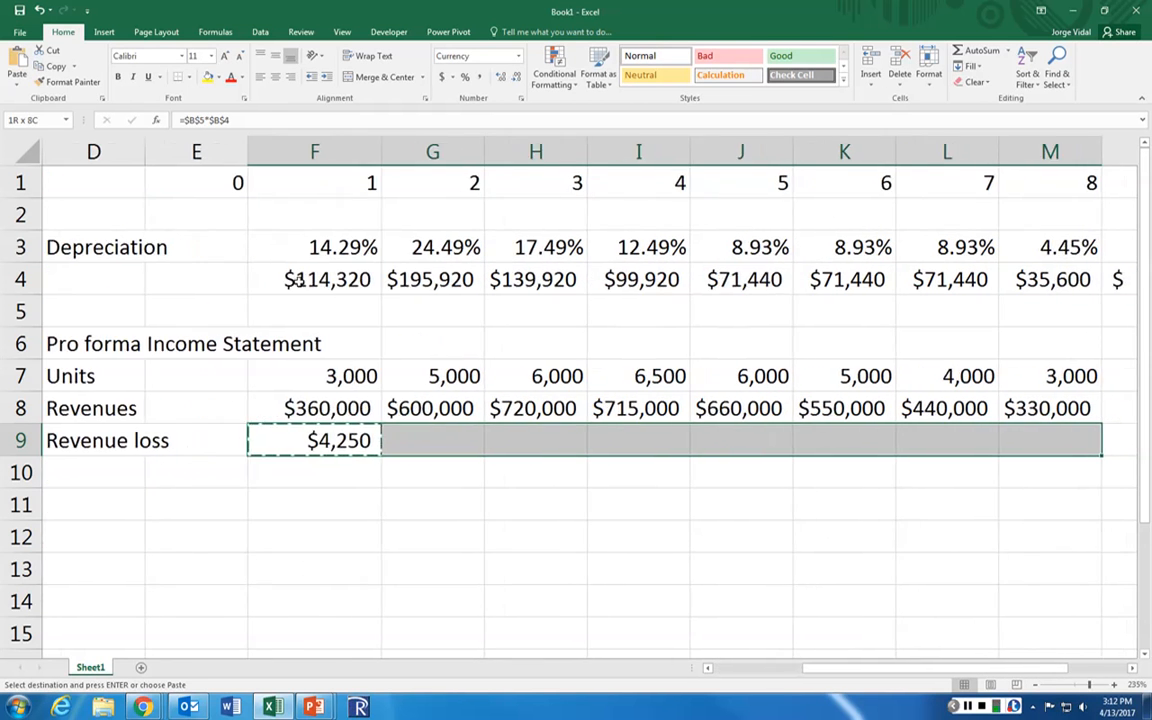
pyautogui.press('Return')
# Step: Enter the label "Warehouse" in D10, below Revenue loss
pyautogui.press('Left')
pyautogui.press('Left')
pyautogui.press('Left')
pyautogui.press('Left')
pyautogui.press('Left')
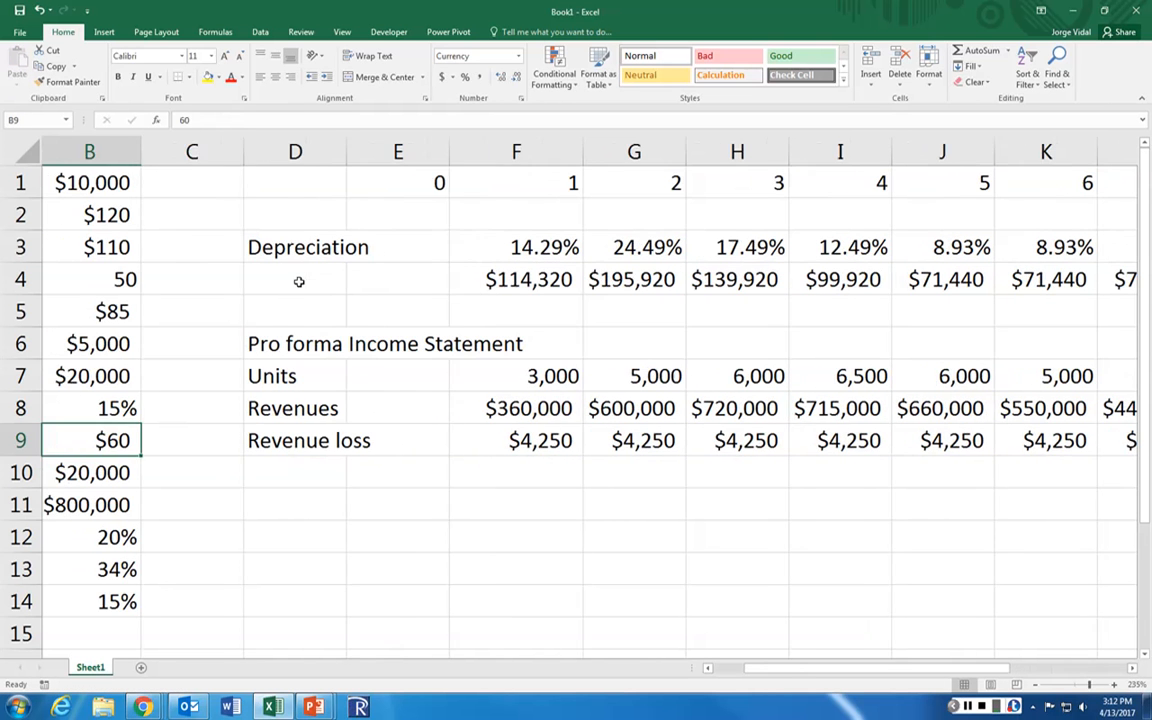
pyautogui.press('Right')
pyautogui.press('Right')
pyautogui.press('Right')
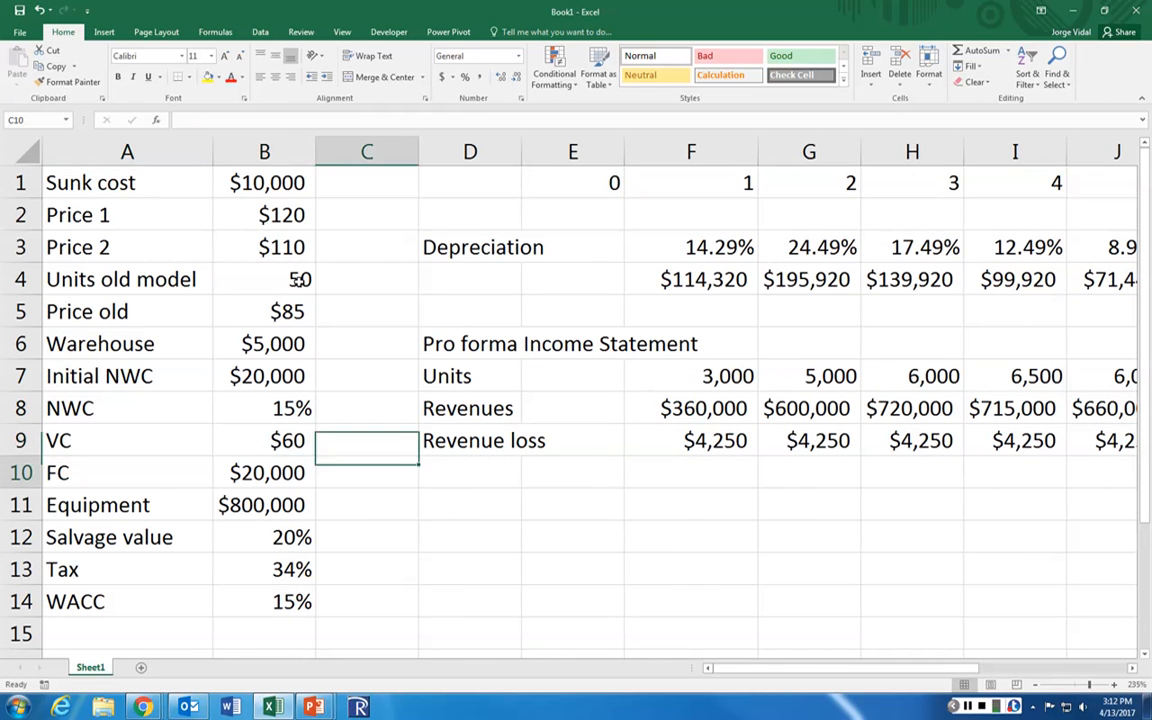
pyautogui.press('Down')
pyautogui.write('Warehouse')
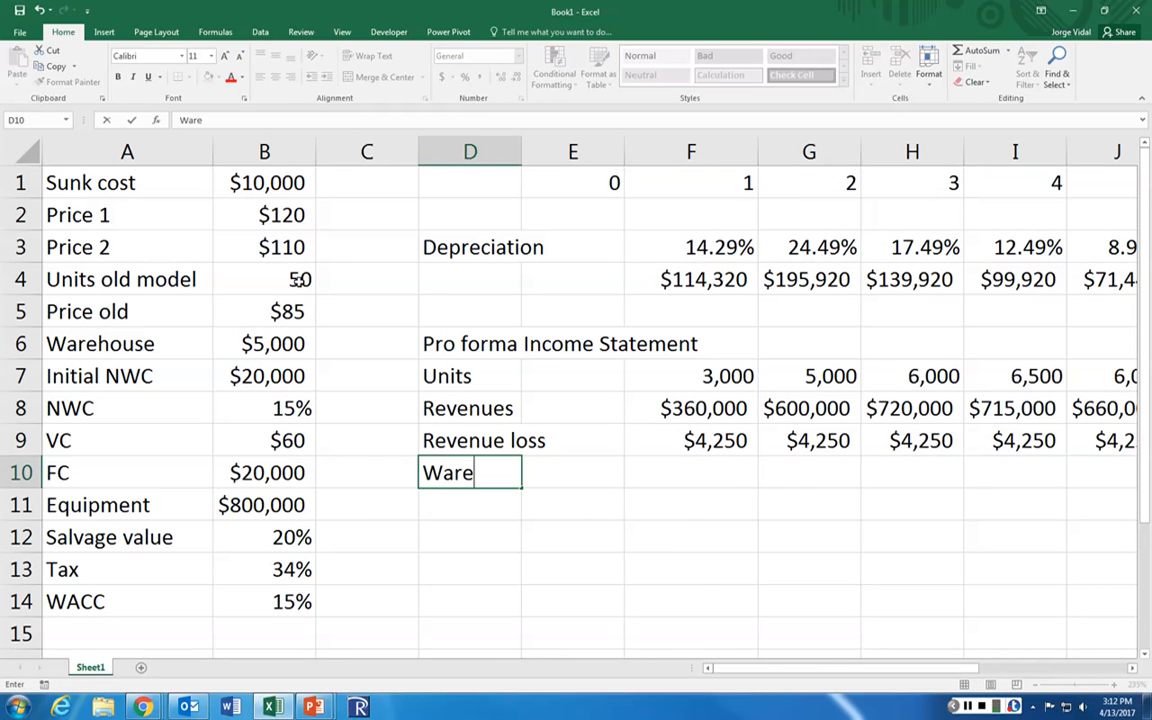
# Step: Link the period 1 warehouse amount in F10 to the Warehouse assumption with =$B$6
pyautogui.press('Right')
pyautogui.press('Right')
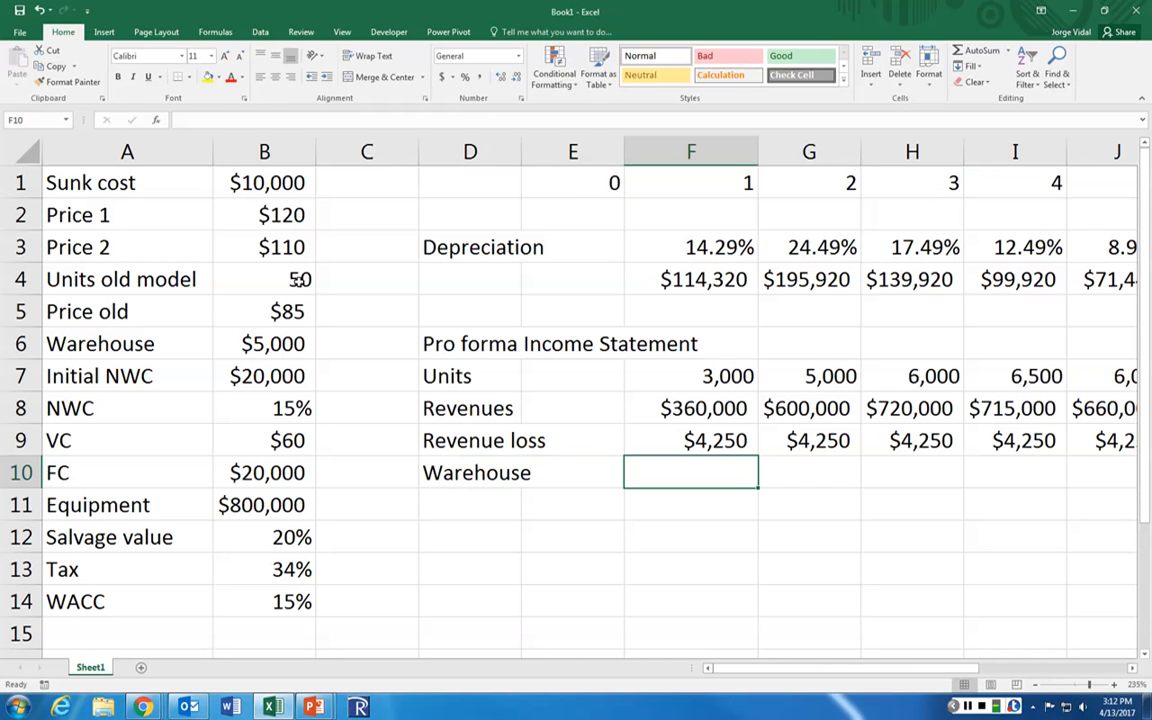
pyautogui.write('=')
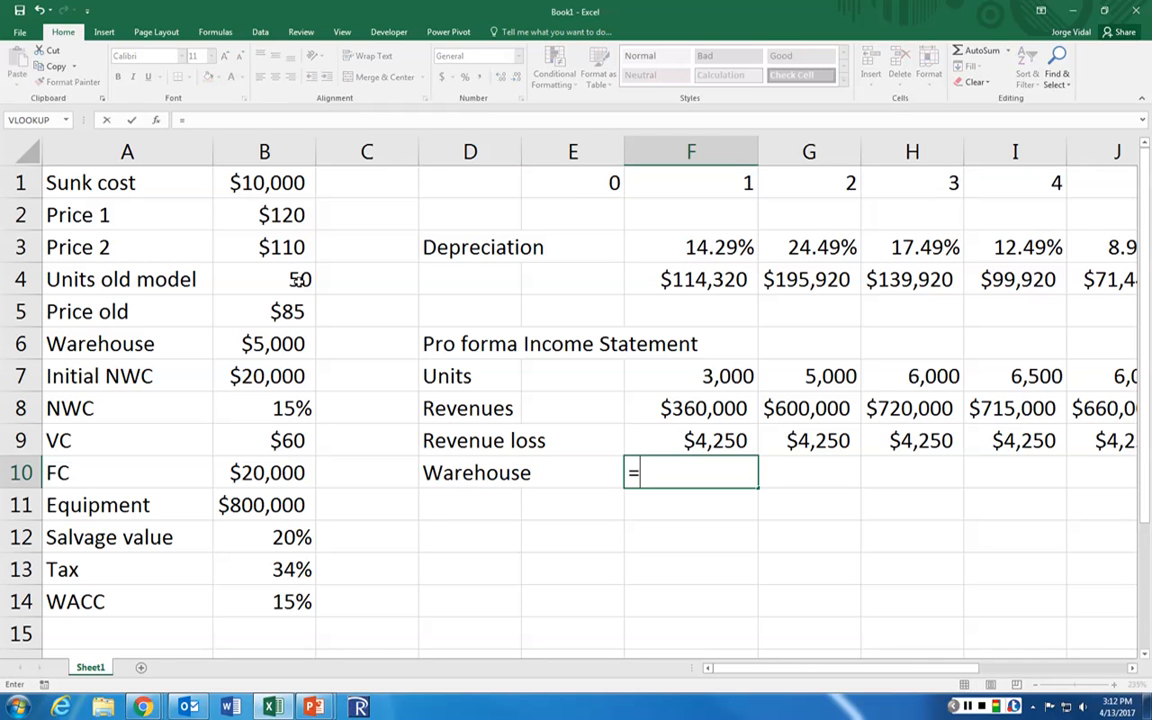
pyautogui.click(264, 346)
pyautogui.press('F4')
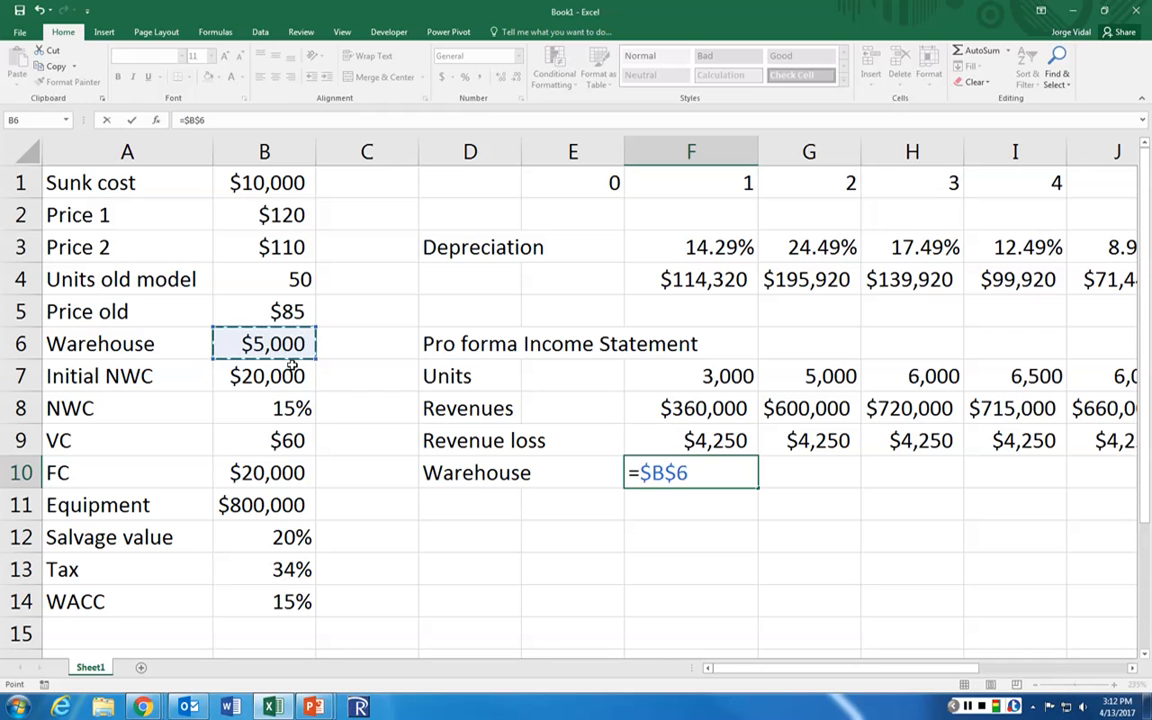
pyautogui.press('Return')
# Step: Copy the warehouse formula from F10 across to periods 2 through 8 in G10:M10
pyautogui.press('Up')
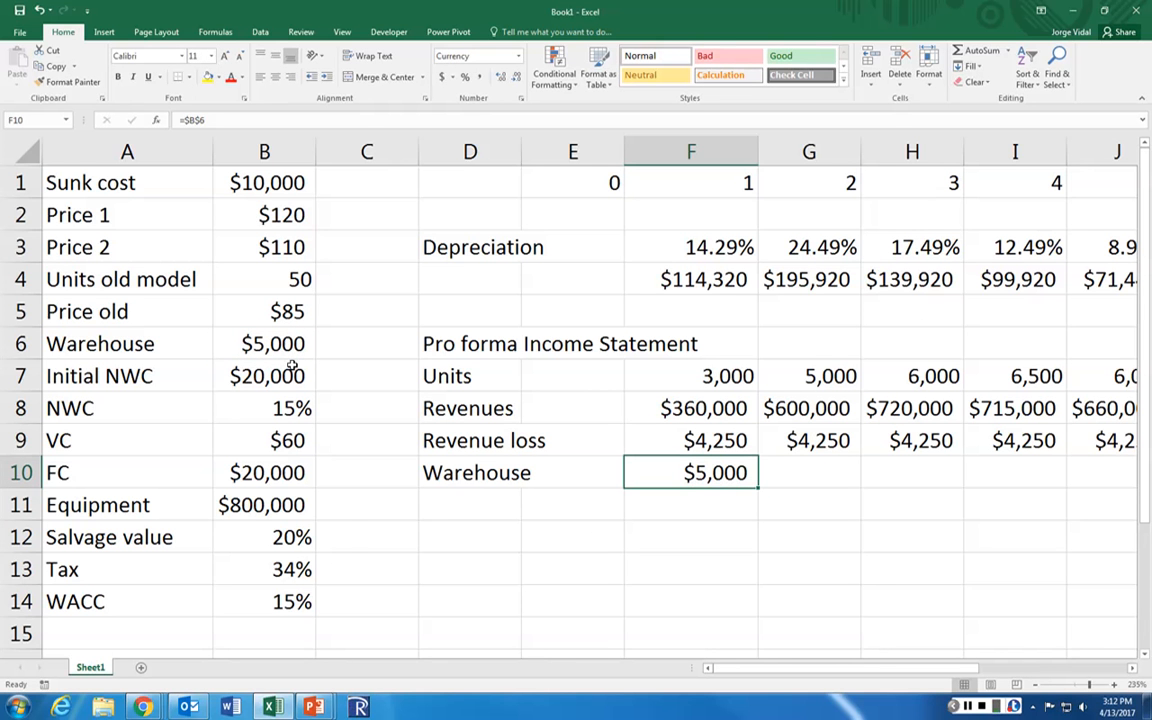
pyautogui.hotkey('ctrl', 'c')
pyautogui.hotkey('shift', 'Right')
pyautogui.hotkey('shift', 'Right')
pyautogui.hotkey('shift', 'Right')
pyautogui.hotkey('shift', 'Right')
pyautogui.hotkey('shift', 'Right')
pyautogui.hotkey('shift', 'Right')
pyautogui.hotkey('shift', 'Right')
pyautogui.hotkey('shift', 'Right')
pyautogui.hotkey('shift', 'Right')
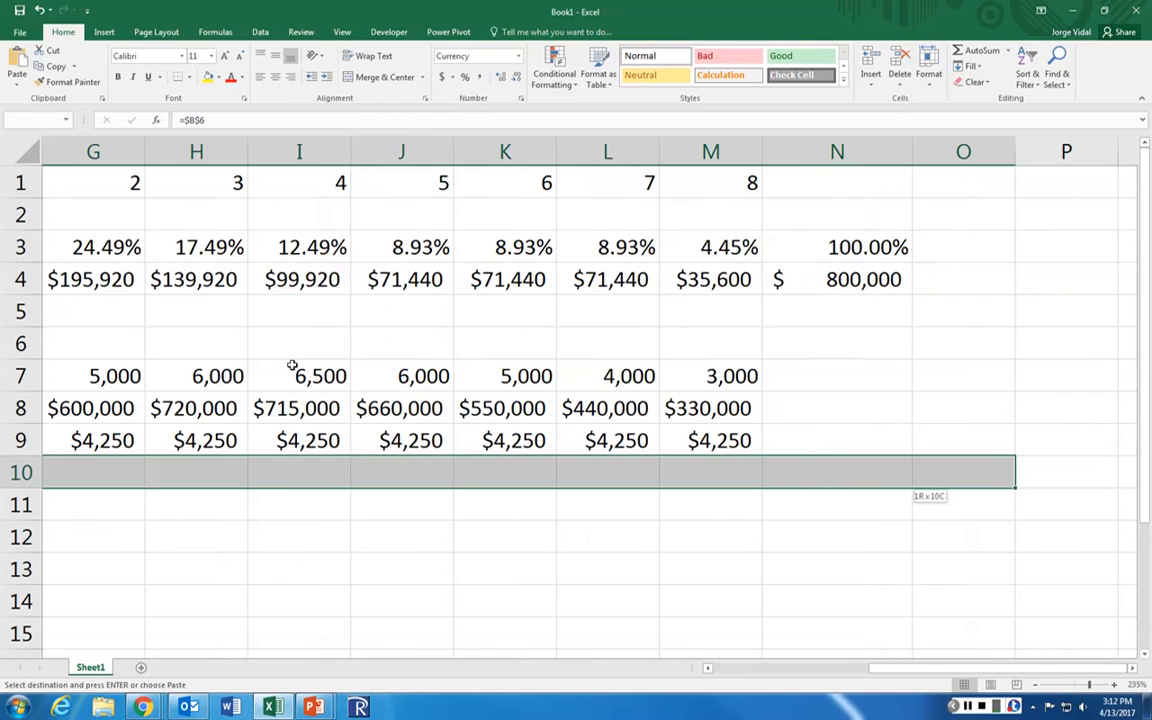
pyautogui.hotkey('shift', 'Left')
pyautogui.hotkey('shift', 'Left')
pyautogui.hotkey('shift', 'Left')
pyautogui.hotkey('shift', 'Right')
pyautogui.press('Return')
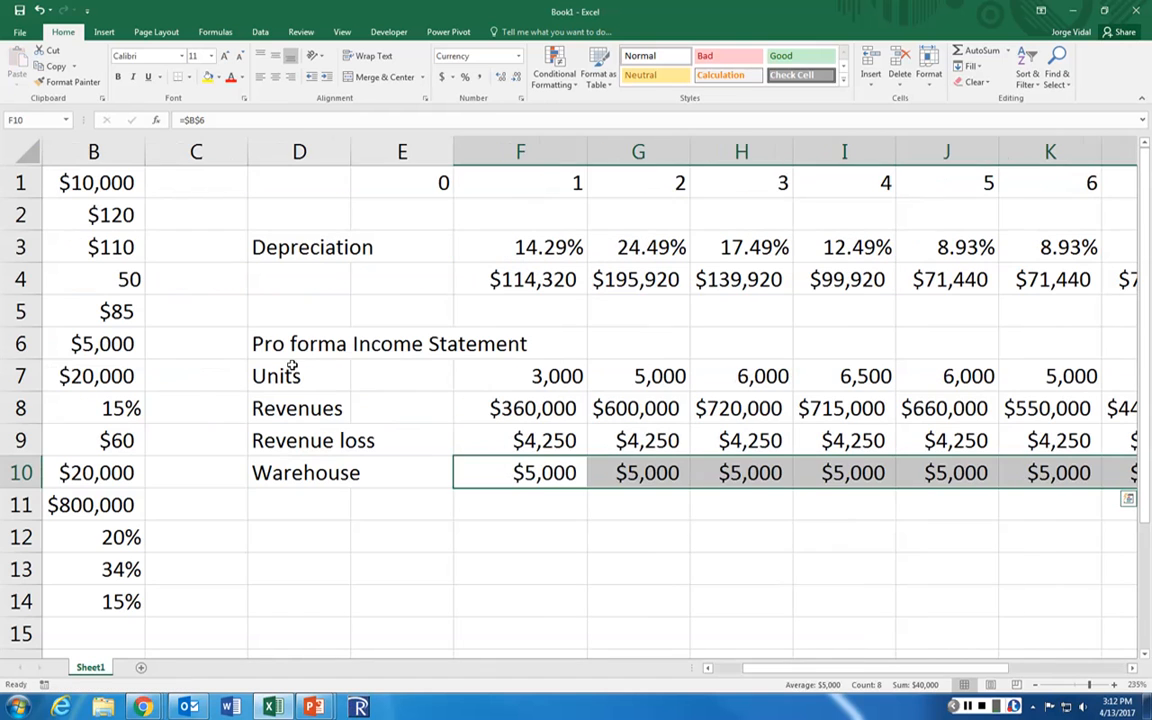
# Step: Zoom the sheet out to 175% and widen columns G through M slightly so their dollar amounts fit
pyautogui.click(327, 440)
pyautogui.scroll(-2, 330, 430)
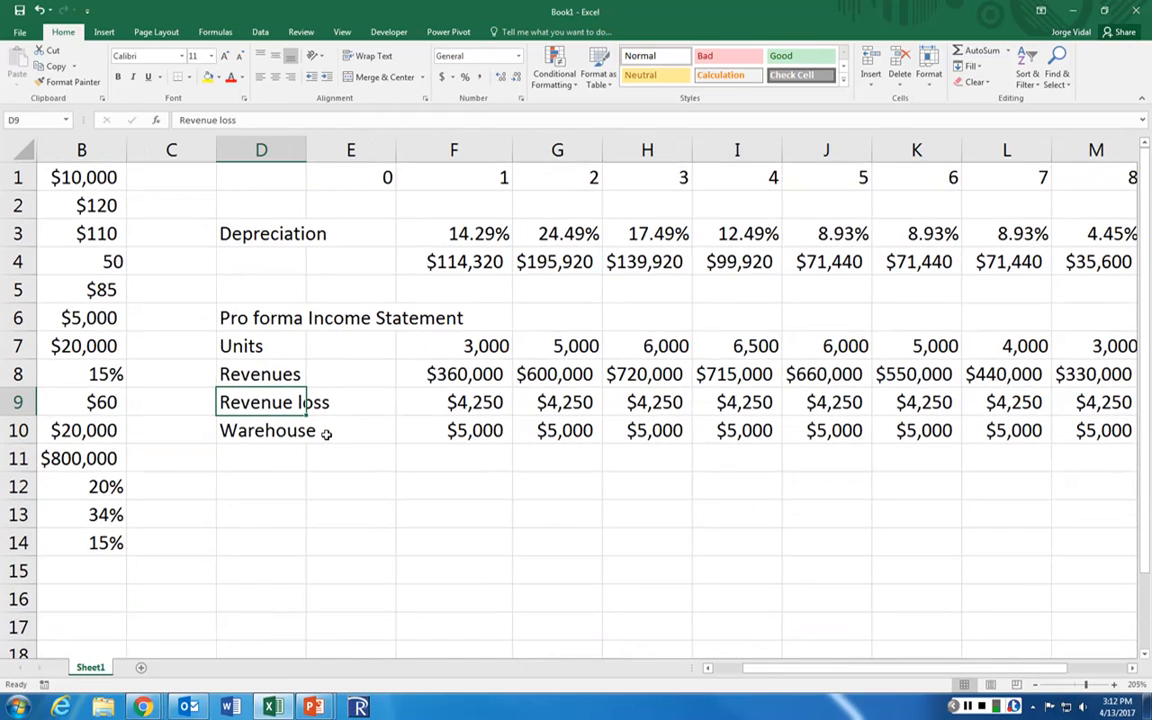
pyautogui.press('Left')
pyautogui.press('Left')
pyautogui.press('Left')
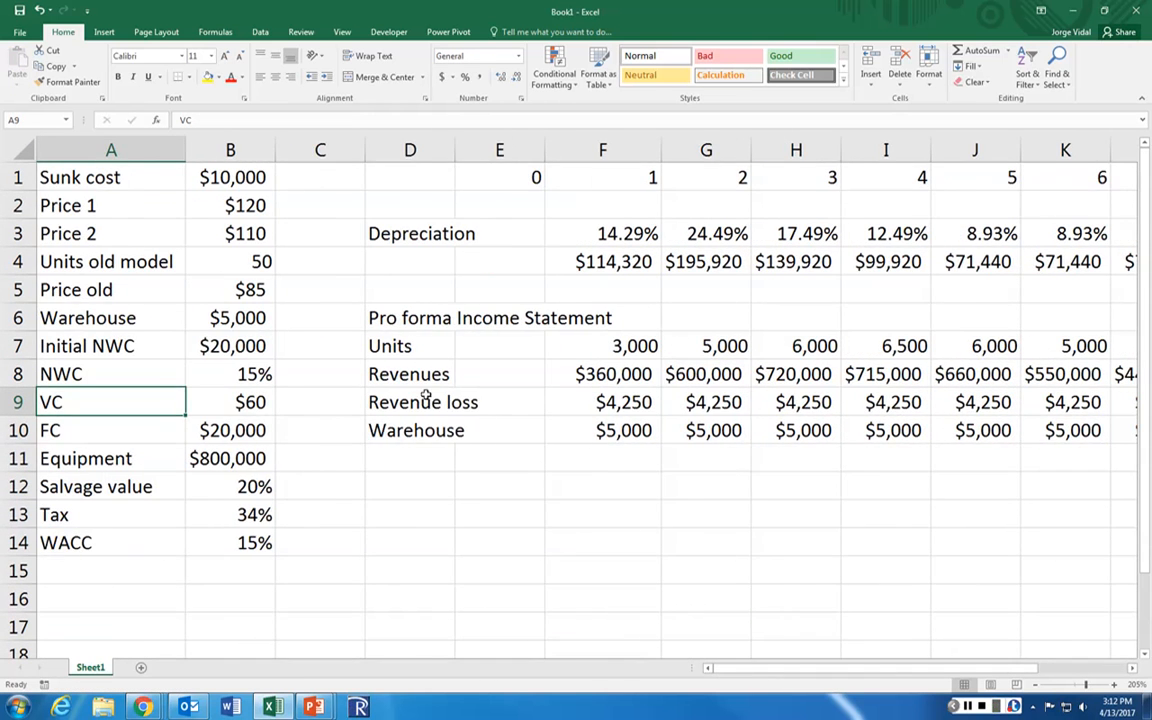
pyautogui.scroll(-2, 425, 395)
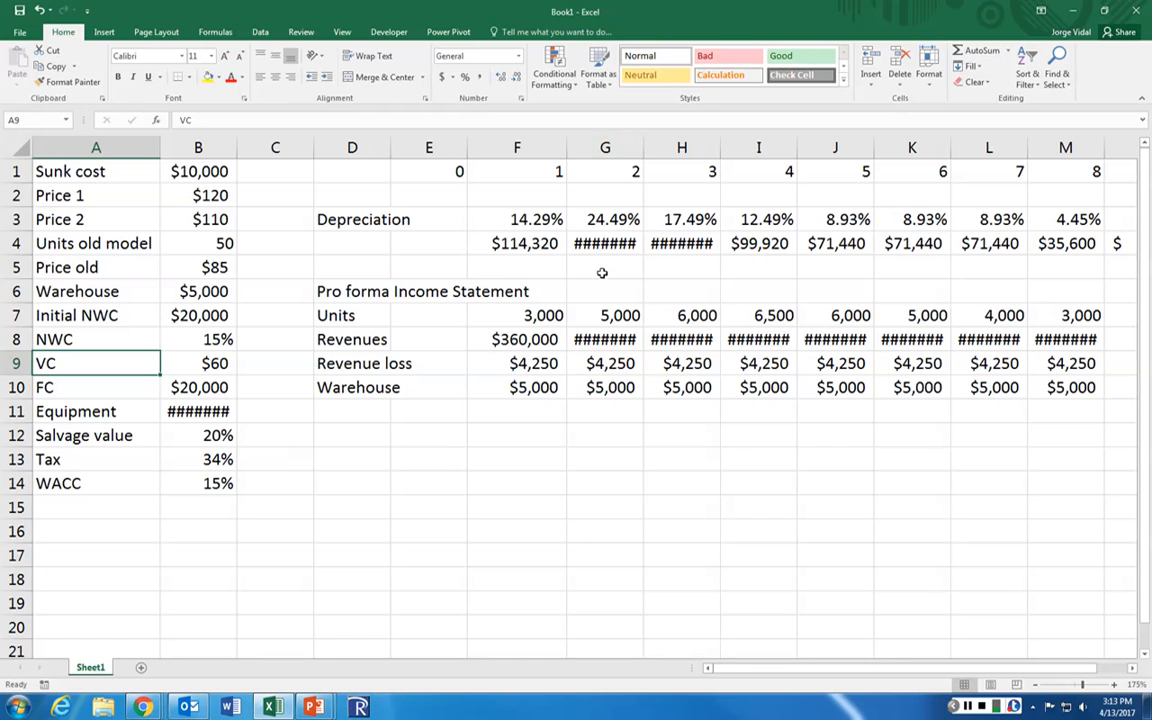
pyautogui.moveTo(608, 148); pyautogui.dragTo(1075, 148)
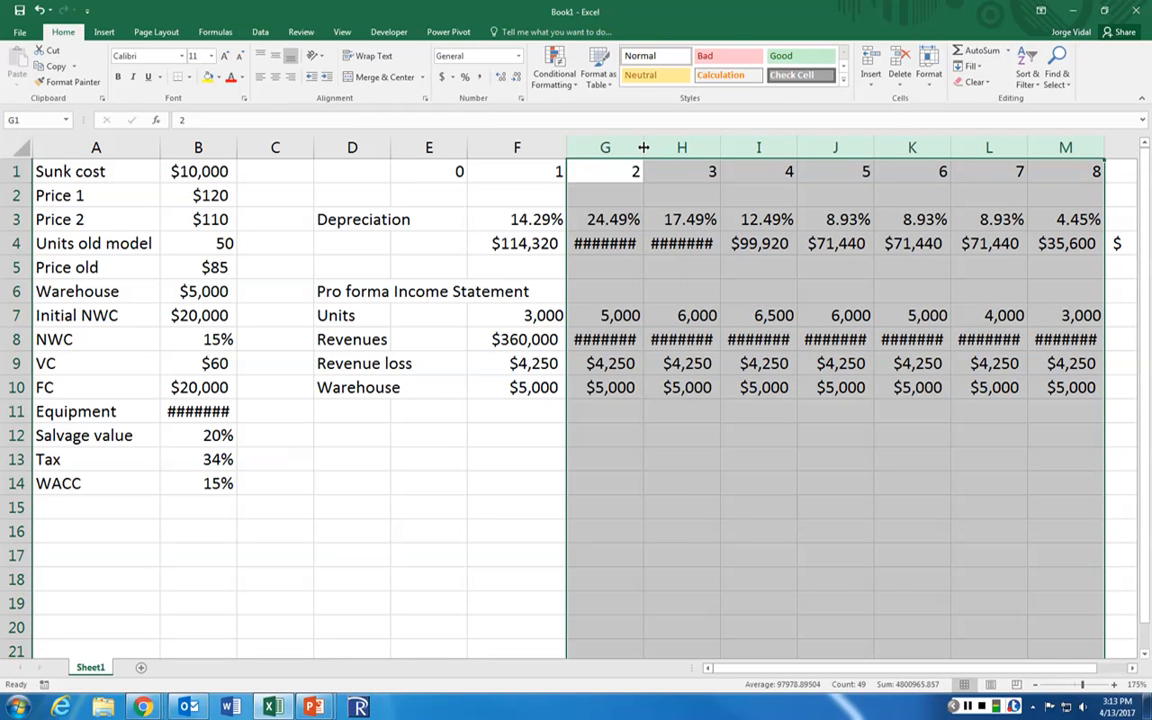
pyautogui.moveTo(643, 147); pyautogui.dragTo(648, 147)
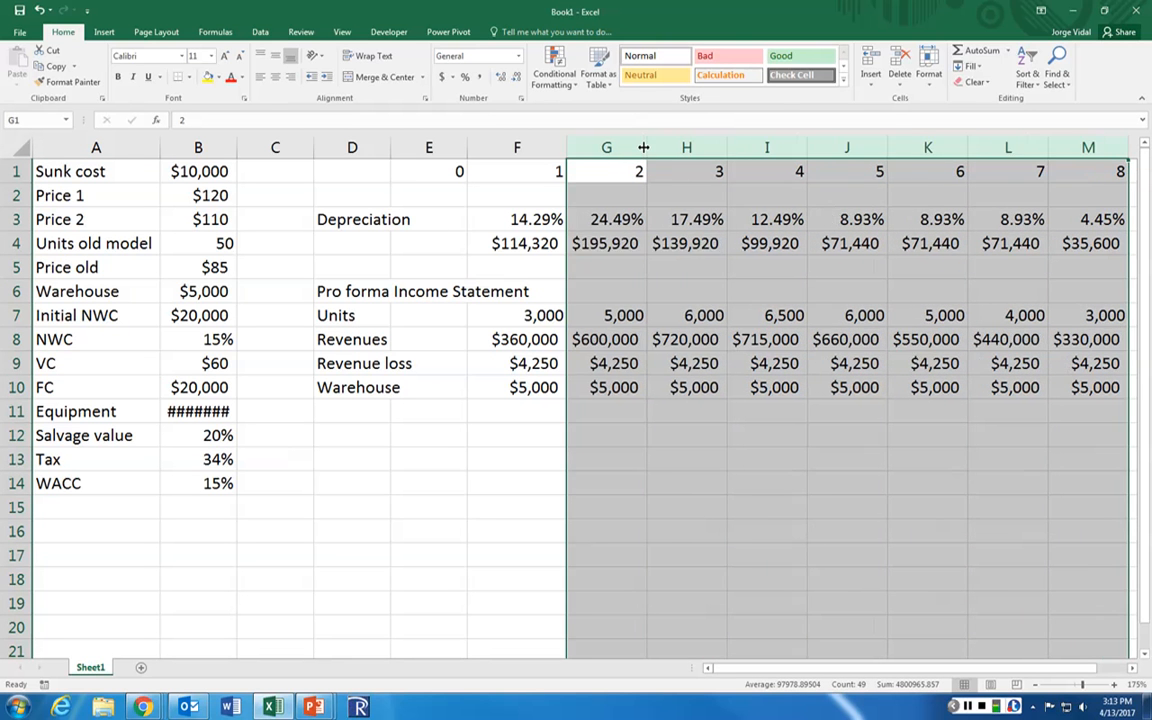
# Step: Enter the label "Net Revenue" in D11, below Warehouse
pyautogui.click(363, 415)
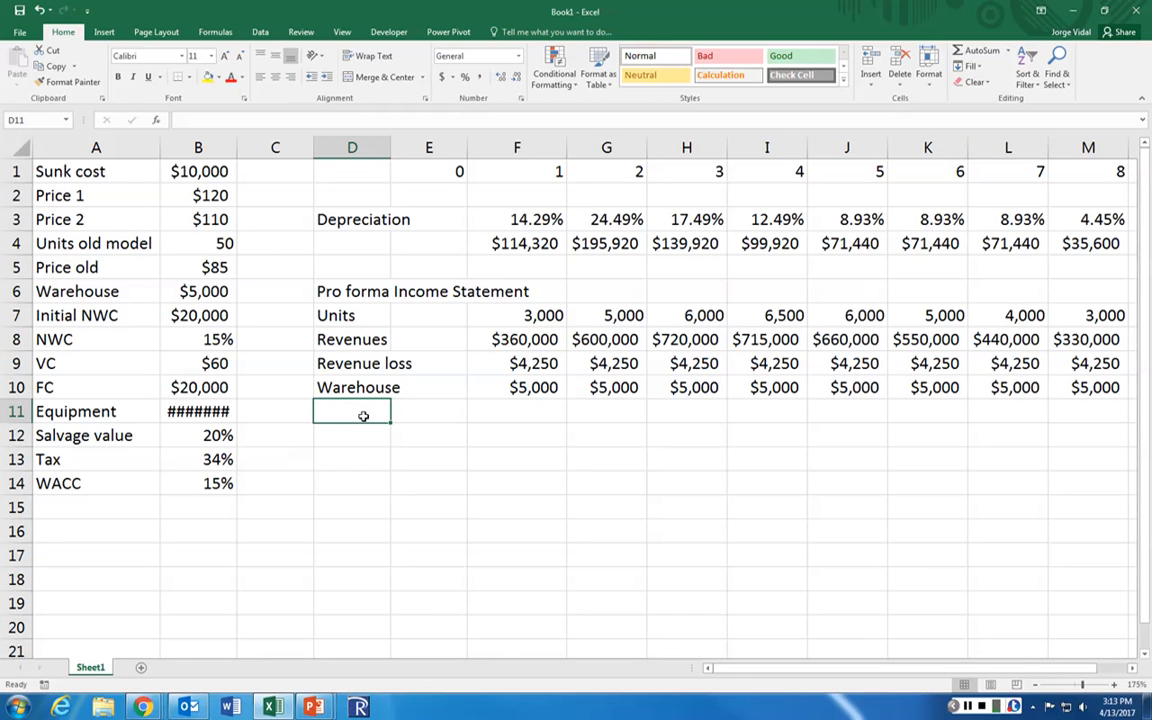
pyautogui.write('Net Rev')
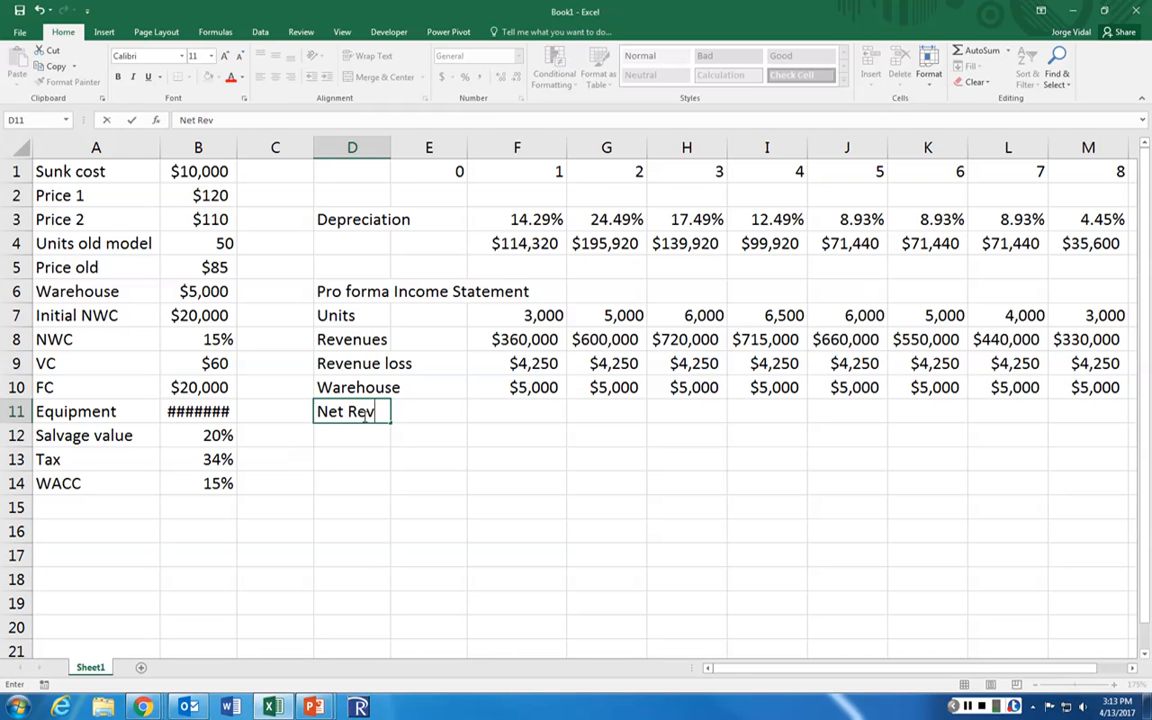
pyautogui.write('enue')
# Step: Calculate the period 1 net revenue in F11 as =F8-F9-F10, revenues less revenue loss and warehouse
pyautogui.press('Tab')
pyautogui.press('Tab')
pyautogui.write('=')
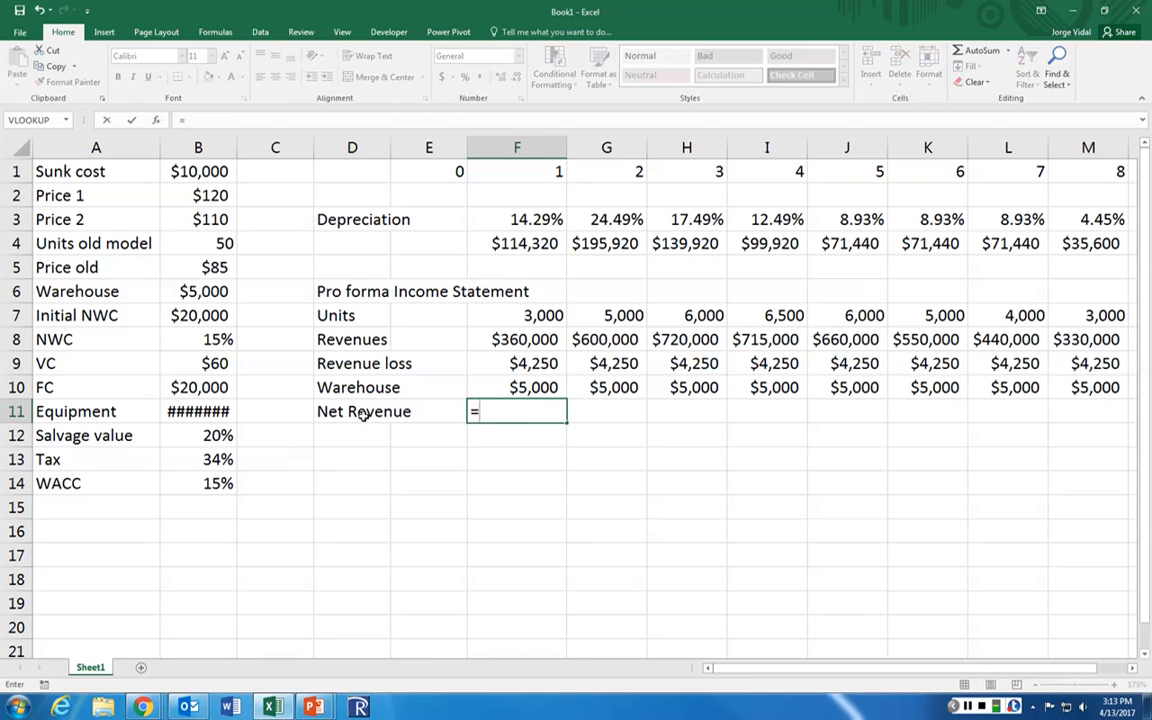
pyautogui.press('Up')
pyautogui.press('Up')
pyautogui.press('Up')
pyautogui.write('-')
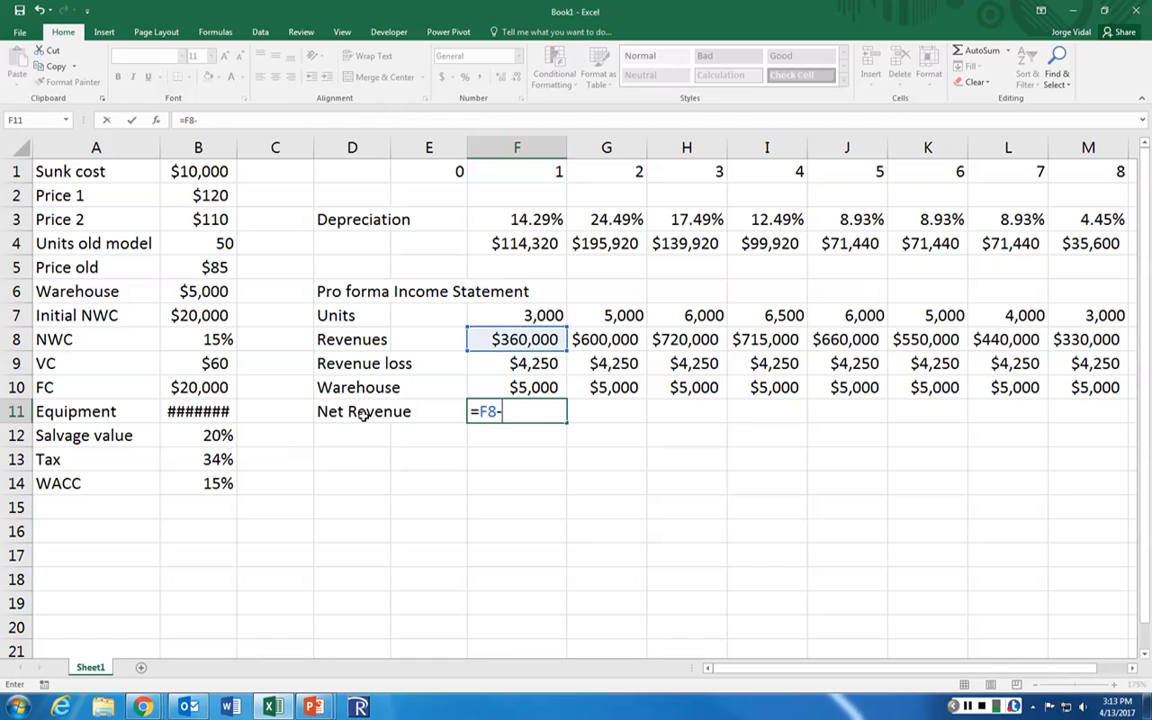
pyautogui.press('Up')
pyautogui.press('Up')
pyautogui.write('-')
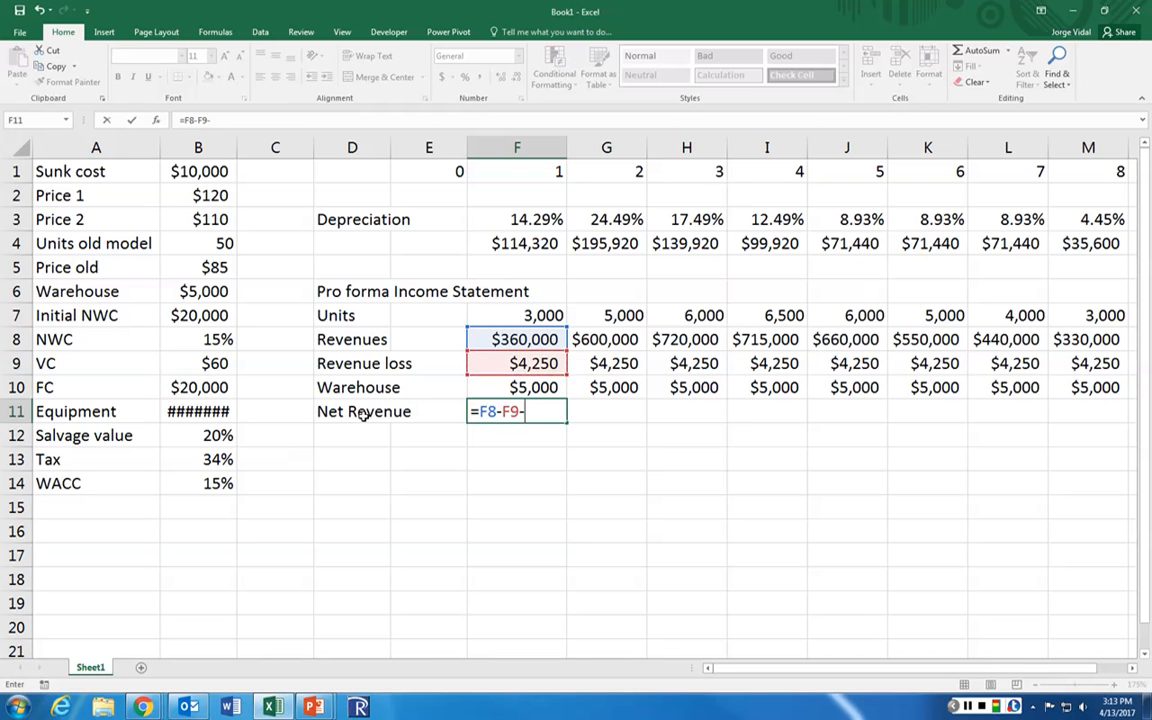
pyautogui.press('Up')
pyautogui.press('Return')
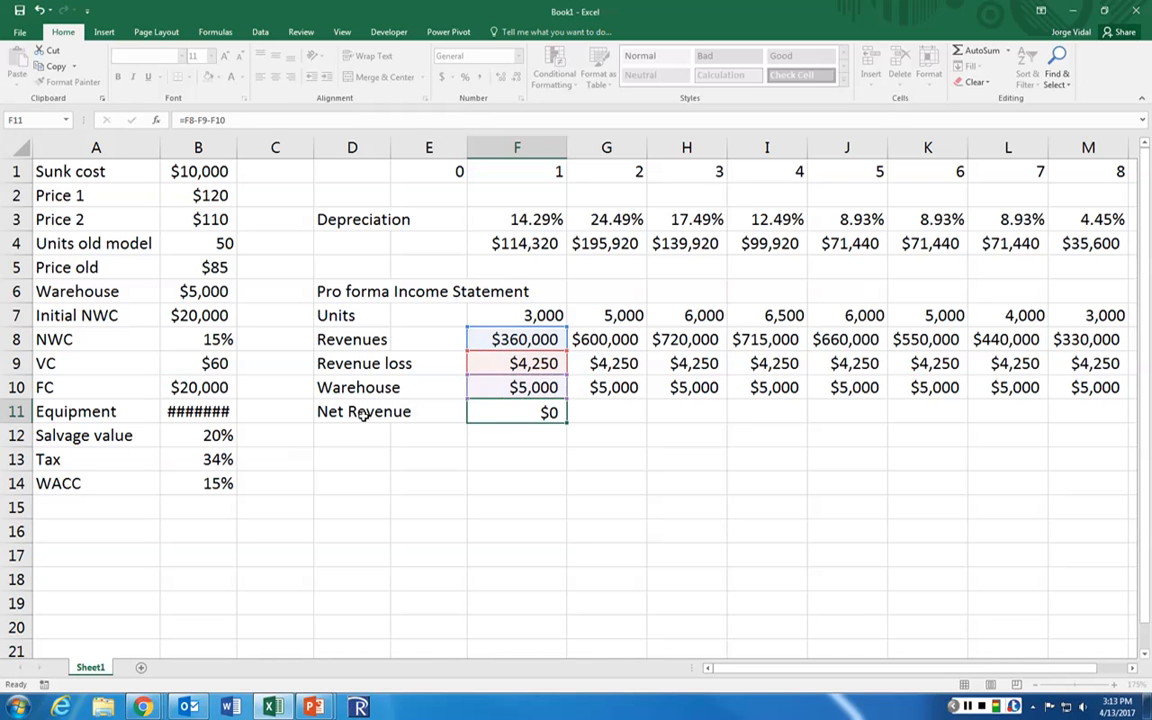
# Step: Copy the net revenue formula from F11 across to periods 2 through 8 in G11:M11
pyautogui.press('Up')
pyautogui.hotkey('ctrl', 'c')
pyautogui.hotkey('shift', 'Right')
pyautogui.hotkey('shift', 'Right')
pyautogui.hotkey('shift', 'Right')
pyautogui.hotkey('shift', 'Right')
pyautogui.hotkey('shift', 'Right')
pyautogui.hotkey('shift', 'Right')
pyautogui.hotkey('shift', 'Right')
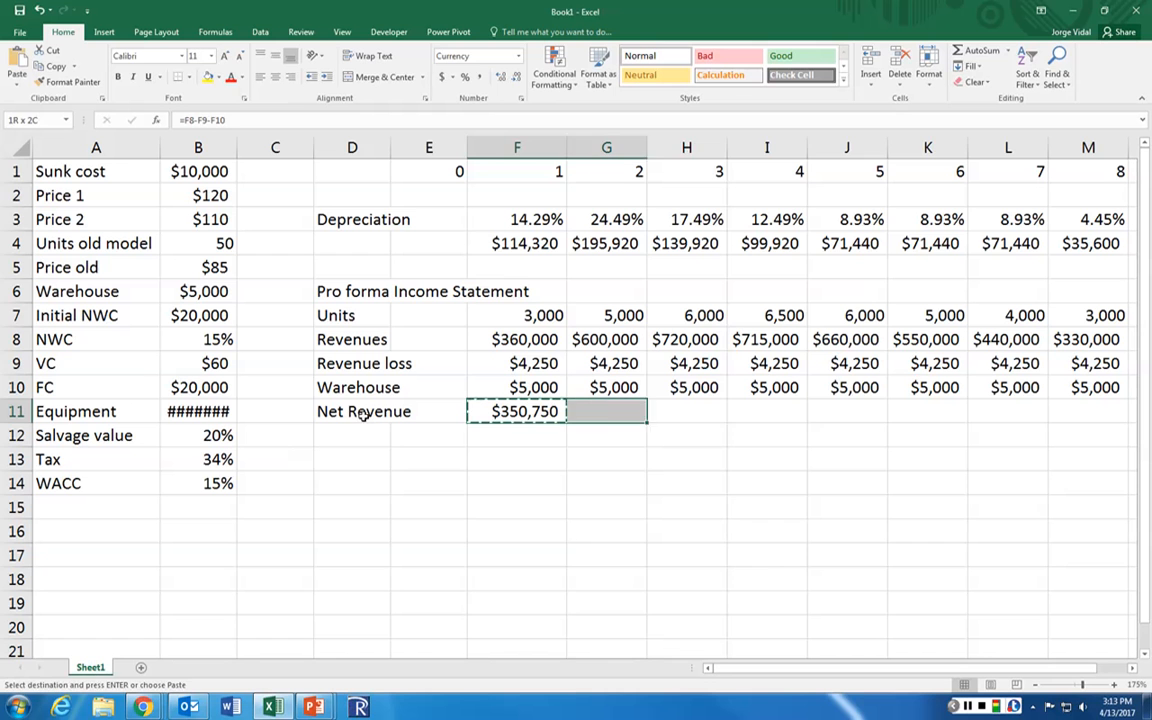
pyautogui.press('Return')
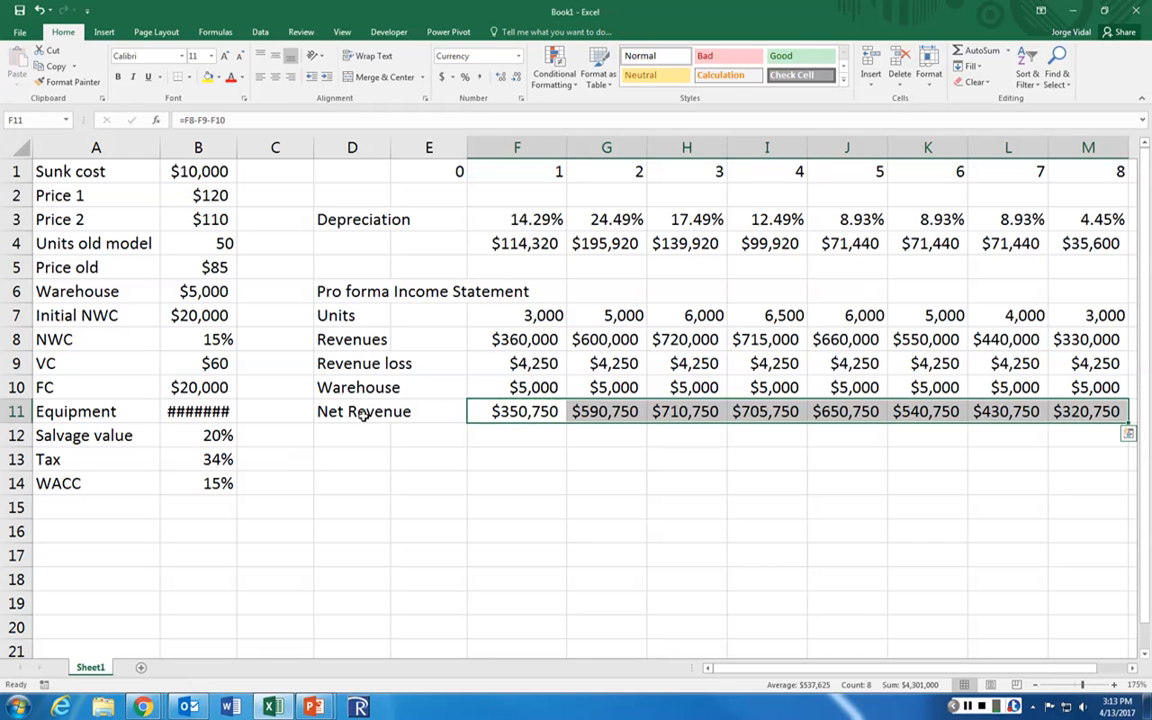
# Step: Enter the label "VC" in D12, below Net Revenue
pyautogui.click(363, 416)
pyautogui.press('Down')
pyautogui.write('VC')
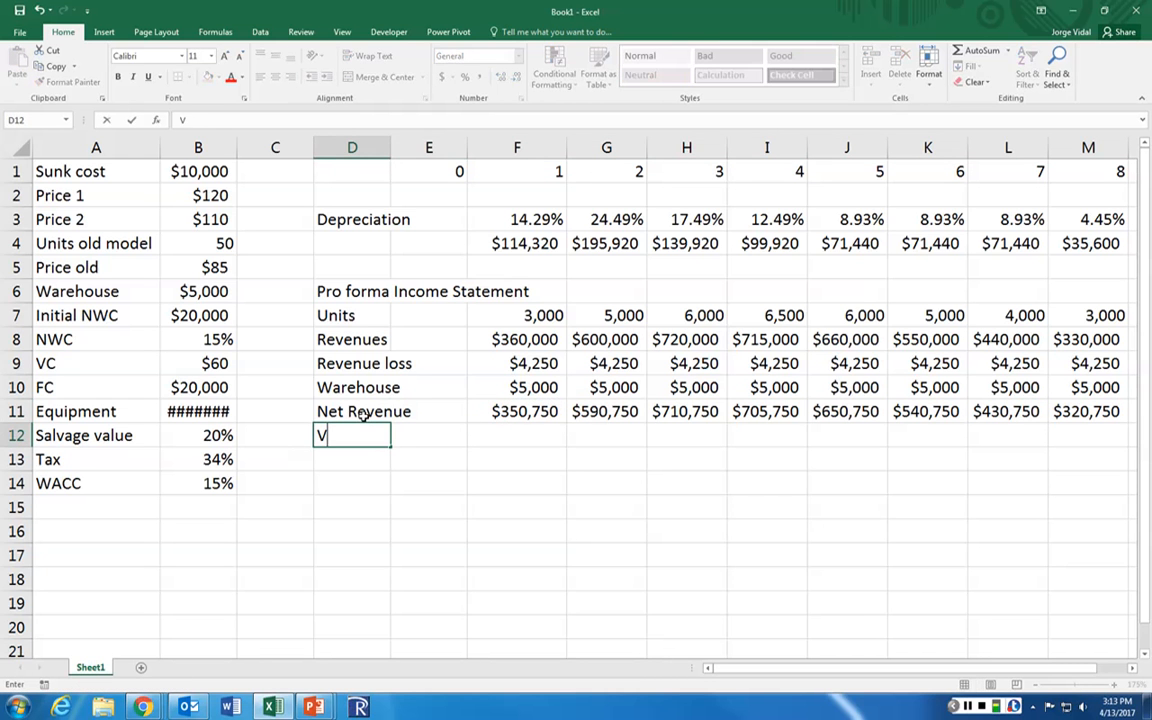
# Step: Calculate the period 1 variable cost in F12 as =F7*$B$9, units times the fixed reference to the VC assumption
pyautogui.press('Tab')
pyautogui.press('Tab')
pyautogui.write('=')
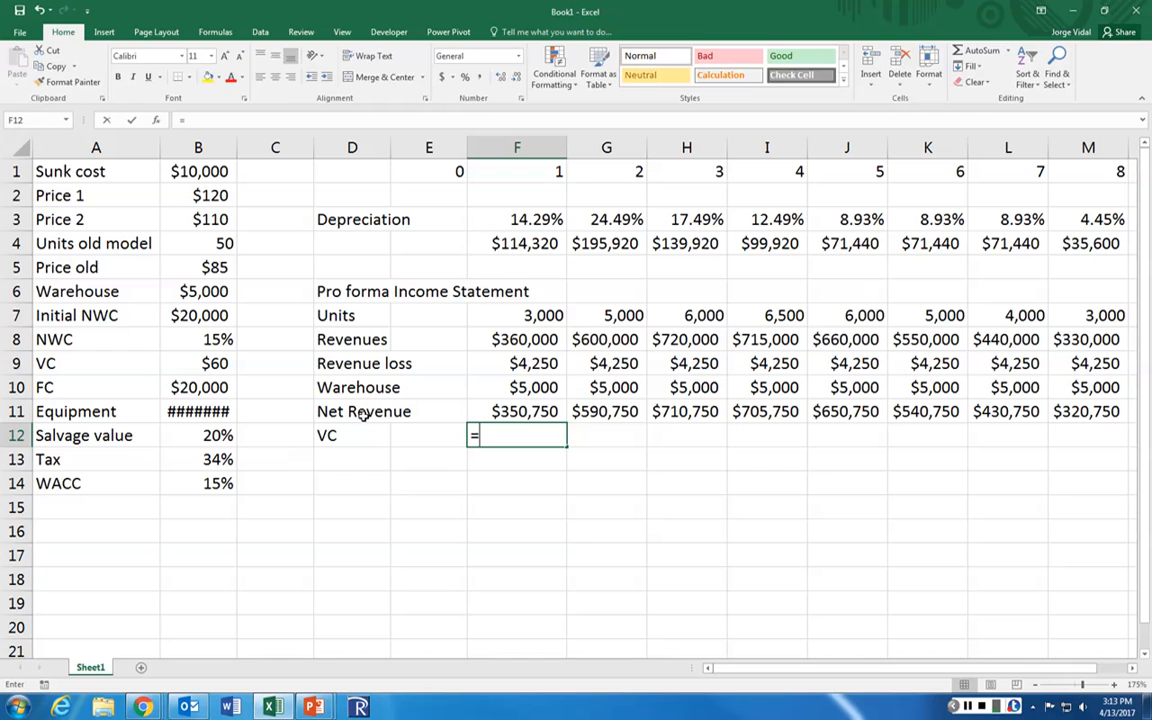
pyautogui.click(531, 315)
pyautogui.write('*')
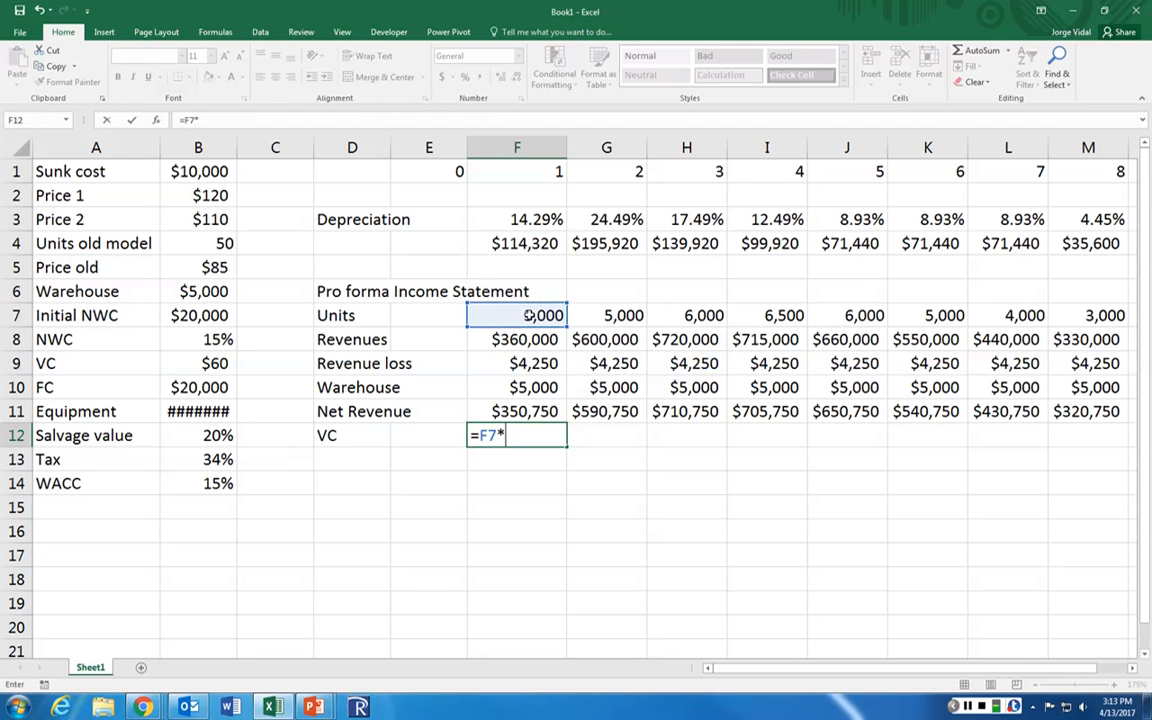
pyautogui.click(188, 361)
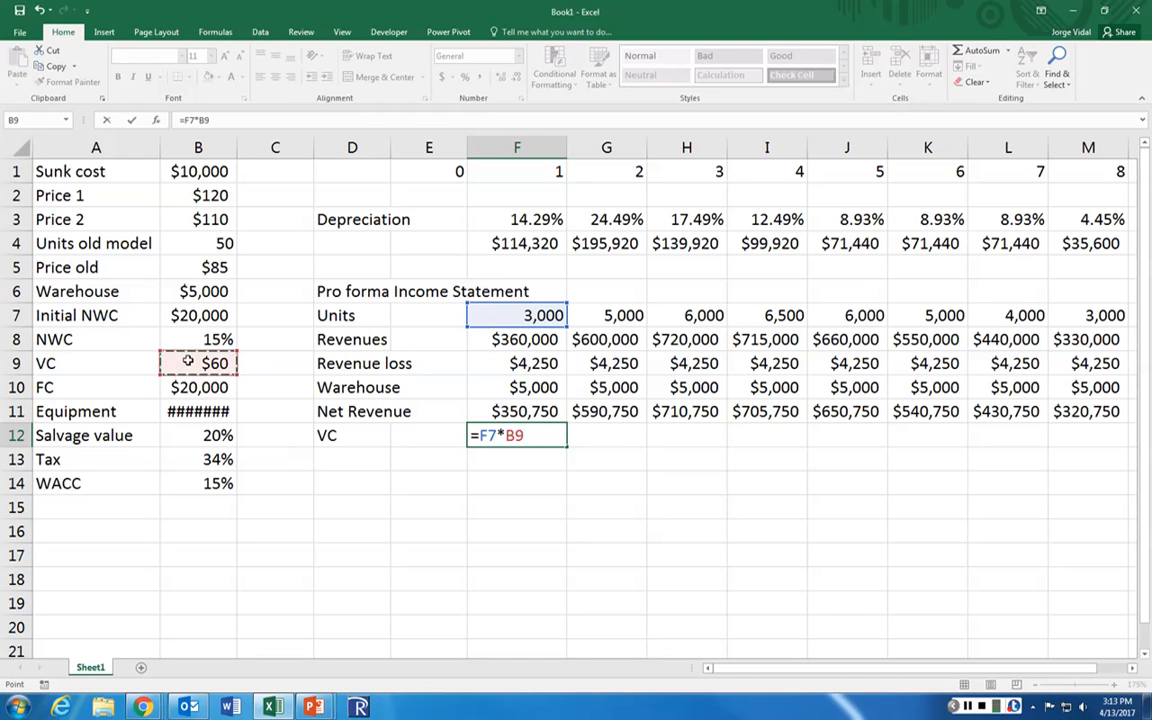
pyautogui.press('F4')
pyautogui.hotkey('ctrl', 'Return')
# Step: Copy the variable cost formula from F12 across to periods 2 through 8 in G12:M12
pyautogui.hotkey('ctrl', 'c')
pyautogui.hotkey('shift', 'Right')
pyautogui.hotkey('shift', 'Right')
pyautogui.hotkey('shift', 'Right')
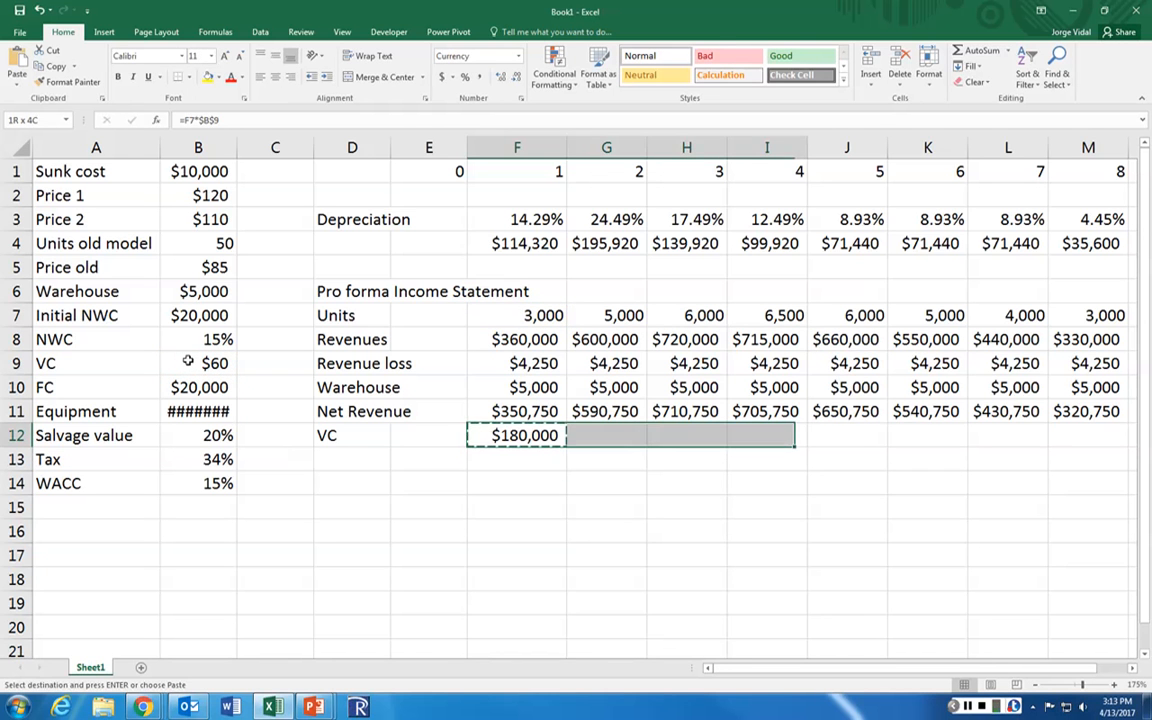
pyautogui.hotkey('shift', 'Right')
pyautogui.hotkey('shift', 'Right')
pyautogui.hotkey('shift', 'Right')
pyautogui.hotkey('shift', 'Right')
pyautogui.press('Return')
pyautogui.press('Left')
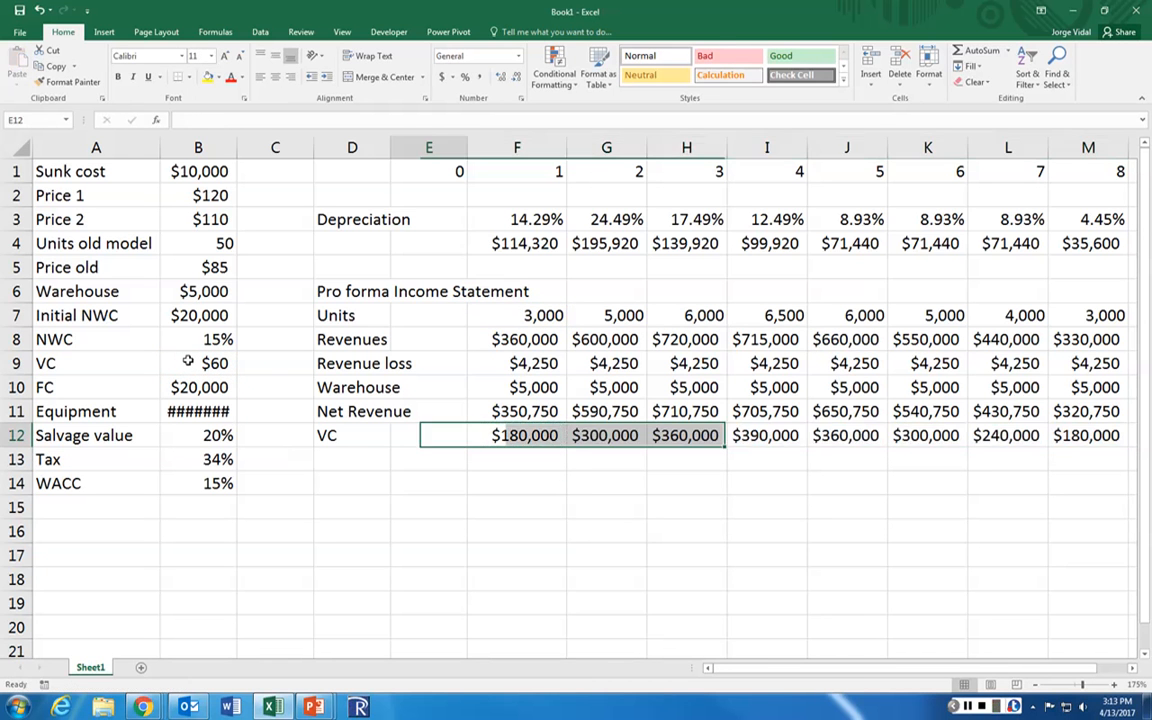
# Step: Enter the label "FC" in D13, below VC
pyautogui.press('Escape')
pyautogui.press('Left')
pyautogui.press('Down')
pyautogui.write('FC')
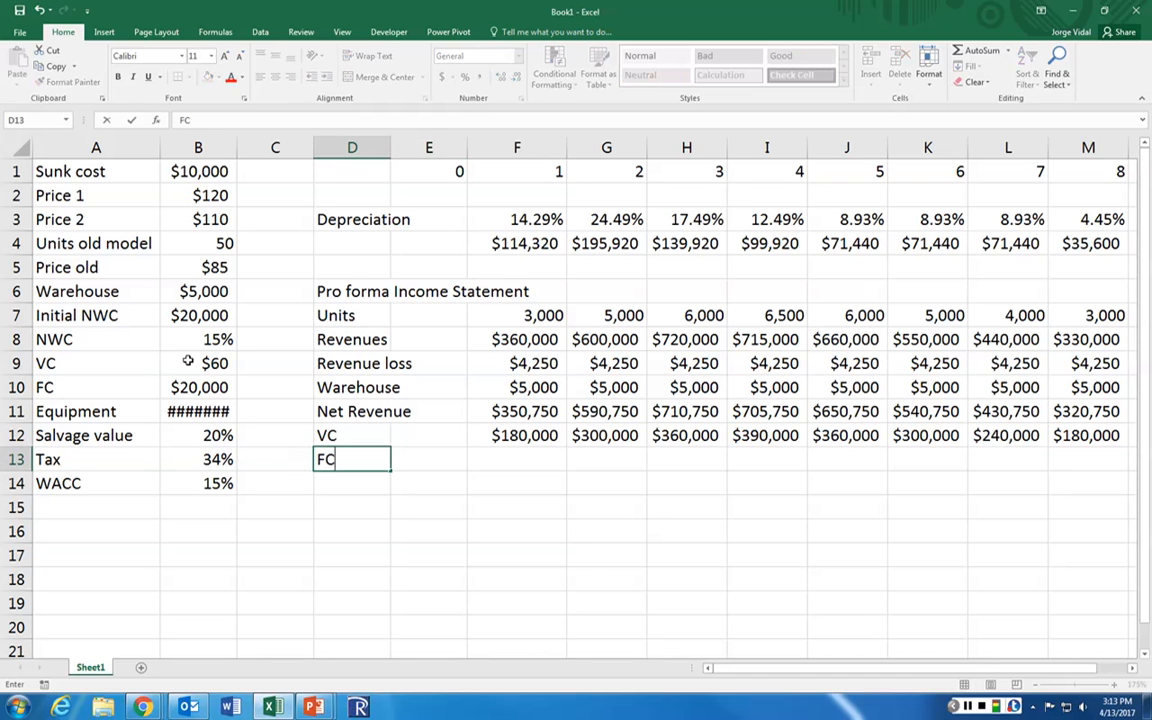
# Step: Set the period 1 fixed cost in F13 to =$B$10, a fixed reference to the FC assumption
pyautogui.press('Right')
pyautogui.press('Right')
pyautogui.write('=')
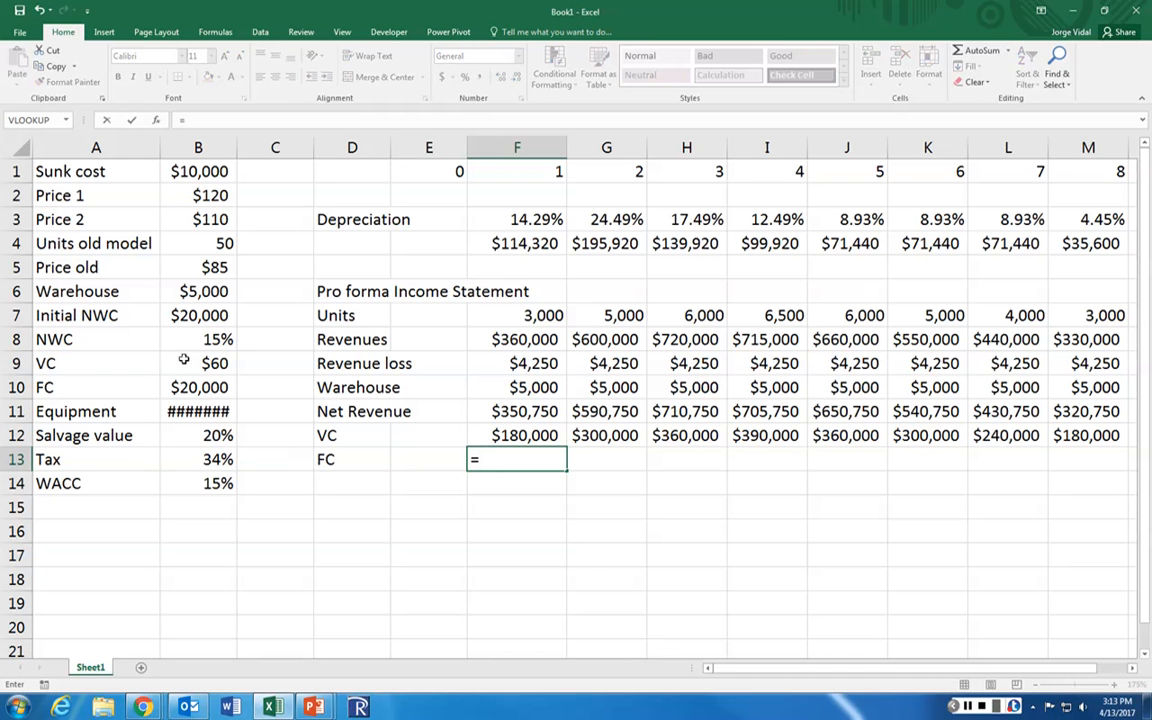
pyautogui.click(201, 393)
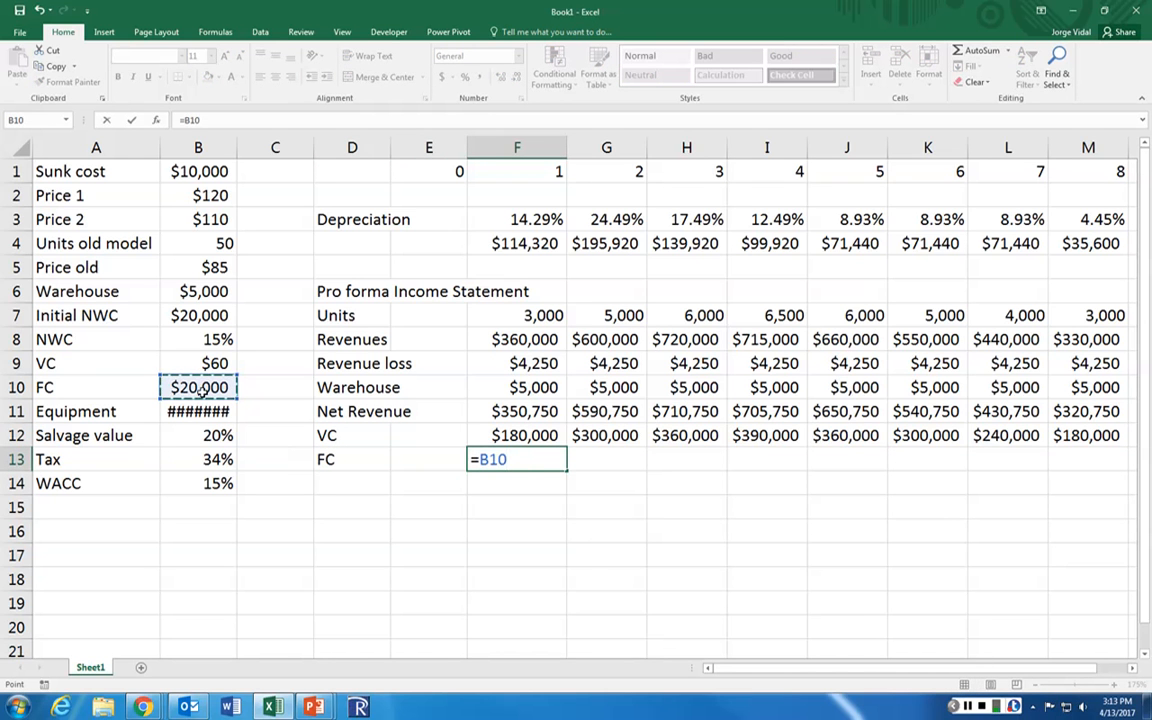
pyautogui.press('F4')
pyautogui.press('Return')
# Step: Copy the fixed cost formula from F13 across to periods 2 through 8 in G13:M13
pyautogui.press('Up')
pyautogui.hotkey('ctrl', 'c')
pyautogui.hotkey('shift', 'Right')
pyautogui.hotkey('shift', 'Right')
pyautogui.hotkey('shift', 'Right')
pyautogui.hotkey('shift', 'Right')
pyautogui.hotkey('shift', 'Right')
pyautogui.hotkey('shift', 'Right')
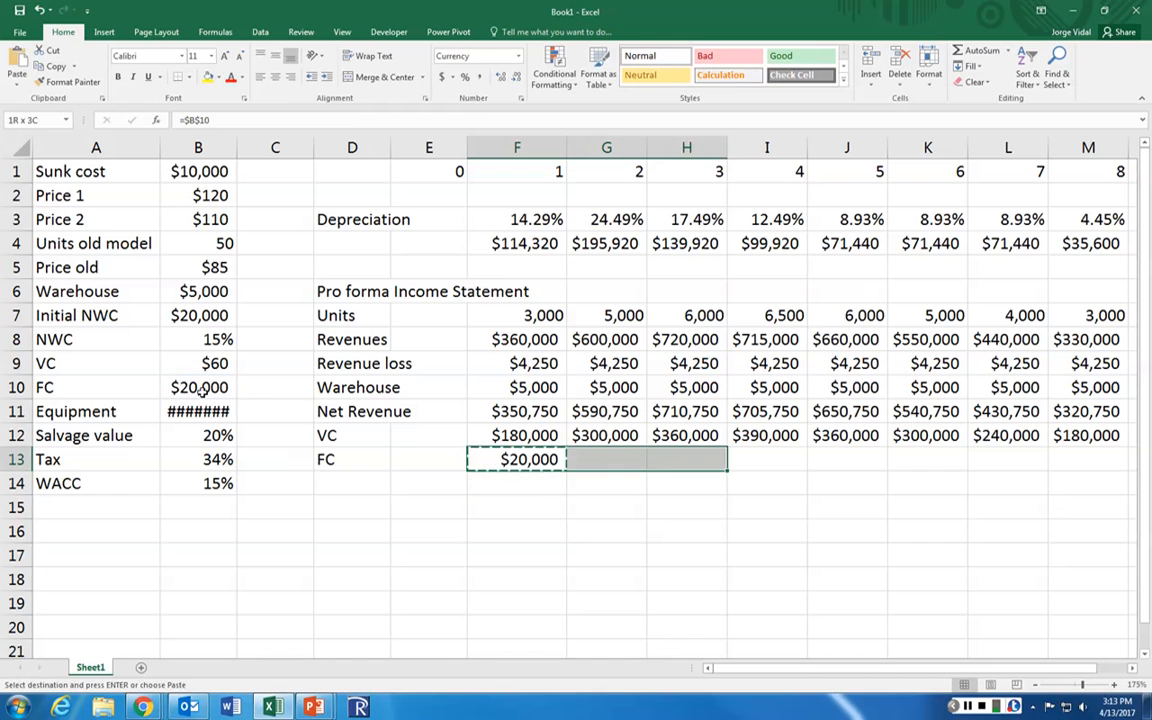
pyautogui.hotkey('shift', 'Right')
pyautogui.press('Return')
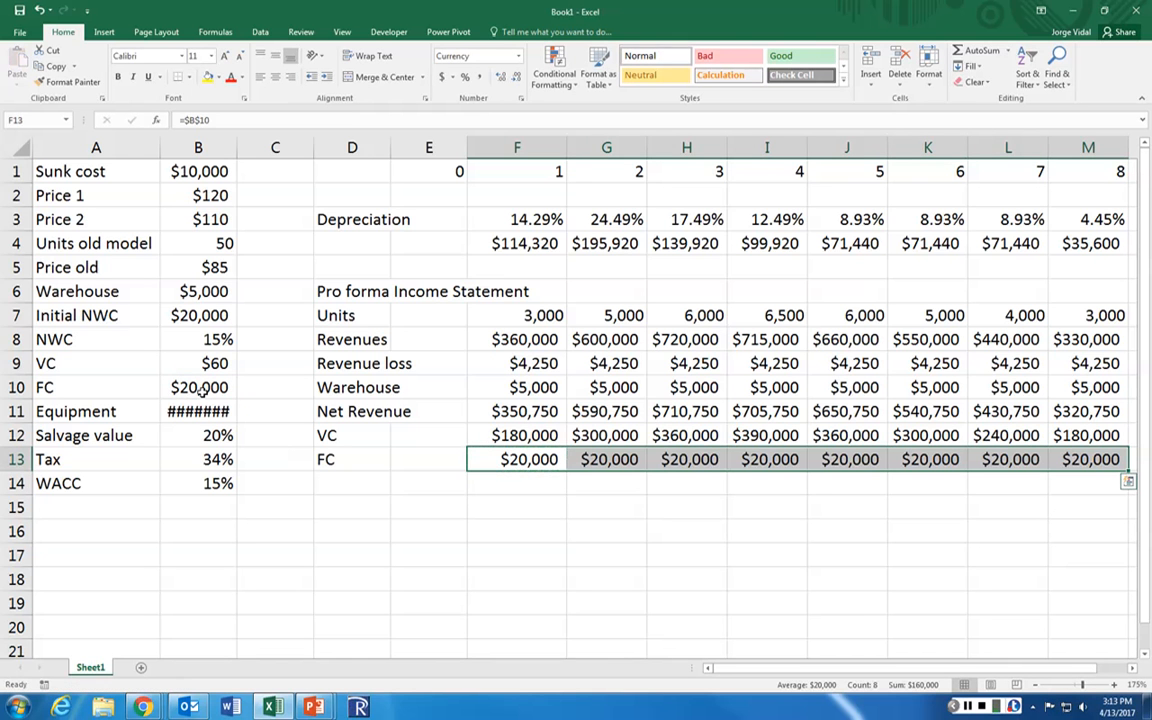
# Step: Add a row labelled "COGS" in D14 and calculate period 1 in F14 as =F12+F13, variable plus fixed cost
pyautogui.click(384, 484)
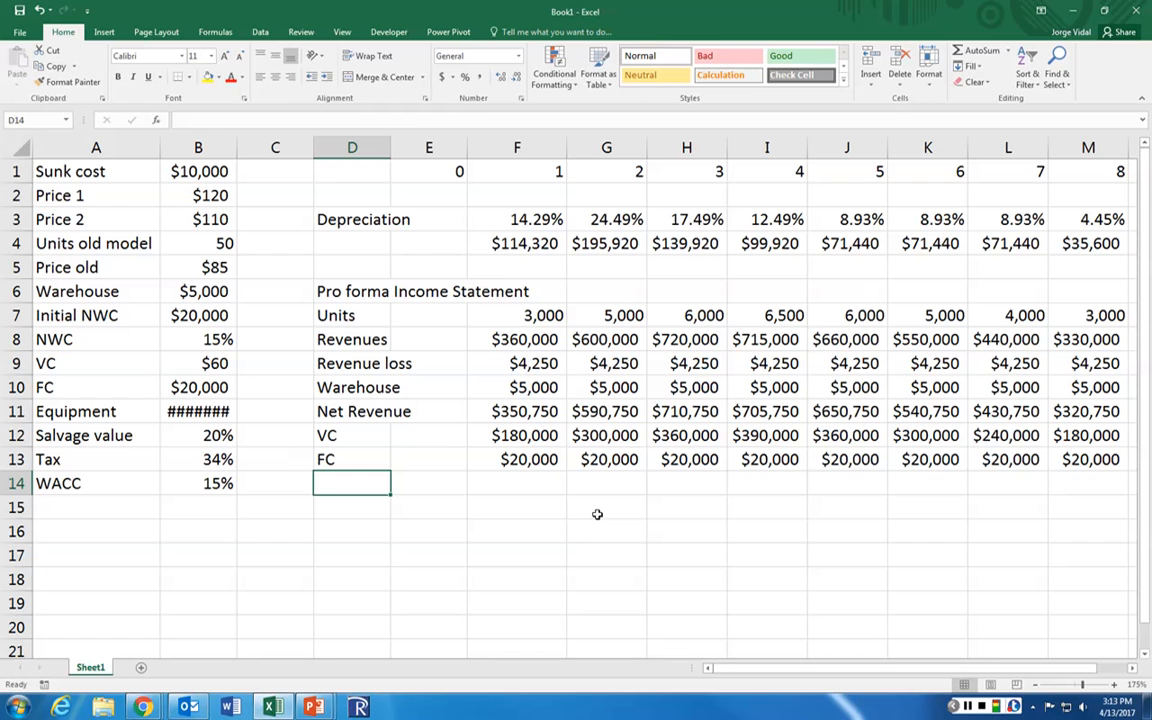
pyautogui.write('COGS')
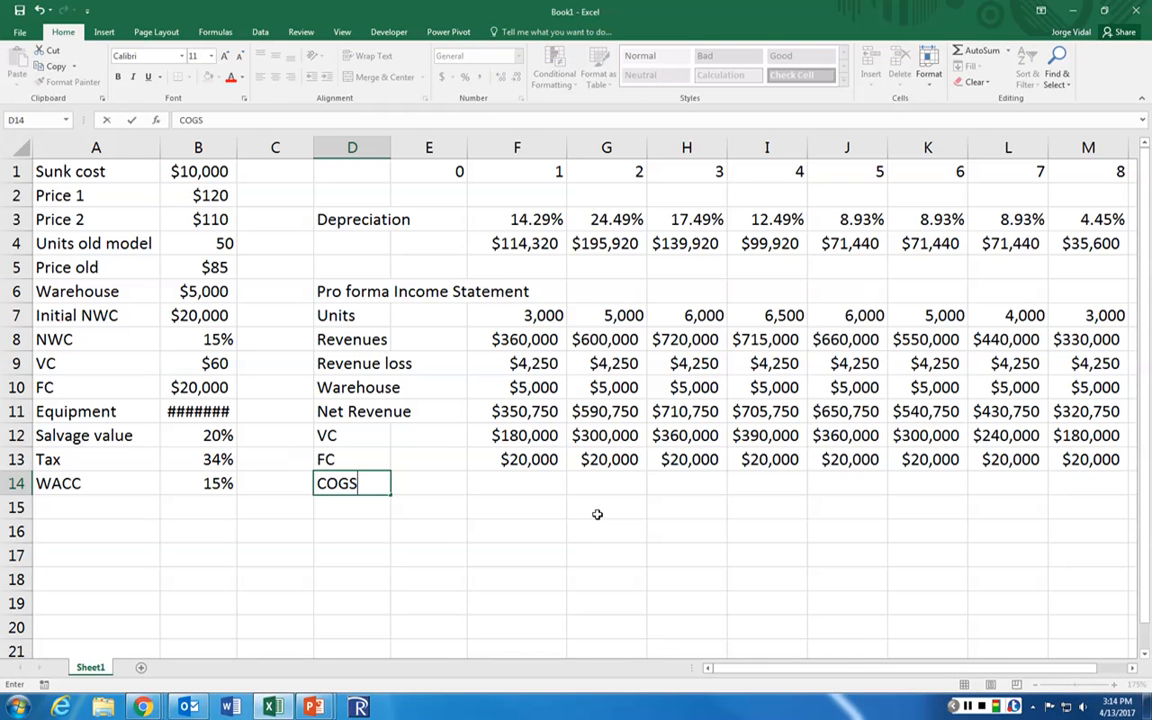
pyautogui.press('Tab')
pyautogui.press('Tab')
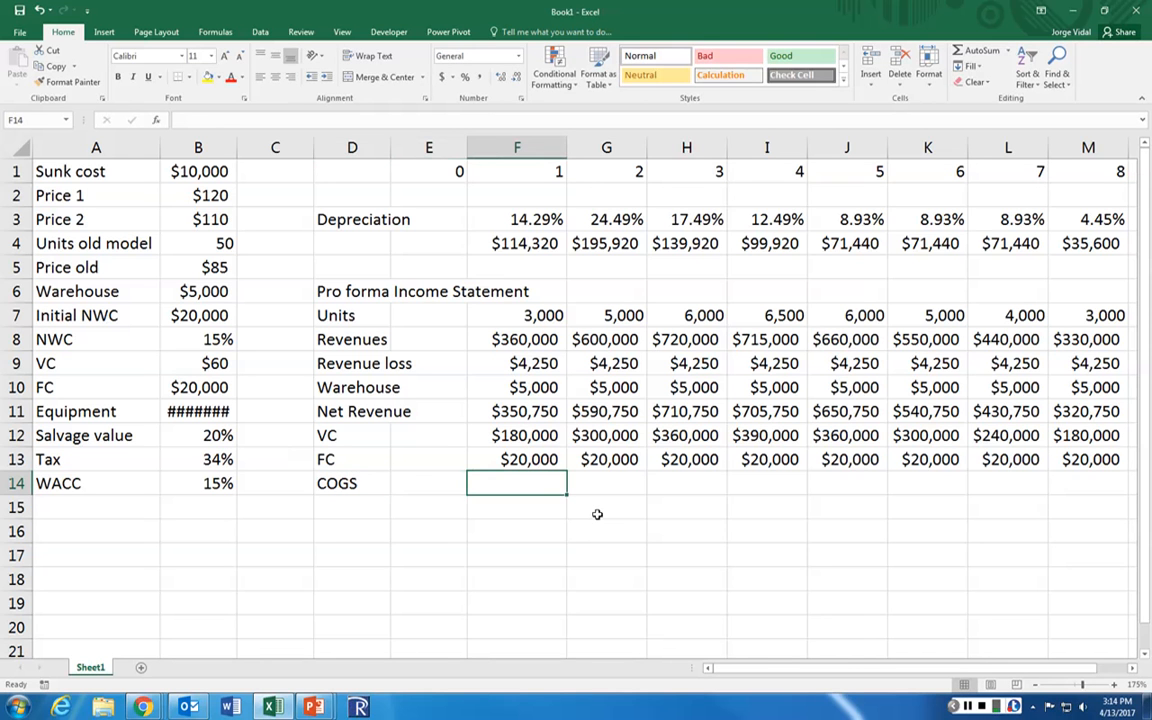
pyautogui.write('=')
pyautogui.press('Up')
pyautogui.press('Up')
pyautogui.write('+')
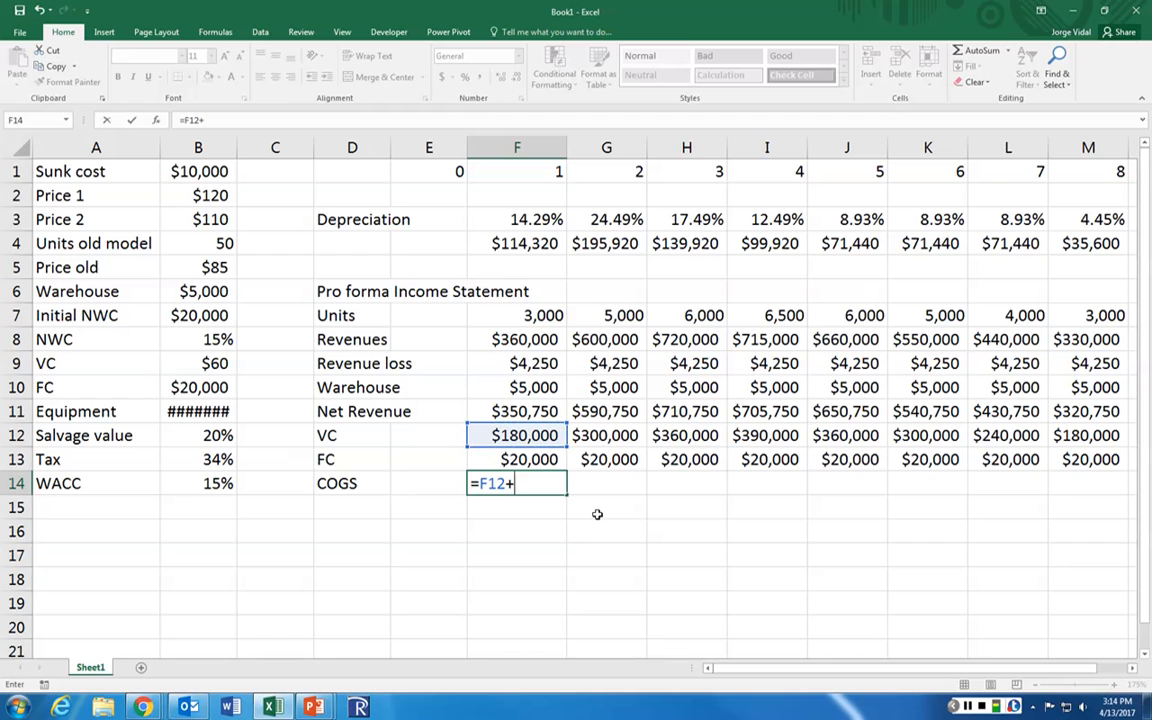
pyautogui.press('Up')
pyautogui.press('Return')
# Step: Copy the COGS formula from F14 across to periods 2 through 8 in G14:M14
pyautogui.press('Up')
pyautogui.hotkey('ctrl', 'c')
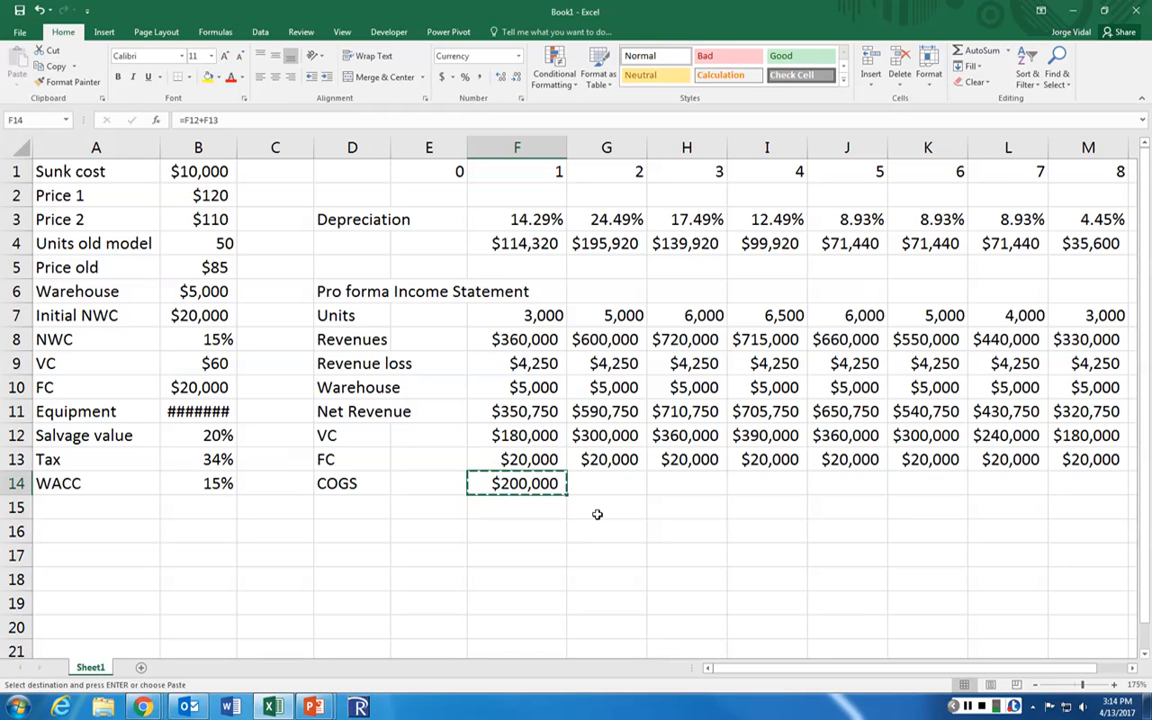
pyautogui.hotkey('shift', 'Right')
pyautogui.hotkey('shift', 'Right')
pyautogui.hotkey('shift', 'Right')
pyautogui.hotkey('shift', 'Right')
pyautogui.hotkey('shift', 'Right')
pyautogui.hotkey('shift', 'Right')
pyautogui.hotkey('shift', 'Right')
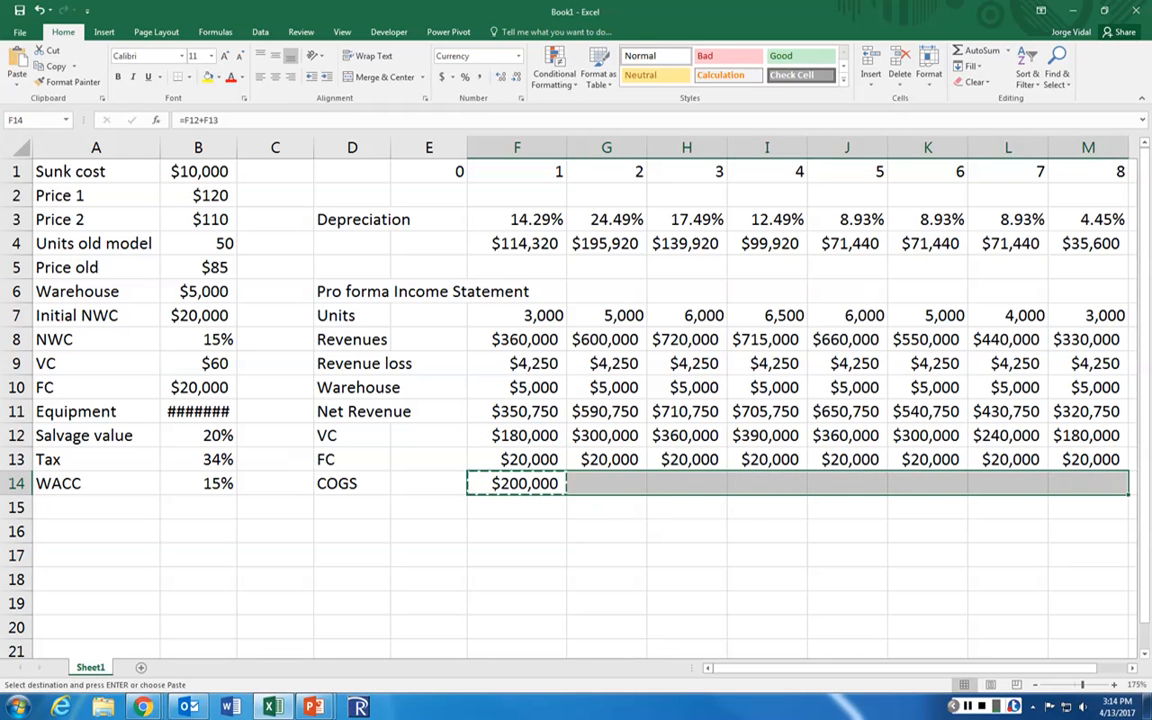
pyautogui.press('Return')
# Step: Enter the label "Depreciation" in D15, below COGS
pyautogui.press('Left')
pyautogui.press('Left')
pyautogui.press('Down')
pyautogui.write('D')
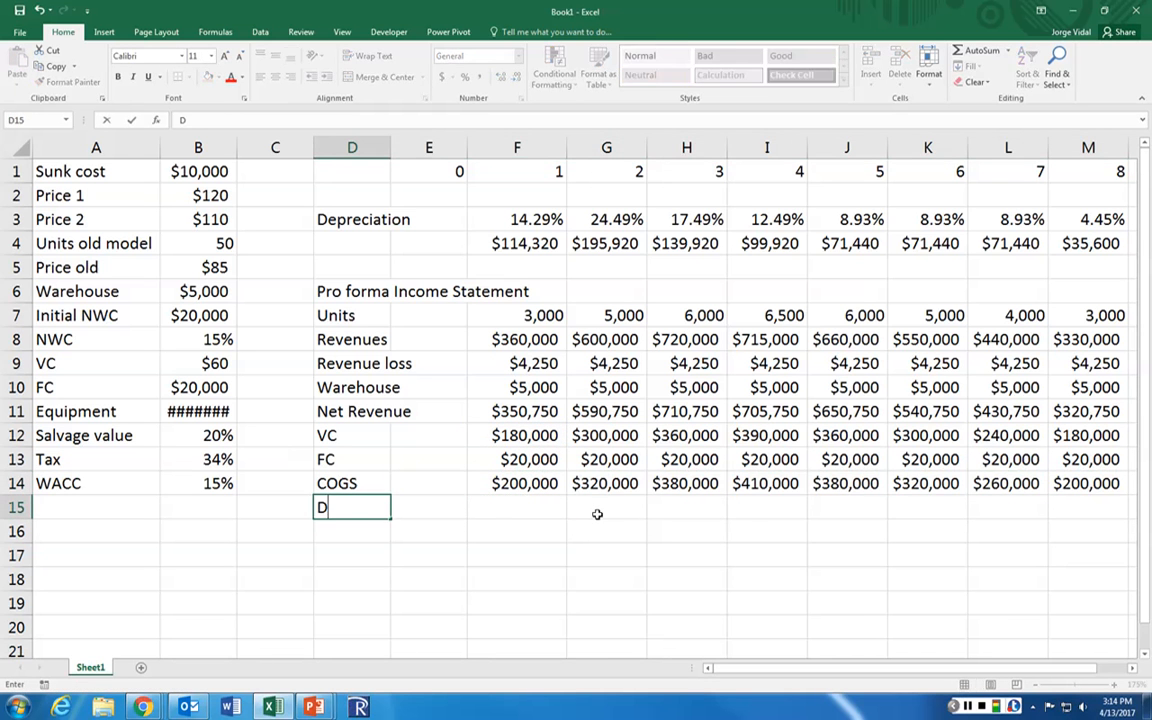
pyautogui.write('epreciation')
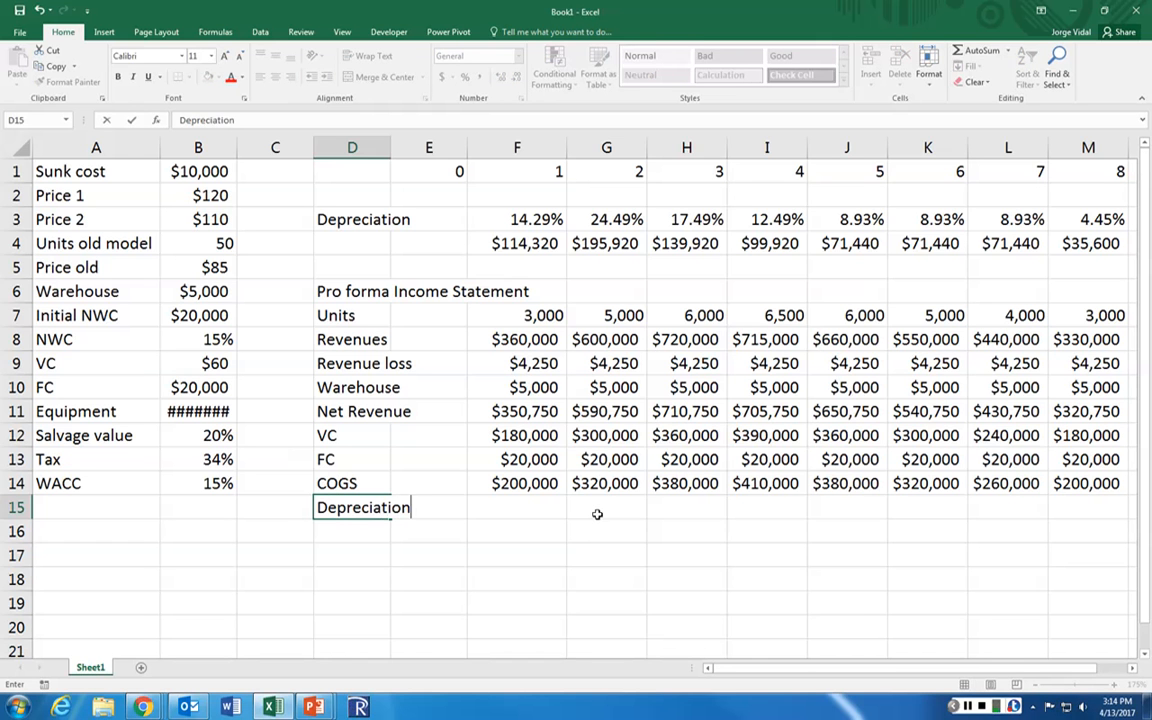
pyautogui.press('Return')
# Step: Link the period 1 depreciation in F15 to the depreciation schedule amount with =F4
pyautogui.press('Up')
pyautogui.press('Right')
pyautogui.press('Right')
pyautogui.write('=')
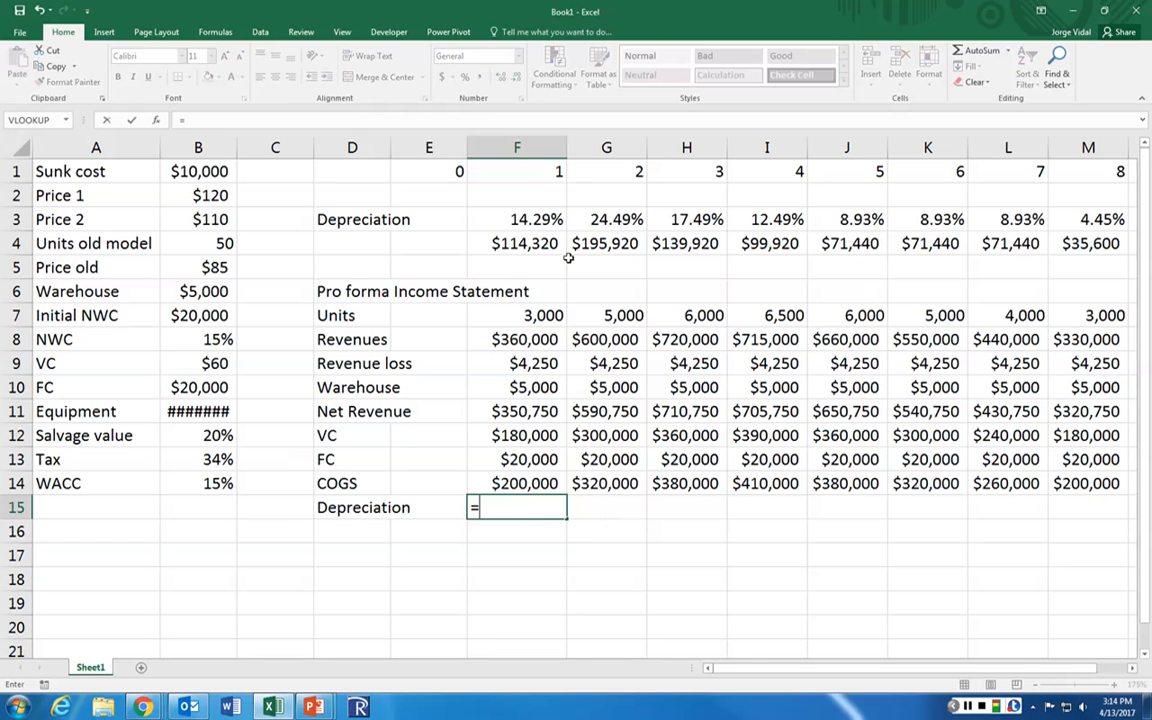
pyautogui.click(537, 243)
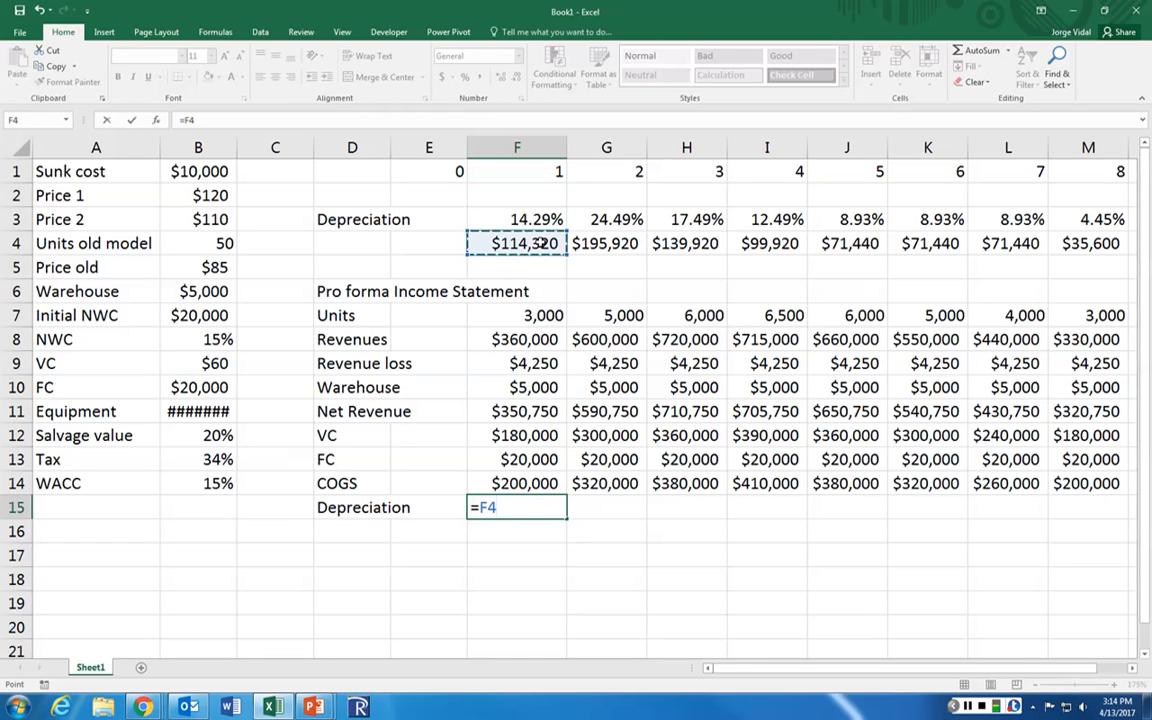
pyautogui.press('Return')
# Step: Copy the depreciation link from F15 across to periods 2 through 8 in G15:M15
pyautogui.press('Up')
pyautogui.hotkey('ctrl', 'c')
pyautogui.hotkey('shift', 'Right')
pyautogui.hotkey('shift', 'Right')
pyautogui.hotkey('shift', 'Right')
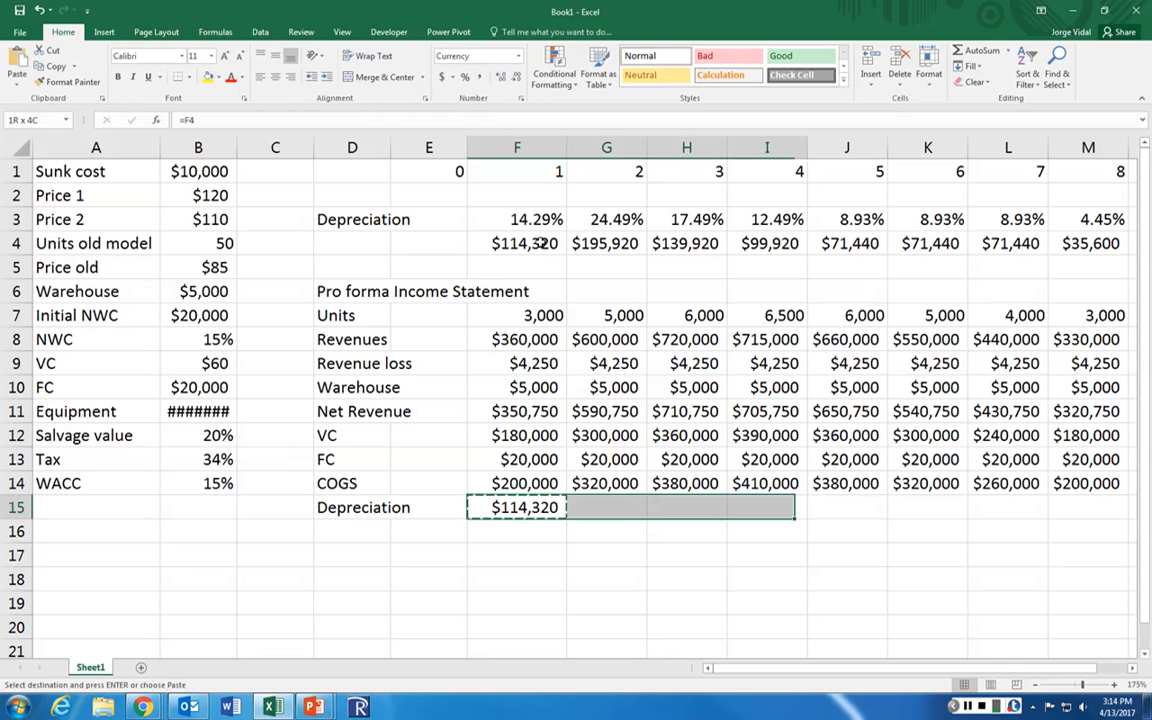
pyautogui.hotkey('shift', 'Right')
pyautogui.hotkey('shift', 'Right')
pyautogui.hotkey('shift', 'Right')
pyautogui.hotkey('shift', 'Right')
pyautogui.press('Return')
# Step: Enter the label "EBIT/EBT" in D16, below Depreciation
pyautogui.press('Down')
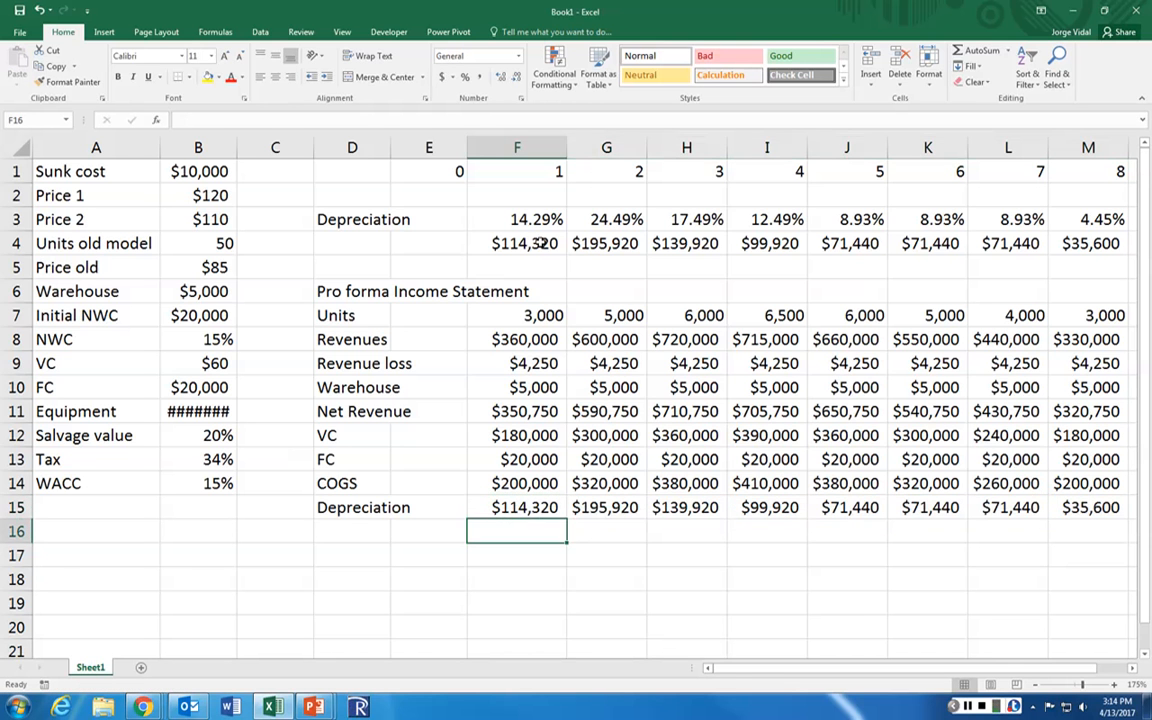
pyautogui.press('Left')
pyautogui.press('Left')
pyautogui.write('EBI')
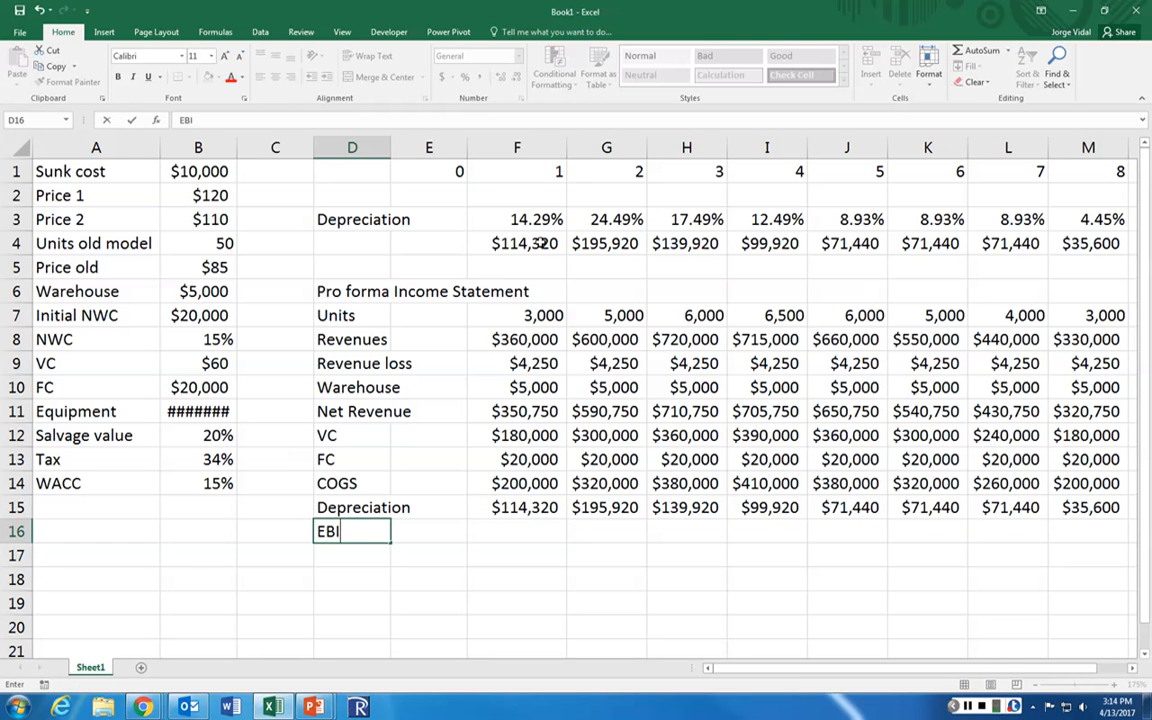
pyautogui.write('T/EBT')
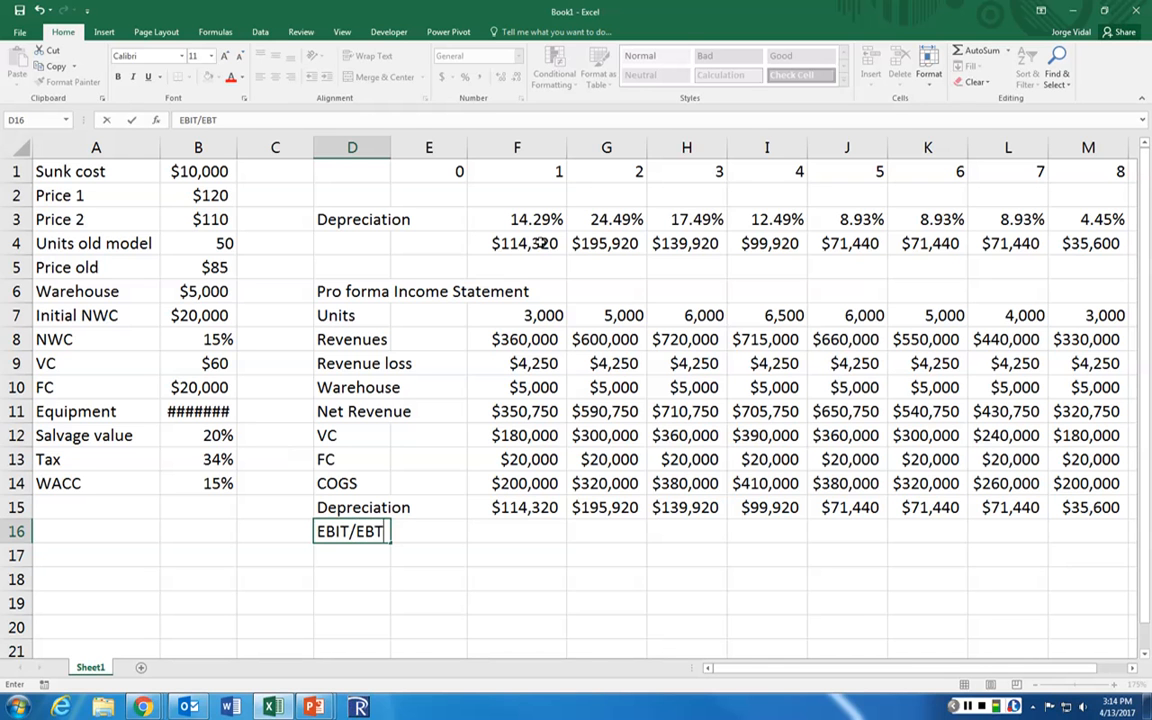
# Step: Calculate the period 1 EBIT/EBT in F16 as =F11-F14-F15, net revenue minus COGS and depreciation
pyautogui.press('Right')
pyautogui.press('Right')
pyautogui.write('=')
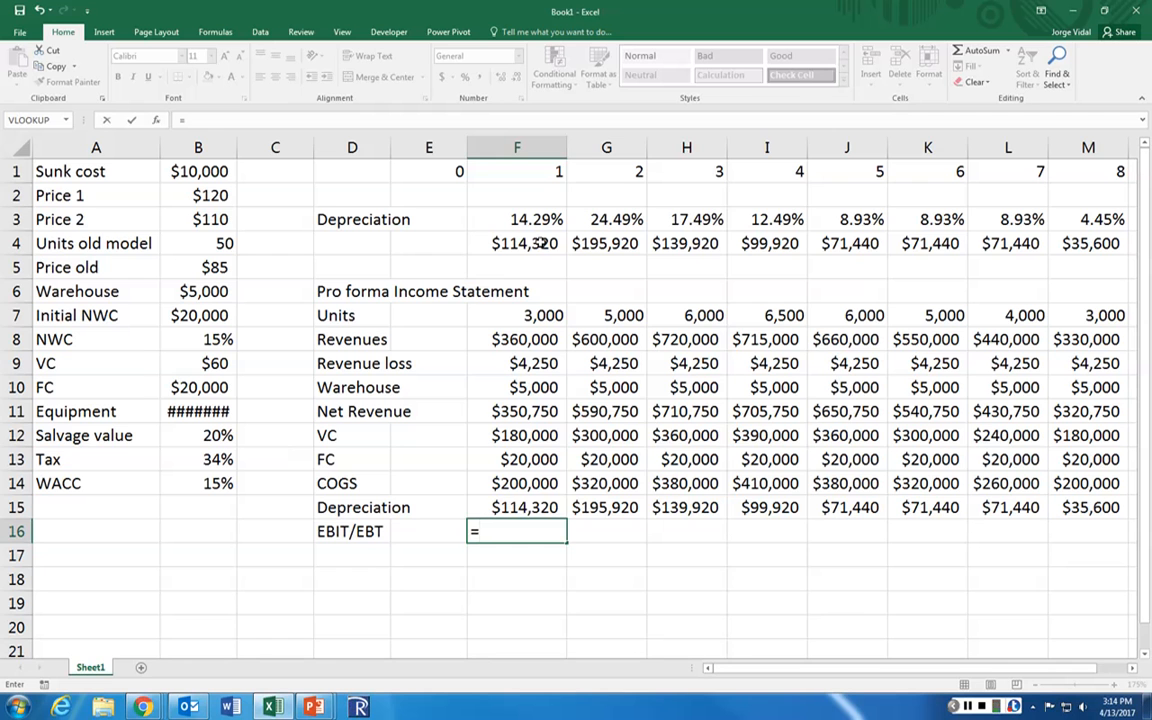
pyautogui.press('Up')
pyautogui.press('Up')
pyautogui.press('Up')
pyautogui.press('Up')
pyautogui.press('Up')
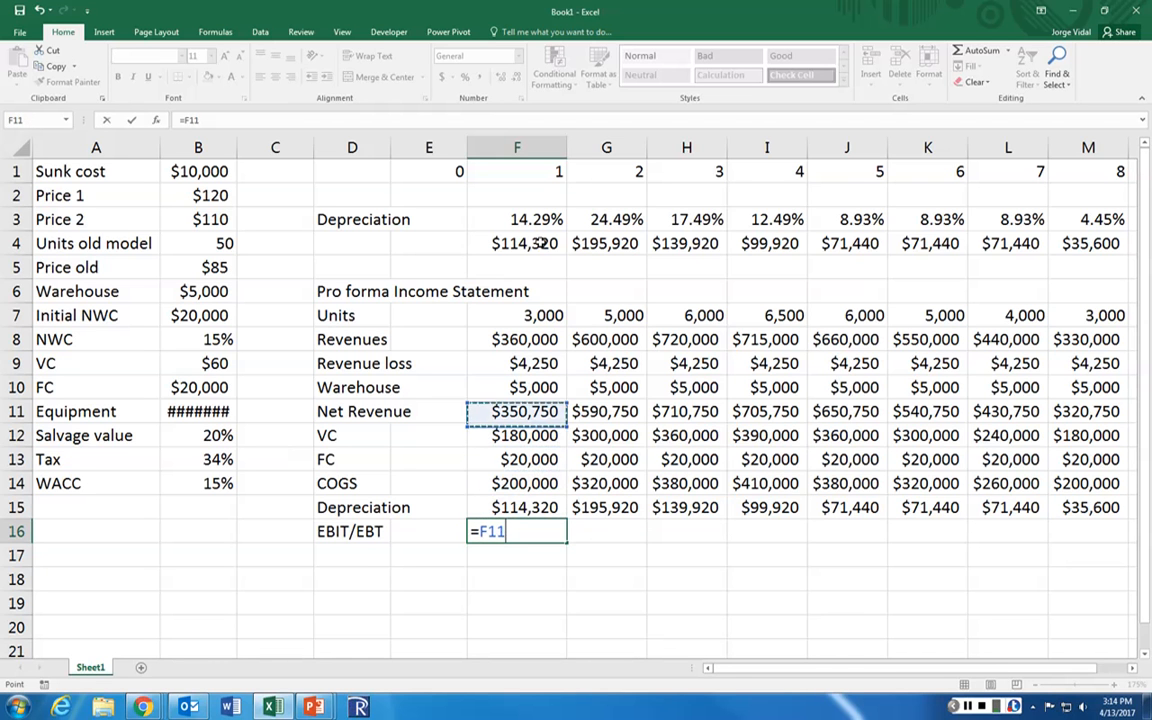
pyautogui.write('-')
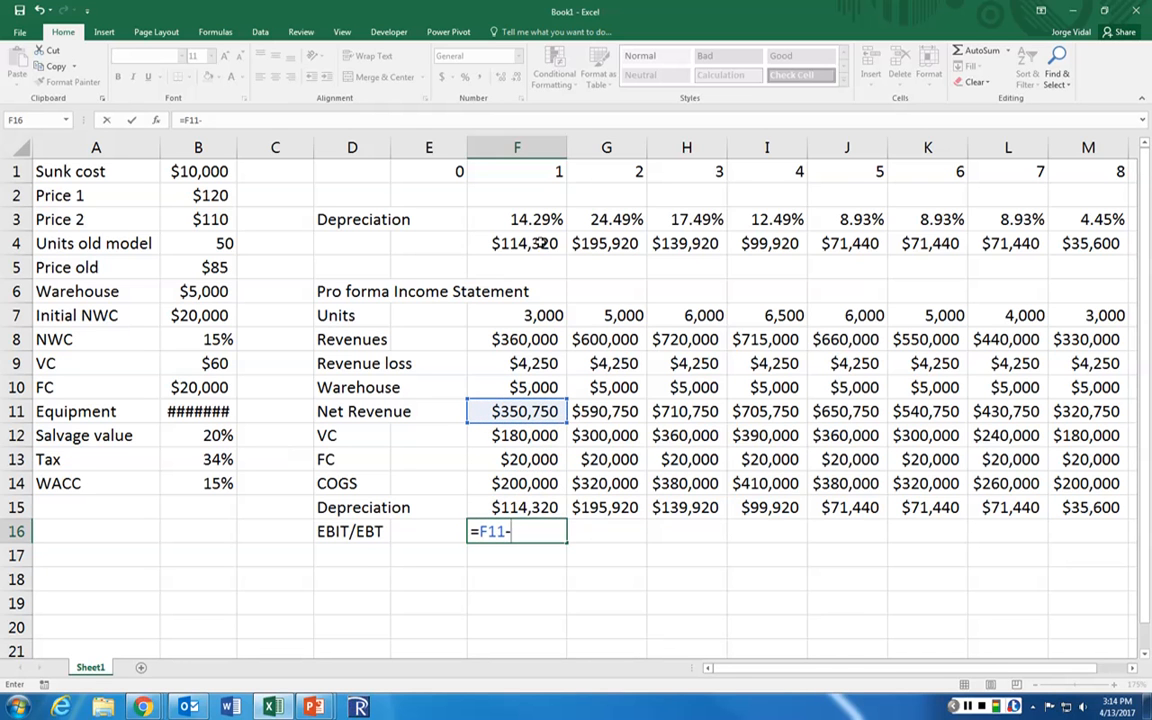
pyautogui.press('Up')
pyautogui.press('Up')
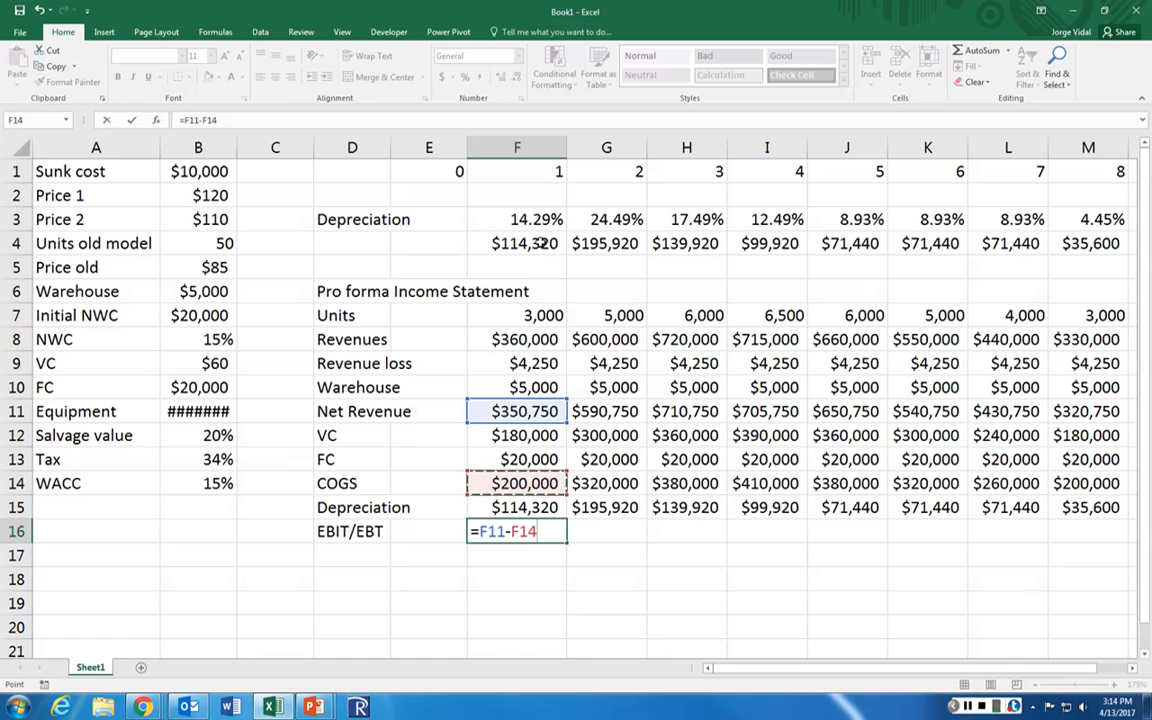
pyautogui.write('-')
pyautogui.press('Up')
pyautogui.press('Return')
# Step: Copy the EBIT/EBT formula from F16 across to periods 2 through 8 in G16:M16
pyautogui.press('Up')
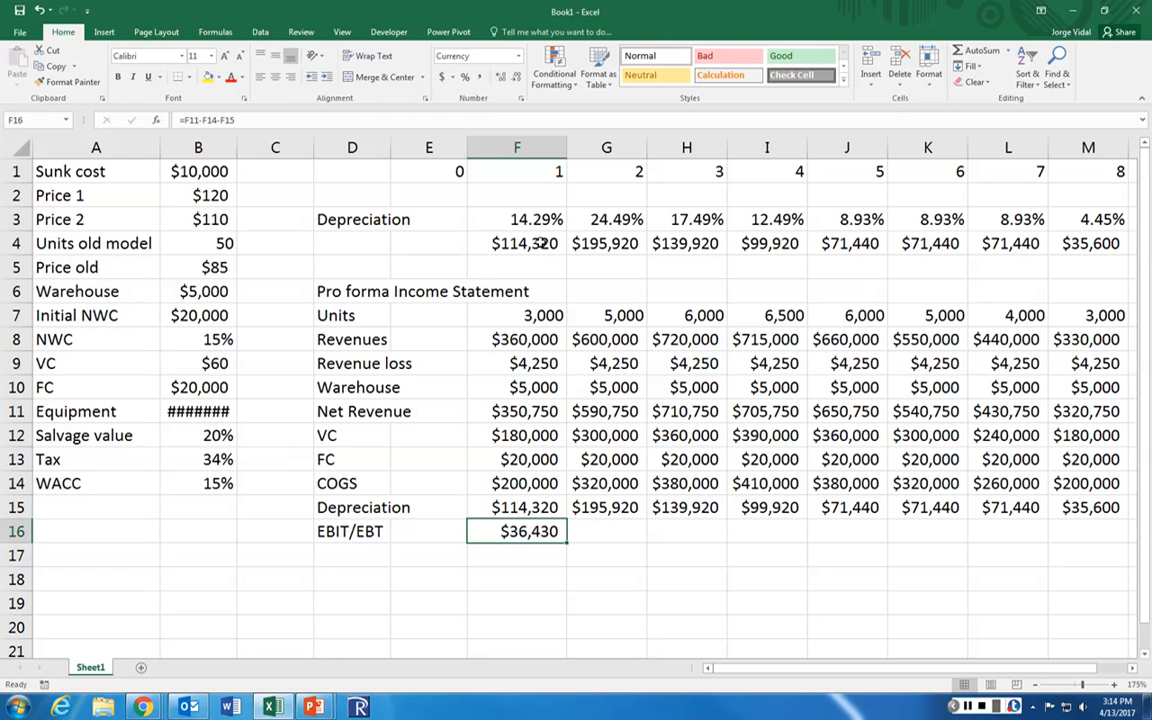
pyautogui.hotkey('ctrl', 'c')
pyautogui.hotkey('shift', 'Right')
pyautogui.hotkey('shift', 'Right')
pyautogui.hotkey('shift', 'Right')
pyautogui.hotkey('shift', 'Right')
pyautogui.hotkey('shift', 'Right')
pyautogui.hotkey('shift', 'Right')
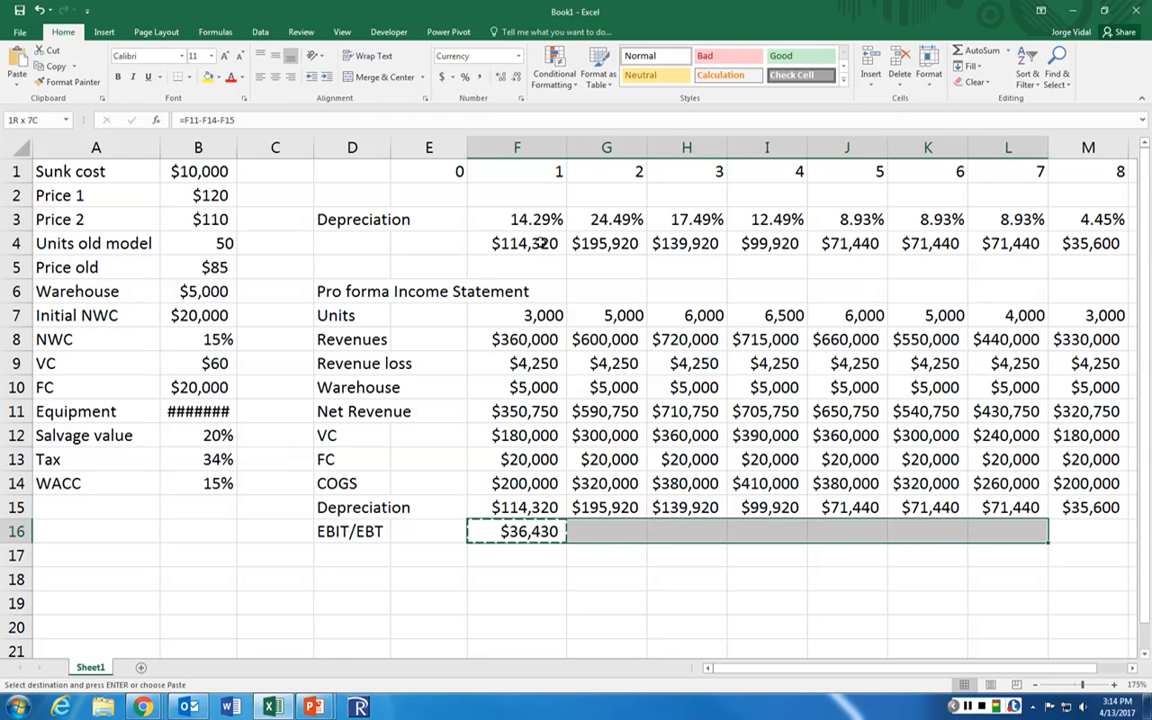
pyautogui.hotkey('shift', 'Right')
pyautogui.press('Return')
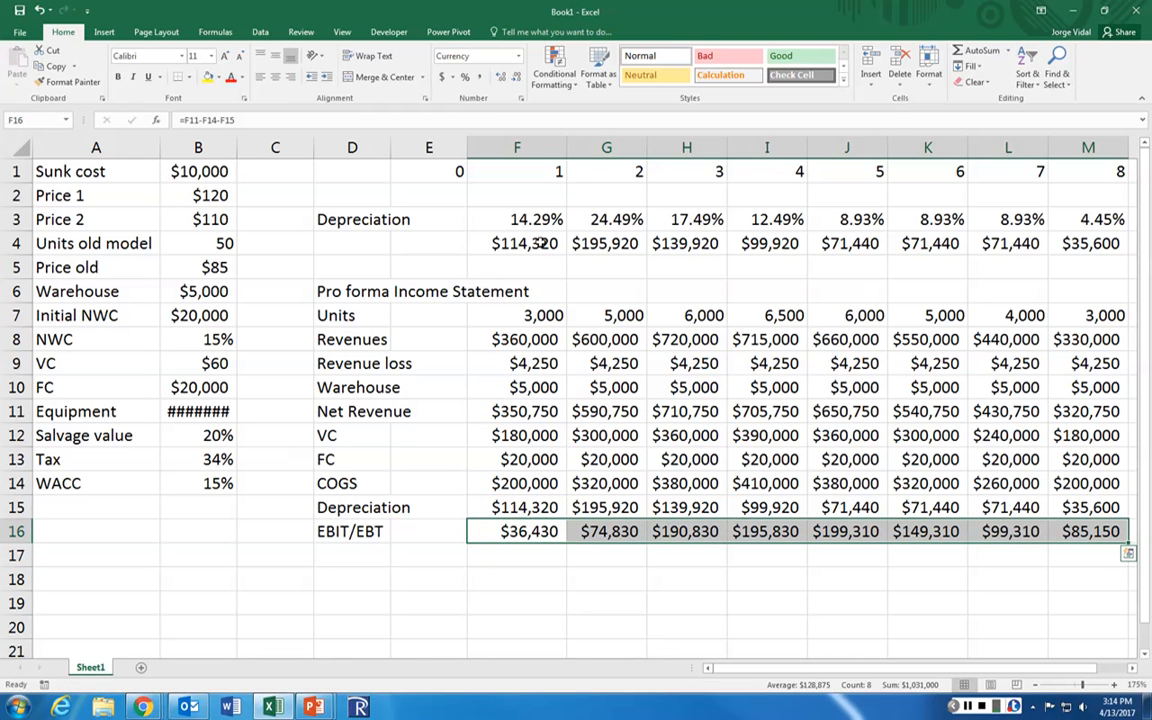
# Step: Enter the label "Tax" in D17, below EBIT/EBT
pyautogui.press('Left')
pyautogui.press('Left')
pyautogui.press('Down')
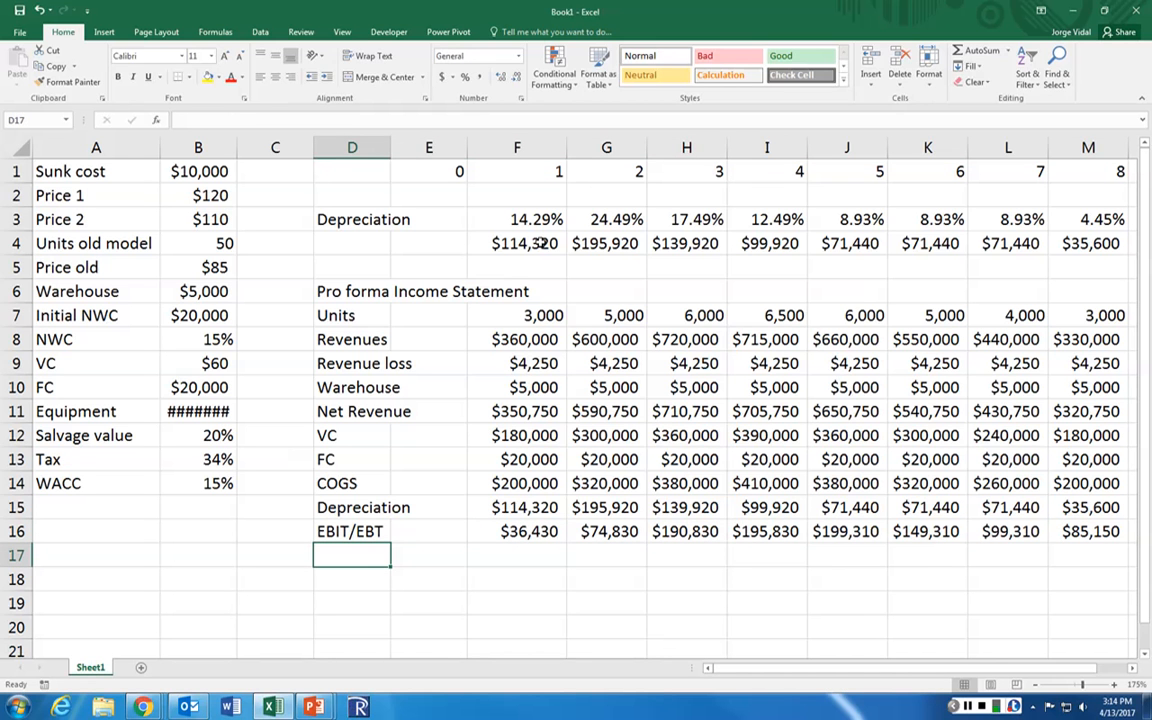
pyautogui.write('Tax')
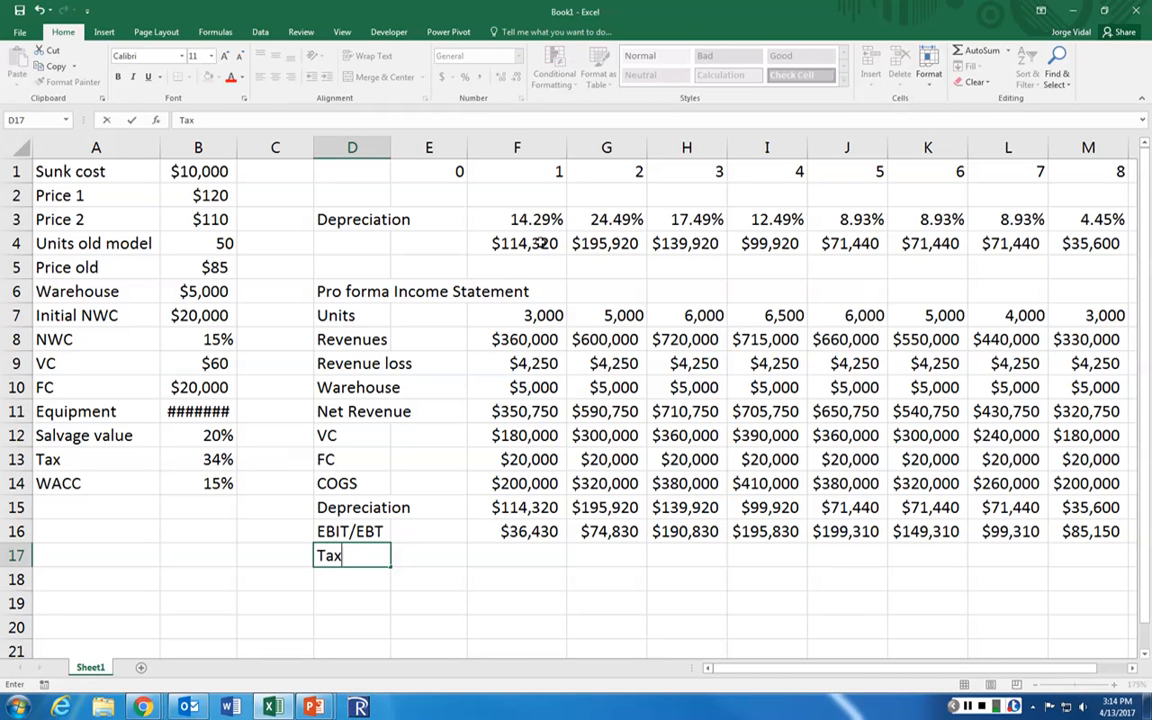
# Step: Calculate the period 1 tax in F17 as =F16*$B$13, EBIT/EBT times the fixed reference to the tax rate
pyautogui.press('Right')
pyautogui.press('Right')
pyautogui.write('=')
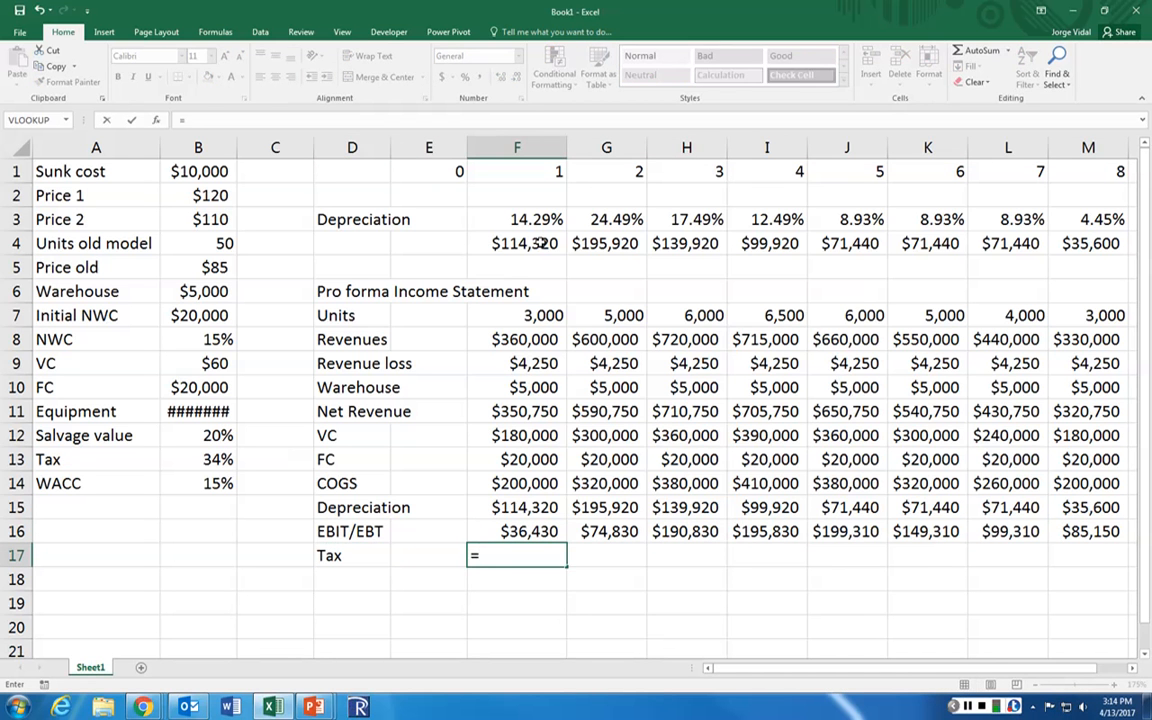
pyautogui.press('Up')
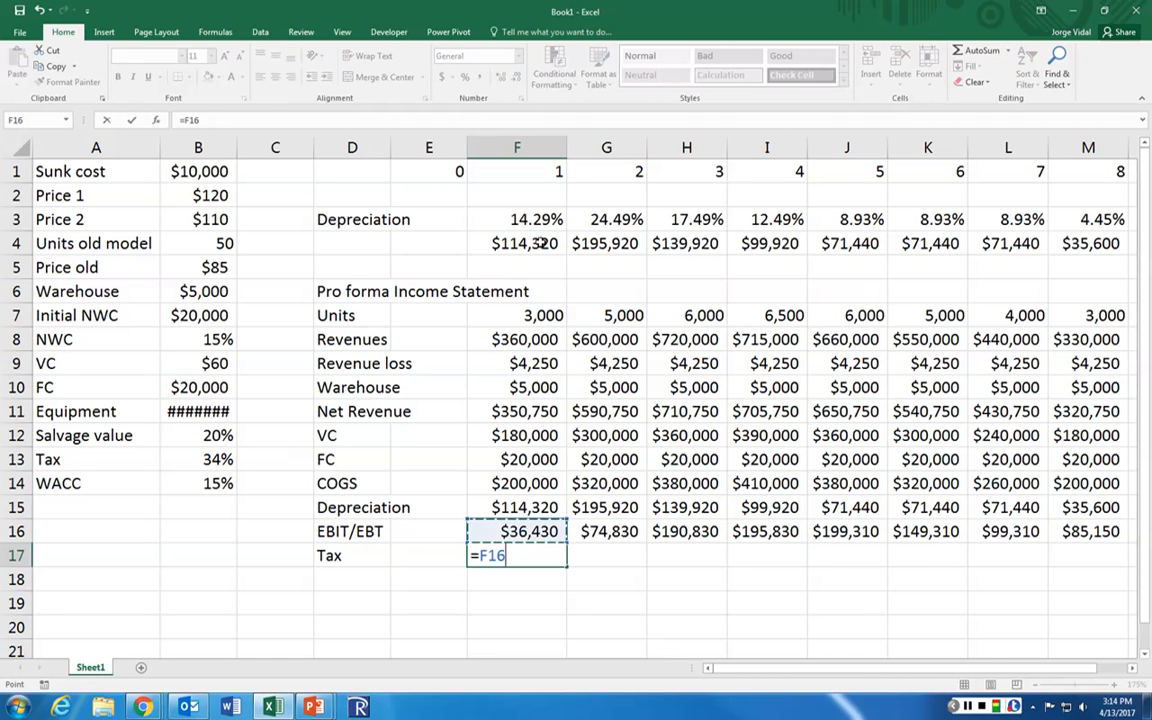
pyautogui.write('*')
pyautogui.click(218, 458)
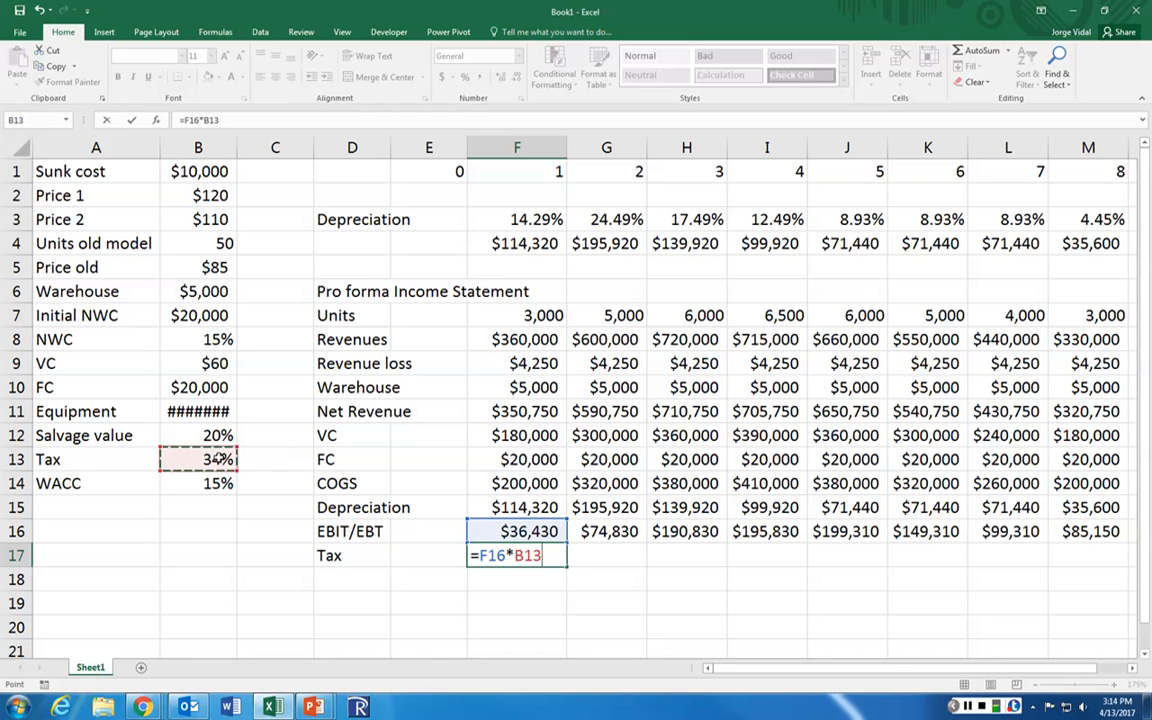
pyautogui.press('F4')
pyautogui.press('Return')
# Step: Copy the tax formula from F17 across to periods 2 through 8 in G17:M17
pyautogui.press('Up')
pyautogui.hotkey('ctrl', 'c')
pyautogui.hotkey('shift', 'Right')
pyautogui.hotkey('shift', 'Right')
pyautogui.hotkey('shift', 'Right')
pyautogui.hotkey('shift', 'Right')
pyautogui.hotkey('shift', 'Right')
pyautogui.hotkey('shift', 'Right')
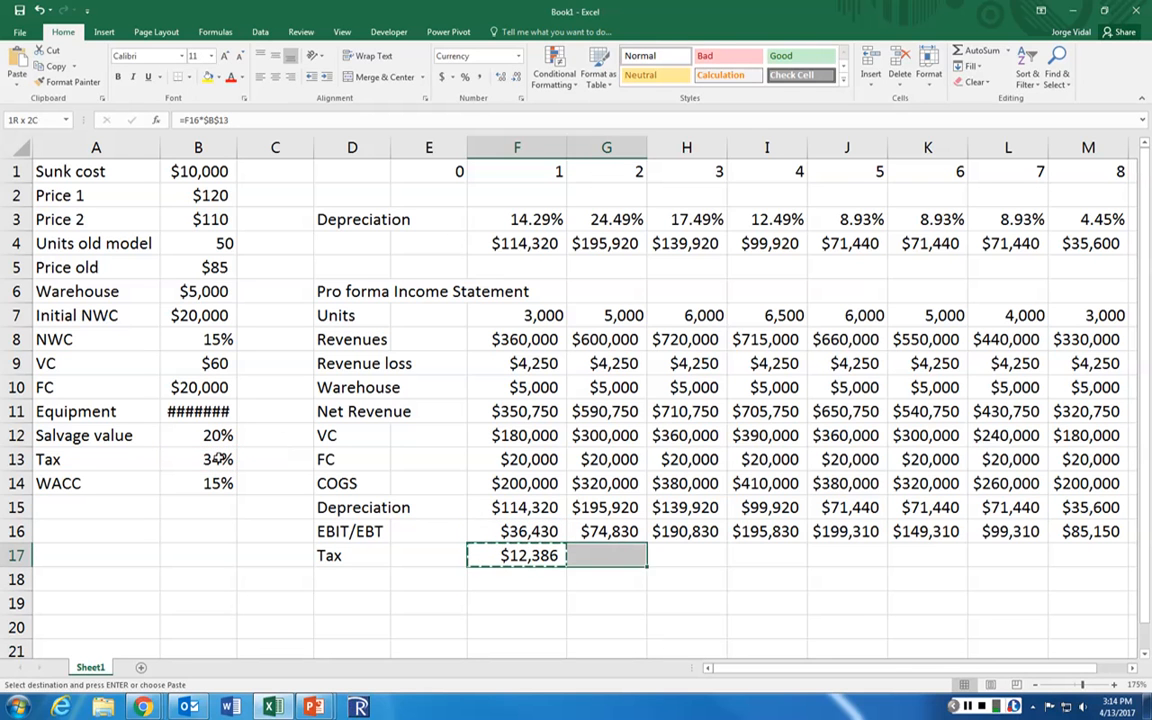
pyautogui.hotkey('shift', 'Right')
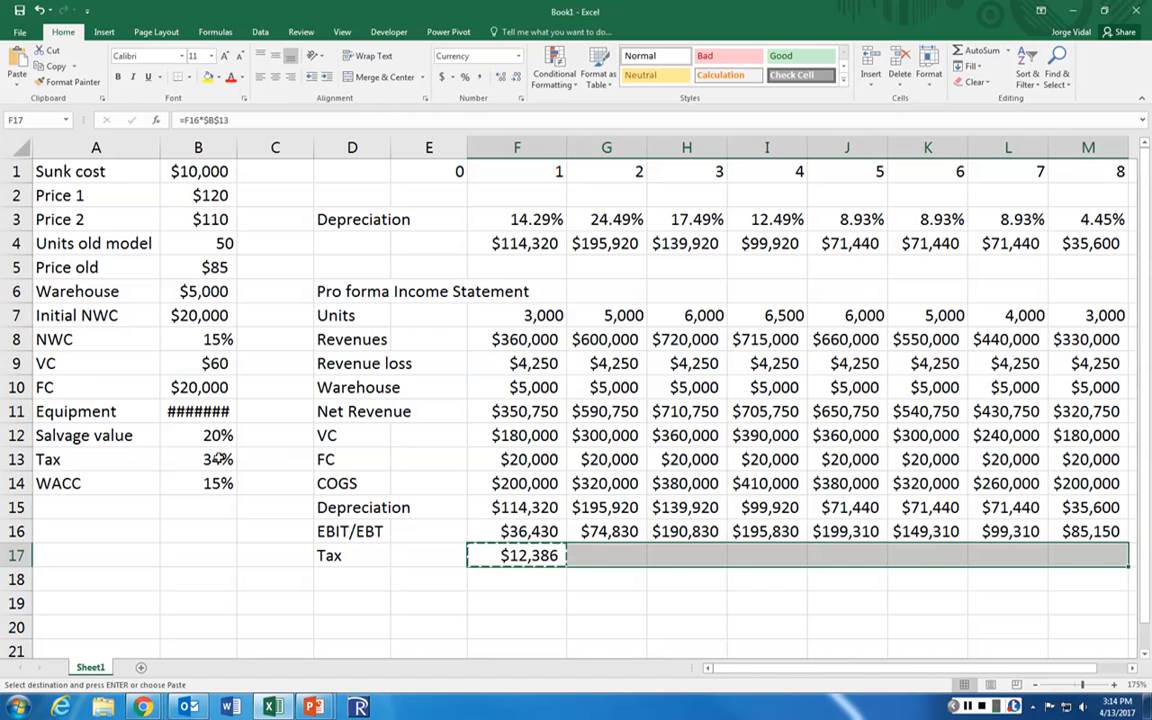
pyautogui.press('Return')
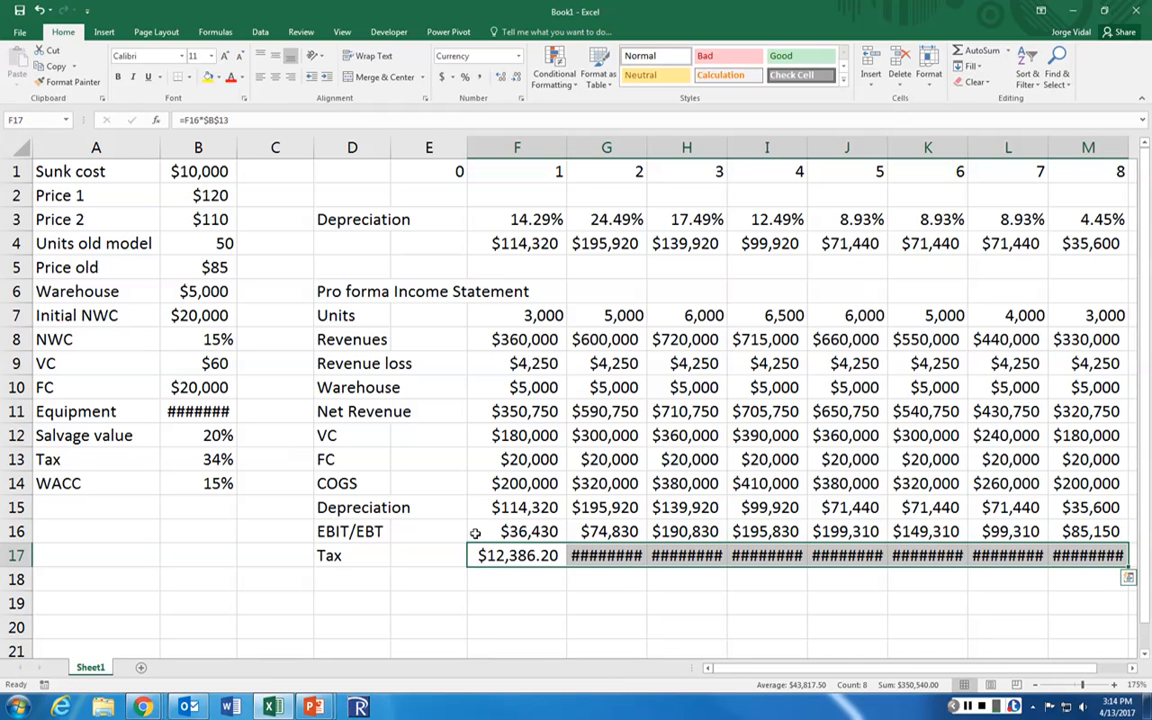
# Step: Show the tax amounts in F17:M17 without decimals and autofit columns F through M to their contents
pyautogui.click(517, 78)
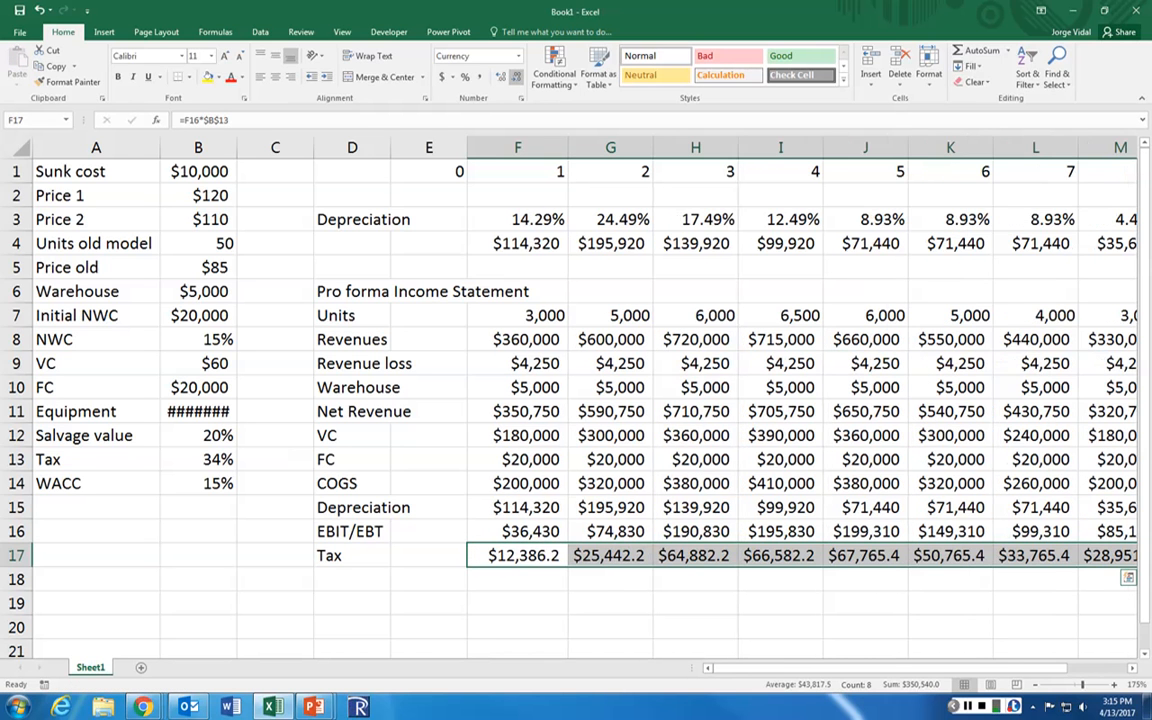
pyautogui.click(517, 78)
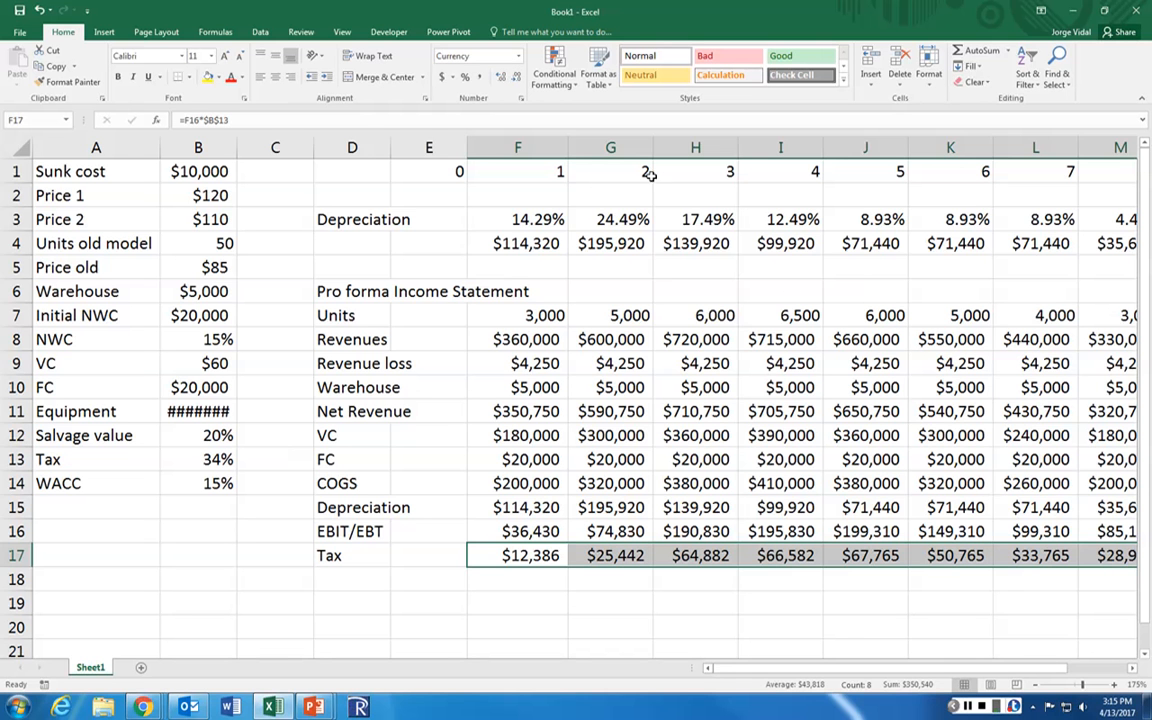
pyautogui.moveTo(548, 143); pyautogui.dragTo(1077, 150)
pyautogui.doubleClick(1077, 150)
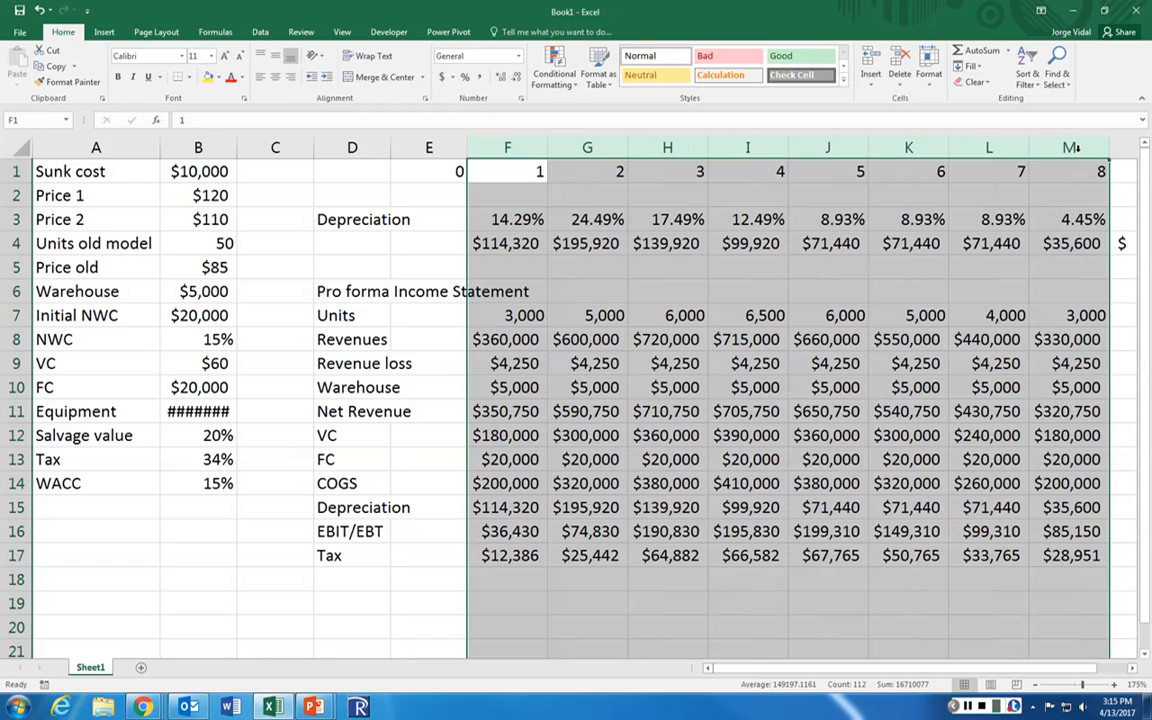
# Step: Enter the label "Net Income" in D18, below Tax
pyautogui.click(329, 578)
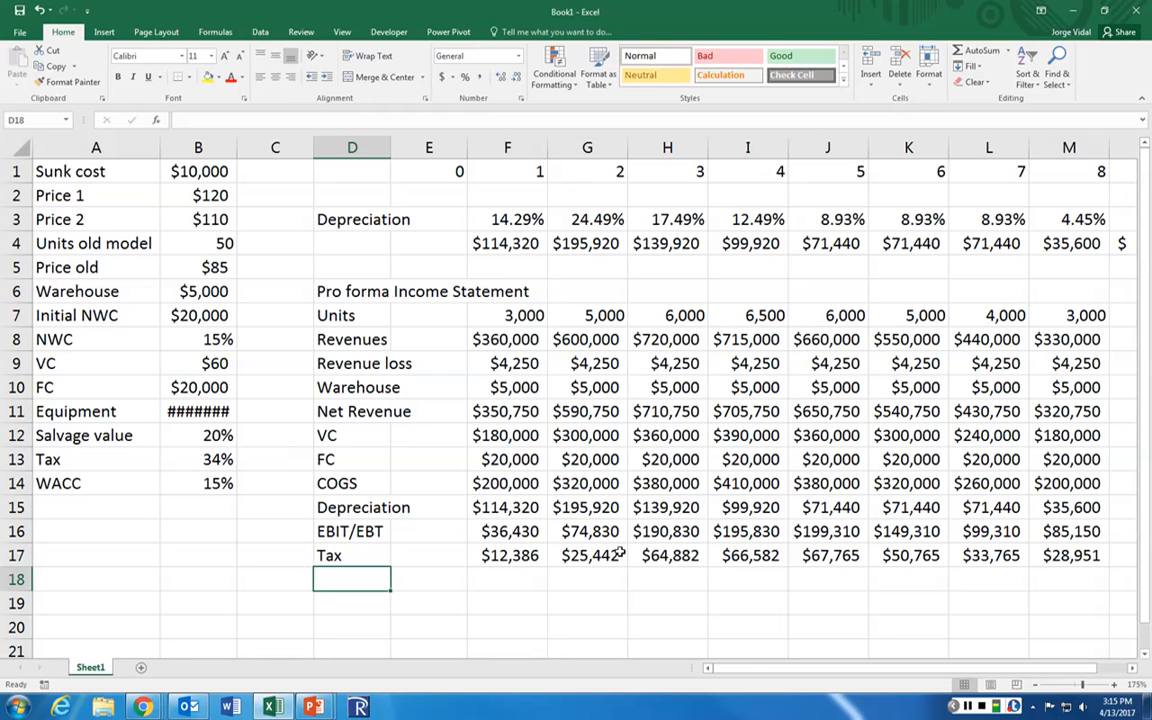
pyautogui.write('Net Income')
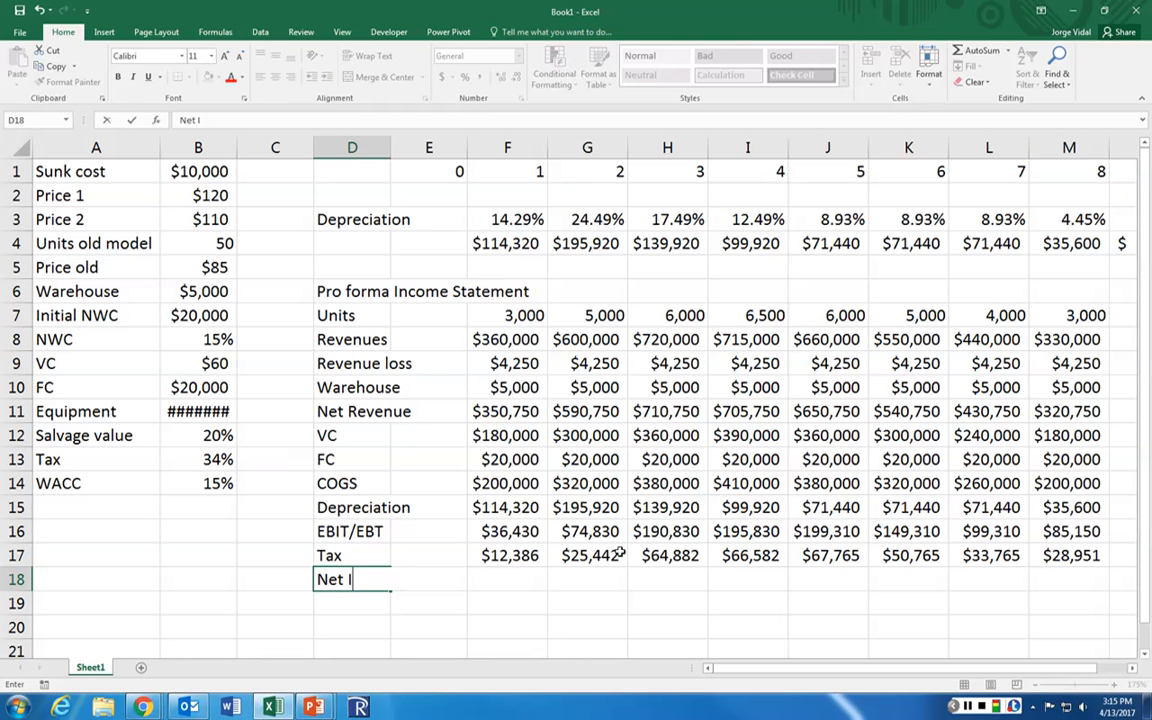
pyautogui.press('Tab')
pyautogui.press('Tab')
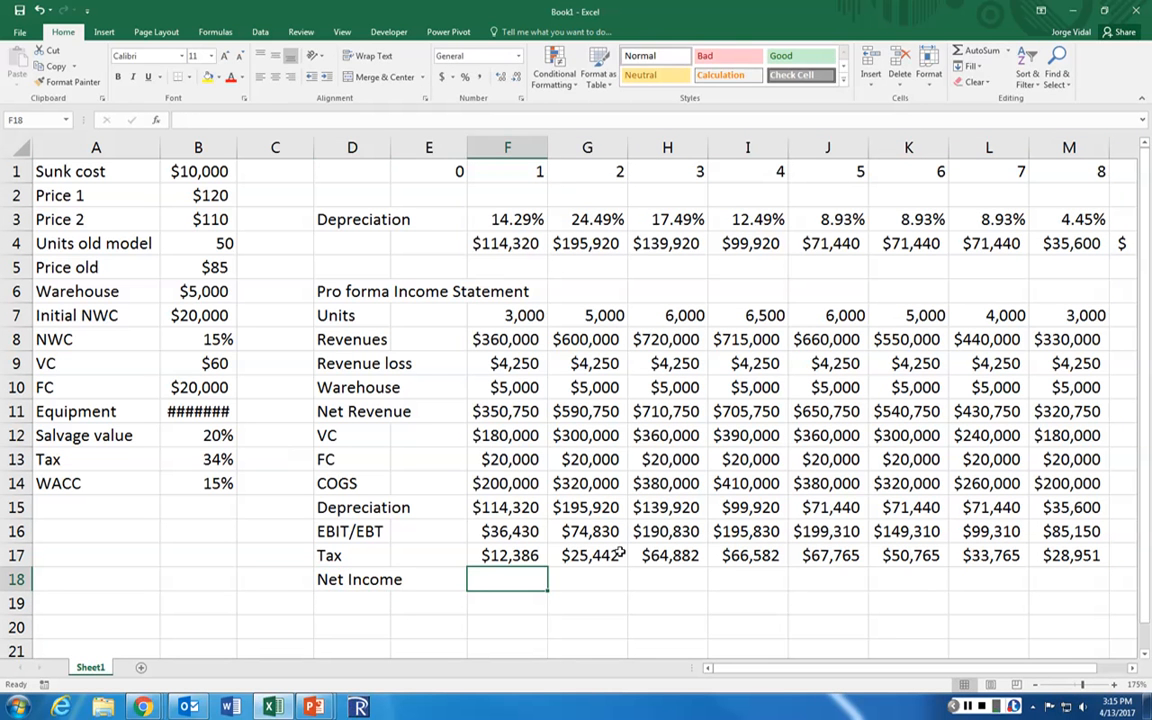
# Step: Calculate the period 1 net income in F18 as =F16-F17, EBIT/EBT minus tax
pyautogui.write('=')
pyautogui.press('Up')
pyautogui.press('Up')
pyautogui.write('-')
pyautogui.press('Up')
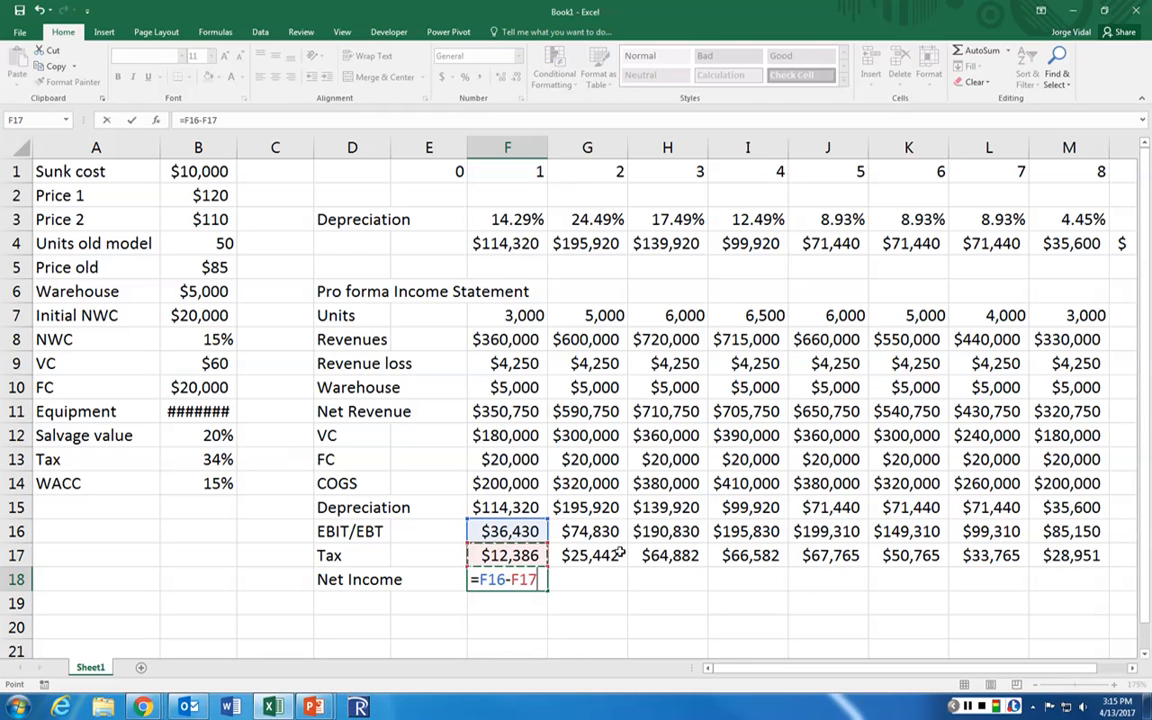
pyautogui.hotkey('ctrl', 'Return')
# Step: Copy the net income formula from F18 across to periods 2 through 8 in G18:M18
pyautogui.hotkey('ctrl', 'c')
pyautogui.hotkey('shift', 'Right')
pyautogui.hotkey('shift', 'Right')
pyautogui.hotkey('shift', 'Right')
pyautogui.hotkey('shift', 'Right')
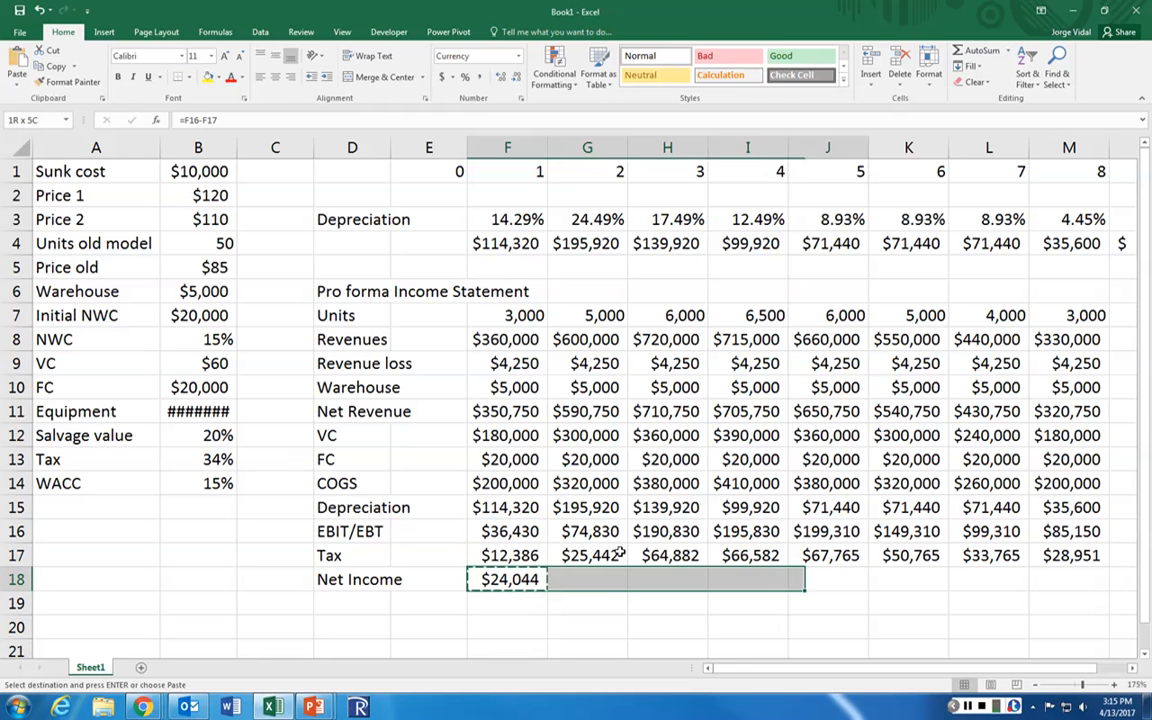
pyautogui.hotkey('shift', 'Right')
pyautogui.hotkey('shift', 'Right')
pyautogui.hotkey('shift', 'Right')
pyautogui.press('Return')
# Step: Enter a section heading beginning "Pro forma" in D20, two rows below the Net Income label
pyautogui.press('Left')
pyautogui.press('Left')
pyautogui.press('Left')
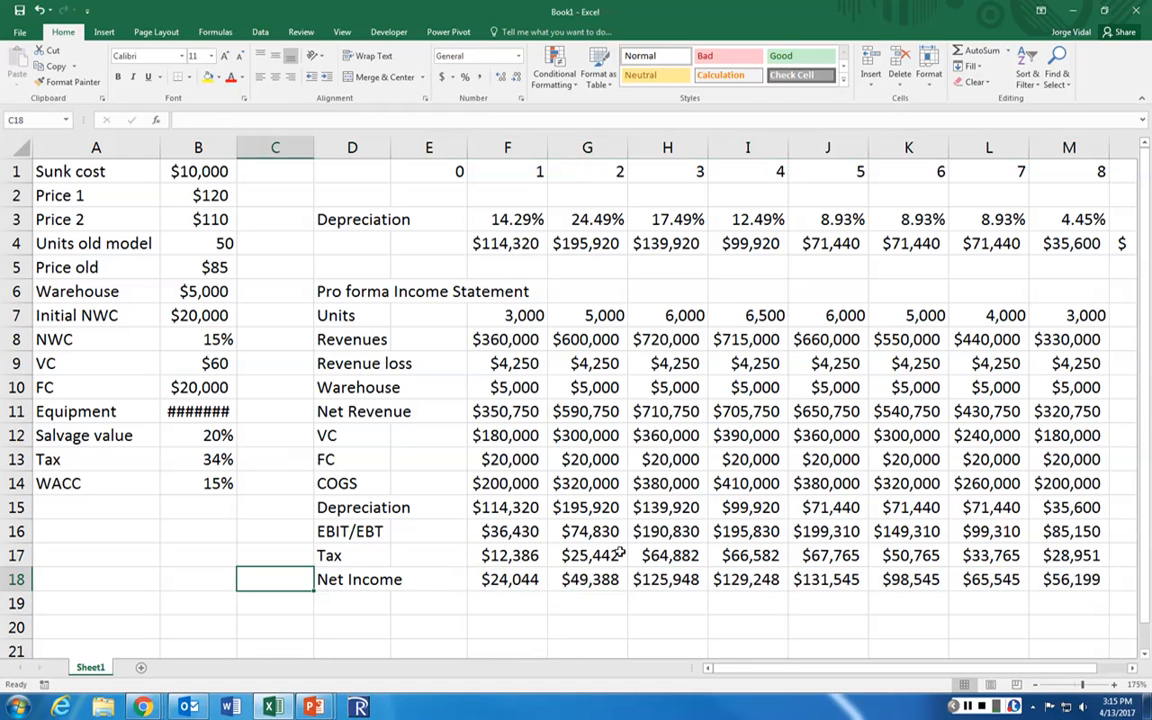
pyautogui.press('Right')
pyautogui.press('Down')
pyautogui.press('Down')
pyautogui.write('P')
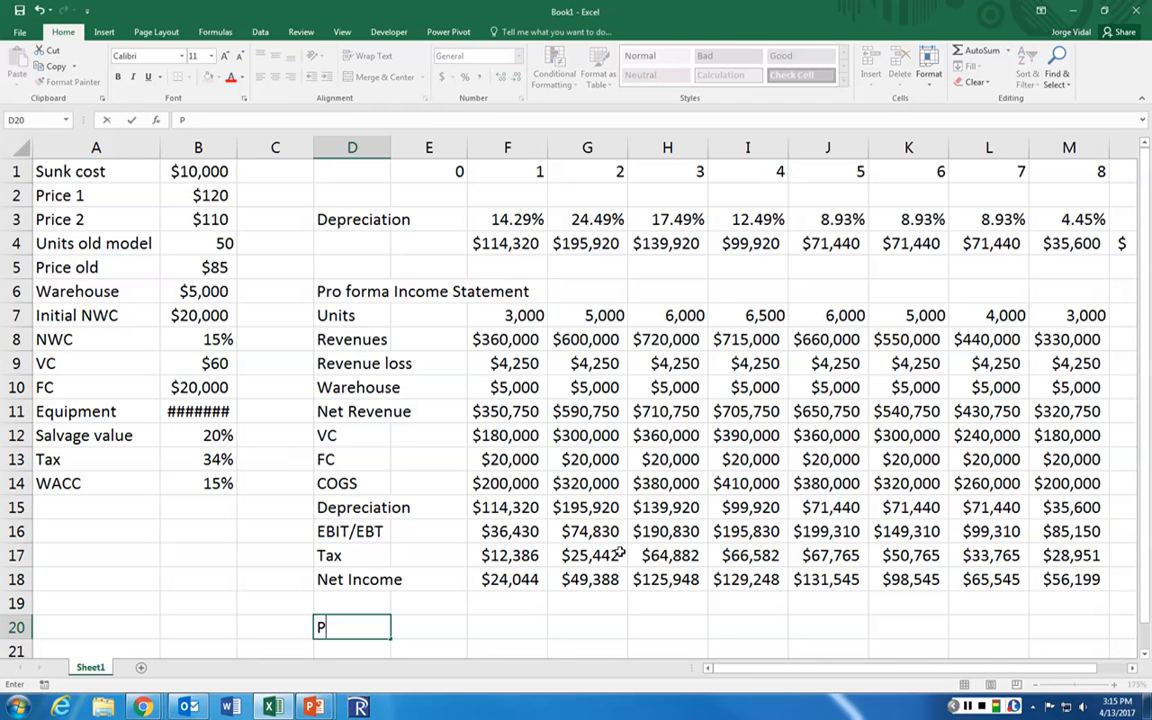
pyautogui.write('rof')
pyautogui.press('BackSpace')
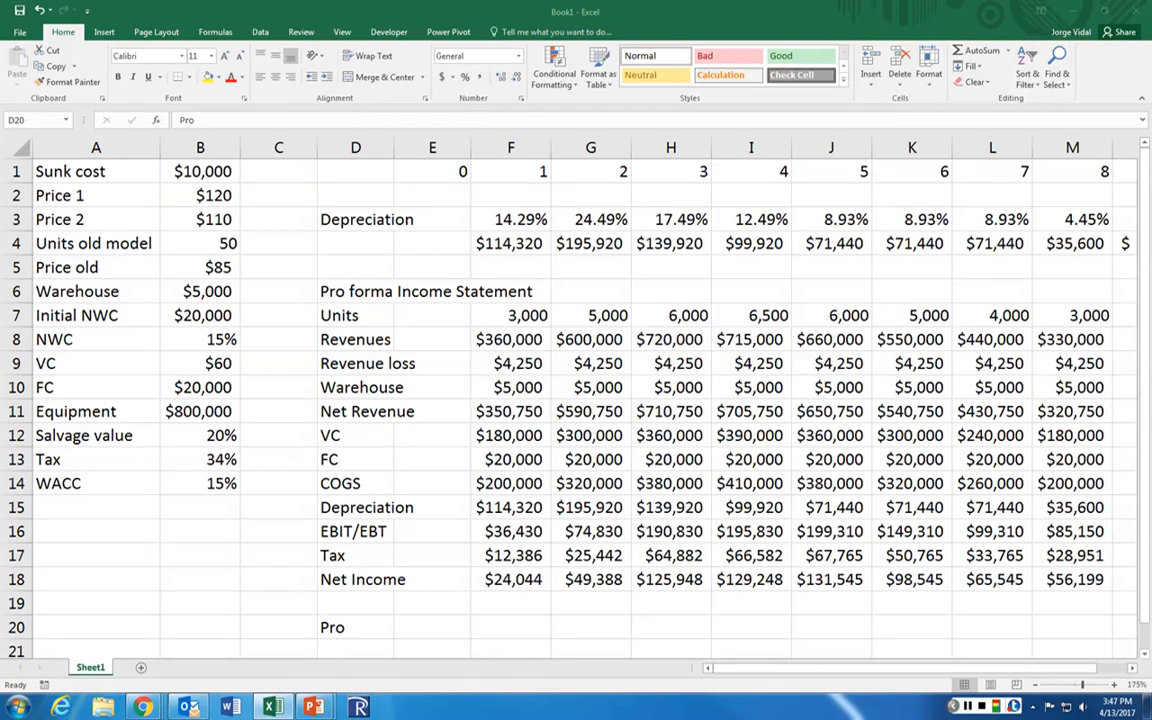
pyautogui.click(347, 628)
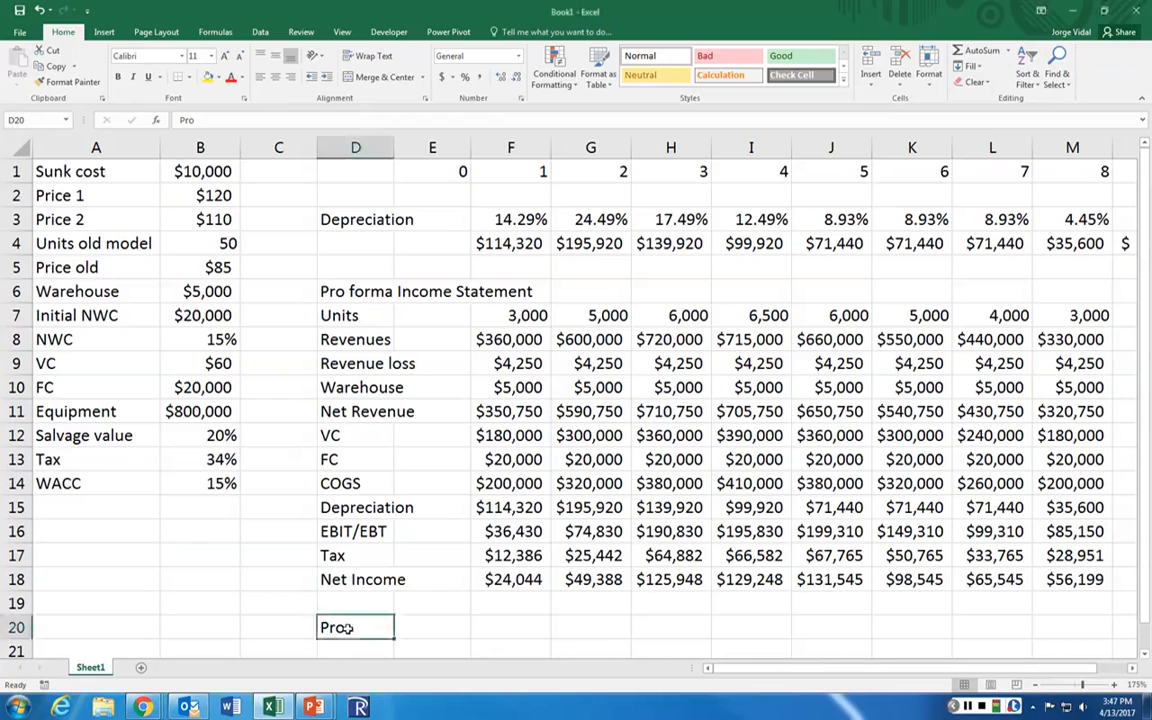
pyautogui.write('Pro')
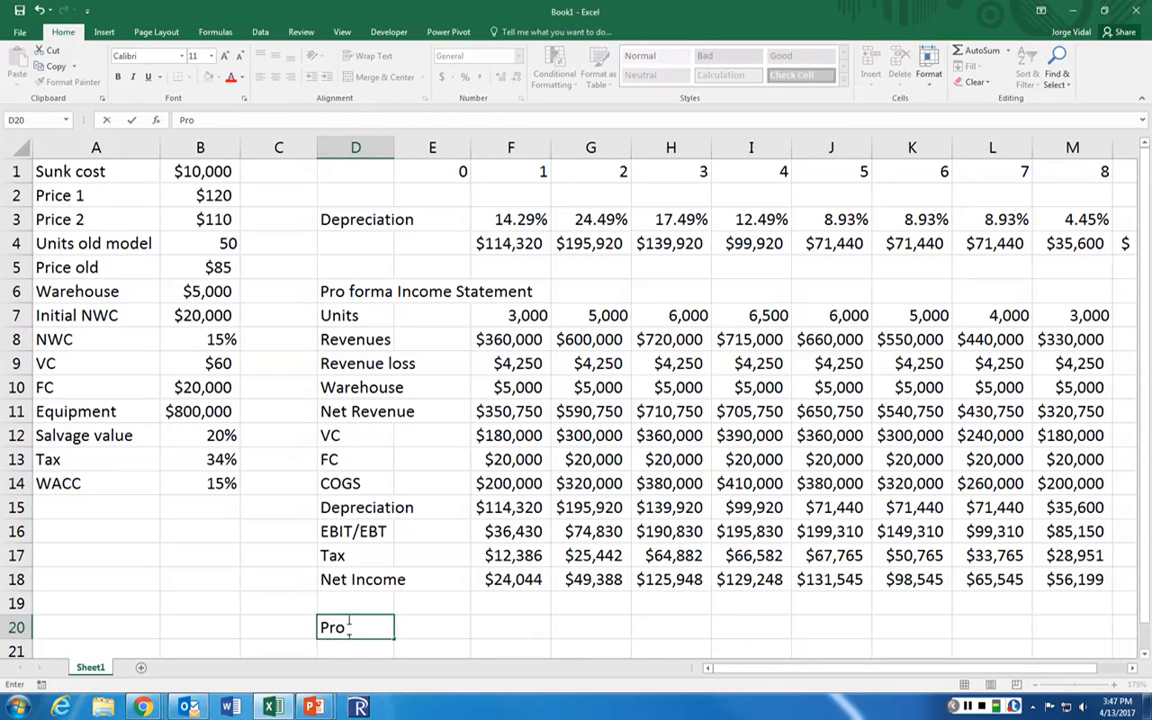
pyautogui.write(' forma ')
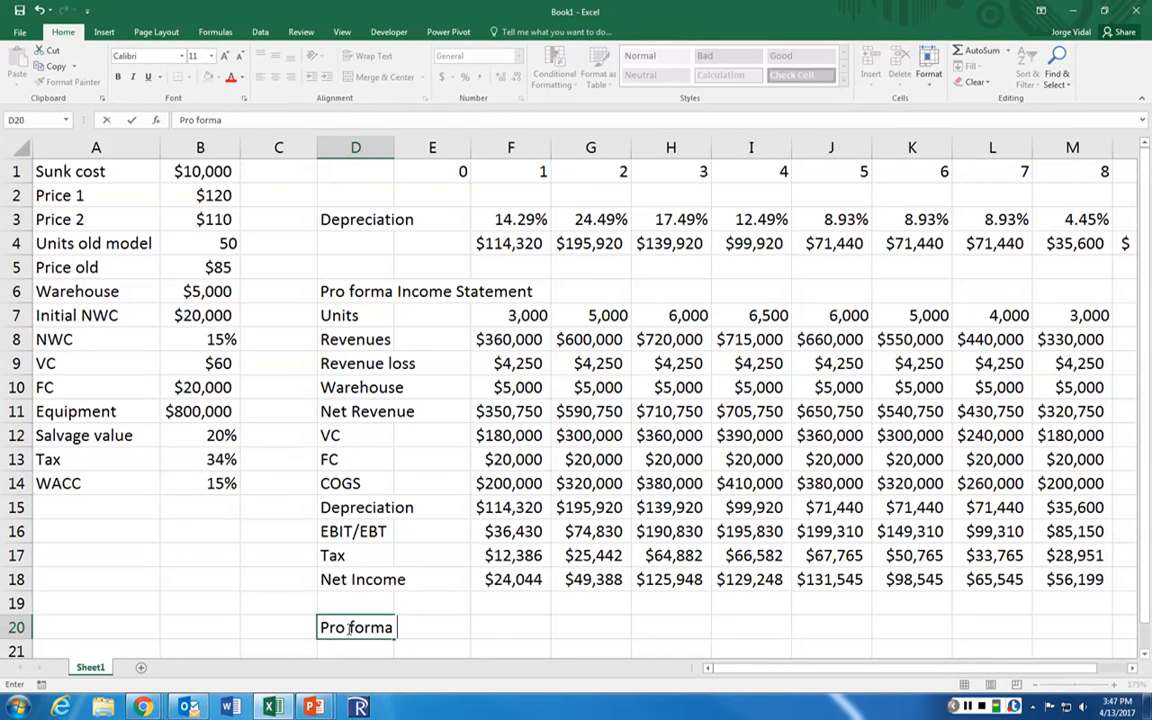
# Step: Complete the heading "Pro forma Balance Sheet" in D20 and label the row beneath it "NWC"
pyautogui.write('Balance S')
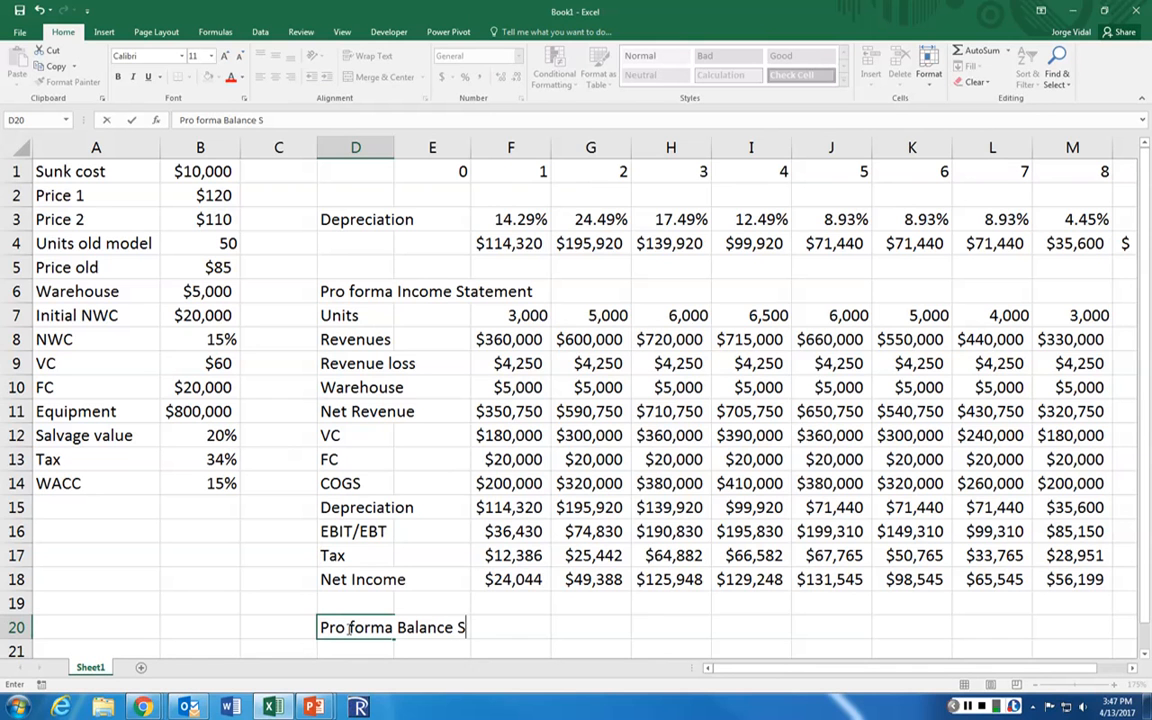
pyautogui.write('heet')
pyautogui.press('Return')
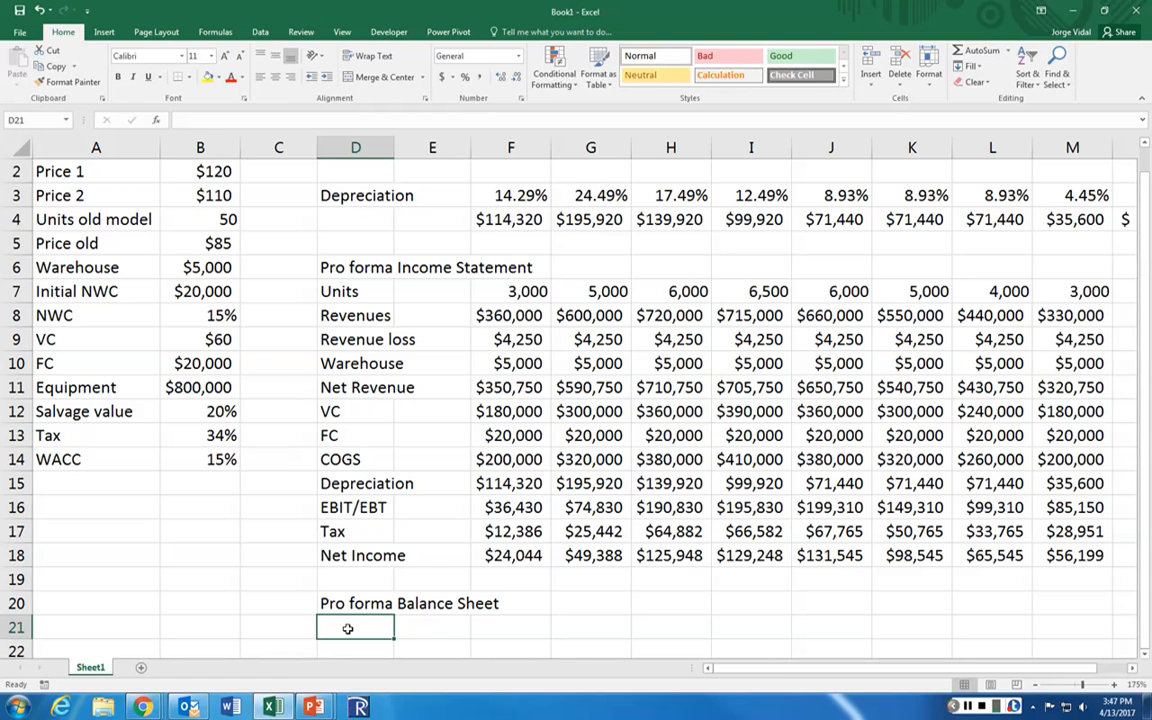
pyautogui.write('NWC')
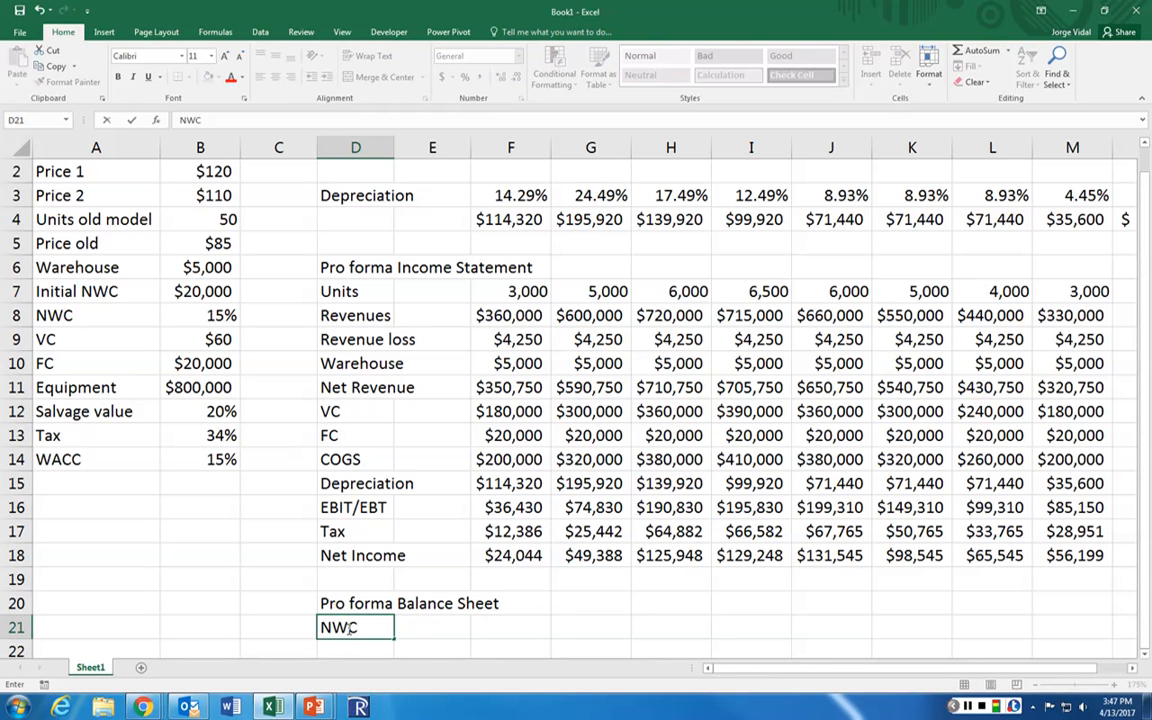
pyautogui.press('Tab')
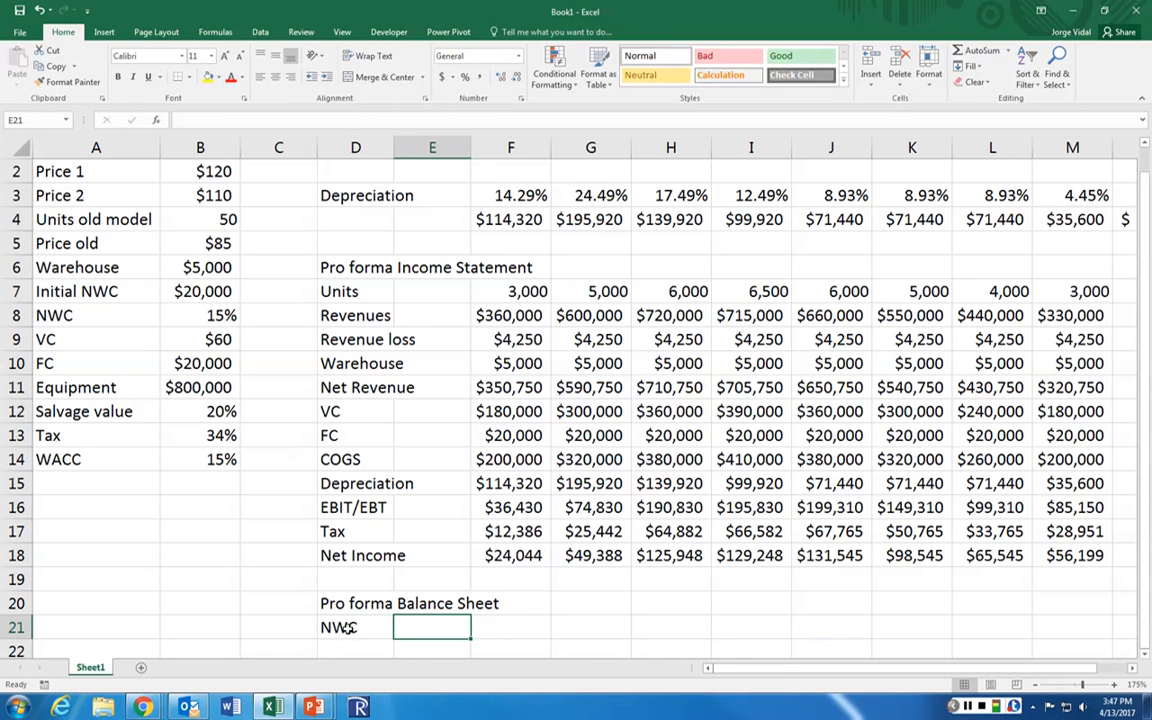
# Step: Link the year 0 NWC in E21 to the initial NWC input with =B7
pyautogui.scroll(1, 330, 520)
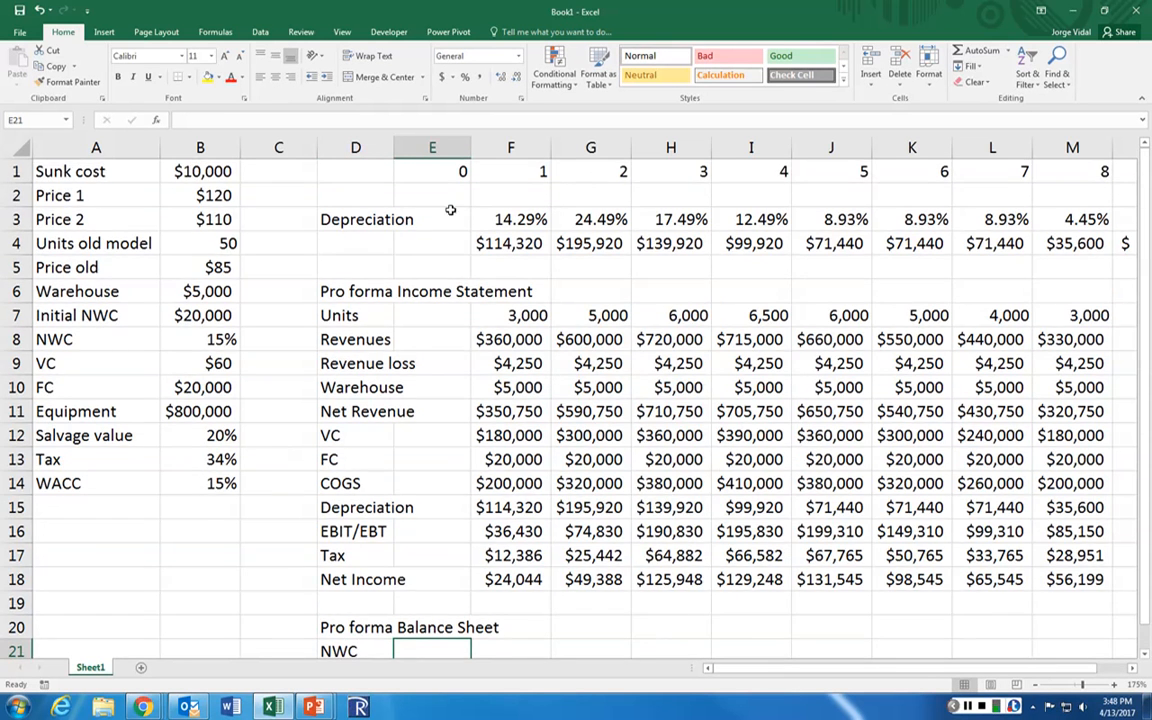
pyautogui.scroll(-1, 403, 171)
pyautogui.write('=')
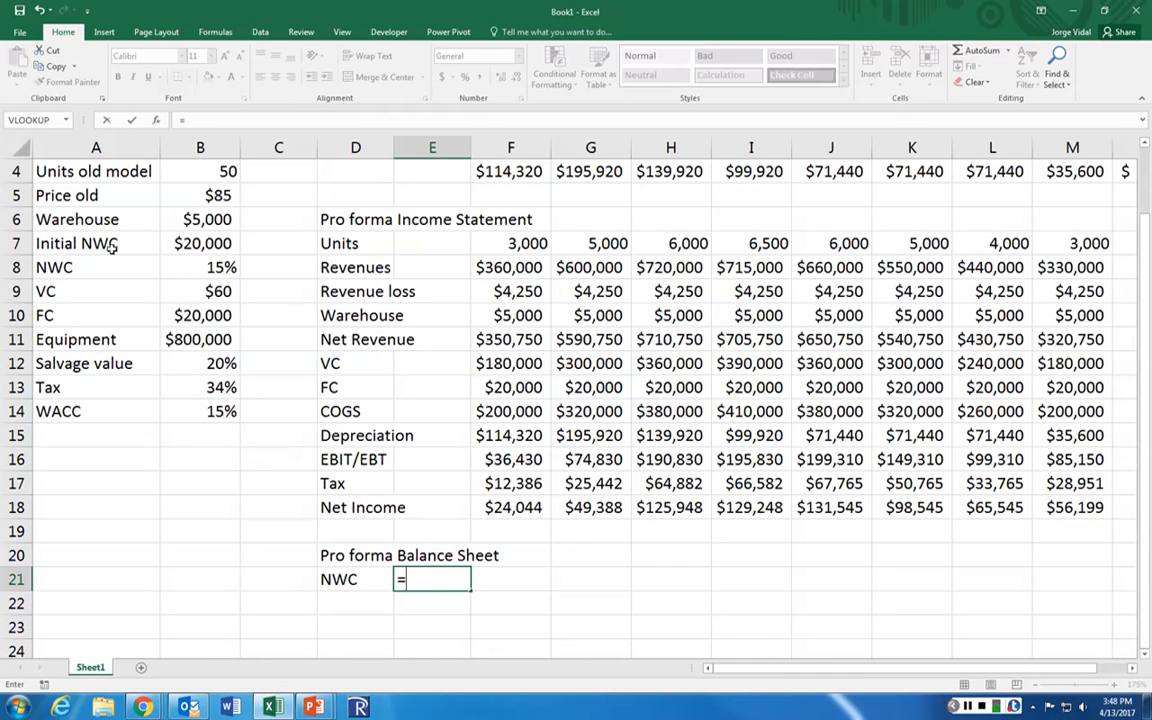
pyautogui.click(172, 243)
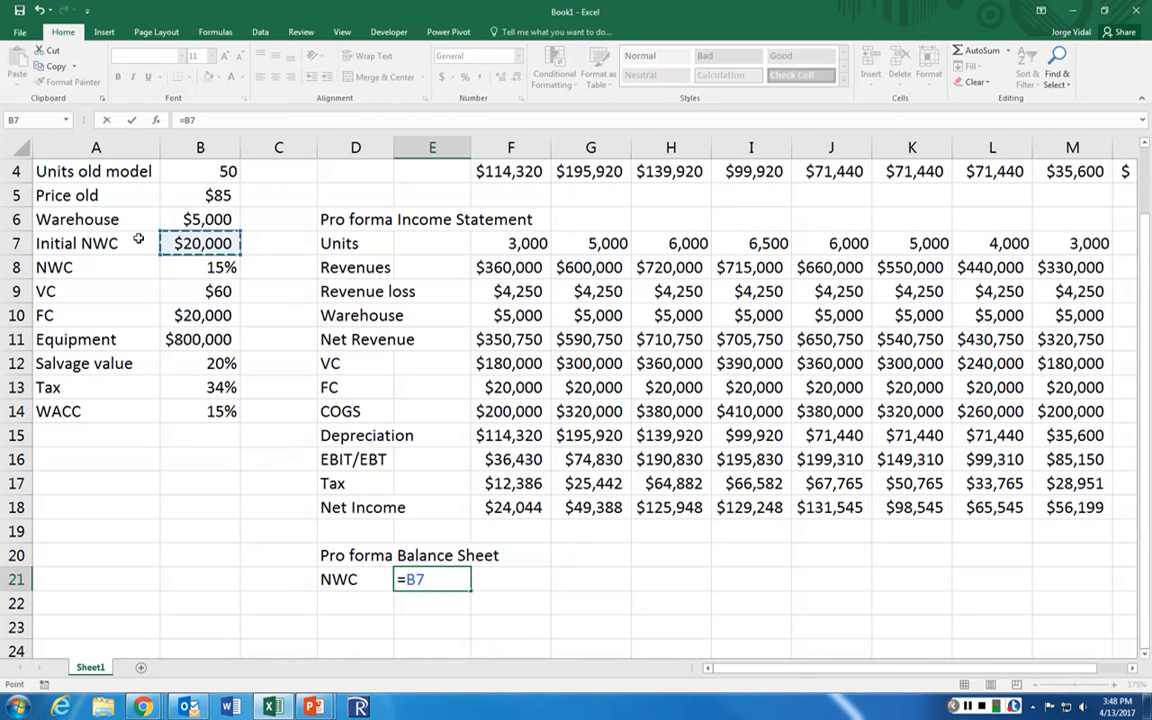
pyautogui.press('Tab')
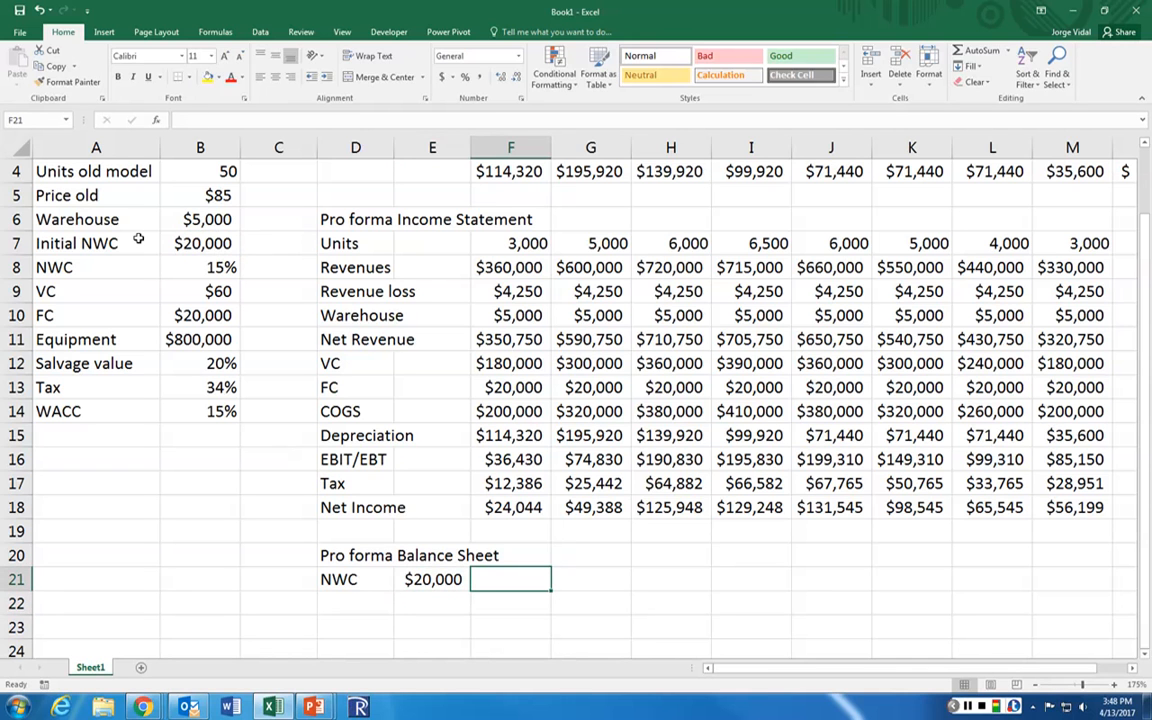
# Step: Calculate the year 1 NWC in F21 as the fixed NWC percentage times revenues, =$B$8*F8
pyautogui.write('=')
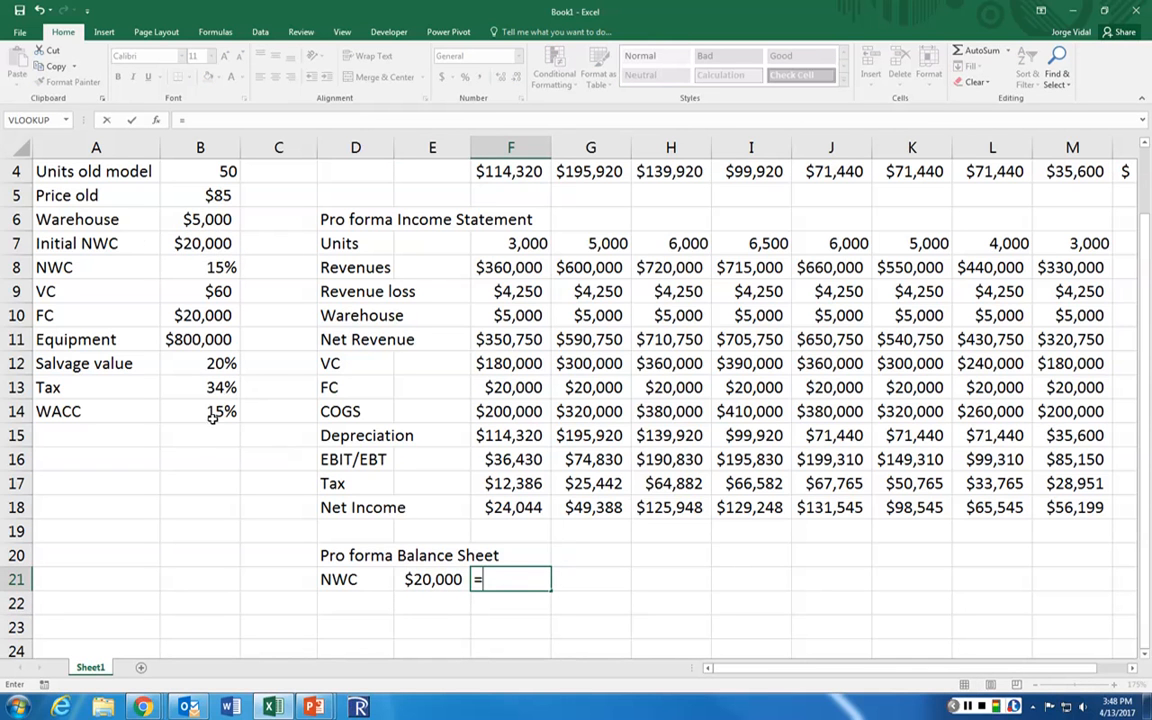
pyautogui.click(168, 266)
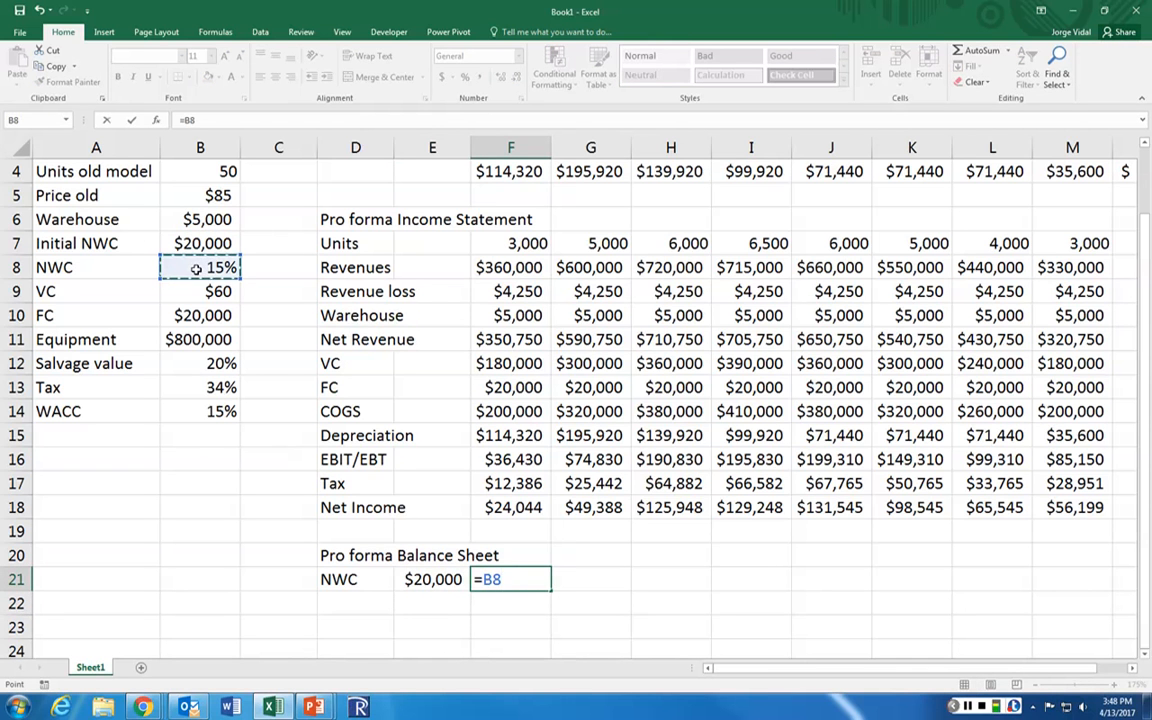
pyautogui.press('F4')
pyautogui.write('*')
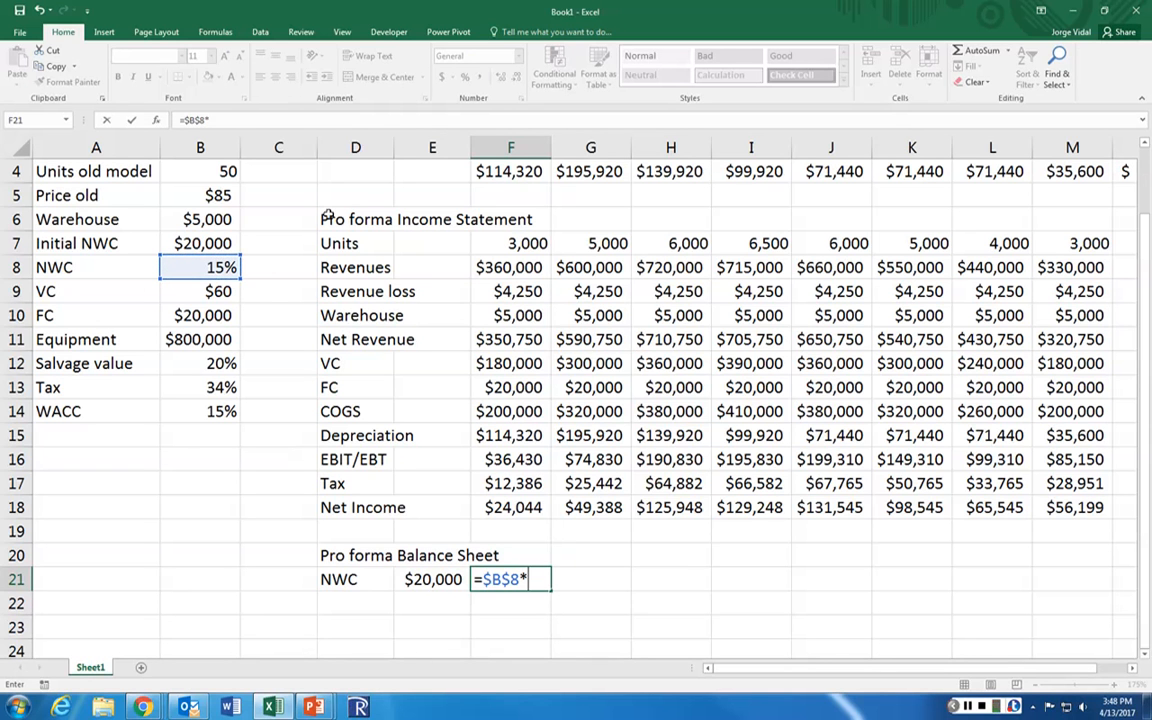
pyautogui.click(486, 266)
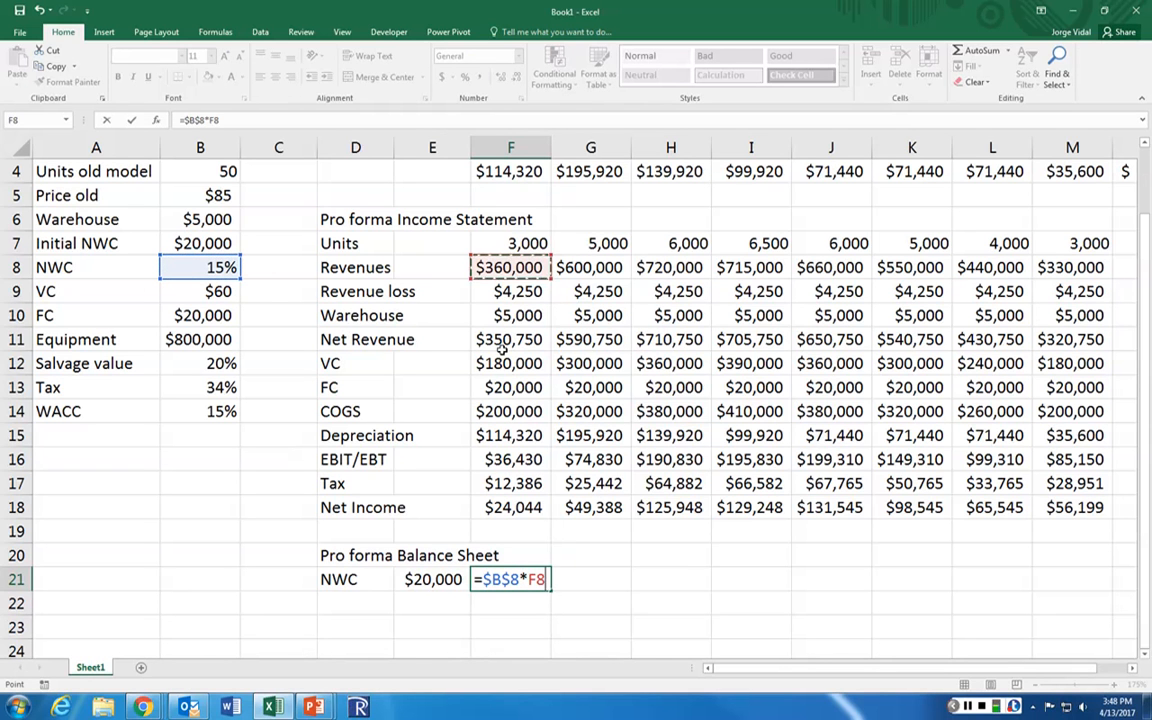
pyautogui.press('Return')
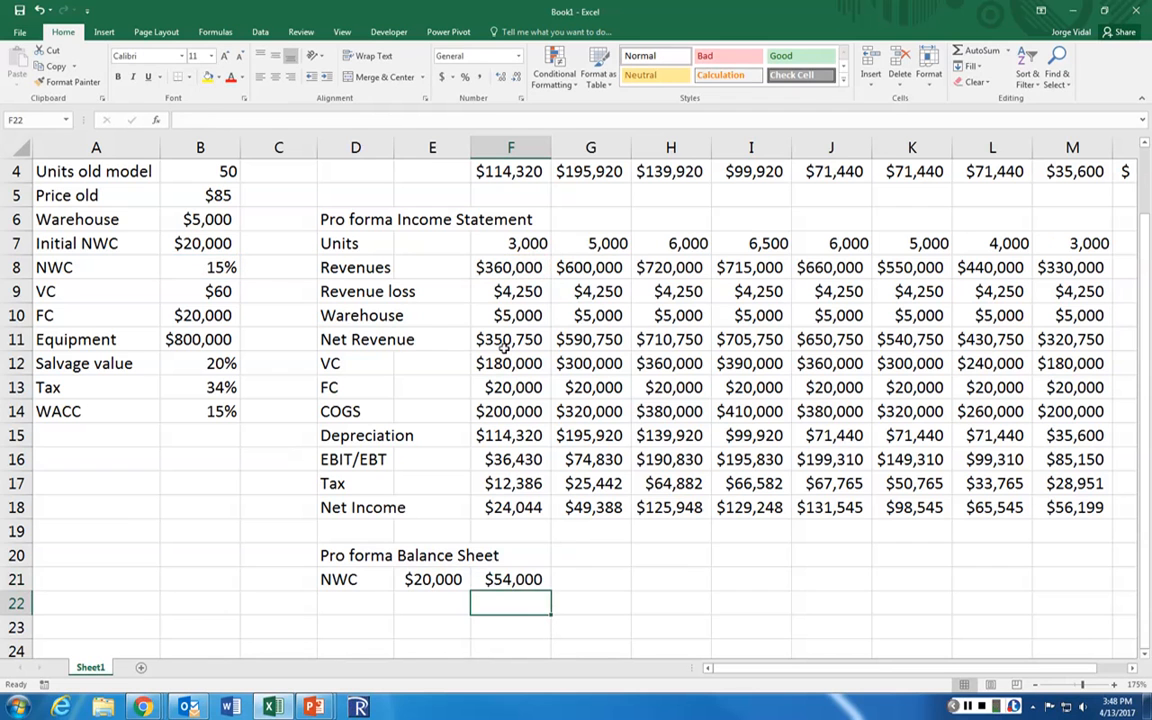
# Step: Copy the year 1 NWC formula from F21 across the row through year 8 in M21
pyautogui.press('Up')
pyautogui.hotkey('ctrl', 'c')
pyautogui.hotkey('shift', 'Right')
pyautogui.hotkey('shift', 'Right')
pyautogui.hotkey('shift', 'Right')
pyautogui.hotkey('shift', 'Right')
pyautogui.hotkey('shift', 'Right')
pyautogui.hotkey('shift', 'Right')
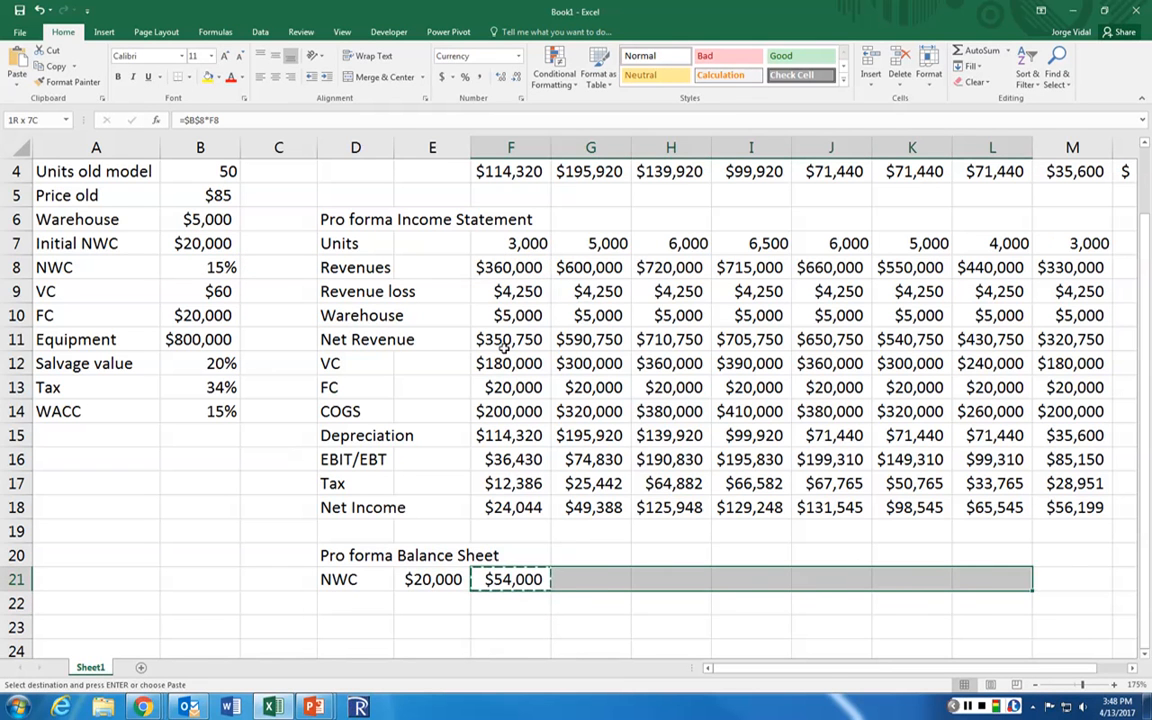
pyautogui.hotkey('shift', 'Right')
pyautogui.press('Return')
# Step: Label cell D22, directly under the NWC row label, "Change NWC"
pyautogui.press('Down')
pyautogui.press('Left')
pyautogui.press('Left')
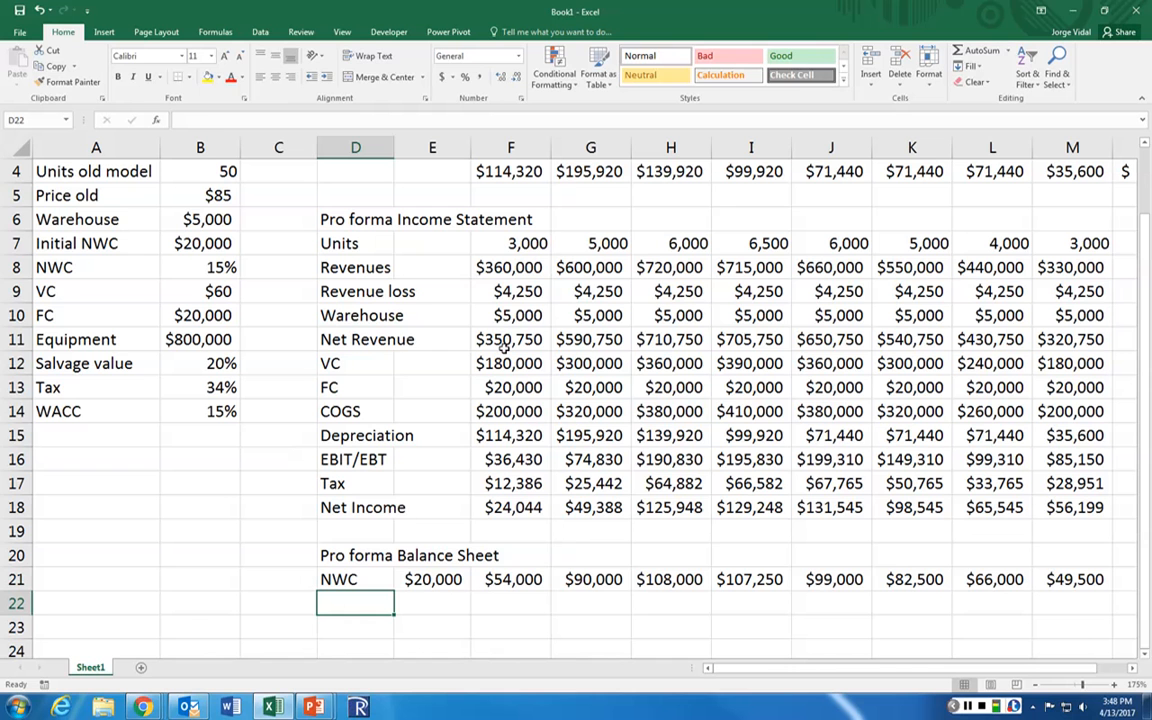
pyautogui.write('Cha')
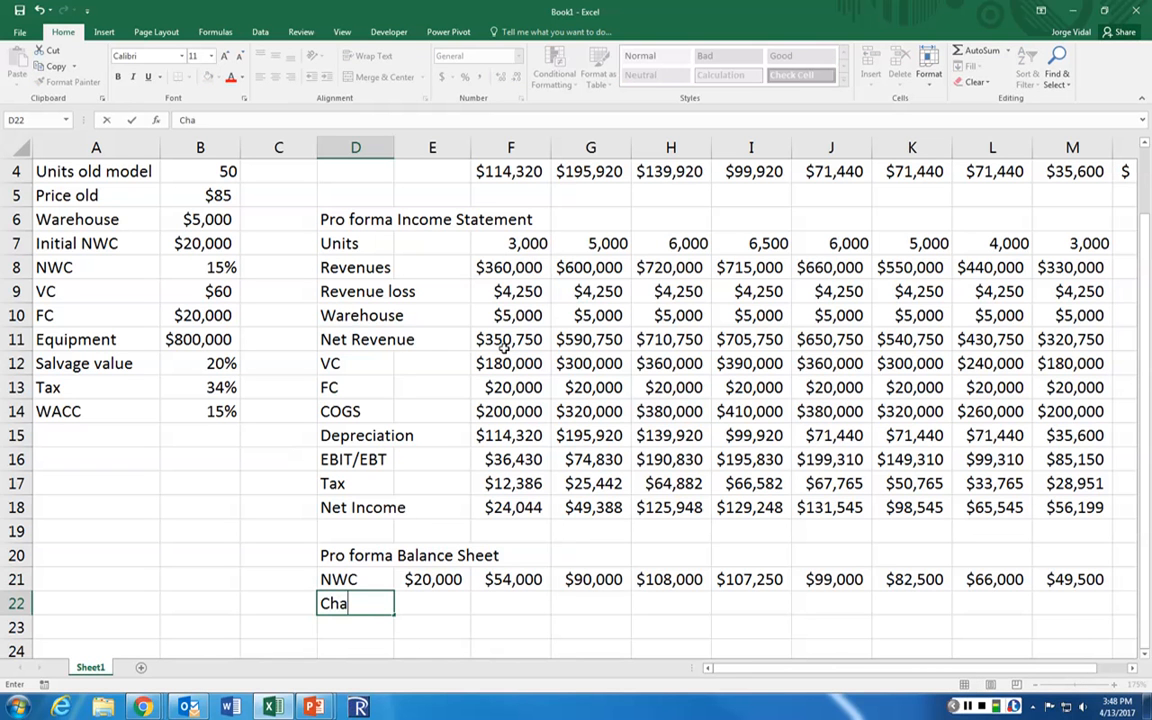
pyautogui.write('nge NWC')
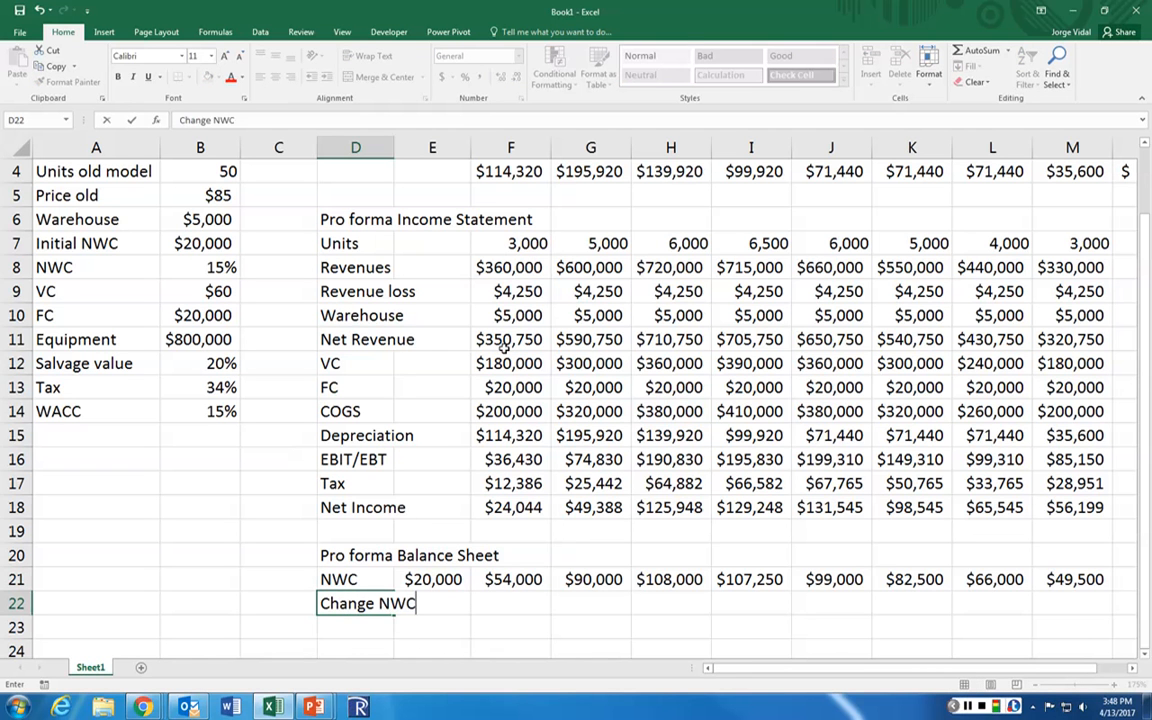
pyautogui.press('Return')
# Step: Set the year 0 change in NWC in E22 equal to the year 0 NWC, =E21
pyautogui.press('Right')
pyautogui.write('=')
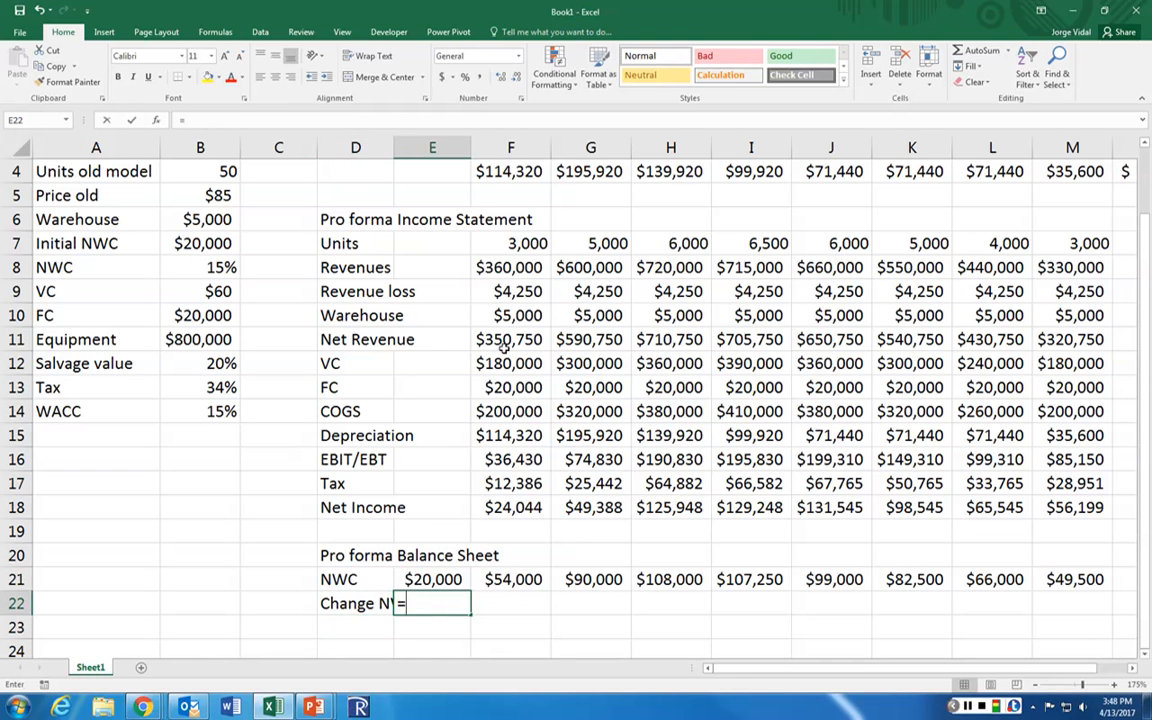
pyautogui.press('Up')
pyautogui.press('Return')
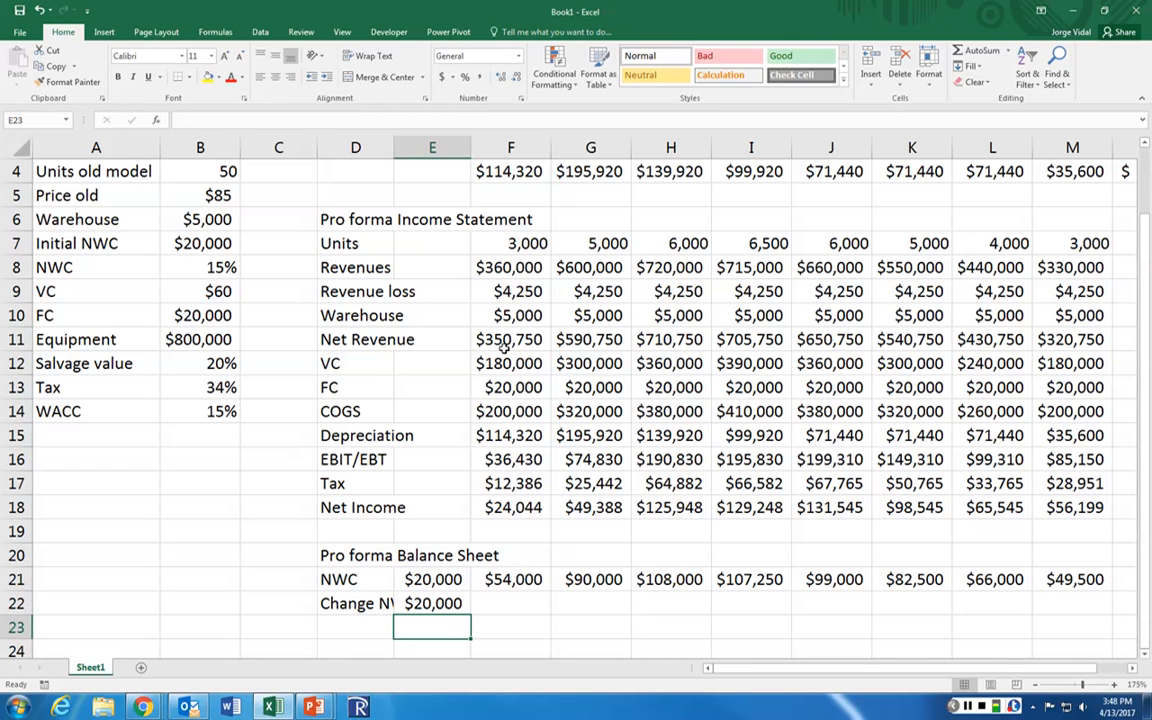
# Step: Calculate the year 1 change in NWC in F22 as current minus prior year NWC, =F21-E21
pyautogui.press('Up')
pyautogui.press('Right')
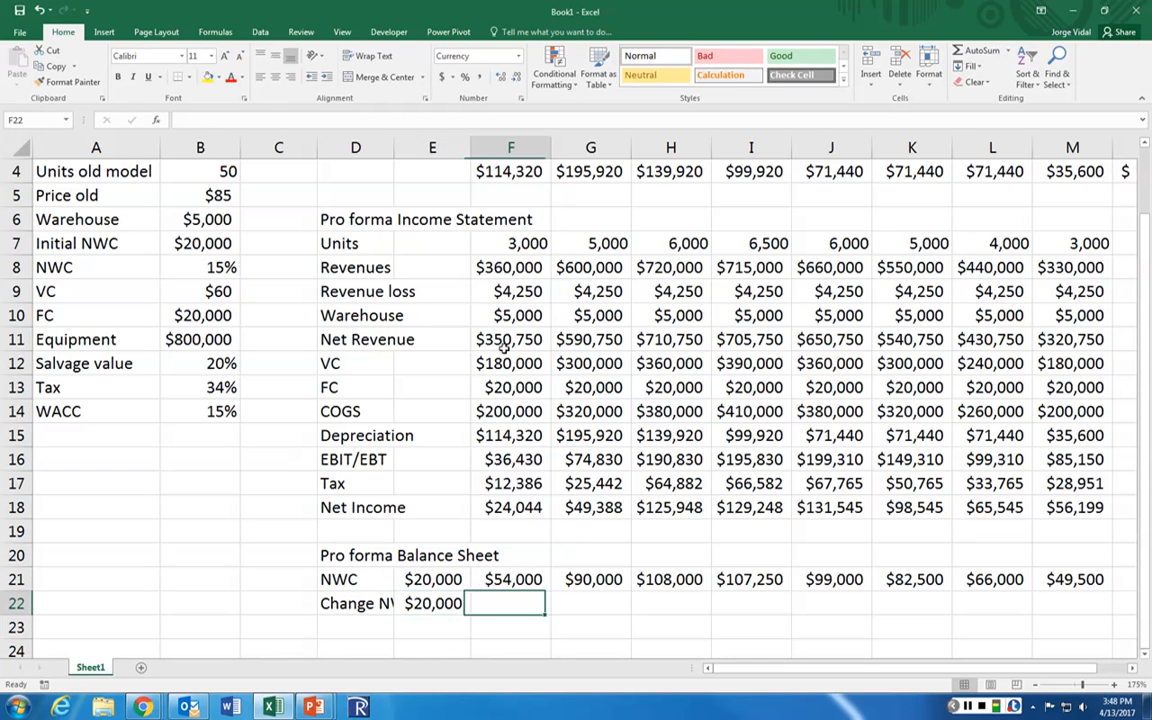
pyautogui.write('=')
pyautogui.press('Up')
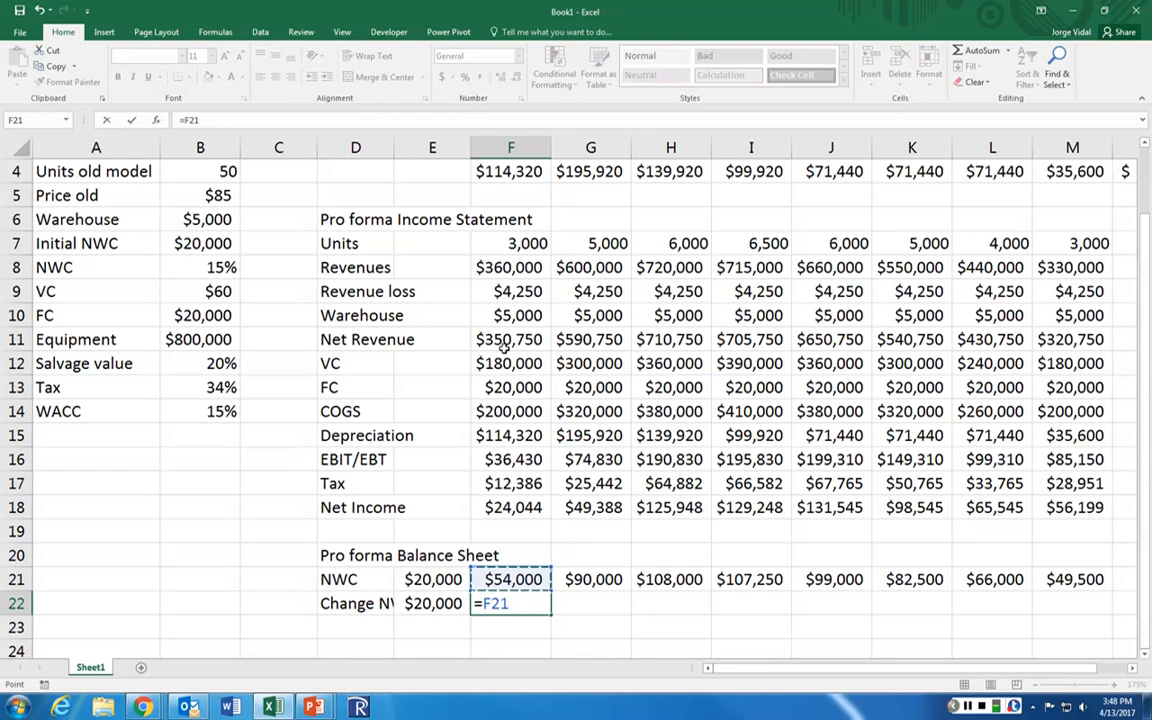
pyautogui.write('-')
pyautogui.press('Up')
pyautogui.press('Left')
pyautogui.press('Return')
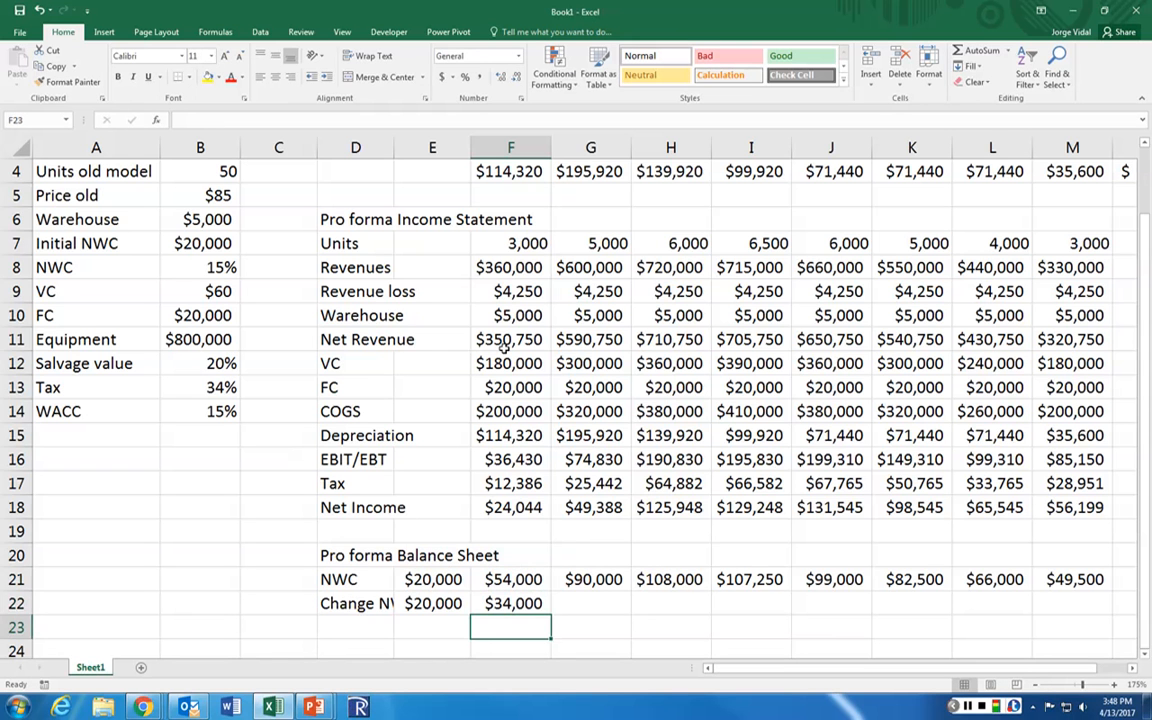
# Step: Copy the change in NWC formula from F22 across the row through year 8 in M22
pyautogui.press('Up')
pyautogui.hotkey('ctrl', 'c')
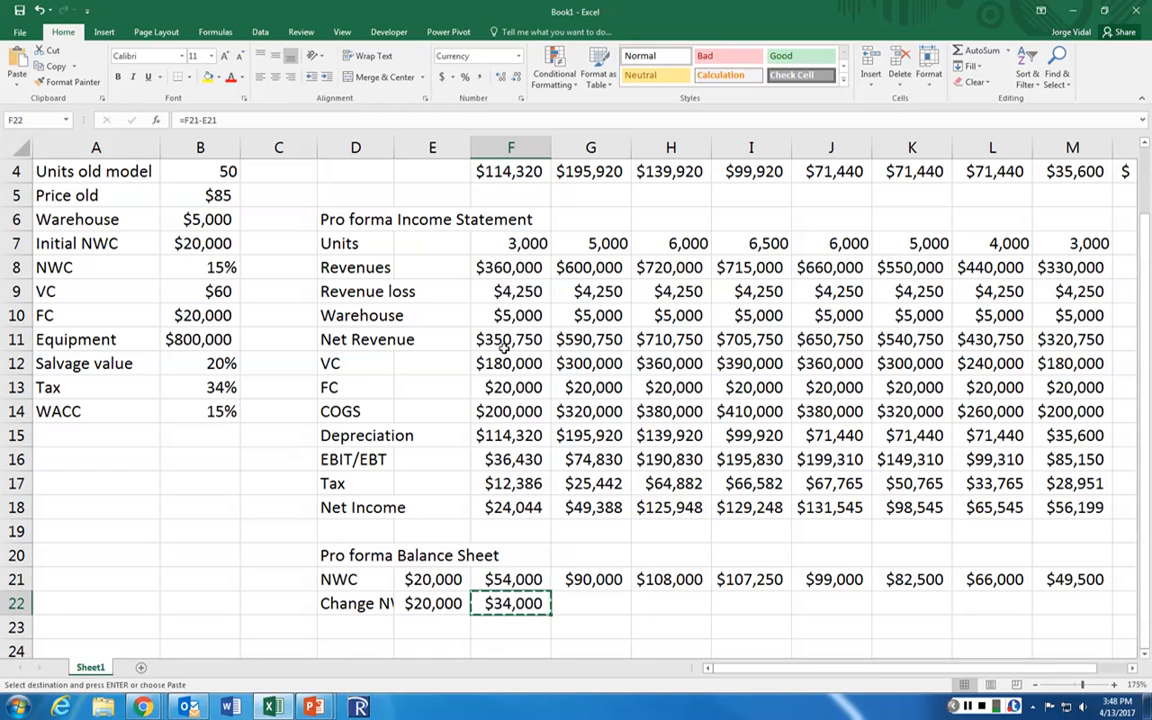
pyautogui.hotkey('shift', 'Right')
pyautogui.hotkey('shift', 'Right')
pyautogui.hotkey('shift', 'Right')
pyautogui.hotkey('shift', 'Right')
pyautogui.hotkey('shift', 'Right')
pyautogui.hotkey('shift', 'Right')
pyautogui.hotkey('shift', 'Right')
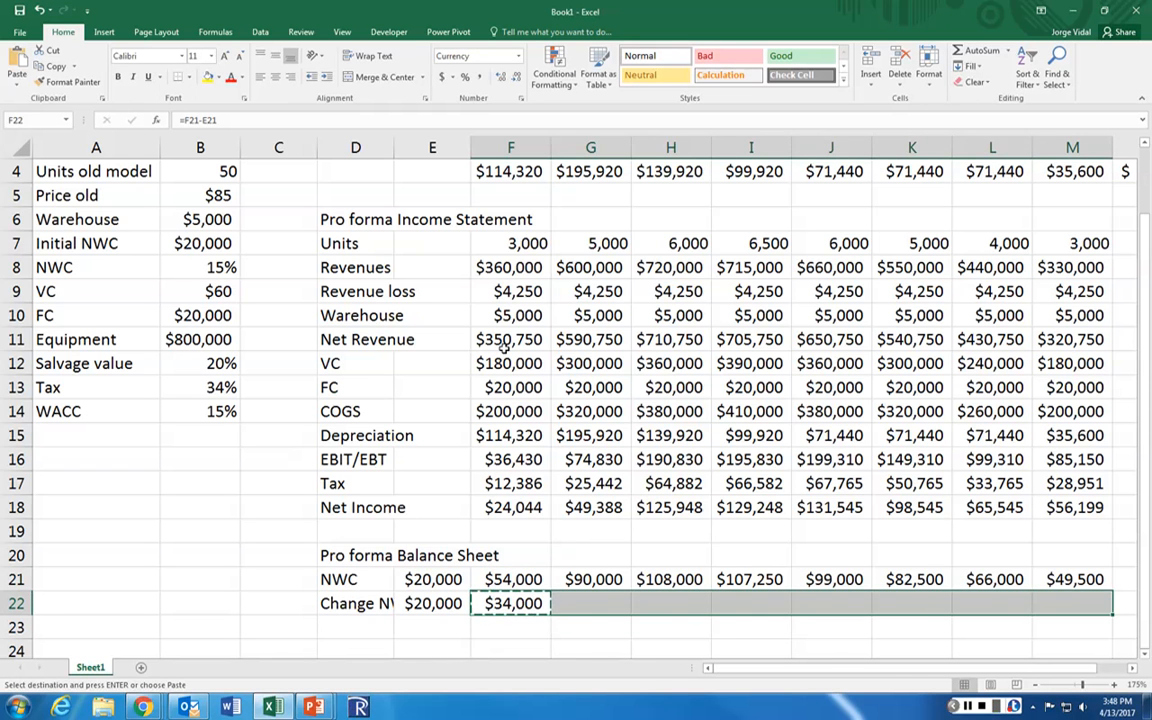
pyautogui.press('Return')
# Step: Examine the NWC and Change NWC cells for years 3 and 4, comparing their values and formulas
pyautogui.press('Right')
pyautogui.press('Right')
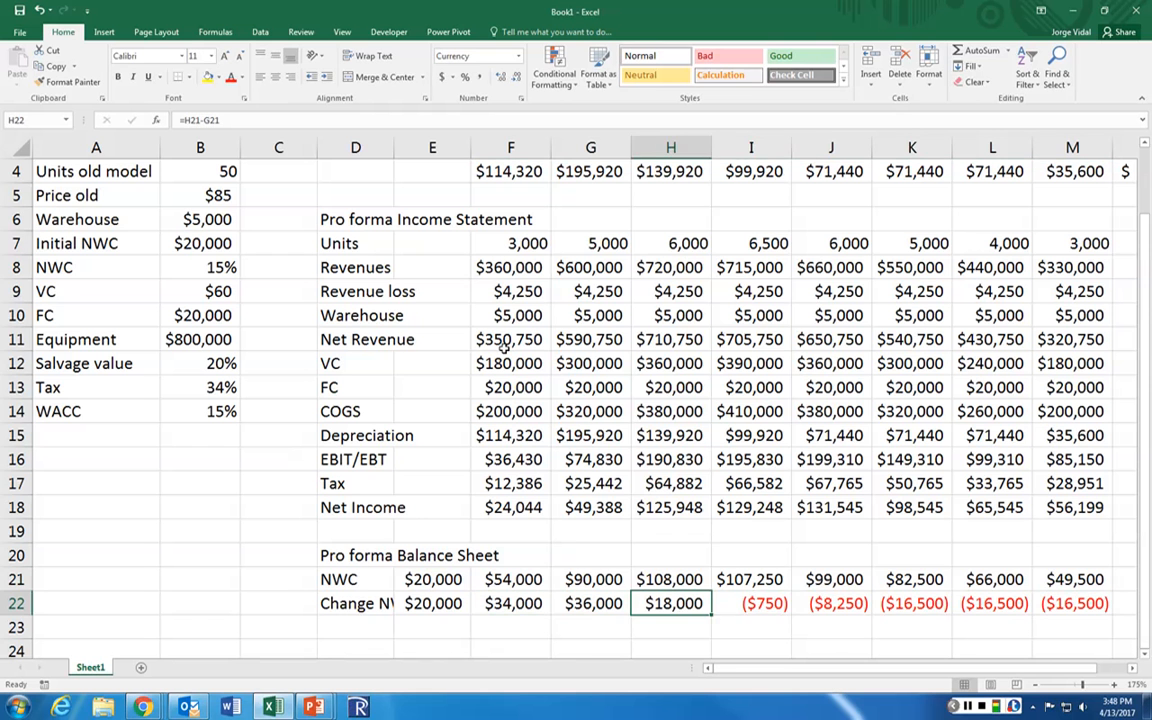
pyautogui.press('Right')
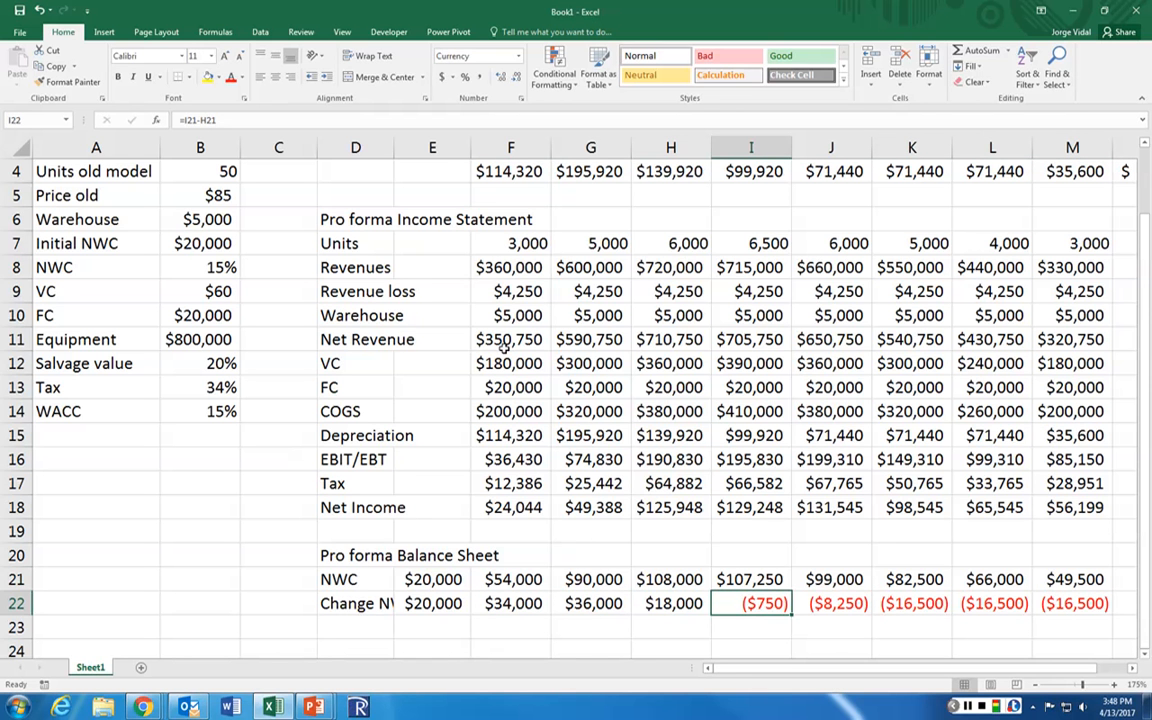
pyautogui.press('Up')
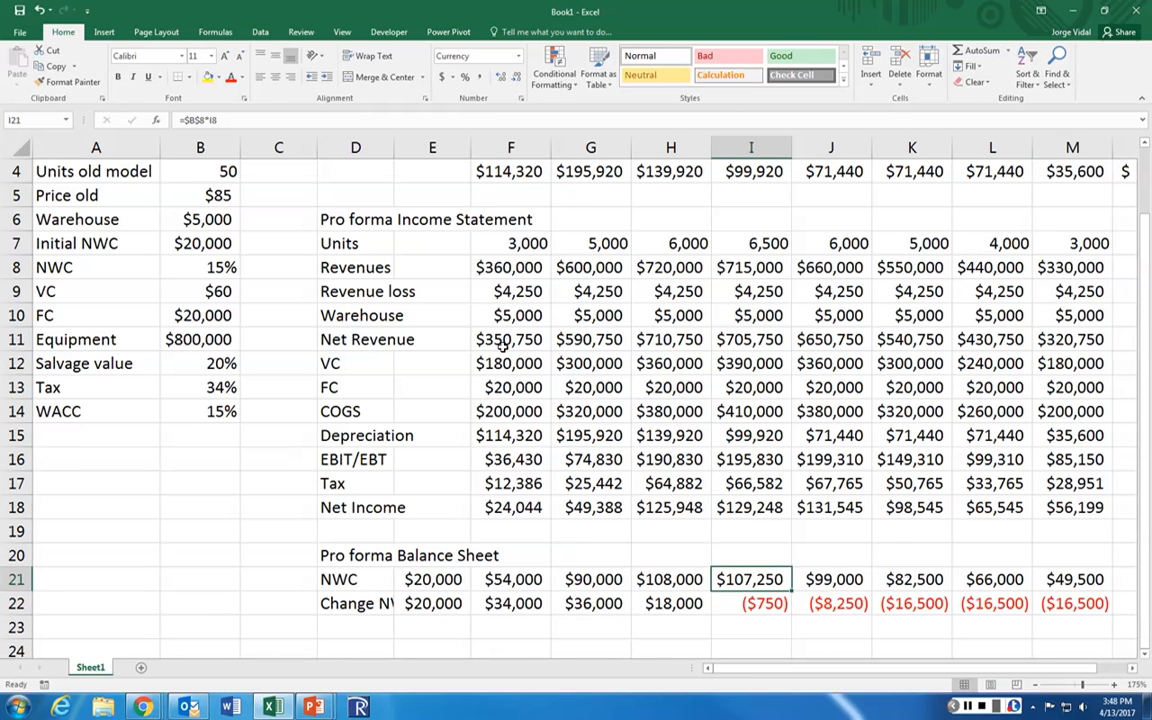
pyautogui.scroll(1, 503, 343)
pyautogui.scroll(1, 649, 198)
pyautogui.press('Left')
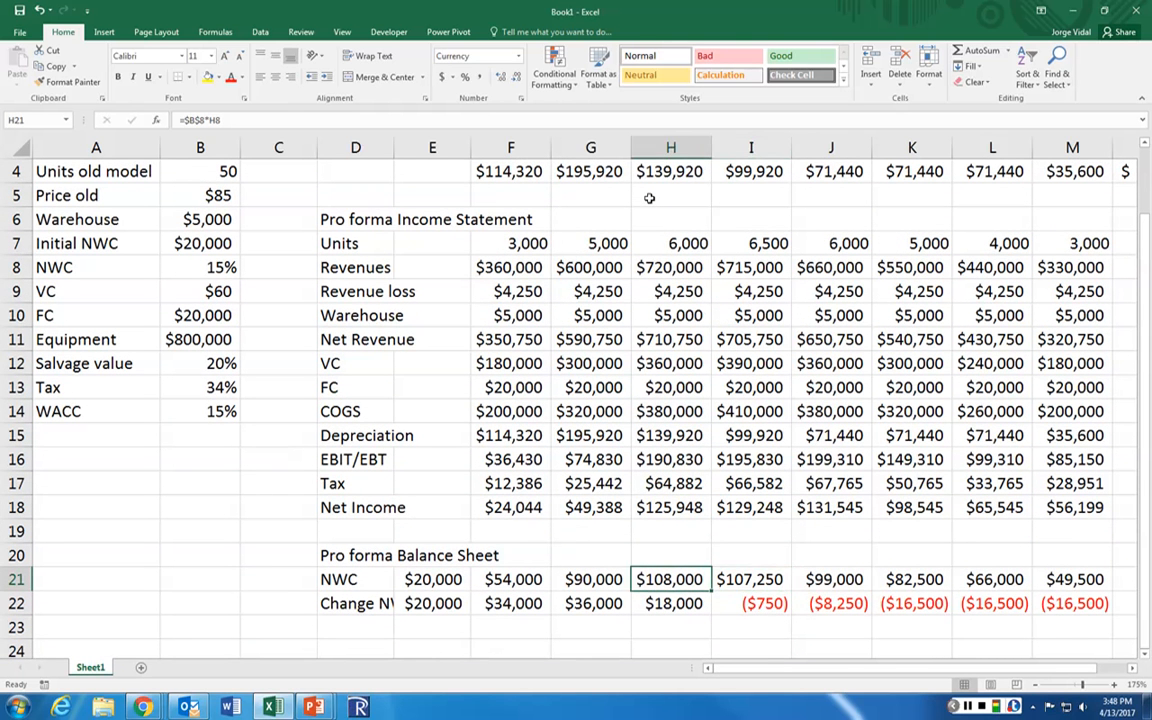
pyautogui.press('Right')
pyautogui.press('Down')
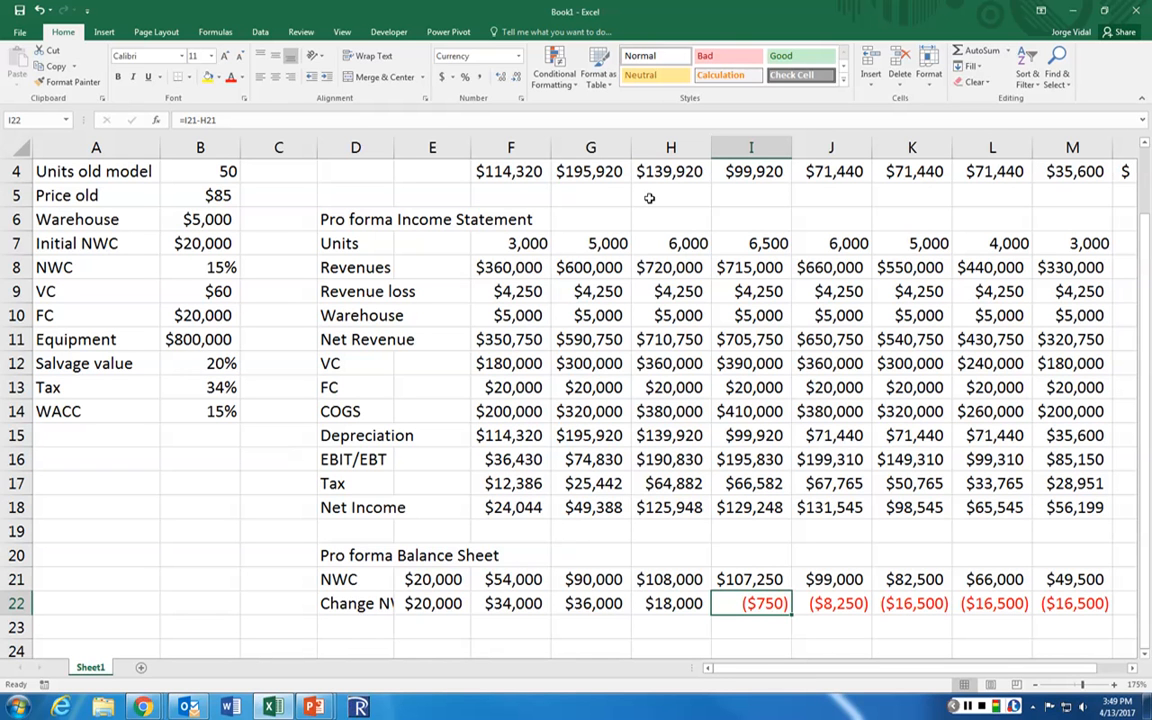
# Step: Go to cell D24, leaving one blank row below the Change NWC row
pyautogui.press('Down')
pyautogui.press('Left')
pyautogui.press('Left')
pyautogui.press('Left')
pyautogui.press('Left')
pyautogui.press('Left')
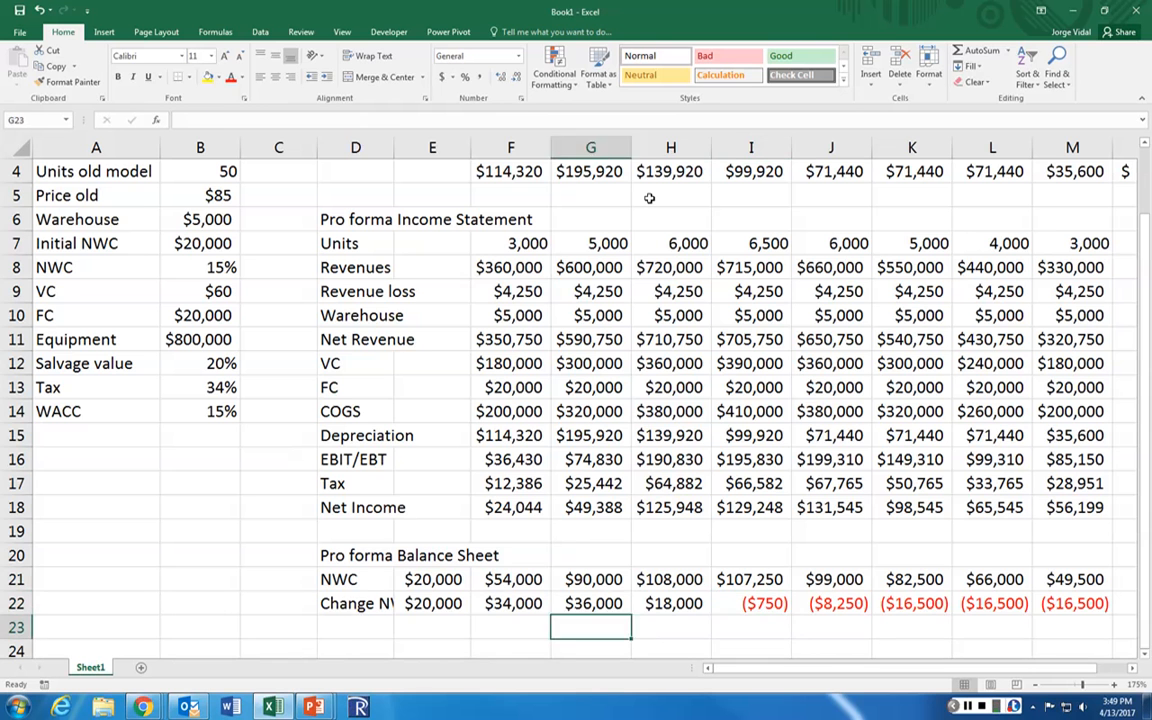
pyautogui.press('Down')
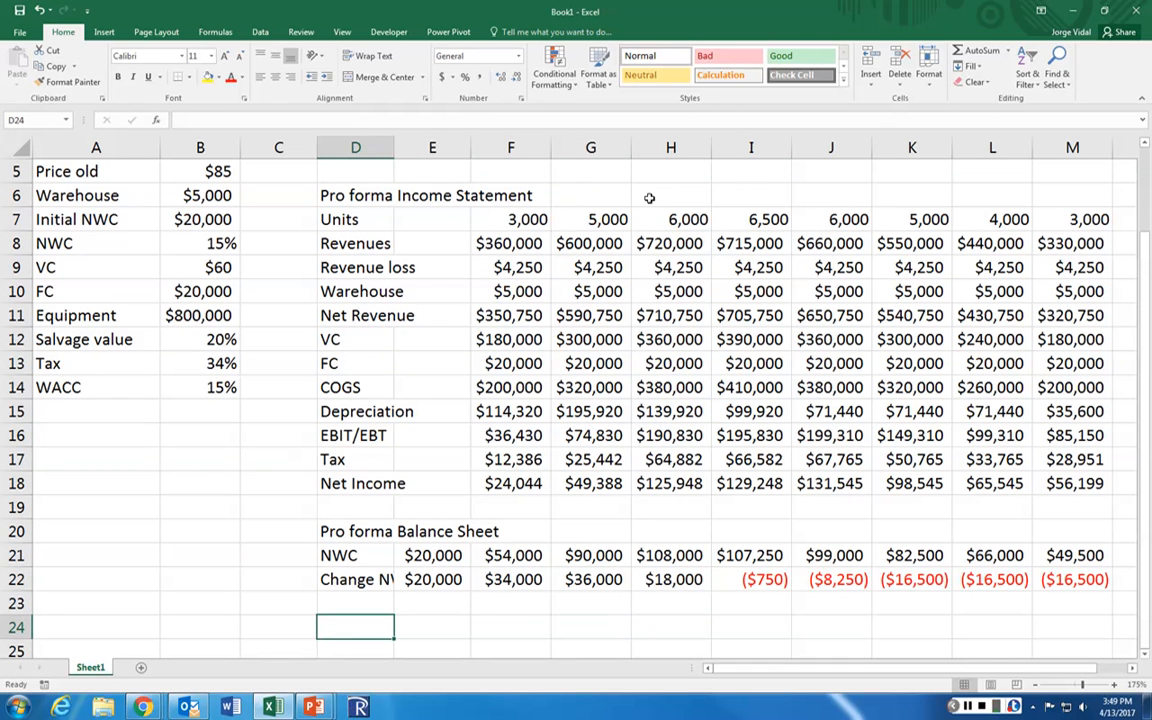
pyautogui.write('Change')
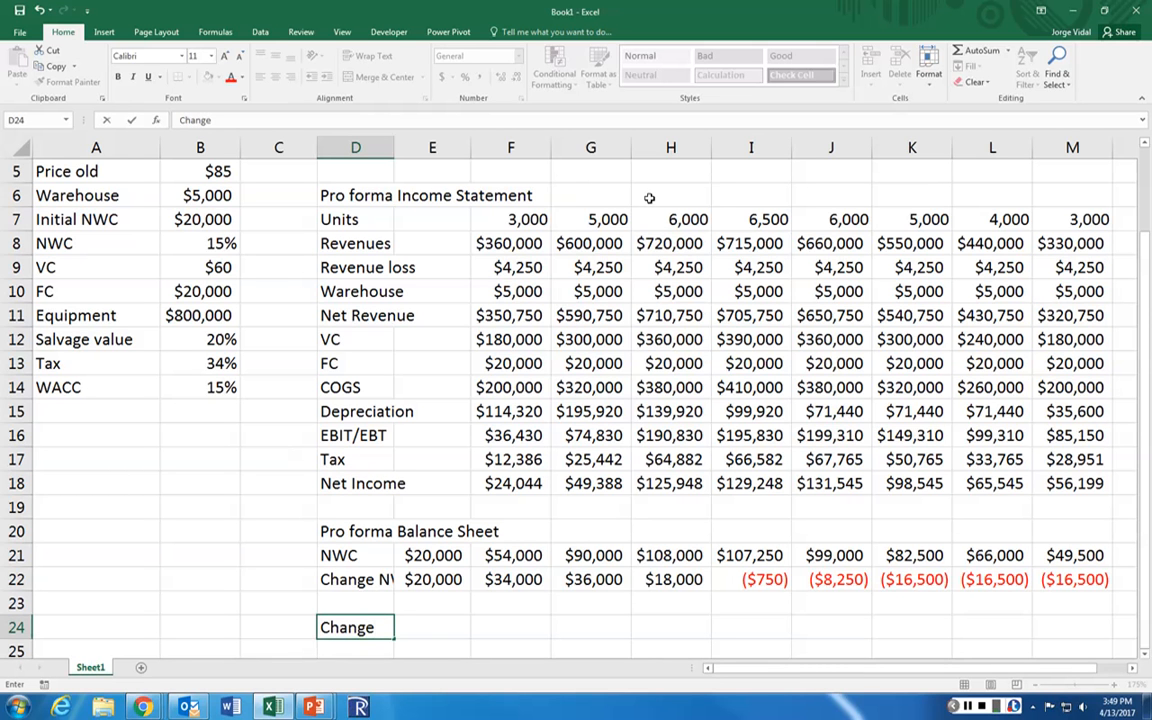
pyautogui.press('BackSpace')
pyautogui.press('BackSpace')
pyautogui.press('BackSpace')
pyautogui.press('BackSpace')
pyautogui.press('BackSpace')
pyautogui.press('BackSpace')
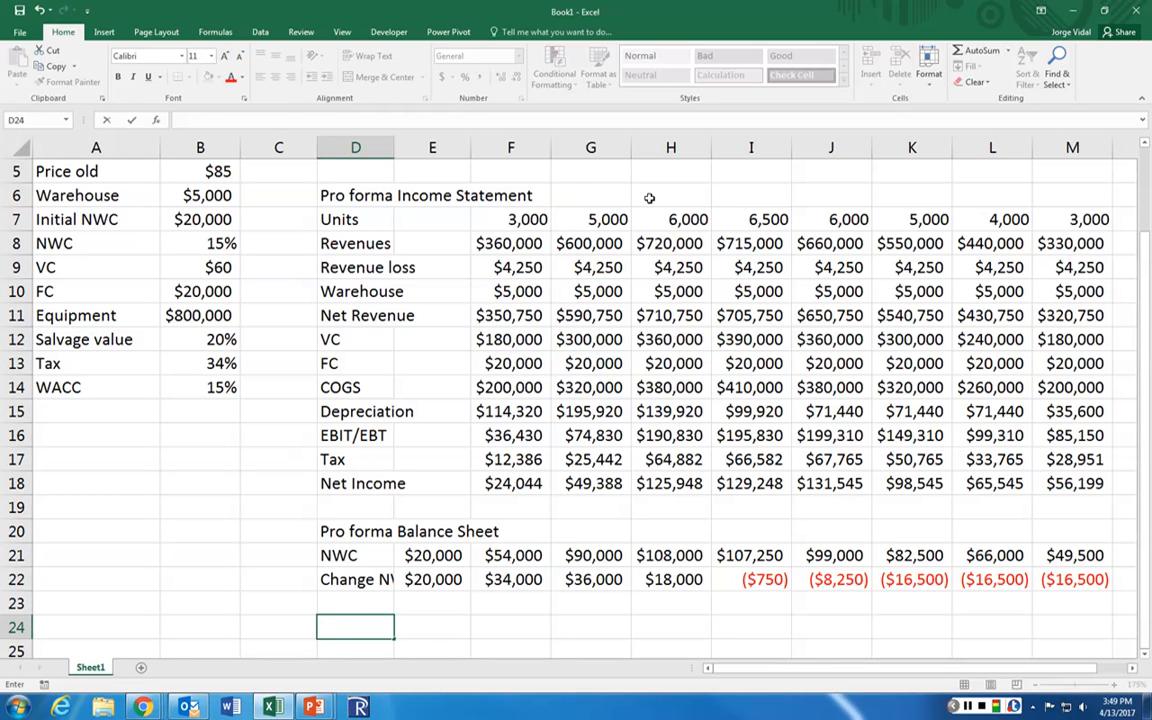
# Step: Label D24 FA, link the year 0 fixed assets in E24 to the equipment cost with =B11, and widen column E to fit
pyautogui.write('FA')
pyautogui.press('Tab')
pyautogui.write('=')
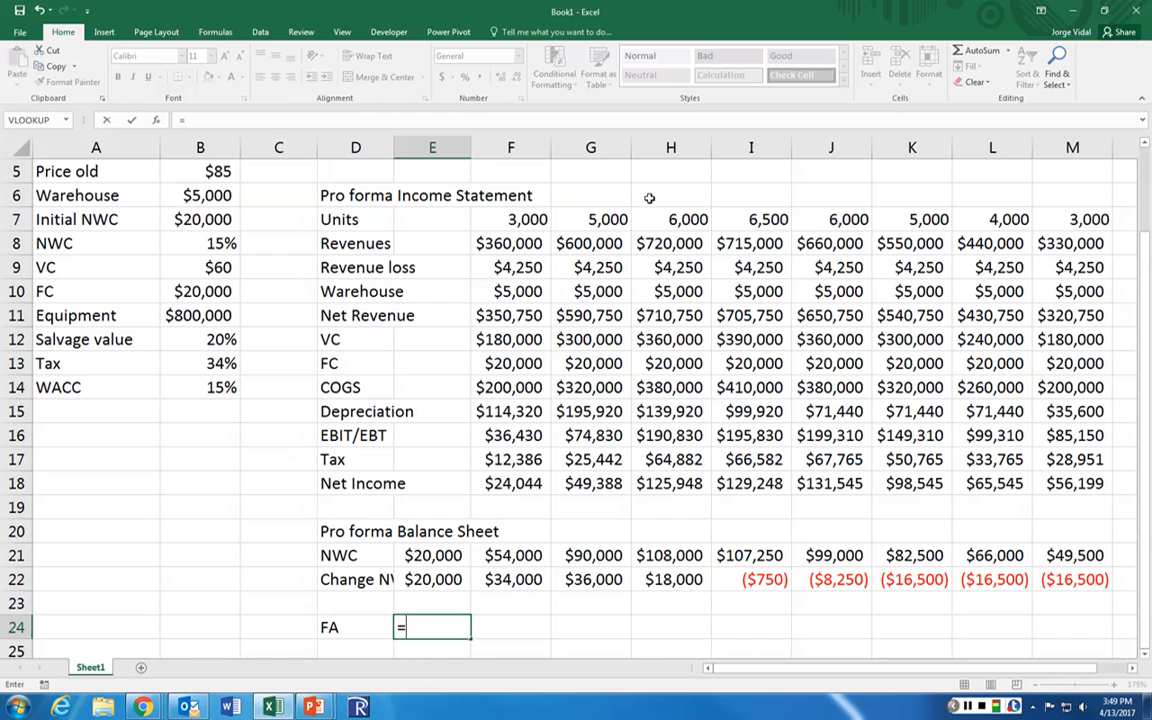
pyautogui.click(219, 315)
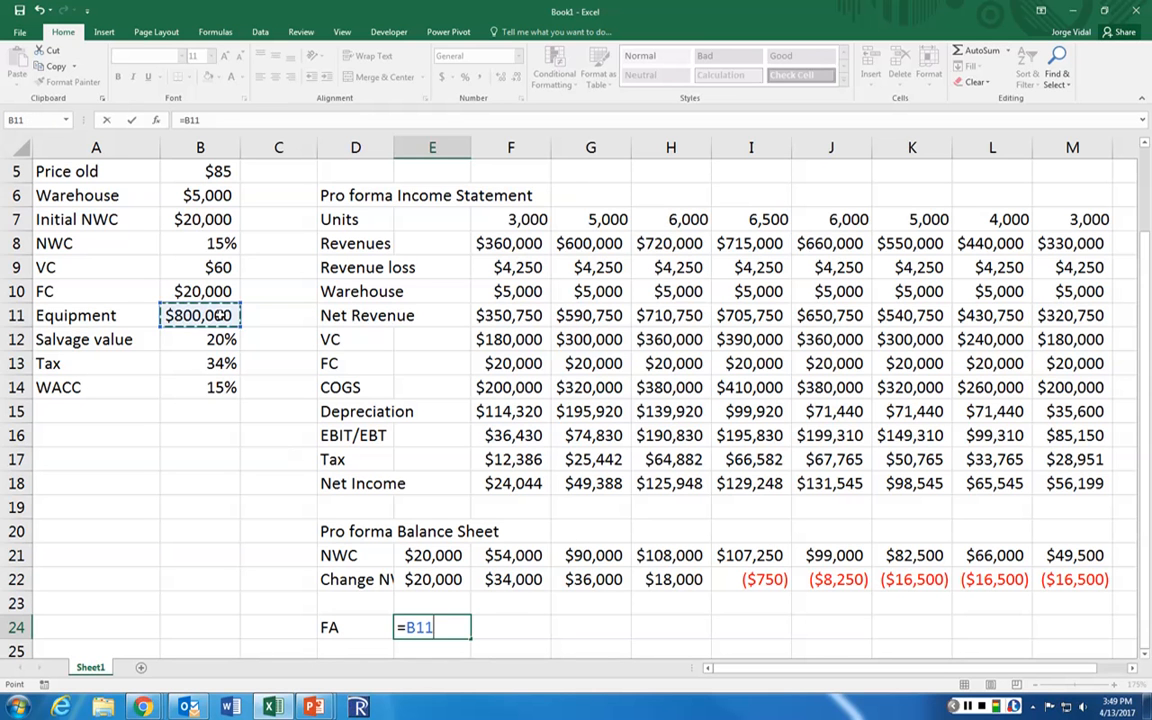
pyautogui.press('Return')
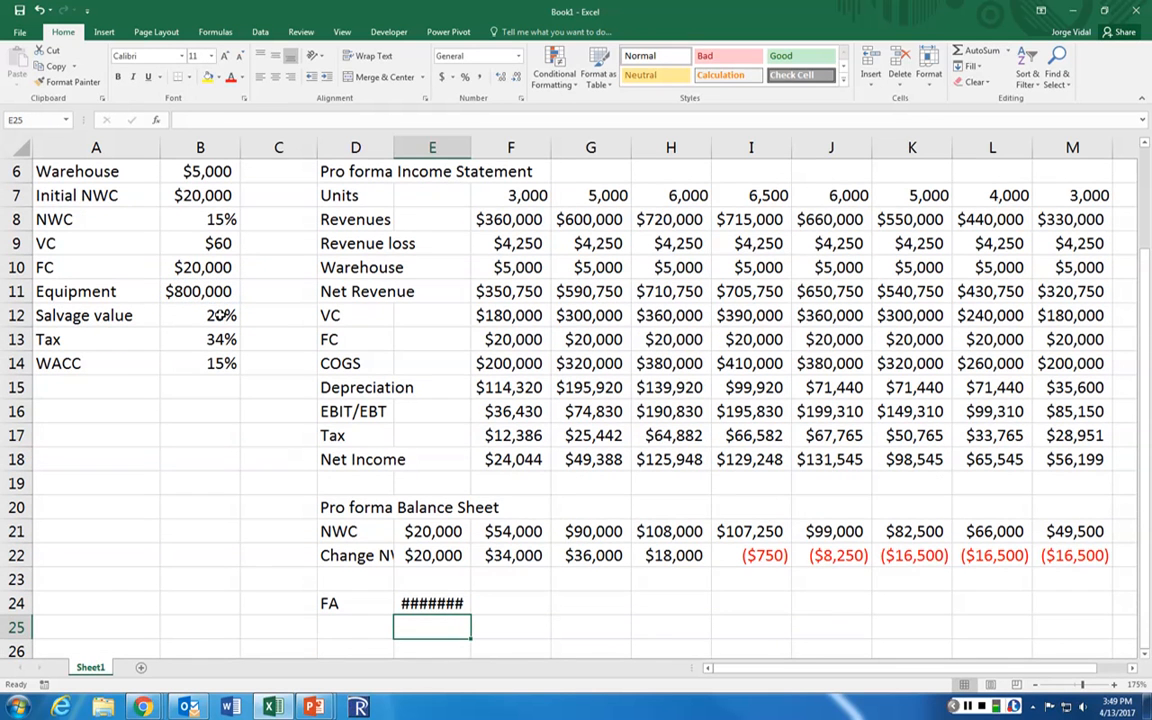
pyautogui.doubleClick(472, 153)
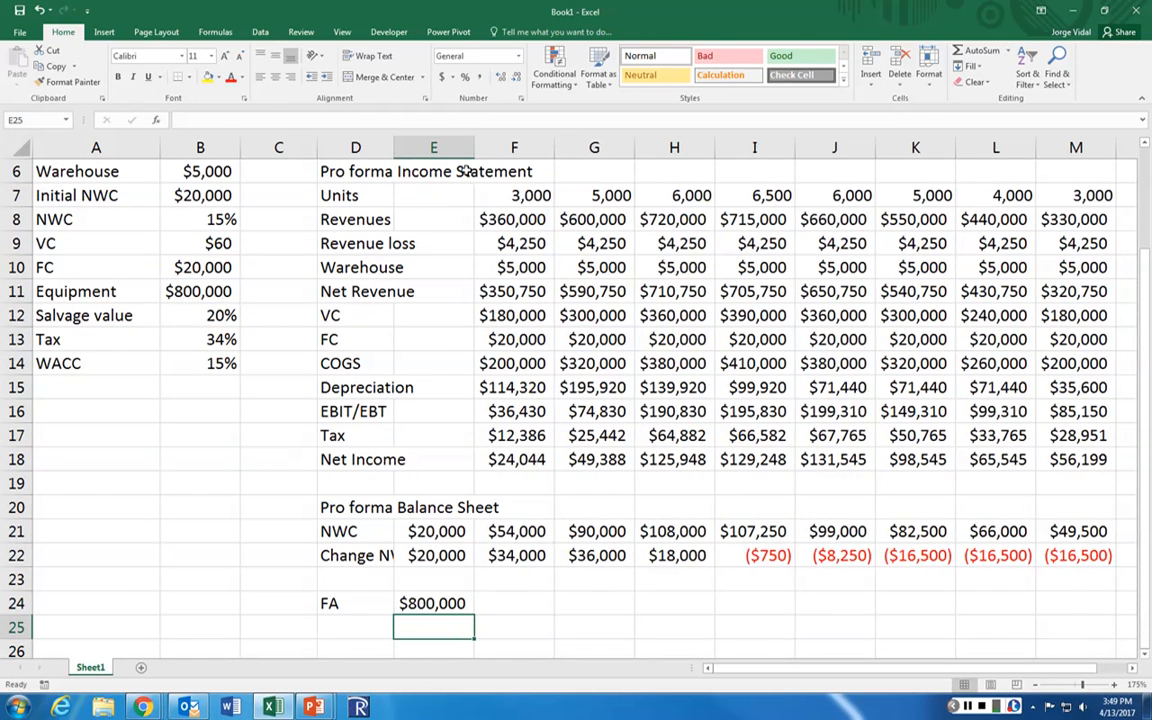
# Step: Calculate the year 8 after-tax salvage value in M24 of the FA row with =B11*B12*(1-B13)
pyautogui.press('Up')
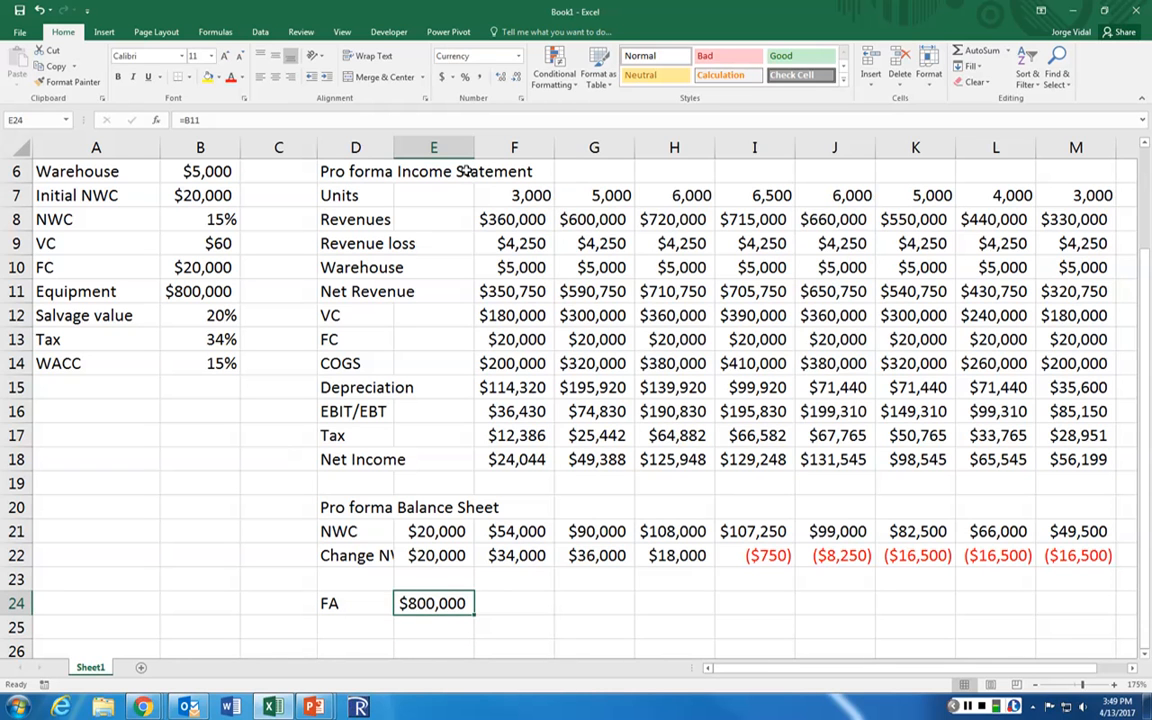
pyautogui.press('Right')
pyautogui.press('Right')
pyautogui.press('Right')
pyautogui.press('Right')
pyautogui.press('Right')
pyautogui.press('Right')
pyautogui.press('Right')
pyautogui.press('Right')
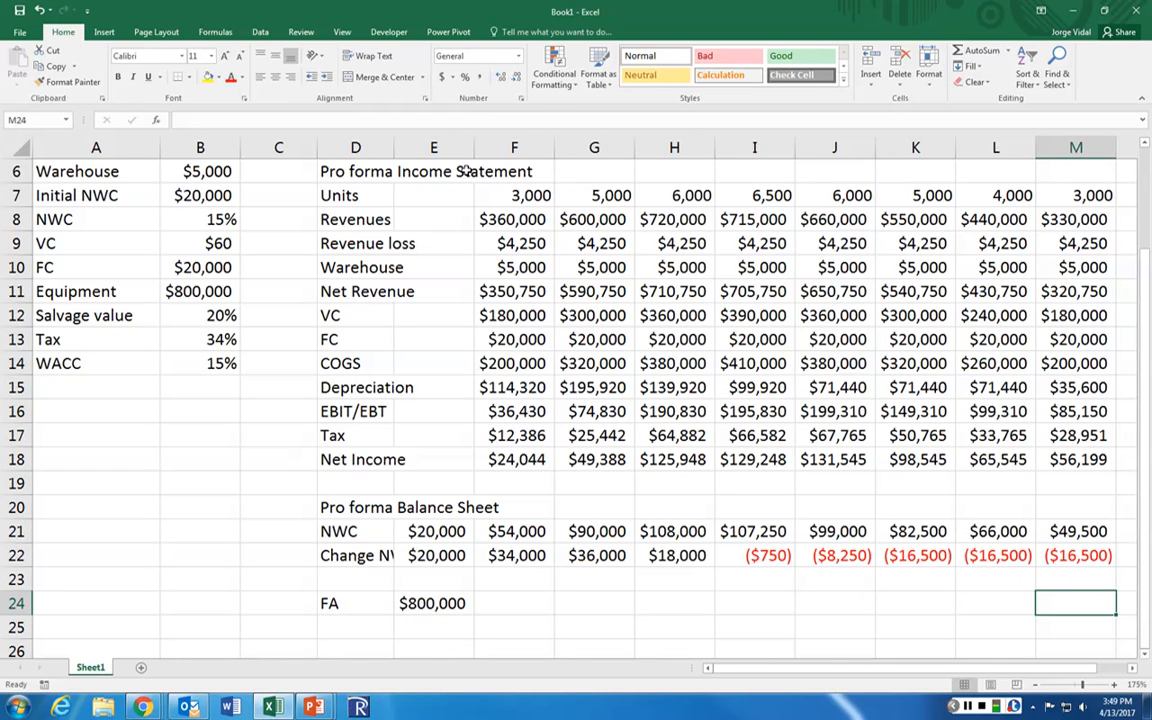
pyautogui.write('=')
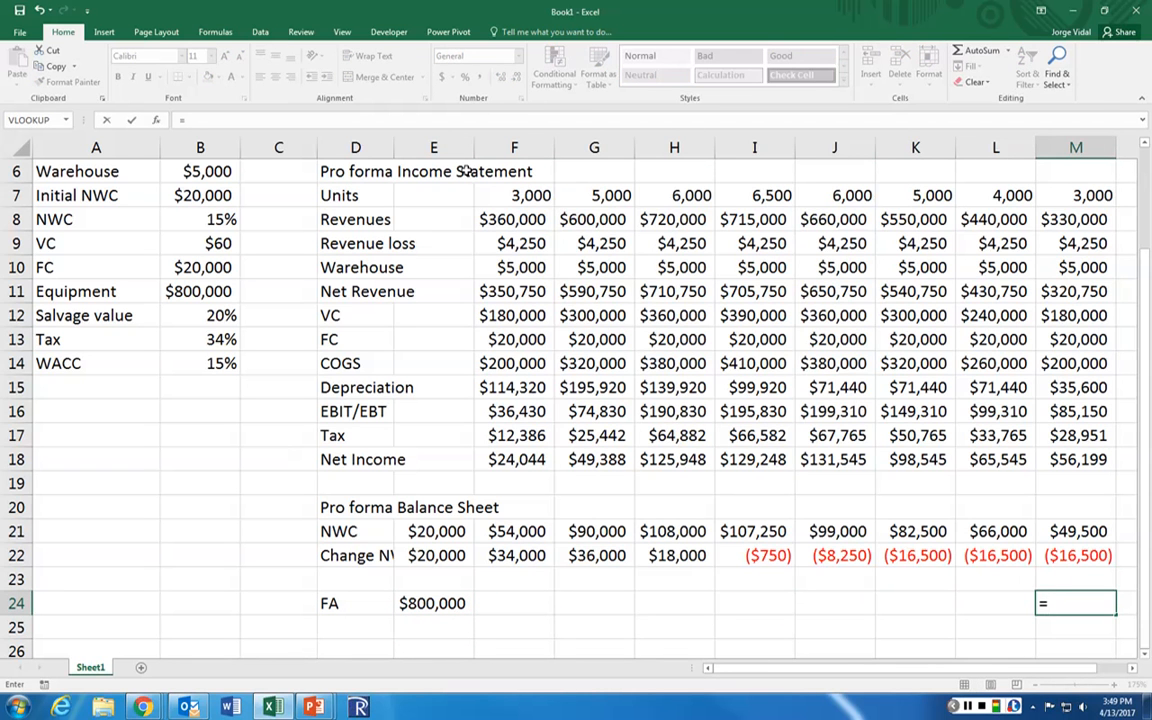
pyautogui.click(180, 292)
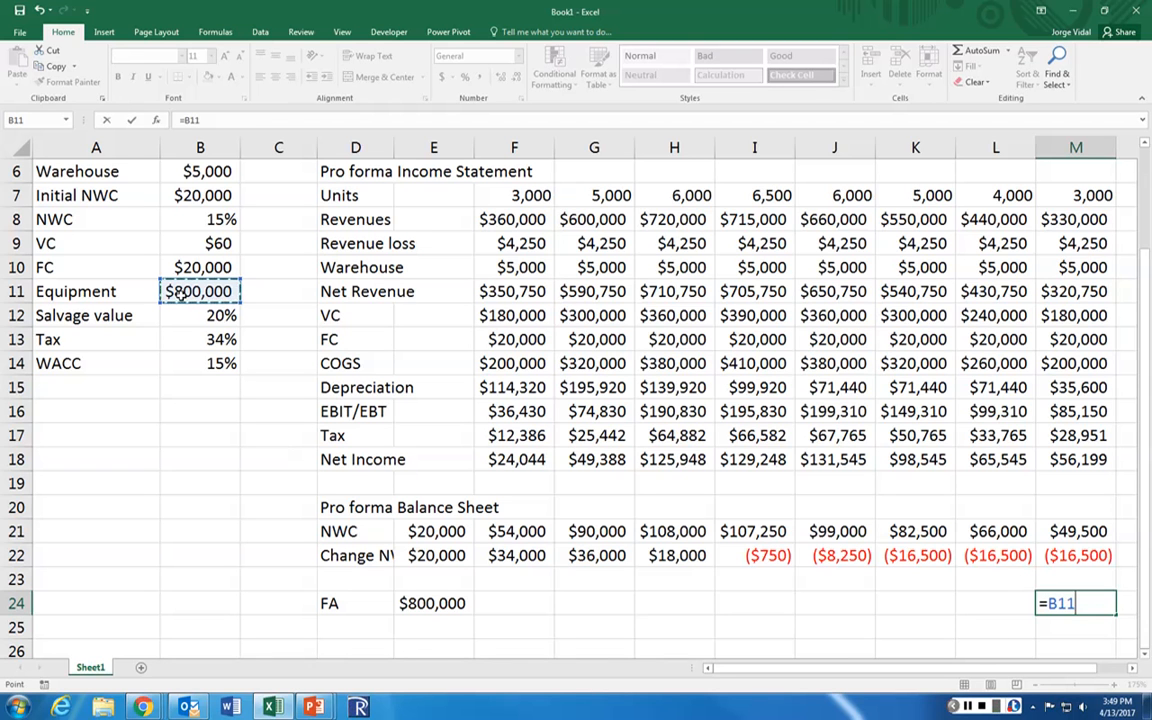
pyautogui.write('*')
pyautogui.click(205, 314)
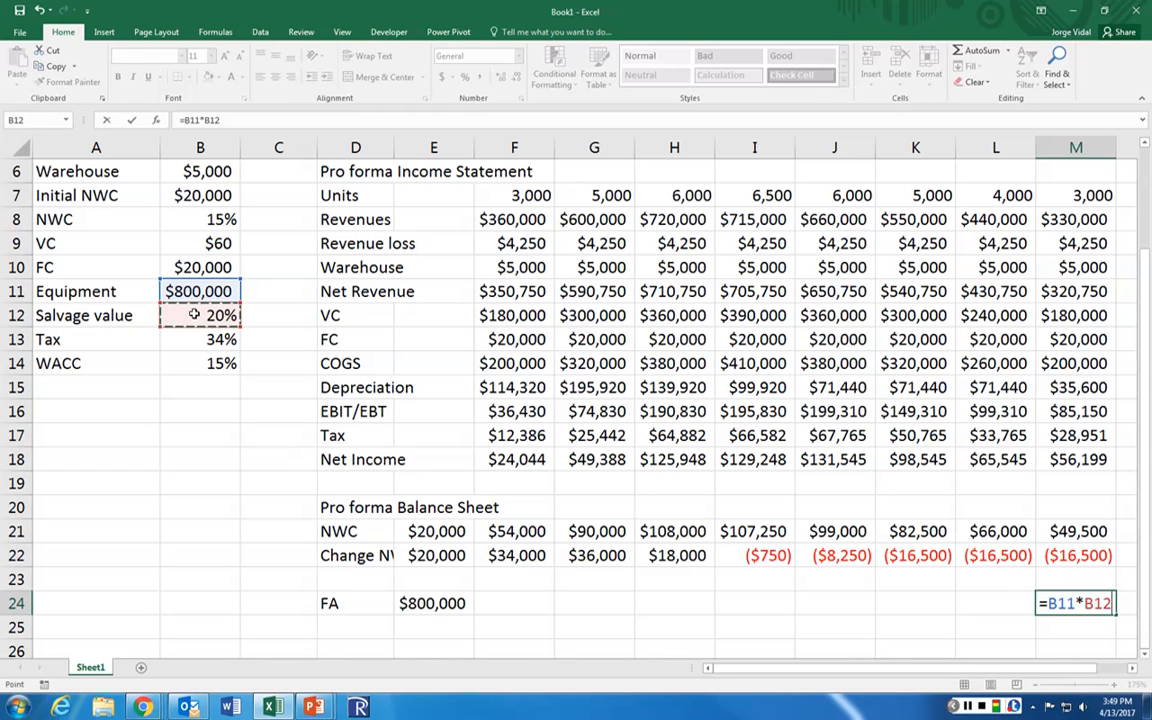
pyautogui.write('*')
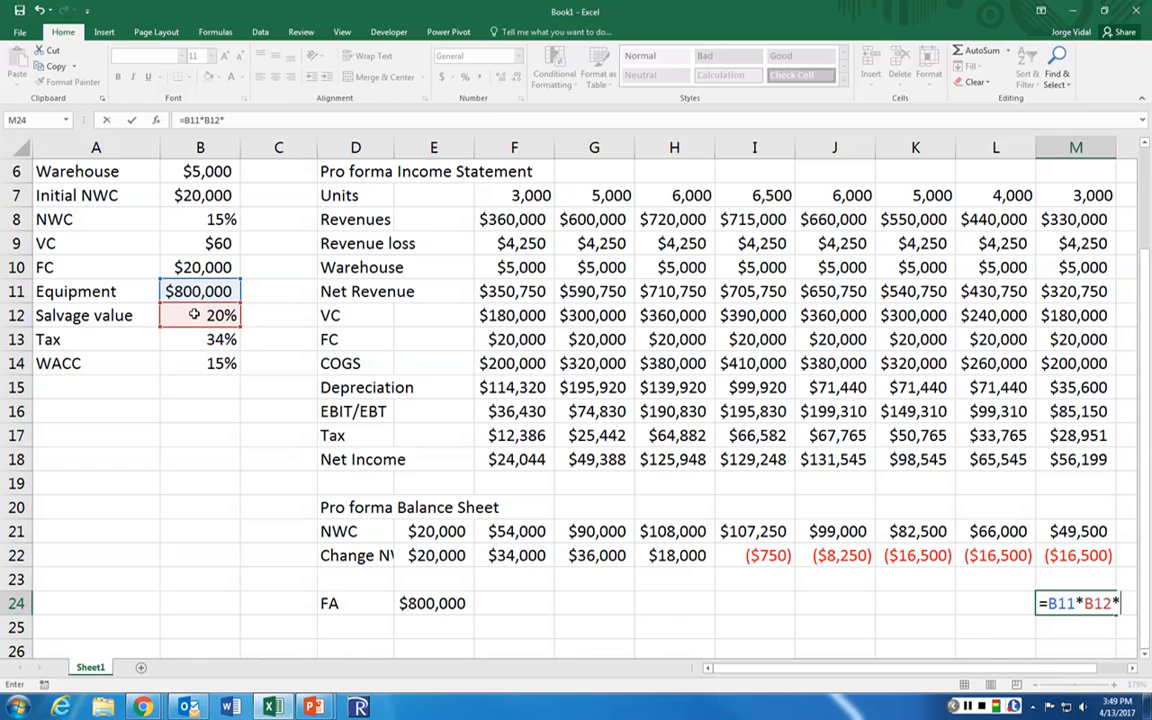
pyautogui.write('(1-')
pyautogui.click(208, 343)
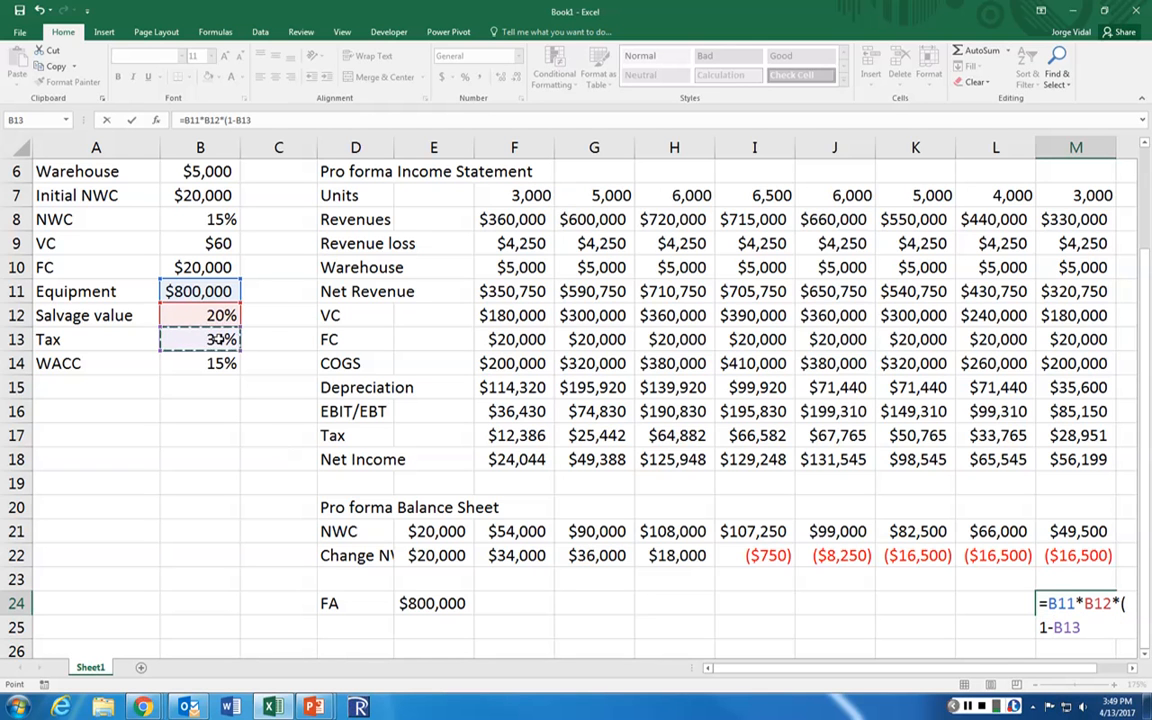
pyautogui.write(')')
pyautogui.press('Return')
# Step: Copy the currency format from the Change NWC cell M22 to the after-tax salvage value in M24
pyautogui.press('Up')
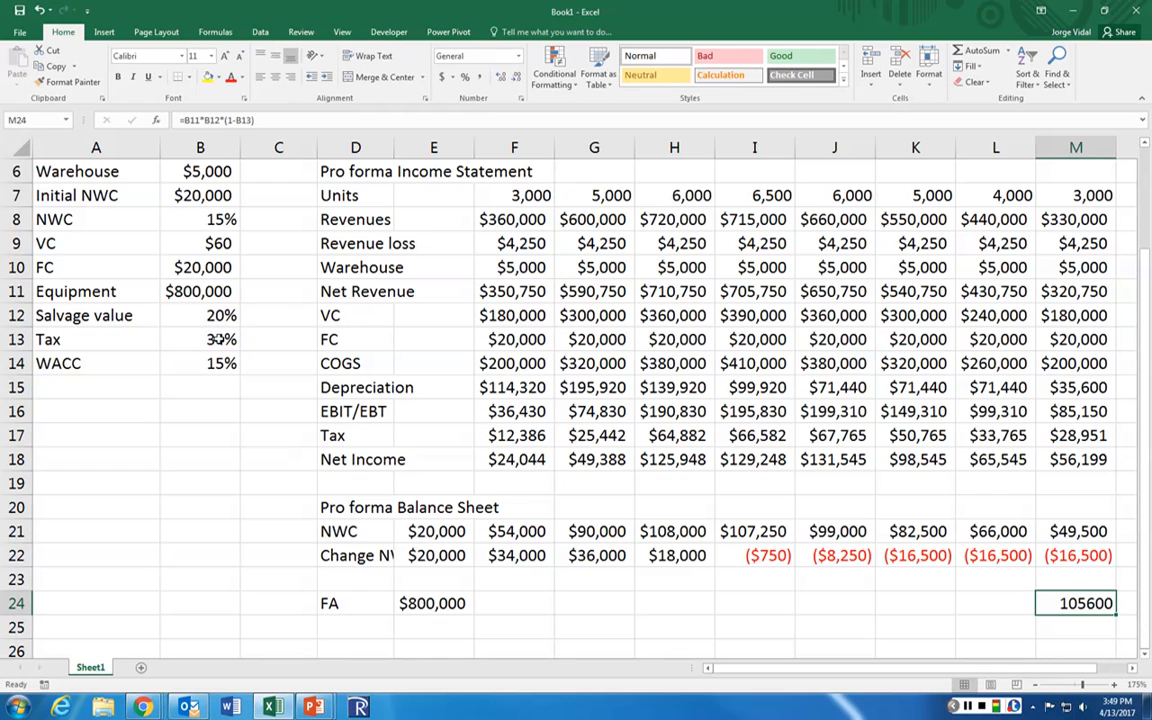
pyautogui.click(1075, 556)
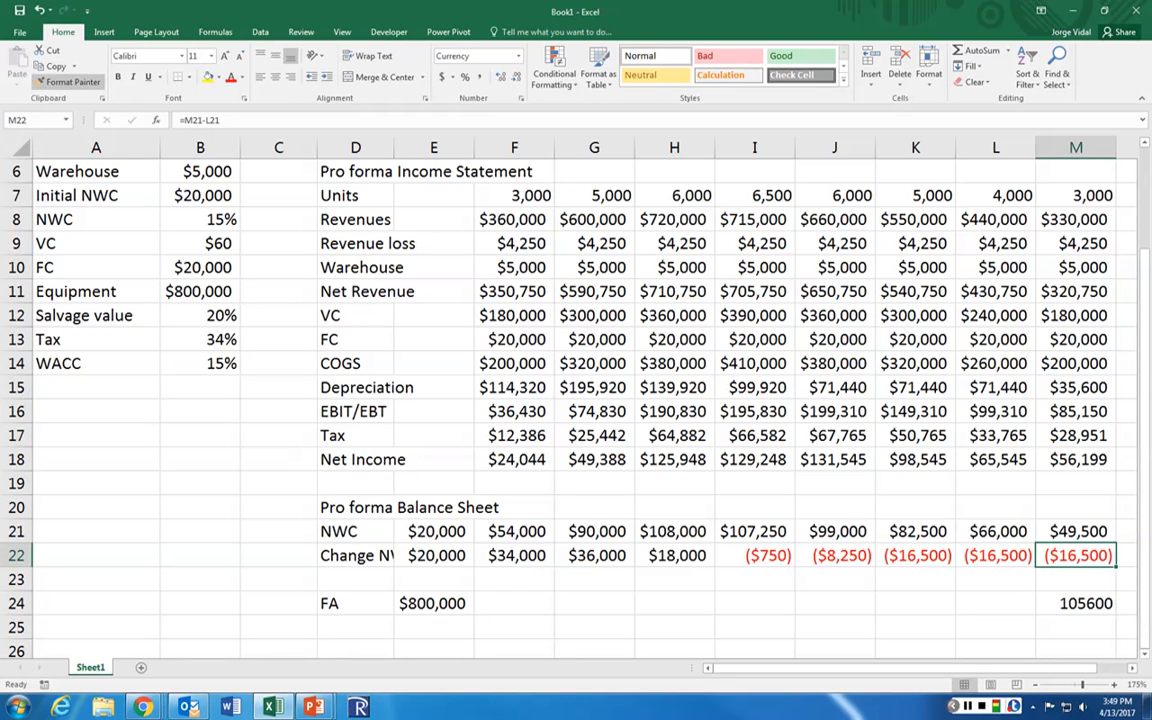
pyautogui.click(1075, 603)
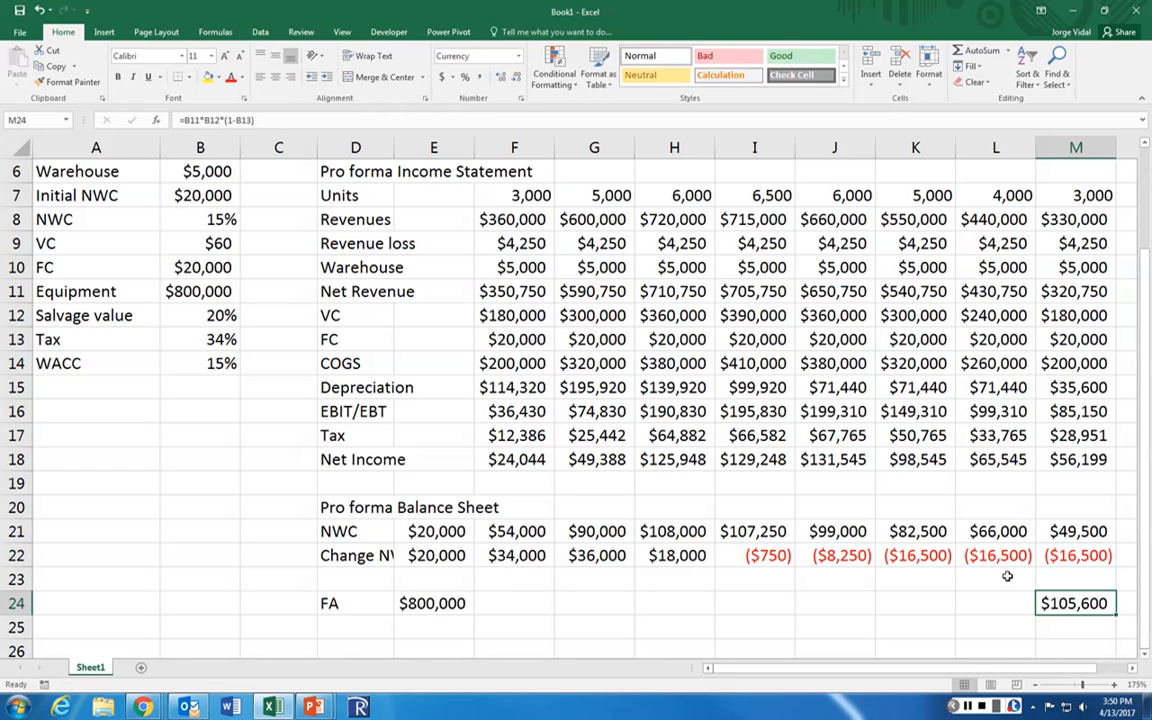
# Step: Label D25 Change FA and set the year 0 change in E25 equal to the fixed assets above with =E24
pyautogui.click(367, 628)
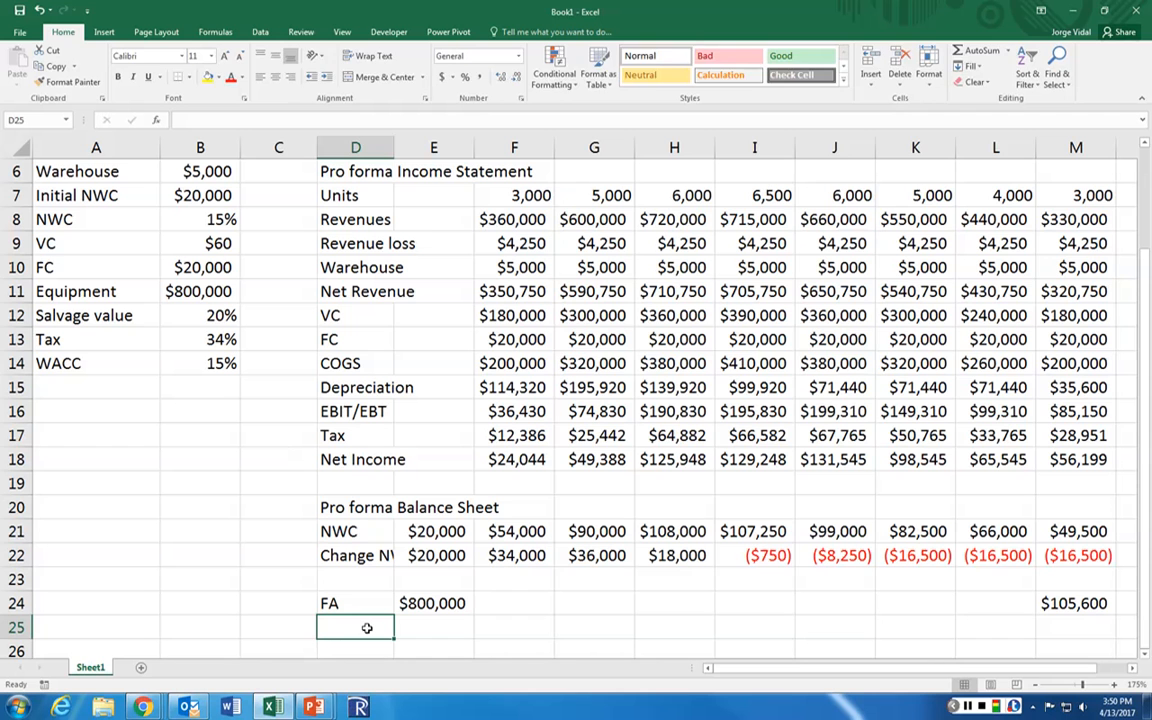
pyautogui.write('ChGNE')
pyautogui.press('BackSpace')
pyautogui.press('BackSpace')
pyautogui.press('BackSpace')
pyautogui.write('a')
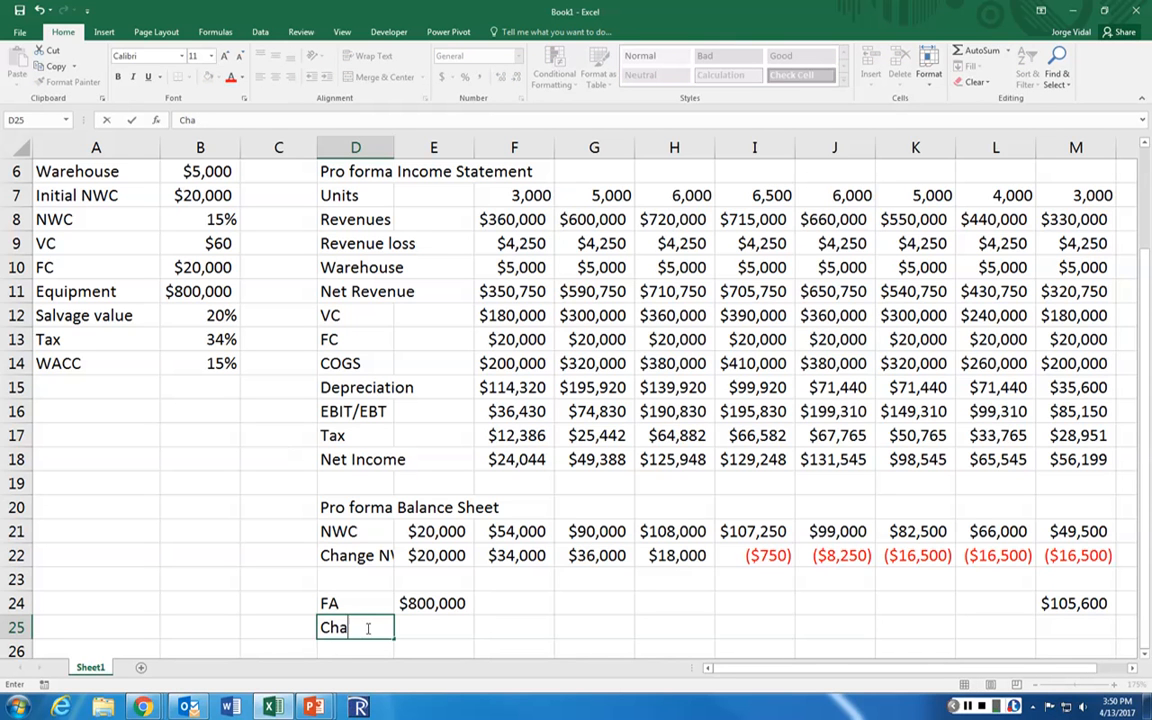
pyautogui.write('nge FA')
pyautogui.press('Tab')
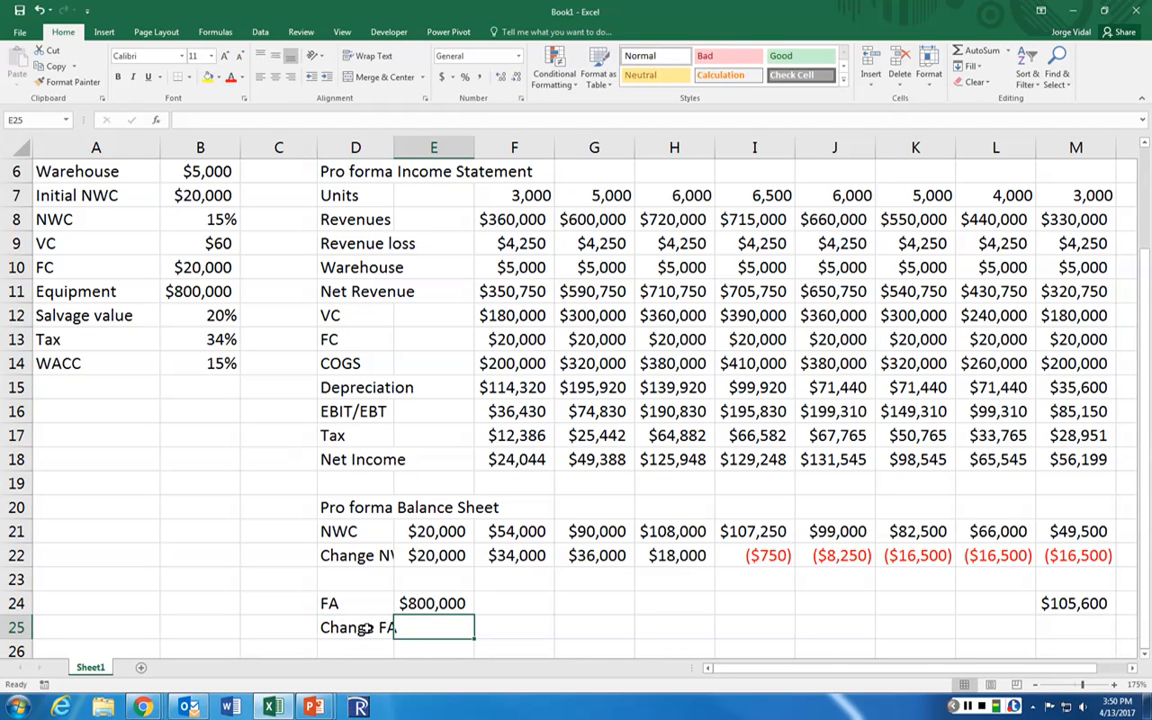
pyautogui.write('=')
pyautogui.press('Up')
pyautogui.press('Return')
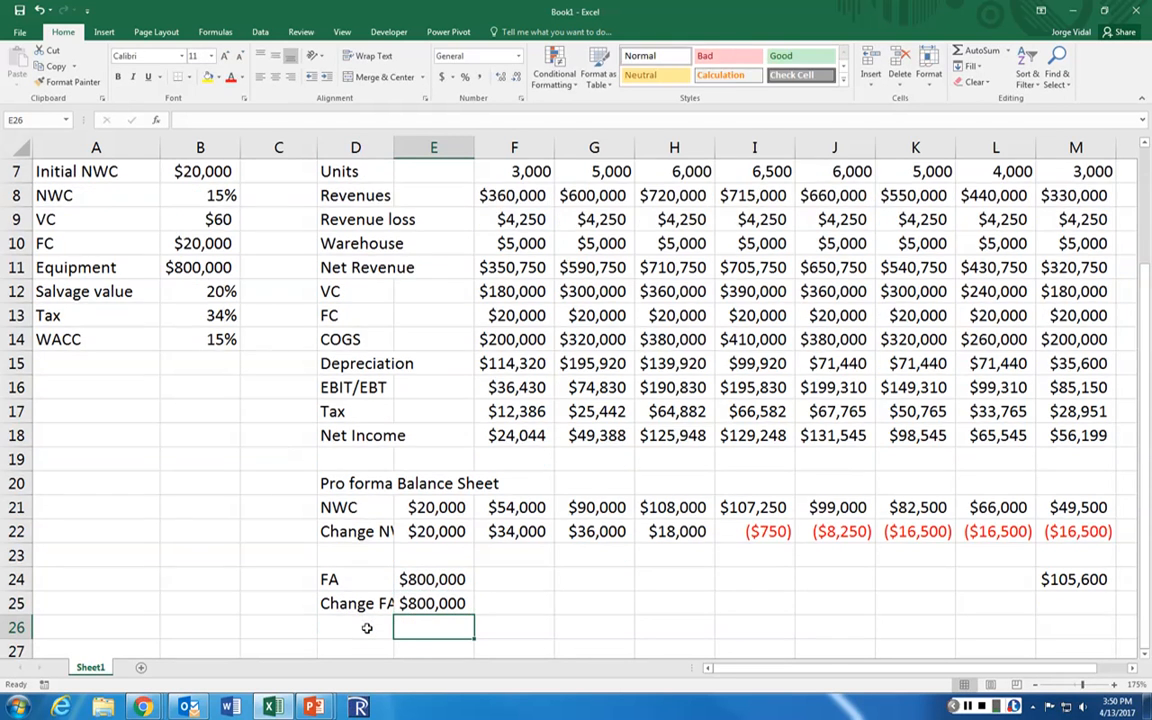
# Step: Copy the Change FA formula from E25 to the year 8 cell M25
pyautogui.click(464, 605)
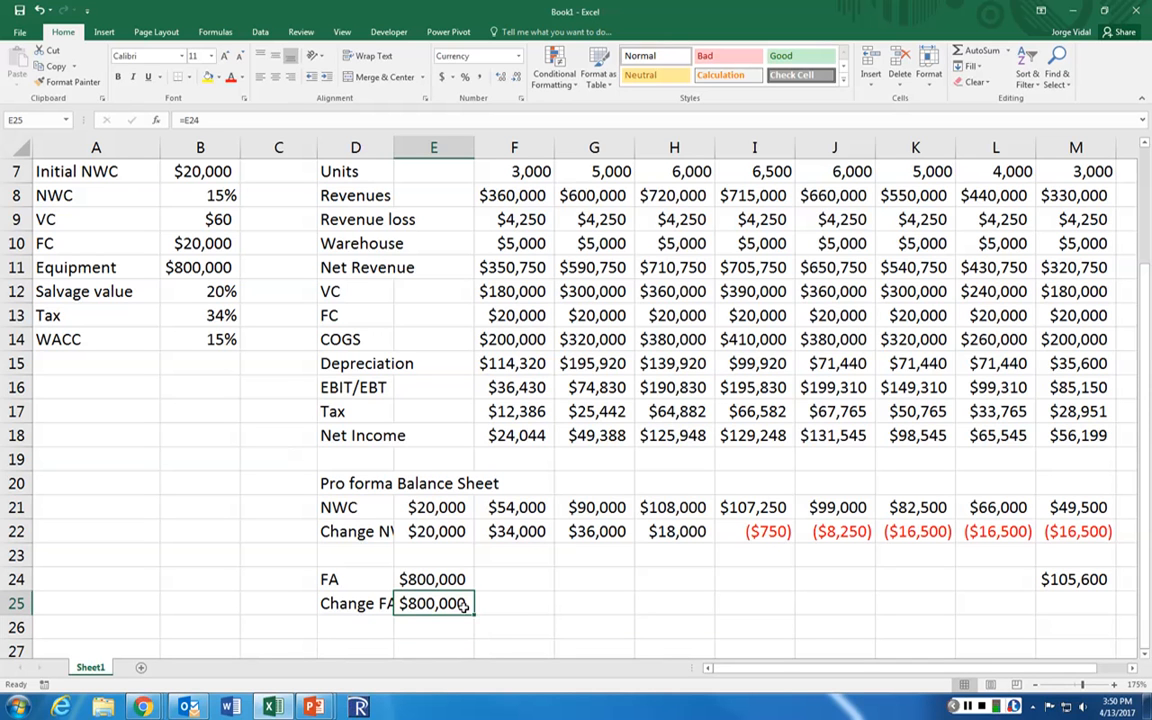
pyautogui.hotkey('ctrl', 'c')
pyautogui.press('Right')
pyautogui.press('Right')
pyautogui.press('Right')
pyautogui.press('Right')
pyautogui.press('Right')
pyautogui.press('Right')
pyautogui.press('Right')
pyautogui.press('Right')
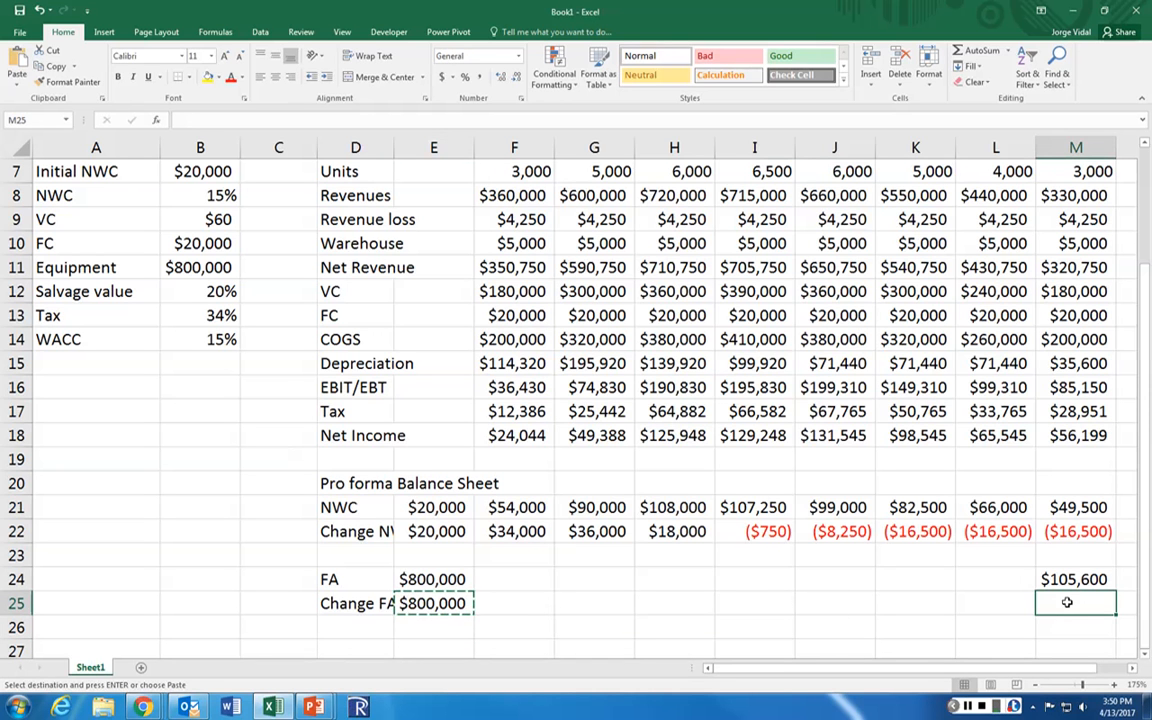
pyautogui.press('Return')
# Step: Examine the Change FA row from year 0 to year 8, comparing the empty middle years with the first and last entries
pyautogui.press('Left')
pyautogui.press('Left')
pyautogui.press('Left')
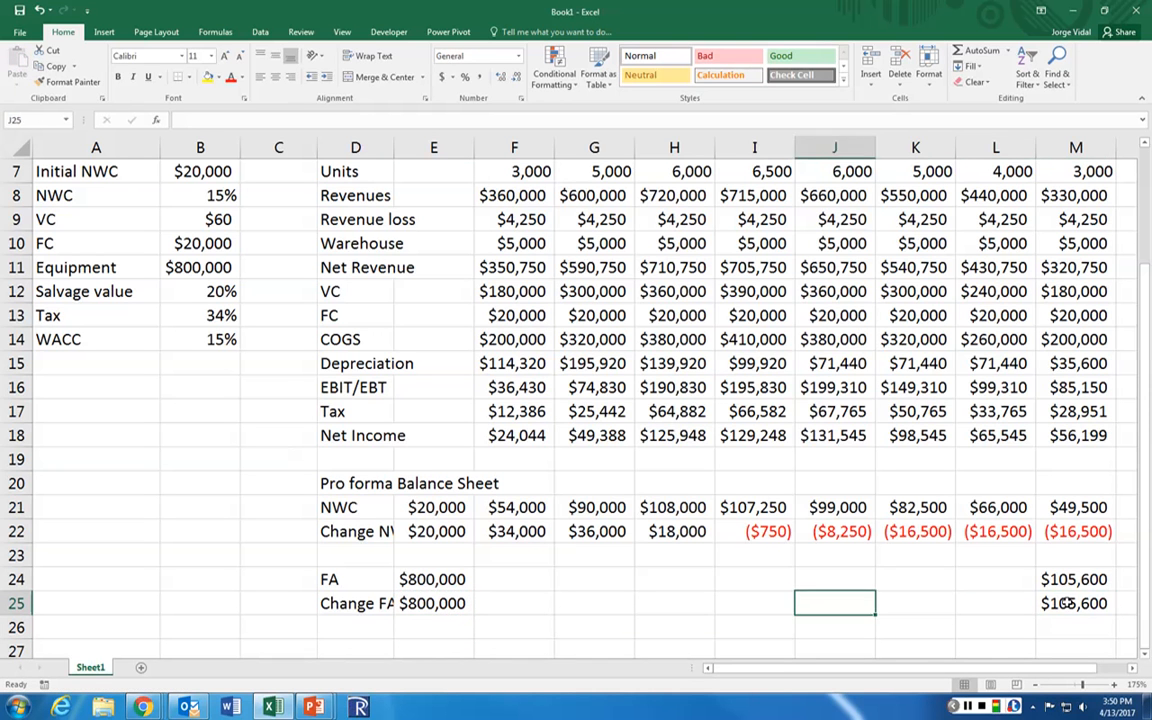
pyautogui.press('Left')
pyautogui.press('Left')
pyautogui.press('Left')
pyautogui.press('Left')
pyautogui.press('Right')
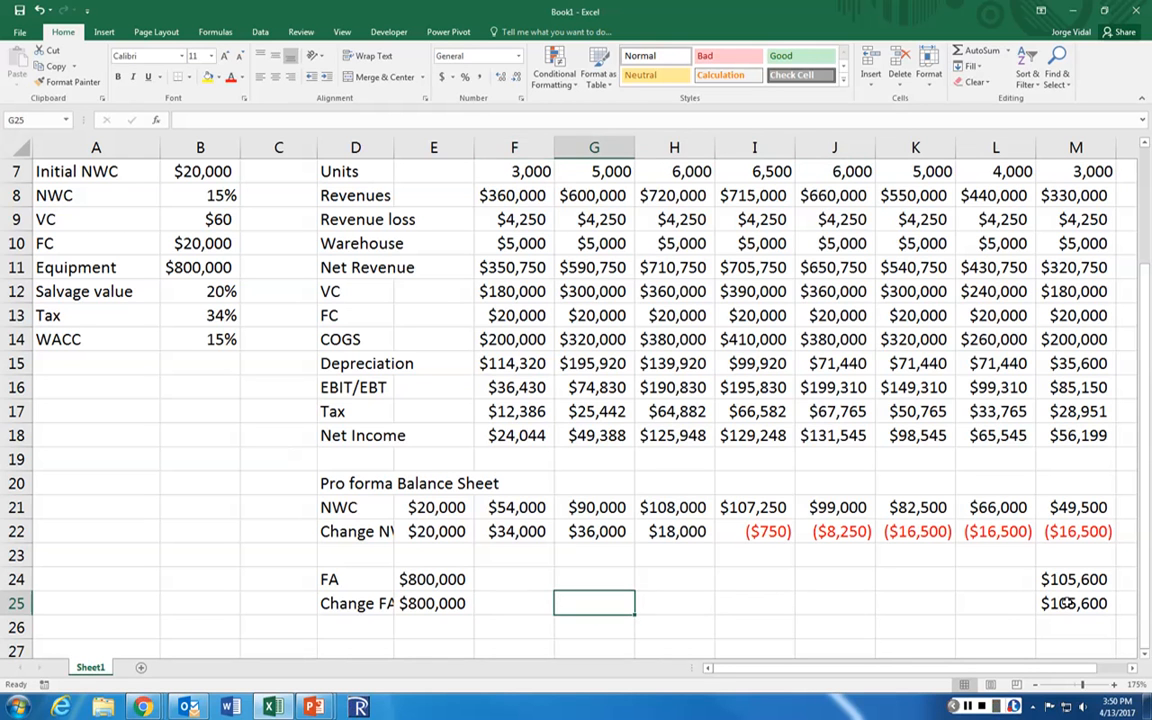
pyautogui.press('Right')
pyautogui.press('Left')
pyautogui.press('Left')
pyautogui.press('Left')
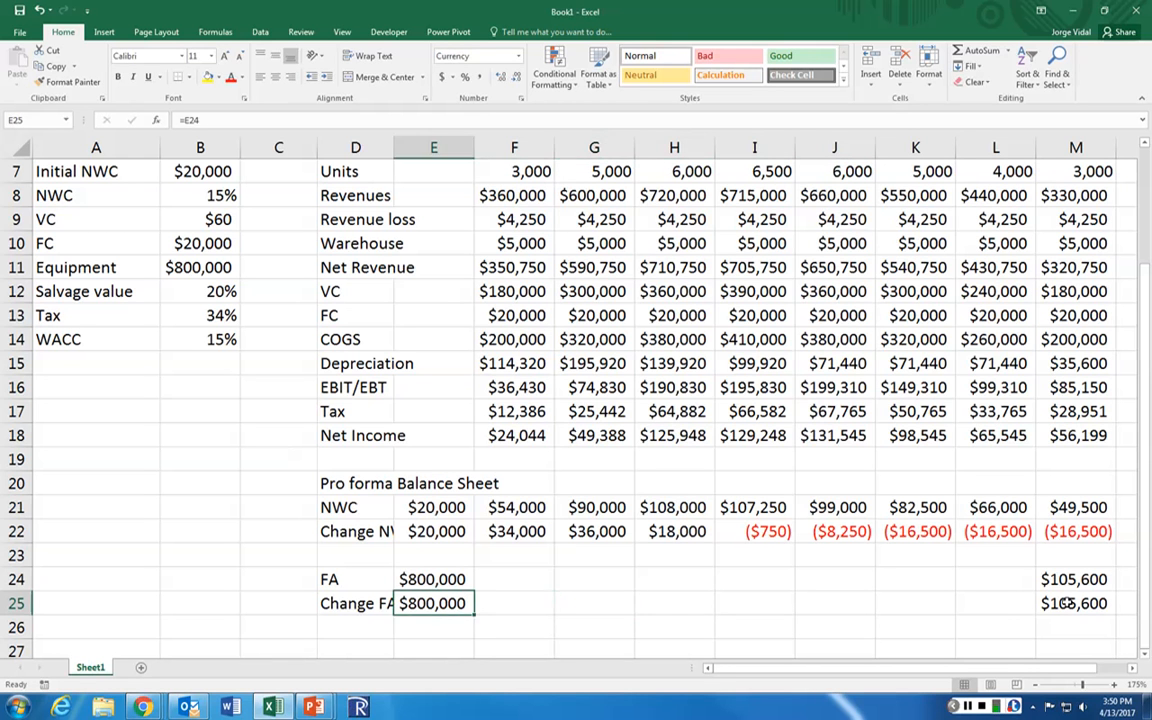
pyautogui.press('Right')
pyautogui.press('Right')
pyautogui.press('Right')
pyautogui.press('Right')
pyautogui.press('Right')
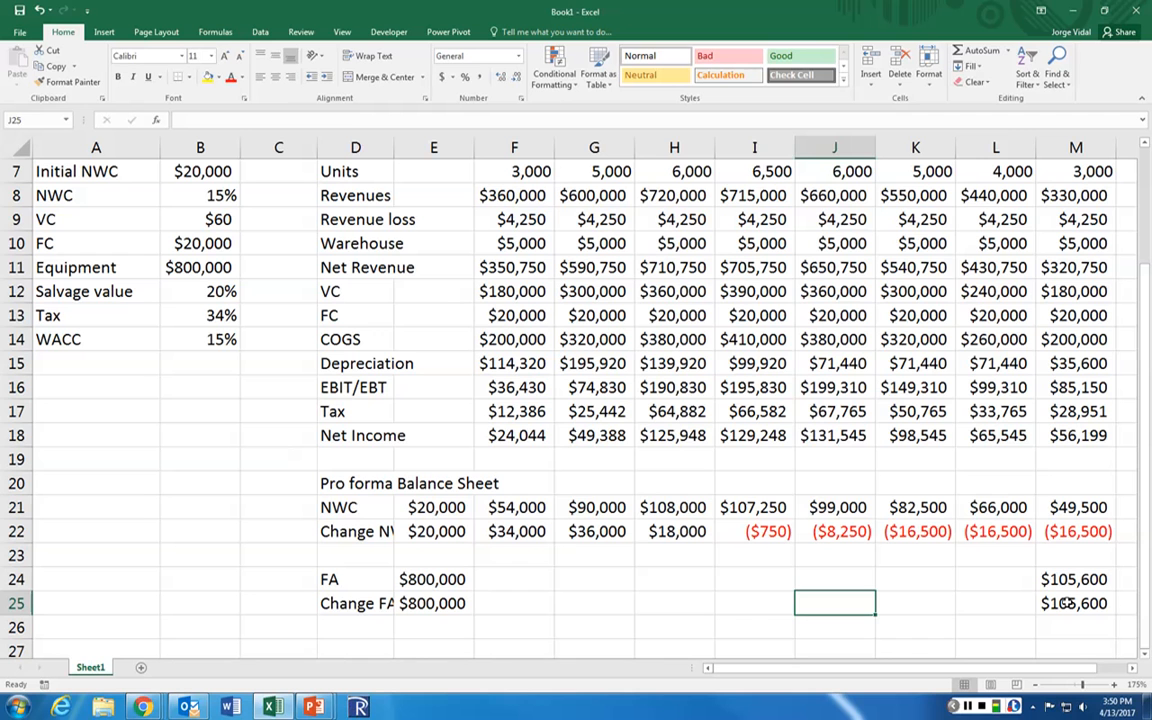
pyautogui.press('Left')
pyautogui.press('Left')
pyautogui.press('Left')
pyautogui.press('Left')
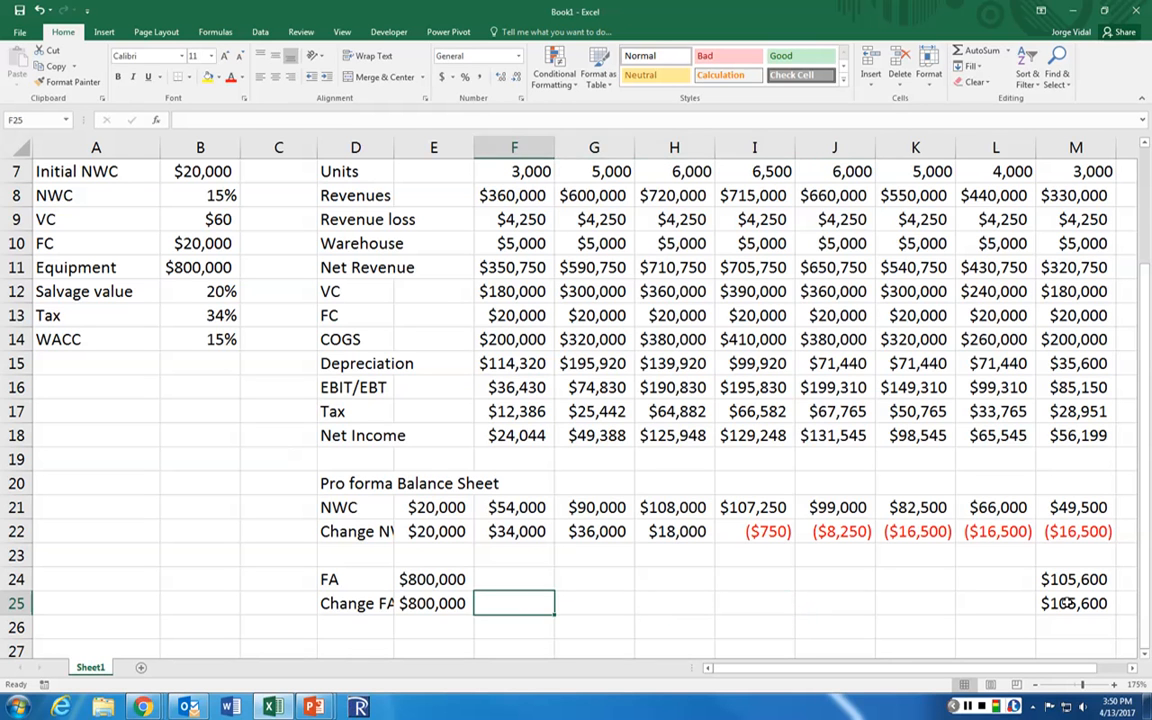
pyautogui.press('Right')
pyautogui.press('Right')
pyautogui.press('Right')
pyautogui.press('Right')
pyautogui.press('Right')
pyautogui.press('Right')
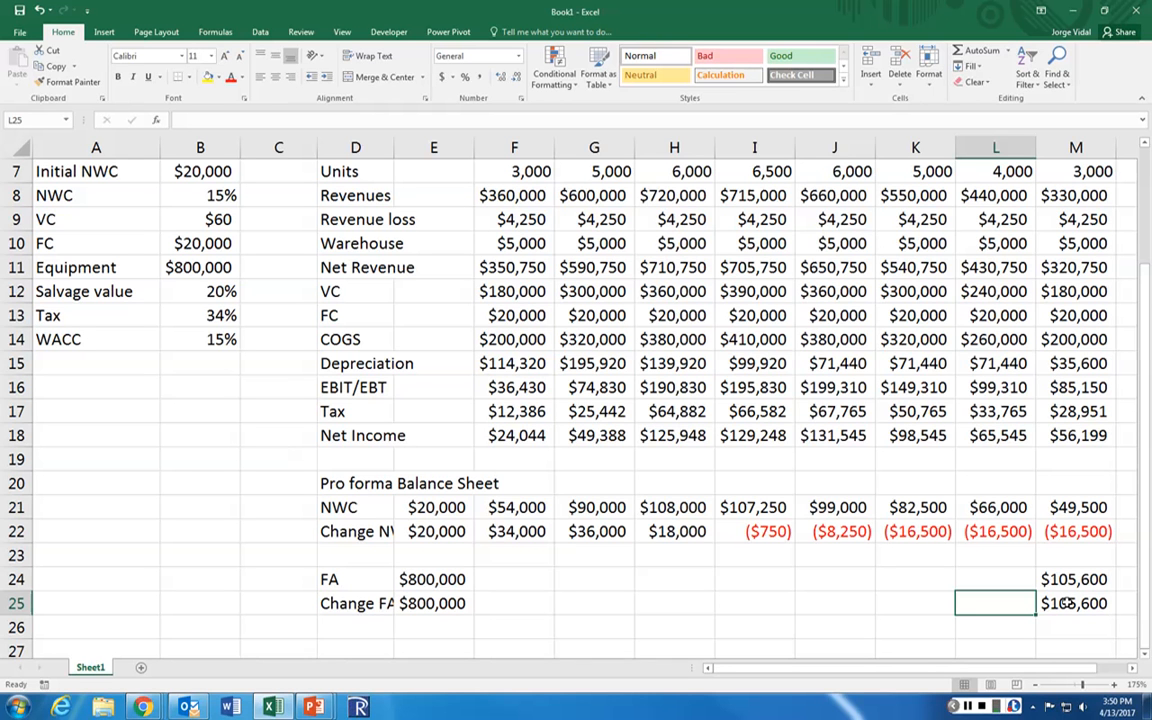
pyautogui.click(425, 604)
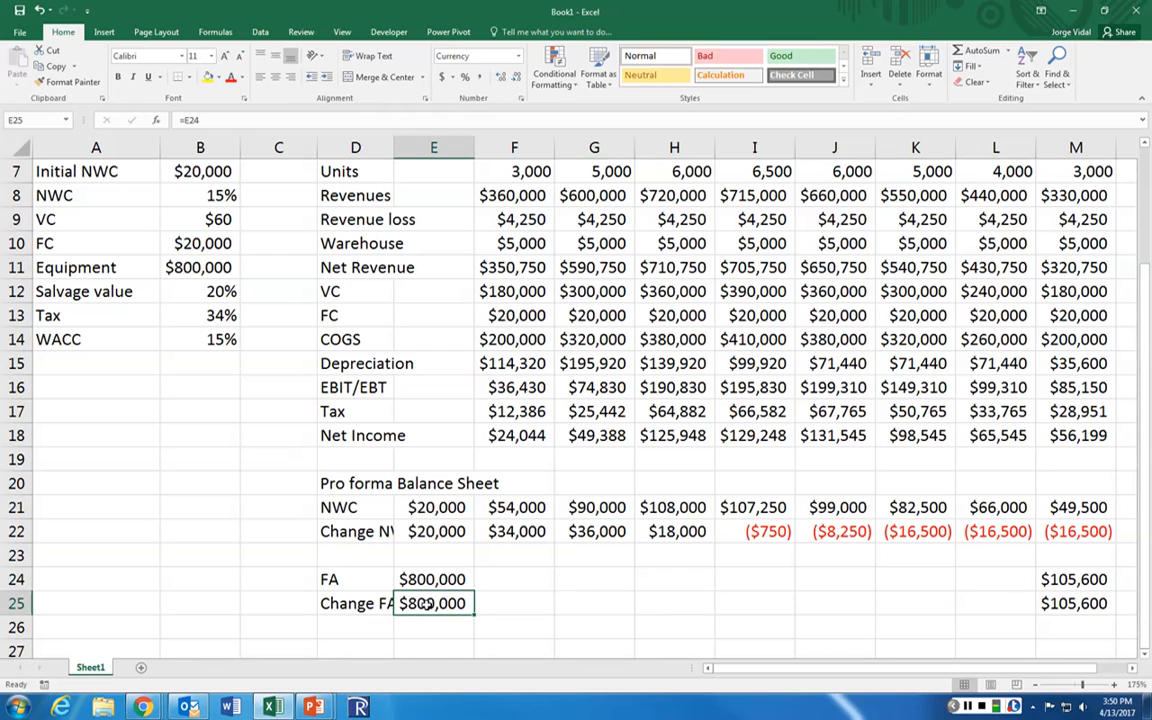
pyautogui.click(1068, 604)
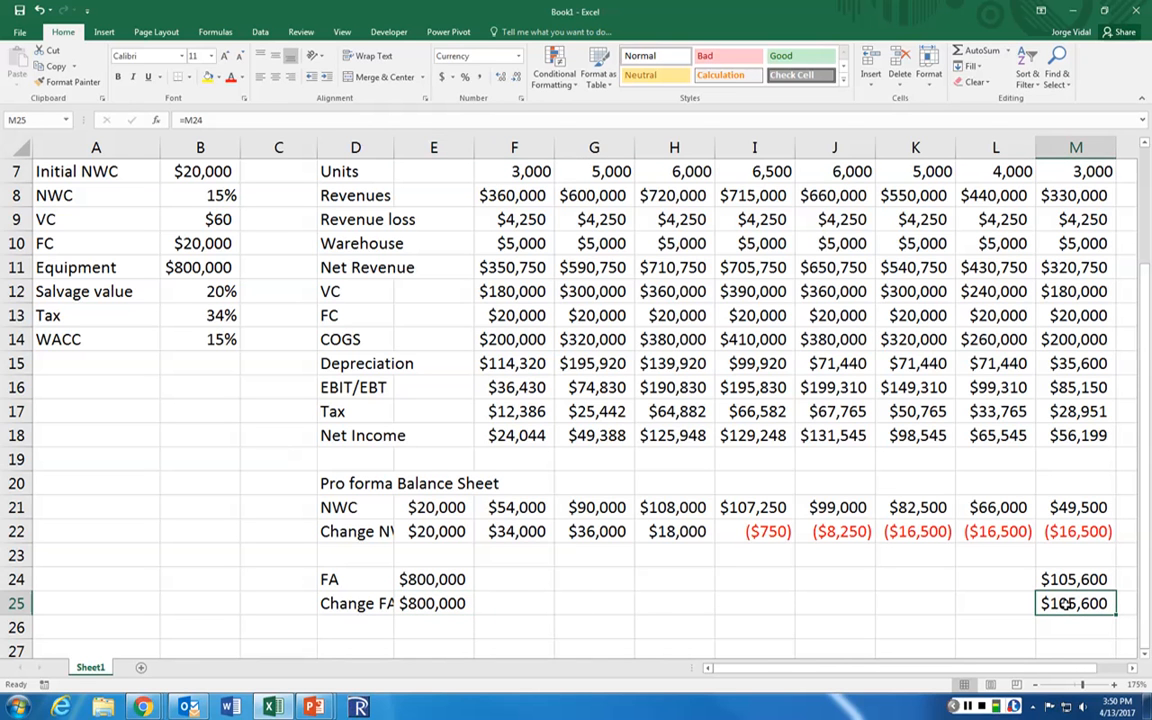
# Step: Label D27 OCF, leaving one blank row below the Change FA row
pyautogui.click(352, 648)
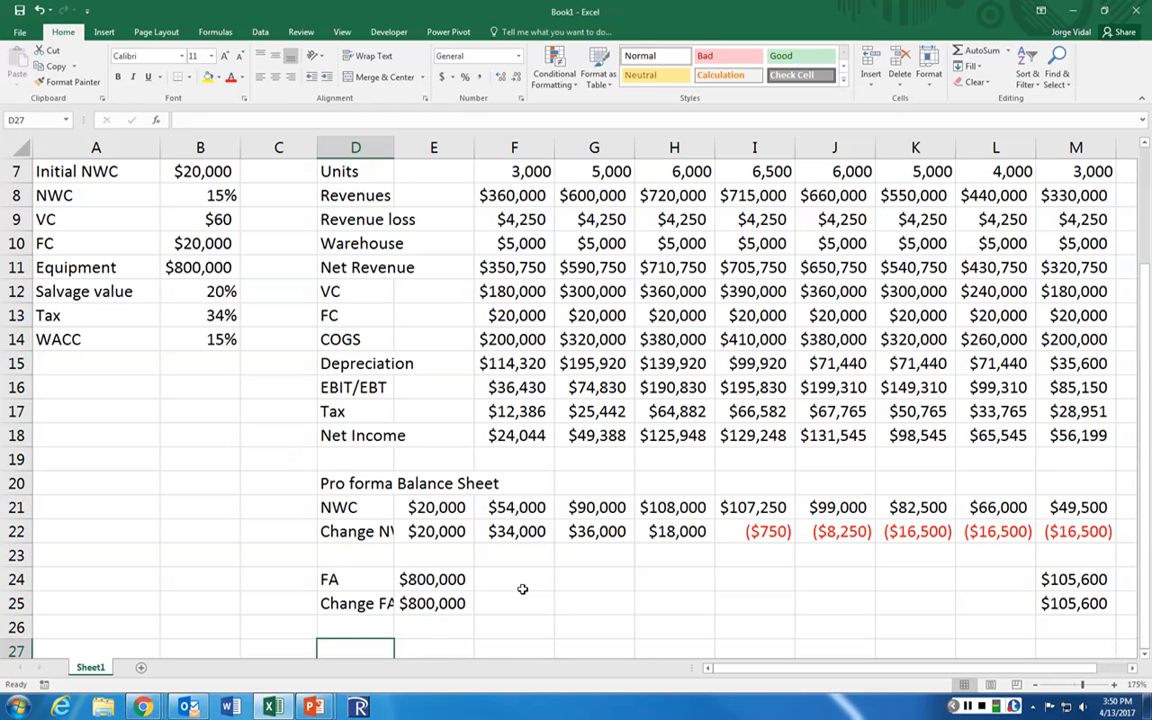
pyautogui.write('OCF')
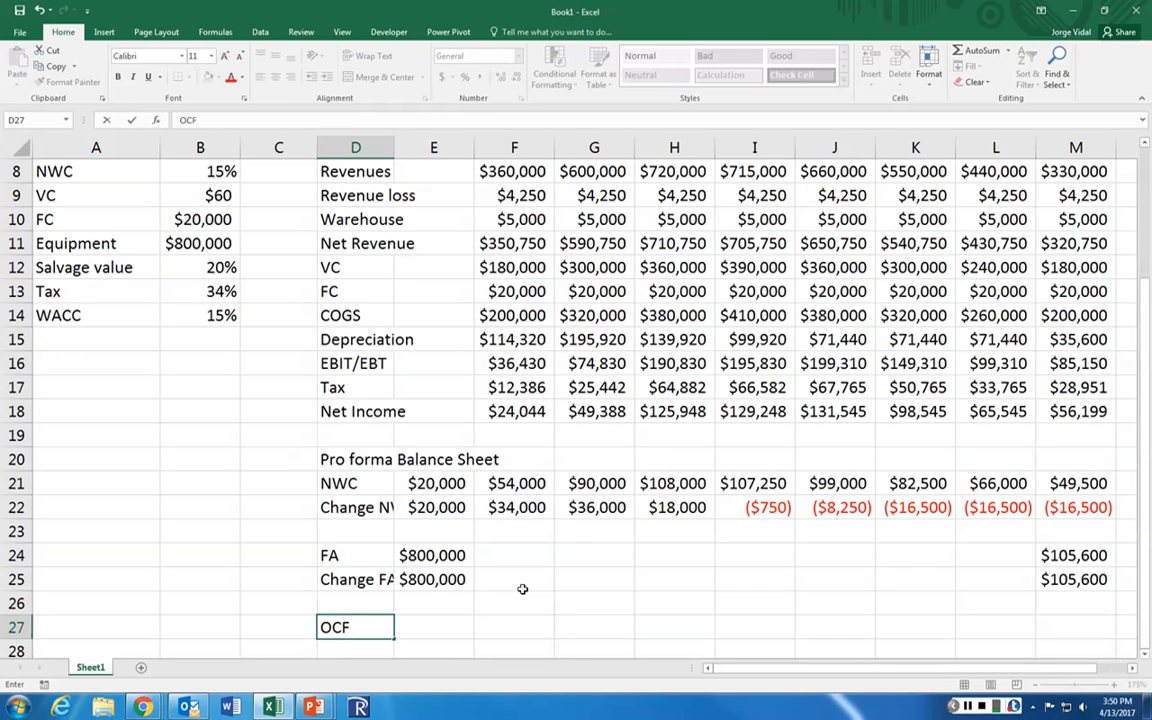
pyautogui.press('Tab')
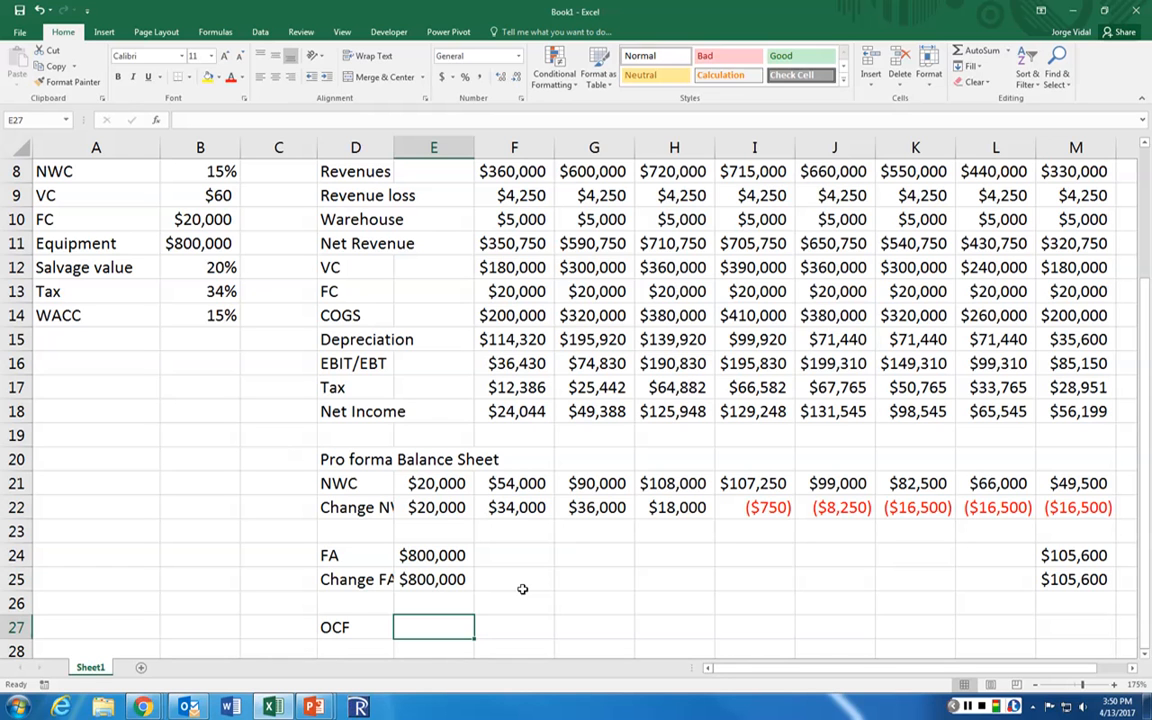
# Step: Calculate the year 1 OCF in F27 with =F16-F17+F15 and fill the formula across to year 8 in M27
pyautogui.press('Tab')
pyautogui.write('=')
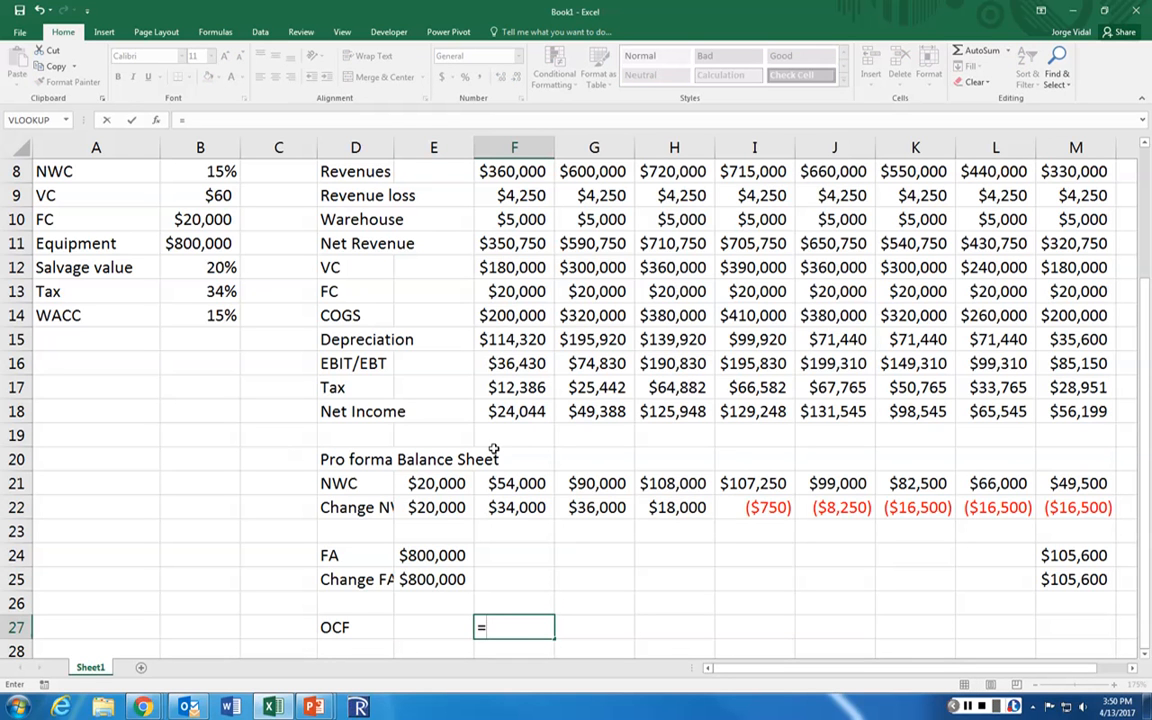
pyautogui.click(519, 366)
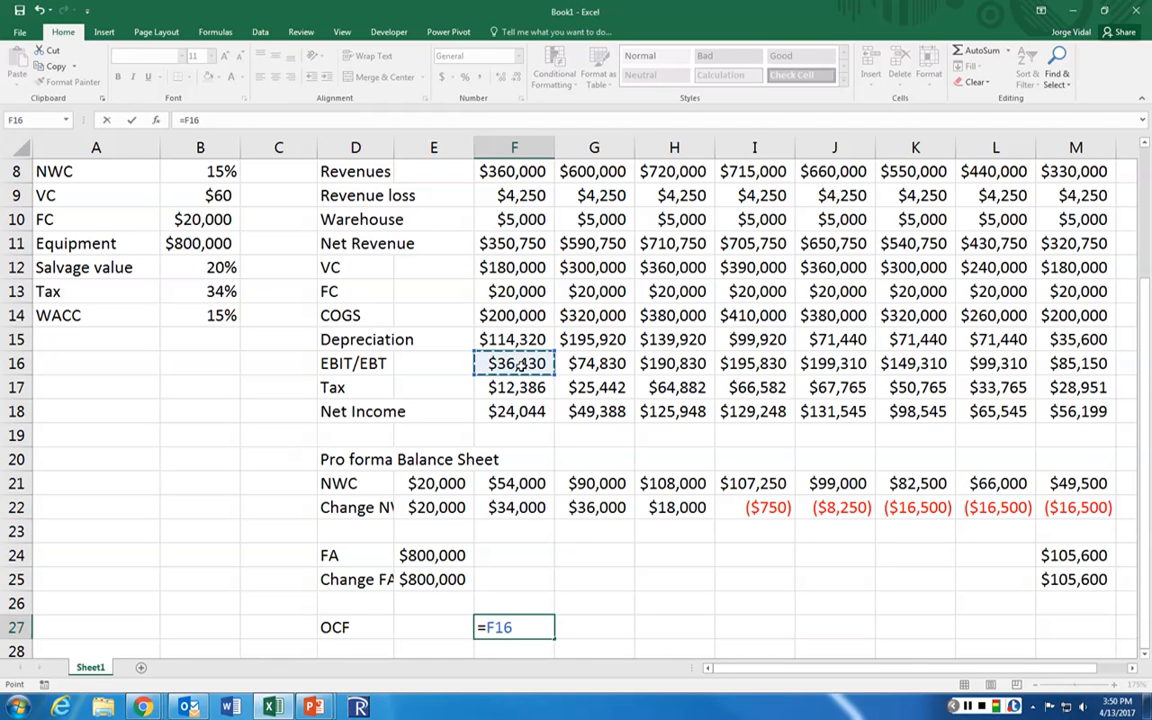
pyautogui.write('-')
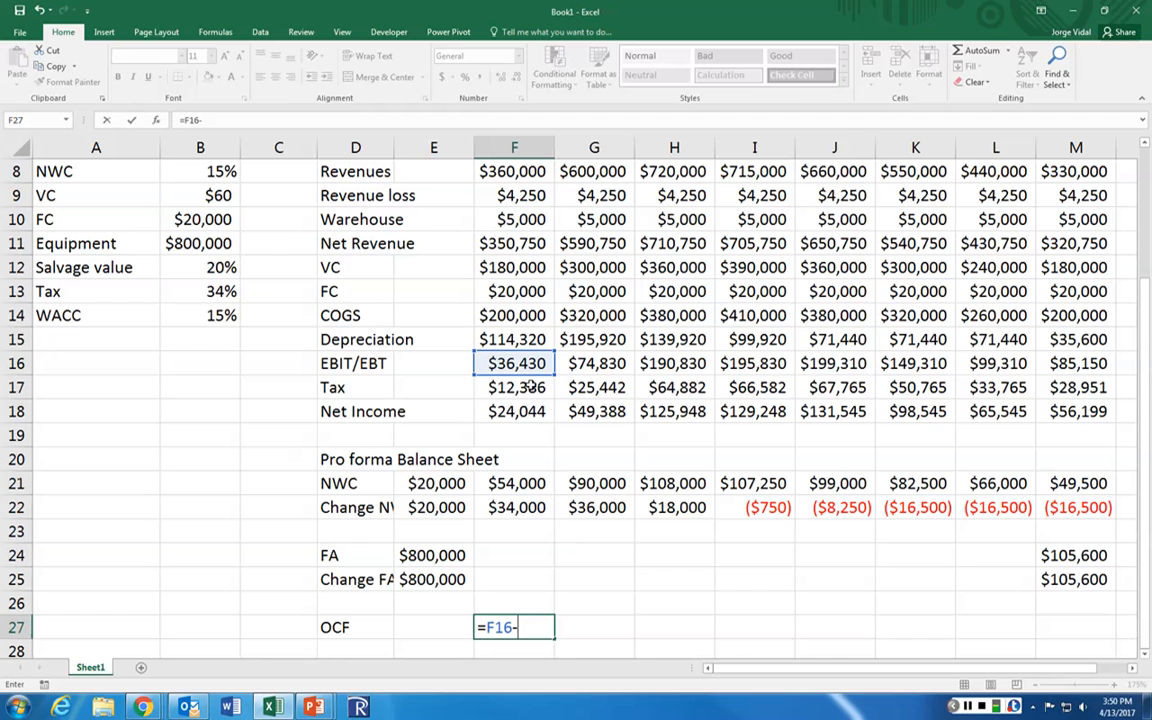
pyautogui.click(528, 389)
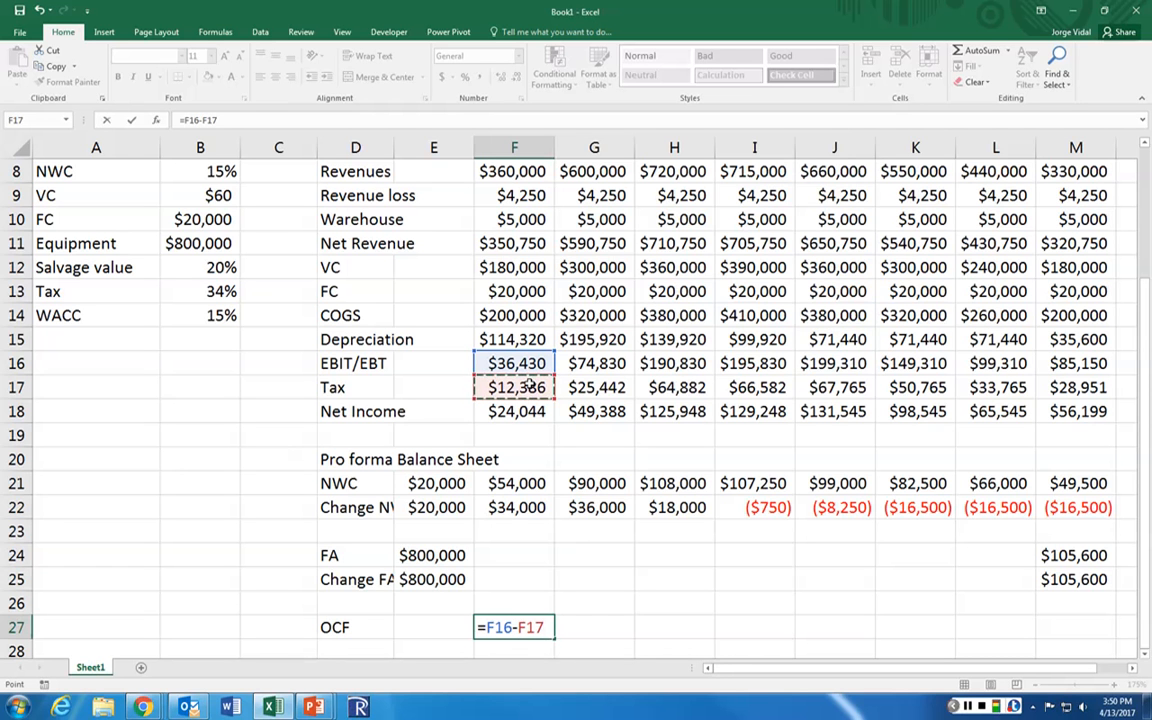
pyautogui.write('+')
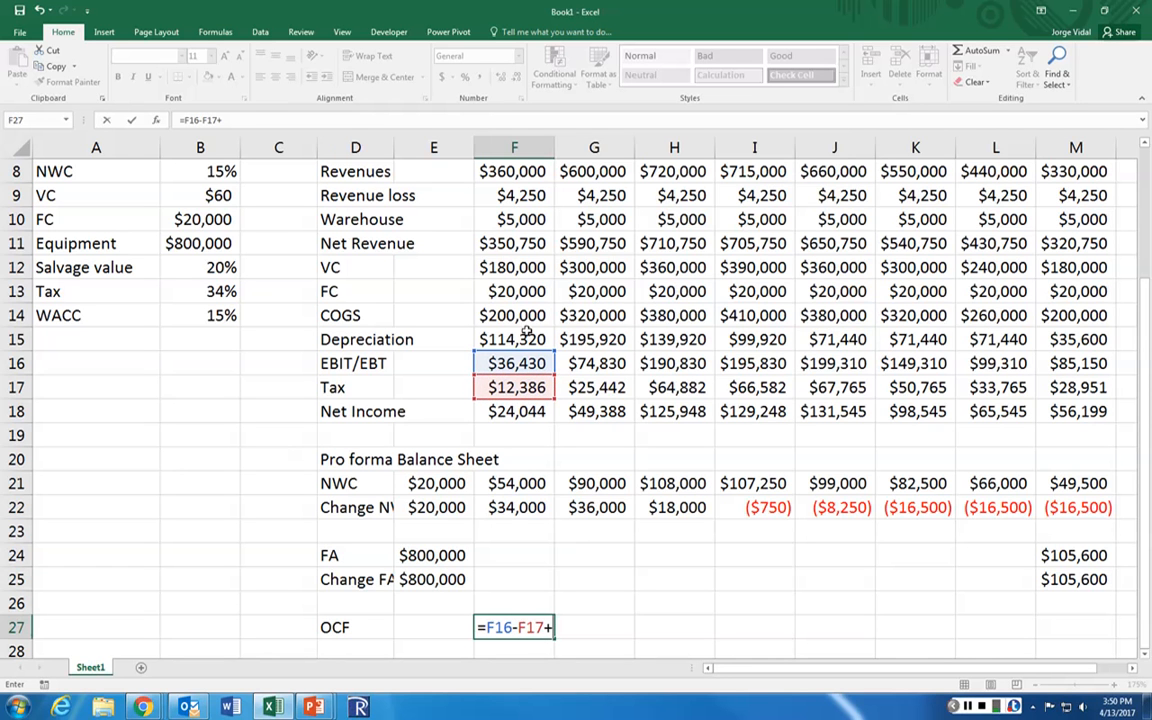
pyautogui.click(520, 340)
pyautogui.press('Return')
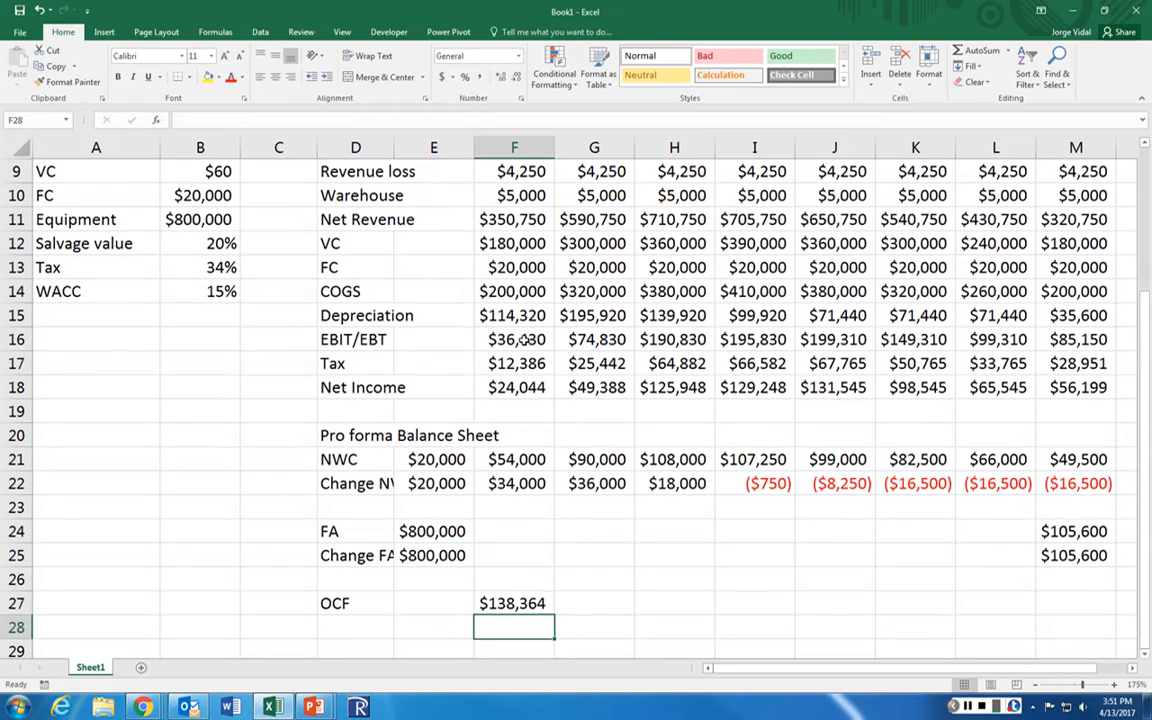
pyautogui.moveTo(554, 615); pyautogui.dragTo(1080, 610)
# Step: Label D29 FCF, leaving one blank row below the OCF row
pyautogui.press('Down')
pyautogui.press('Left')
pyautogui.press('Left')
pyautogui.press('Down')
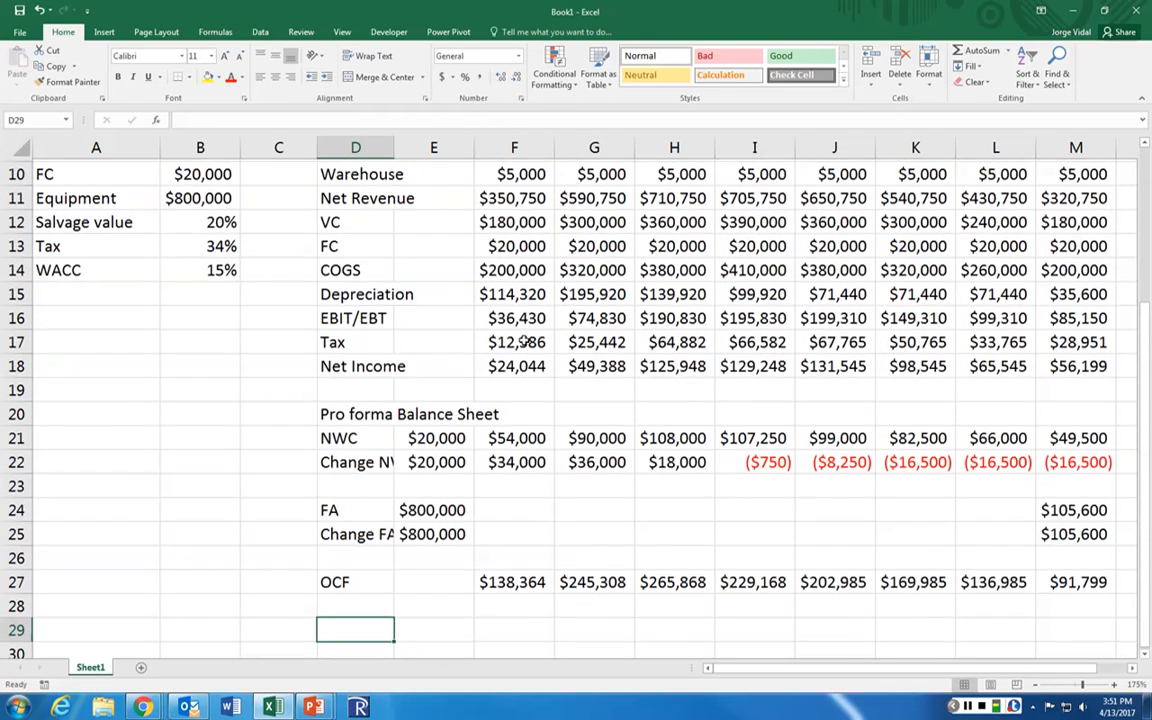
pyautogui.write('FCF')
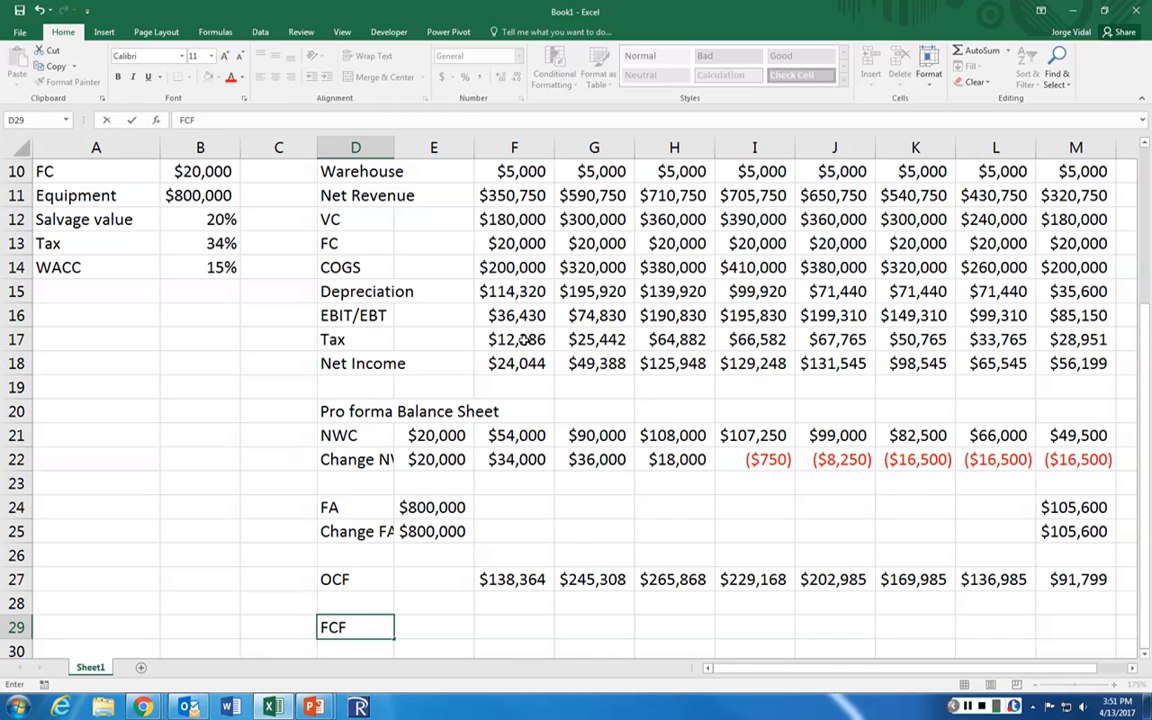
# Step: Calculate the year 0 free cash flow in E29 as OCF minus the NWC and fixed asset changes, using =E27-E22-E25
pyautogui.press('Tab')
pyautogui.write('=')
pyautogui.press('Up')
pyautogui.press('Up')
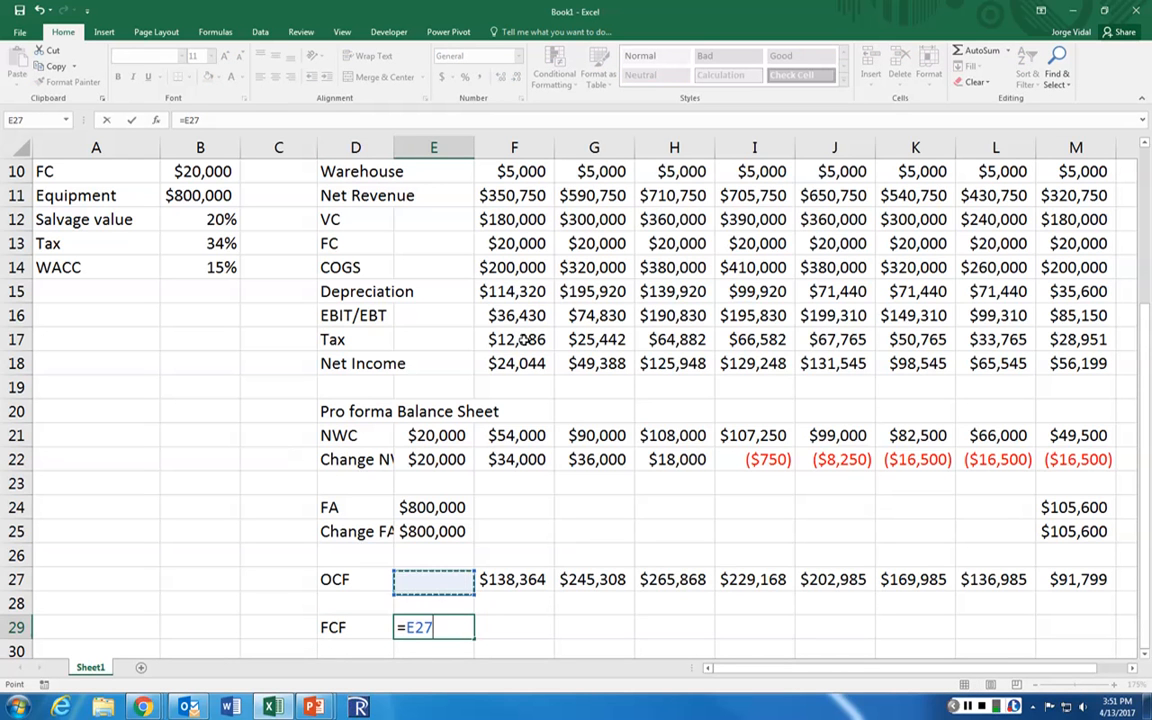
pyautogui.write('-')
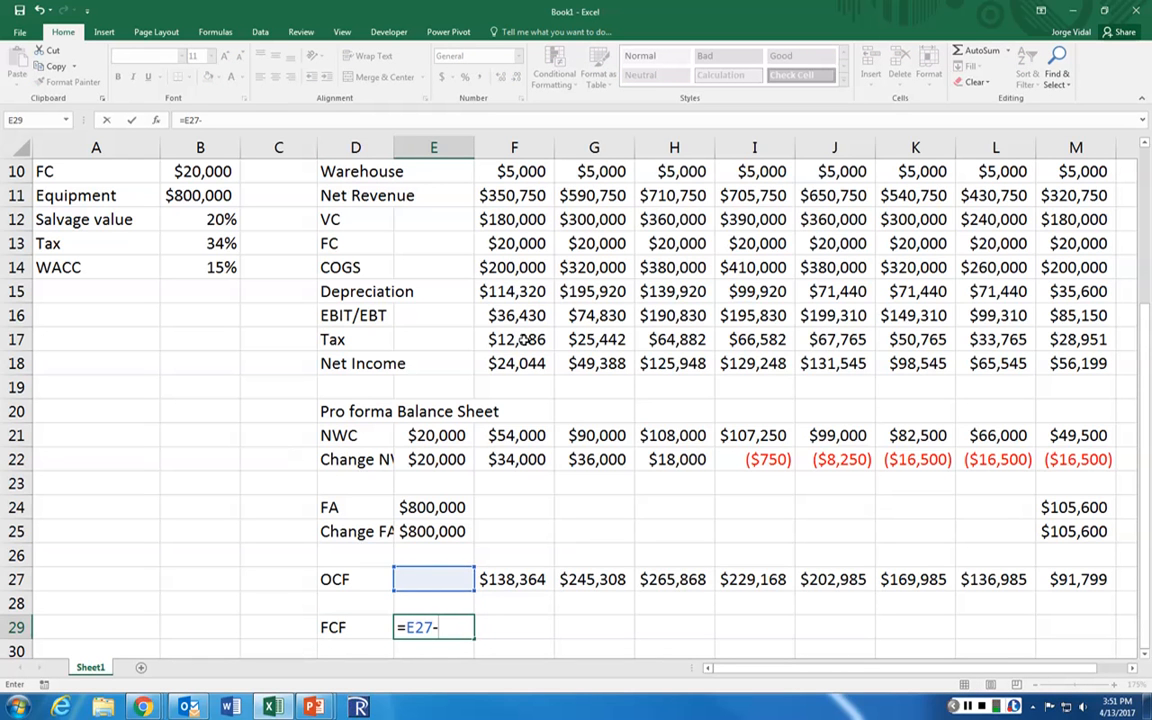
pyautogui.press('Up')
pyautogui.press('Up')
pyautogui.press('Up')
pyautogui.press('Up')
pyautogui.press('Up')
pyautogui.press('Up')
pyautogui.press('Up')
pyautogui.write('-')
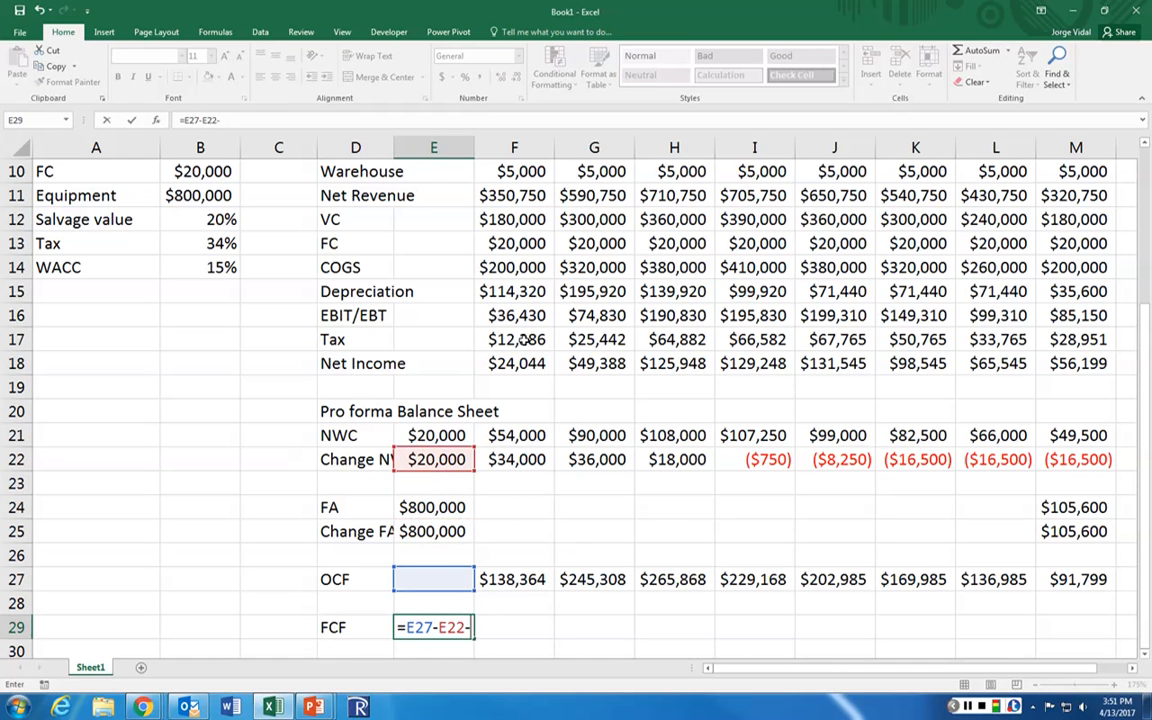
pyautogui.press('Up')
pyautogui.press('Up')
pyautogui.press('Up')
pyautogui.press('Up')
pyautogui.press('Return')
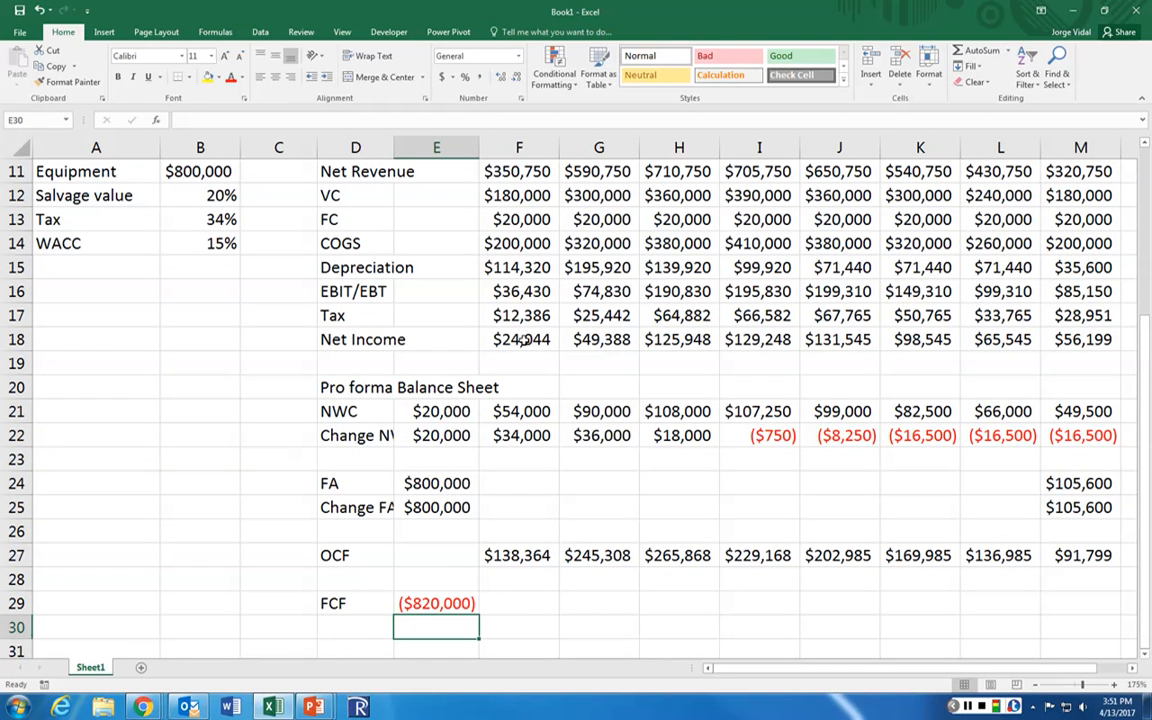
# Step: Copy the FCF formula from E29 across the row through year 8 in M29
pyautogui.press('Up')
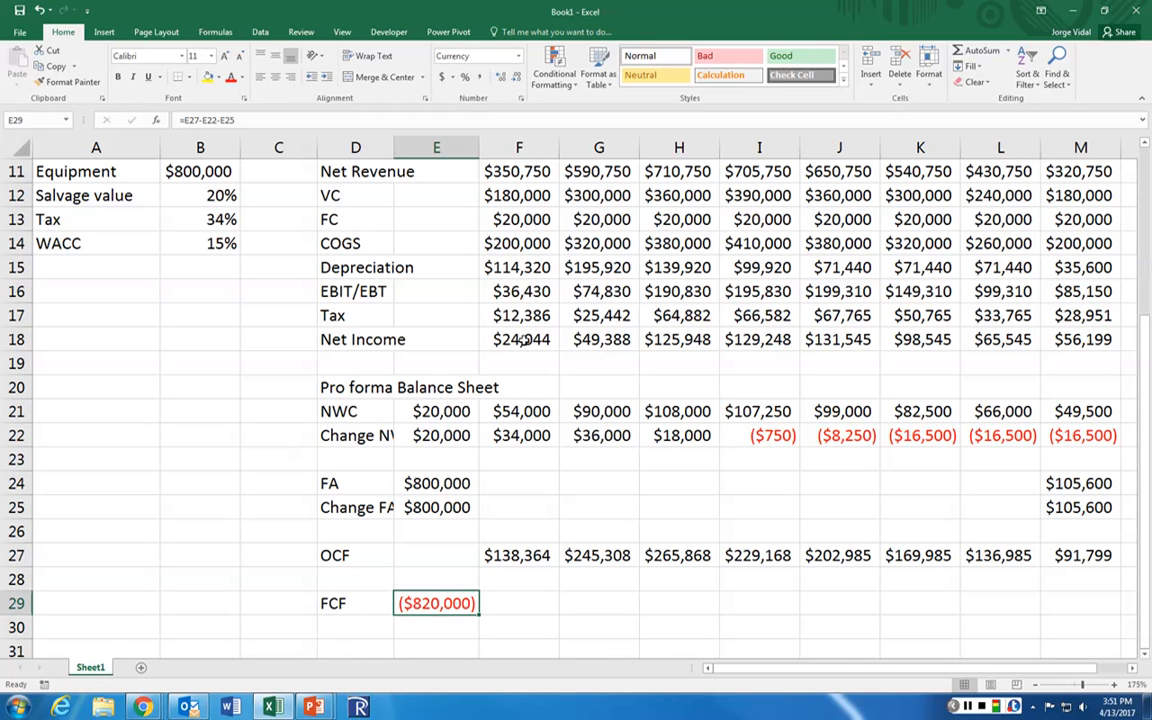
pyautogui.hotkey('ctrl', 'c')
pyautogui.hotkey('shift', 'Right')
pyautogui.hotkey('shift', 'Right')
pyautogui.hotkey('shift', 'Right')
pyautogui.hotkey('shift', 'Right')
pyautogui.hotkey('shift', 'Right')
pyautogui.hotkey('shift', 'Right')
pyautogui.hotkey('shift', 'Right')
pyautogui.hotkey('shift', 'Right')
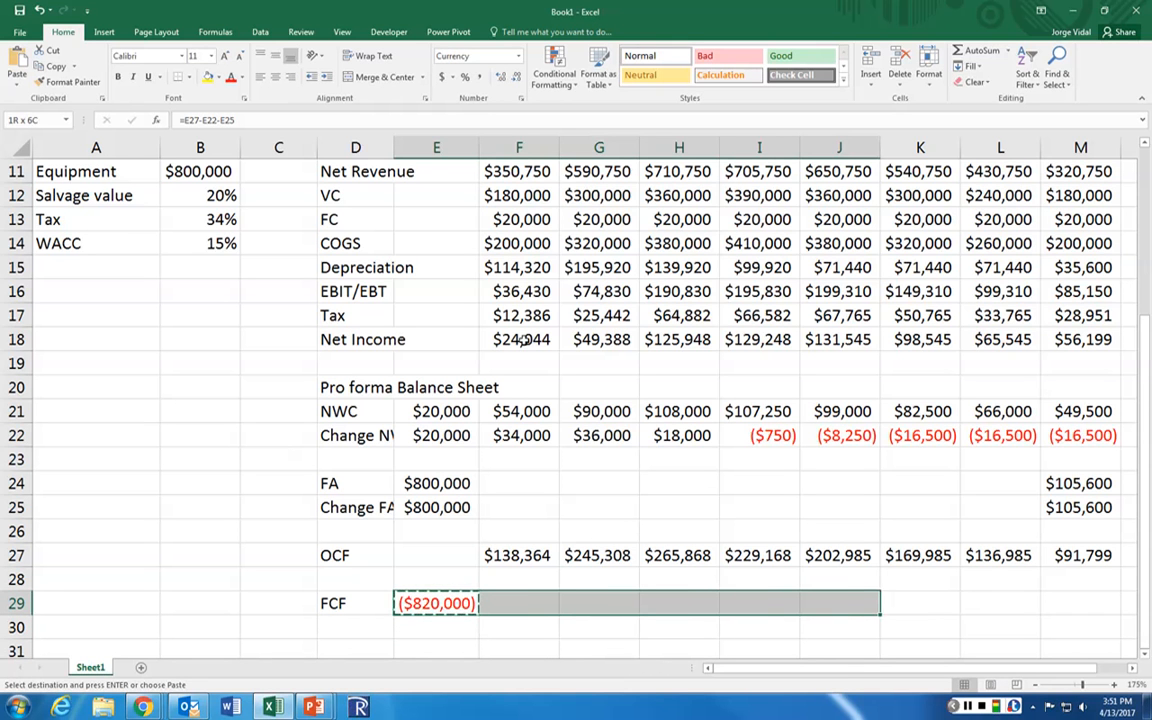
pyautogui.press('Return')
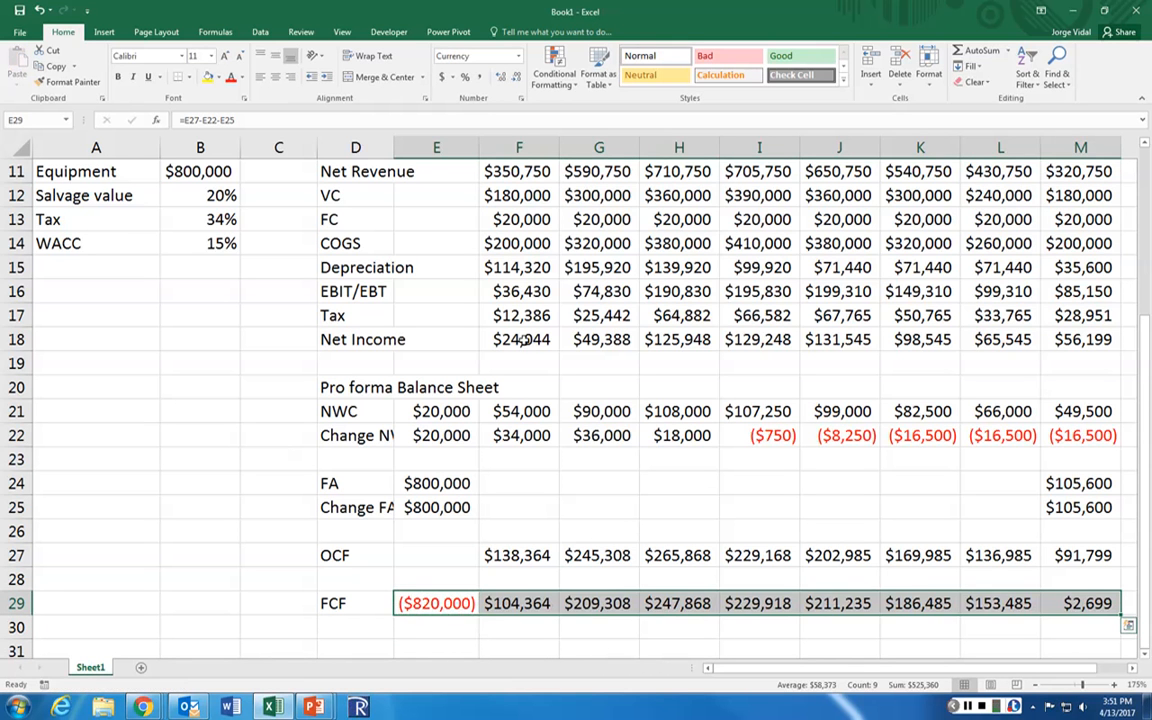
# Step: Change the year 8 FCF formula in M29 to add the fixed asset change, making it =M27-M22+M25
pyautogui.press('Right')
pyautogui.press('Right')
pyautogui.press('Right')
pyautogui.press('Right')
pyautogui.press('Right')
pyautogui.press('Right')
pyautogui.press('Right')
pyautogui.press('Right')
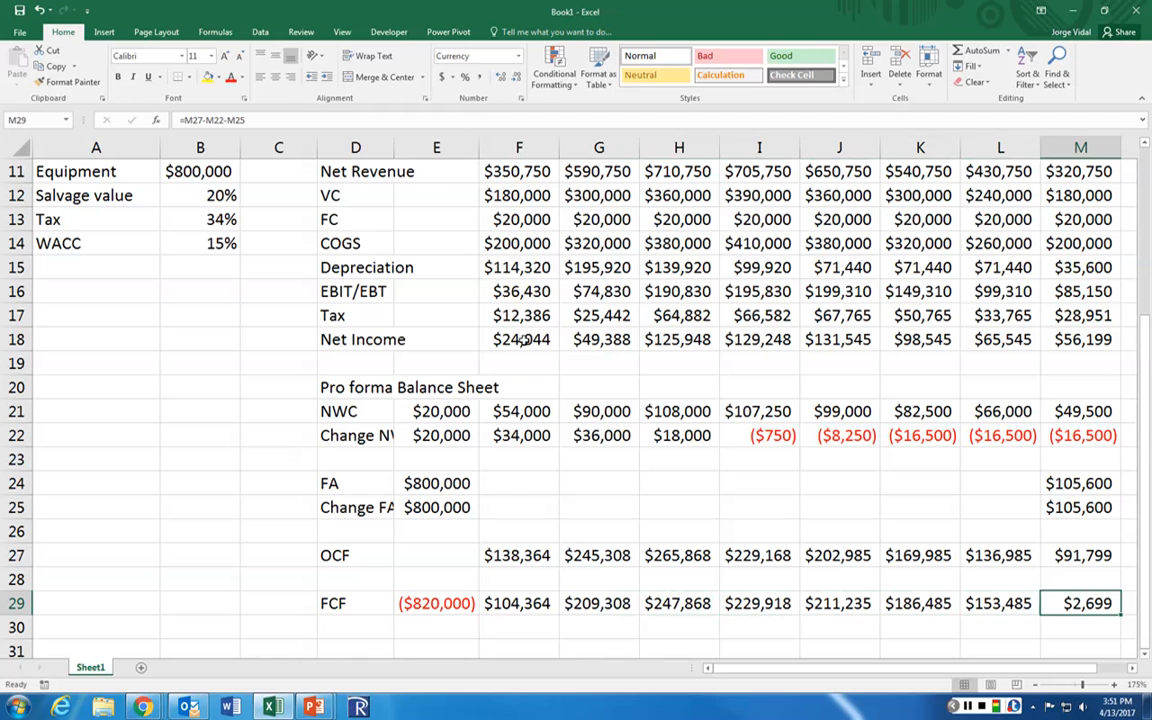
pyautogui.press('F2')
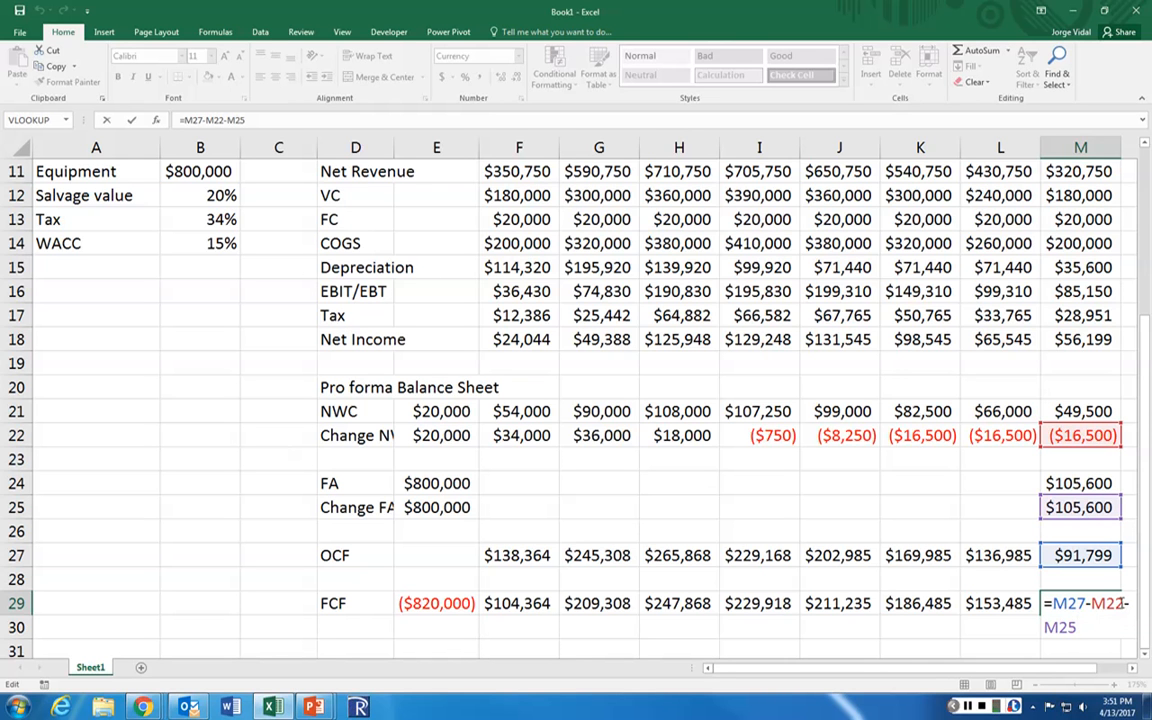
pyautogui.press('BackSpace')
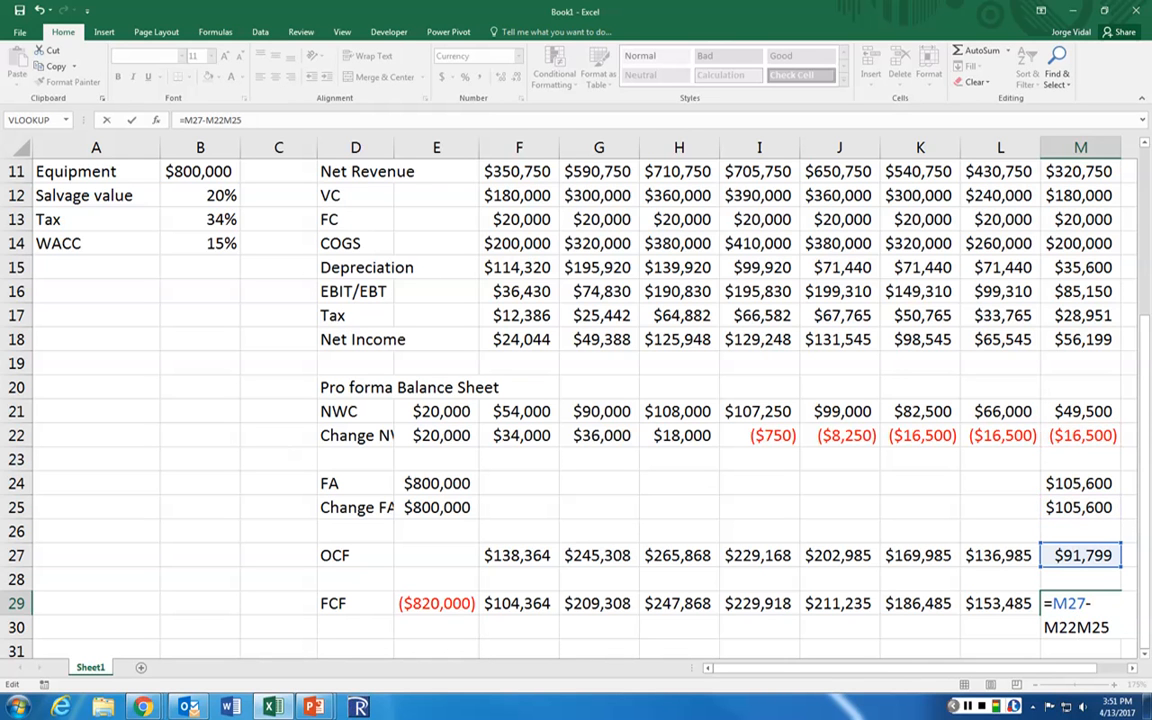
pyautogui.write('+')
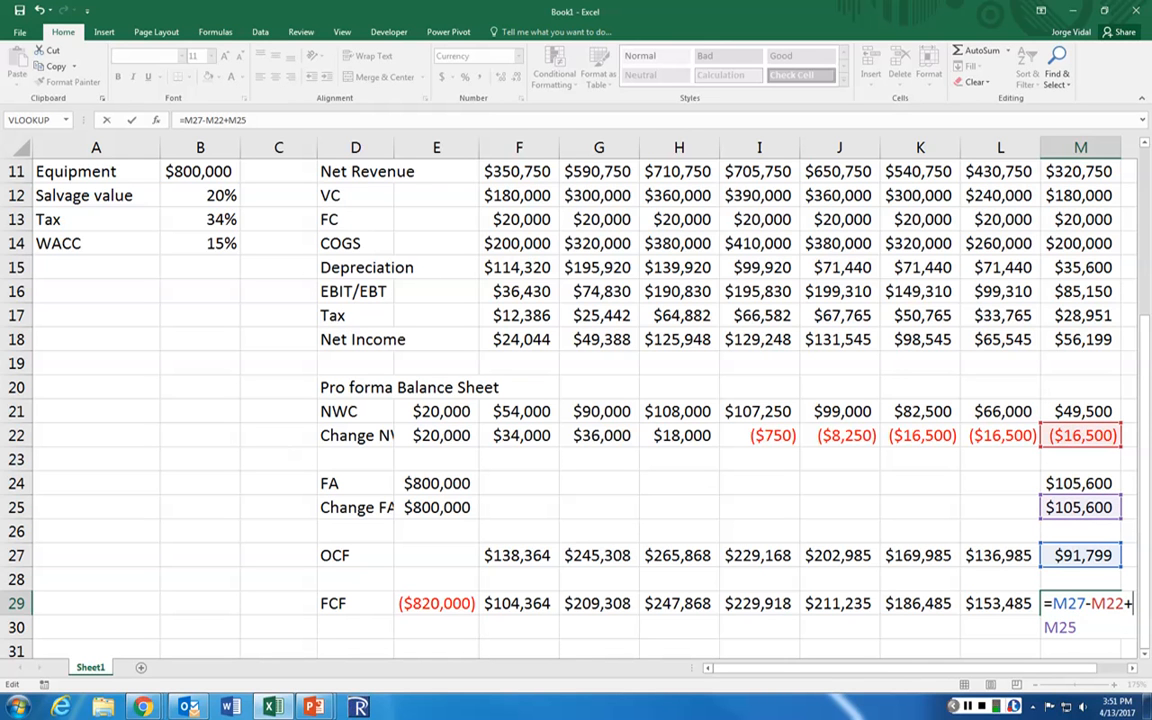
pyautogui.press('Return')
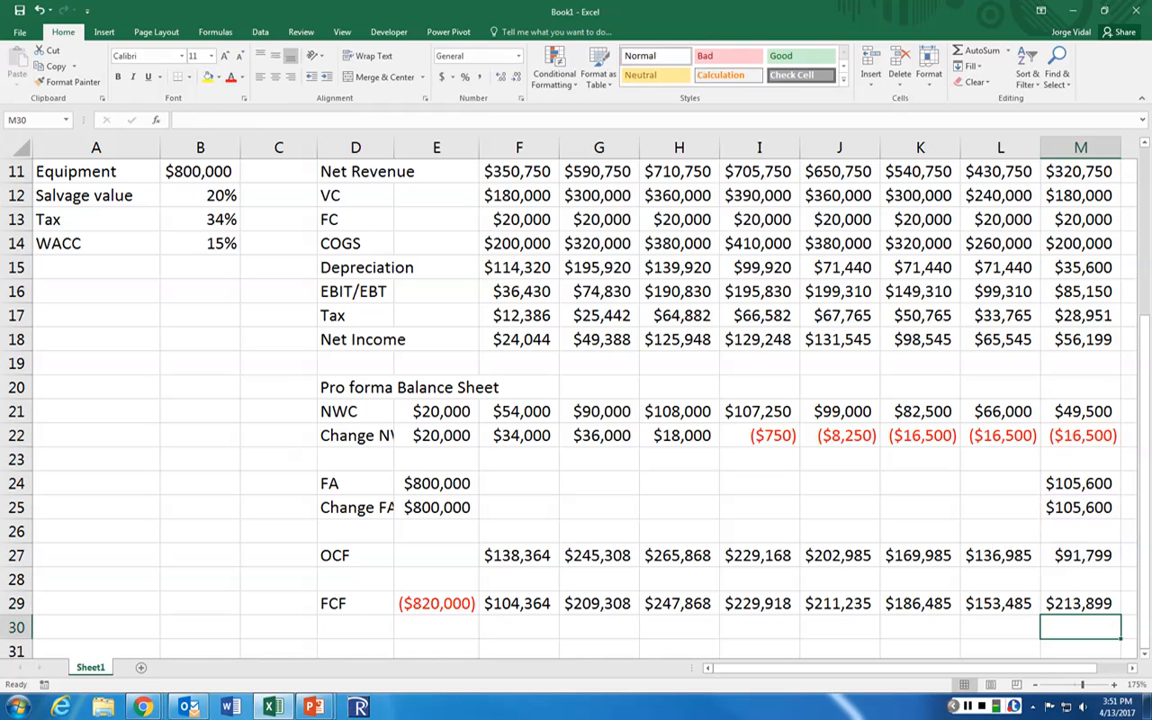
# Step: Label D31 NPV, leaving one blank row below the FCF row
pyautogui.press('Left')
pyautogui.press('Left')
pyautogui.press('Left')
pyautogui.press('Left')
pyautogui.press('Left')
pyautogui.press('Left')
pyautogui.press('Left')
pyautogui.press('Left')
pyautogui.press('Left')
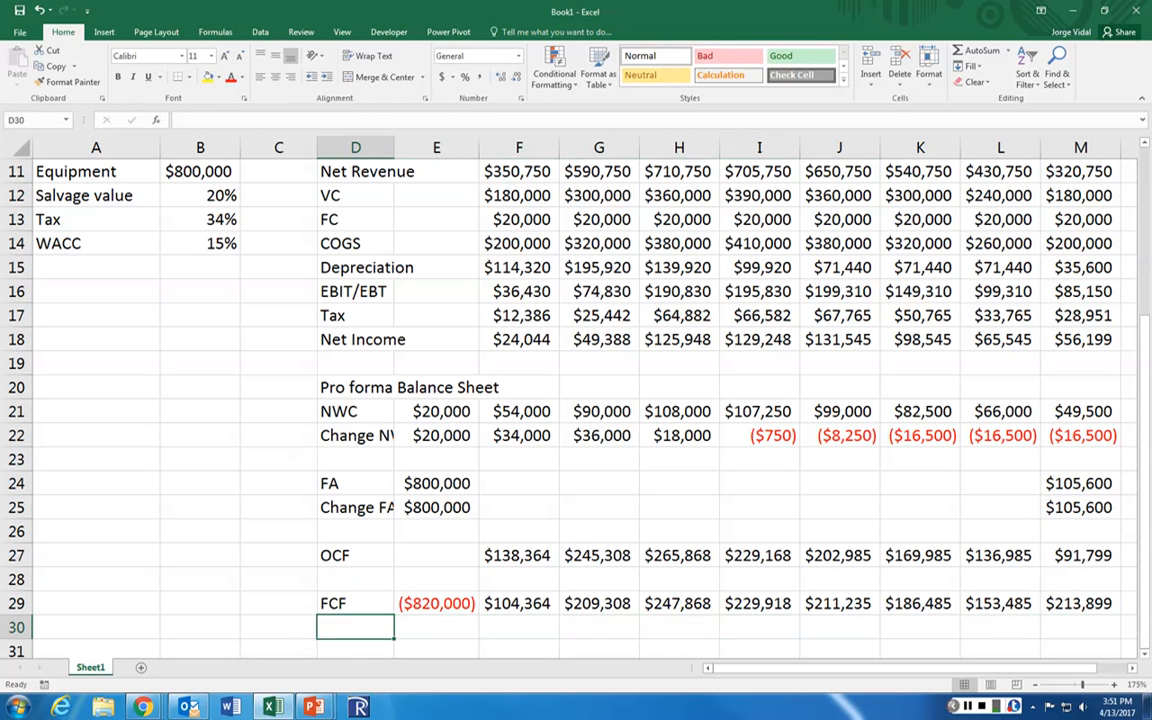
pyautogui.press('Down')
pyautogui.write('NPV')
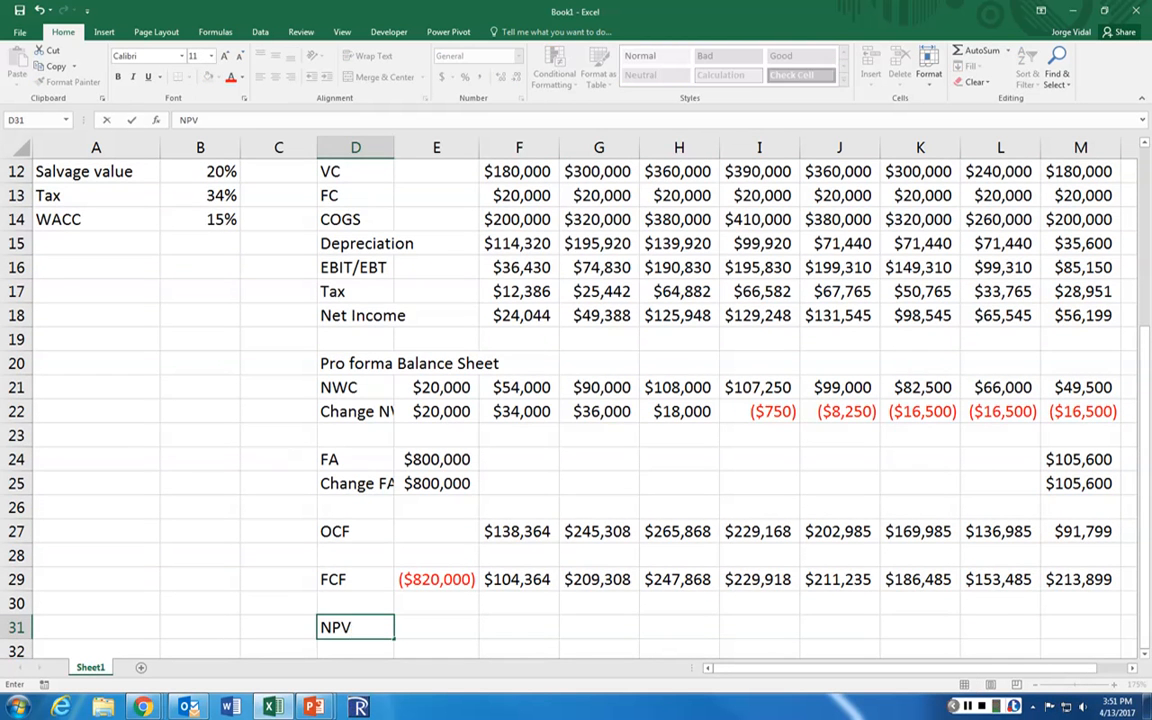
# Step: Calculate the NPV in E31 from the WACC and the free cash flows with =NPV(B14,F29:M29)+E29
pyautogui.press('Right')
pyautogui.write('=')
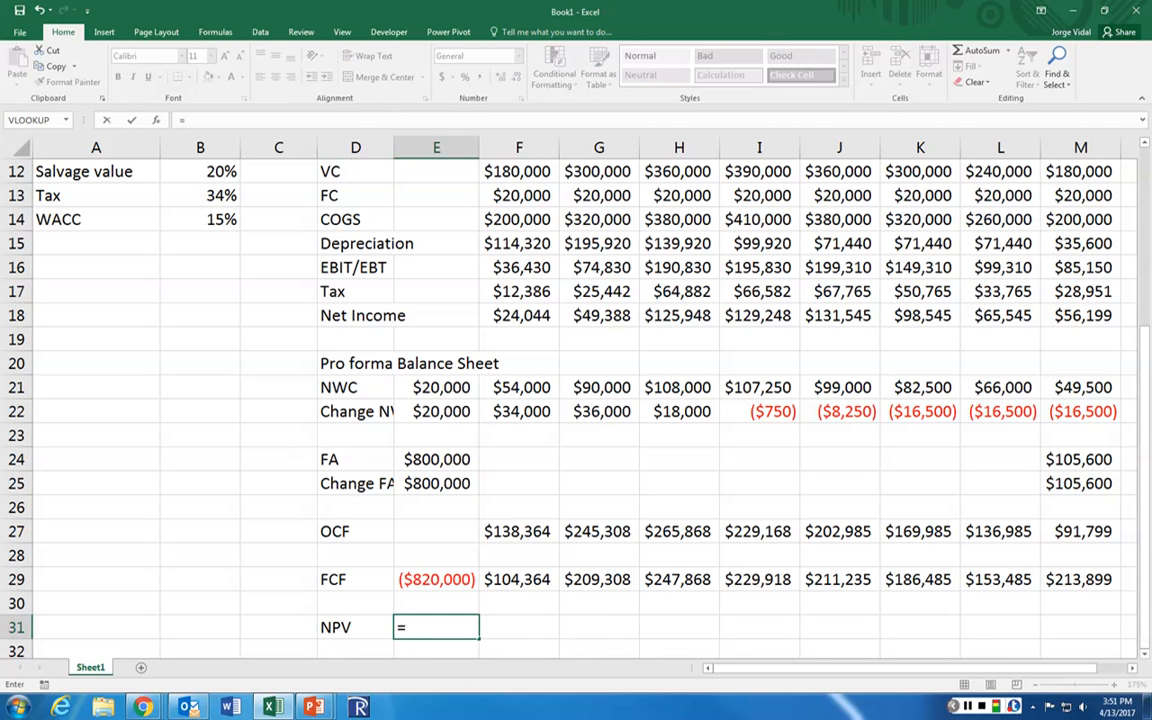
pyautogui.write('npv(')
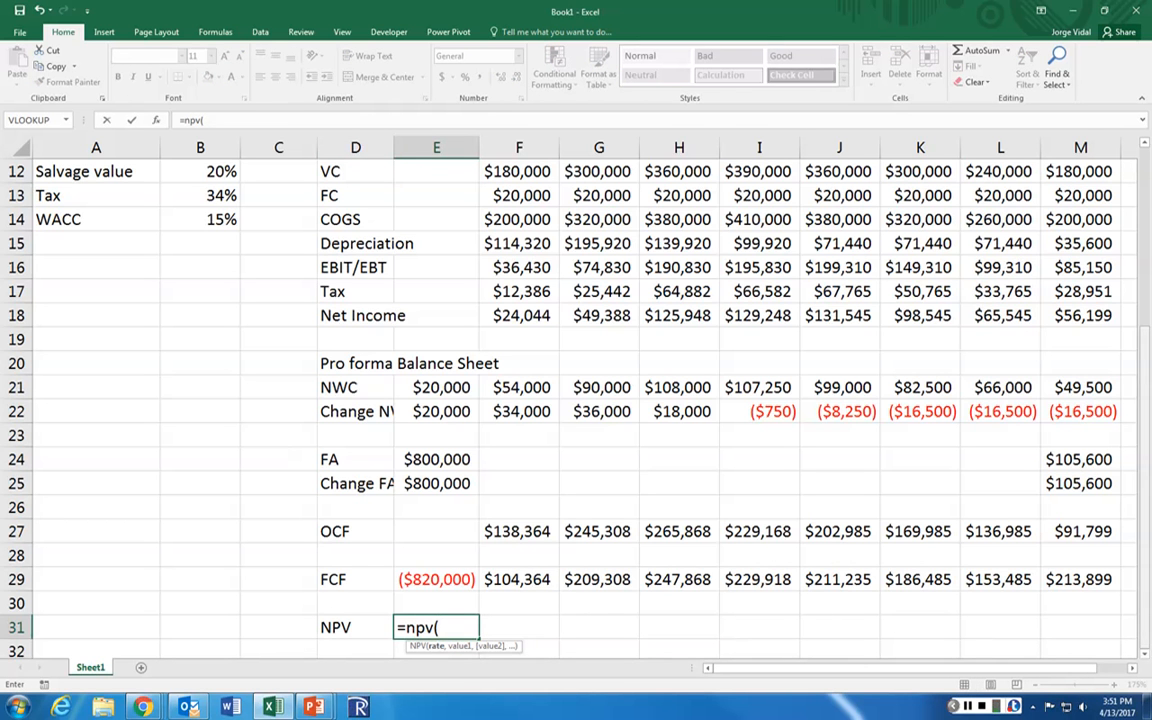
pyautogui.click(208, 217)
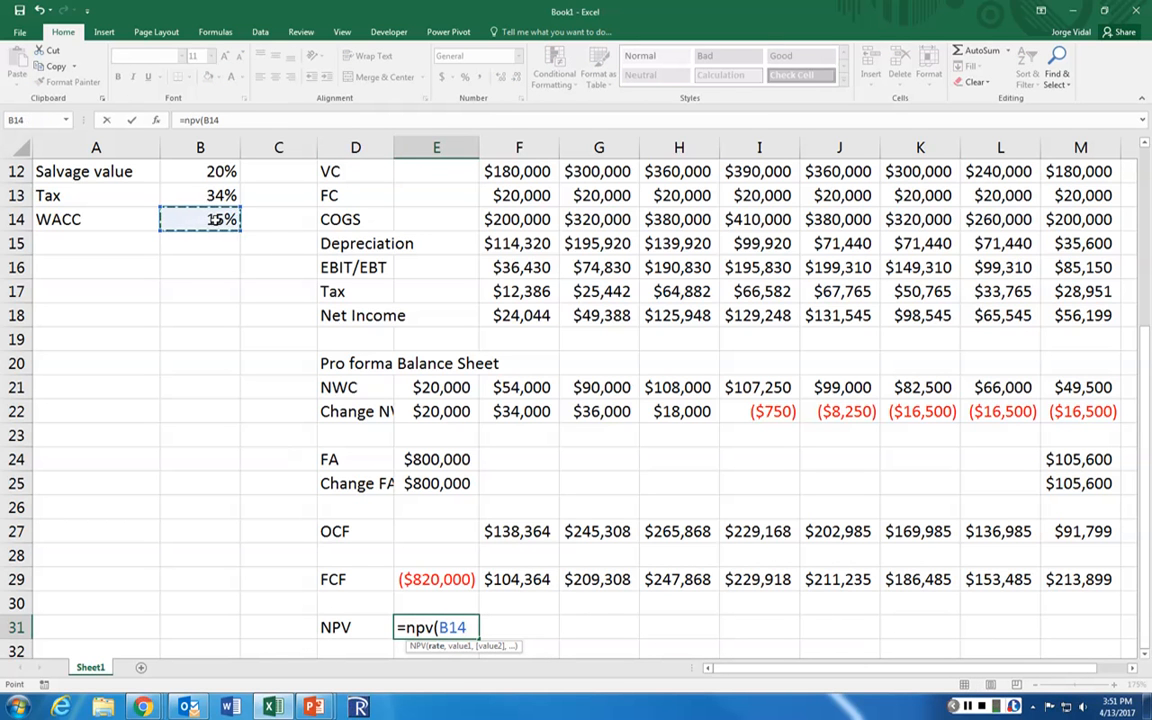
pyautogui.write(',')
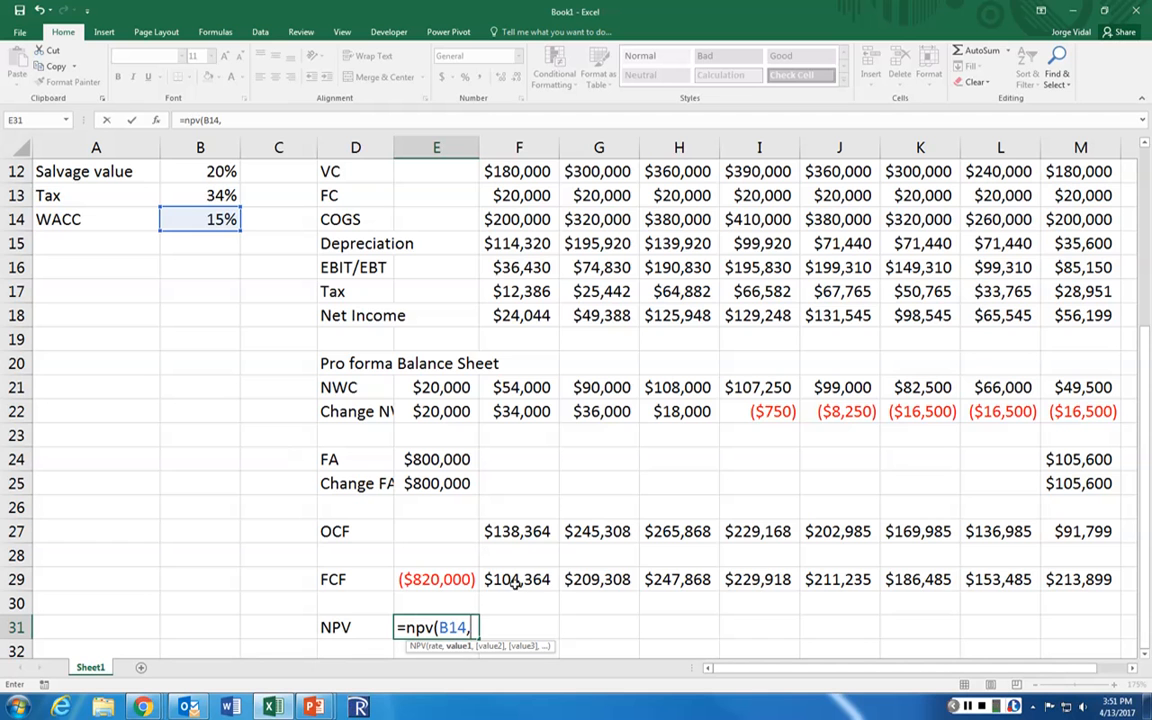
pyautogui.moveTo(514, 583); pyautogui.dragTo(1055, 587)
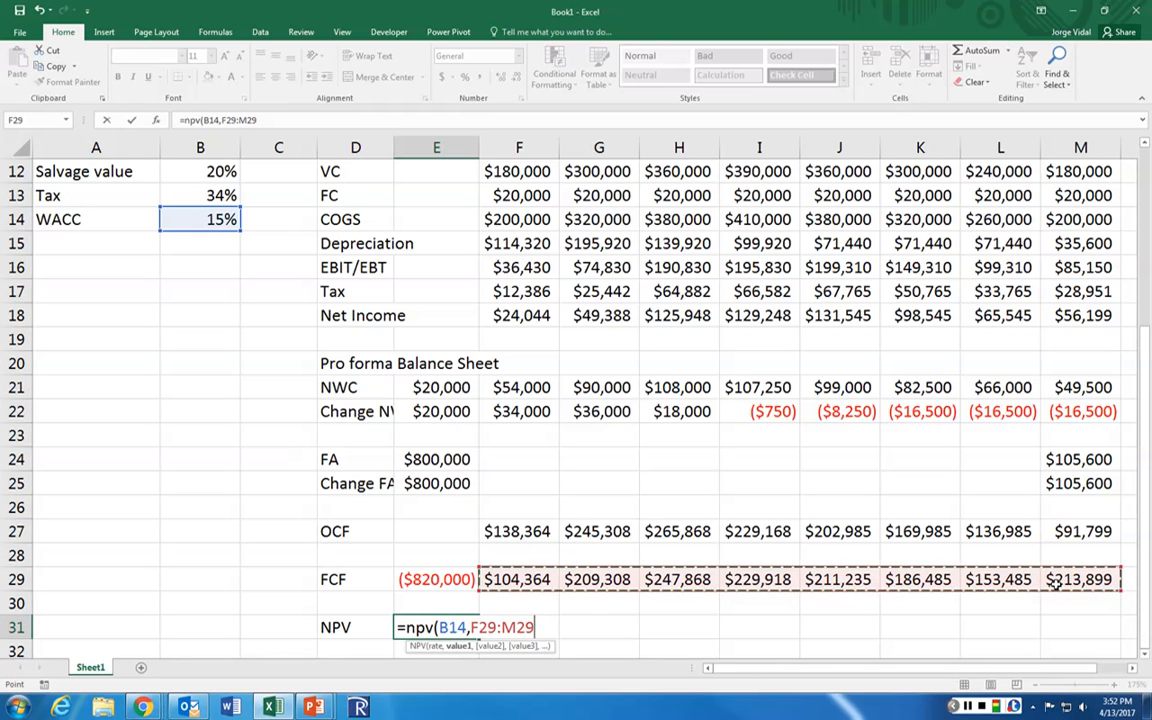
pyautogui.write(')+')
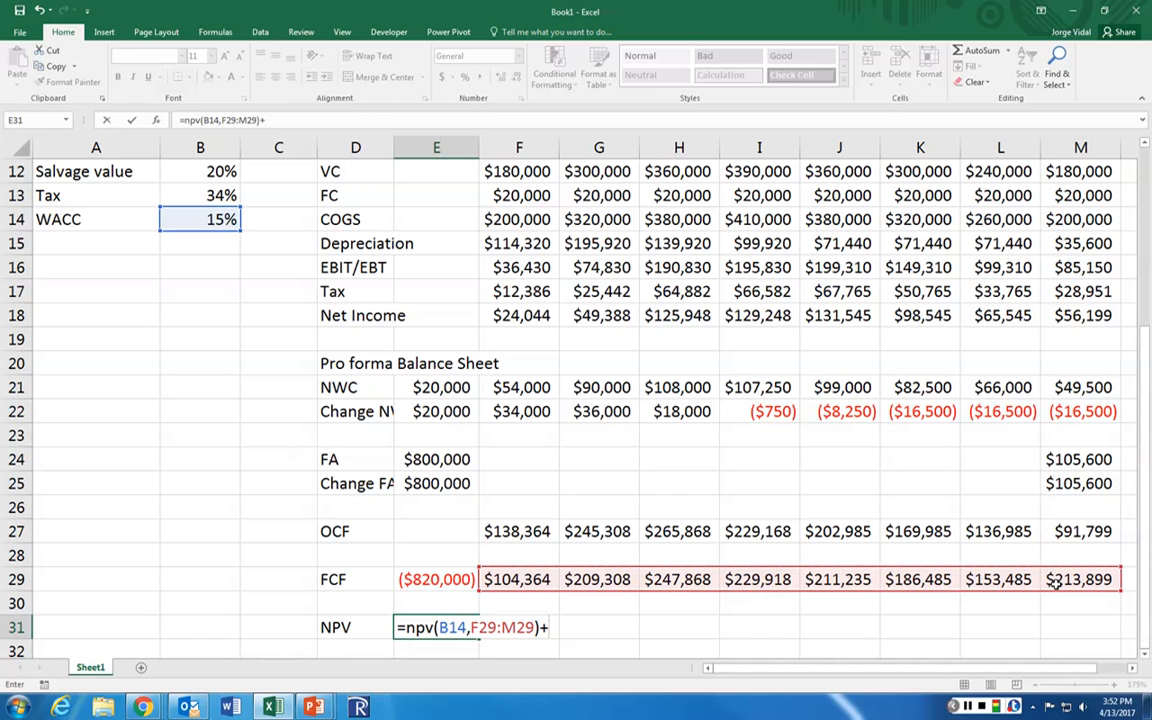
pyautogui.click(428, 580)
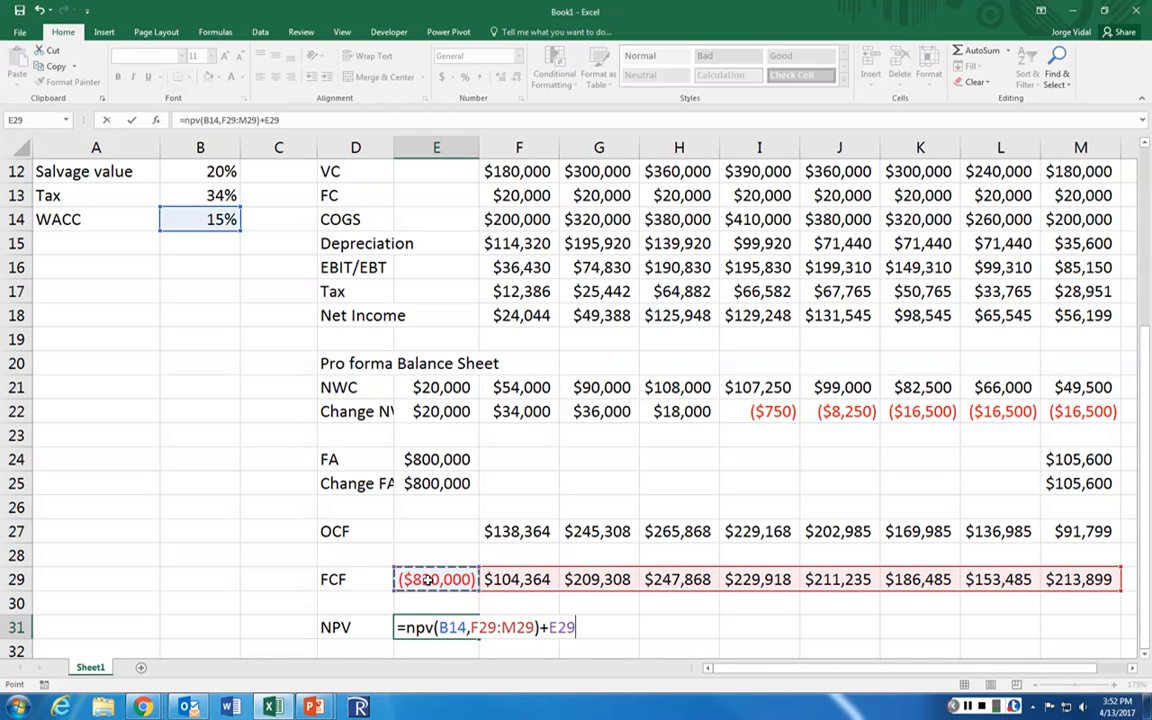
pyautogui.press('Return')
pyautogui.press('Up')
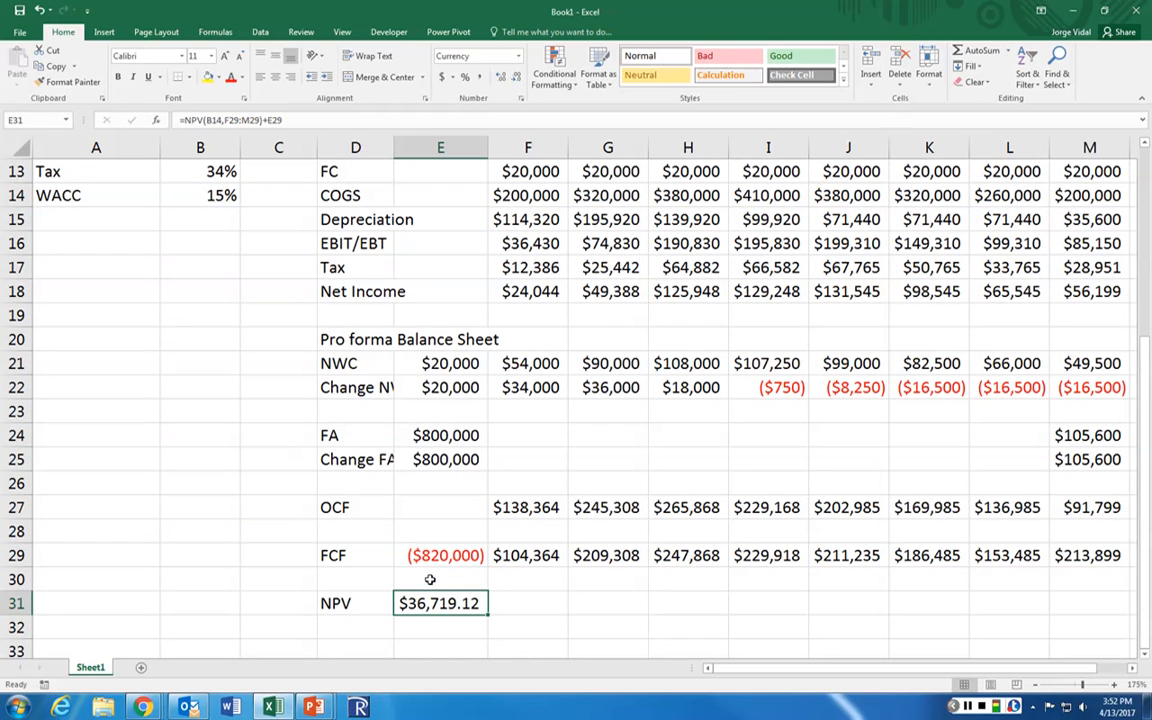
# Step: Enter the decision note "Accept because NPV is positive" in F31 beside the NPV
pyautogui.press('Right')
pyautogui.write('Accept be')
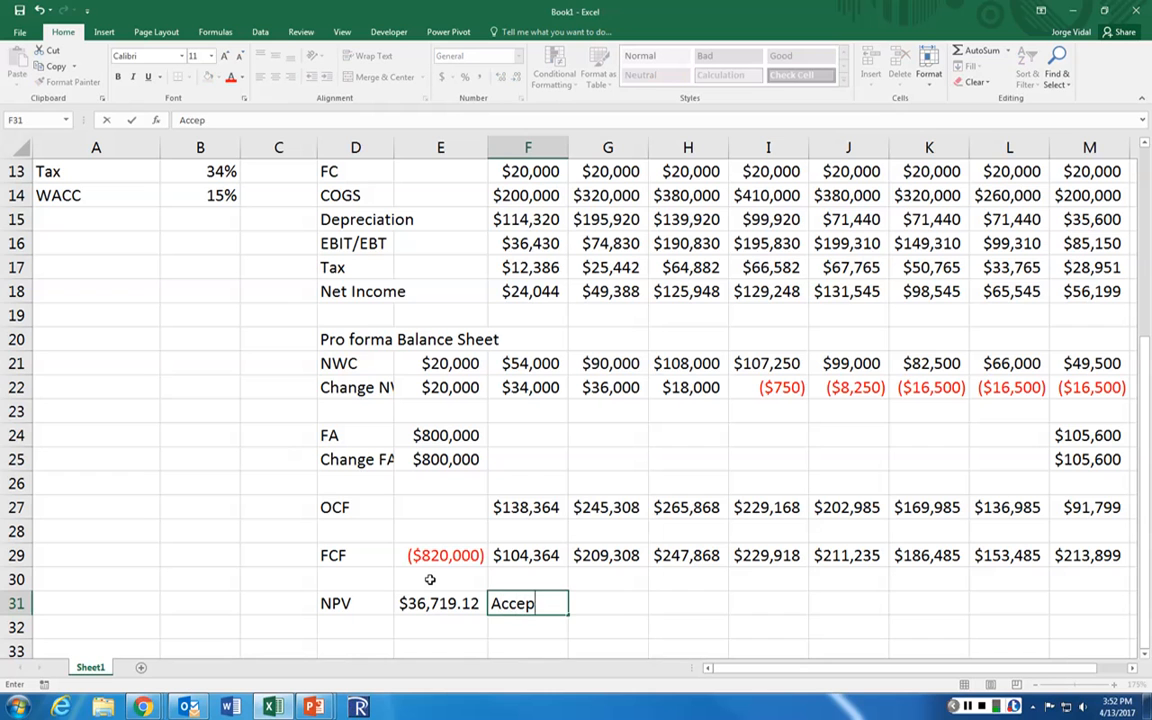
pyautogui.write('use ')
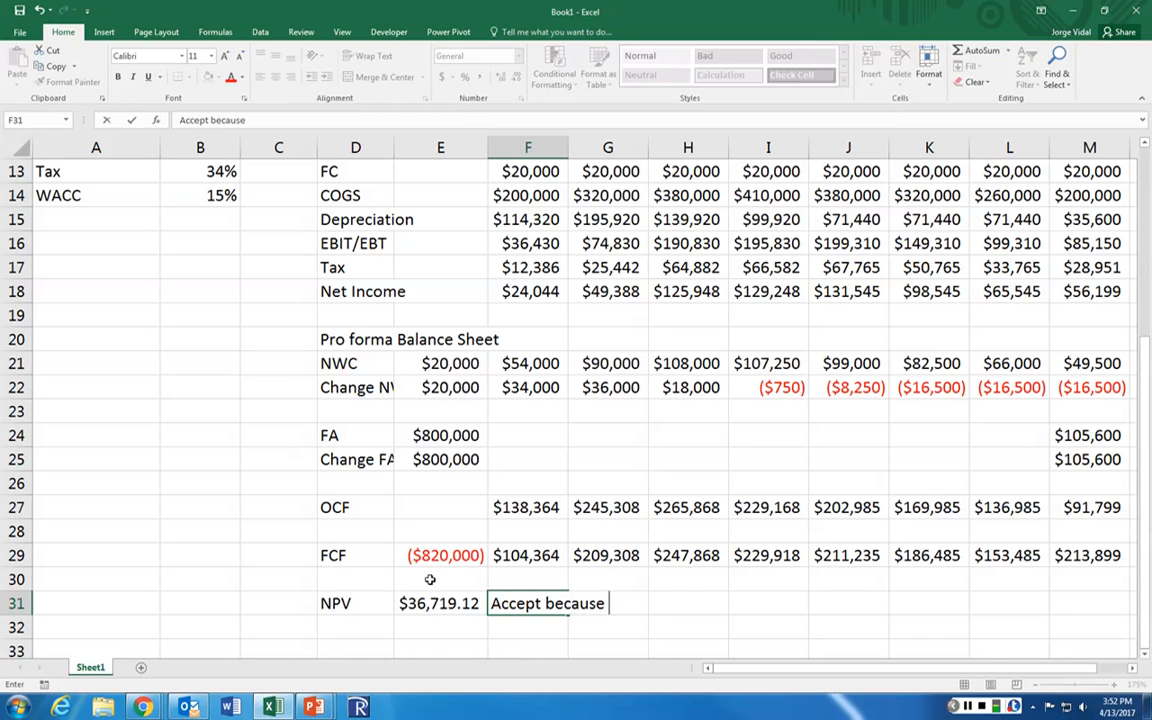
pyautogui.write('NPV is positive')
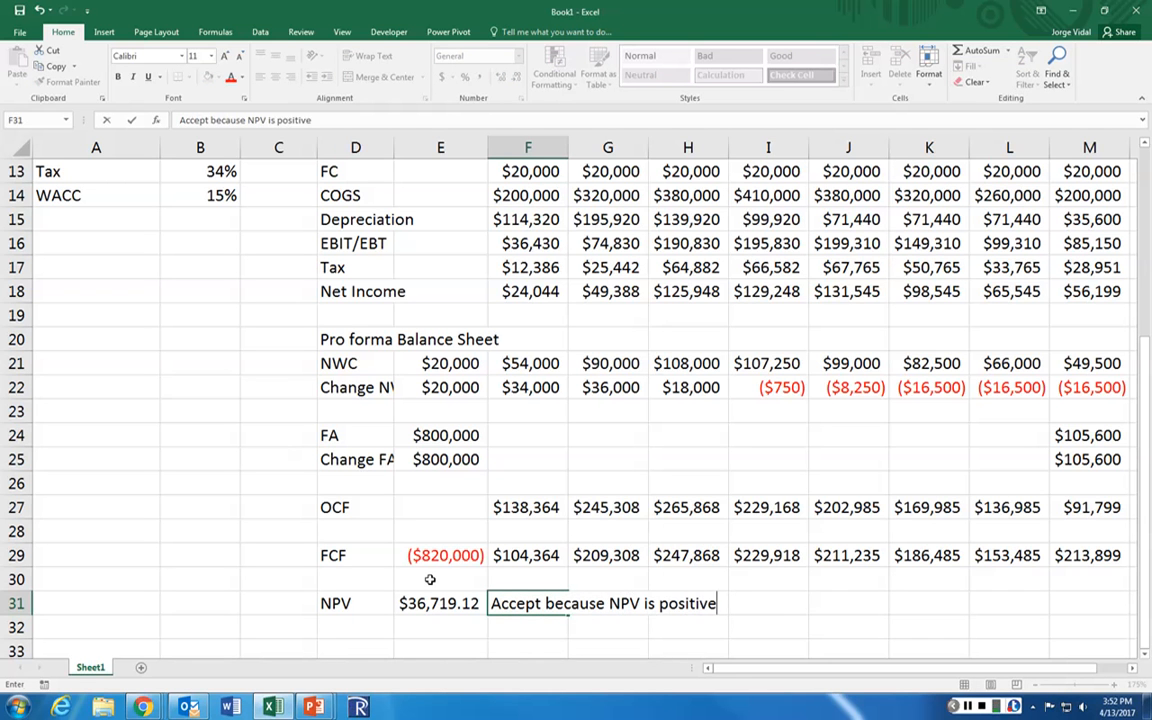
pyautogui.press('Return')
# Step: Label D32 IRR and calculate it in E32 with =IRR(E29:M29), displayed to one decimal place
pyautogui.press('Left')
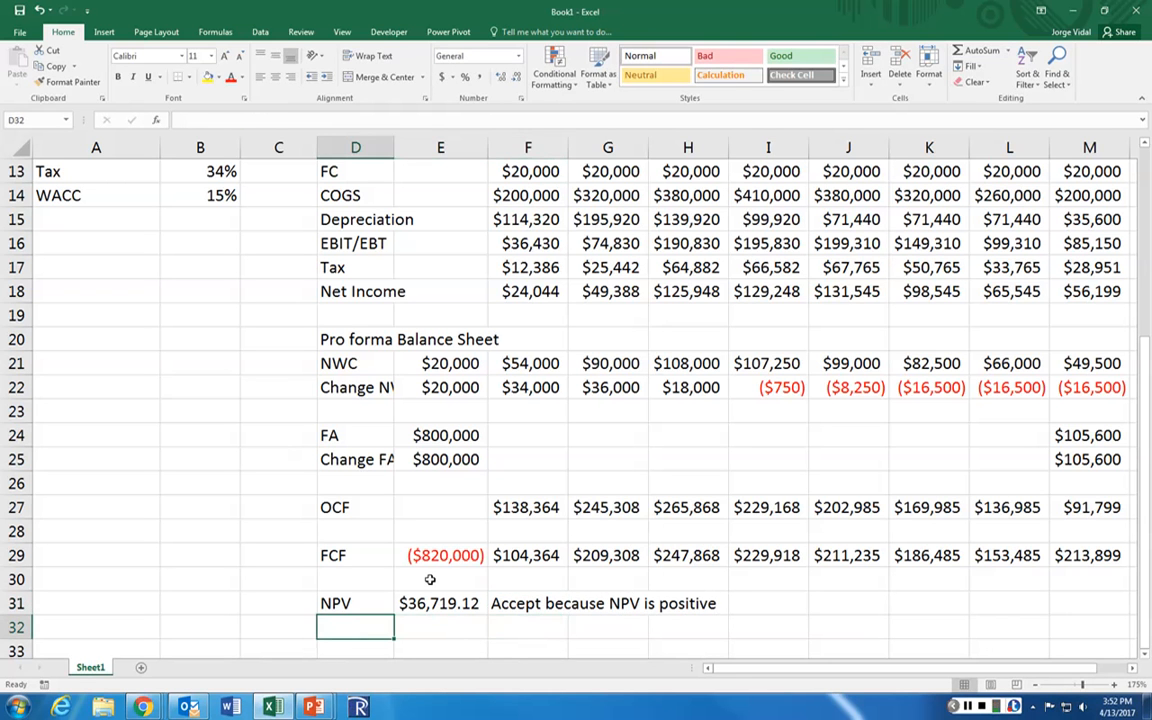
pyautogui.write('IRR')
pyautogui.press('Tab')
pyautogui.write('=irr(')
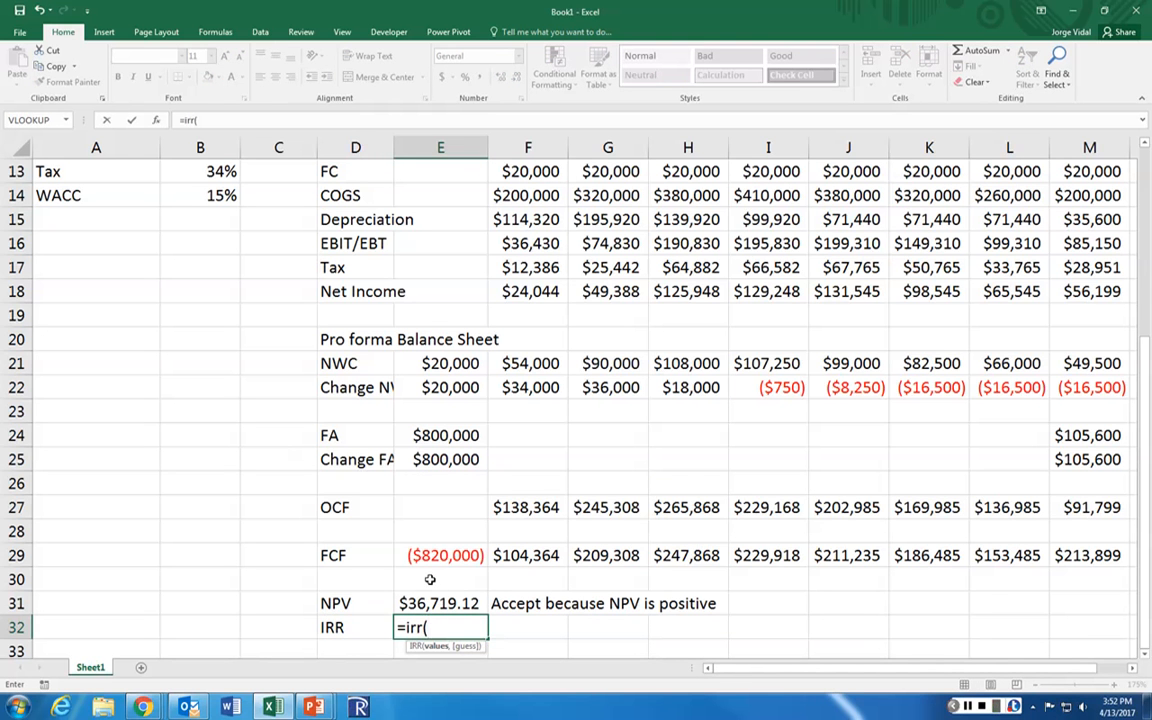
pyautogui.moveTo(405, 555); pyautogui.dragTo(1070, 570)
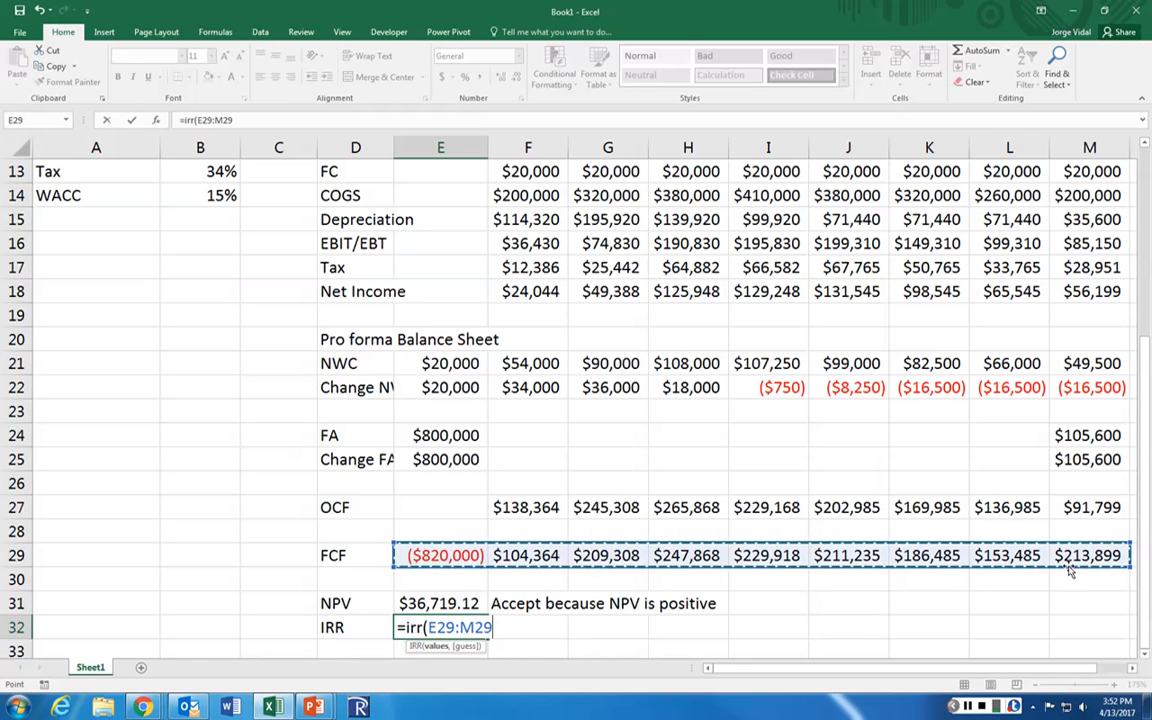
pyautogui.write(')')
pyautogui.press('Return')
pyautogui.press('Up')
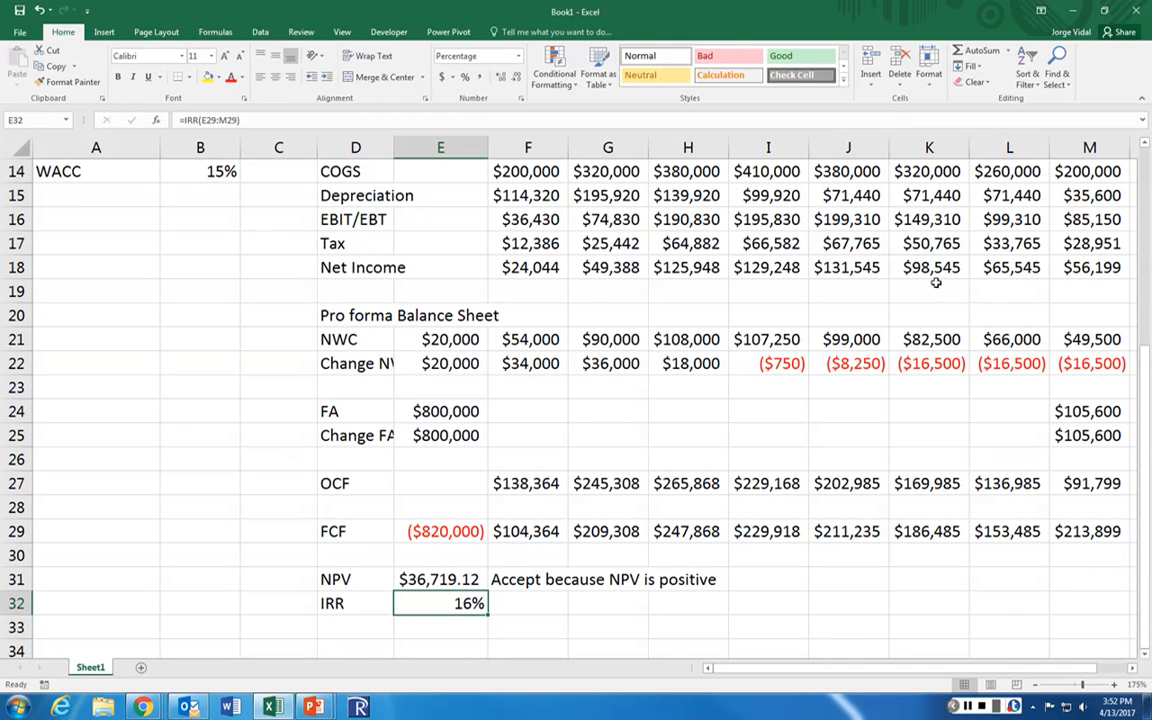
pyautogui.click(499, 77)
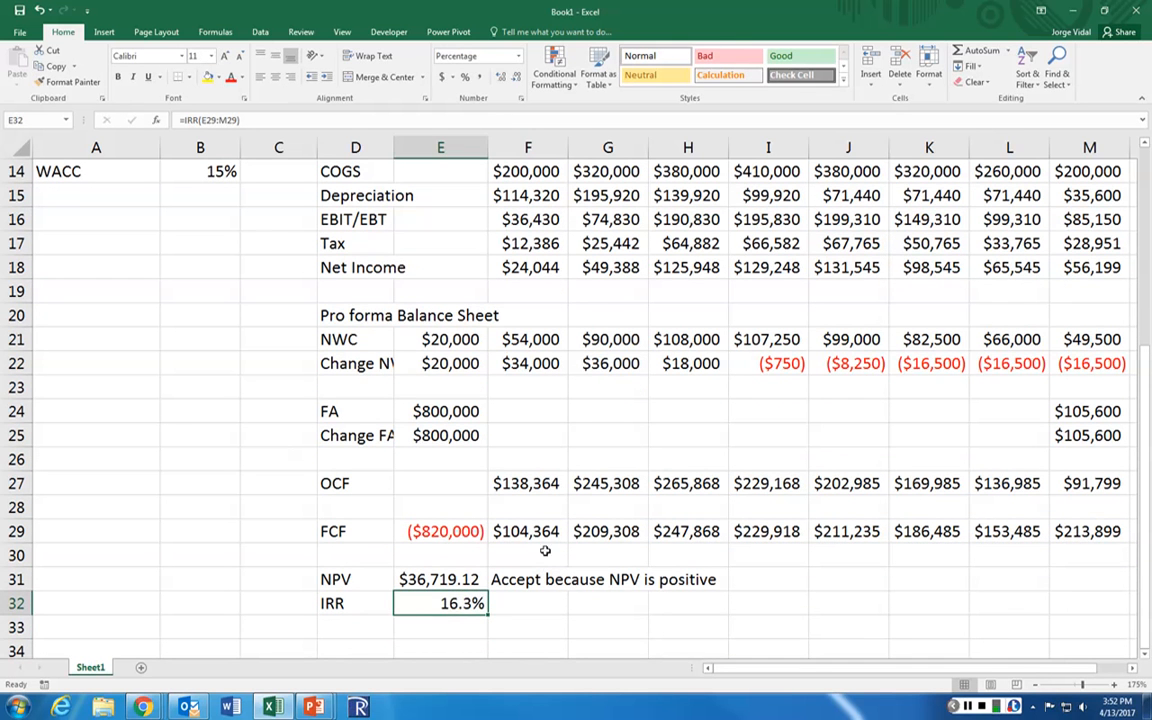
# Step: Enter the decision note "Accept because IRR is greater than WACC" in F32 beside the IRR
pyautogui.click(540, 601)
pyautogui.write('Accep')
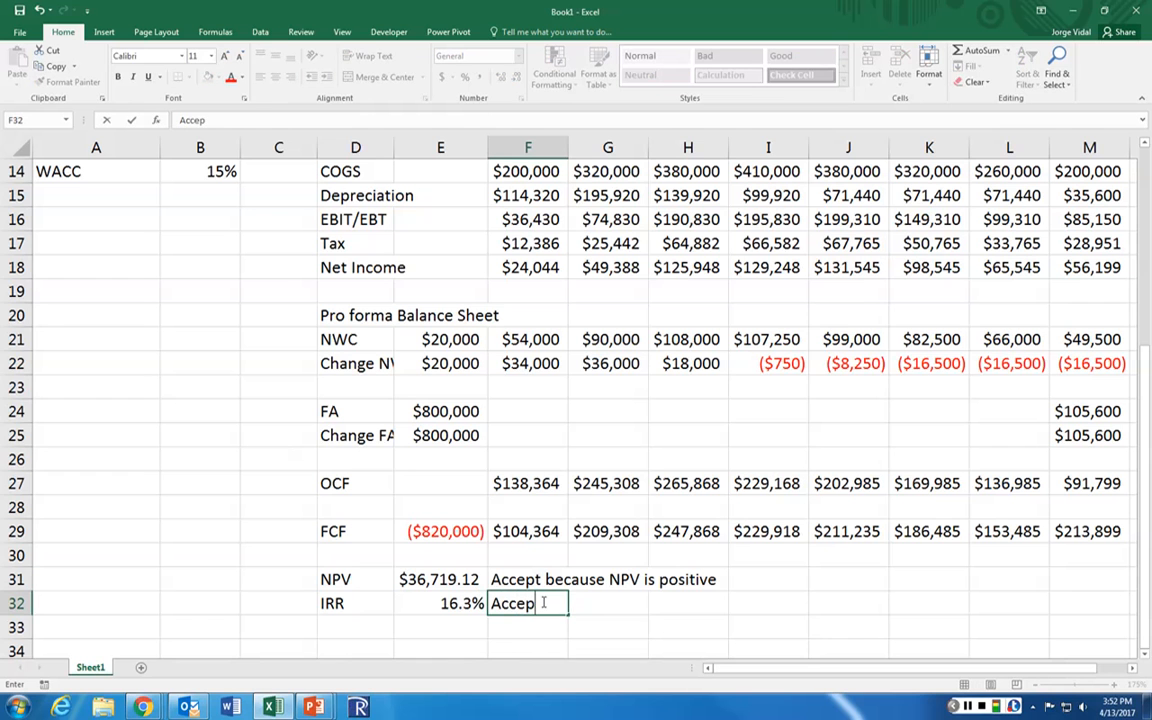
pyautogui.write('t because ')
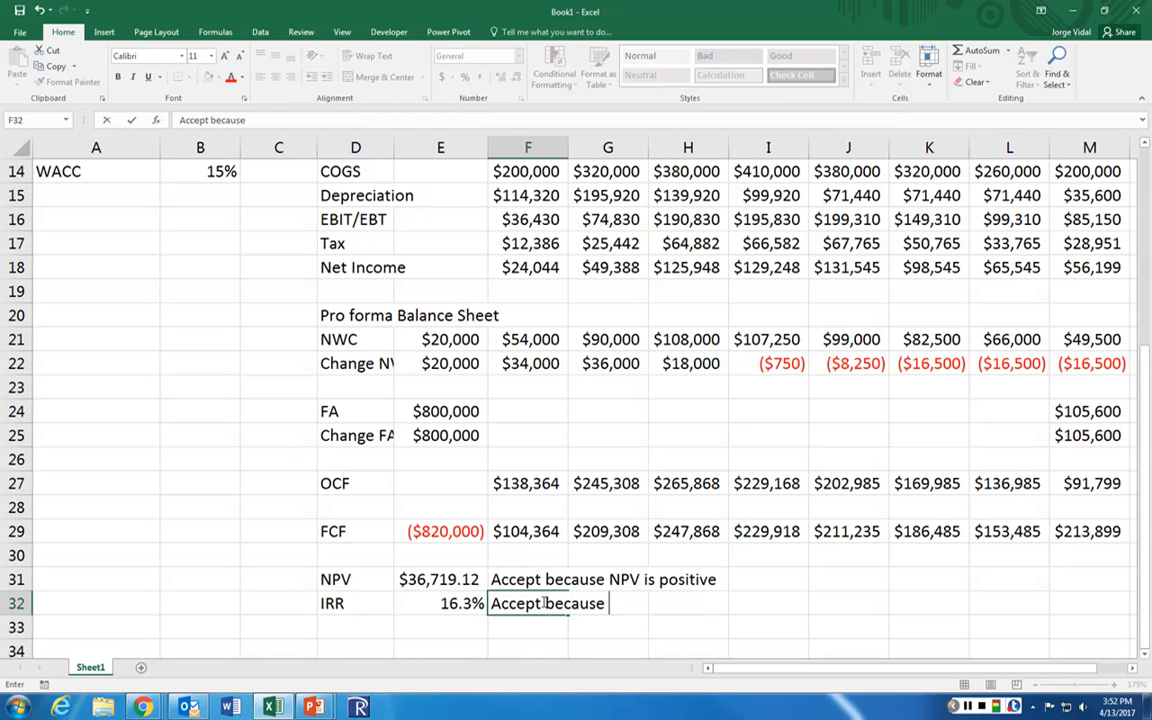
pyautogui.write('IRR is ')
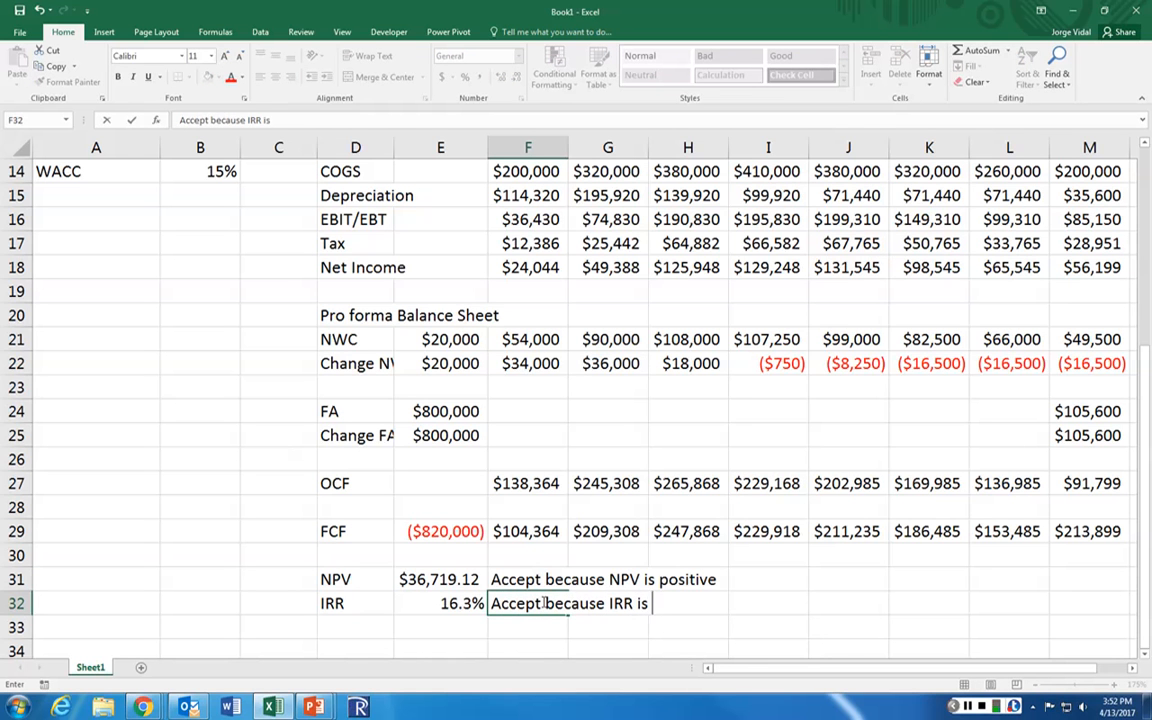
pyautogui.write('greater than WAVV')
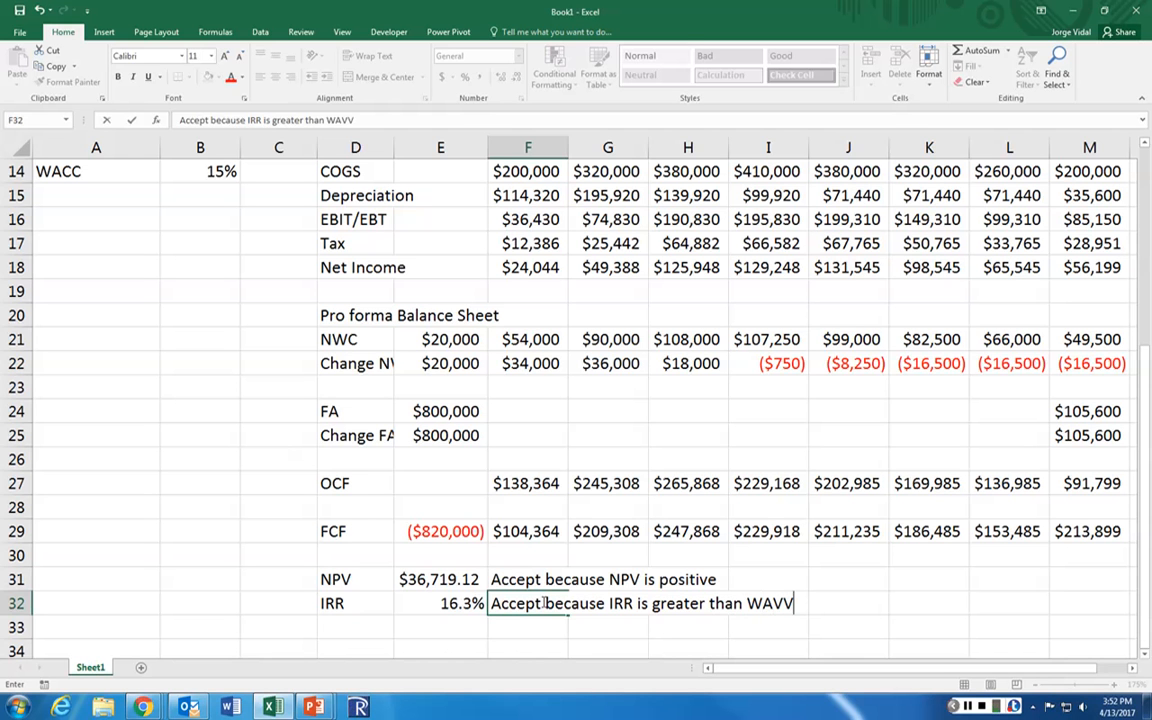
pyautogui.press('Return')
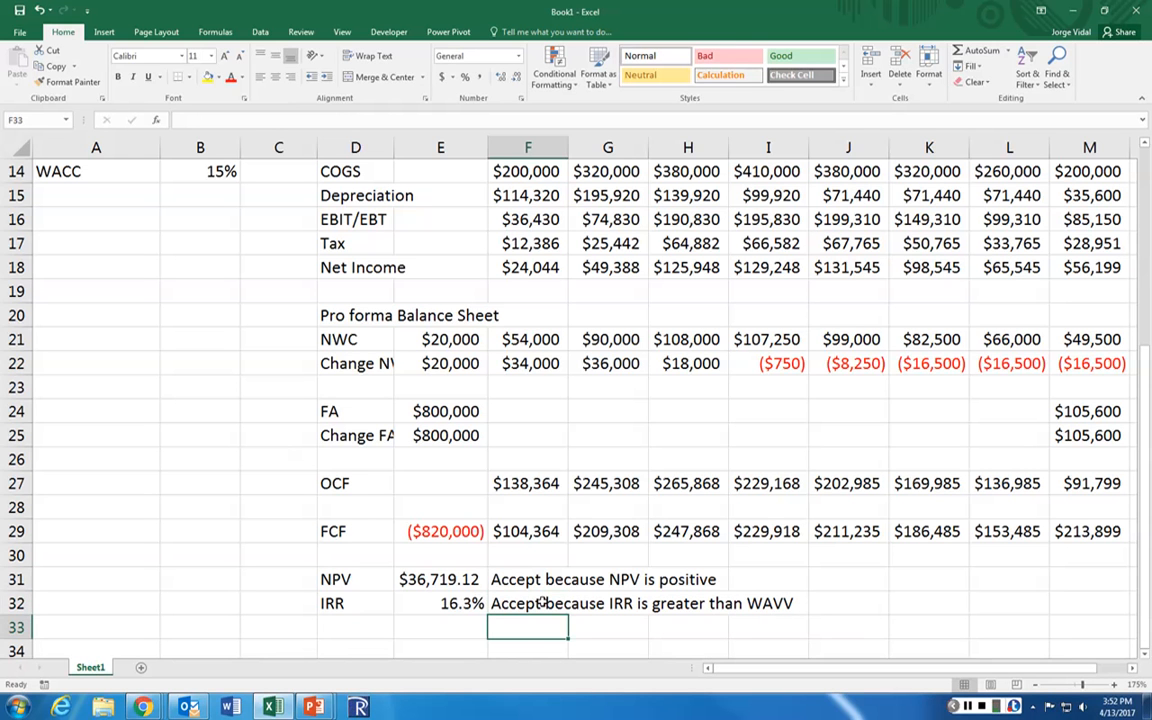
pyautogui.click(541, 601)
pyautogui.press('Left')
pyautogui.press('F2')
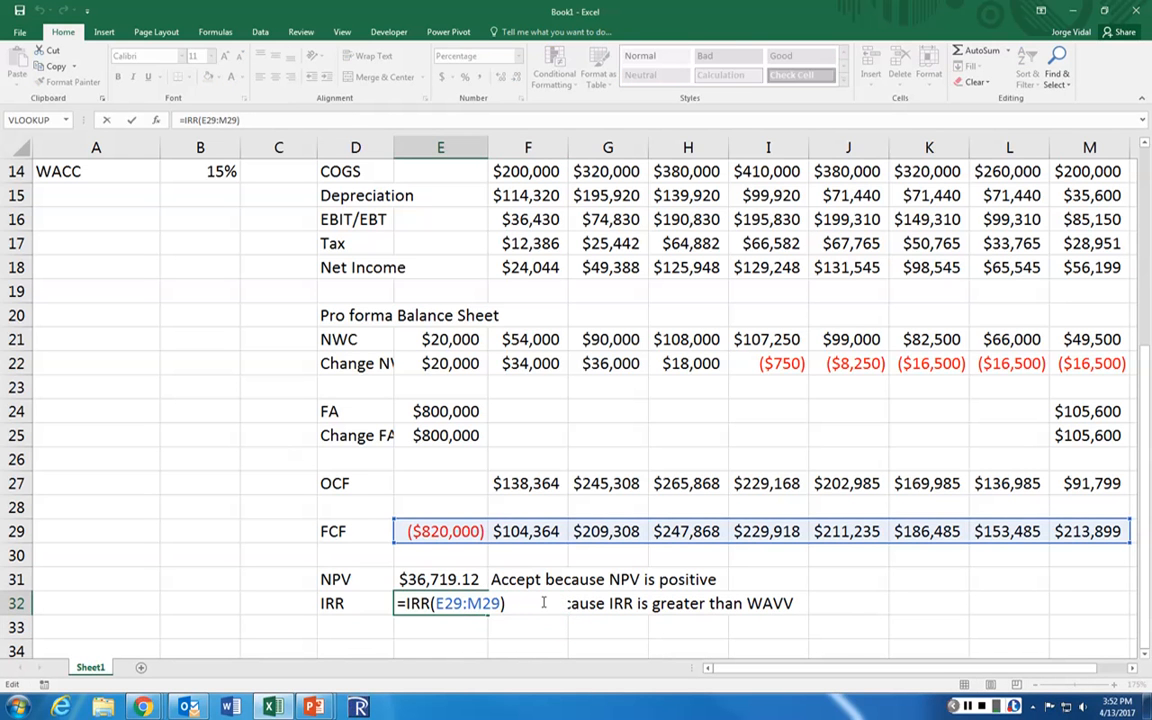
pyautogui.press('Tab')
pyautogui.press('F2')
pyautogui.press('BackSpace')
pyautogui.press('BackSpace')
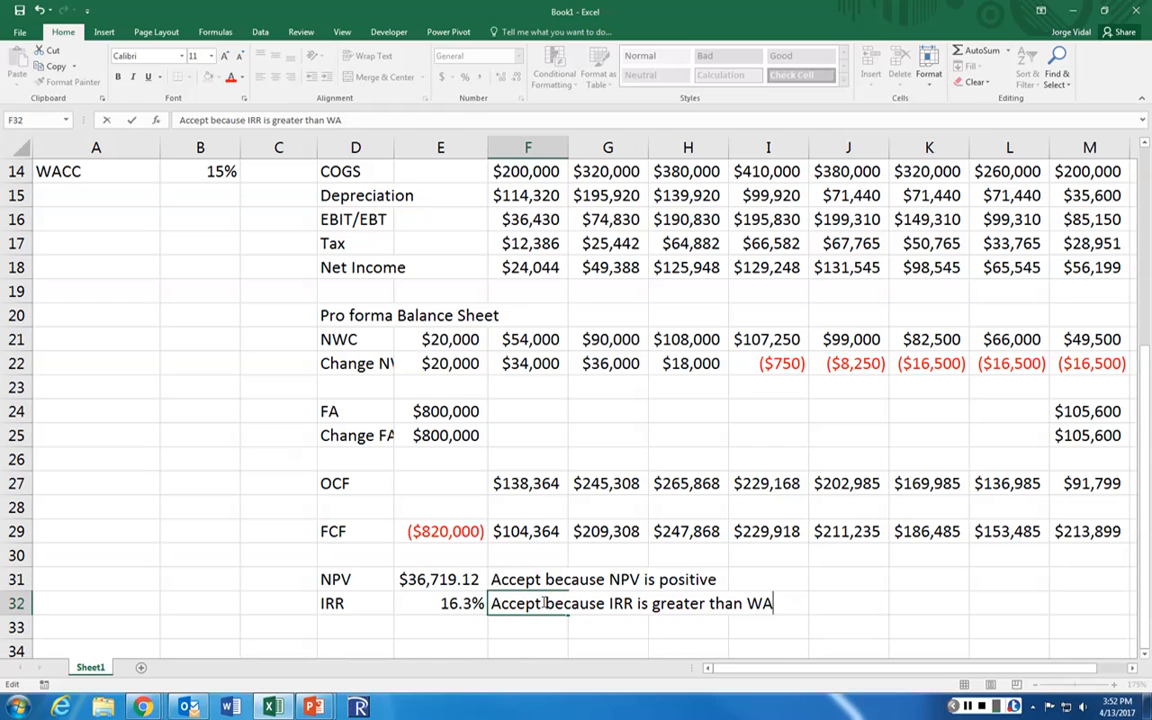
pyautogui.write('CC')
pyautogui.press('Return')
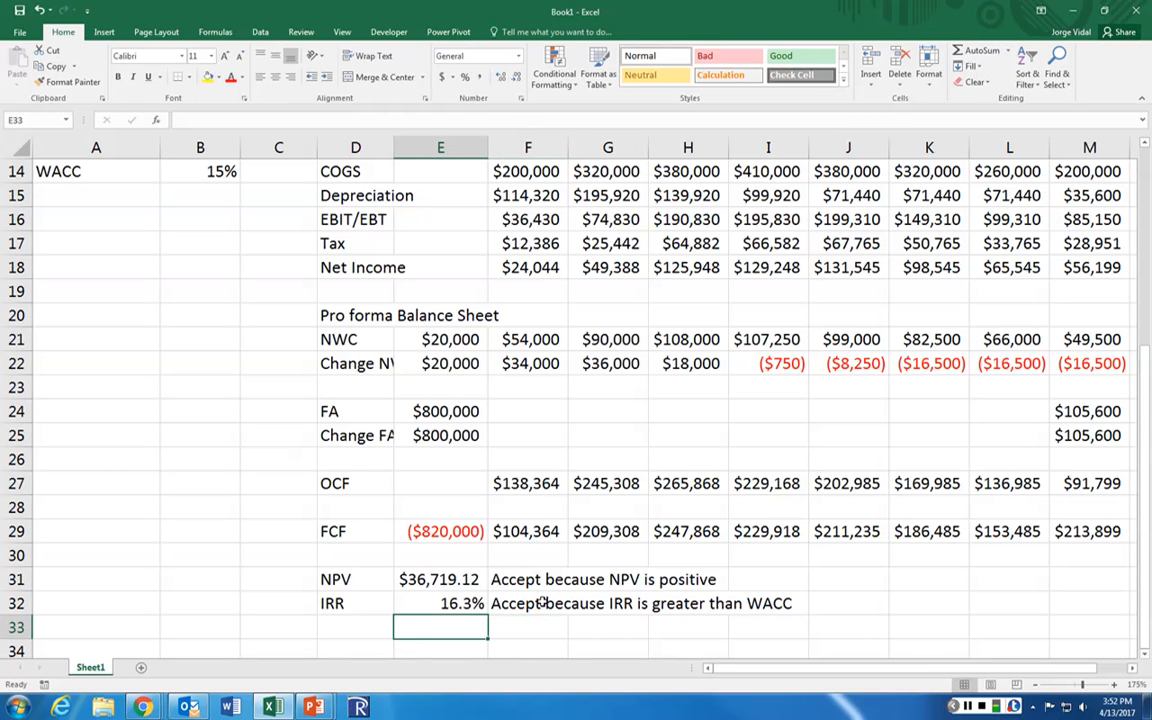
# Step: Label D33 PI, directly below the IRR label
pyautogui.press('Left')
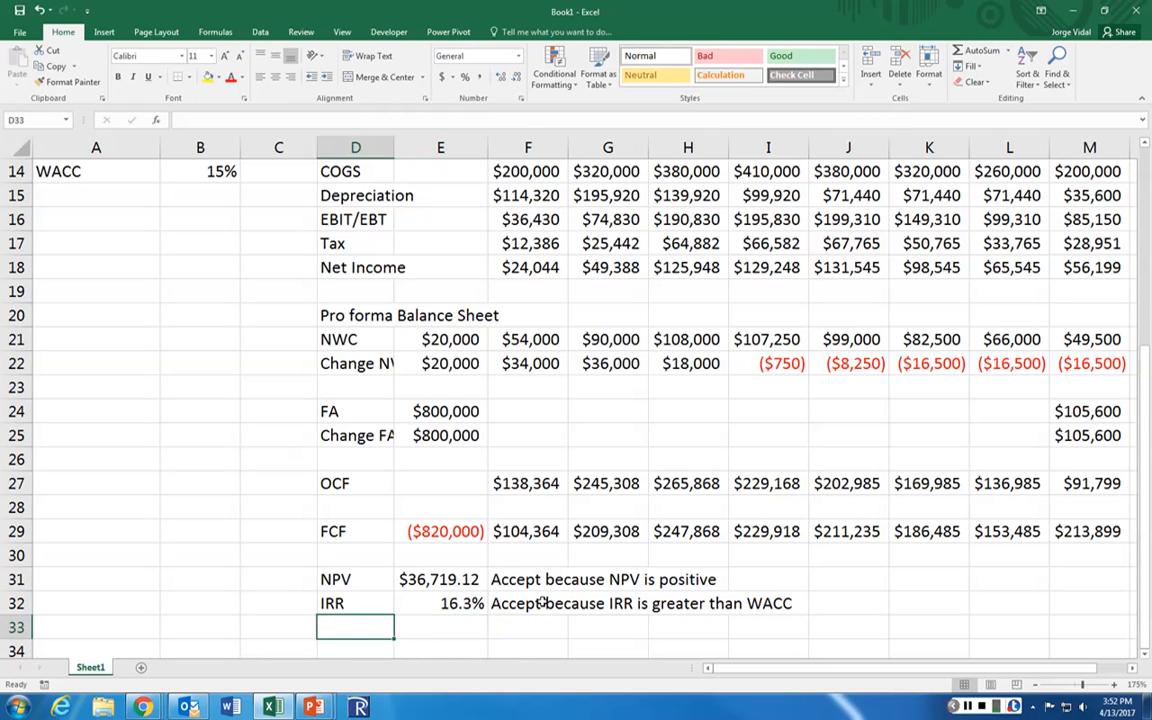
pyautogui.write('PI')
pyautogui.press('Tab')
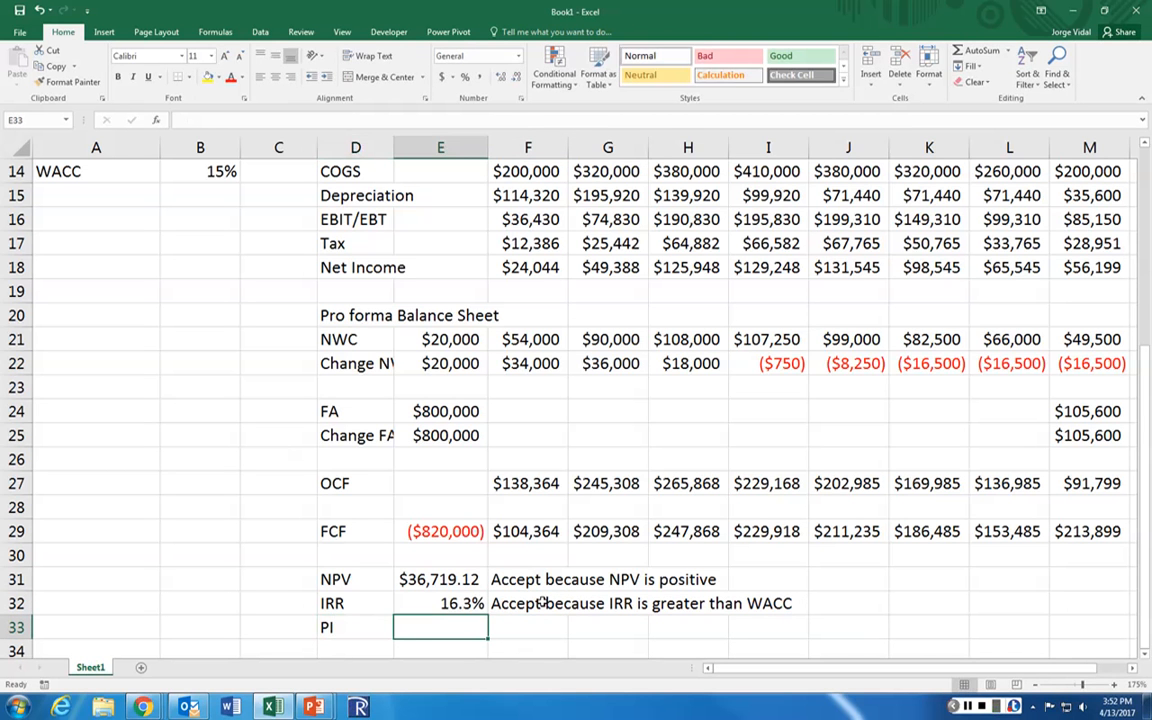
# Step: Calculate the profitability index in E33 with =(E31-E29)/-E29 and apply the Number format to it
pyautogui.write('=')
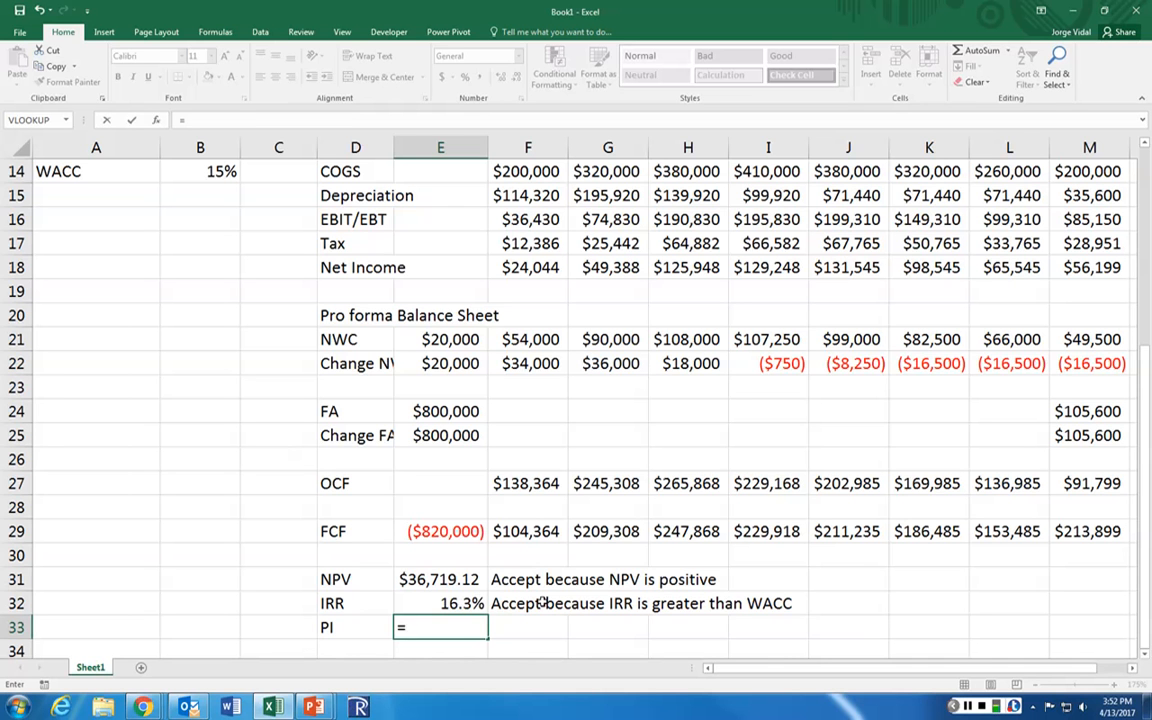
pyautogui.write('(')
pyautogui.press('Up')
pyautogui.press('Up')
pyautogui.write('-')
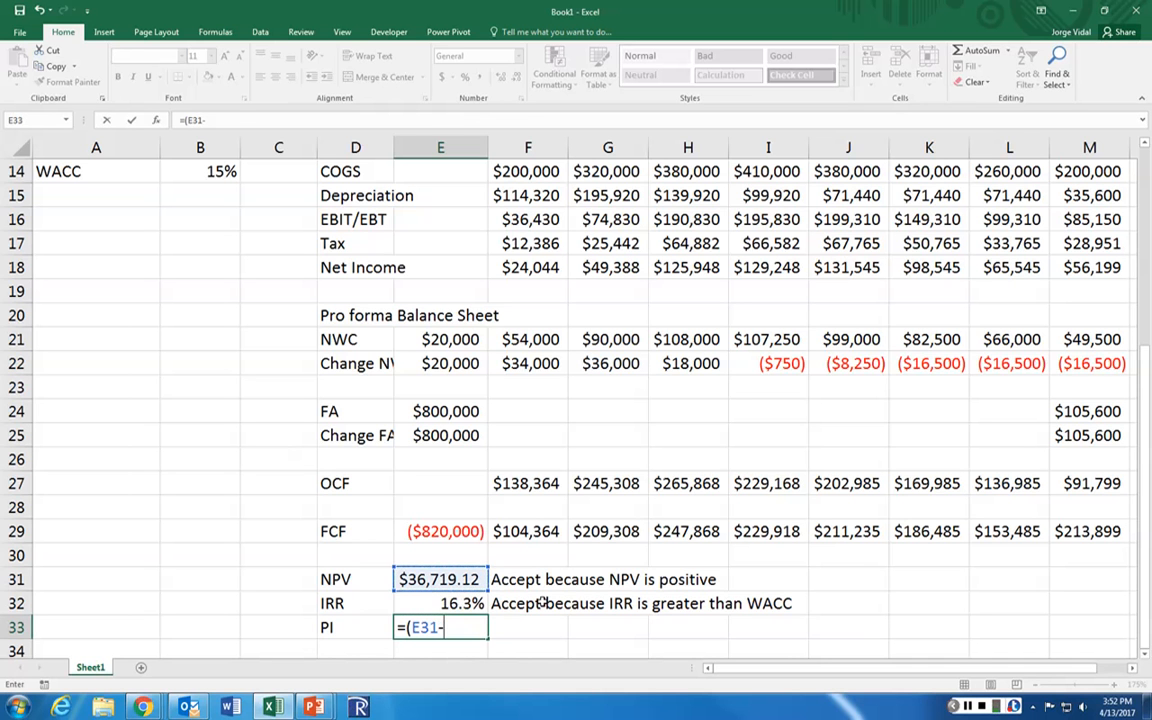
pyautogui.press('Up')
pyautogui.press('Up')
pyautogui.press('Up')
pyautogui.press('Up')
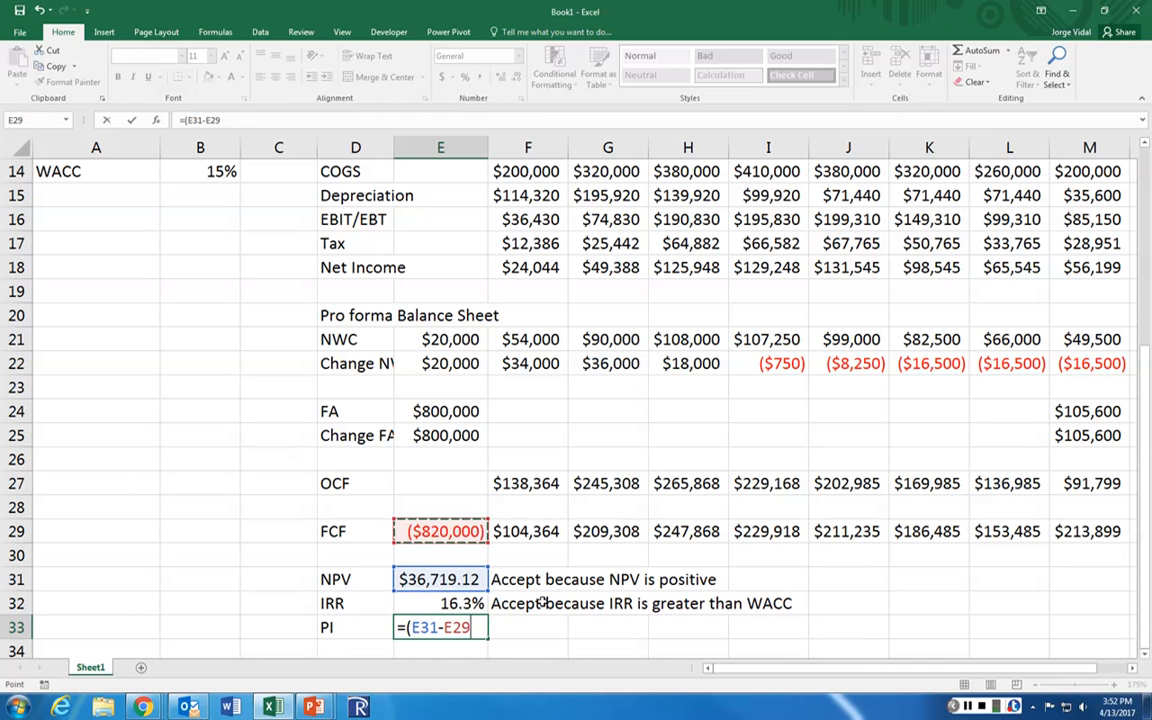
pyautogui.write(')/-')
pyautogui.press('Up')
pyautogui.press('Up')
pyautogui.press('Up')
pyautogui.press('Up')
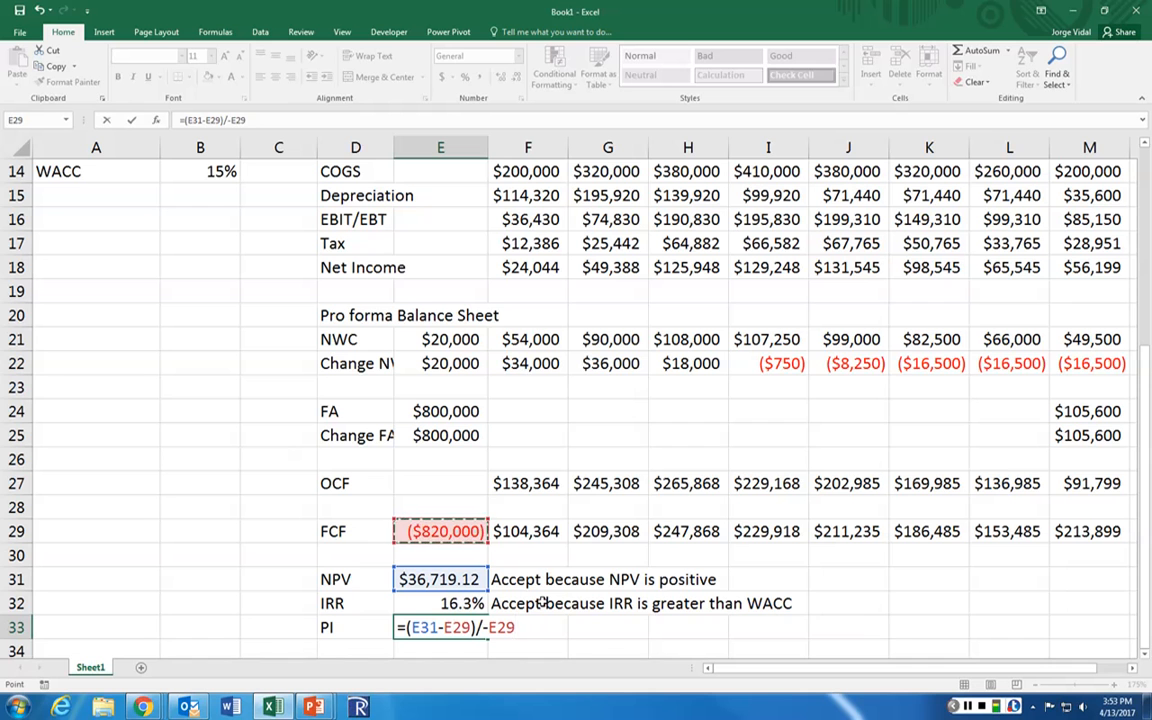
pyautogui.press('Return')
pyautogui.press('Up')
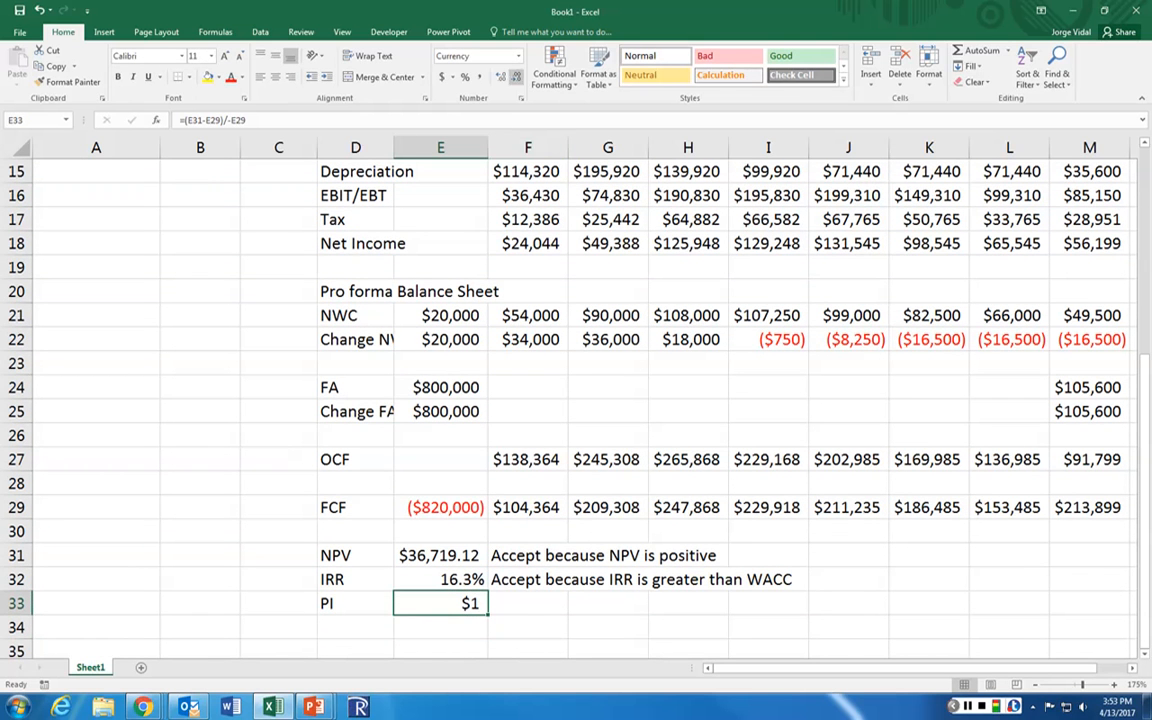
pyautogui.click(518, 56)
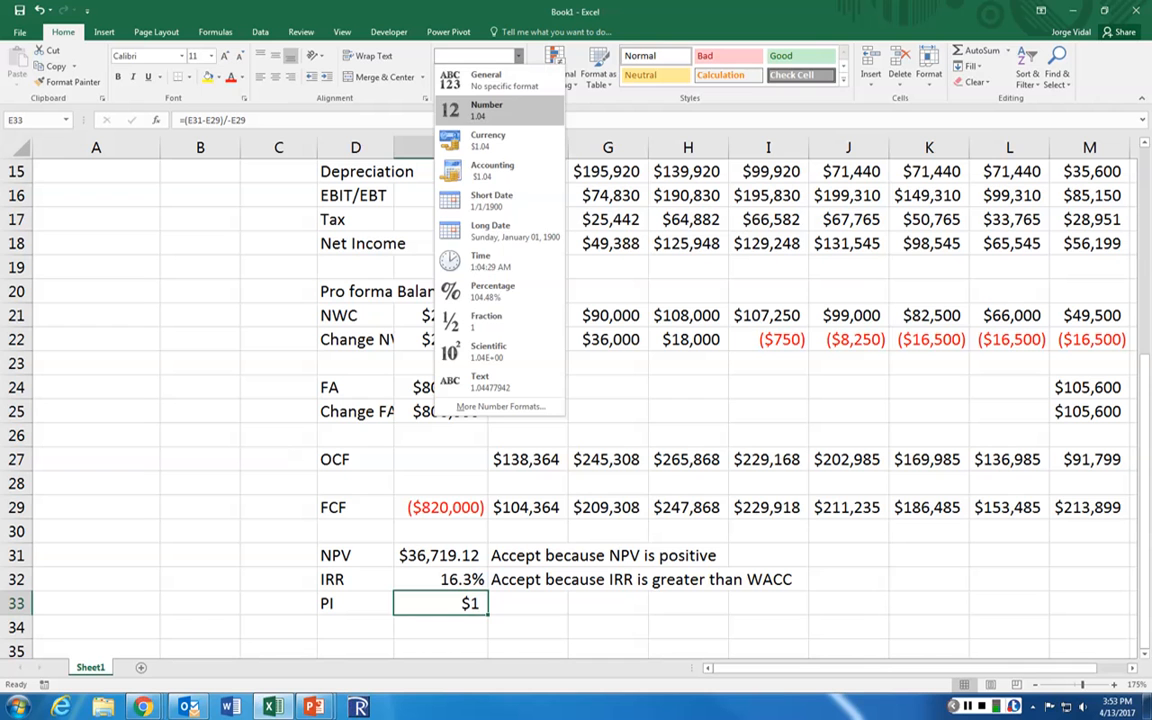
pyautogui.click(487, 110)
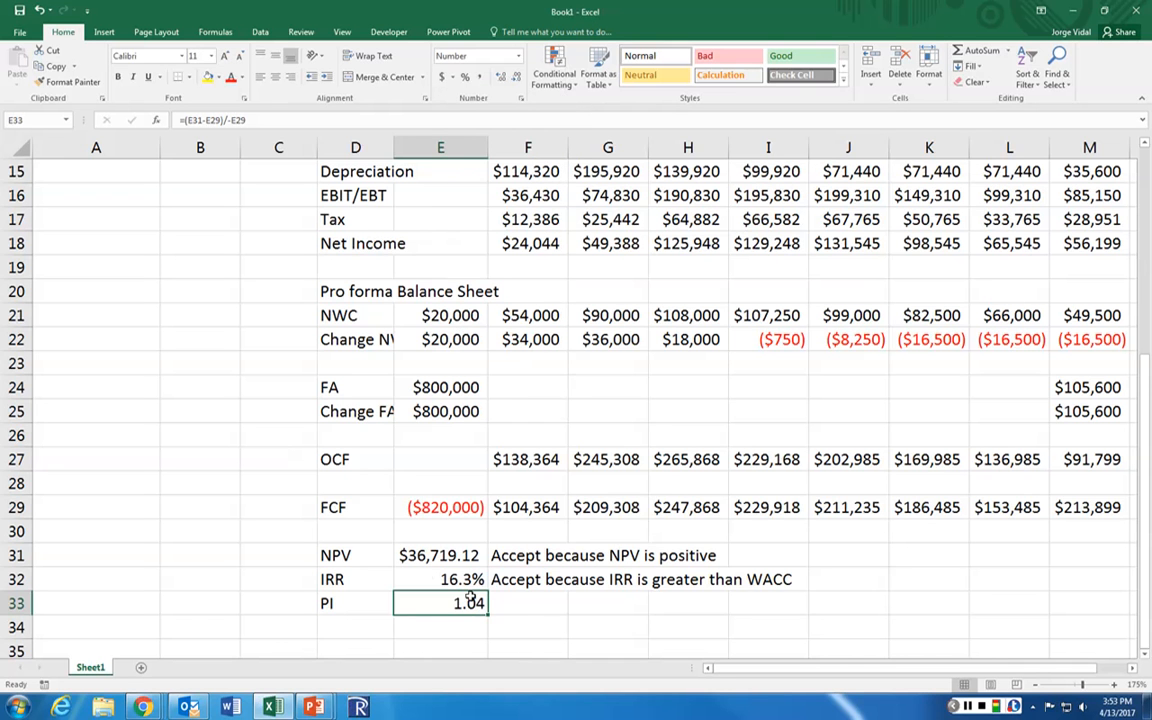
# Step: Enter the decision note "Accept because PI is greater than 1.0" in F33 beside the PI
pyautogui.click(522, 606)
pyautogui.write('Acc')
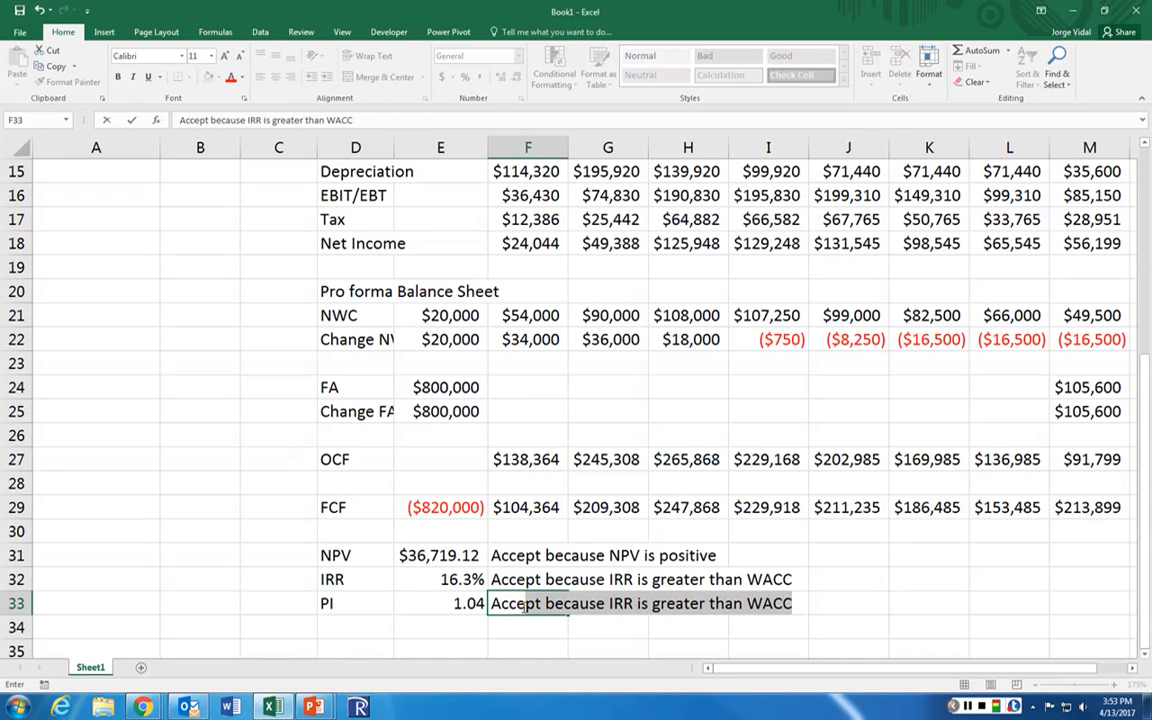
pyautogui.write('ept because ')
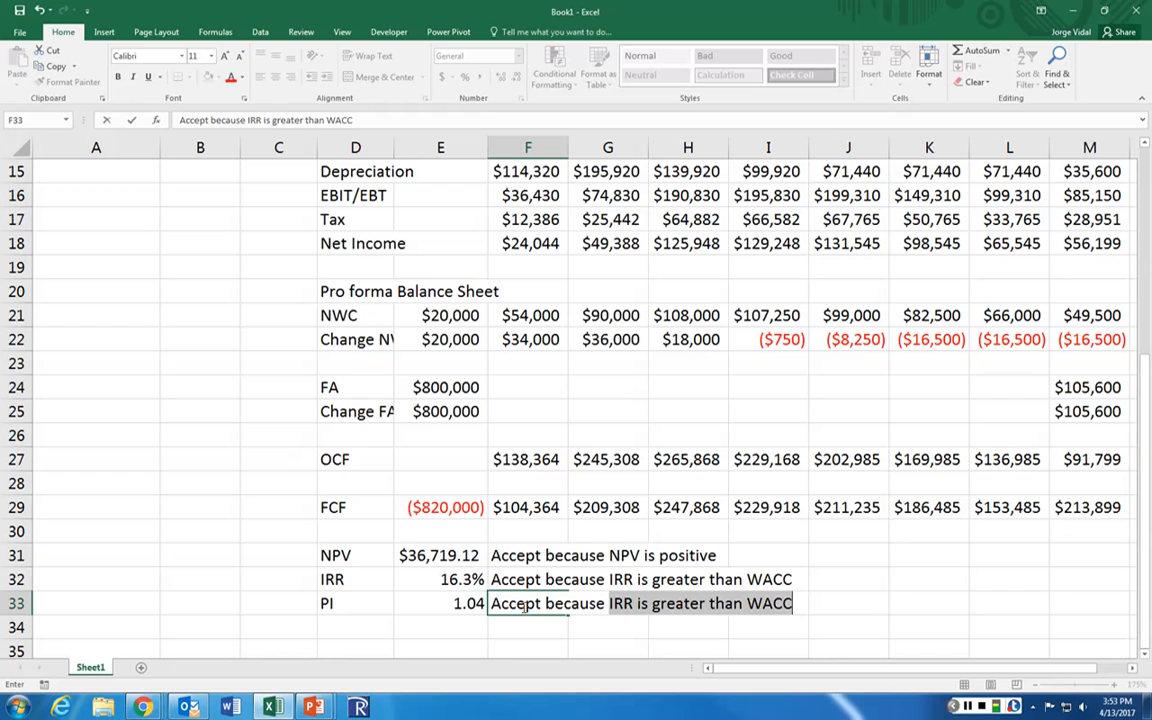
pyautogui.write('PI is greater')
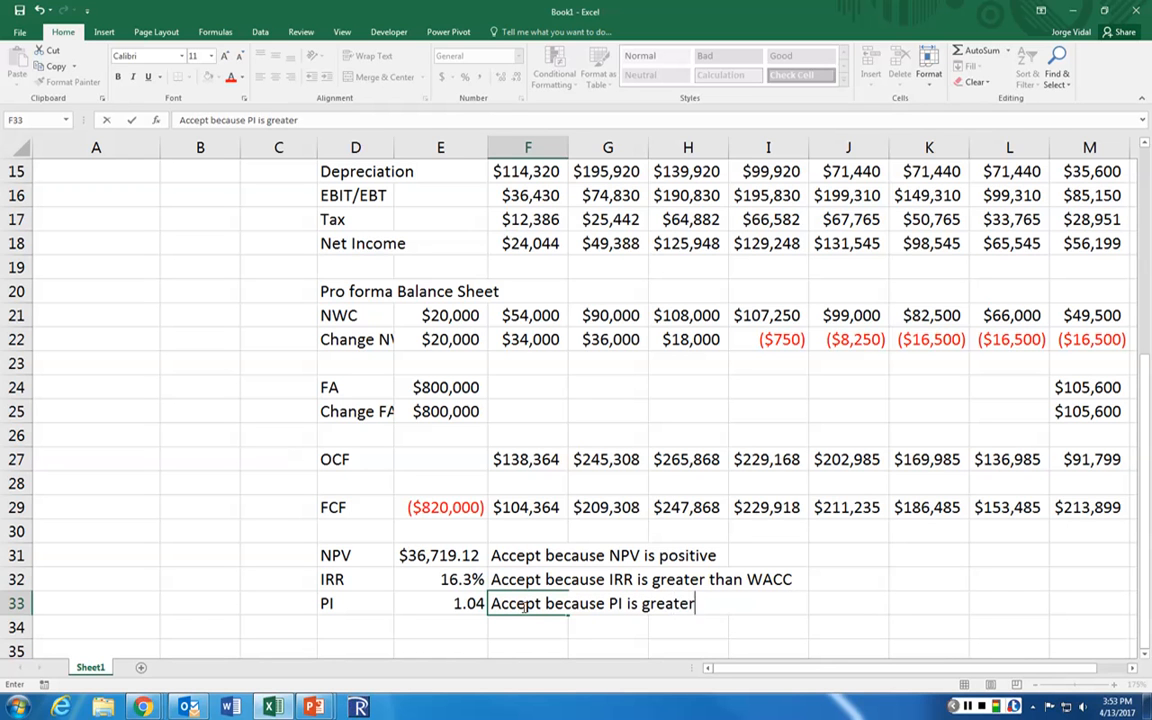
pyautogui.write(' than 1.')
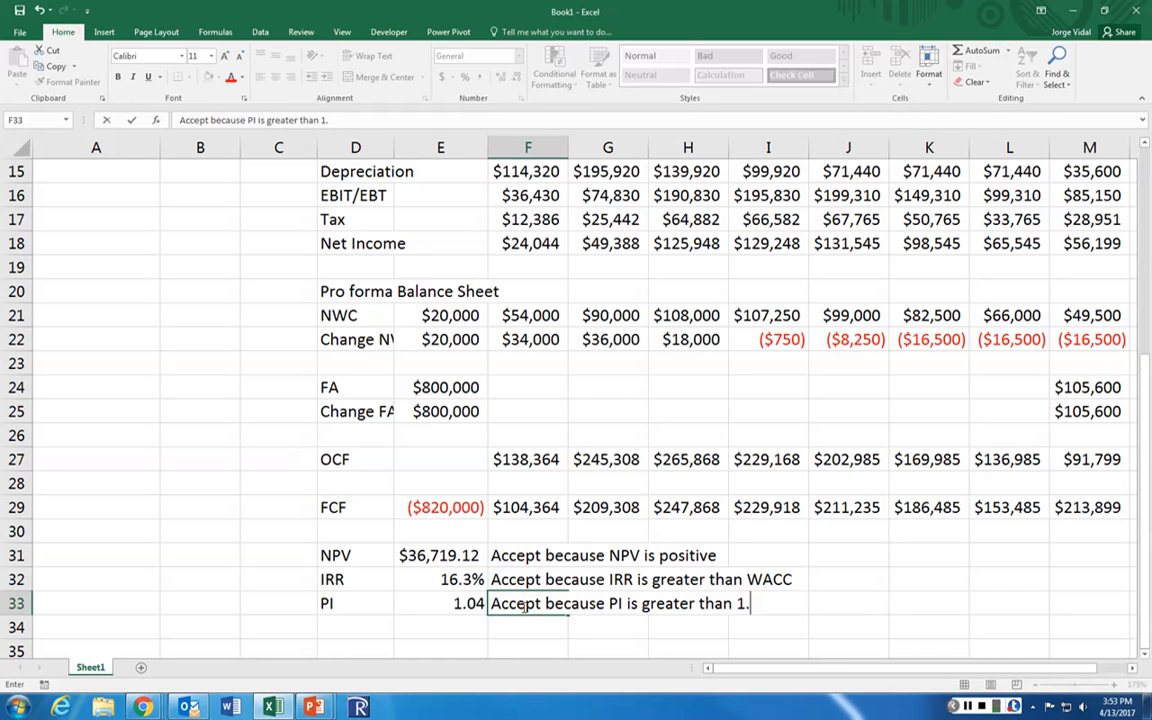
pyautogui.write('0')
pyautogui.press('Return')
# Step: Label D34 Payback, directly below the PI label
pyautogui.press('Left')
pyautogui.press('Left')
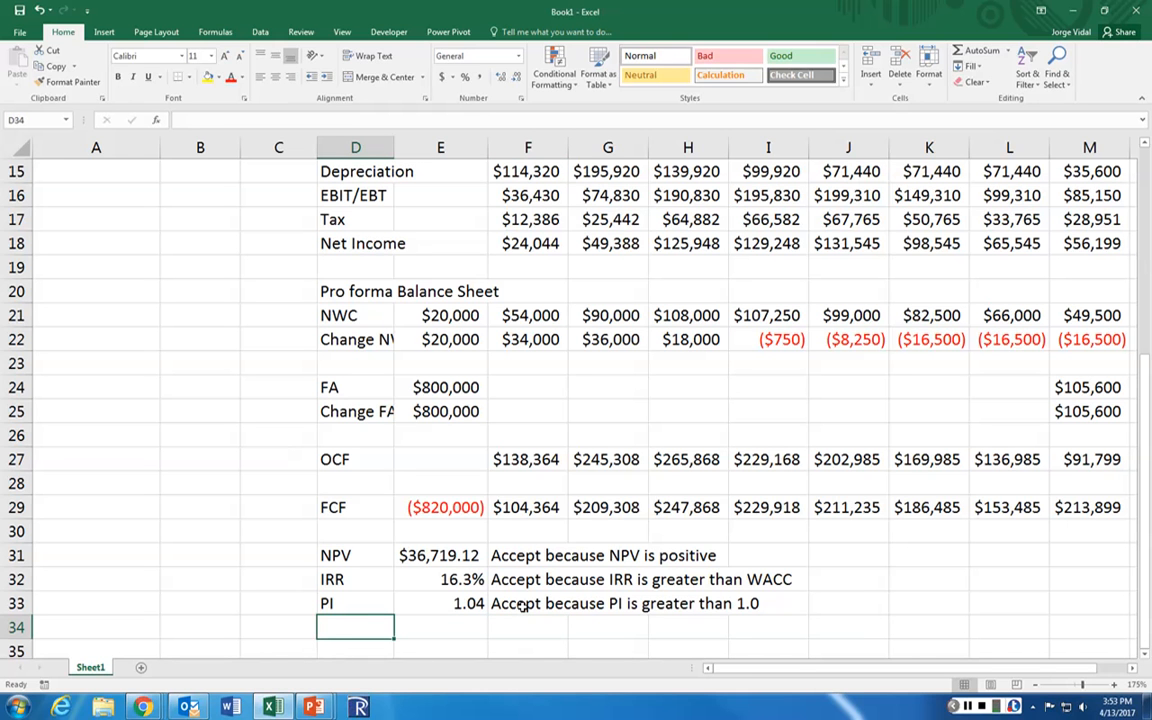
pyautogui.write('Payback')
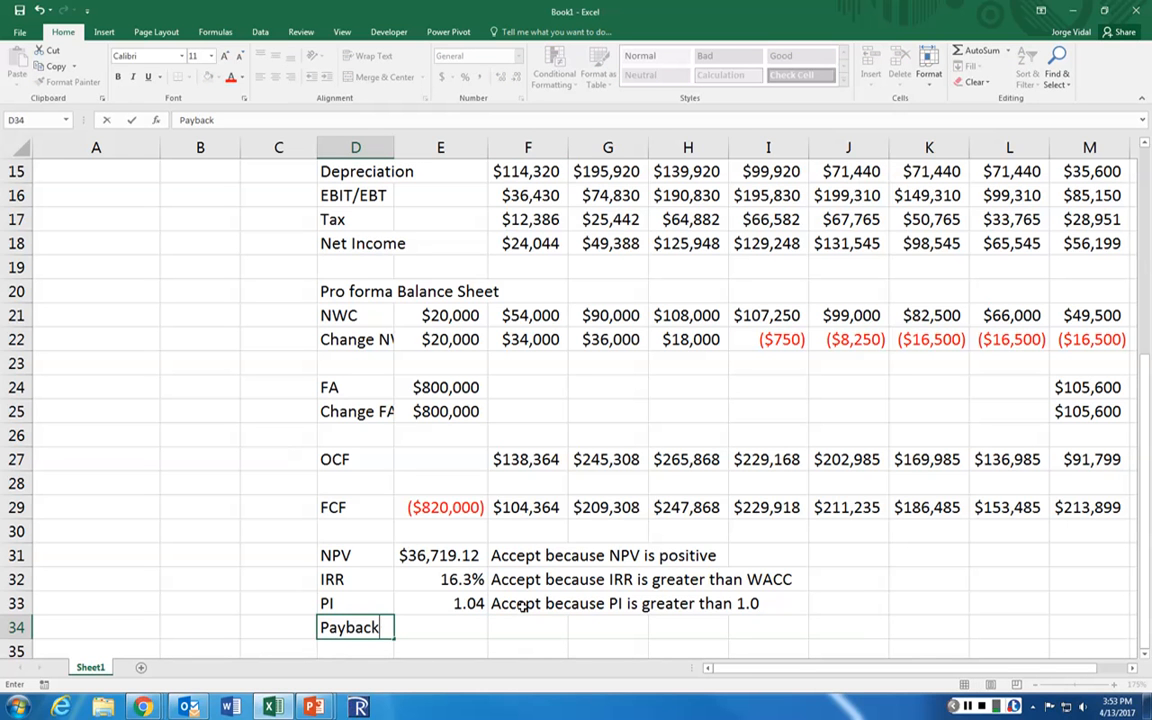
pyautogui.press('Return')
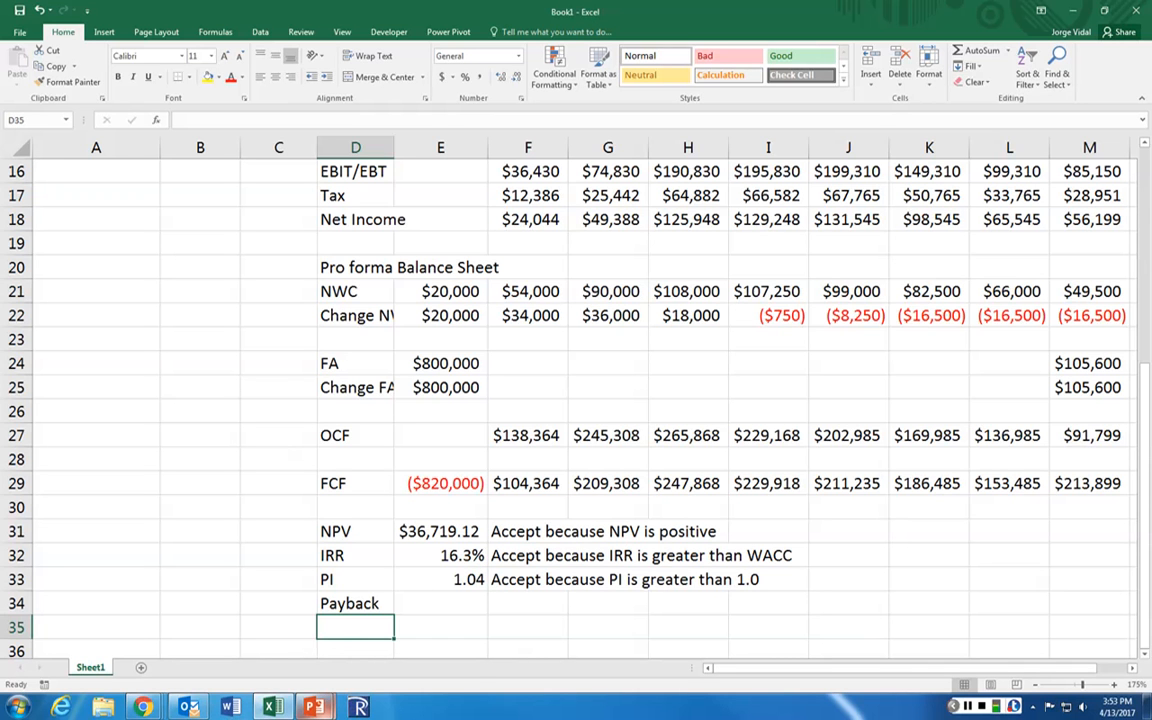
# Step: Insert a blank row at row 30 under the FCF row and label D30 Cum FCF
pyautogui.moveTo(313, 707)
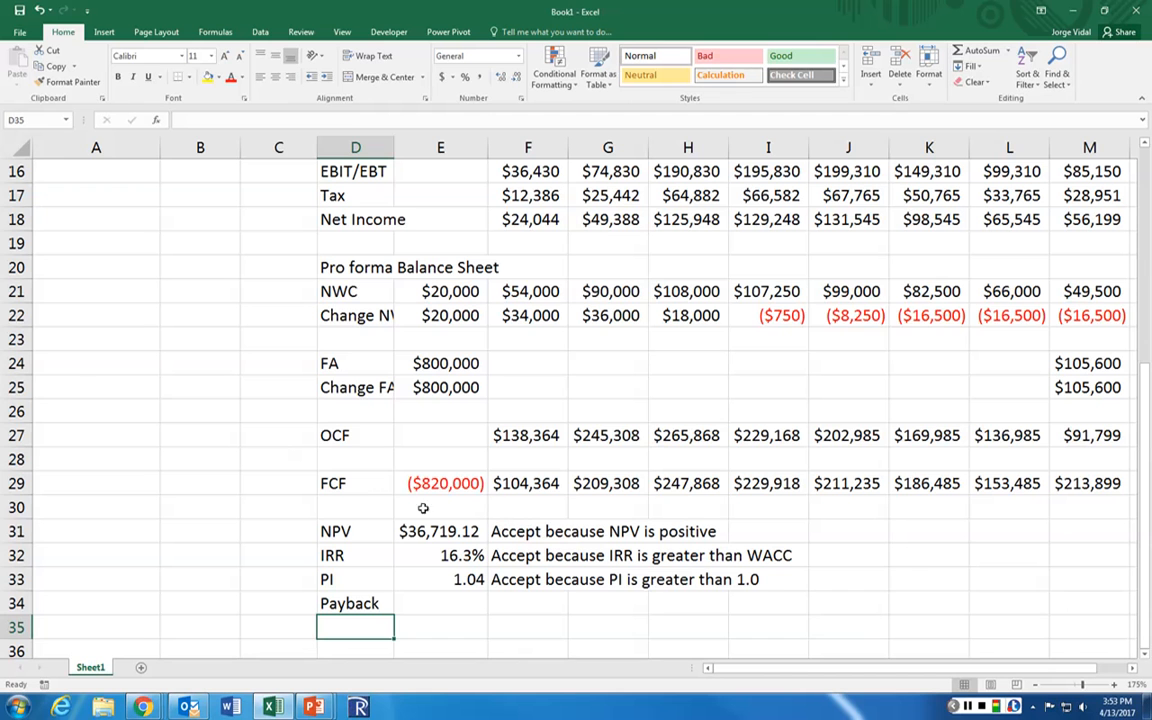
pyautogui.rightClick(12, 507)
pyautogui.click(45, 401)
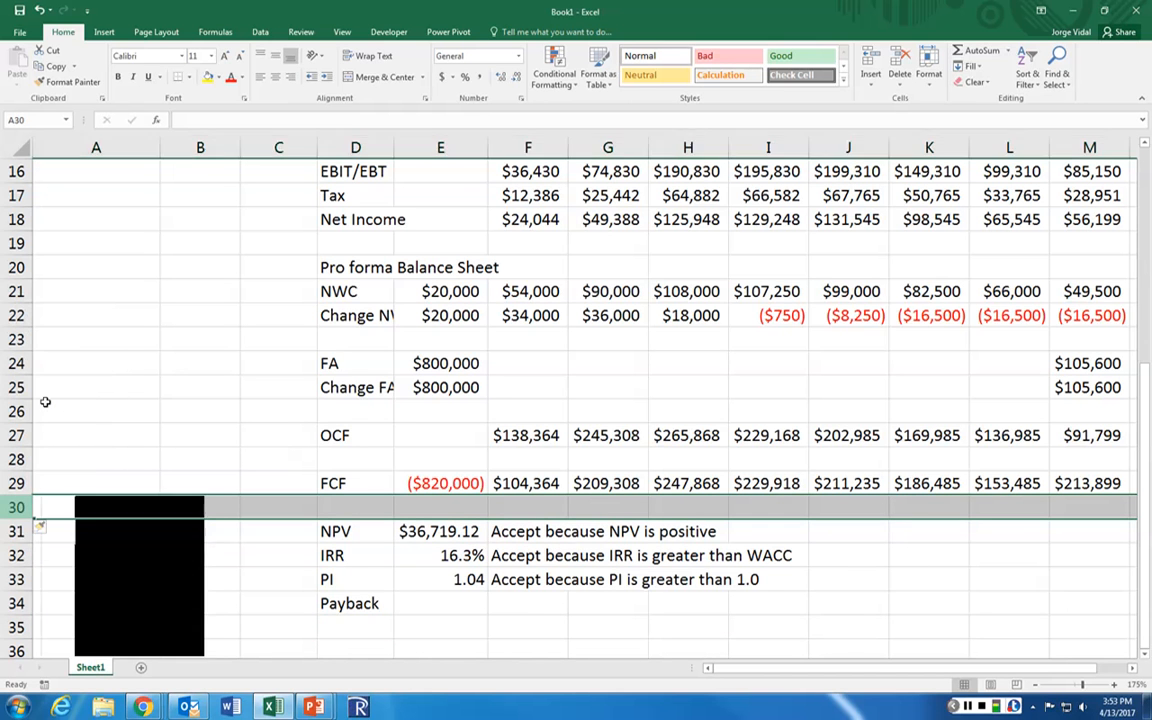
pyautogui.click(342, 510)
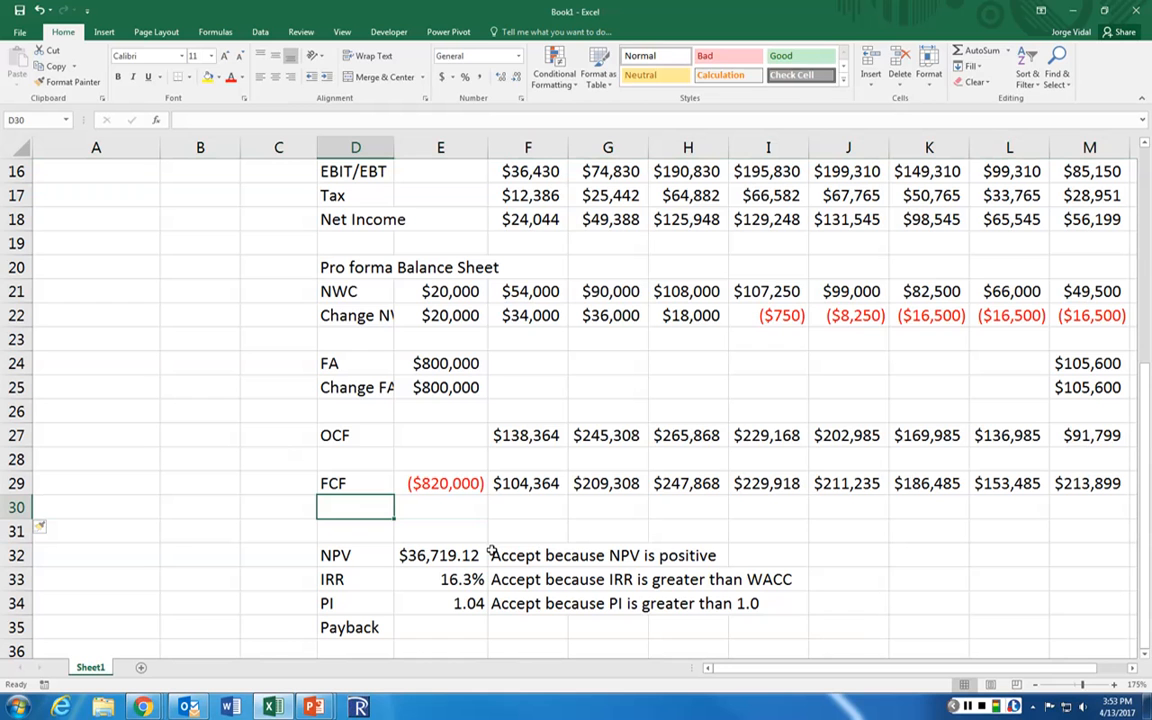
pyautogui.write('Cum')
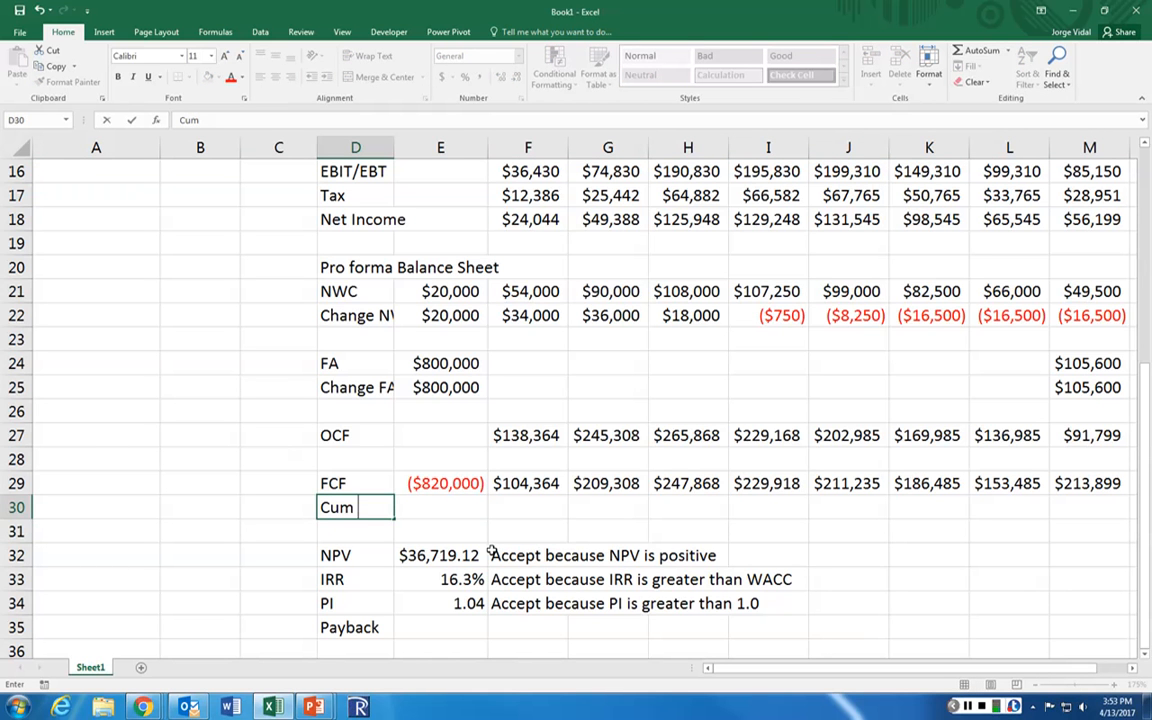
pyautogui.write(' FCF')
pyautogui.press('Tab')
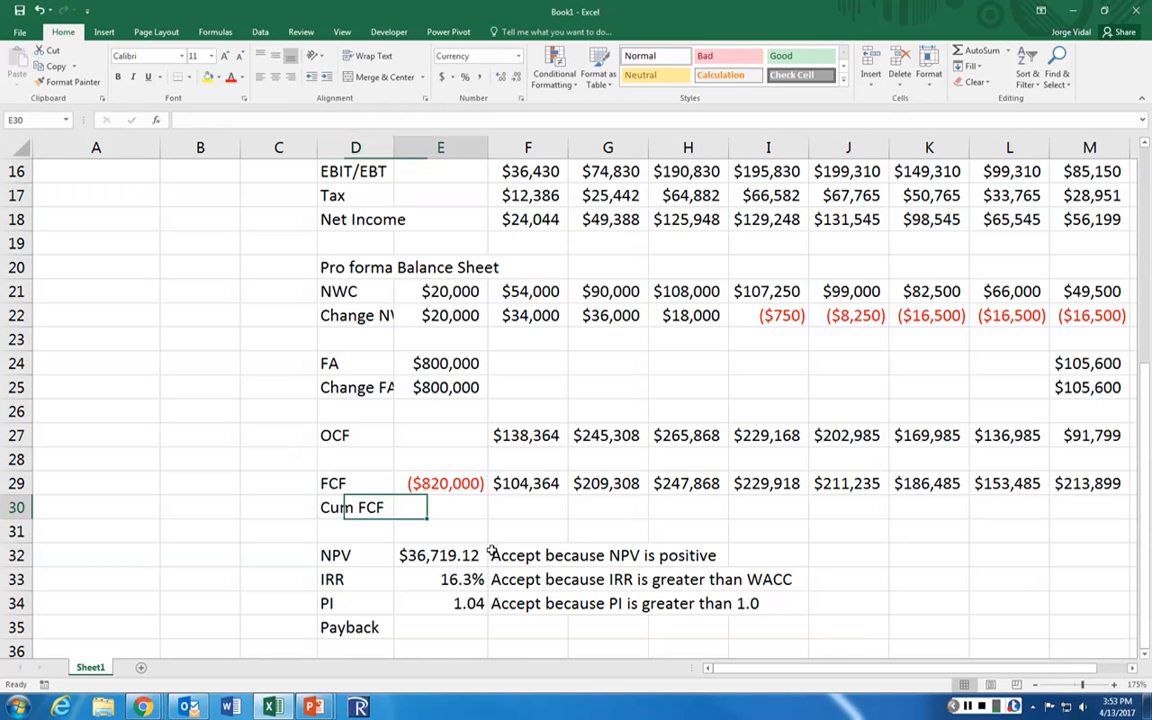
# Step: Start the cumulative cash flow row by entering =E29 in E30
pyautogui.write('=')
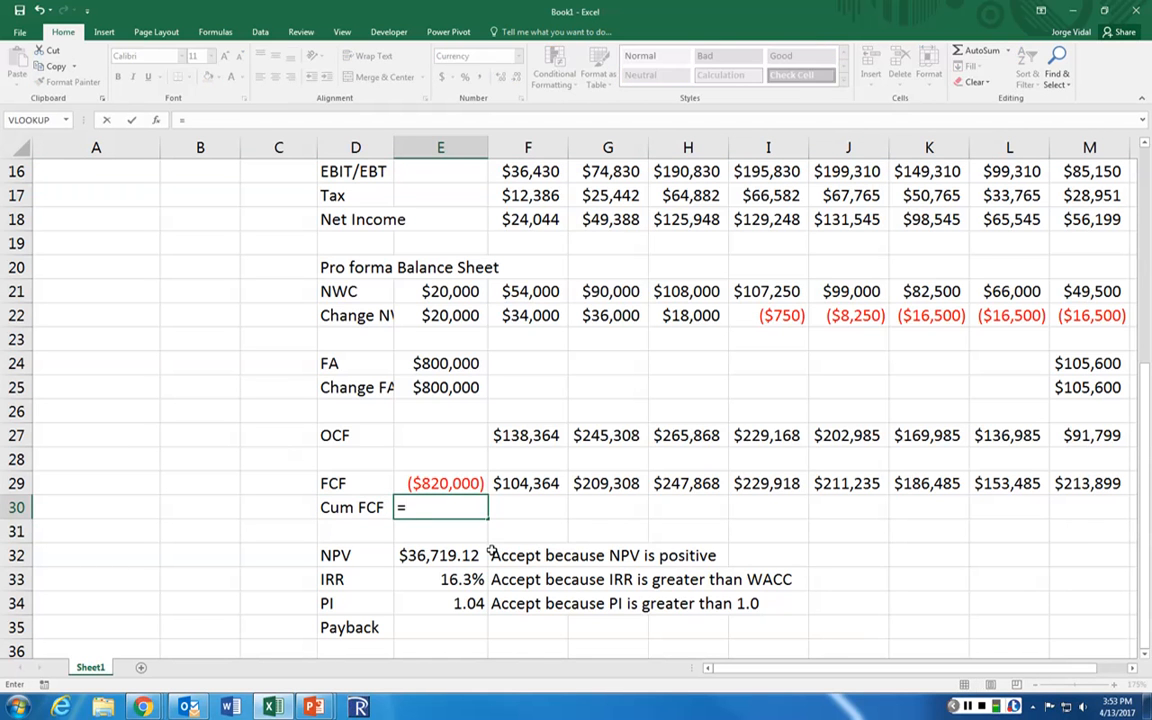
pyautogui.press('Up')
pyautogui.write('+')
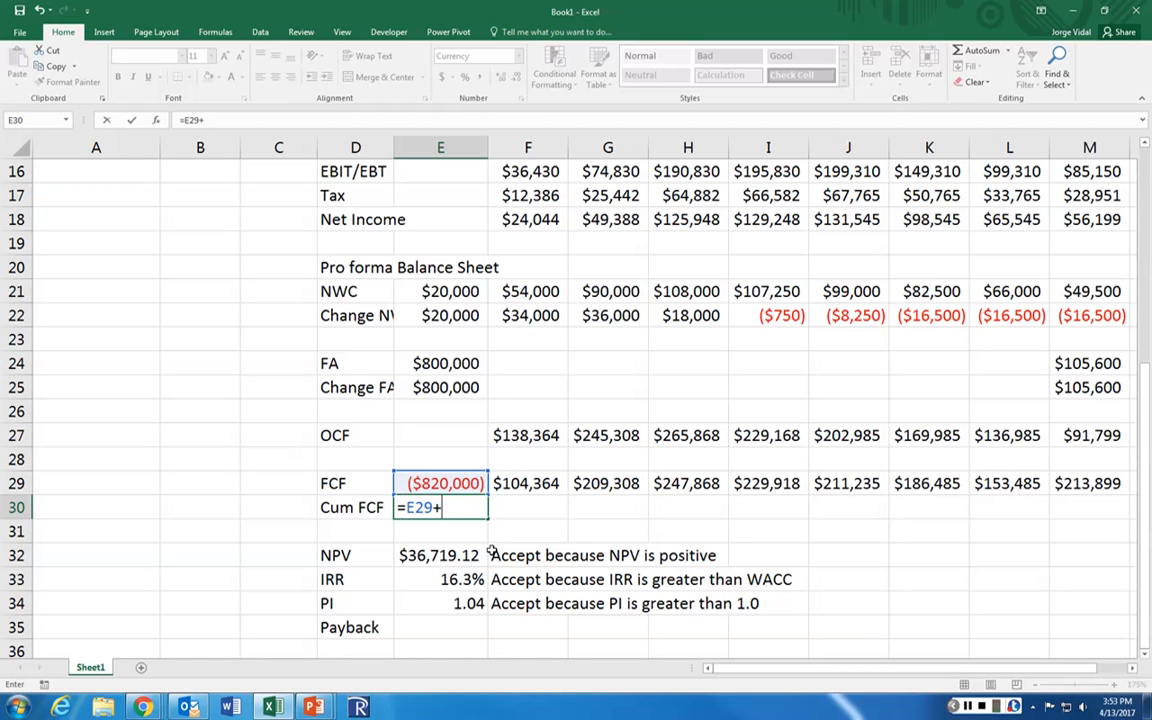
pyautogui.press('Return')
pyautogui.press('Up')
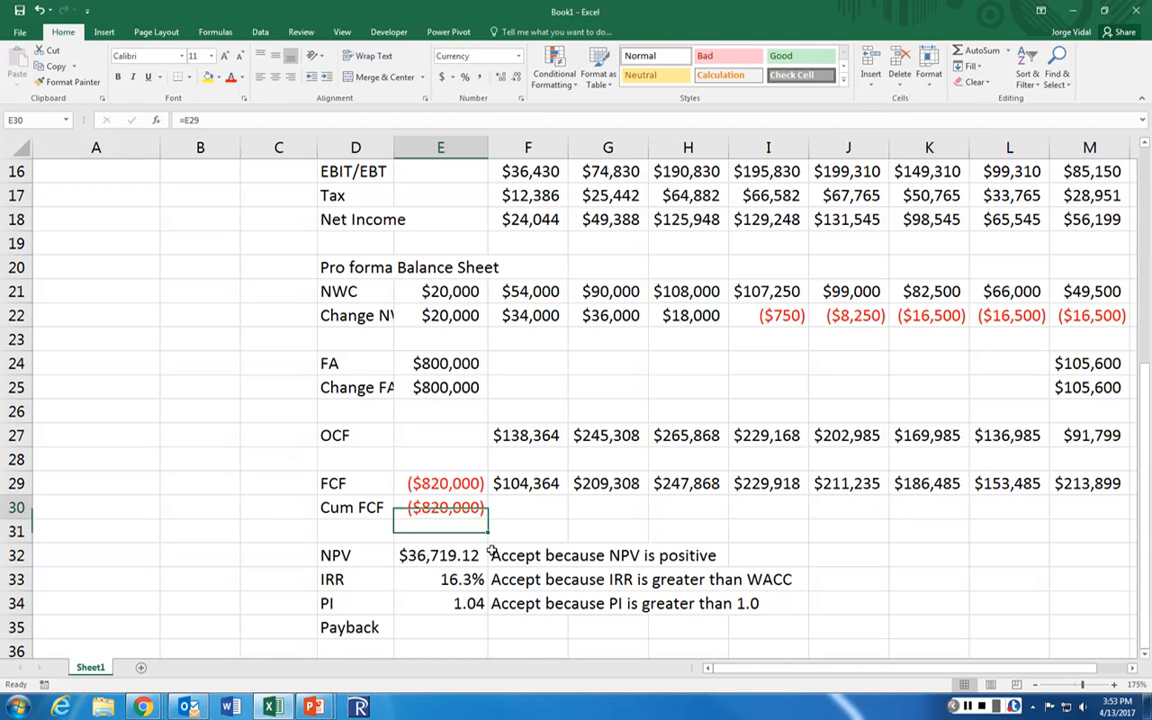
# Step: Enter =E30+F29 in F30 to add the year 1 FCF to the previous cumulative FCF
pyautogui.press('Right')
pyautogui.write('=')
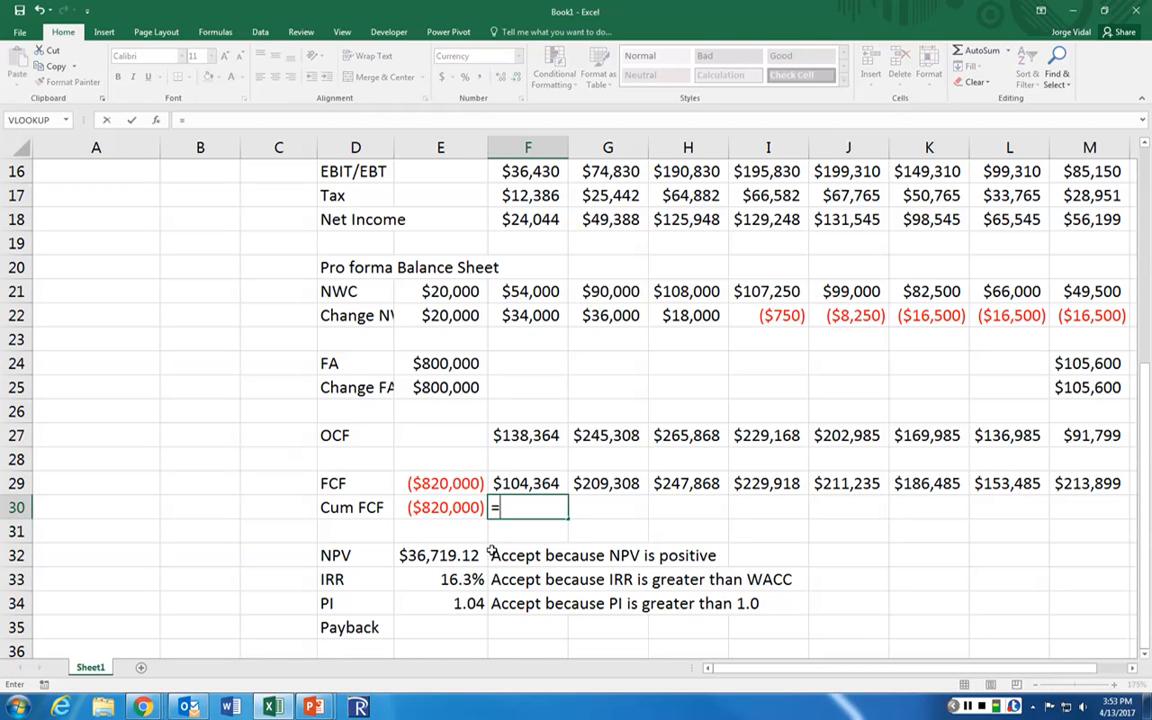
pyautogui.press('Left')
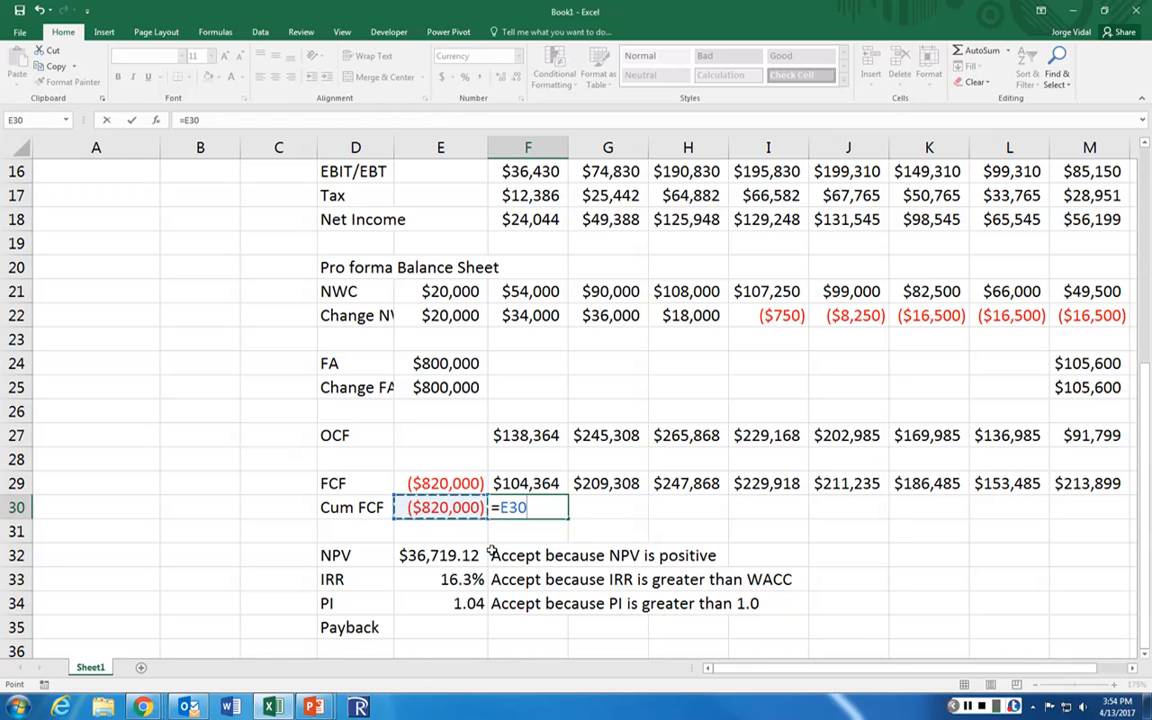
pyautogui.write('+')
pyautogui.press('Up')
pyautogui.press('Return')
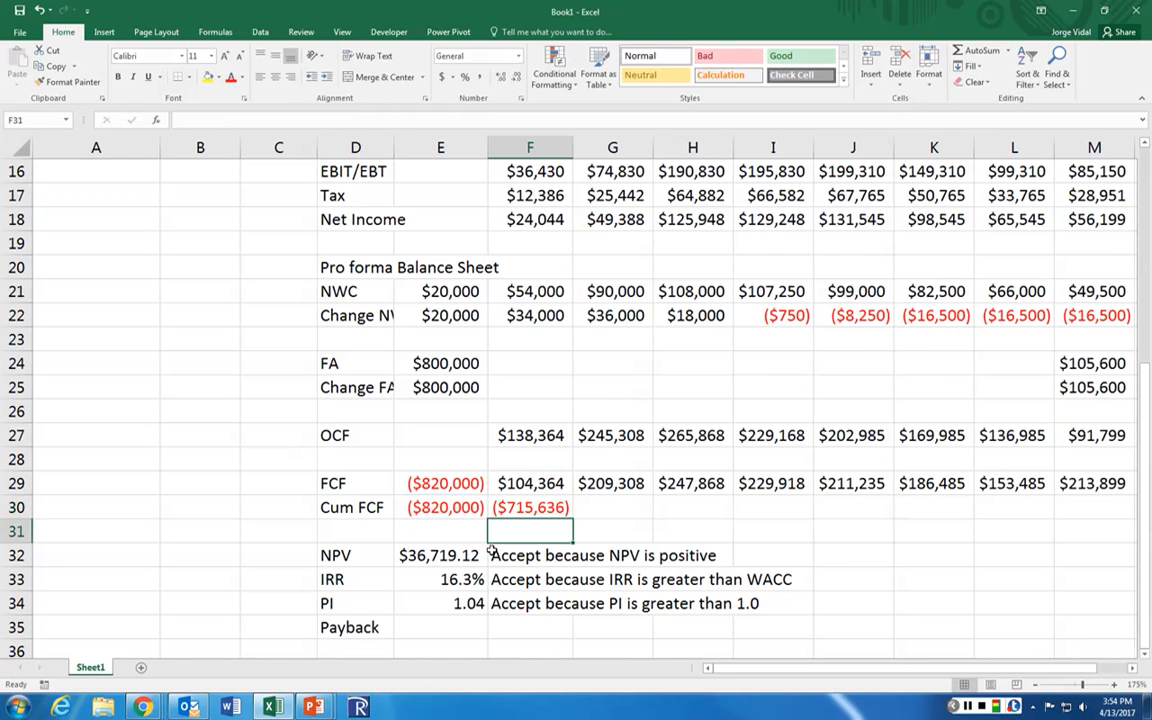
# Step: Copy the cumulative FCF formula from F30 across to M30 and widen columns G and H to fit their contents
pyautogui.press('Up')
pyautogui.hotkey('ctrl', 'c')
pyautogui.hotkey('shift', 'Right')
pyautogui.hotkey('shift', 'Right')
pyautogui.hotkey('shift', 'Right')
pyautogui.hotkey('shift', 'Right')
pyautogui.hotkey('shift', 'Right')
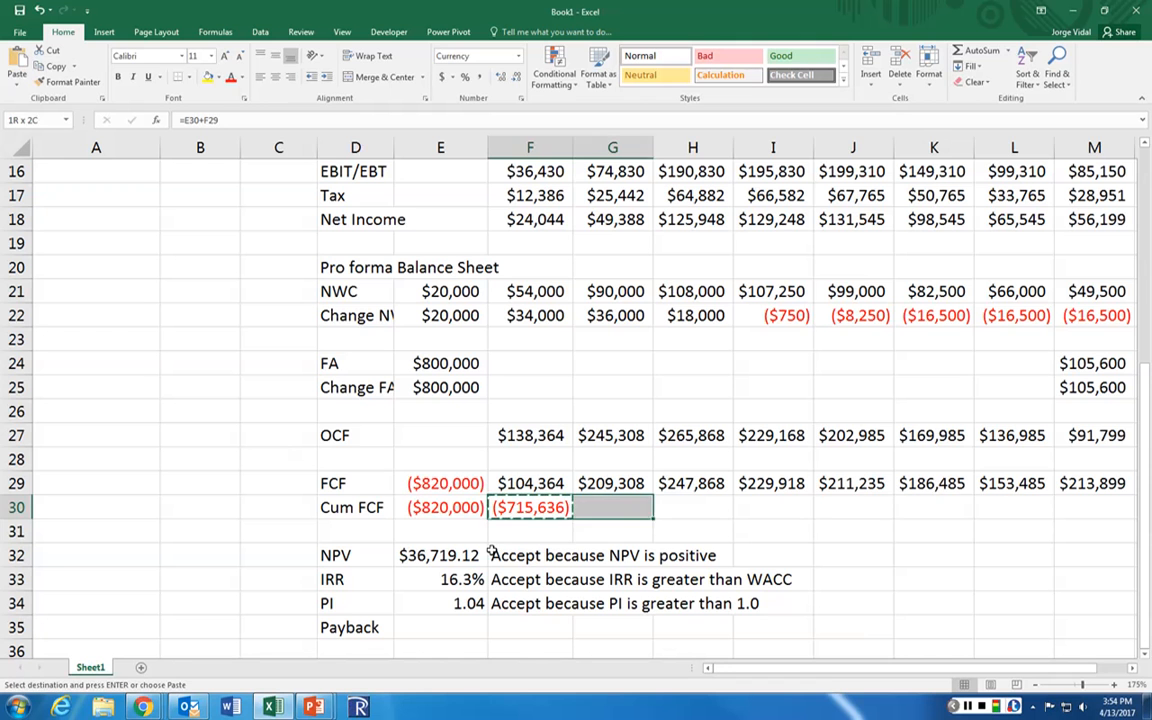
pyautogui.hotkey('shift', 'Right')
pyautogui.hotkey('shift', 'Right')
pyautogui.press('Return')
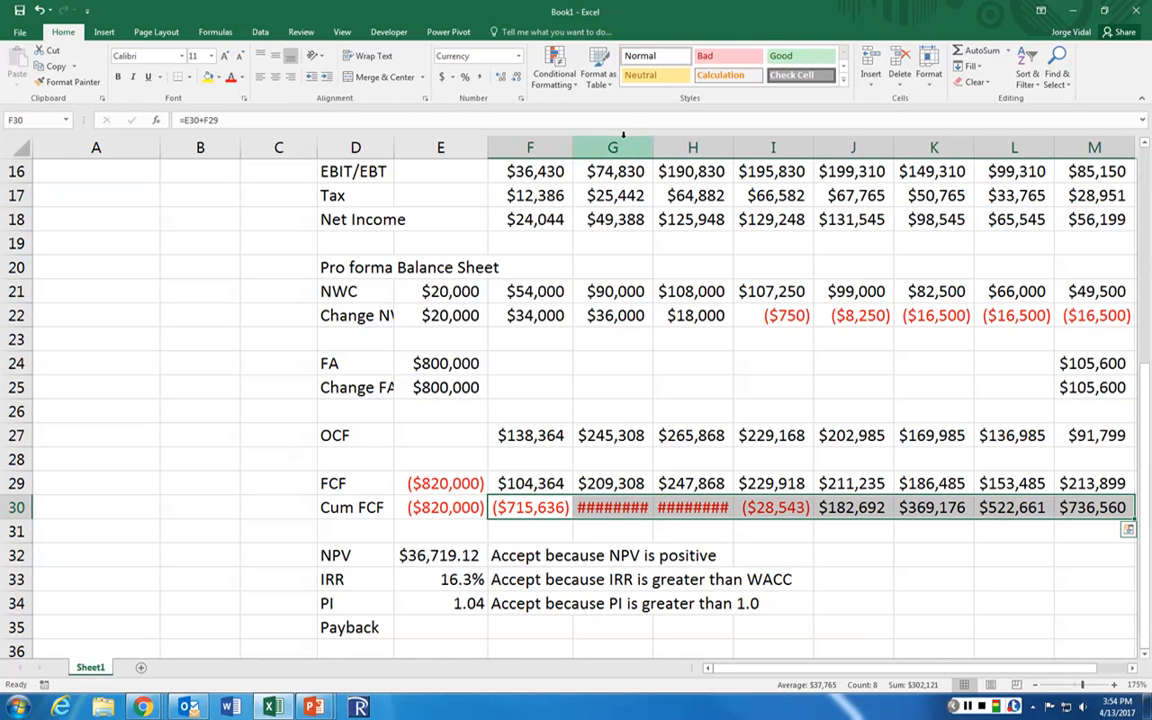
pyautogui.moveTo(605, 148); pyautogui.dragTo(680, 148)
pyautogui.doubleClick(655, 148)
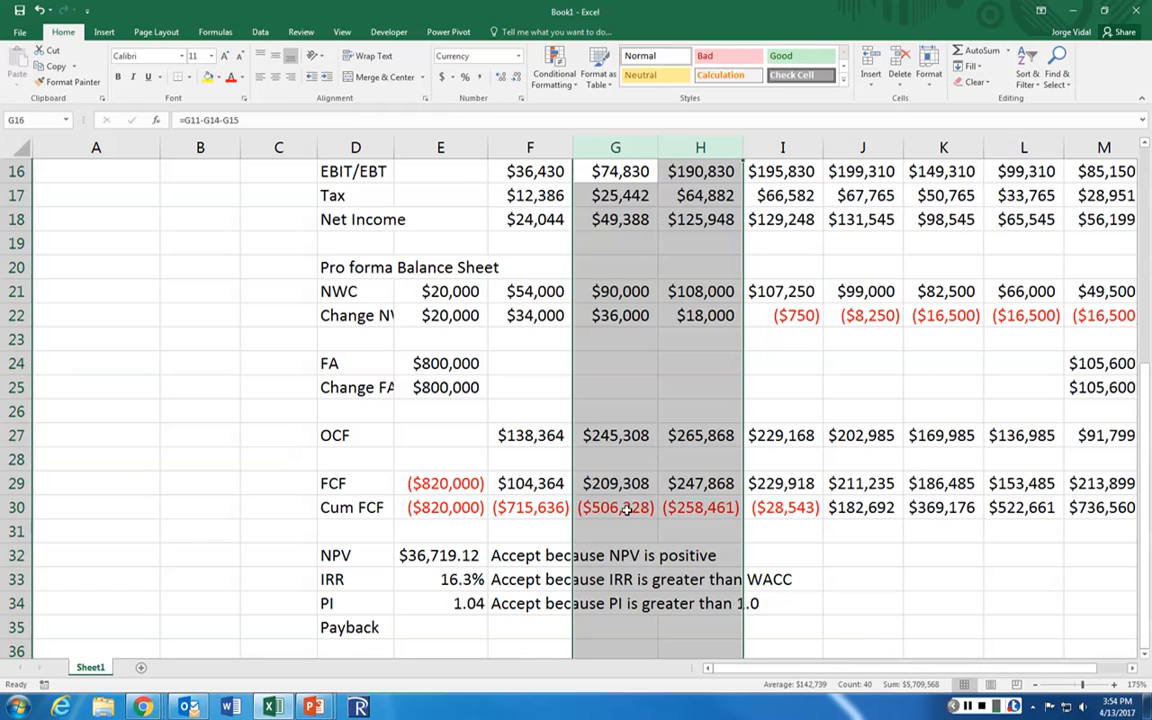
# Step: Examine the formulas in G30 and H30, and find the years between which the cumulative FCF changes sign
pyautogui.doubleClick(605, 507)
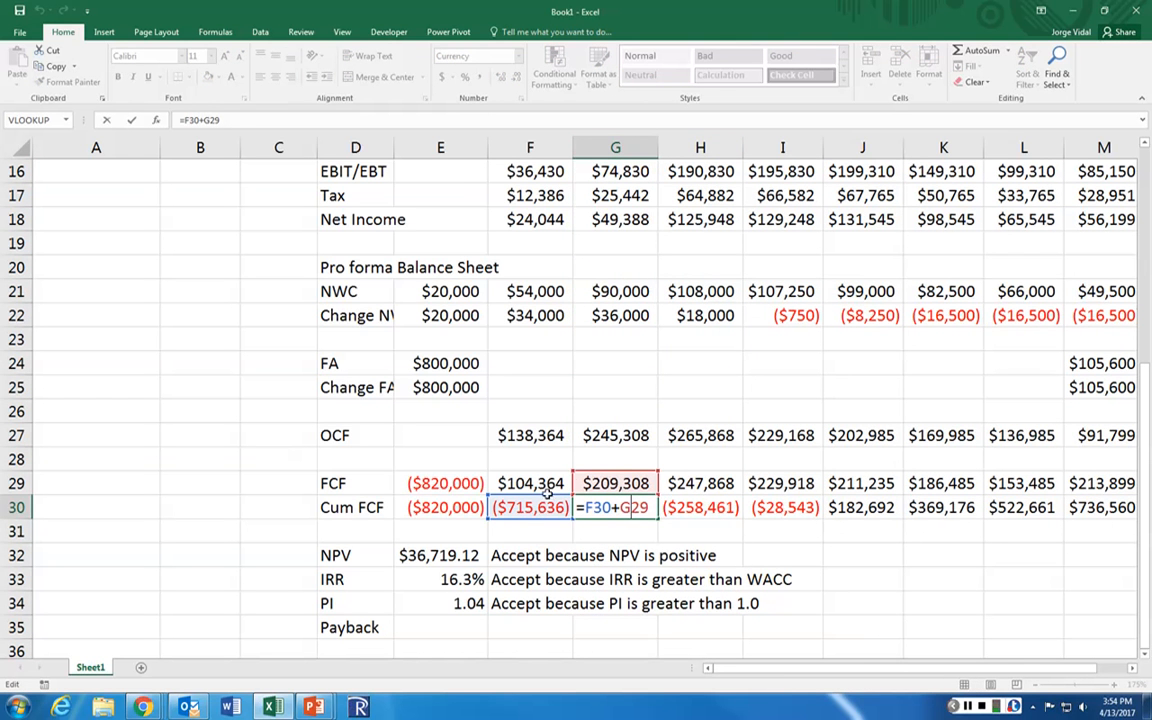
pyautogui.press('Escape')
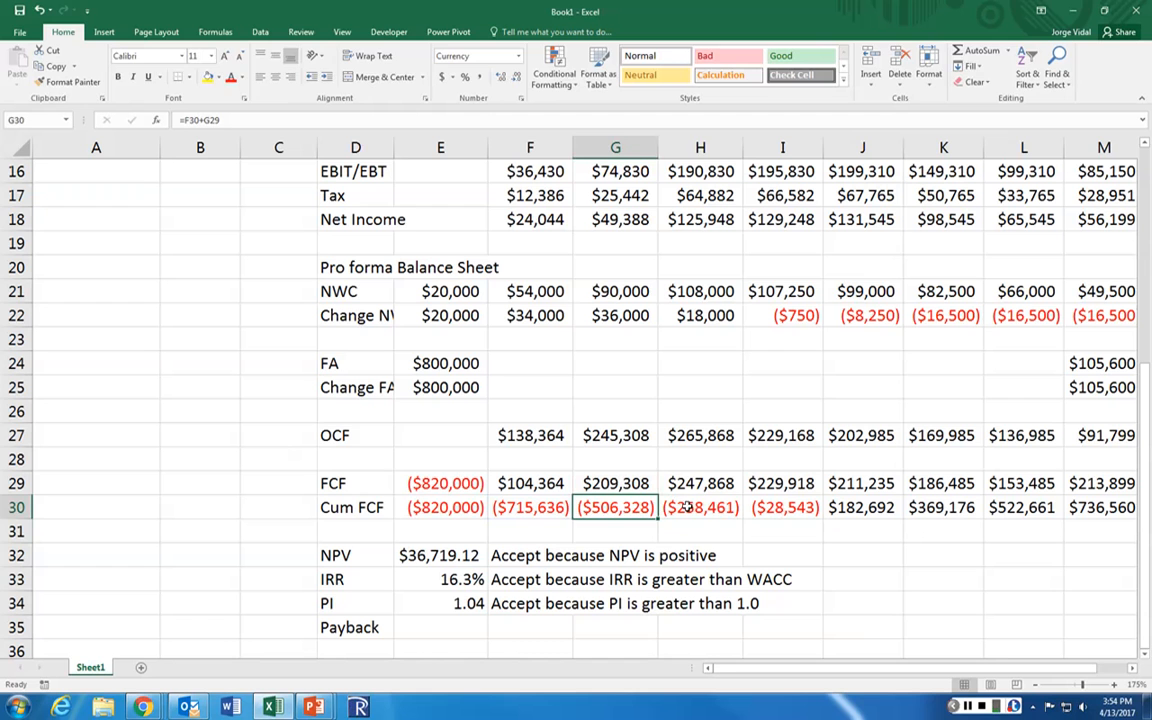
pyautogui.doubleClick(689, 507)
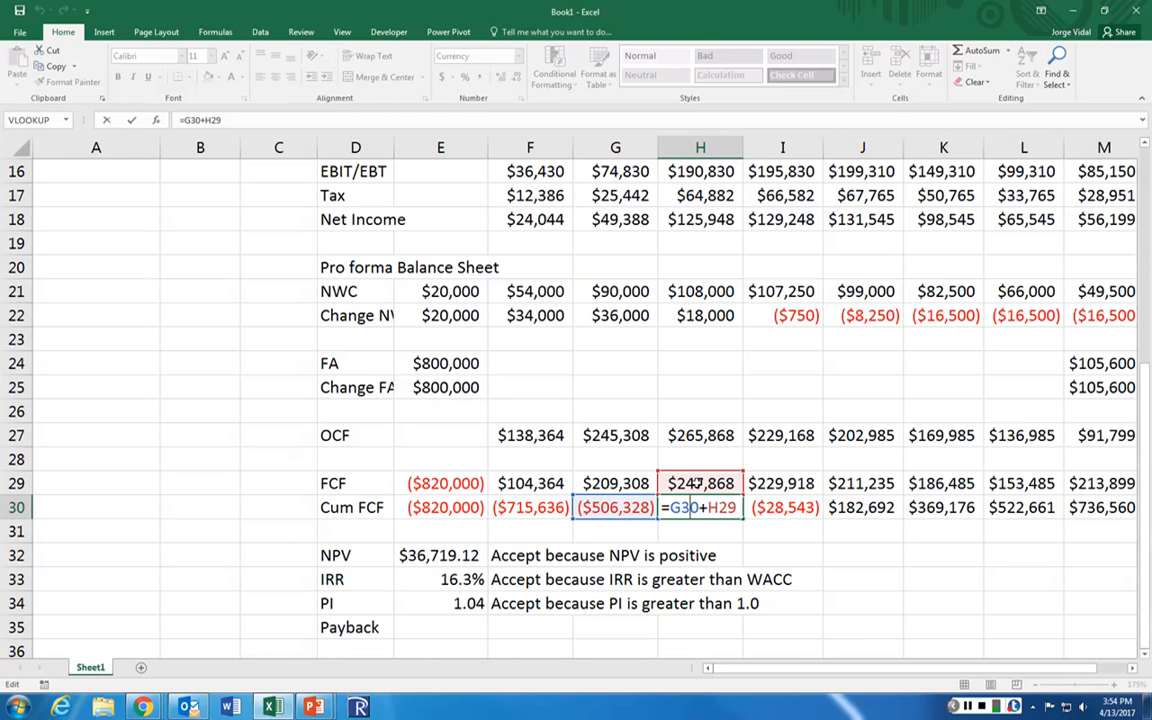
pyautogui.press('Escape')
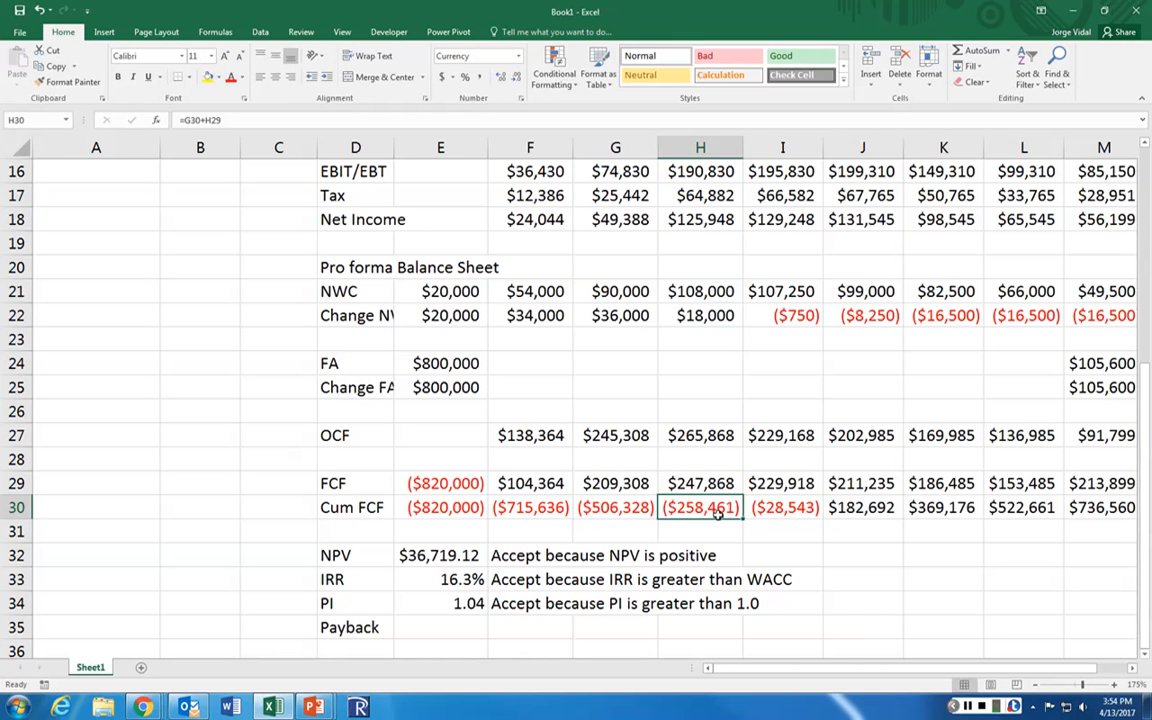
pyautogui.click(806, 507)
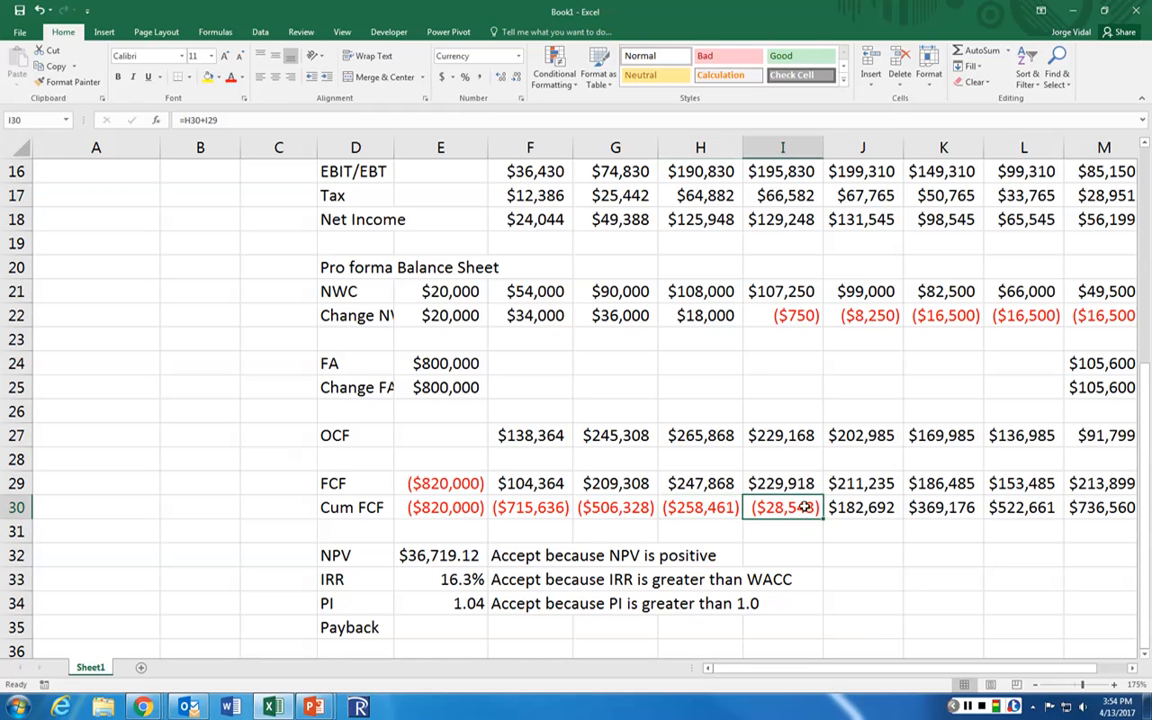
pyautogui.moveTo(806, 507); pyautogui.dragTo(845, 507)
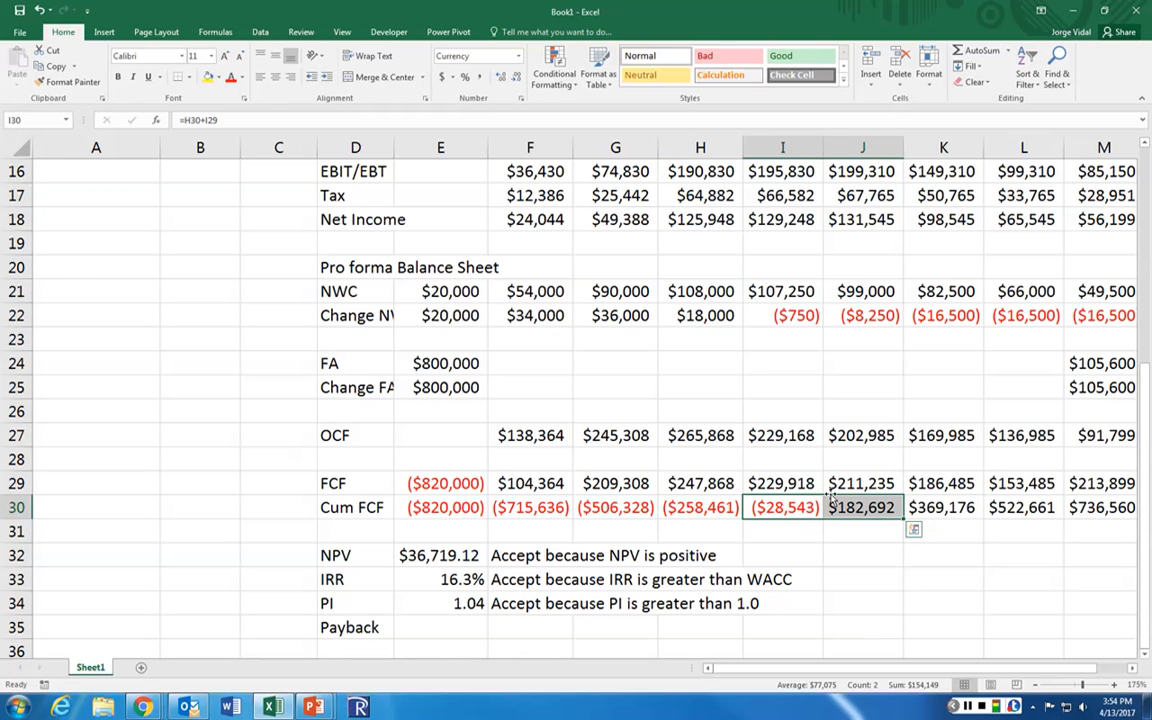
pyautogui.scroll(5, 830, 494)
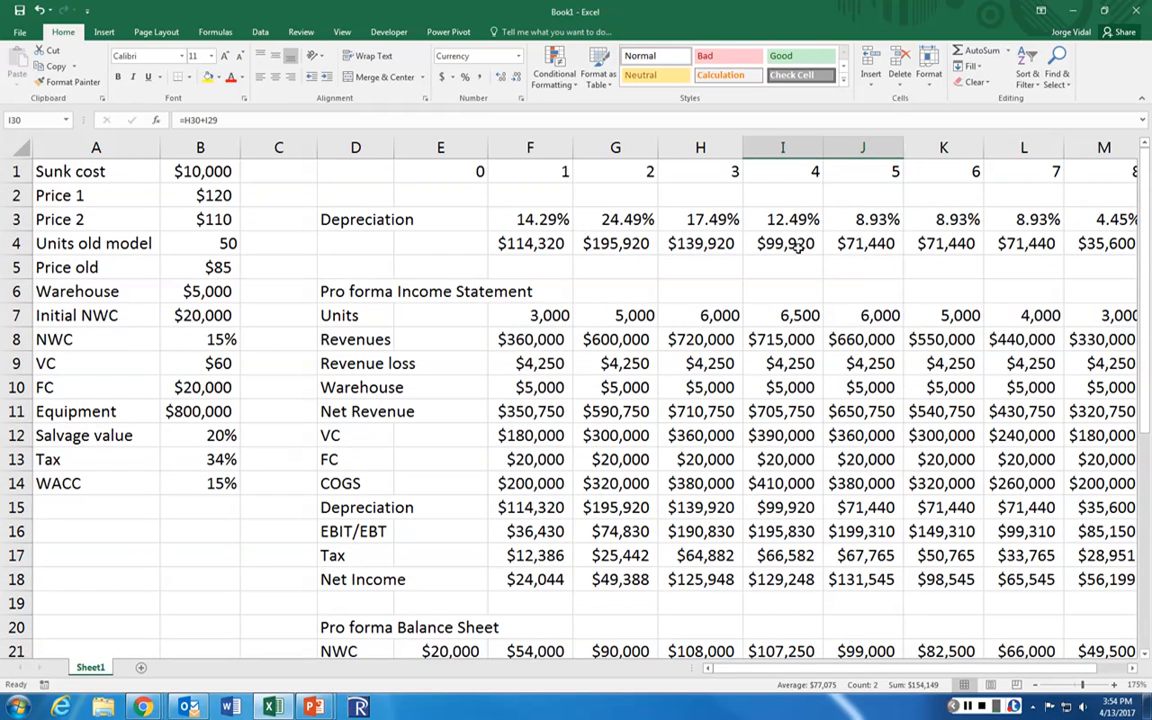
pyautogui.scroll(-7, 844, 316)
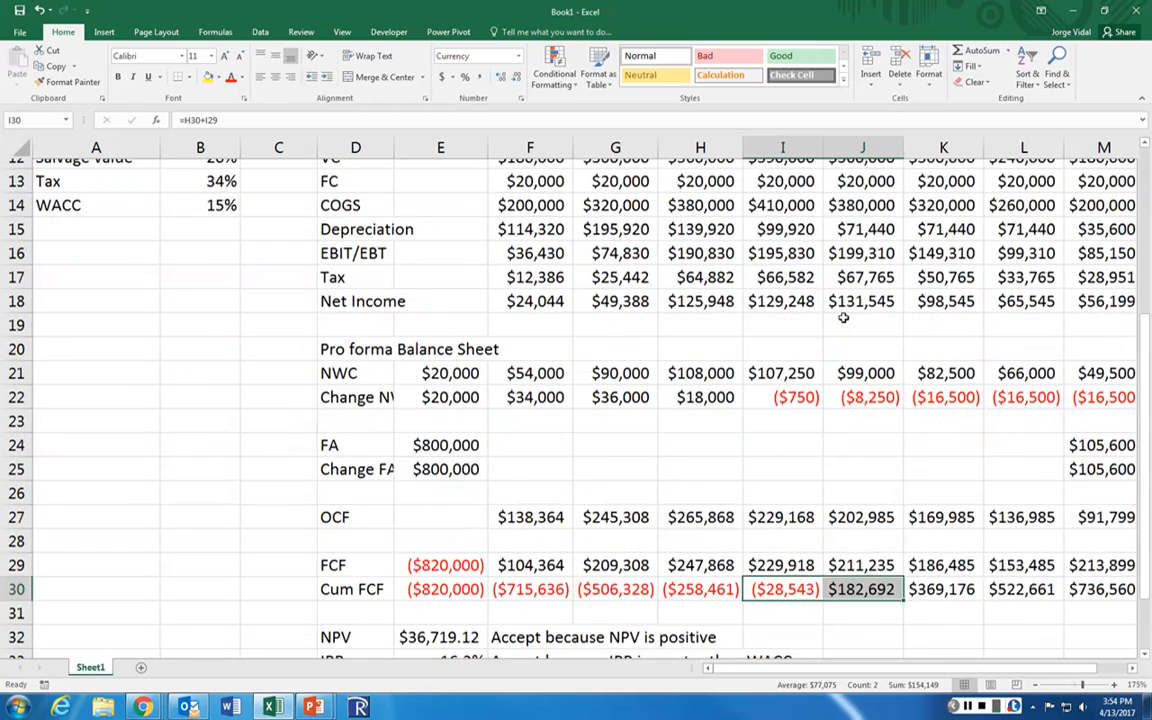
# Step: Calculate the payback period in E35 with =I1+(-I30/J29)
pyautogui.click(455, 487)
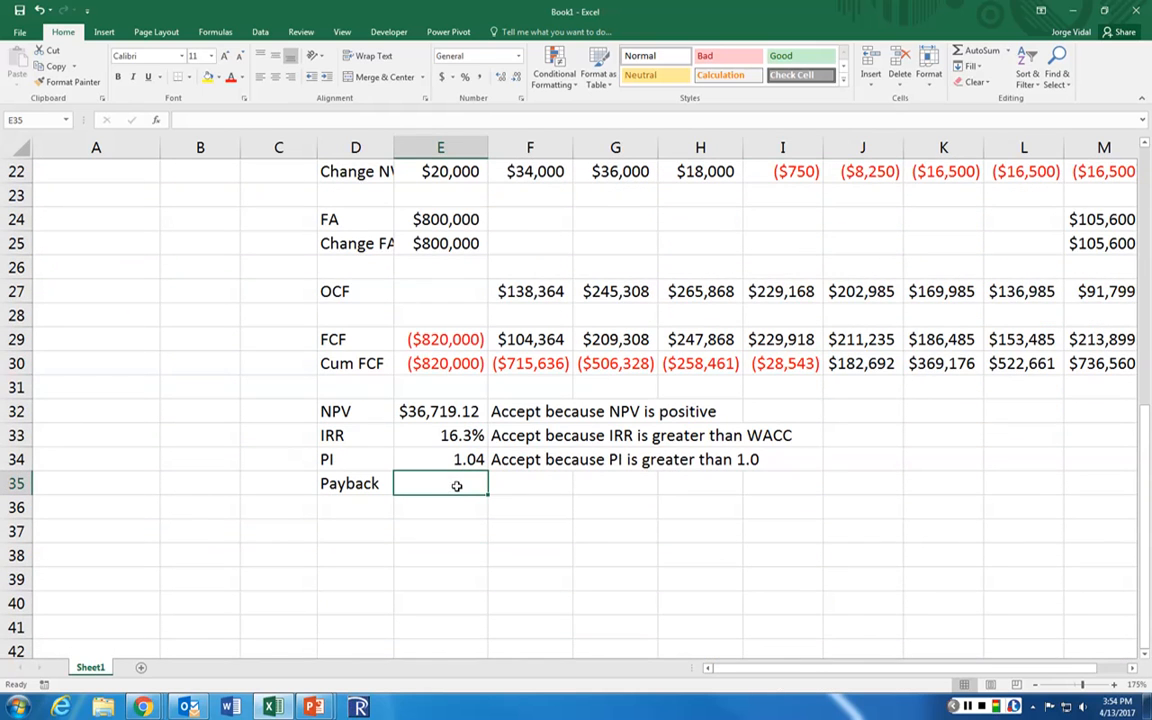
pyautogui.write('=')
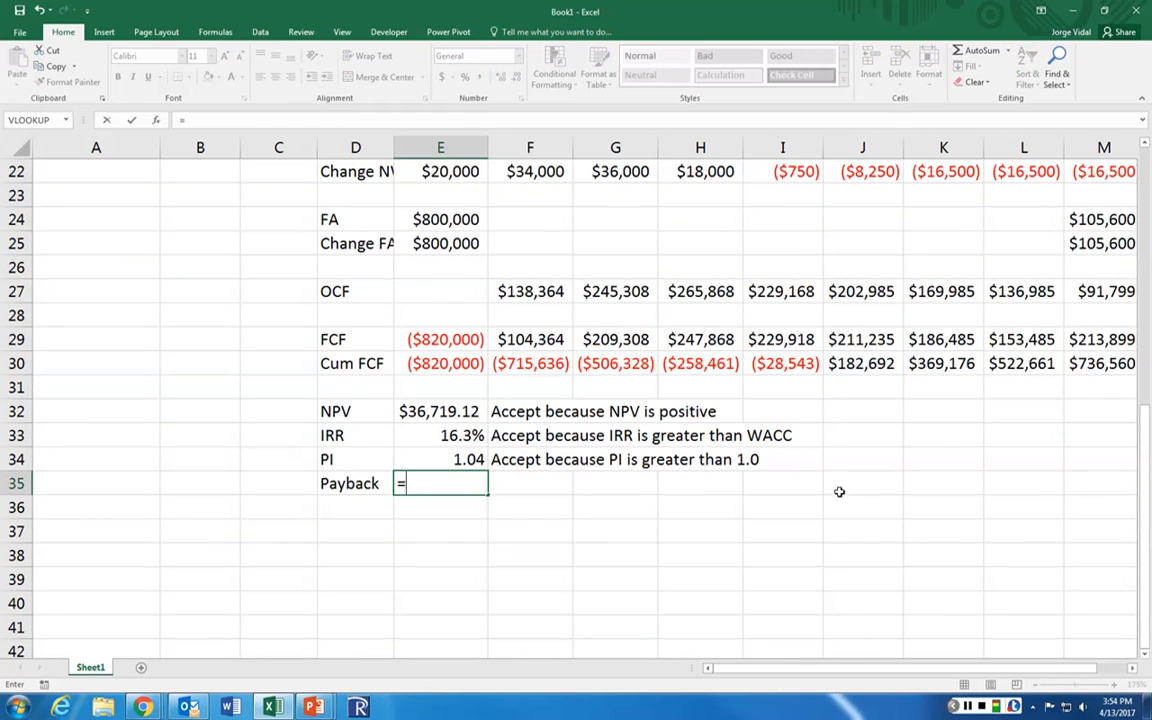
pyautogui.scroll(7, 838, 481)
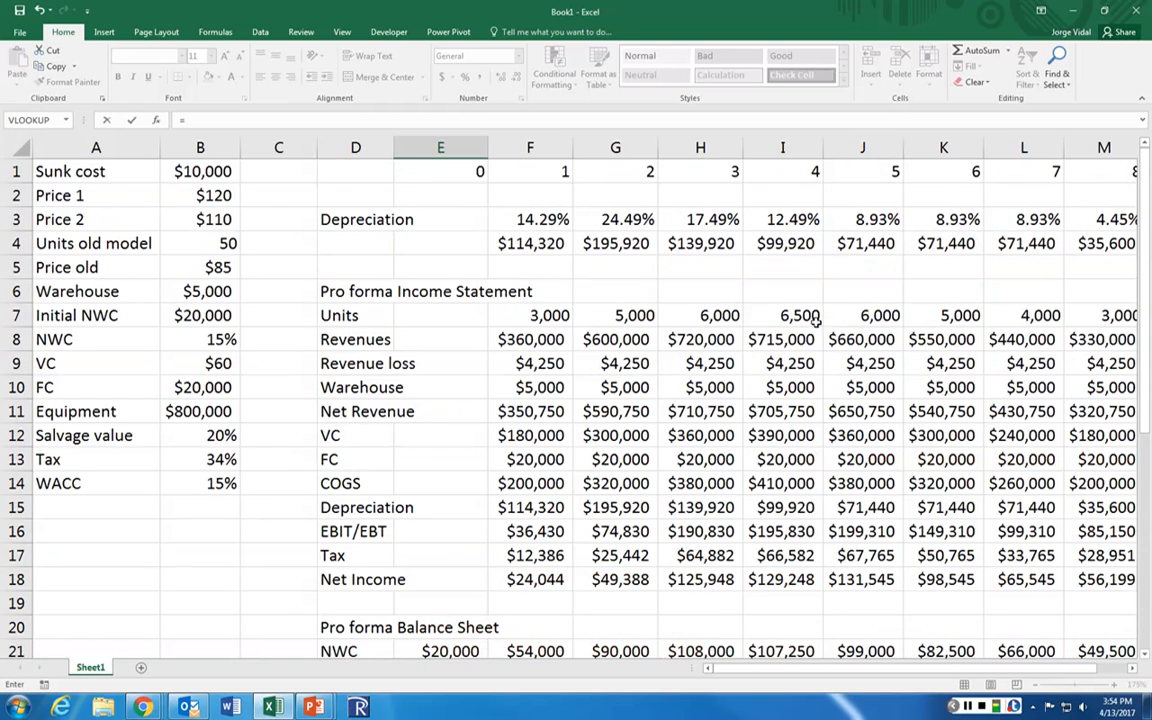
pyautogui.click(784, 173)
pyautogui.scroll(-4, 771, 355)
pyautogui.scroll(-3, 768, 353)
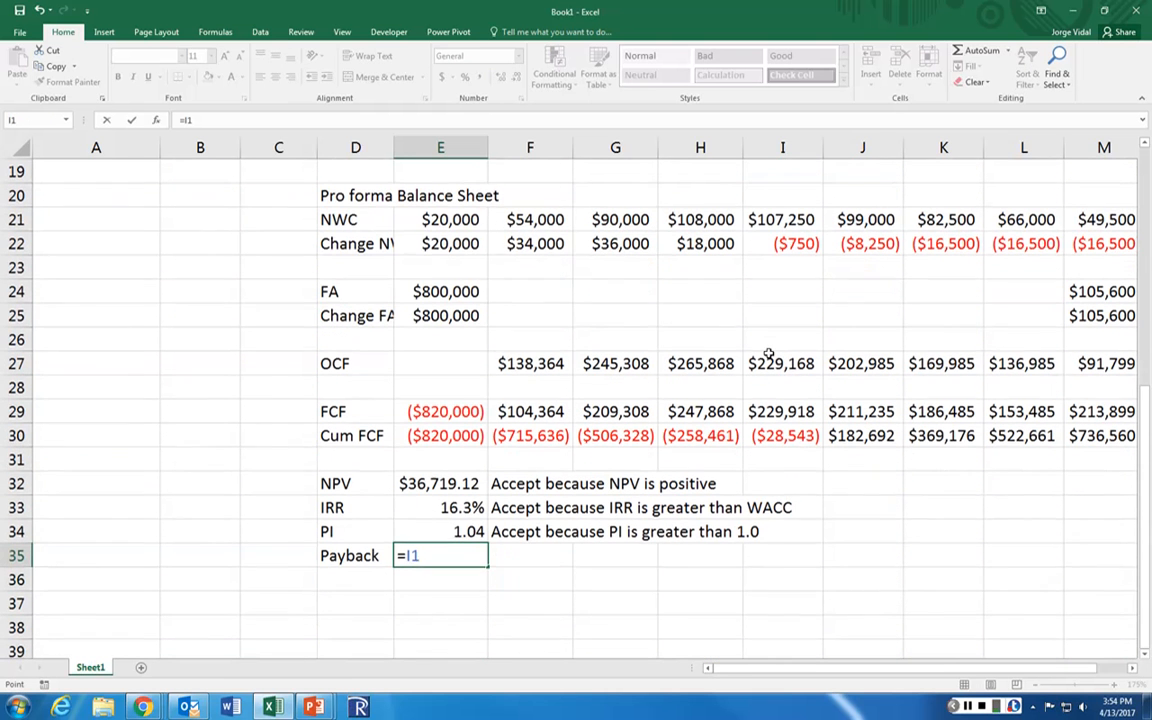
pyautogui.write('+(')
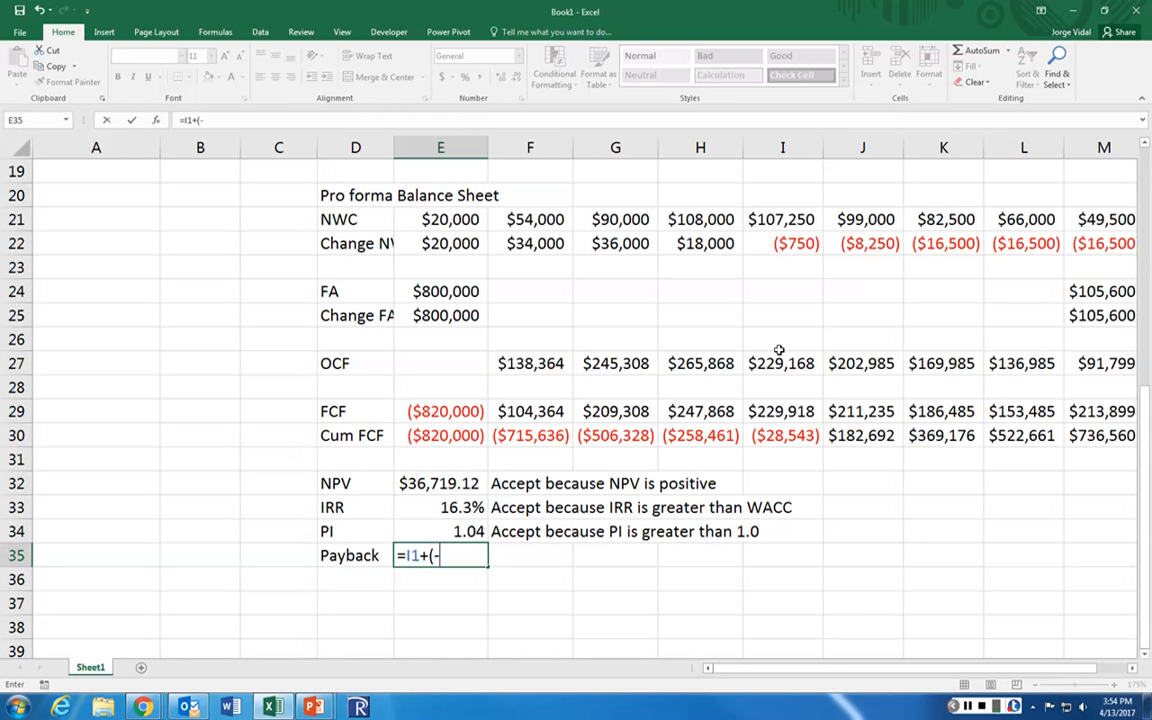
pyautogui.write('-')
pyautogui.click(785, 437)
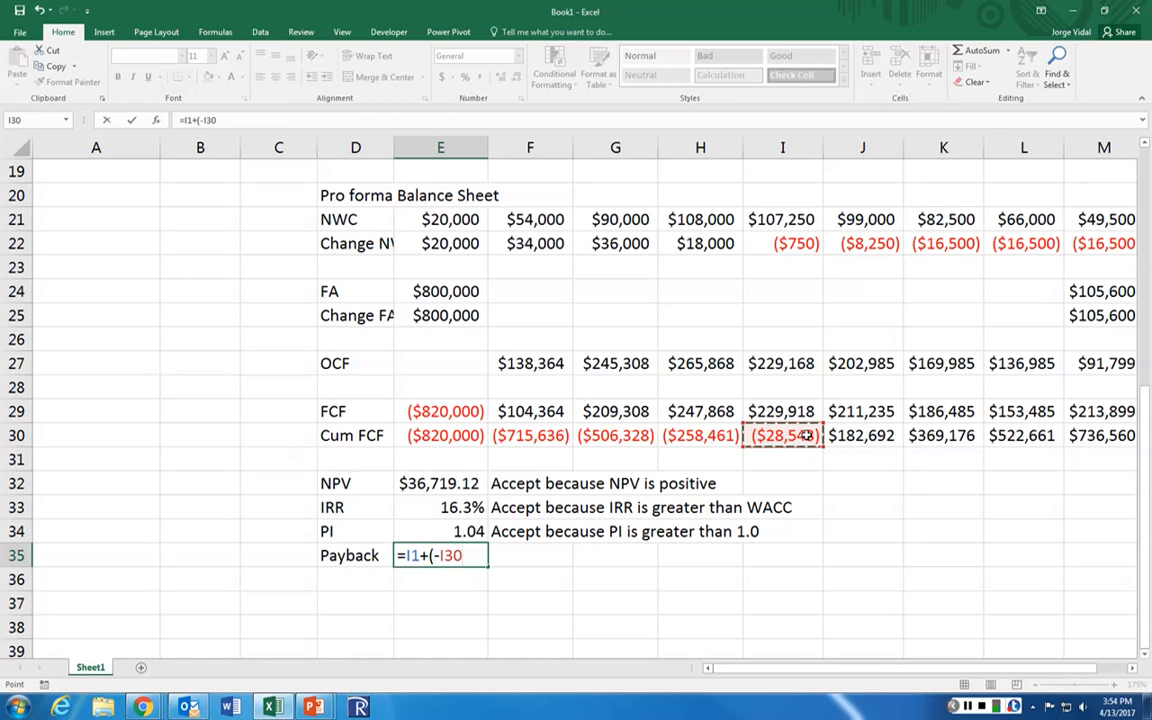
pyautogui.write('/')
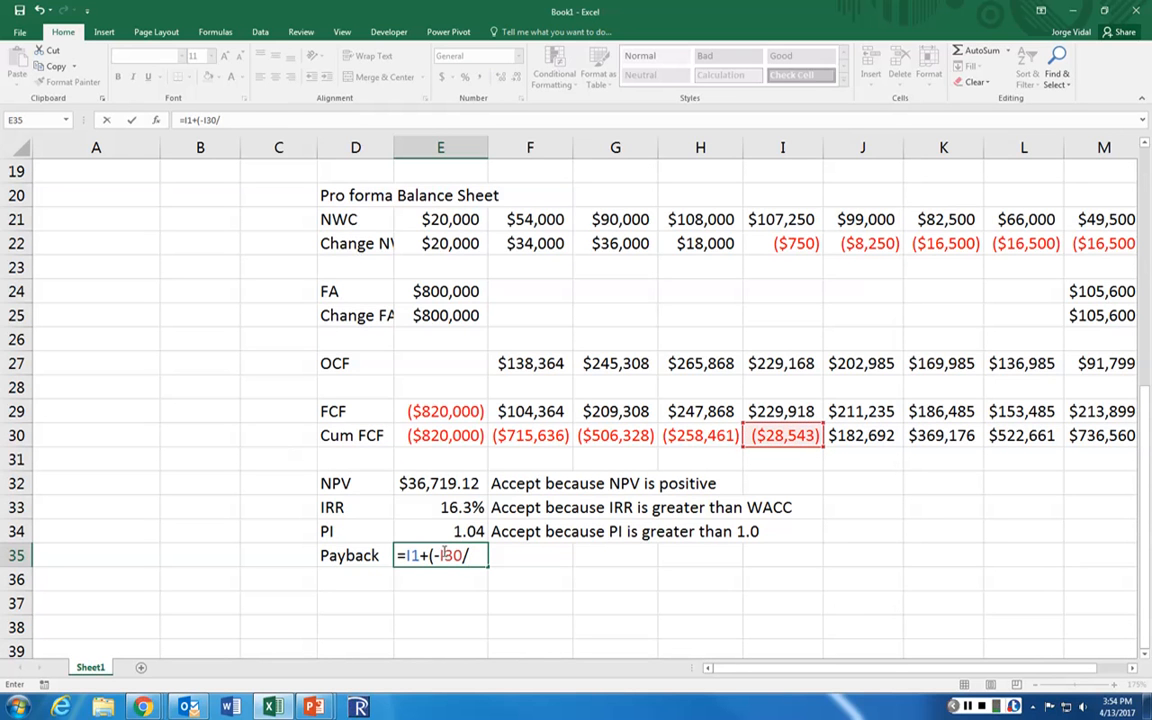
pyautogui.click(857, 413)
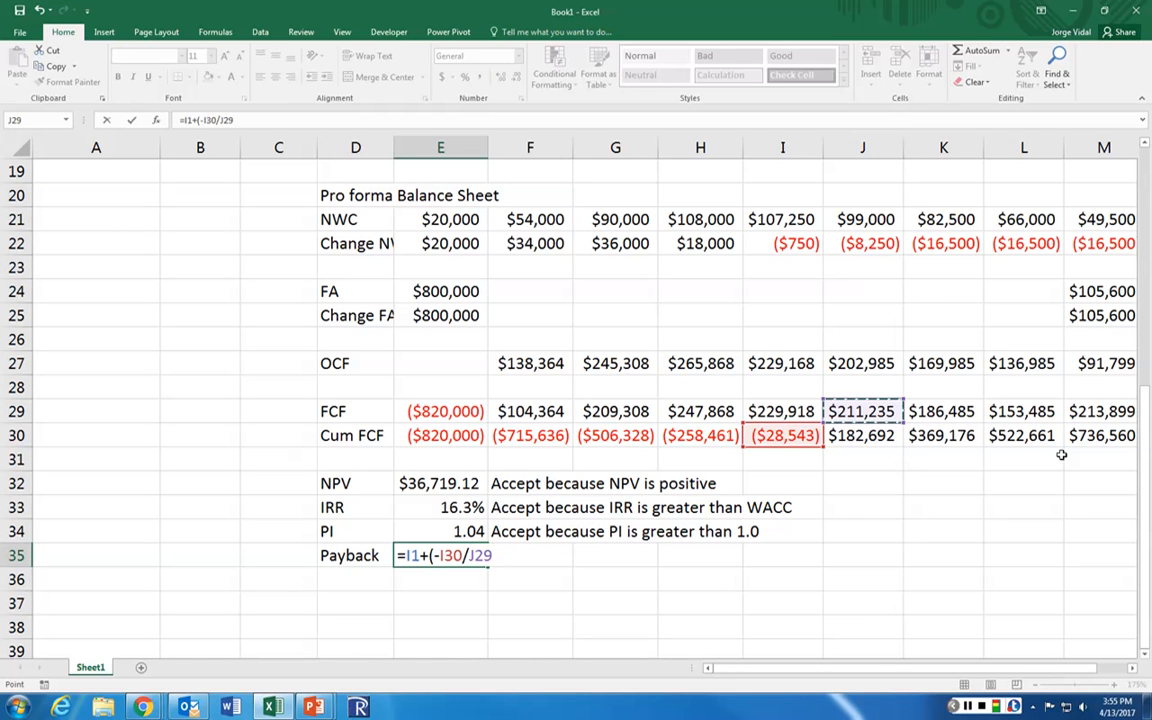
pyautogui.write(')')
pyautogui.press('Return')
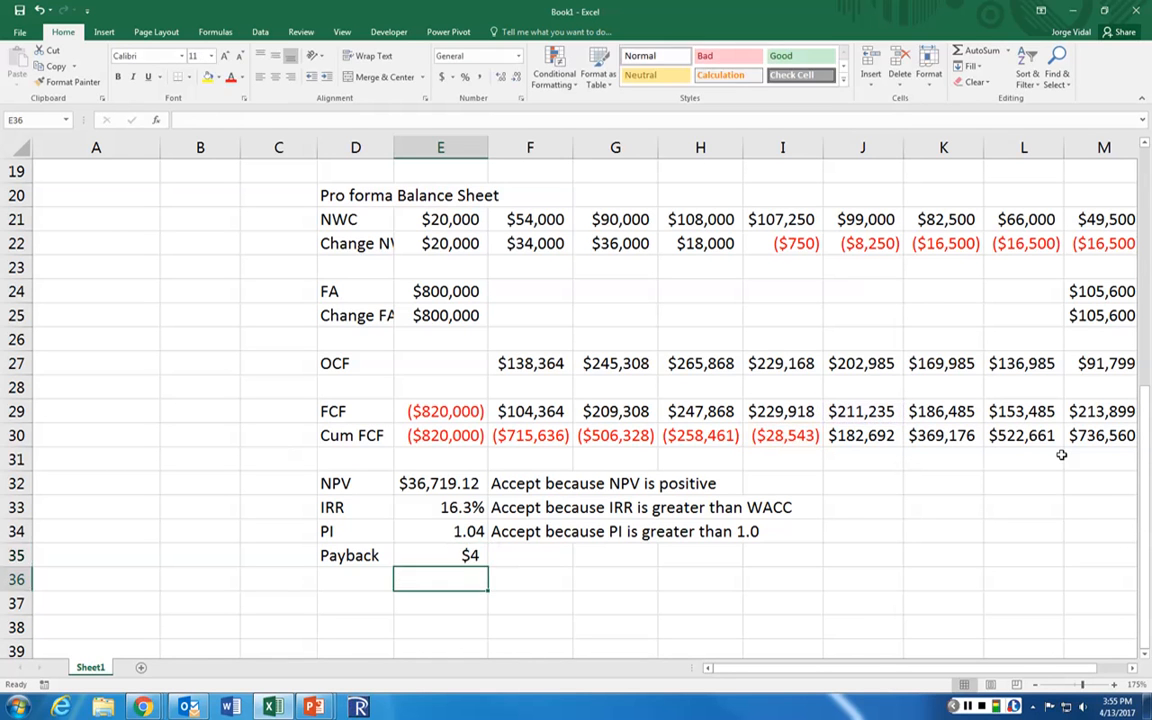
# Step: Apply the Number format to the payback result in E35
pyautogui.press('Up')
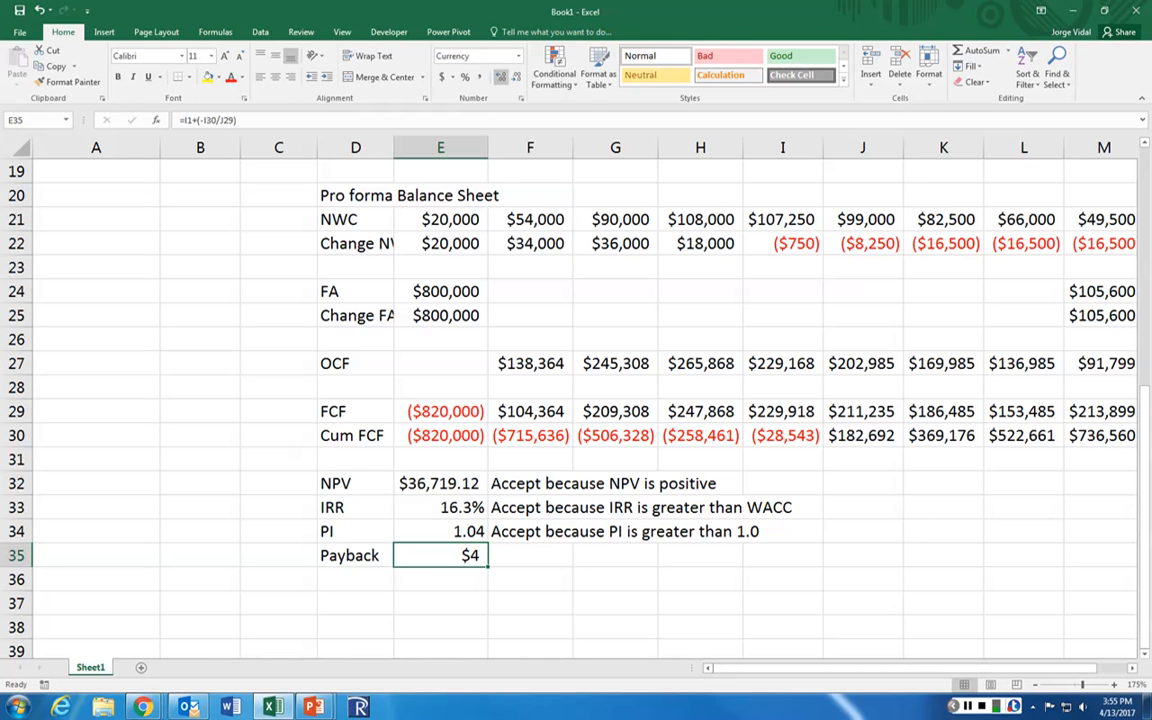
pyautogui.click(518, 56)
pyautogui.click(487, 110)
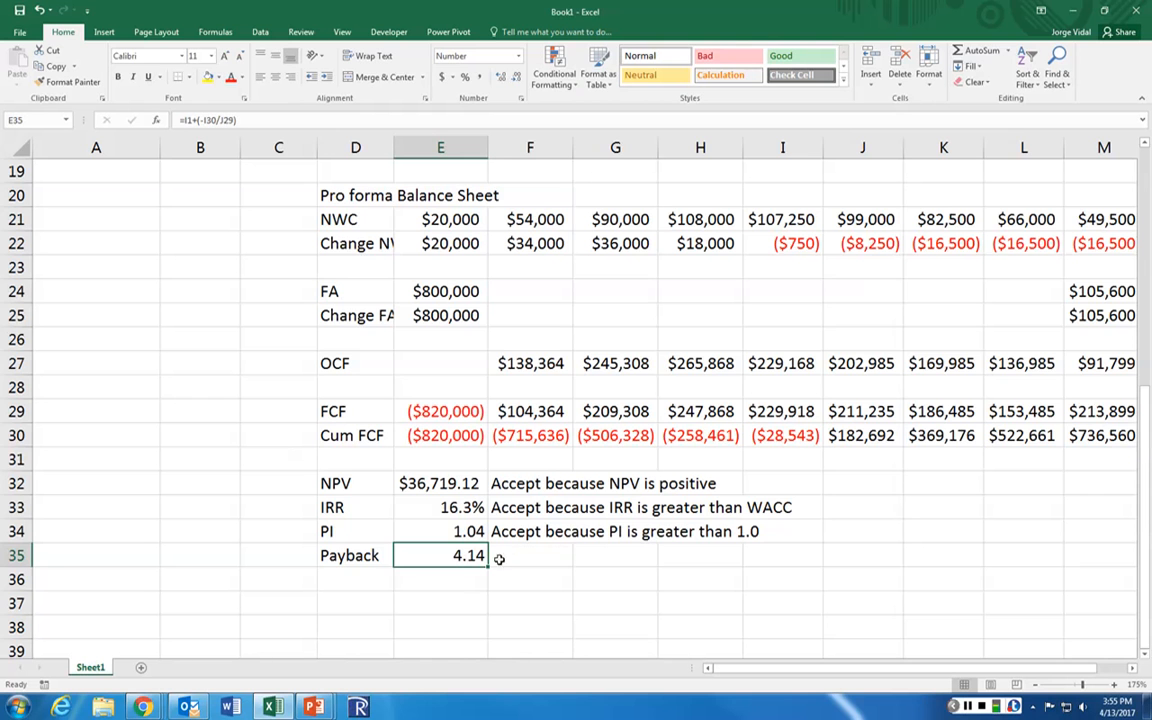
# Step: Copy the year numbers 0 to 8 from E1:M1 into row 28, directly above the FCF row, starting at E28
pyautogui.scroll(6, 507, 548)
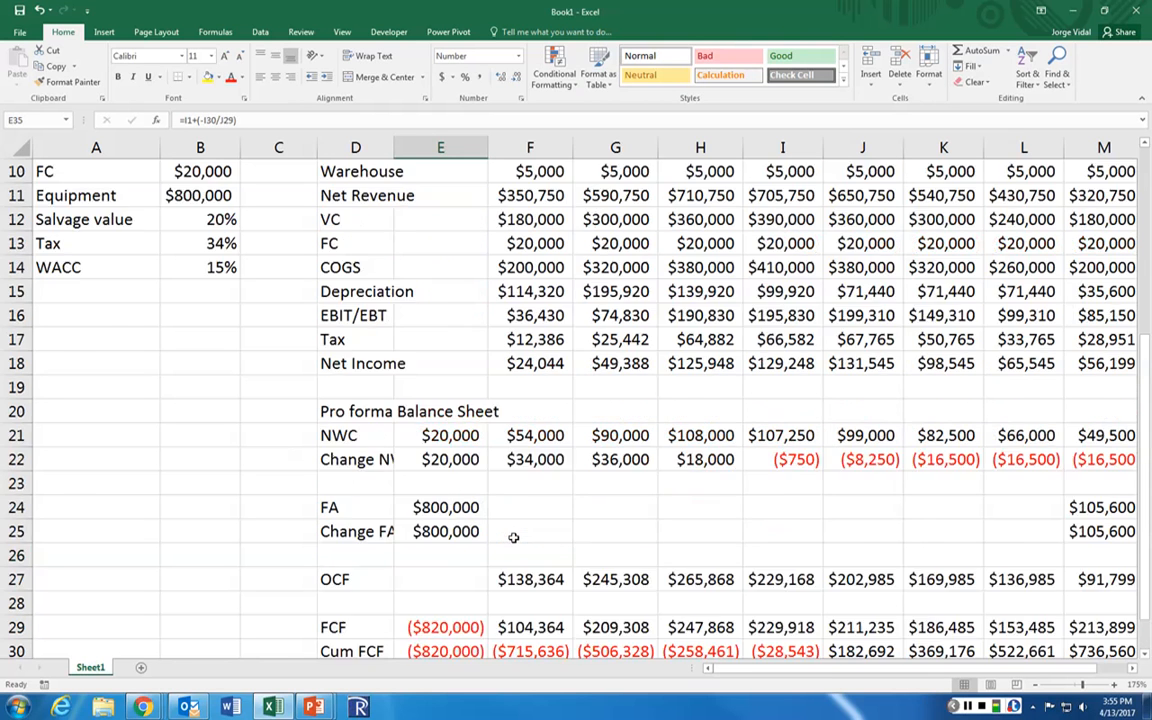
pyautogui.scroll(-4, 513, 535)
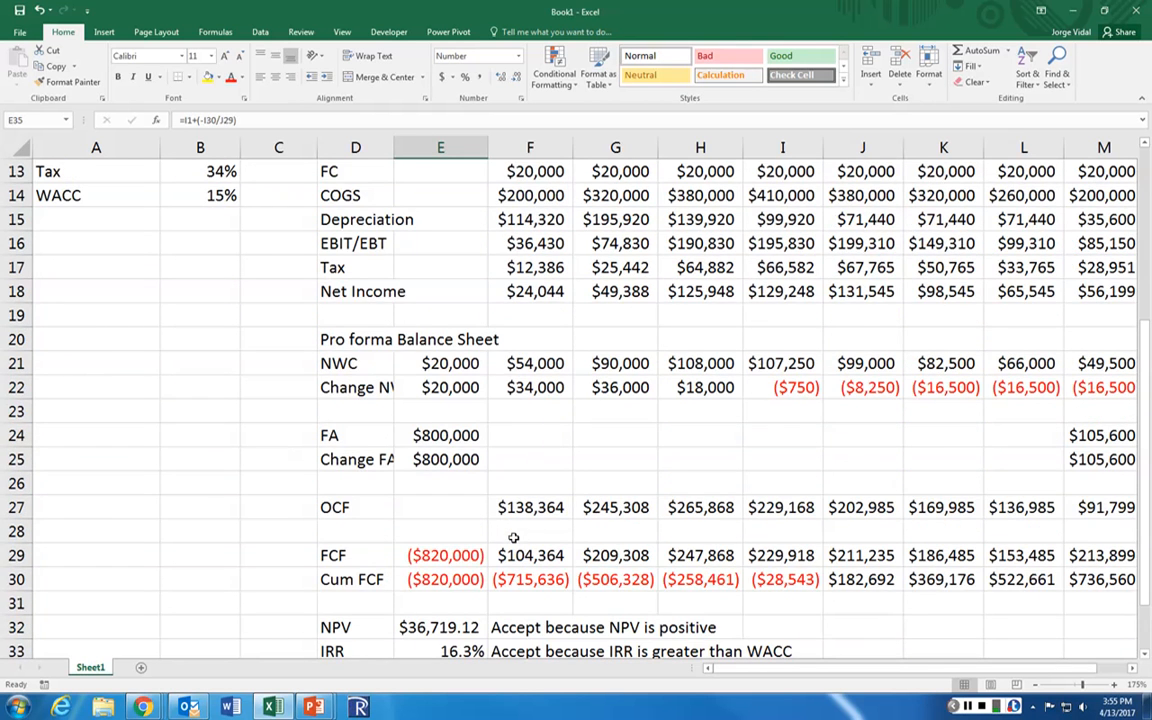
pyautogui.scroll(4, 748, 558)
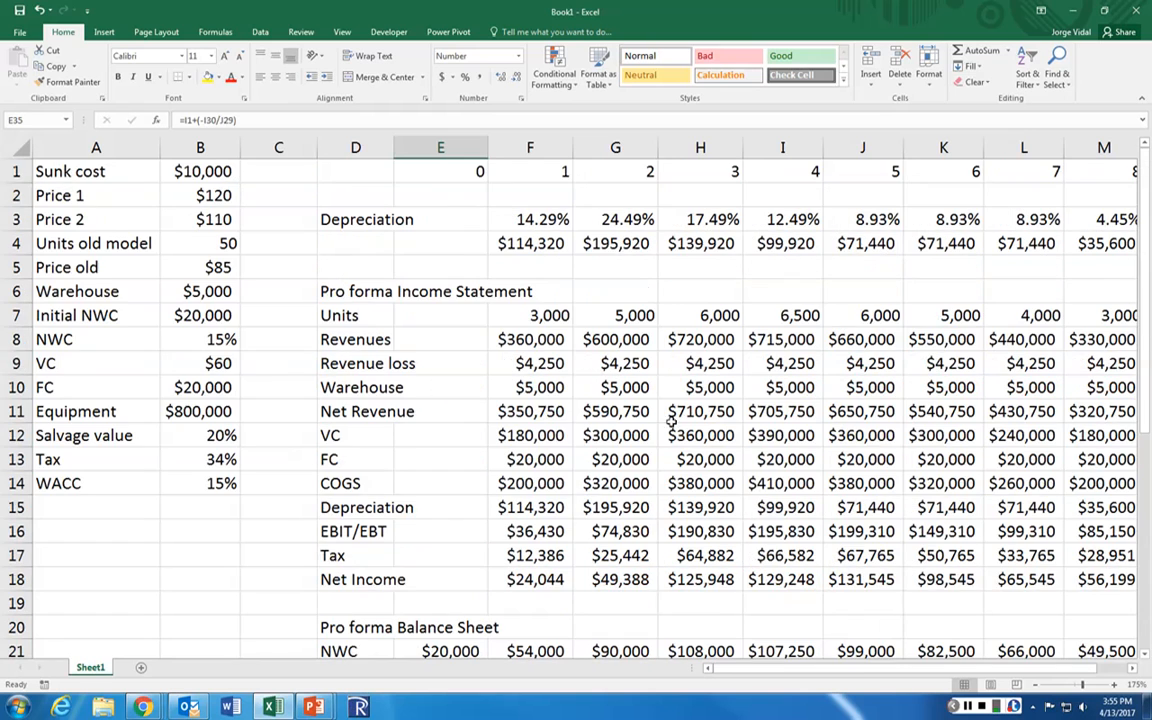
pyautogui.moveTo(429, 171); pyautogui.dragTo(530, 171)
pyautogui.hotkey('shift', 'Right')
pyautogui.hotkey('shift', 'Right')
pyautogui.hotkey('shift', 'Right')
pyautogui.hotkey('shift', 'Right')
pyautogui.hotkey('shift', 'Right')
pyautogui.hotkey('shift', 'Right')
pyautogui.hotkey('shift', 'Right')
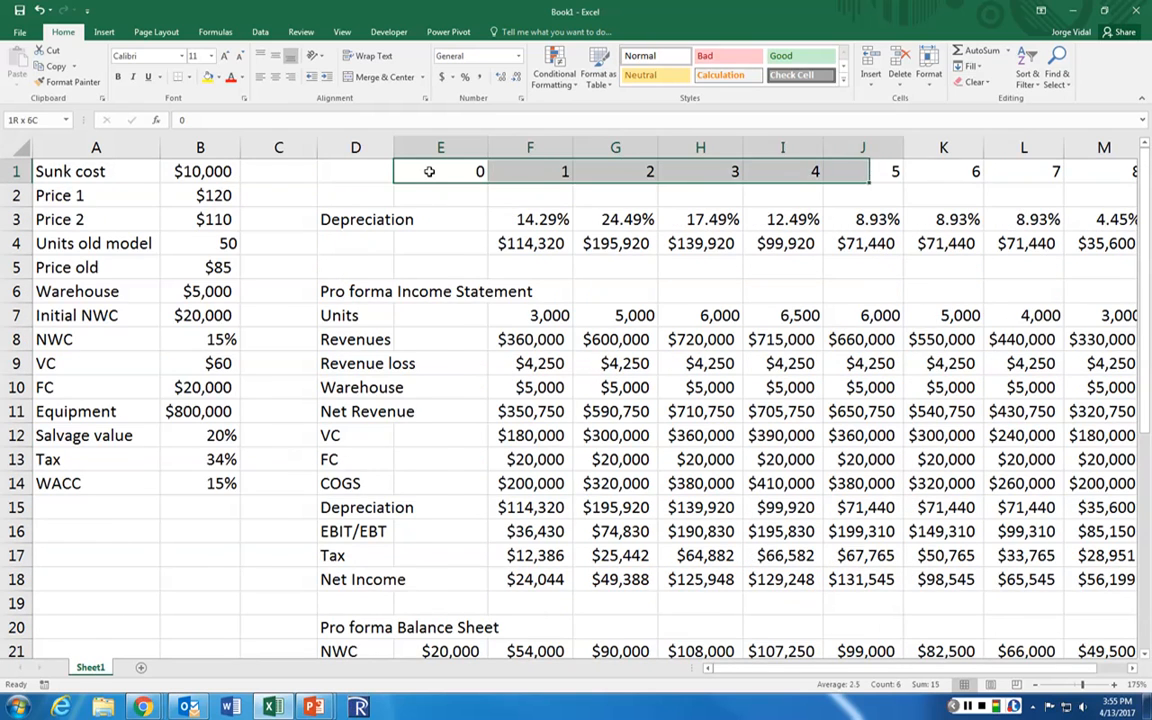
pyautogui.hotkey('ctrl', 'c')
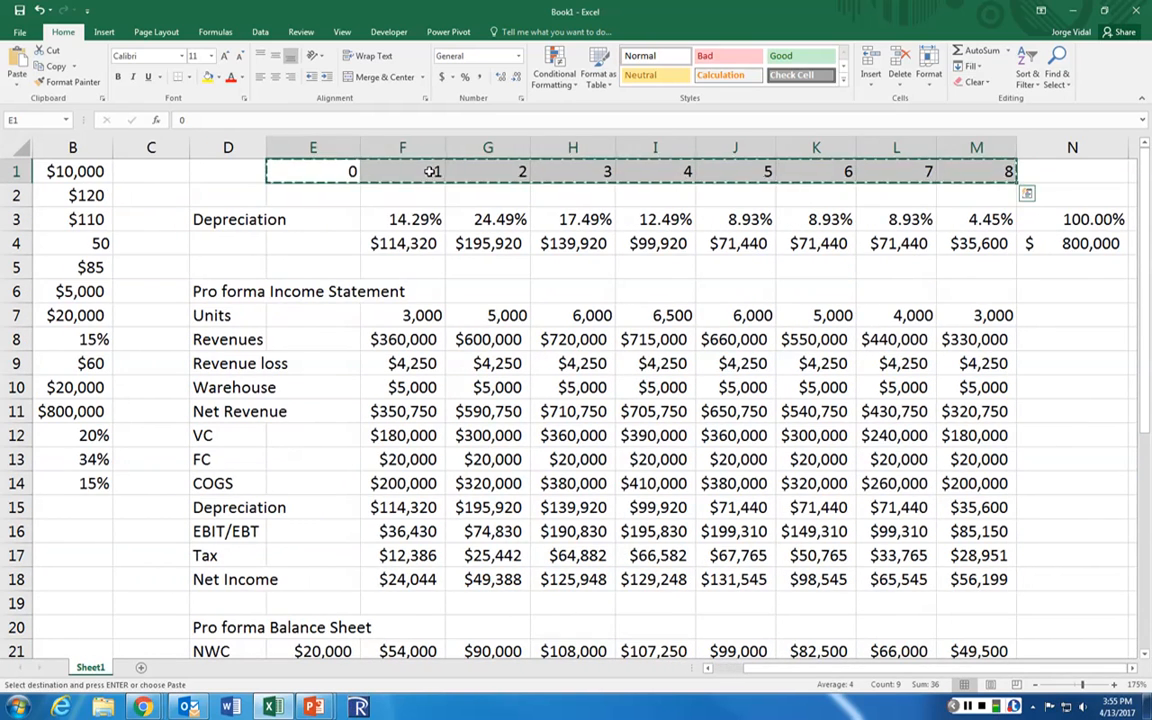
pyautogui.press('Down')
pyautogui.press('Down')
pyautogui.press('Down')
pyautogui.press('Down')
pyautogui.press('Down')
pyautogui.press('Down')
pyautogui.press('Down')
pyautogui.press('Down')
pyautogui.press('Down')
pyautogui.press('Down')
pyautogui.press('Down')
pyautogui.press('Down')
pyautogui.press('Down')
pyautogui.press('Down')
pyautogui.press('Down')
pyautogui.press('Down')
pyautogui.press('Down')
pyautogui.press('Down')
pyautogui.press('Down')
pyautogui.press('Down')
pyautogui.press('Down')
pyautogui.press('Down')
pyautogui.press('Down')
pyautogui.press('Down')
pyautogui.press('Down')
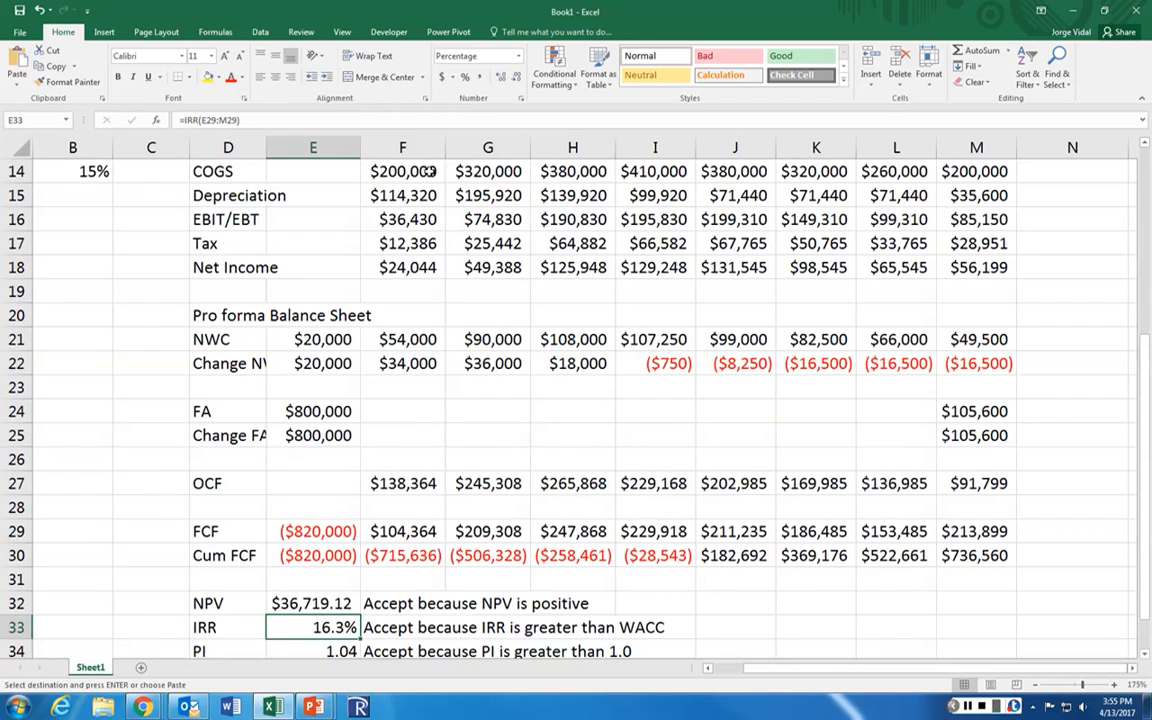
pyautogui.press('Up')
pyautogui.press('Up')
pyautogui.press('Up')
pyautogui.press('Up')
pyautogui.press('Up')
pyautogui.press('Up')
pyautogui.press('Up')
pyautogui.press('Up')
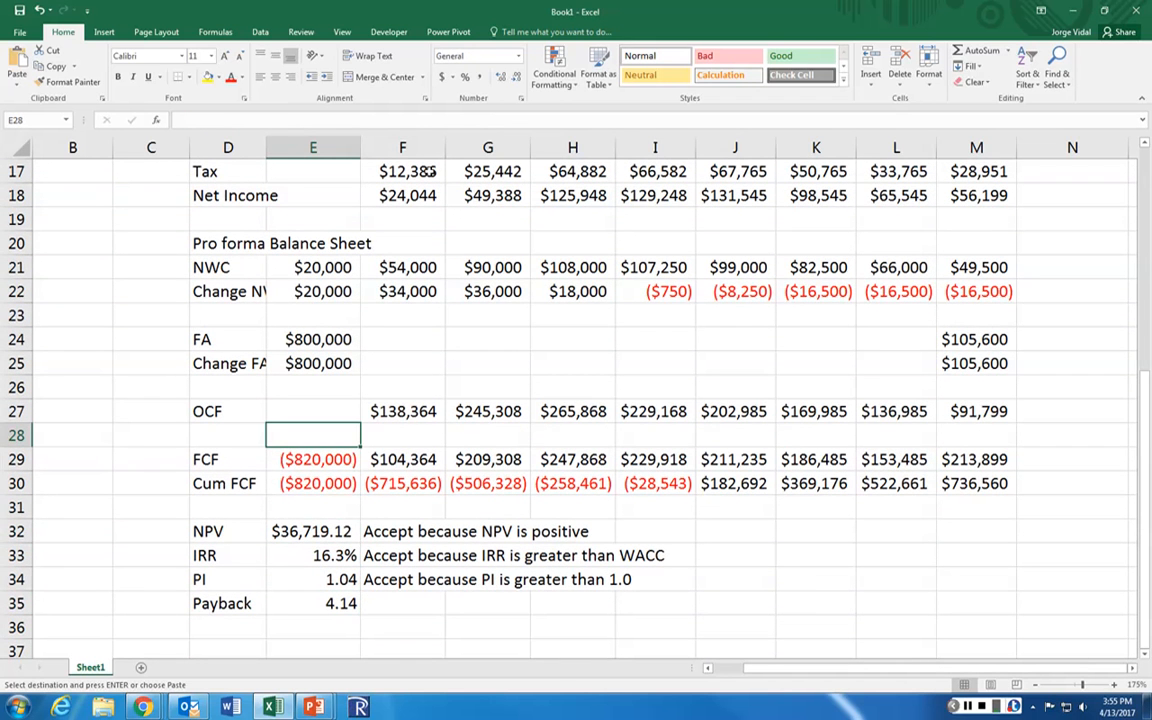
pyautogui.press('Return')
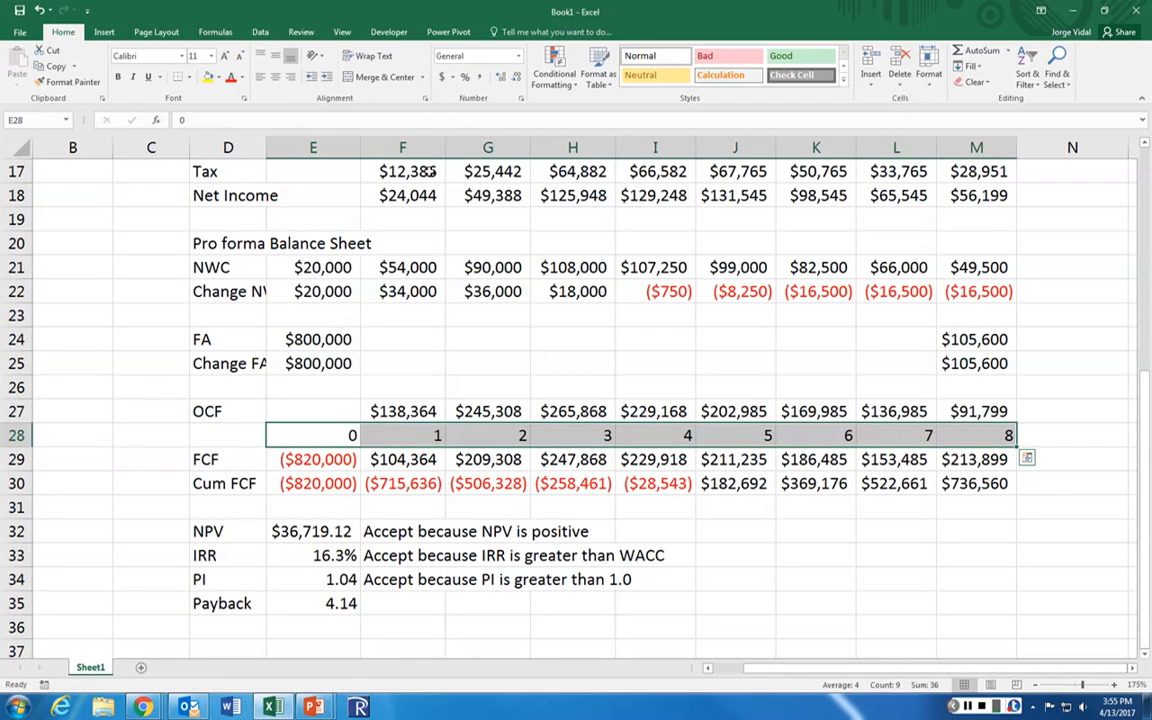
# Step: Replace the payback formula in E35 with =I28+(-I30/J29)
pyautogui.click(345, 604)
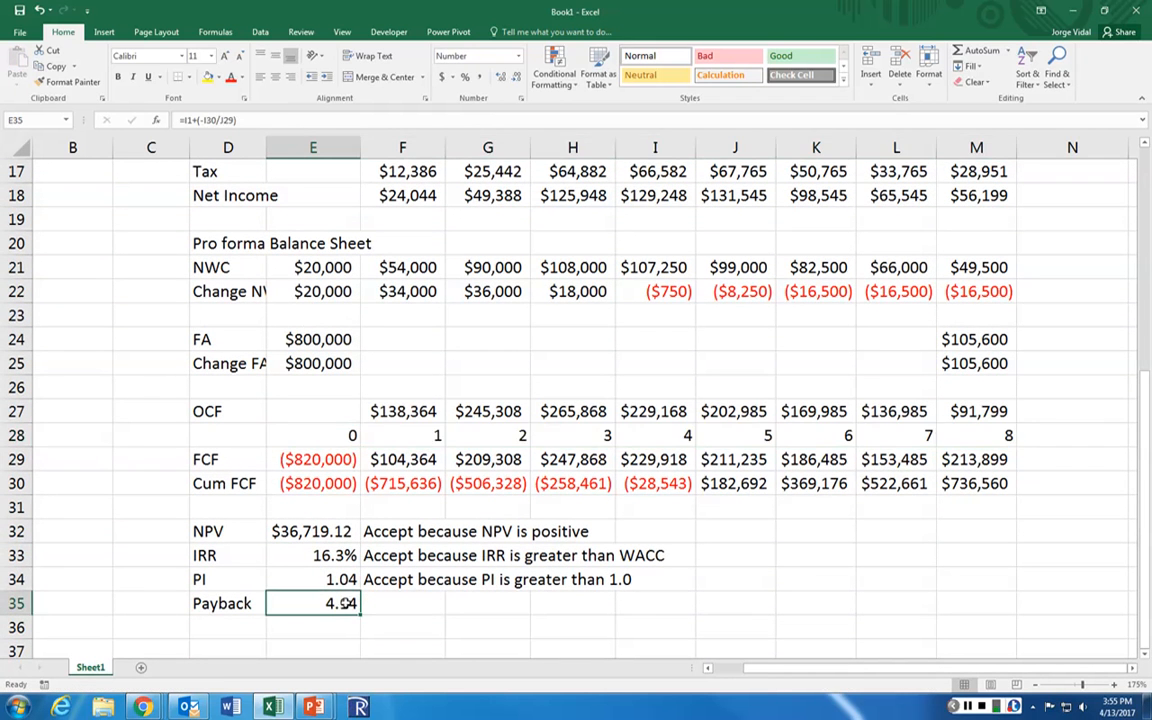
pyautogui.write('=')
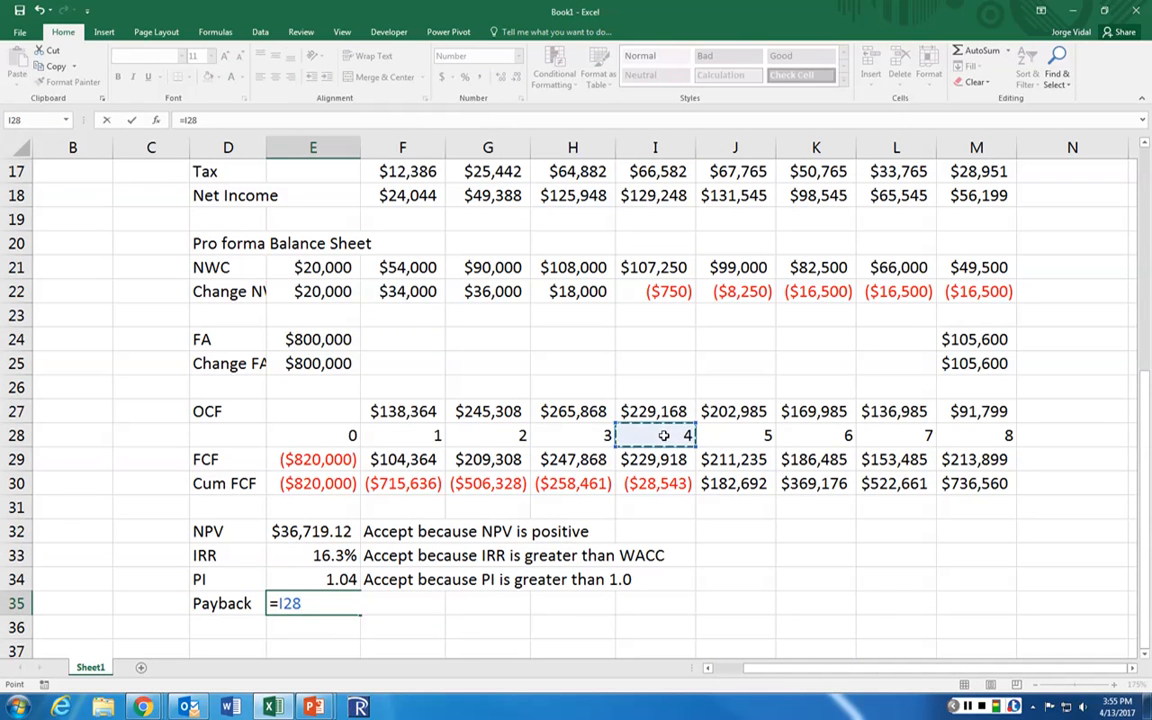
pyautogui.write('+')
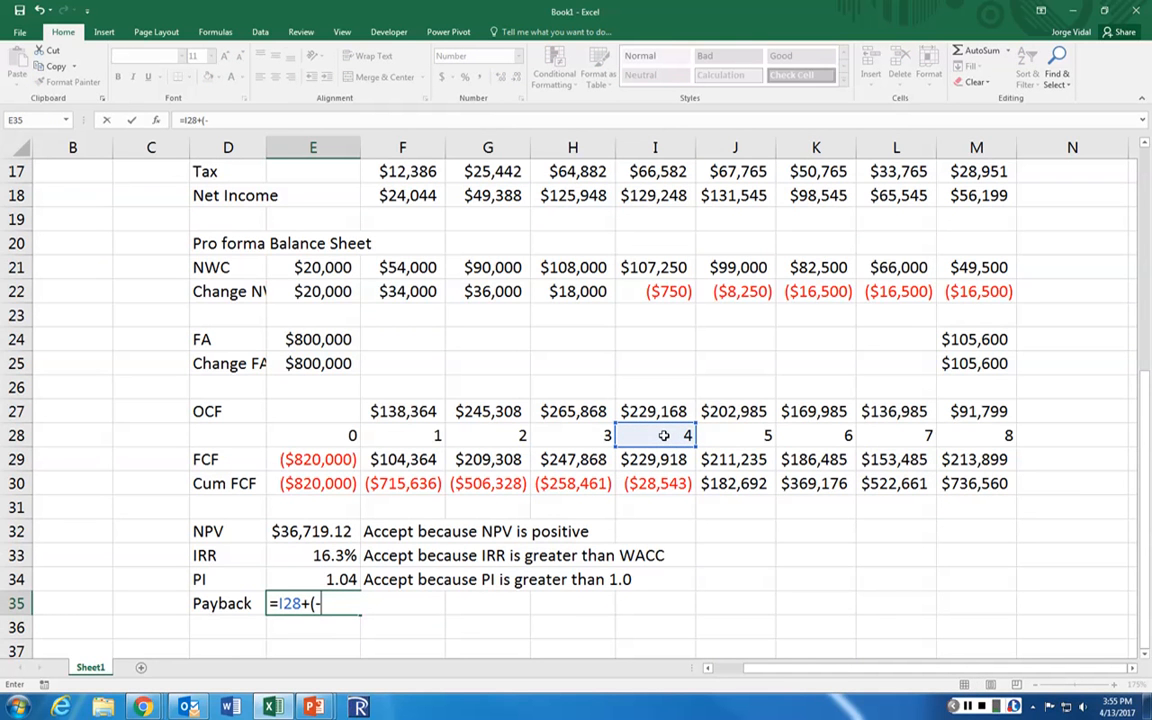
pyautogui.write('(-')
pyautogui.click(680, 482)
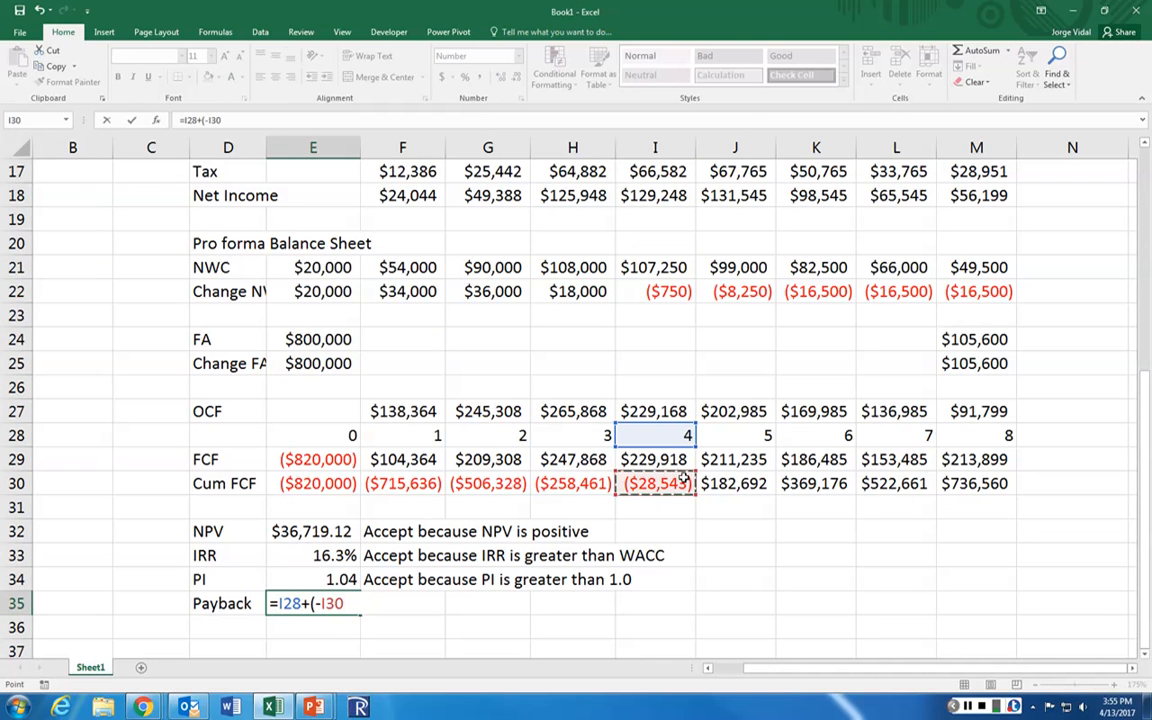
pyautogui.write('/')
pyautogui.click(733, 459)
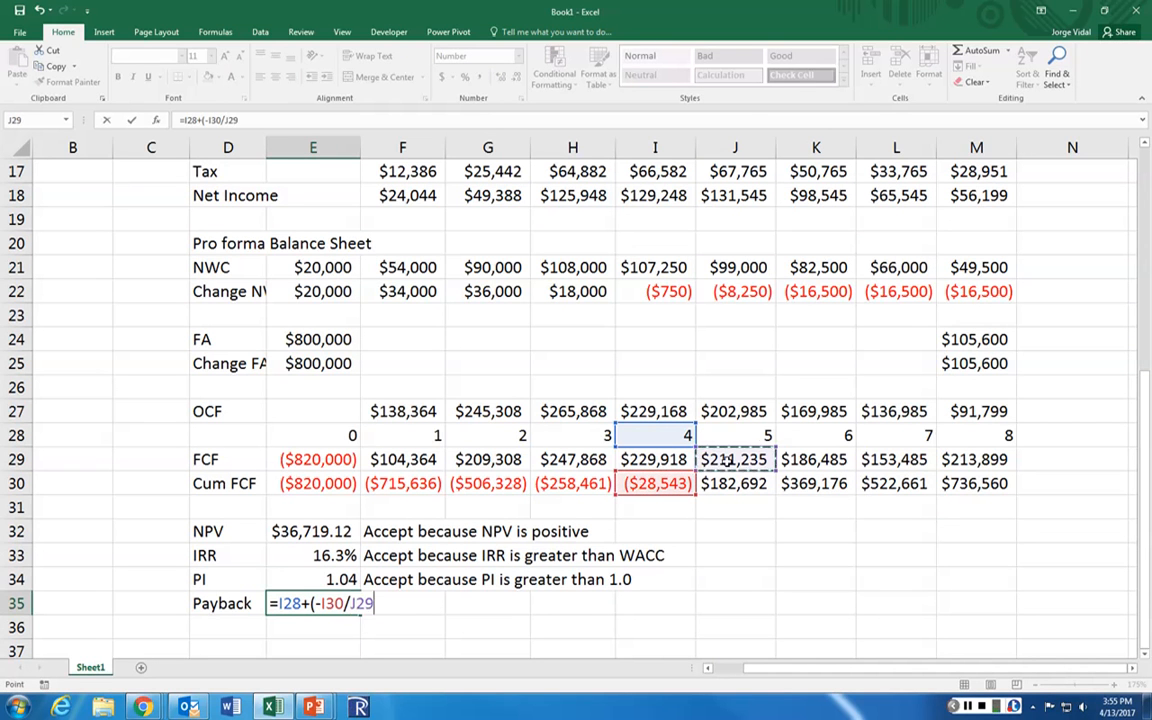
pyautogui.write(')')
pyautogui.hotkey('ctrl', 'Return')
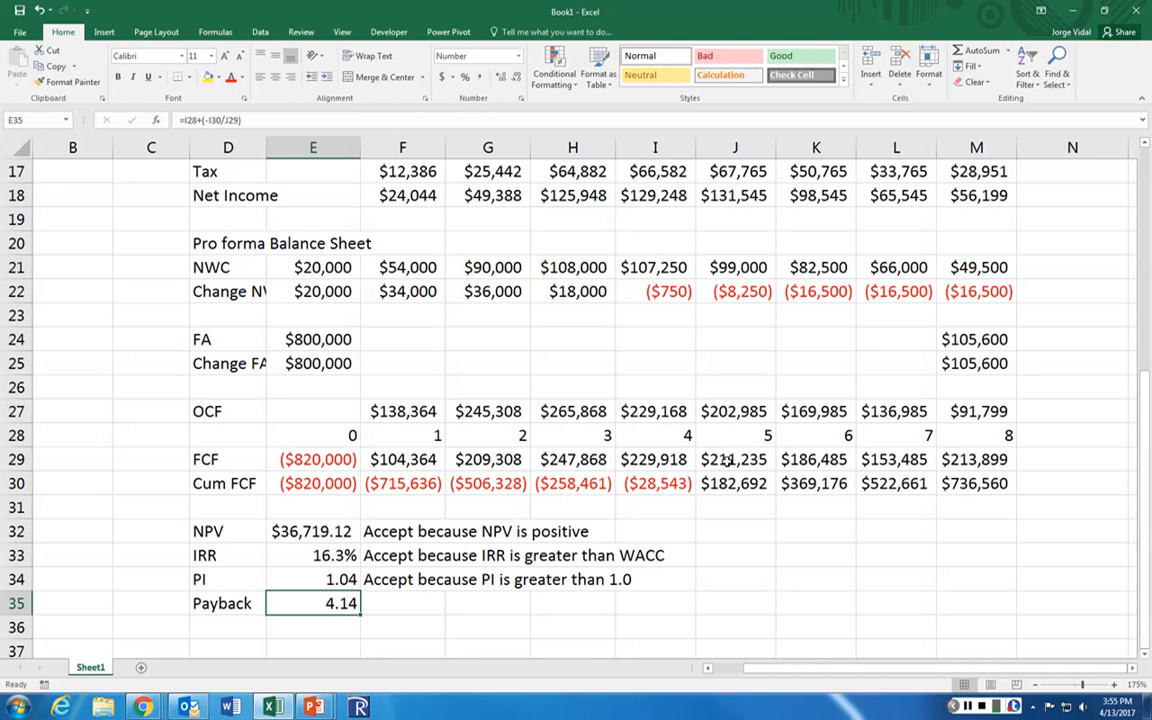
# Step: Enter the unit label years in F35 beside the payback result
pyautogui.press('Right')
pyautogui.write('year')
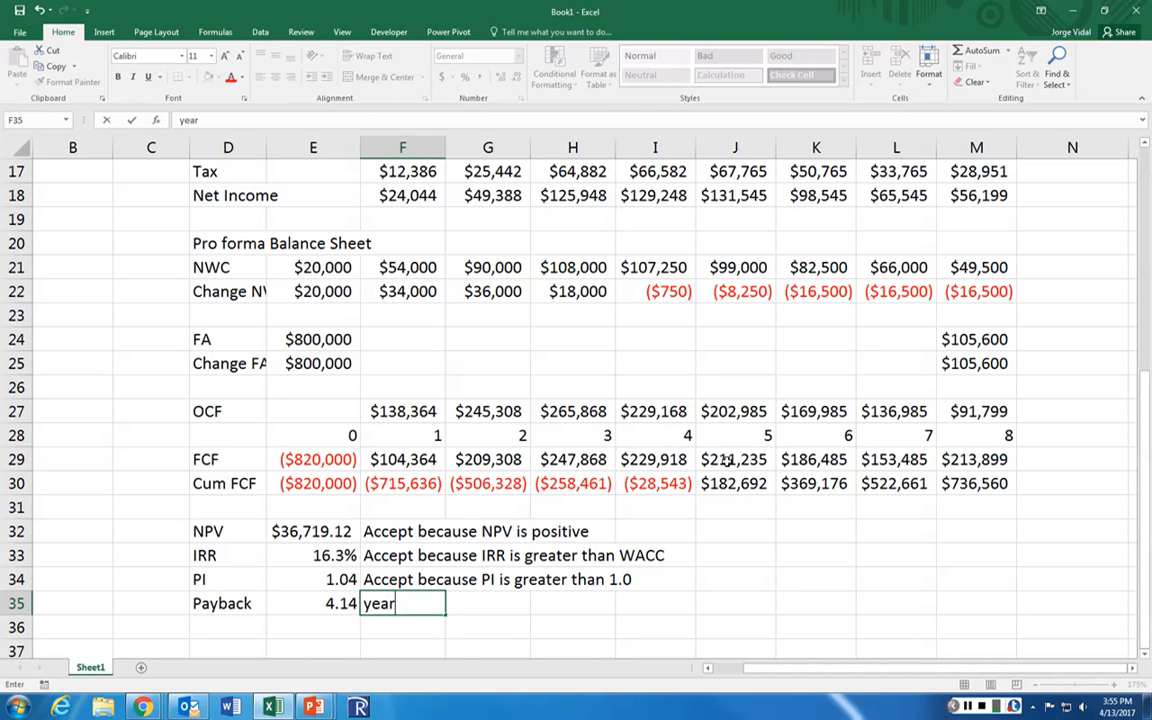
pyautogui.write('s')
pyautogui.press('Return')
pyautogui.press('Up')
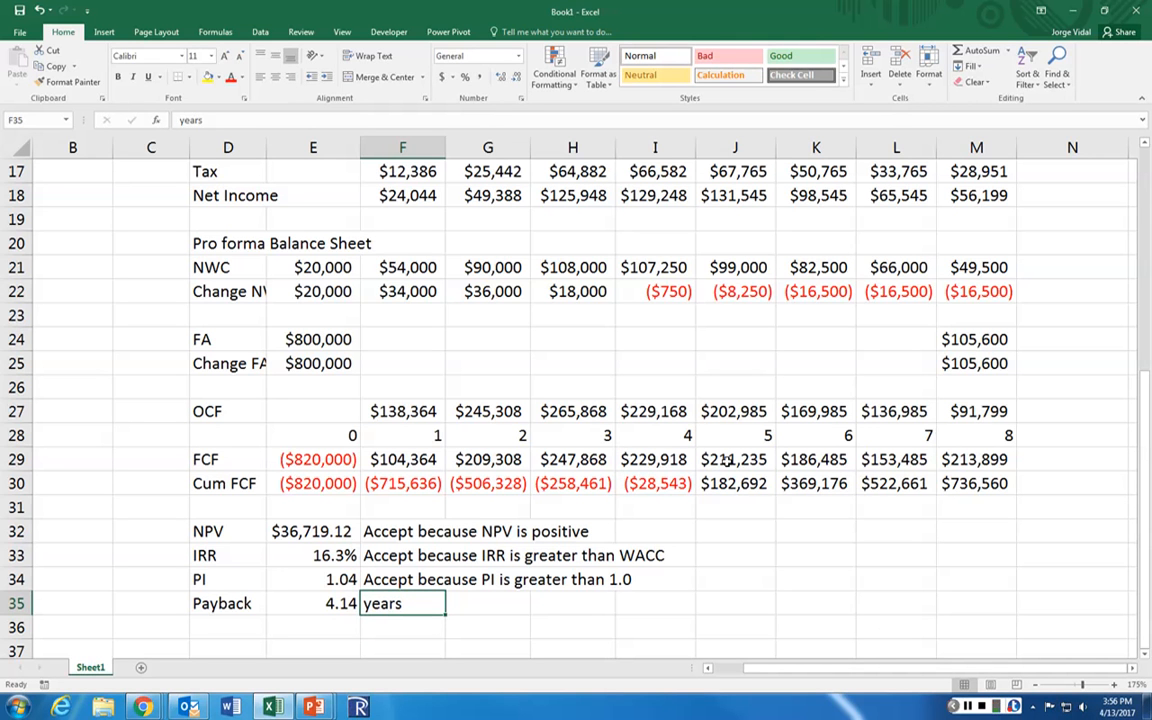
# Step: Enter the section heading NPV profile in D37, two rows below the payback line
pyautogui.press('Left')
pyautogui.press('Left')
pyautogui.press('Down')
pyautogui.press('Down')
pyautogui.press('Down')
pyautogui.press('Down')
pyautogui.press('Down')
pyautogui.press('Up')
pyautogui.press('Up')
pyautogui.press('Up')
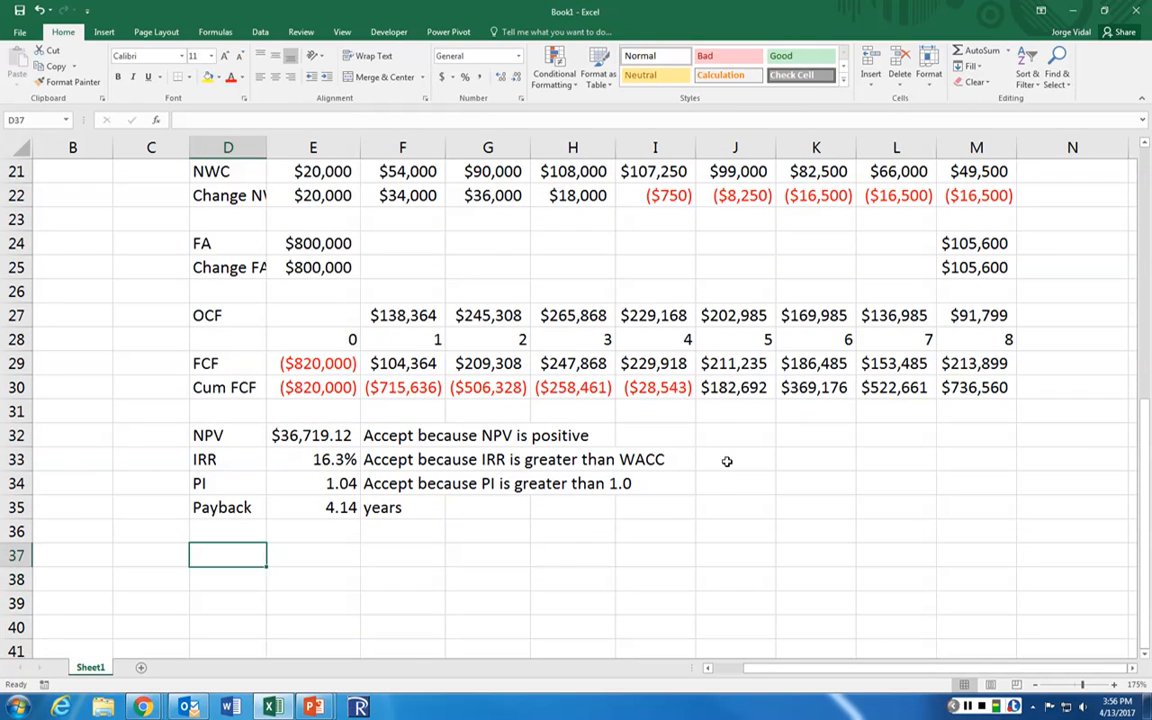
pyautogui.write('NPV p')
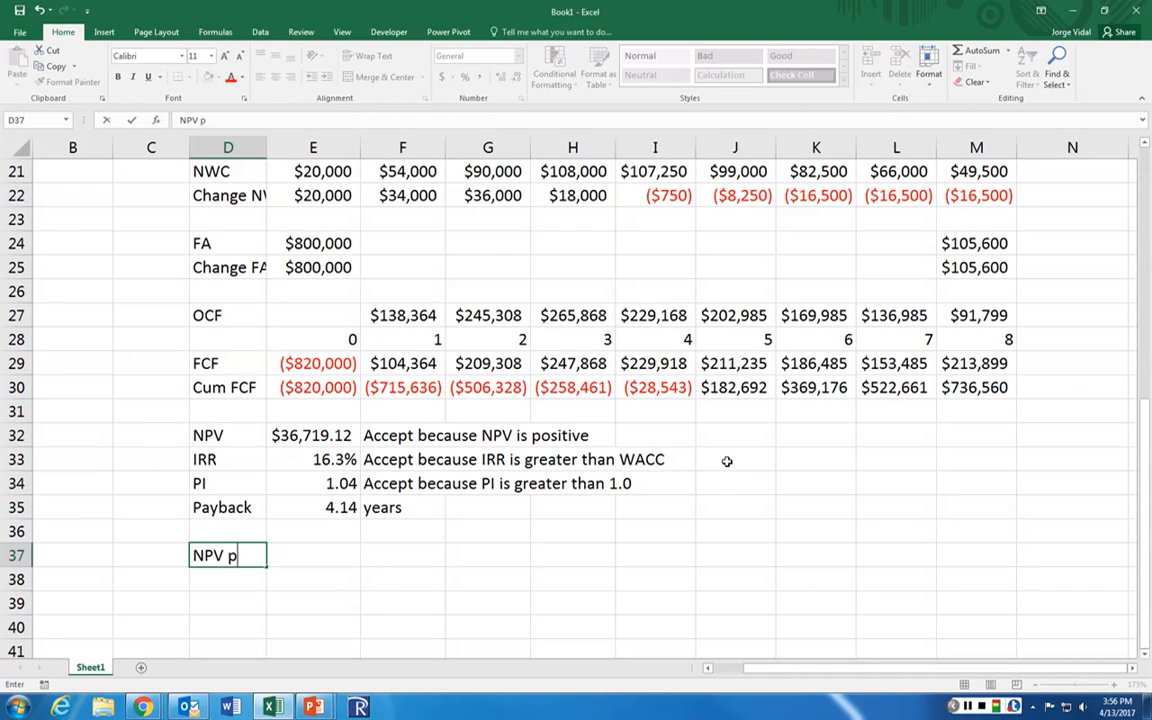
pyautogui.write('rofile')
pyautogui.press('Return')
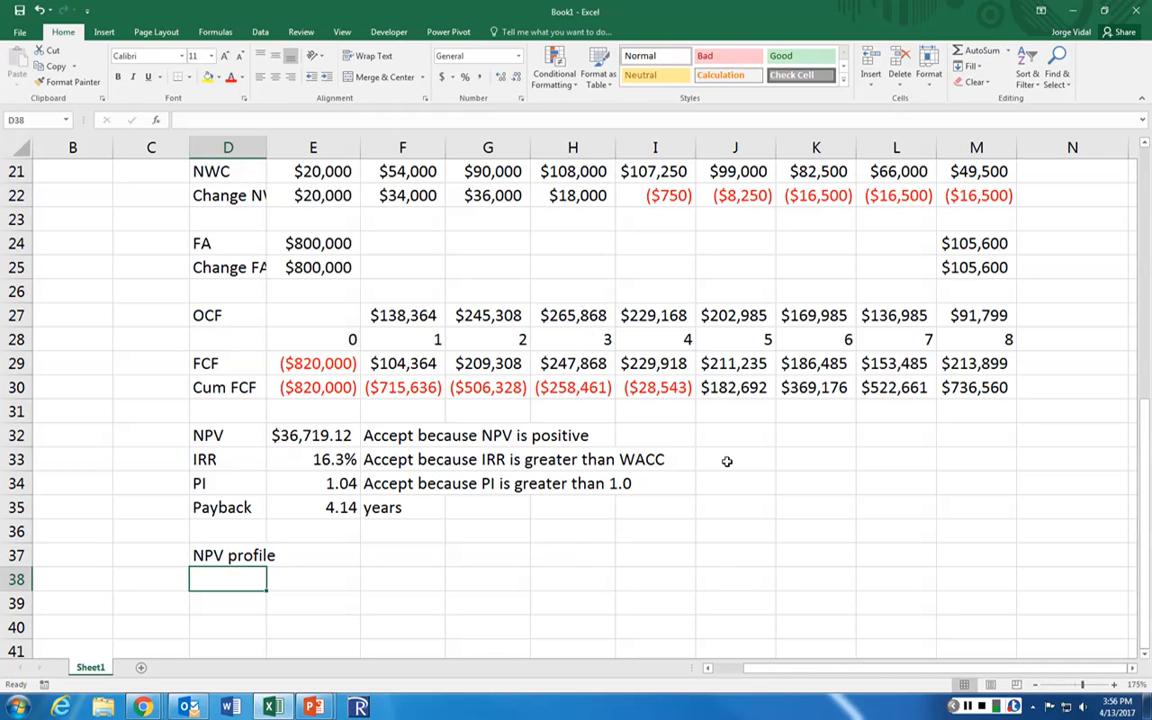
# Step: List the discount rates 0%, 5%, 10%, 15%, 20%, 25% and 30% in D38:D44 under the NPV profile heading
pyautogui.write('0%')
pyautogui.press('Return')
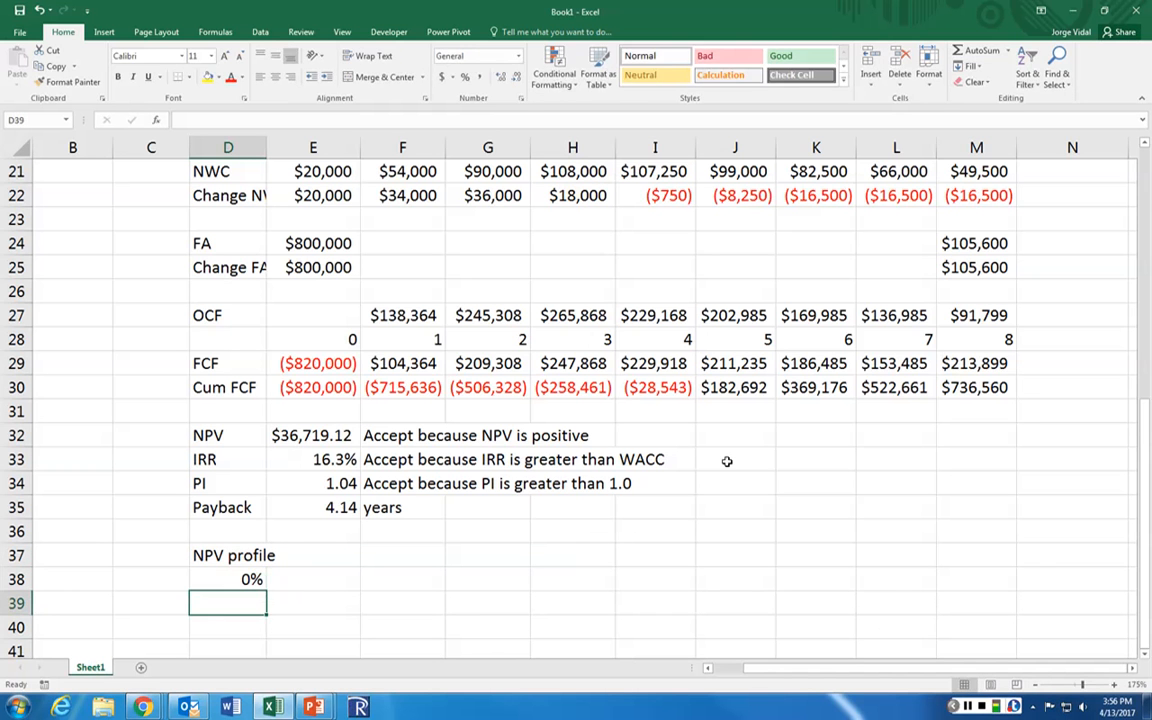
pyautogui.write('5%')
pyautogui.press('Return')
pyautogui.write('10%')
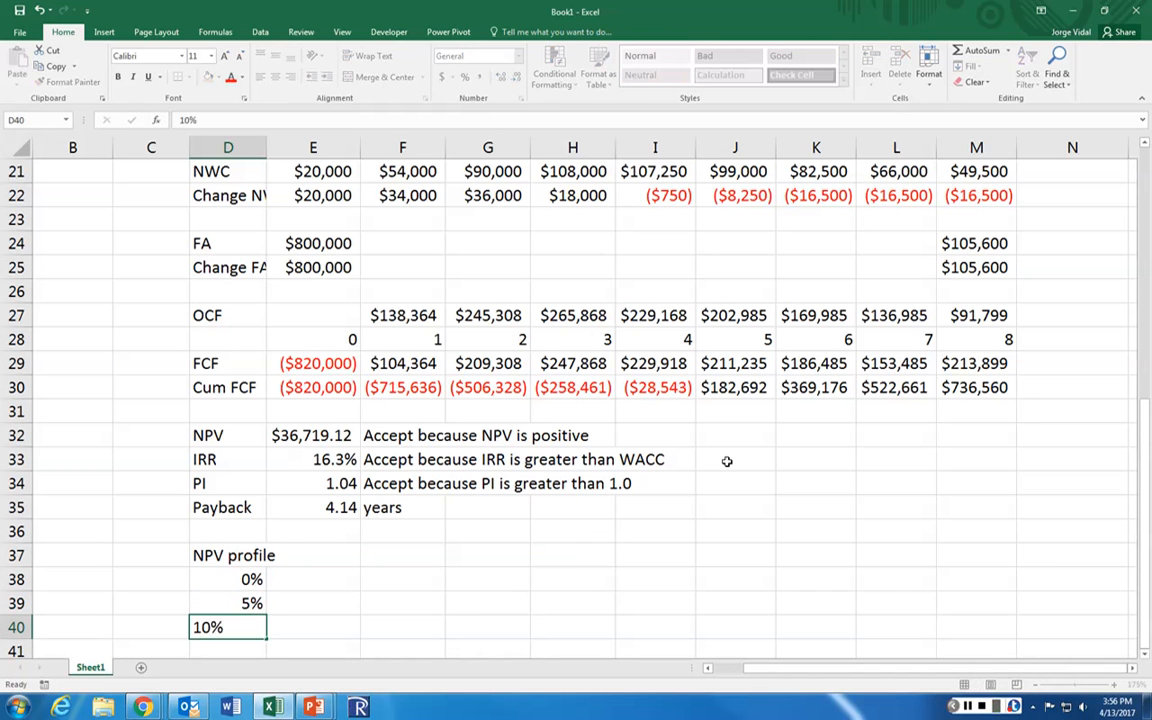
pyautogui.press('Return')
pyautogui.write('15%')
pyautogui.press('Return')
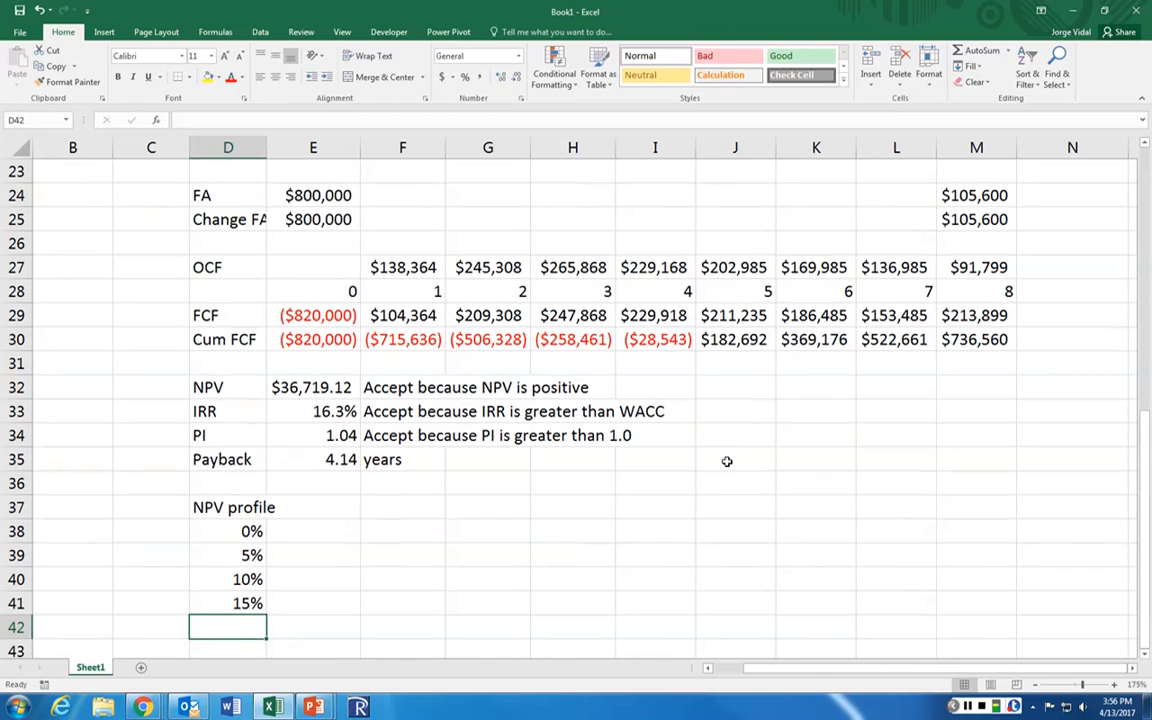
pyautogui.write('20%')
pyautogui.press('Return')
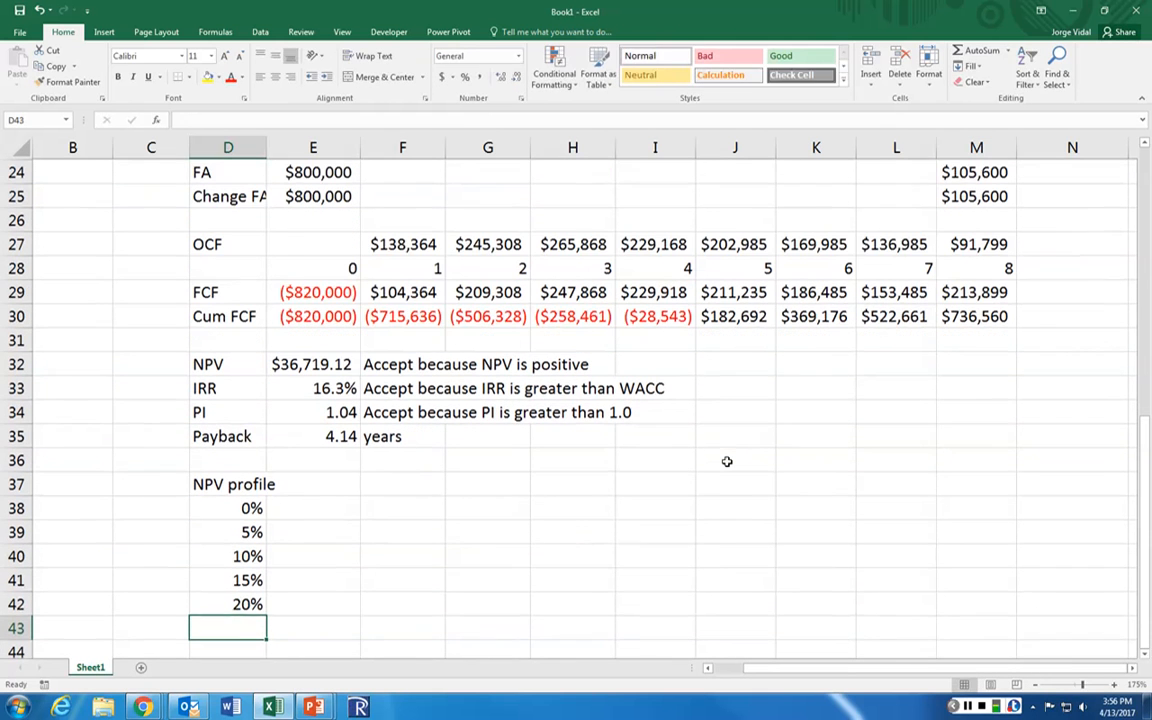
pyautogui.write('25%')
pyautogui.press('Return')
pyautogui.write('30%')
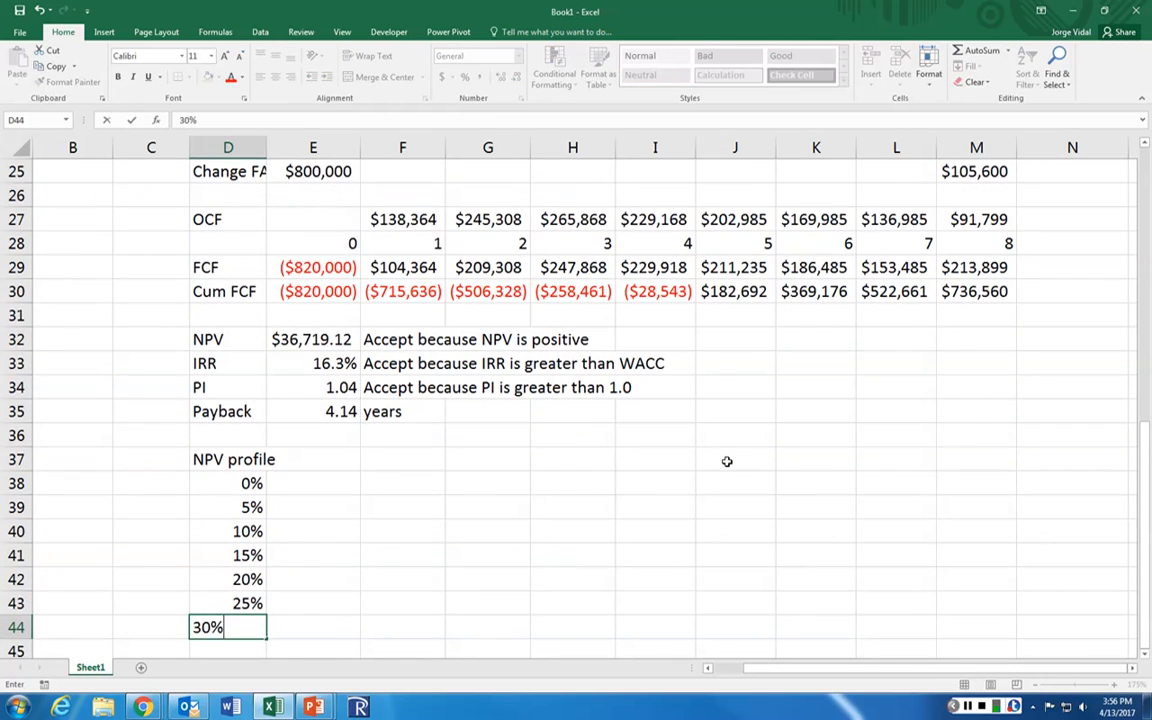
pyautogui.press('Return')
pyautogui.press('Up')
pyautogui.press('Up')
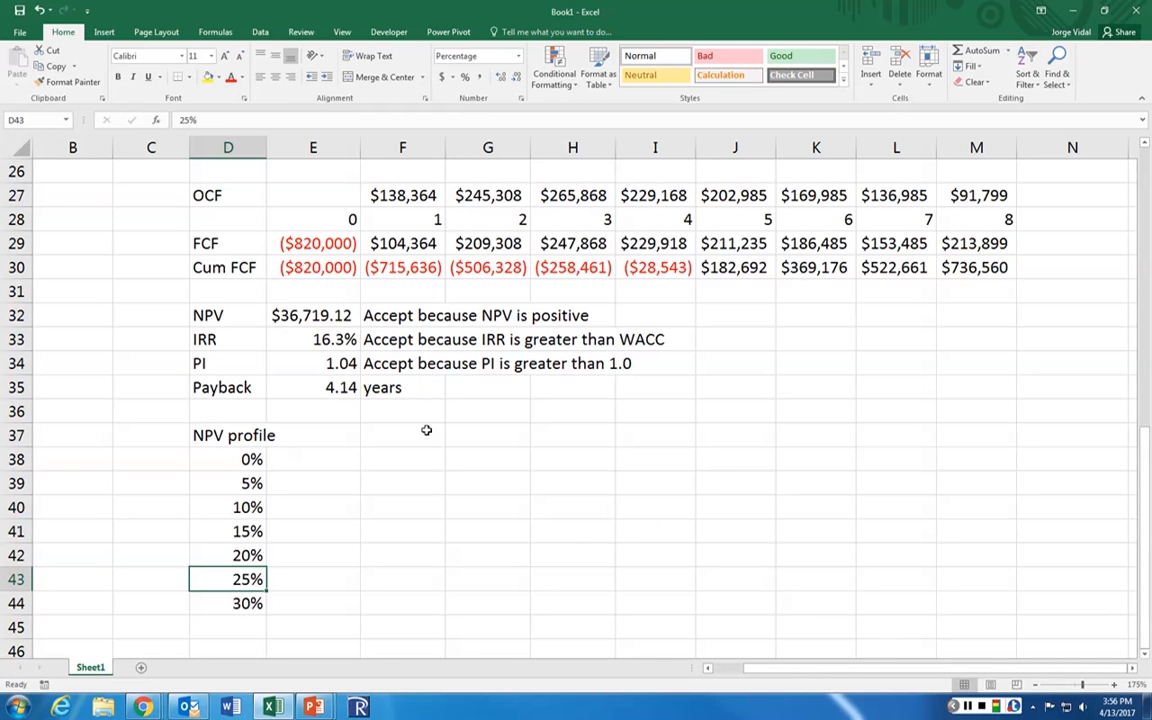
# Step: Insert a blank cell at D38 above the 0% rate, shifting the rates down
pyautogui.click(316, 340)
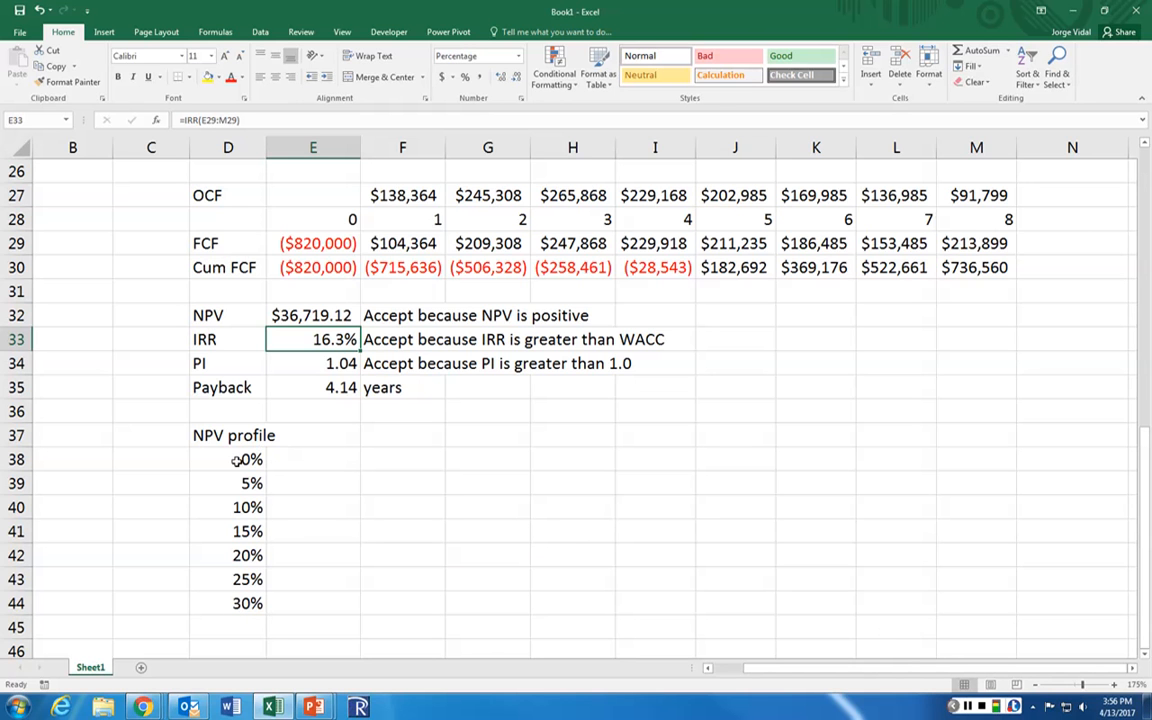
pyautogui.click(236, 461)
pyautogui.rightClick(232, 460)
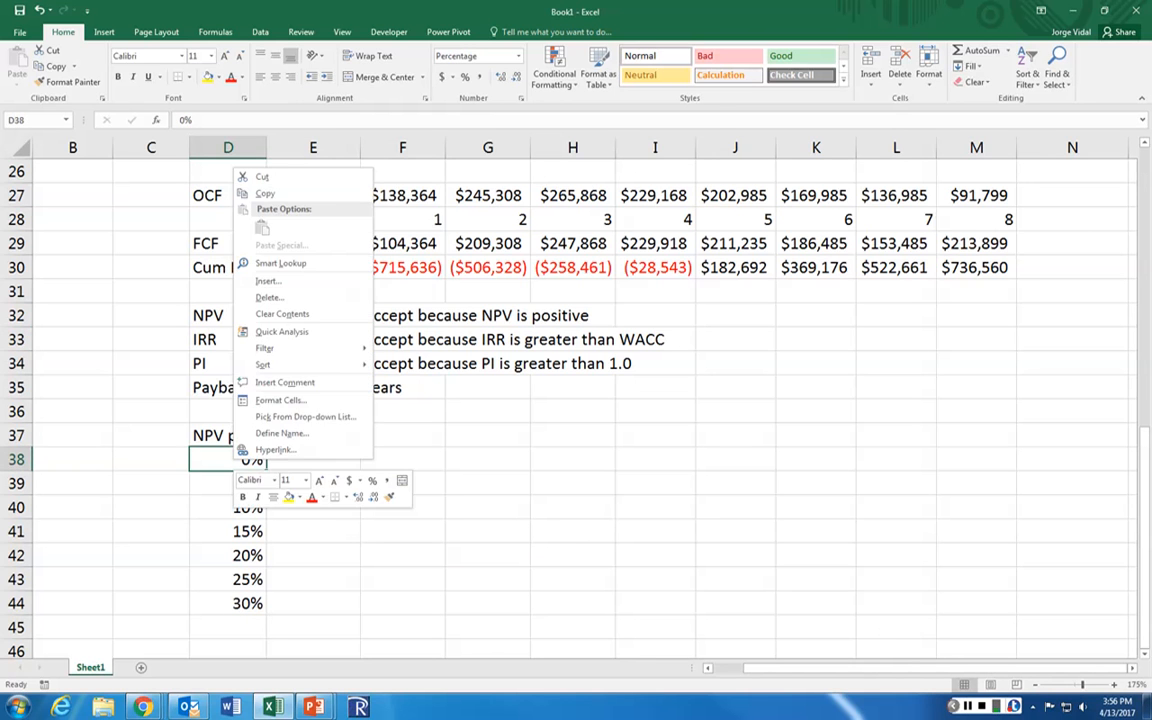
pyautogui.click(267, 281)
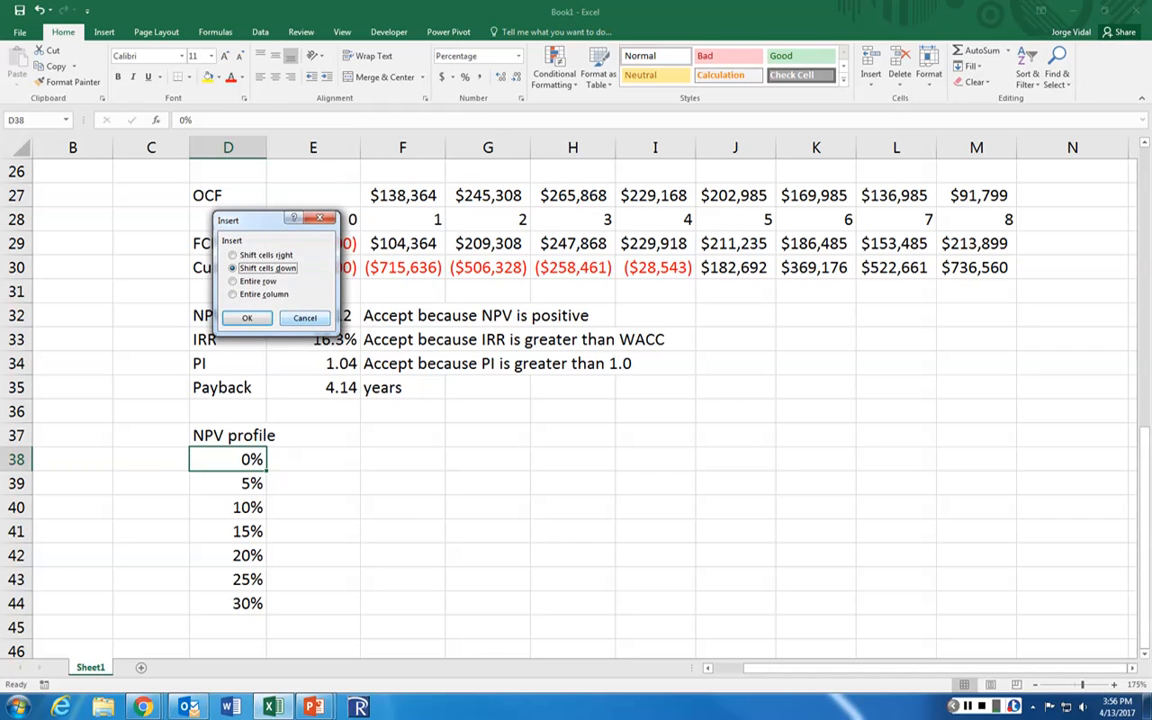
pyautogui.click(265, 320)
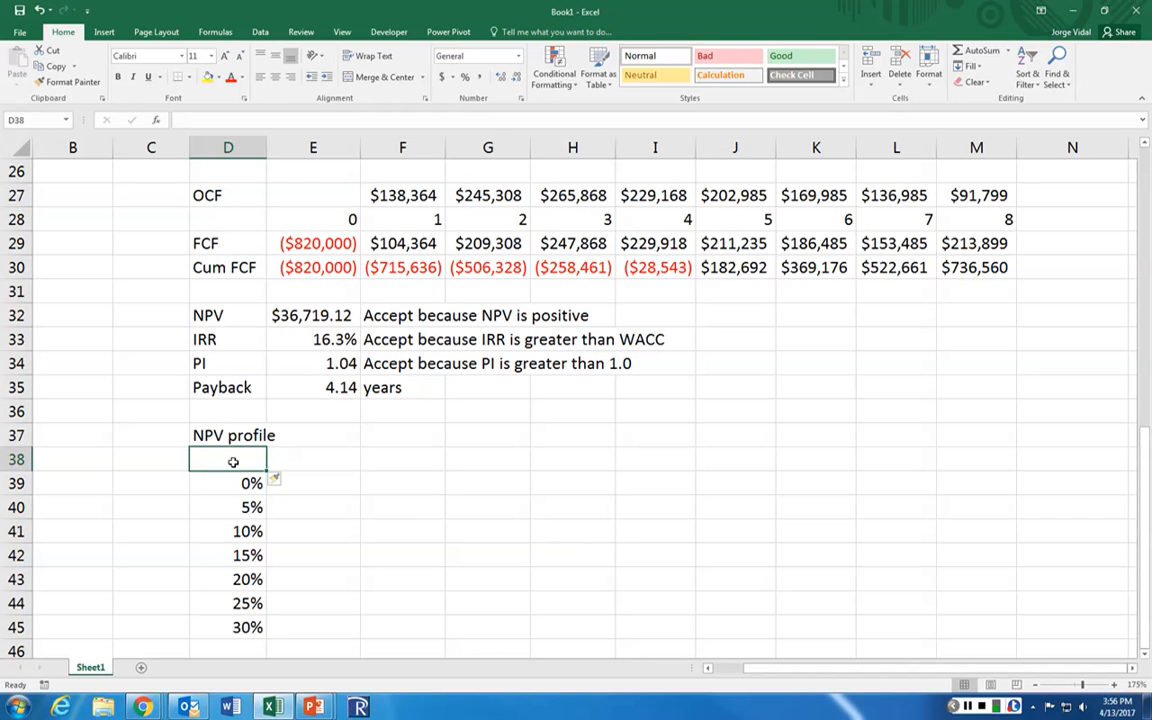
# Step: Enter the column headings r in D38 and NPV in E38
pyautogui.write('r')
pyautogui.press('Tab')
pyautogui.write('NP')
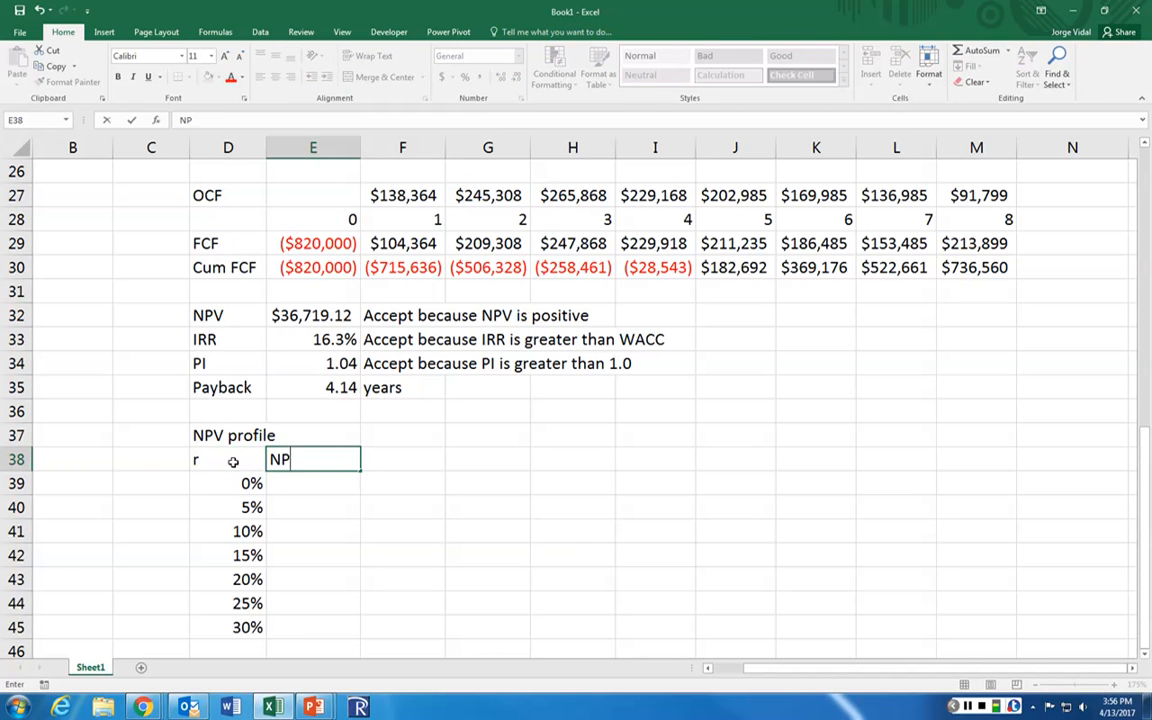
pyautogui.write('V')
pyautogui.press('Return')
# Step: Enter =NPV(D39,$F$29:$M$29)+$E$29 in E39 to compute the NPV at the 0% rate
pyautogui.write('=')
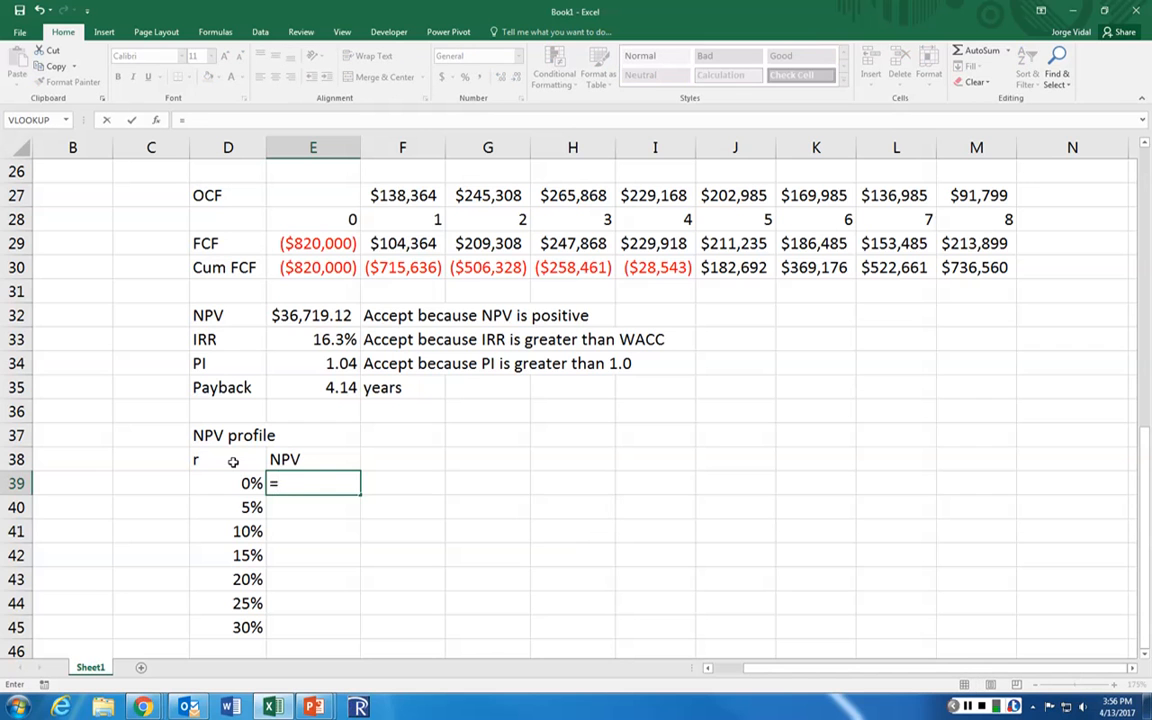
pyautogui.write('npv(')
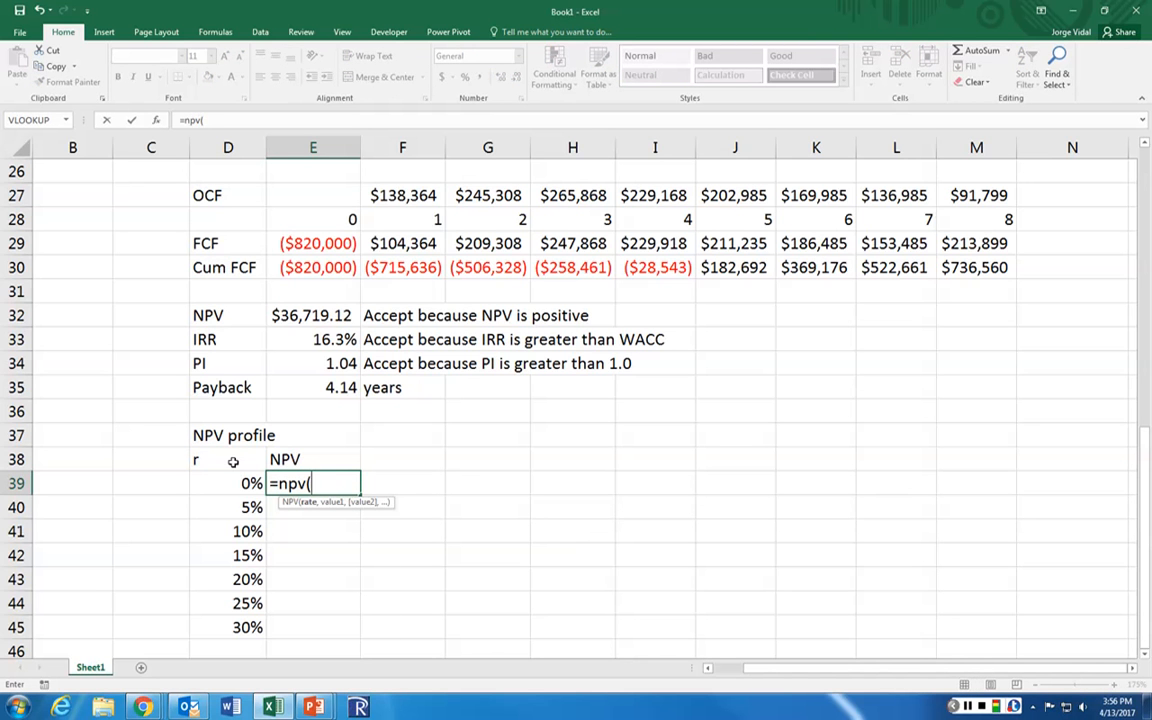
pyautogui.press('Left')
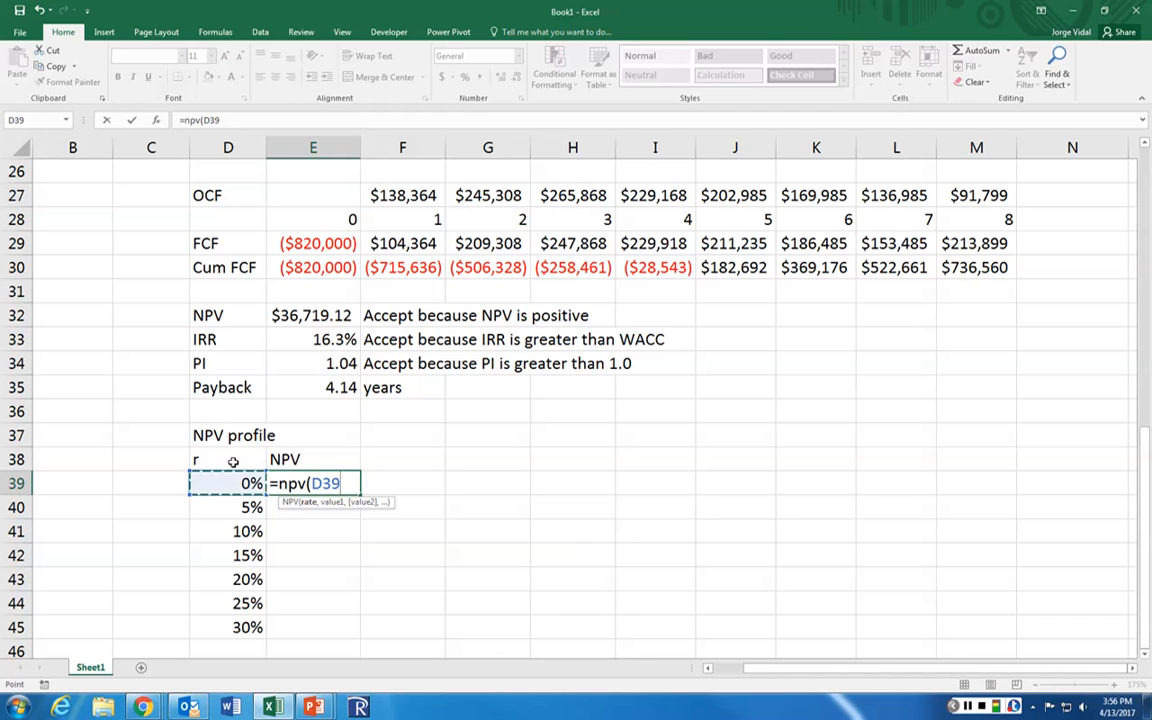
pyautogui.write(',')
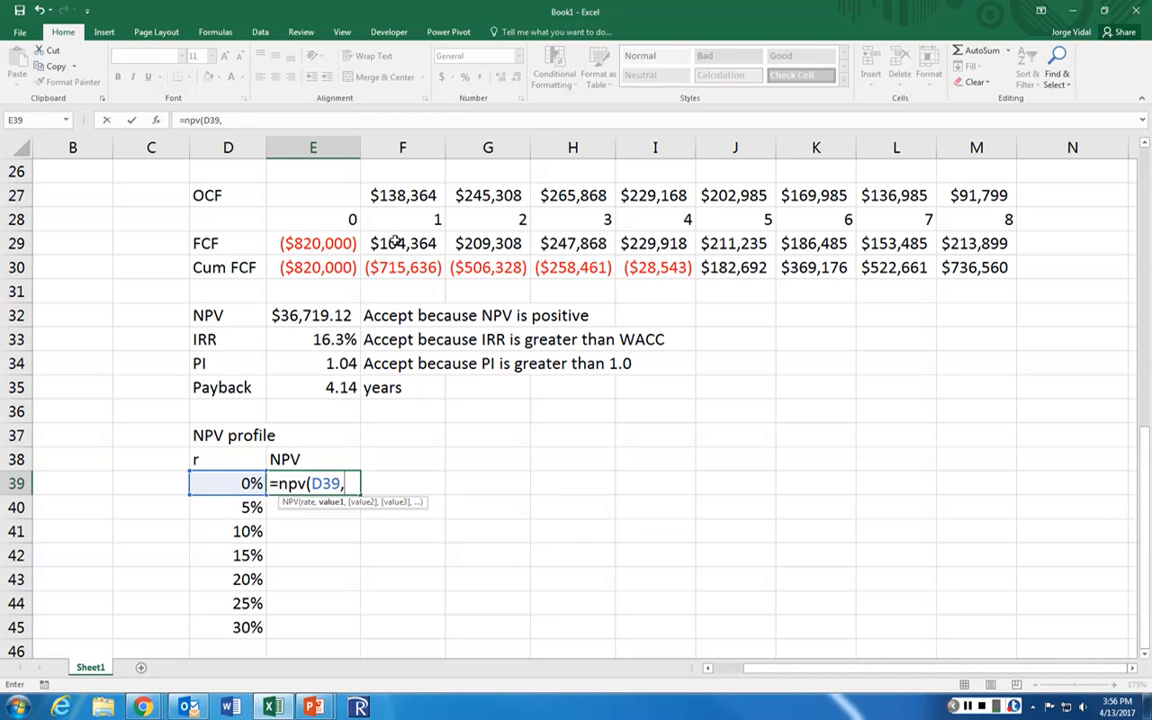
pyautogui.moveTo(397, 243); pyautogui.dragTo(952, 250)
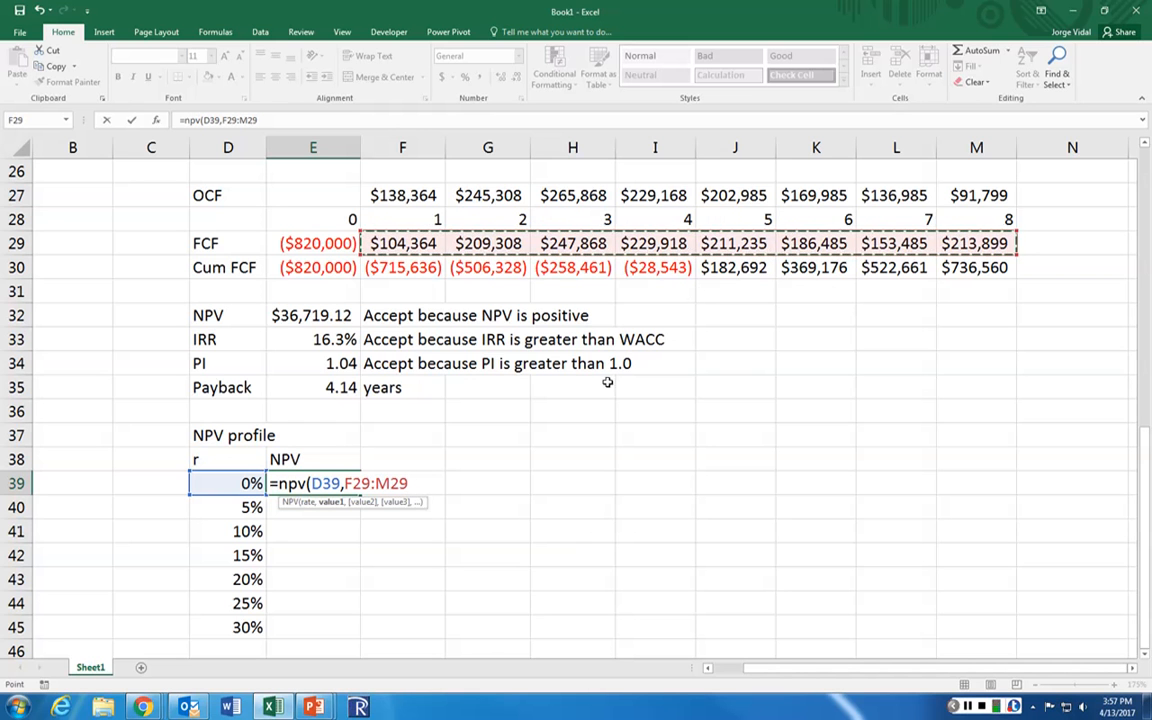
pyautogui.press('F4')
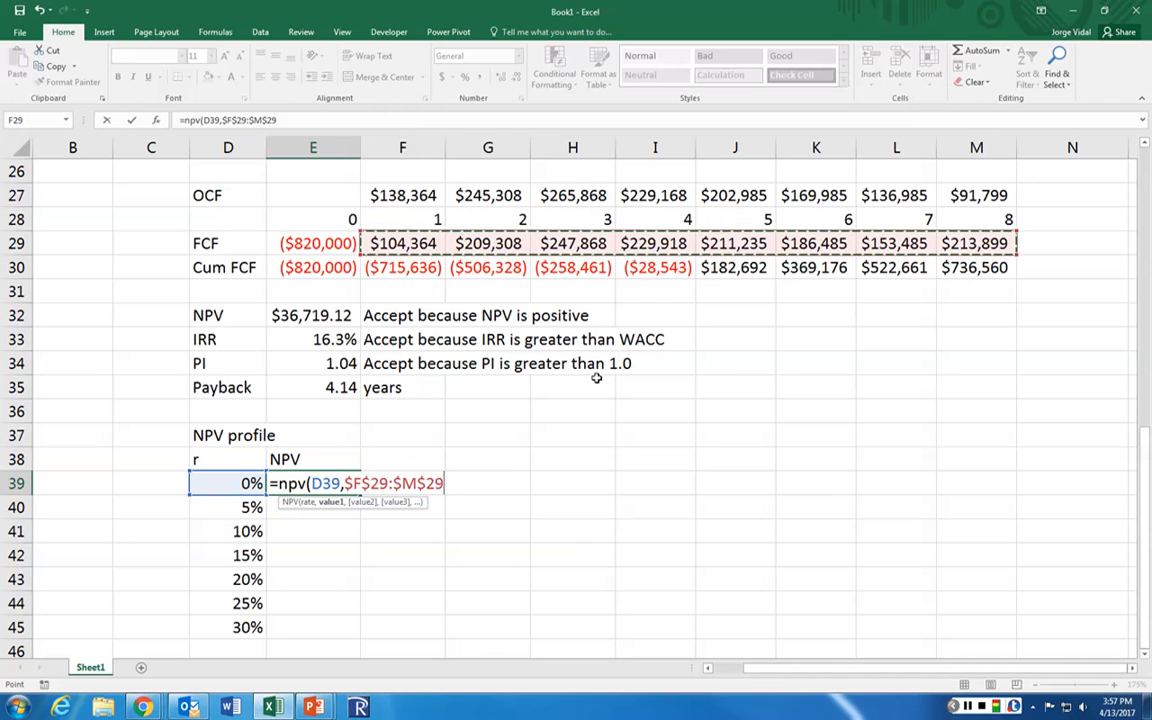
pyautogui.write(')+')
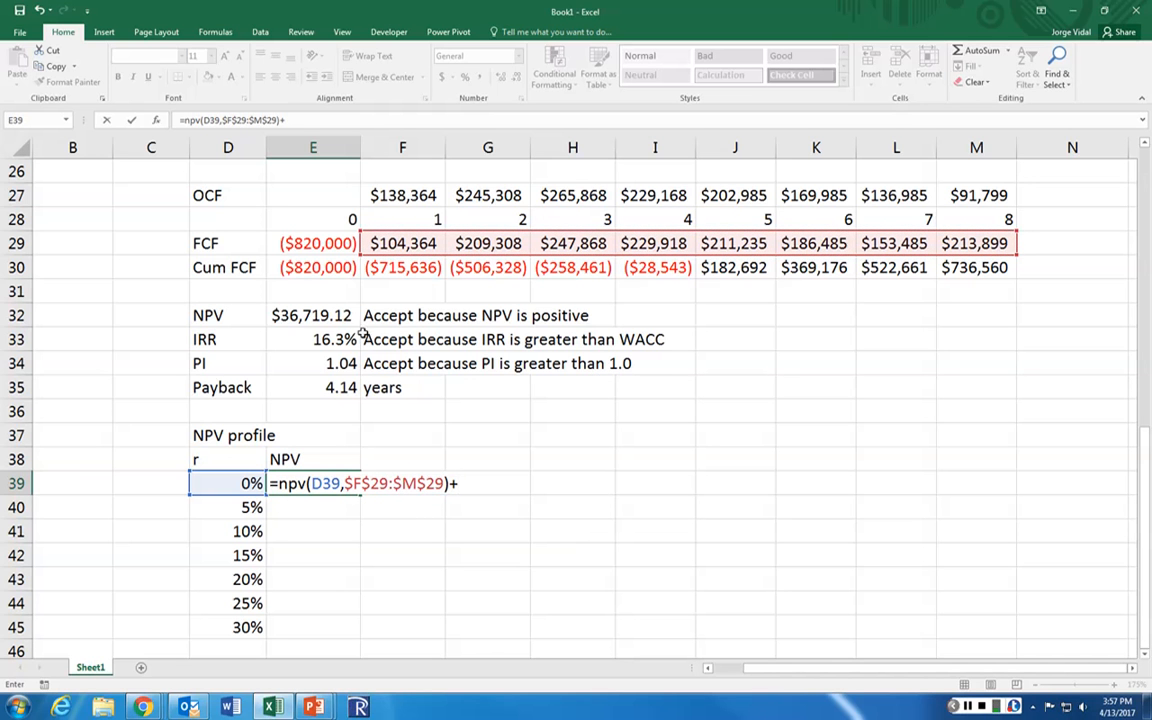
pyautogui.click(344, 243)
pyautogui.press('F4')
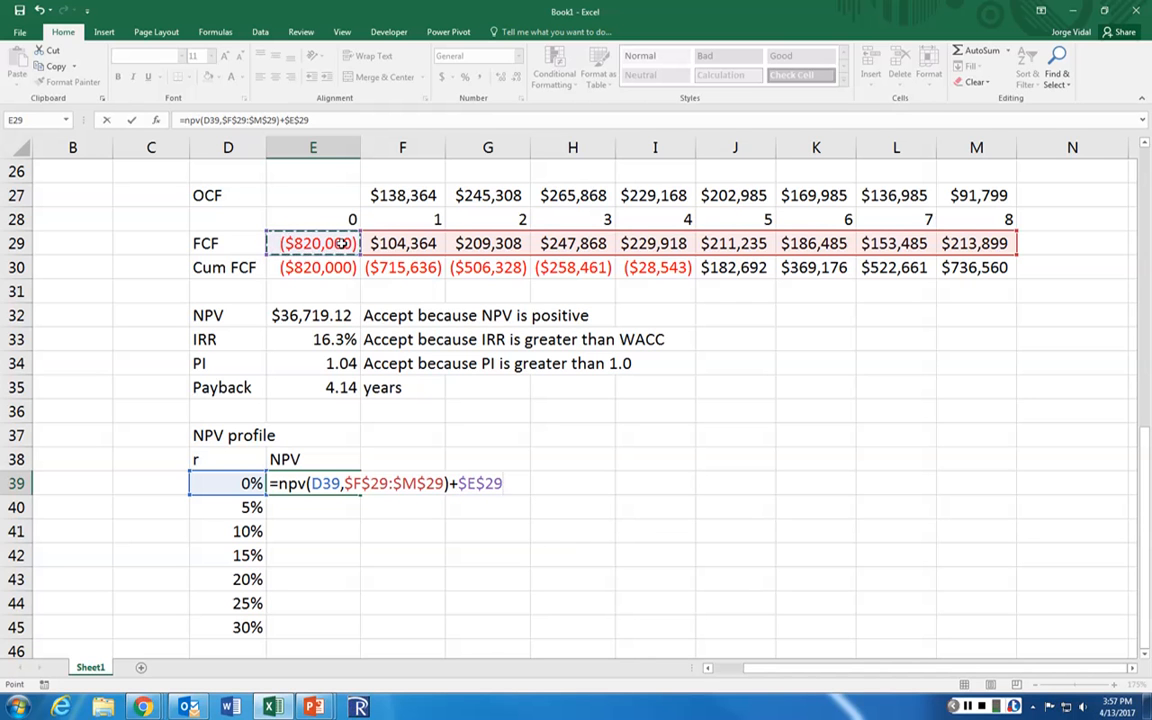
pyautogui.press('Return')
pyautogui.press('Up')
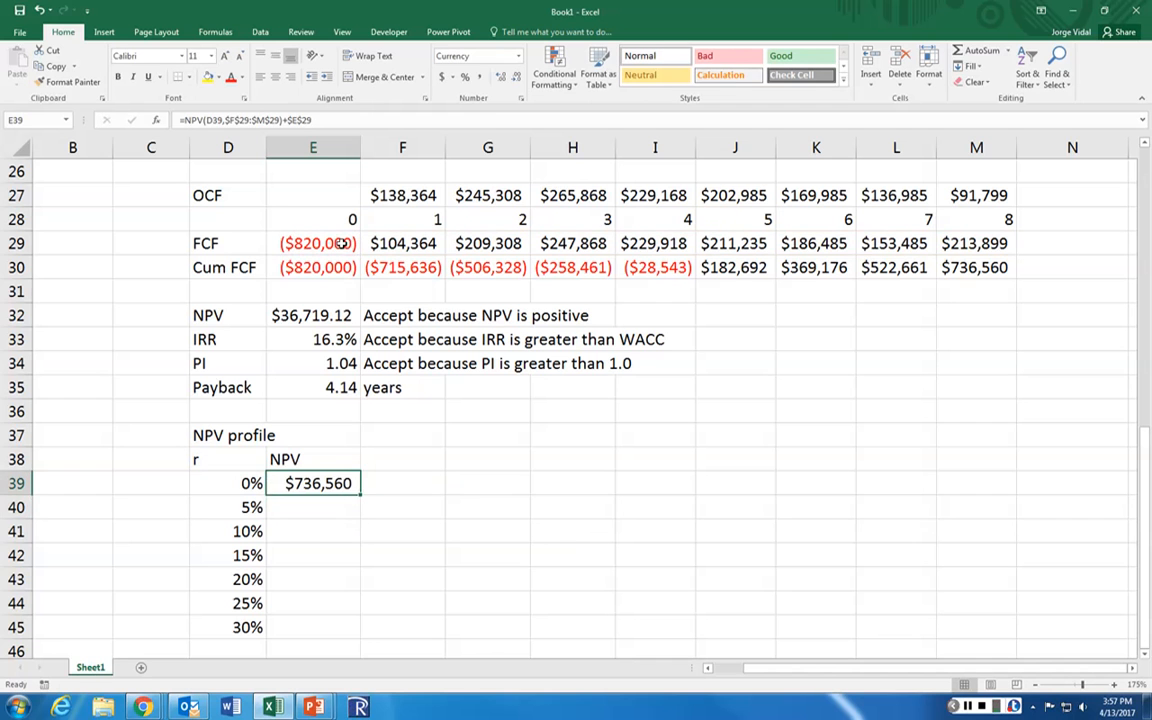
# Step: Copy the NPV formula from E39 down to E40:E45 for the remaining discount rates
pyautogui.hotkey('ctrl', 'c')
pyautogui.press('Down')
pyautogui.hotkey('shift', 'Down')
pyautogui.hotkey('shift', 'Down')
pyautogui.hotkey('shift', 'Down')
pyautogui.hotkey('shift', 'Down')
pyautogui.hotkey('shift', 'Down')
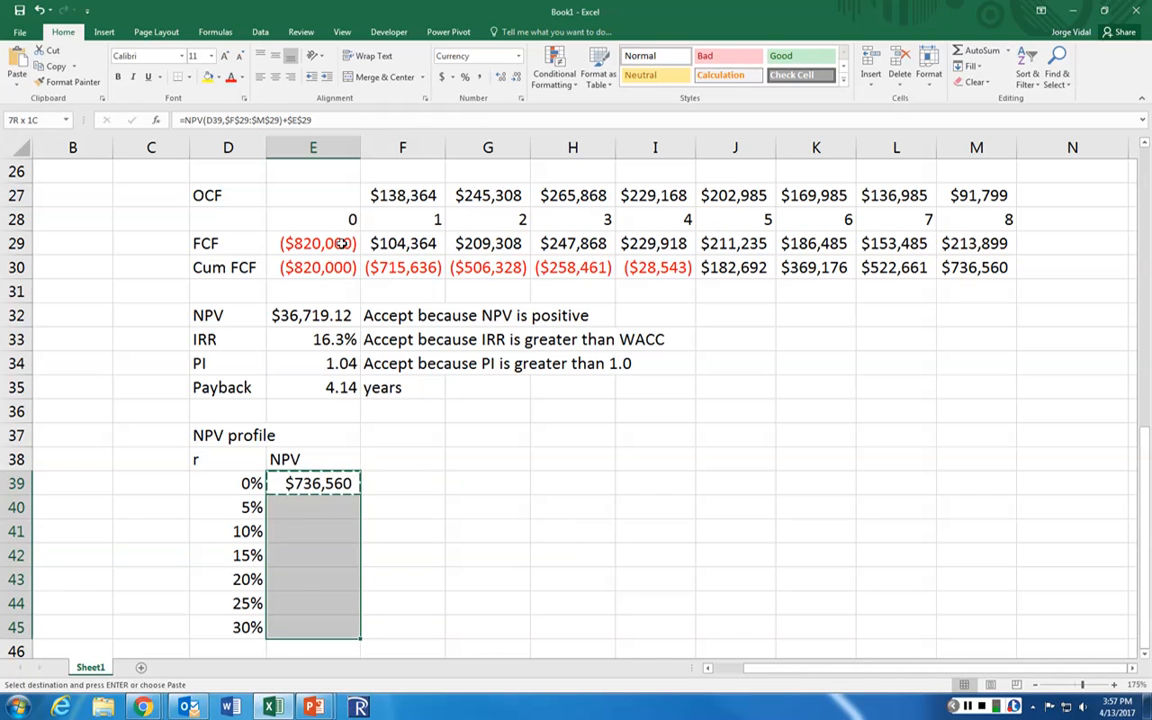
pyautogui.press('Return')
pyautogui.press('Down')
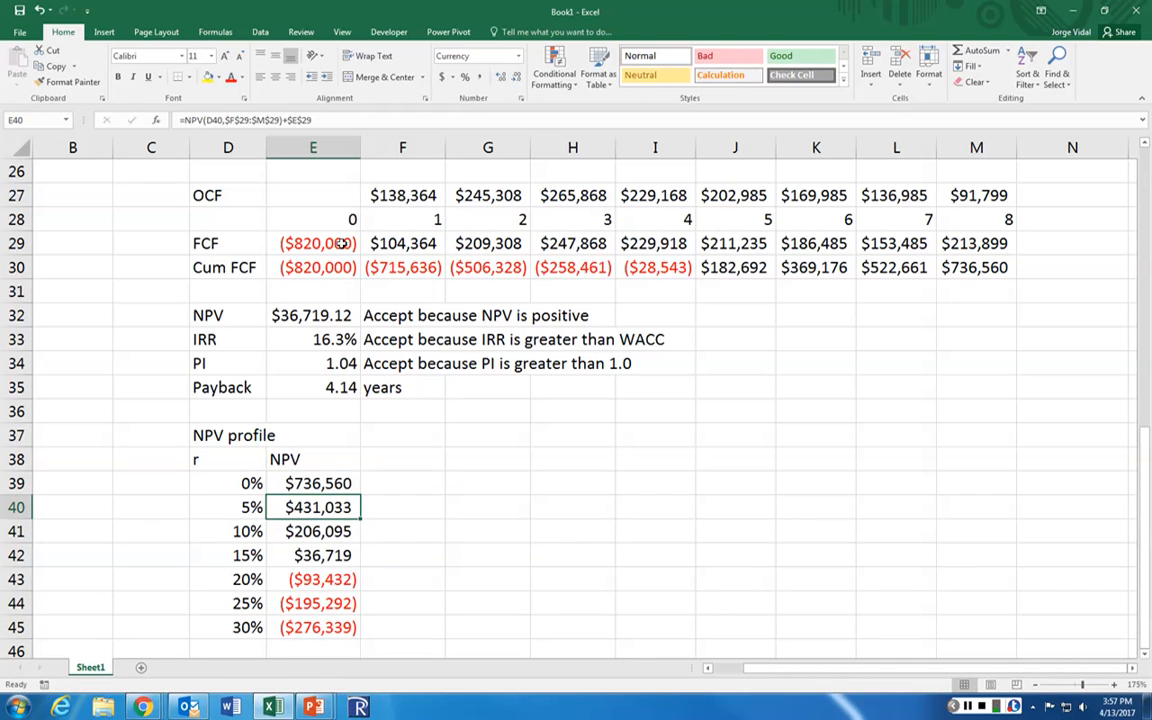
pyautogui.press('Down')
pyautogui.press('Down')
pyautogui.press('Left')
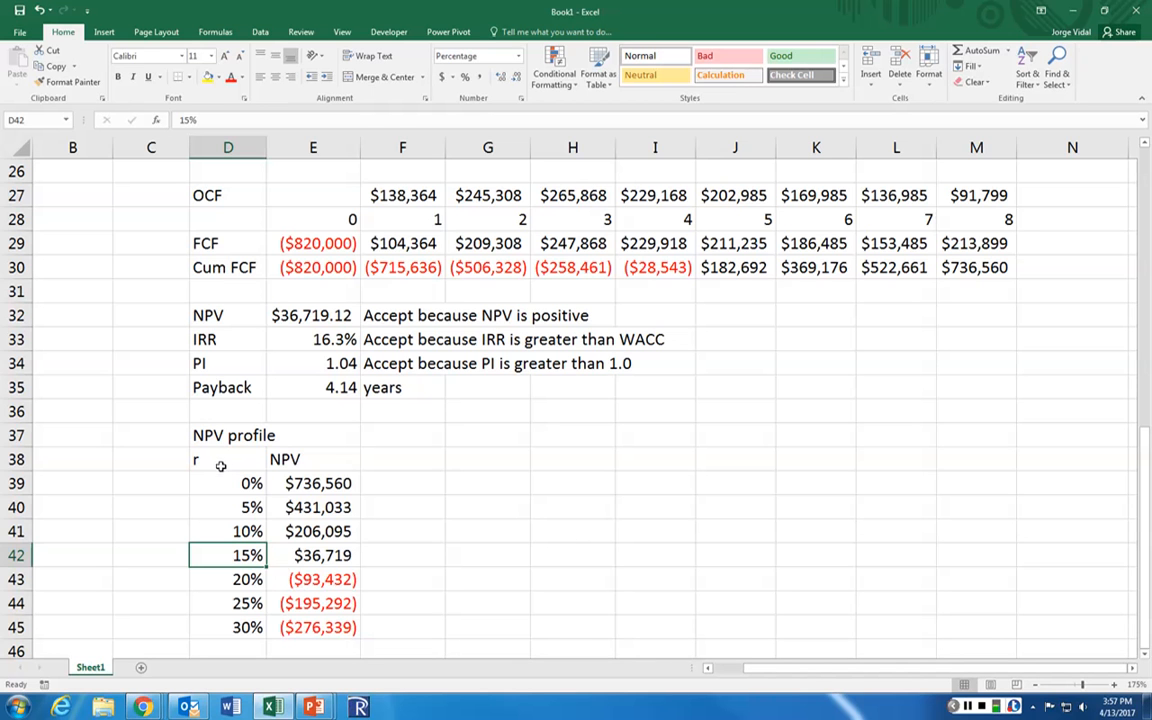
# Step: Insert a scatter chart with smooth lines and markers from the r and NPV table in D38:E45
pyautogui.moveTo(200, 458); pyautogui.dragTo(296, 627)
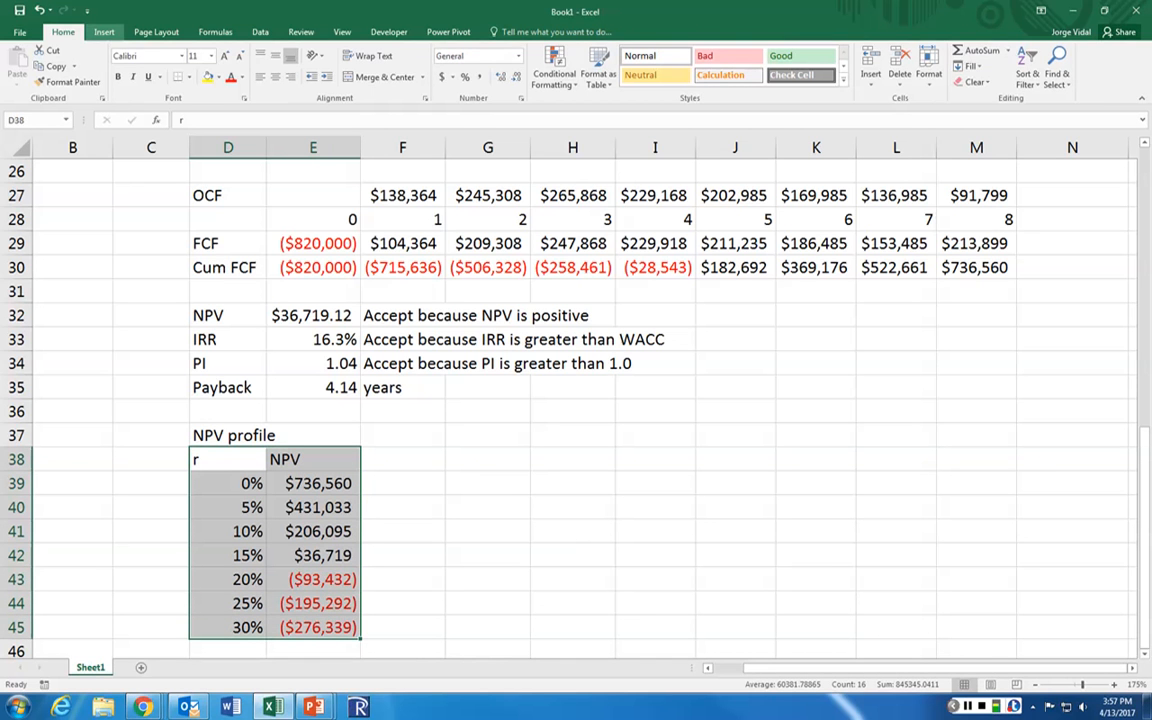
pyautogui.click(104, 31)
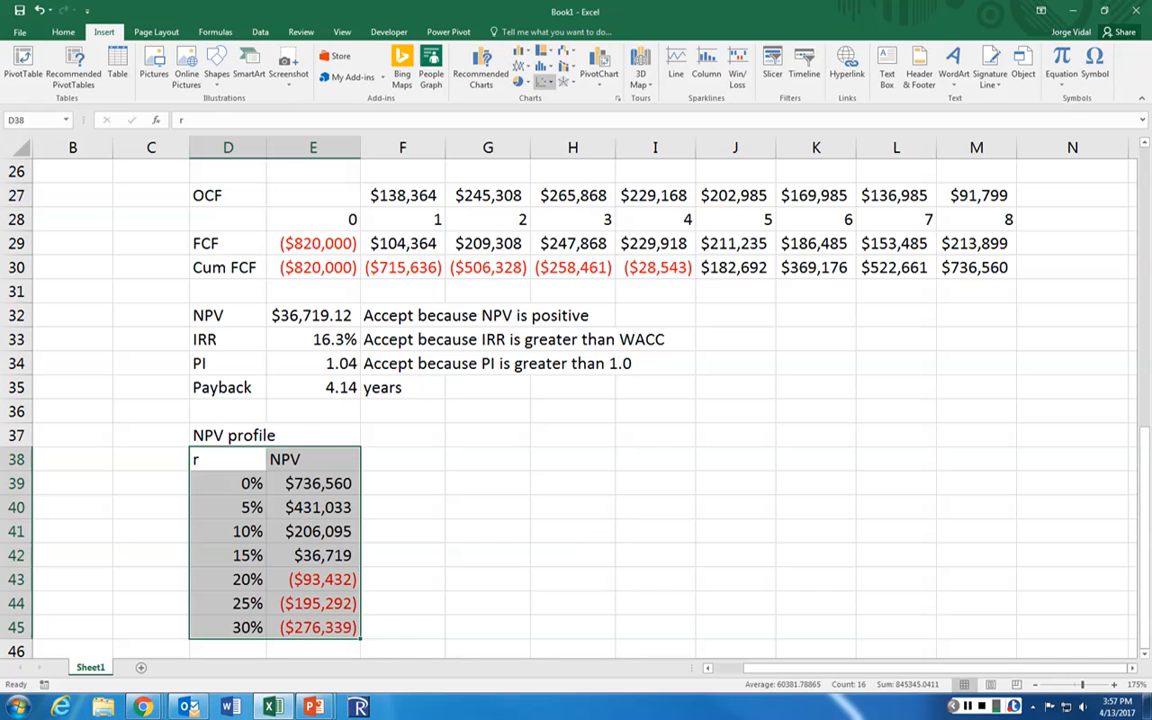
pyautogui.click(541, 81)
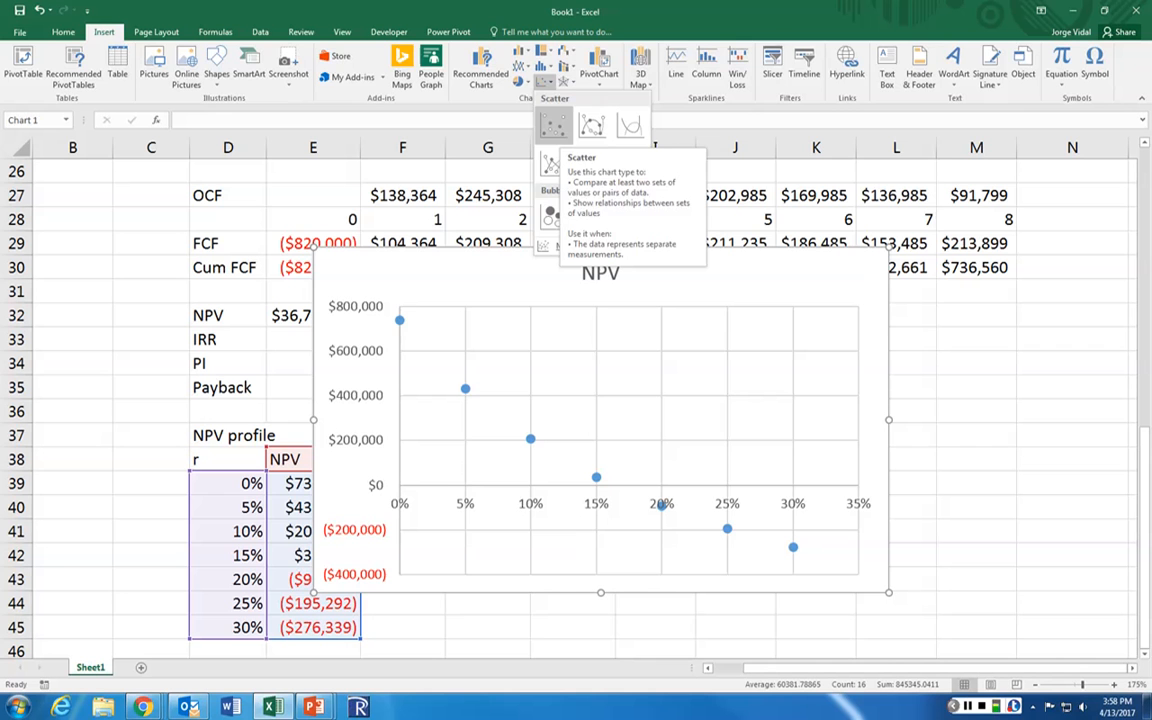
pyautogui.click(591, 125)
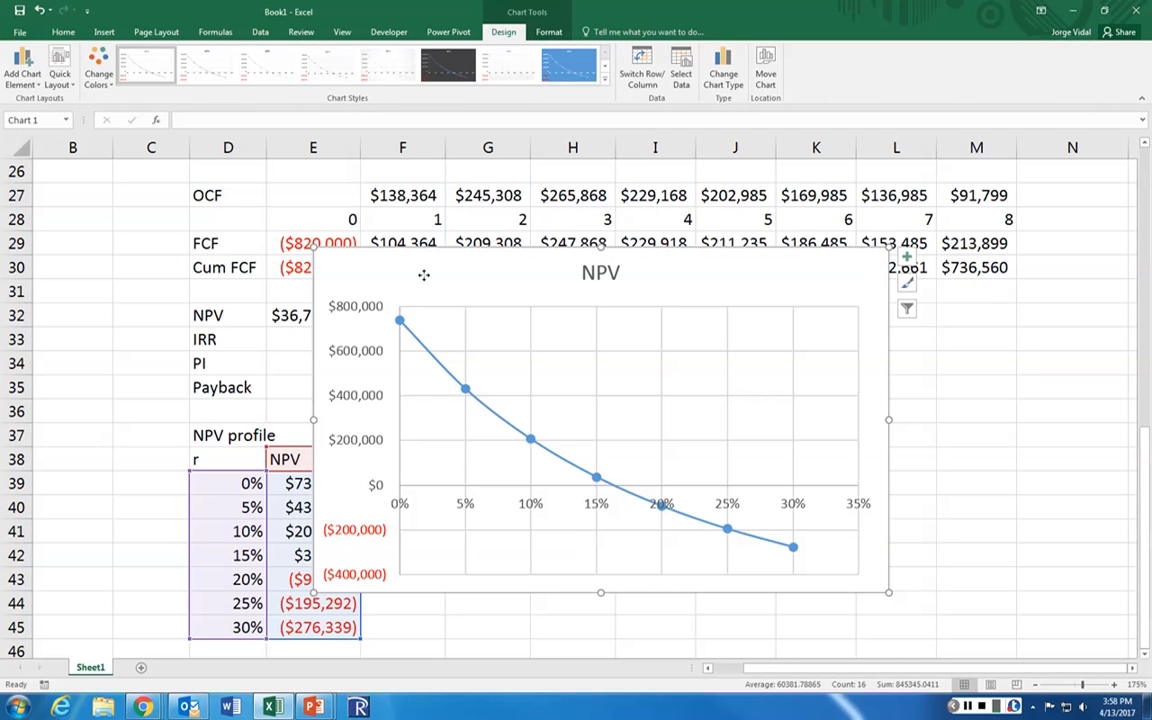
# Step: Move the chart beside the NPV profile table, just below the Cum FCF row, so the table is uncovered
pyautogui.moveTo(458, 309)
pyautogui.mouseDown()
pyautogui.moveTo(501, 329)
pyautogui.moveTo(476, 318)
pyautogui.mouseUp()
pyautogui.scroll(-2, 530, 329)
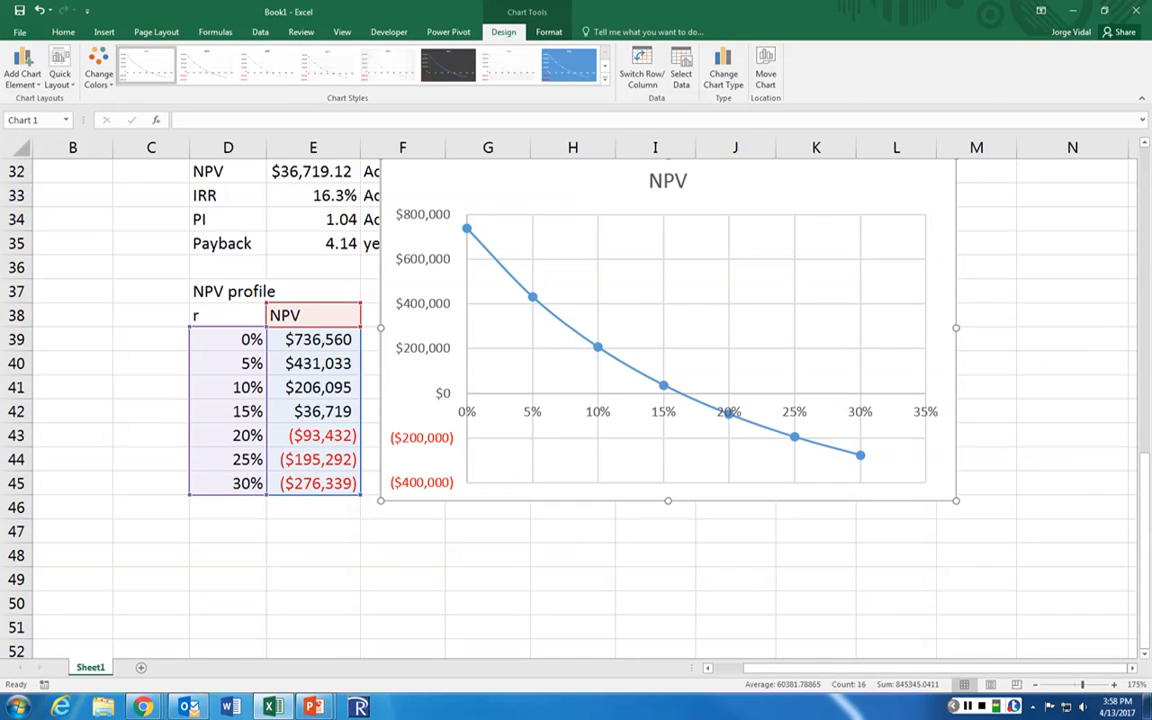
pyautogui.scroll(2, 689, 216)
# Step: Change the chart title to NPV Profile
pyautogui.click(680, 326)
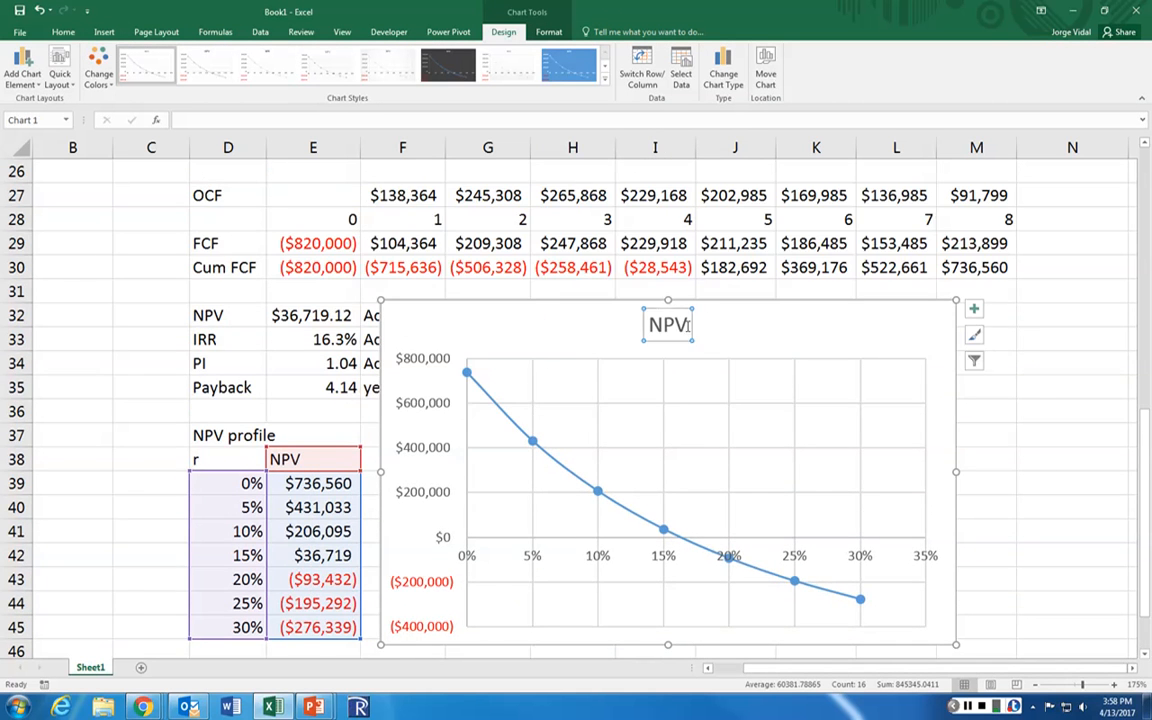
pyautogui.click(688, 326)
pyautogui.write('Pro')
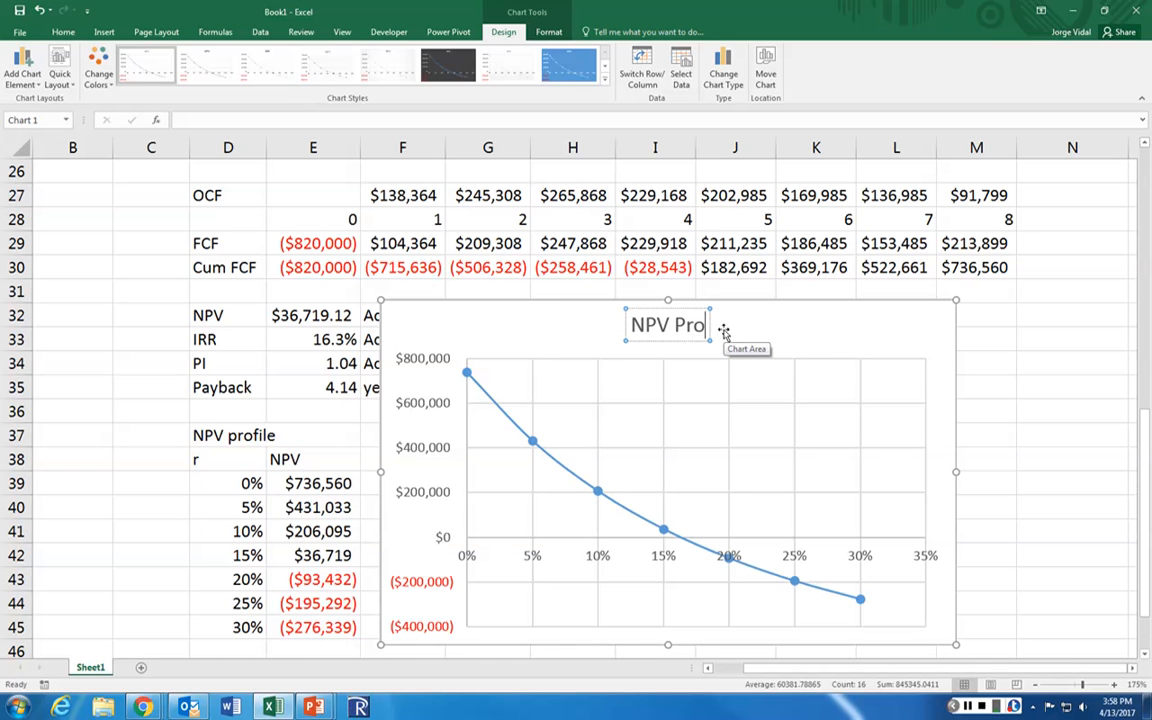
pyautogui.write('file')
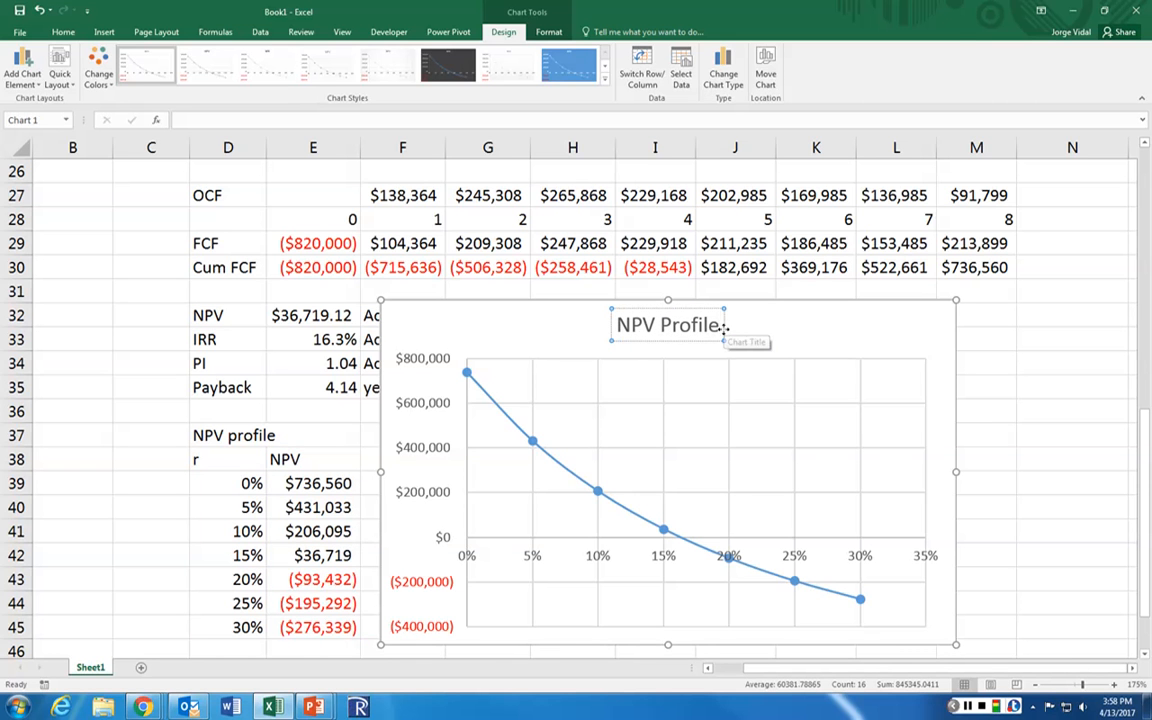
pyautogui.click(981, 413)
pyautogui.scroll(-1, 940, 410)
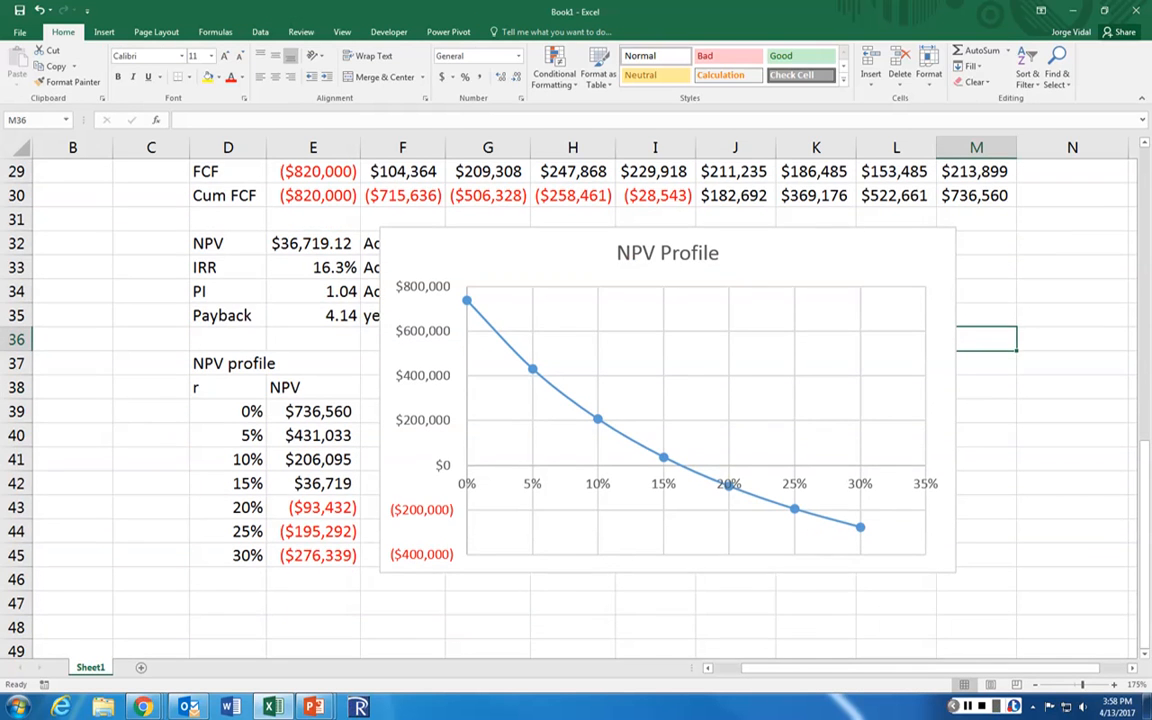
# Step: Add a primary horizontal axis title to the chart reading Discount Rate/Cost of Capital
pyautogui.click(753, 285)
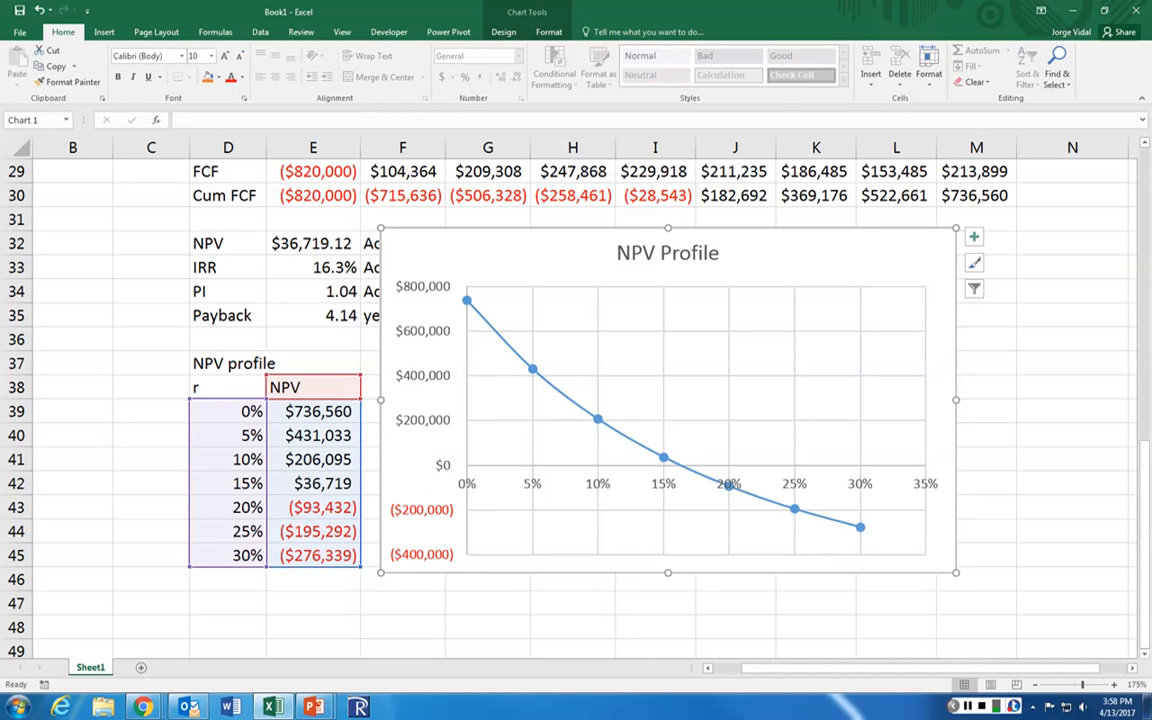
pyautogui.click(503, 31)
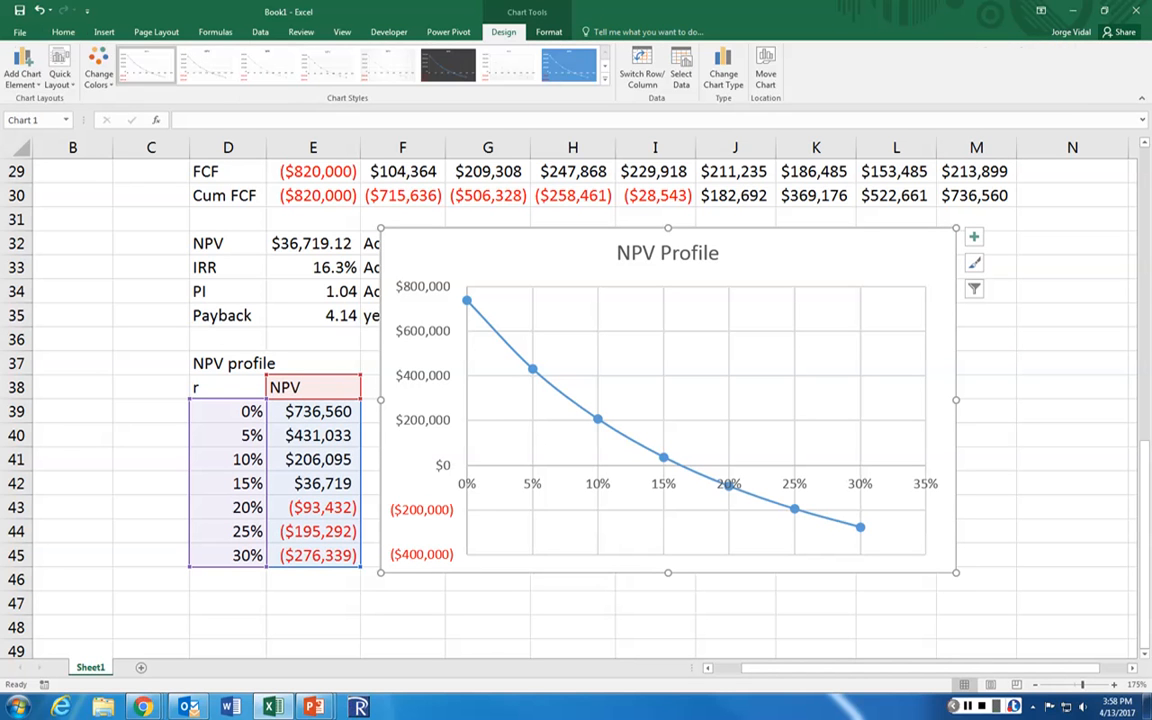
pyautogui.click(22, 70)
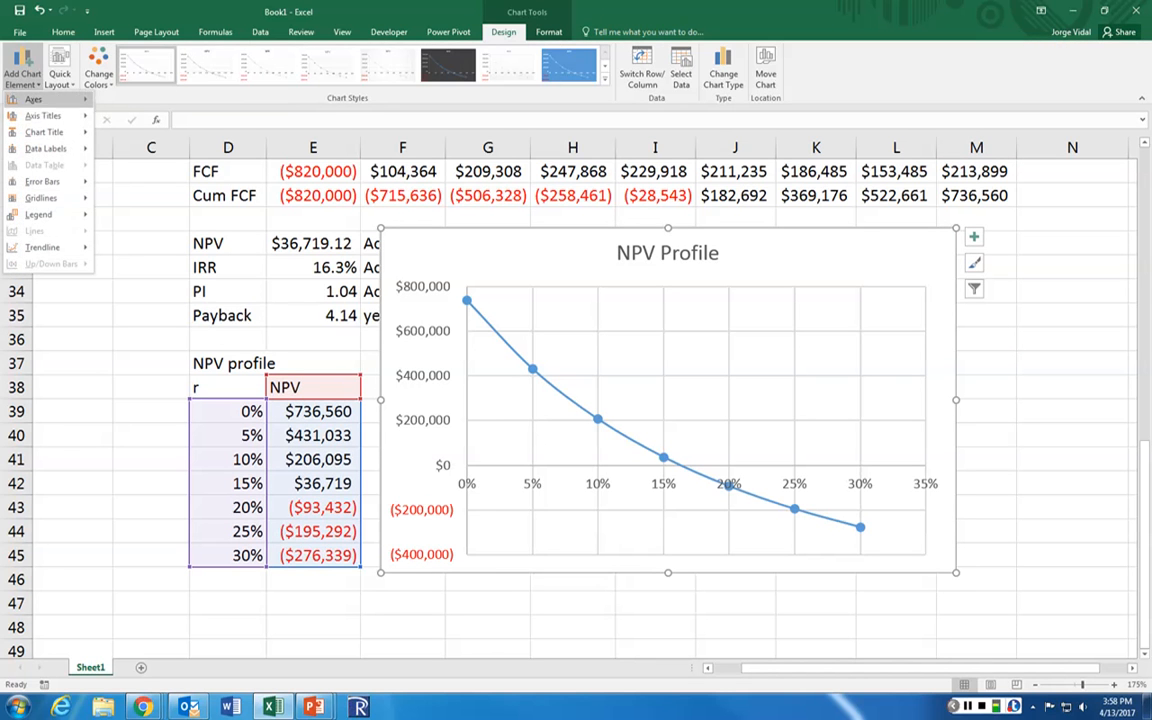
pyautogui.moveTo(43, 116)
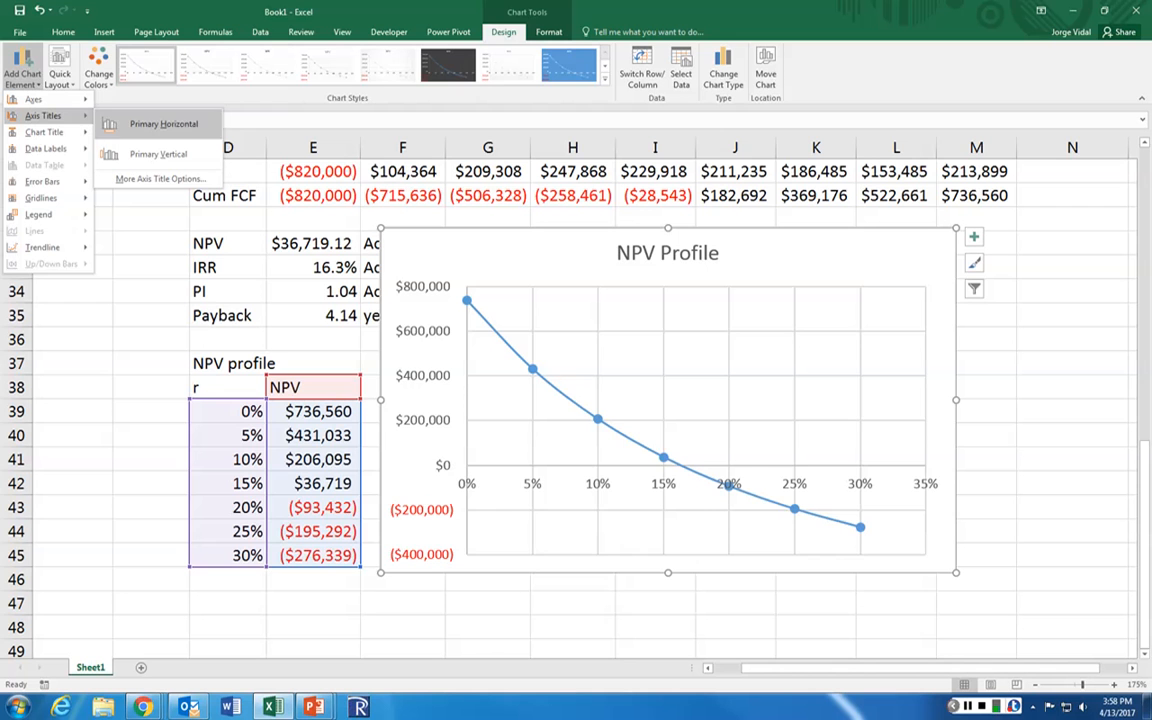
pyautogui.click(160, 124)
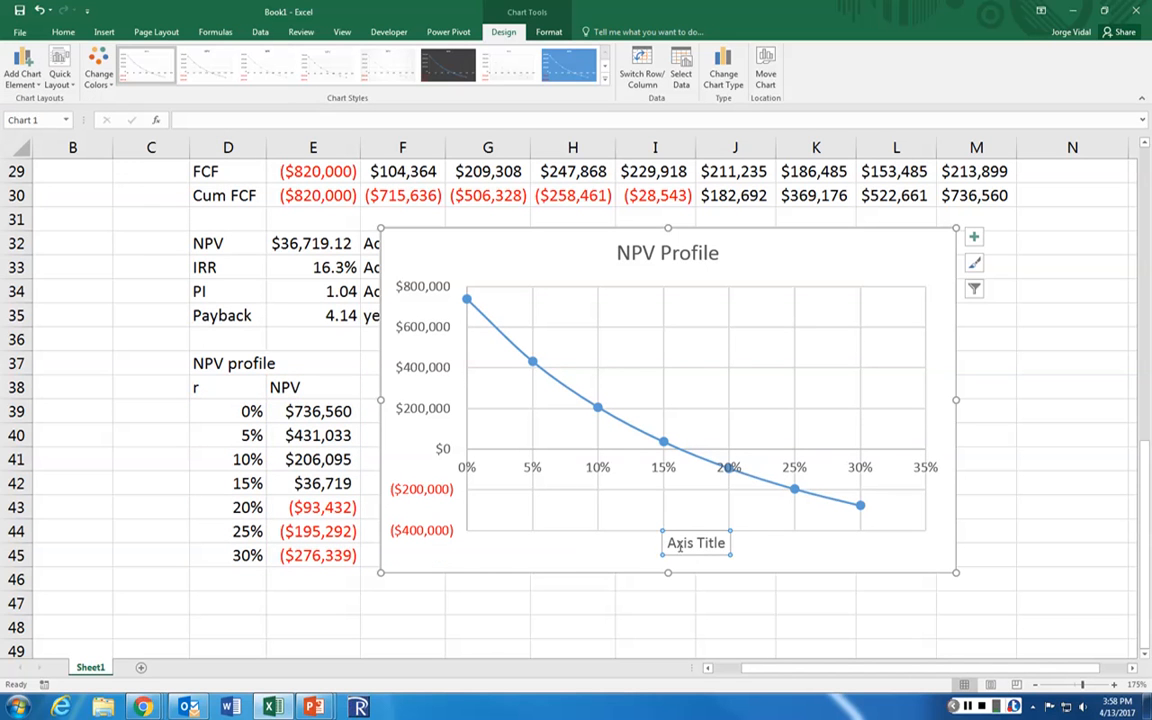
pyautogui.hotkey('ctrl', 'a')
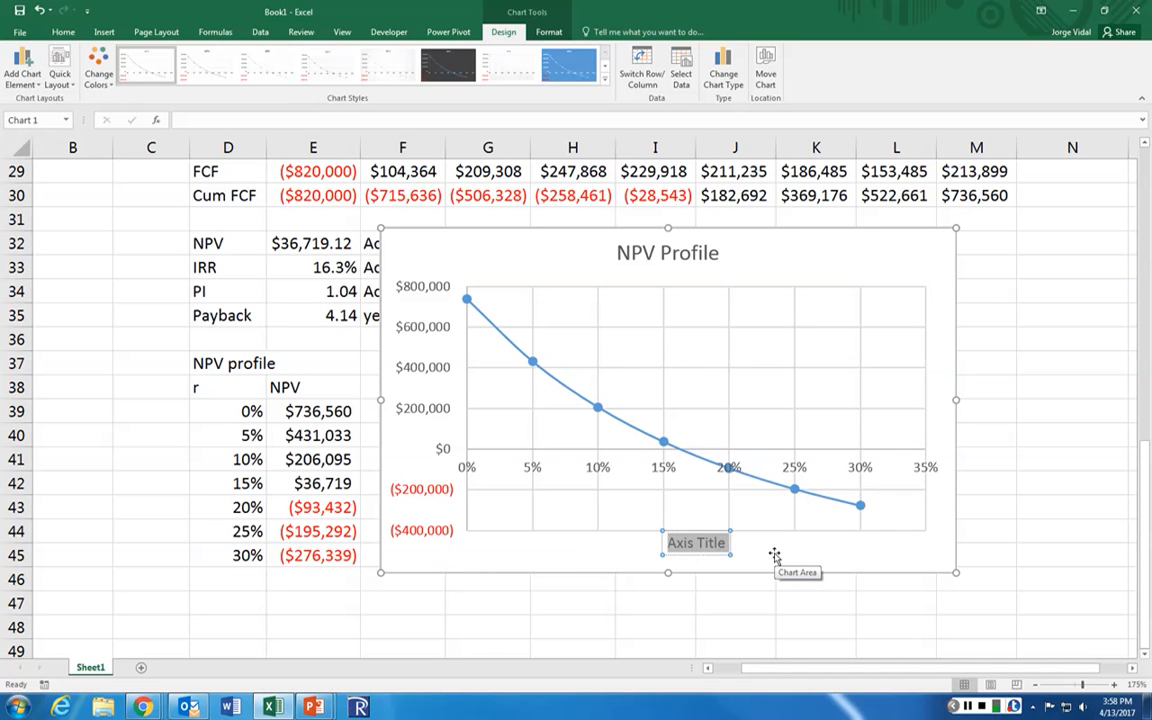
pyautogui.write('Discoun')
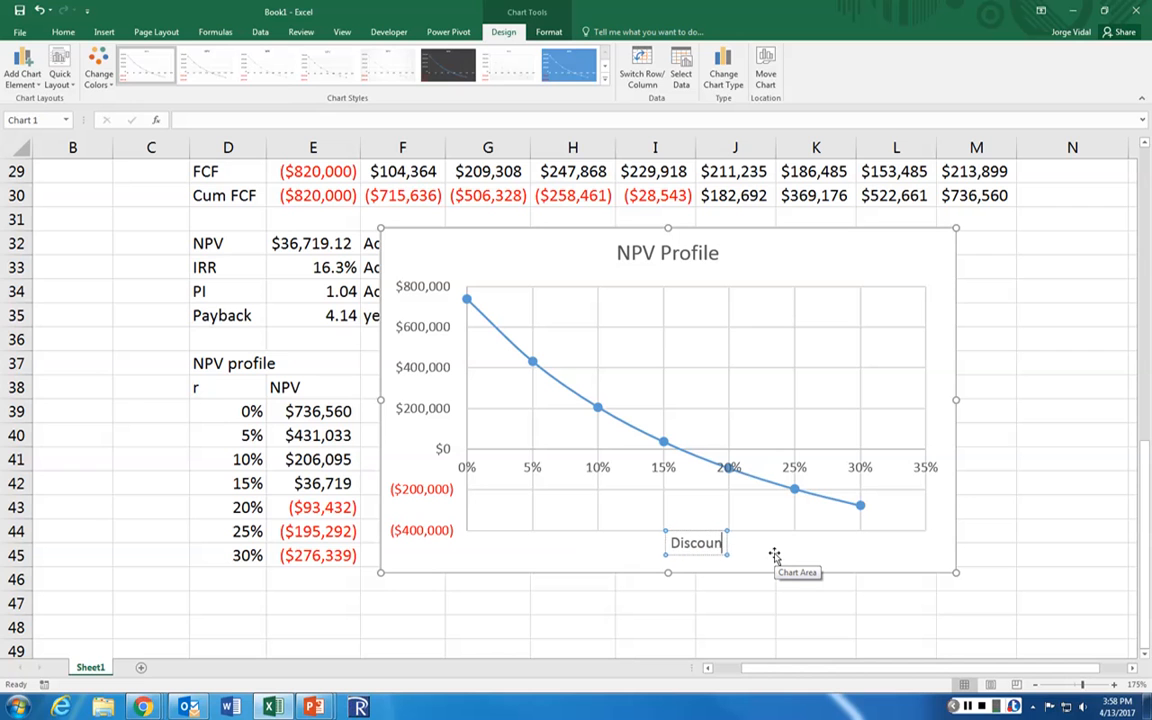
pyautogui.write('t R')
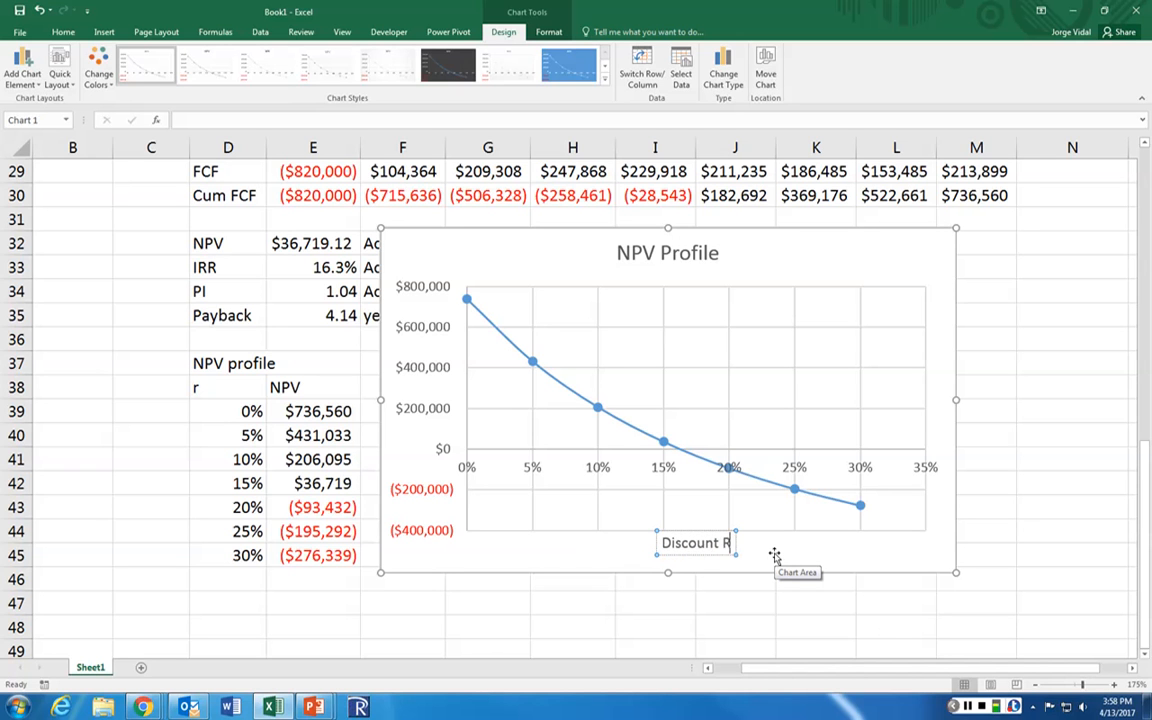
pyautogui.write('ate/')
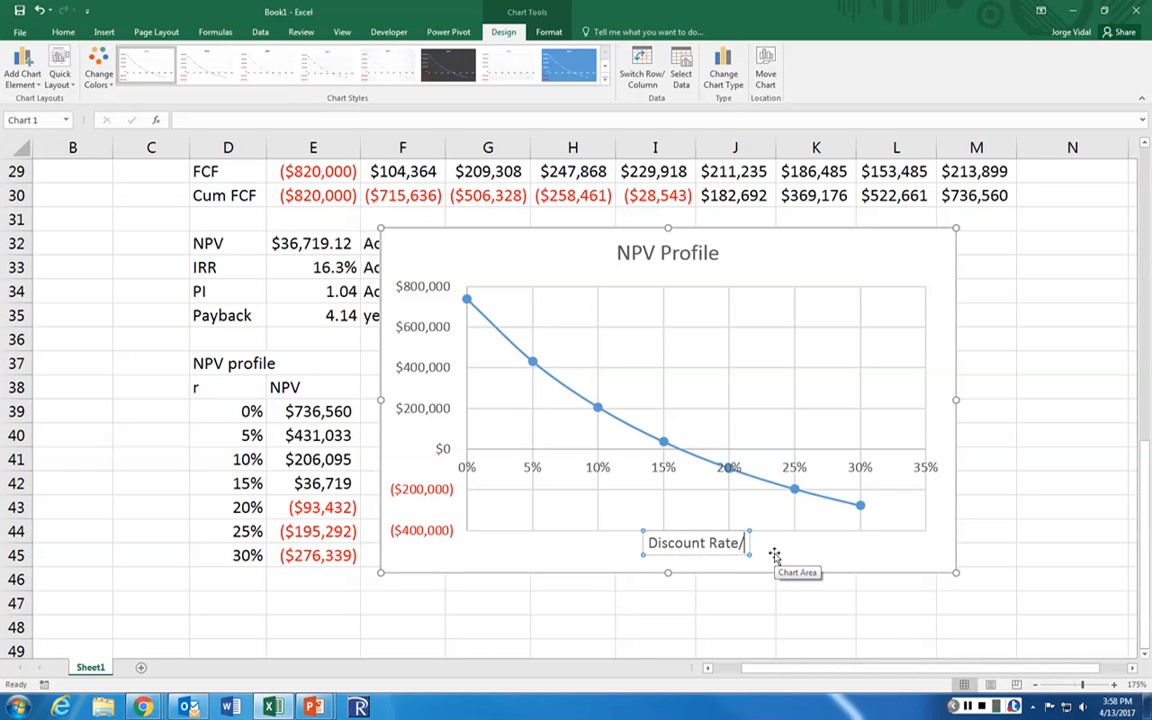
pyautogui.write('Cost of Capital')
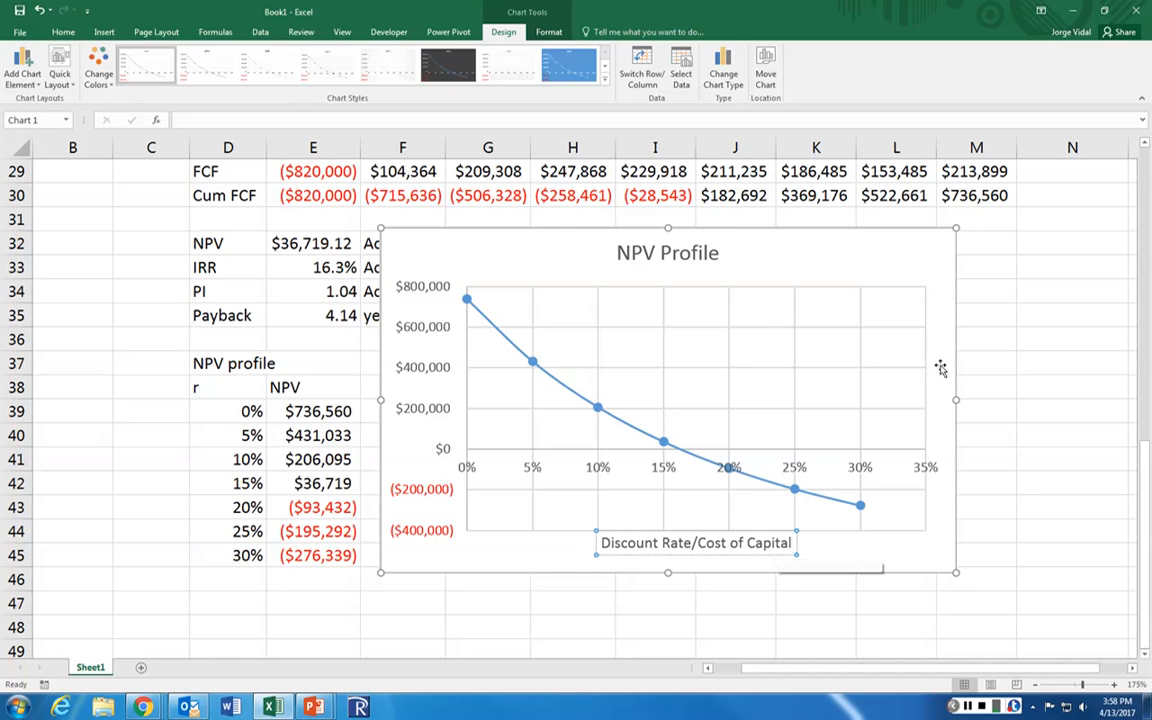
pyautogui.click(866, 256)
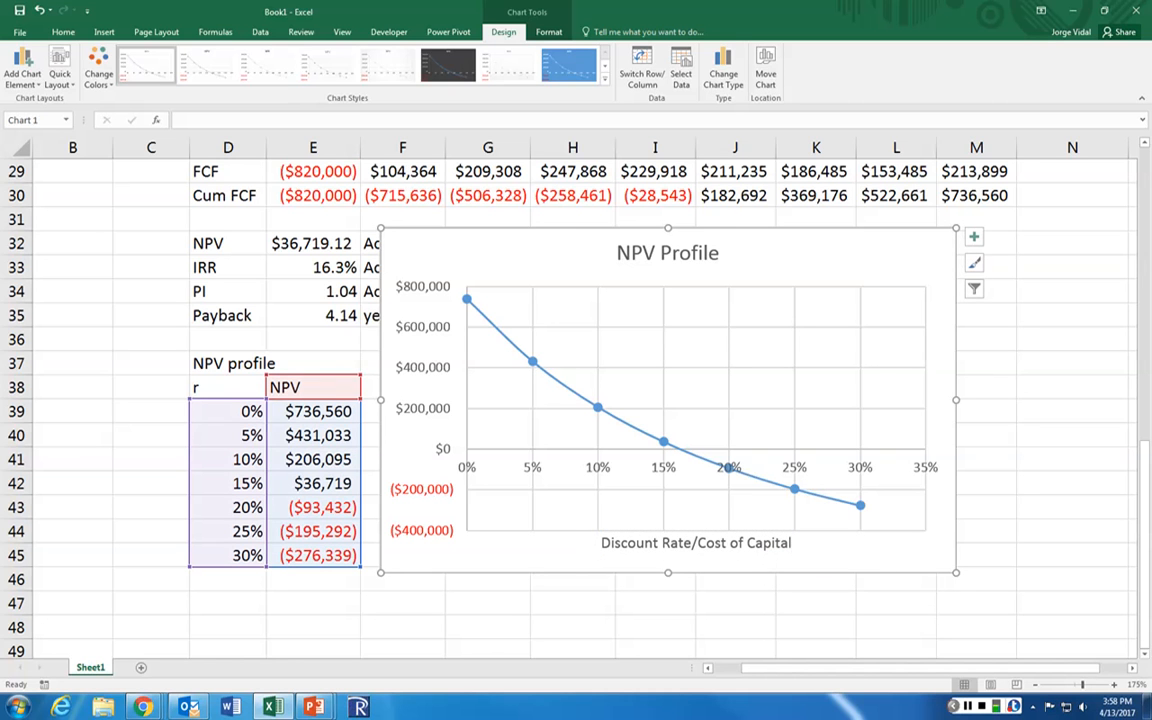
# Step: Inspect the data points on the NPV Profile curve and review the worksheet back up to its first rows
pyautogui.click(598, 407)
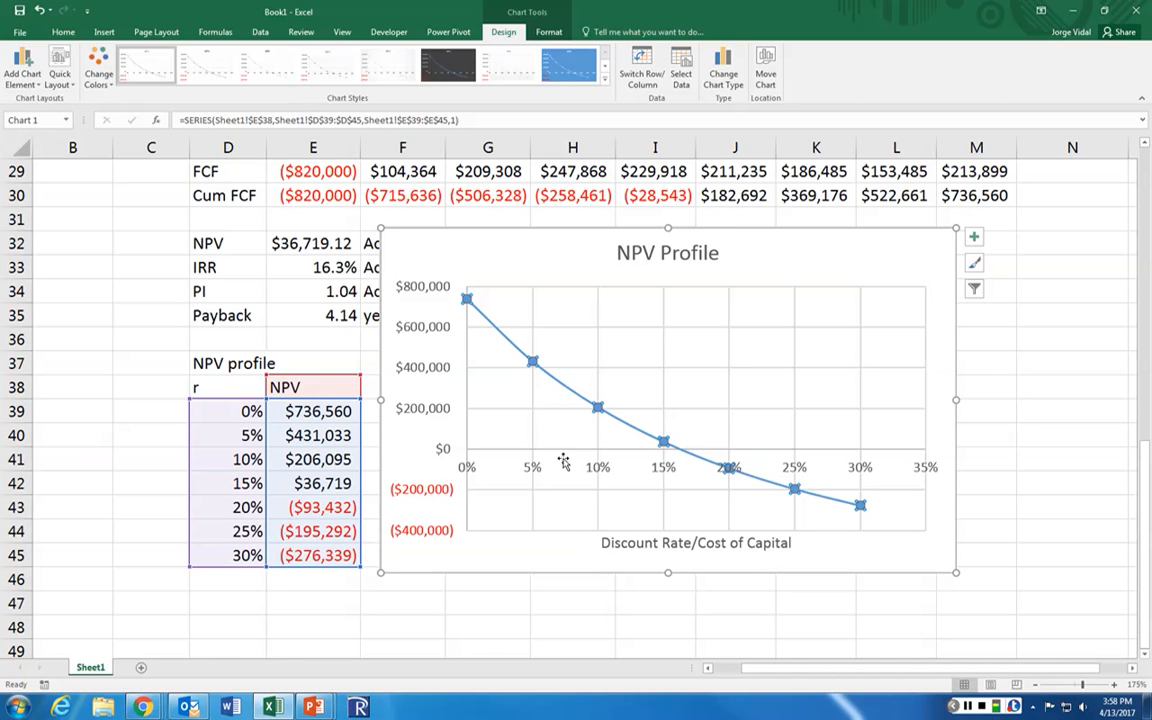
pyautogui.moveTo(730, 468)
pyautogui.click(122, 372)
pyautogui.scroll(2, 122, 371)
pyautogui.scroll(7, 122, 372)
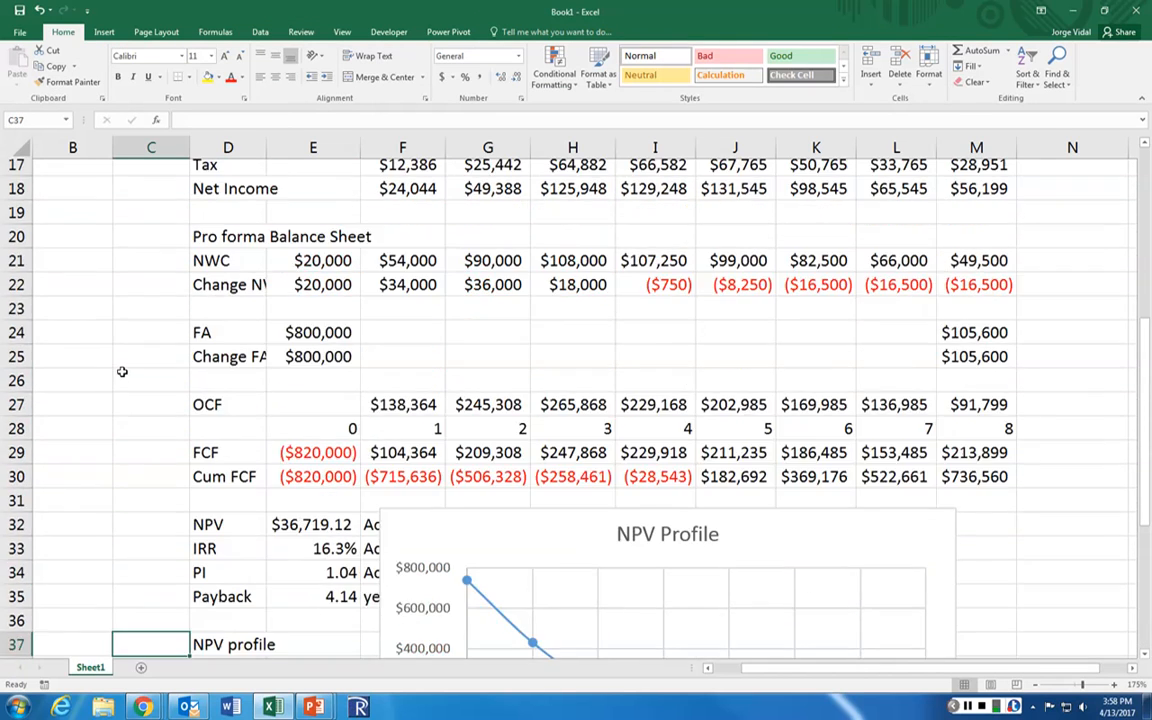
pyautogui.scroll(1, 120, 355)
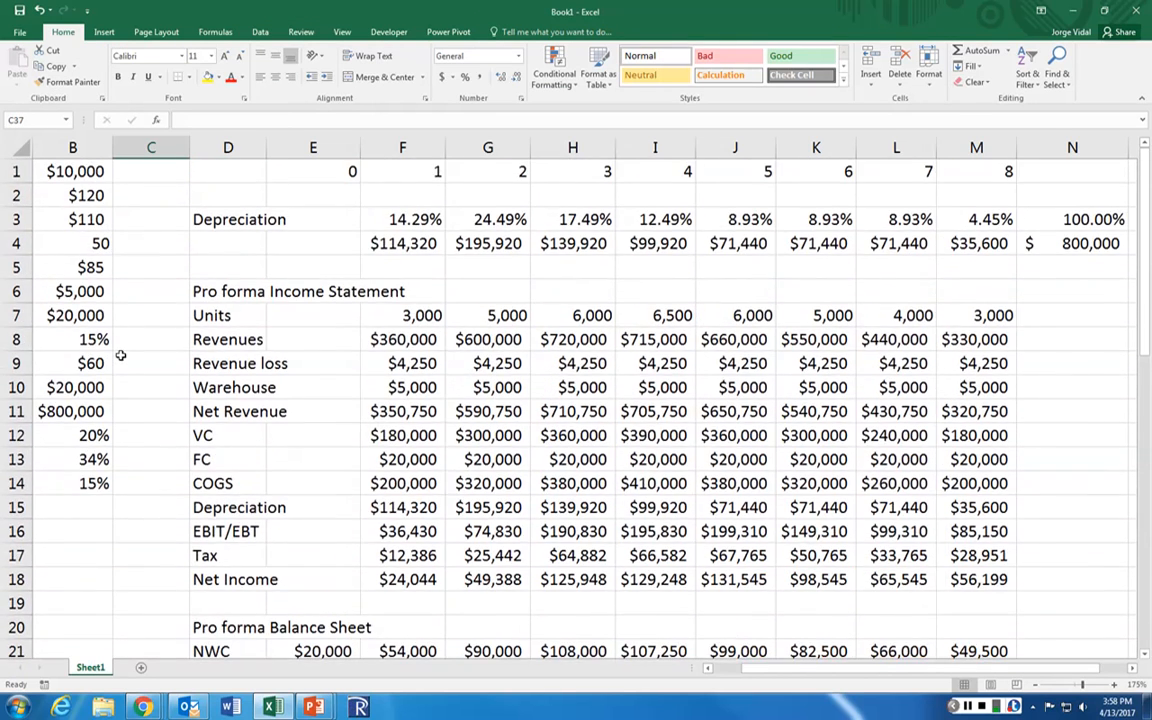
# Step: Zoom the worksheet out to 100% and move the NPV Profile chart below the Payback row, beside the NPV profile table
pyautogui.moveTo(790, 668); pyautogui.dragTo(765, 668)
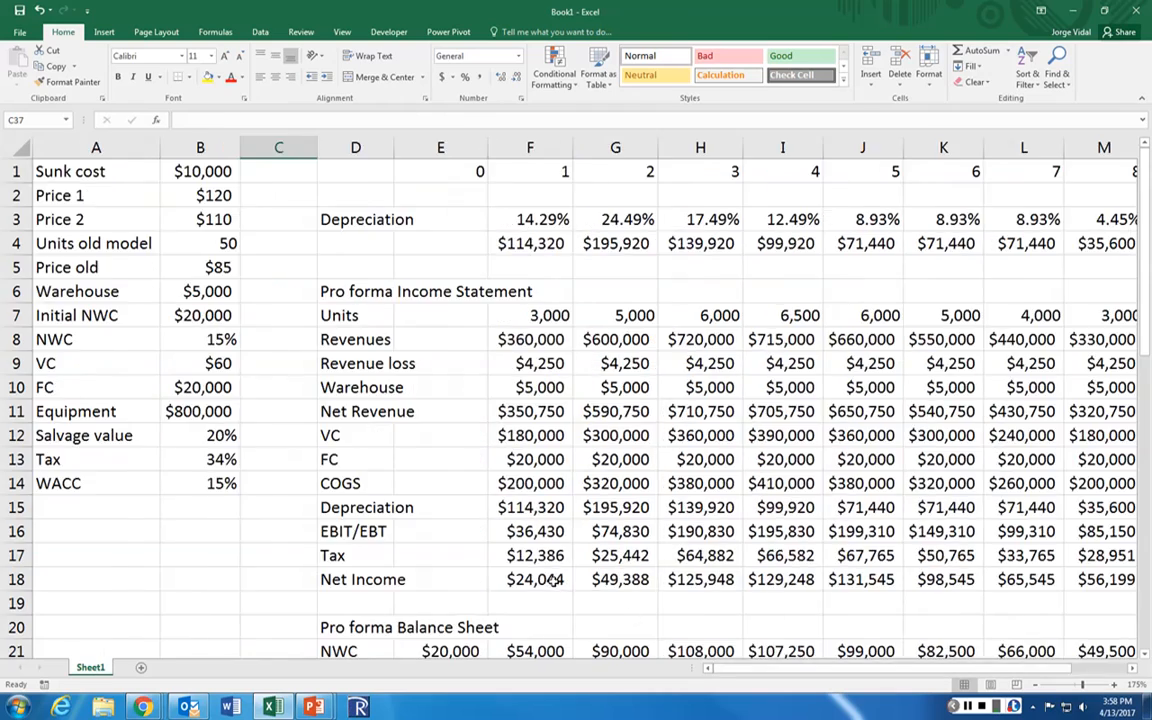
pyautogui.keyDown('ctrl'); pyautogui.scroll(-4, 540, 577); pyautogui.keyUp('ctrl')
pyautogui.keyDown('ctrl'); pyautogui.scroll(-1, 552, 581); pyautogui.keyUp('ctrl')
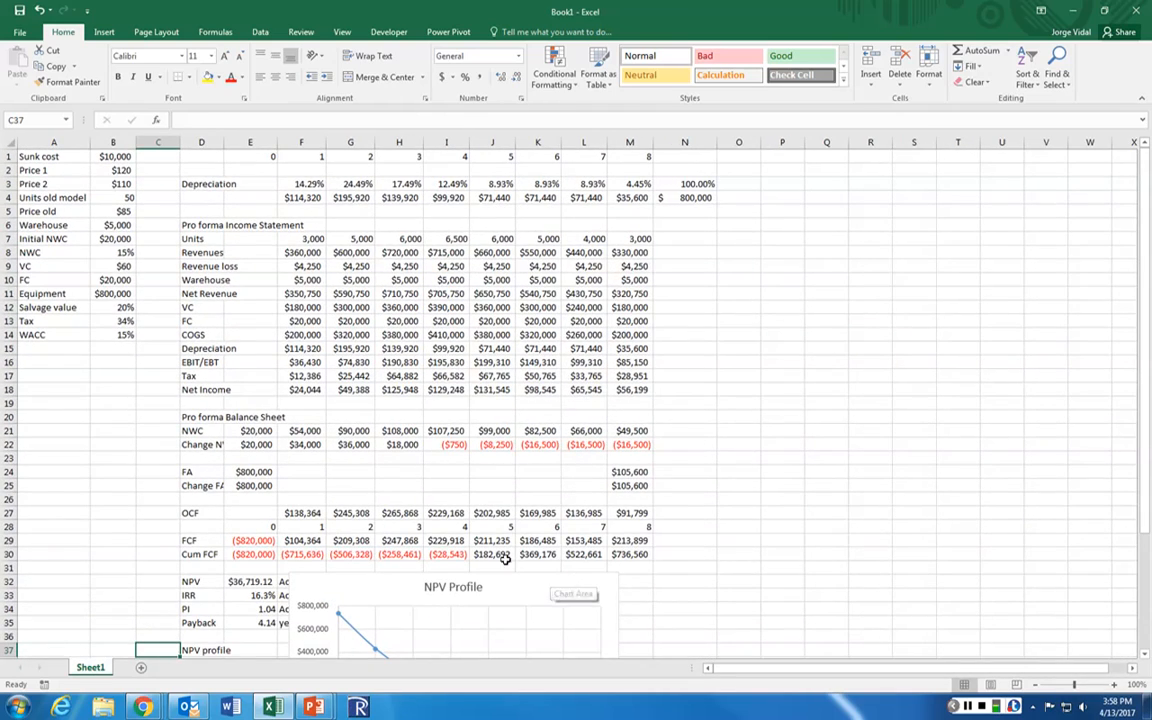
pyautogui.moveTo(328, 581); pyautogui.dragTo(342, 338)
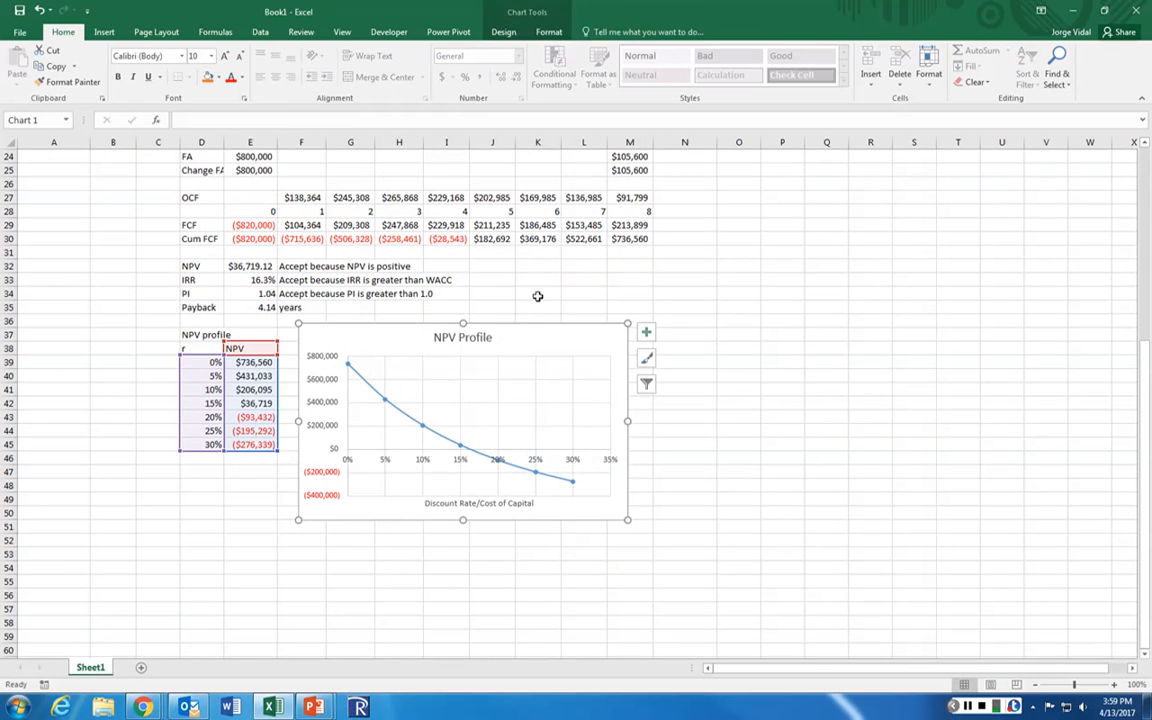
pyautogui.click(553, 292)
# Step: Put a thick outside border around the input assumptions in A1:B14
pyautogui.scroll(8, 555, 290)
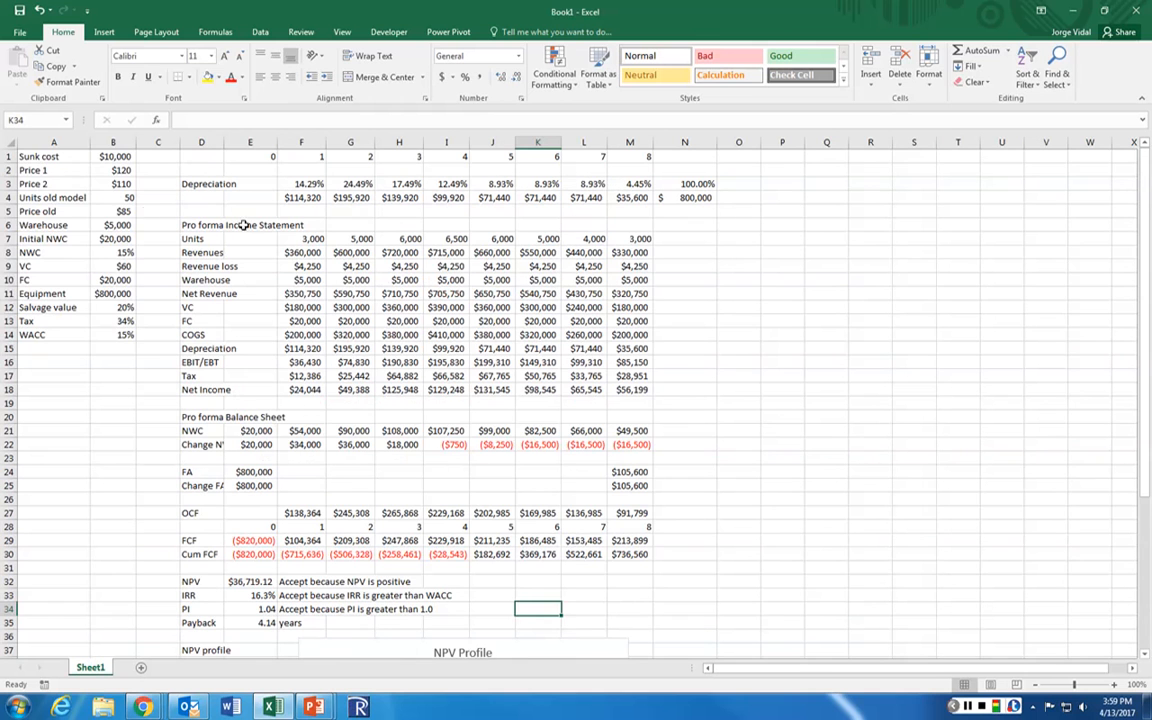
pyautogui.moveTo(30, 157); pyautogui.dragTo(95, 334)
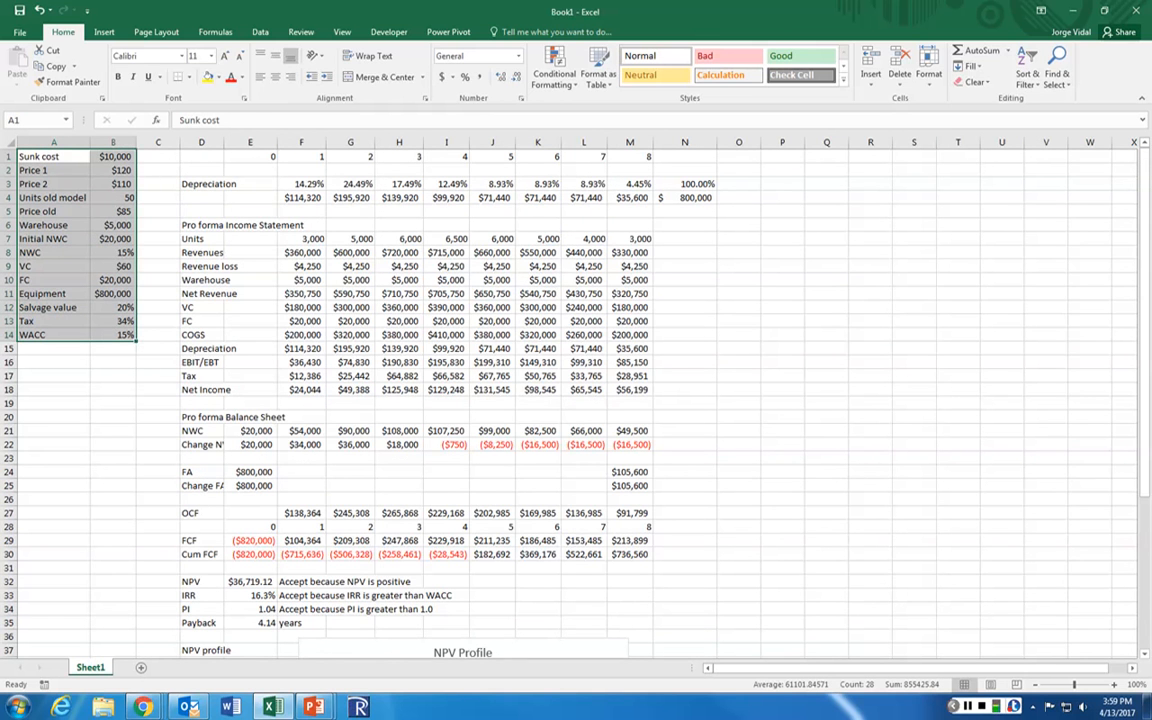
pyautogui.click(187, 77)
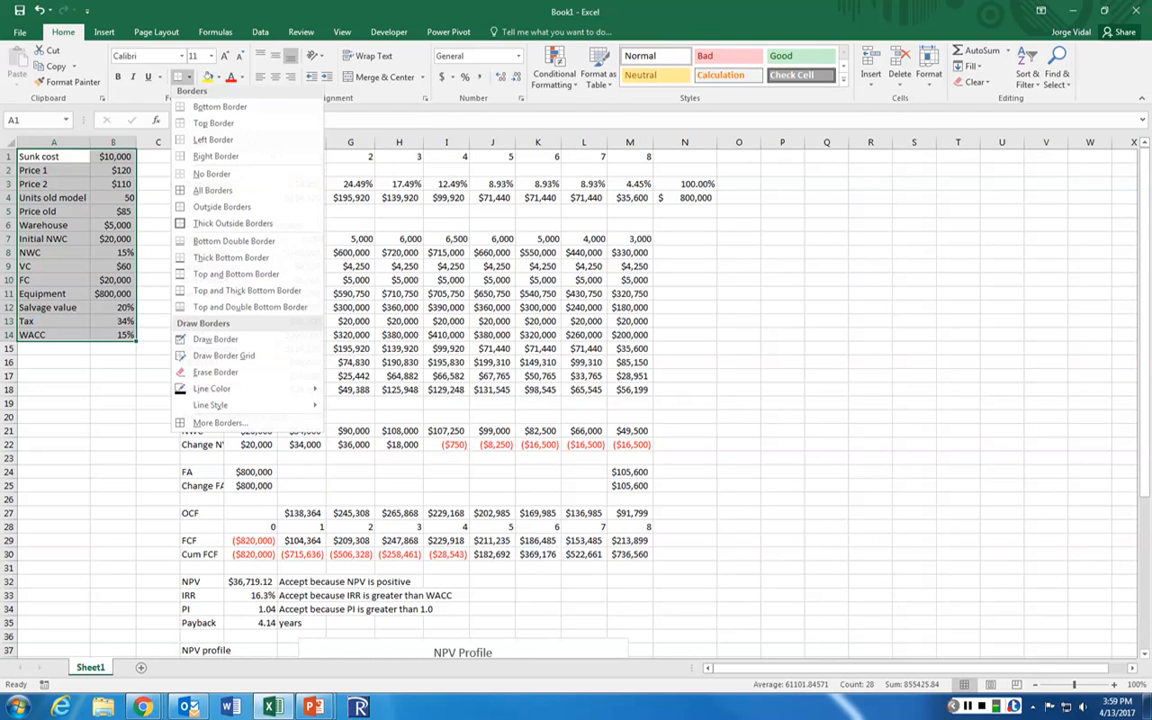
pyautogui.click(222, 210)
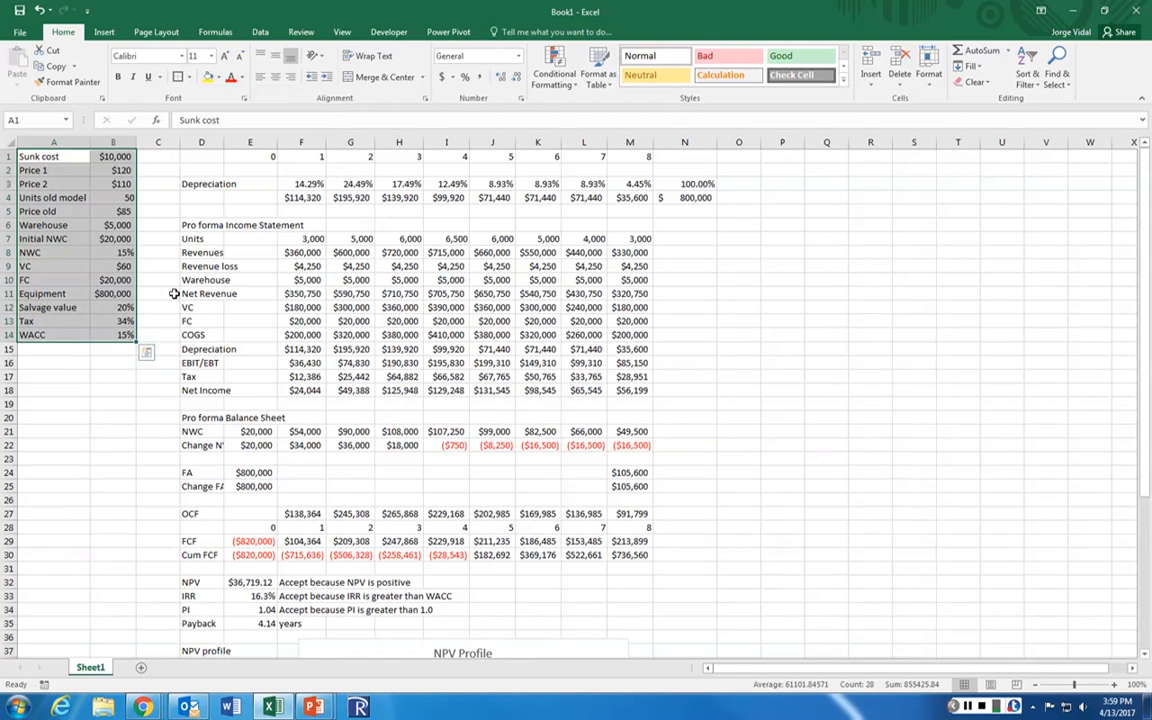
pyautogui.click(55, 362)
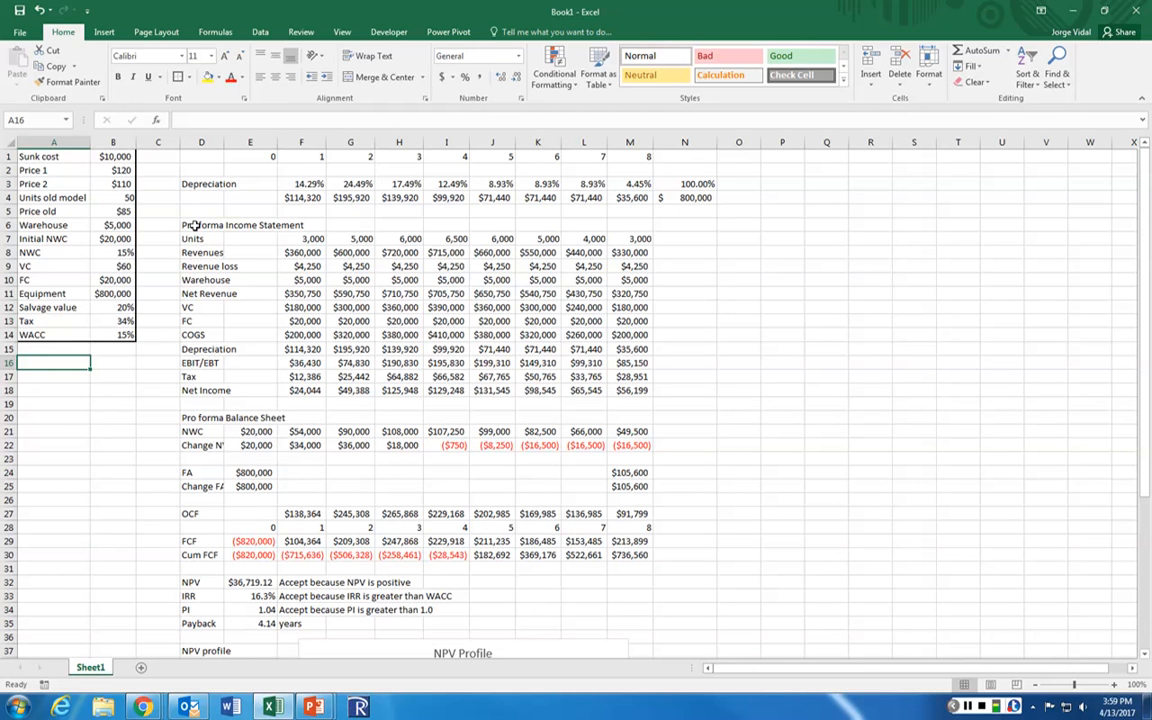
# Step: Merge and center the Pro forma Income Statement heading across D6:M6 and give it a thick bottom border
pyautogui.moveTo(195, 226); pyautogui.dragTo(628, 231)
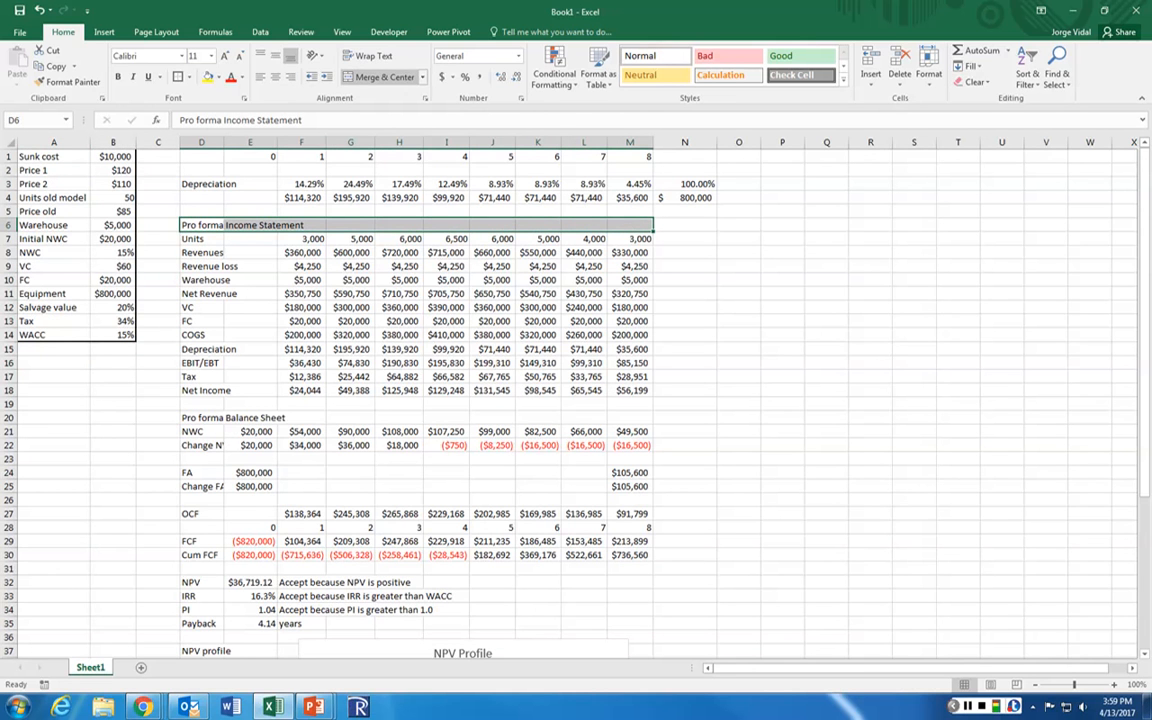
pyautogui.click(380, 77)
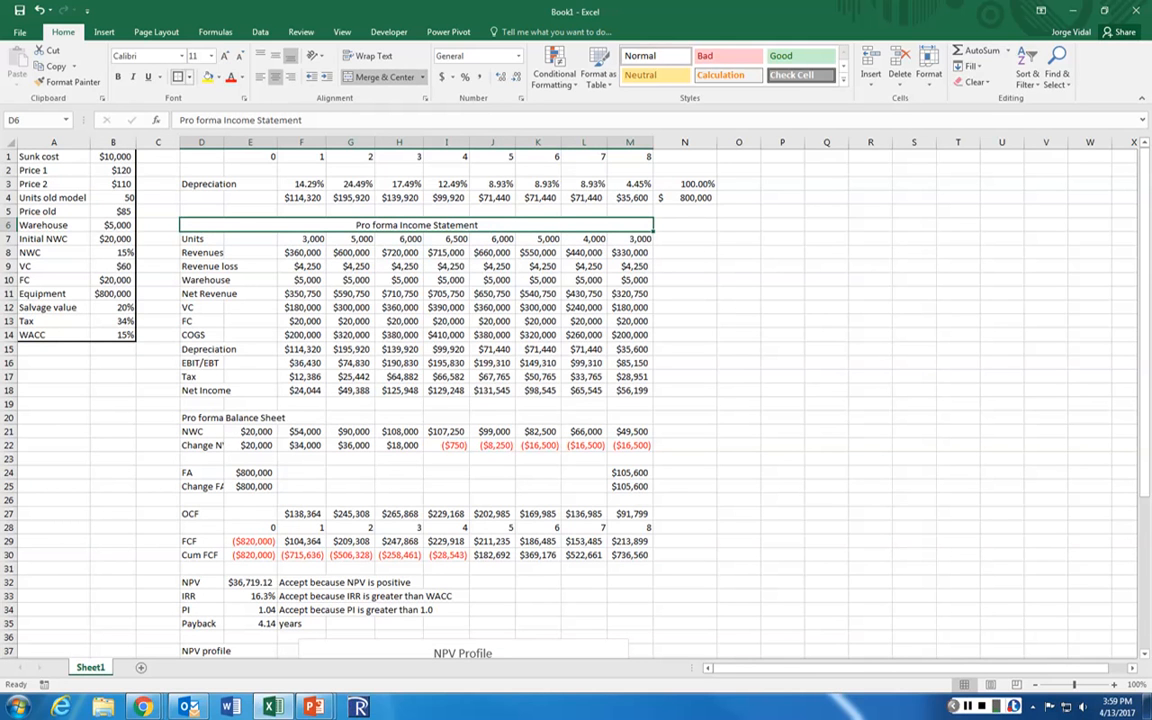
pyautogui.click(188, 77)
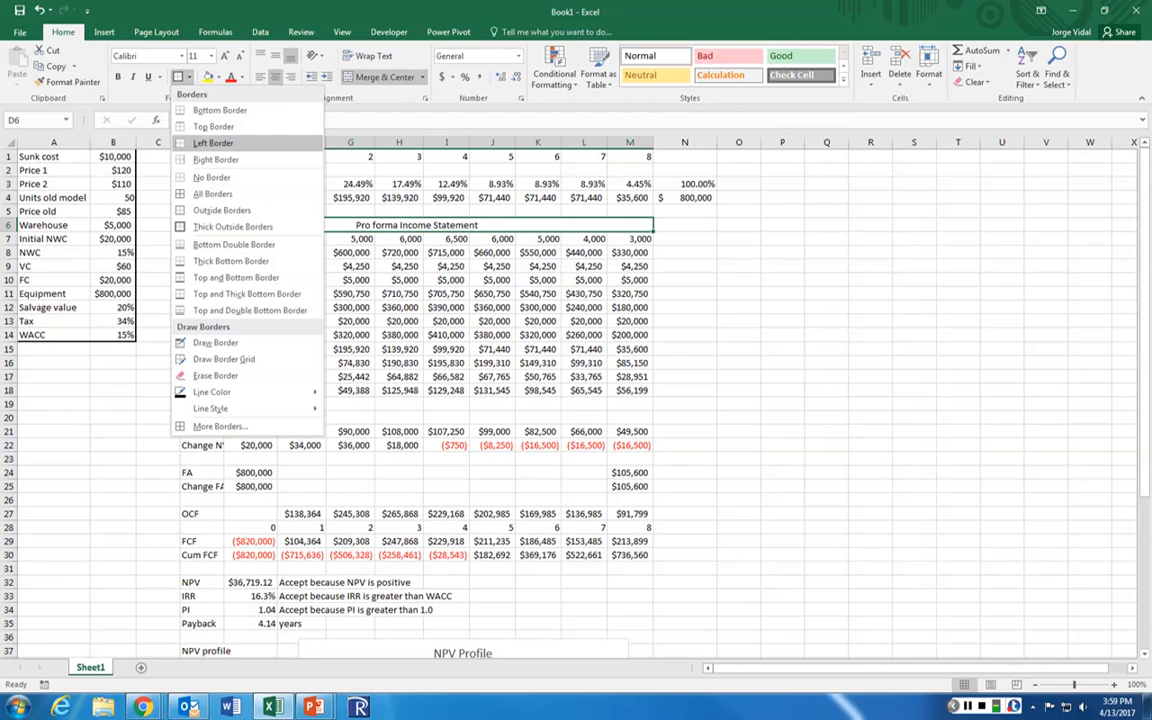
pyautogui.click(228, 261)
pyautogui.click(345, 281)
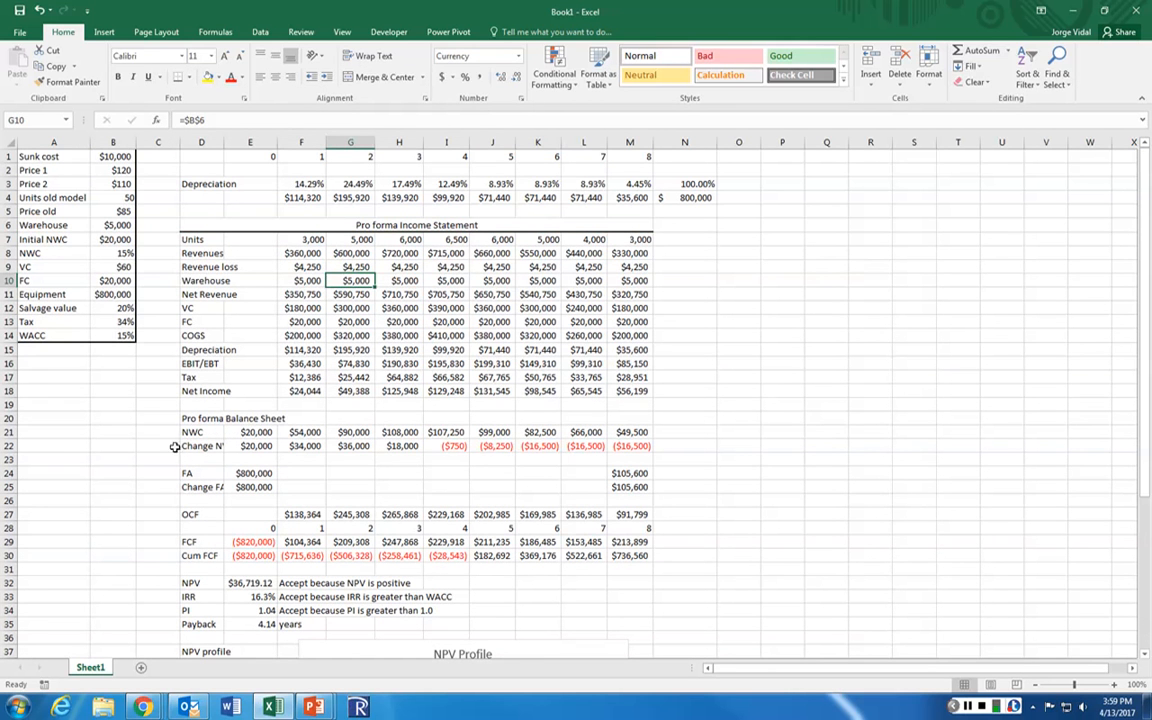
# Step: Merge and center the Pro forma Balance Sheet heading across D20:M20 with a thick bottom border
pyautogui.moveTo(200, 418); pyautogui.dragTo(627, 420)
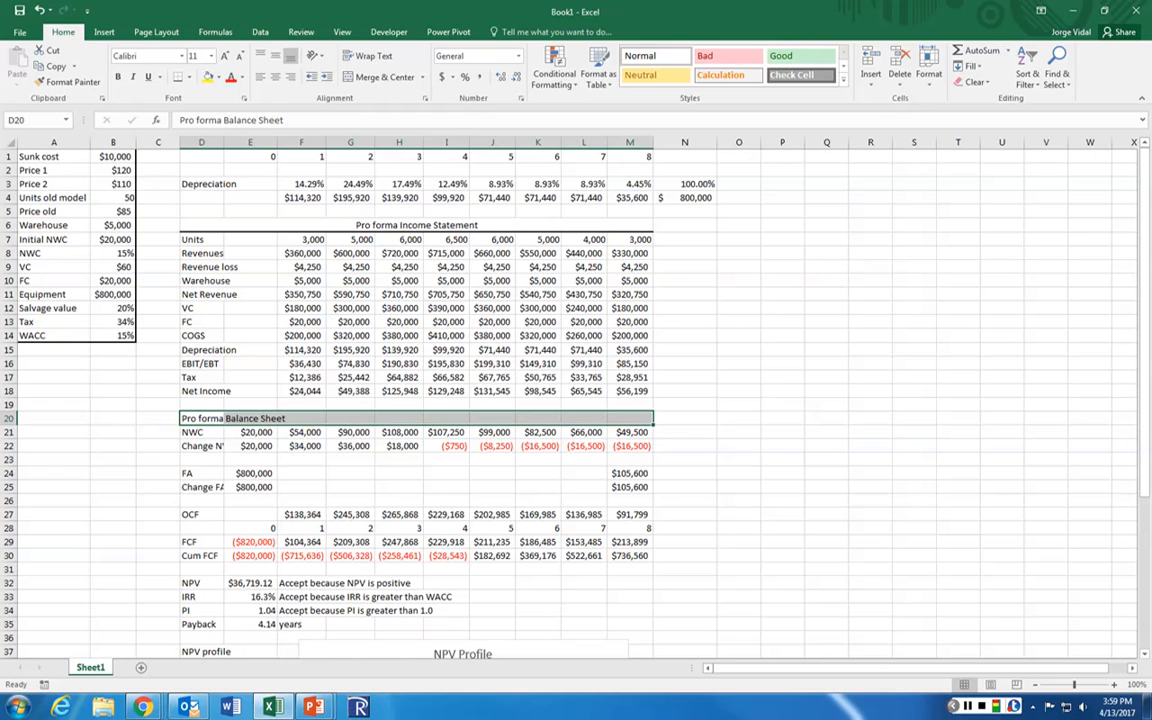
pyautogui.click(383, 77)
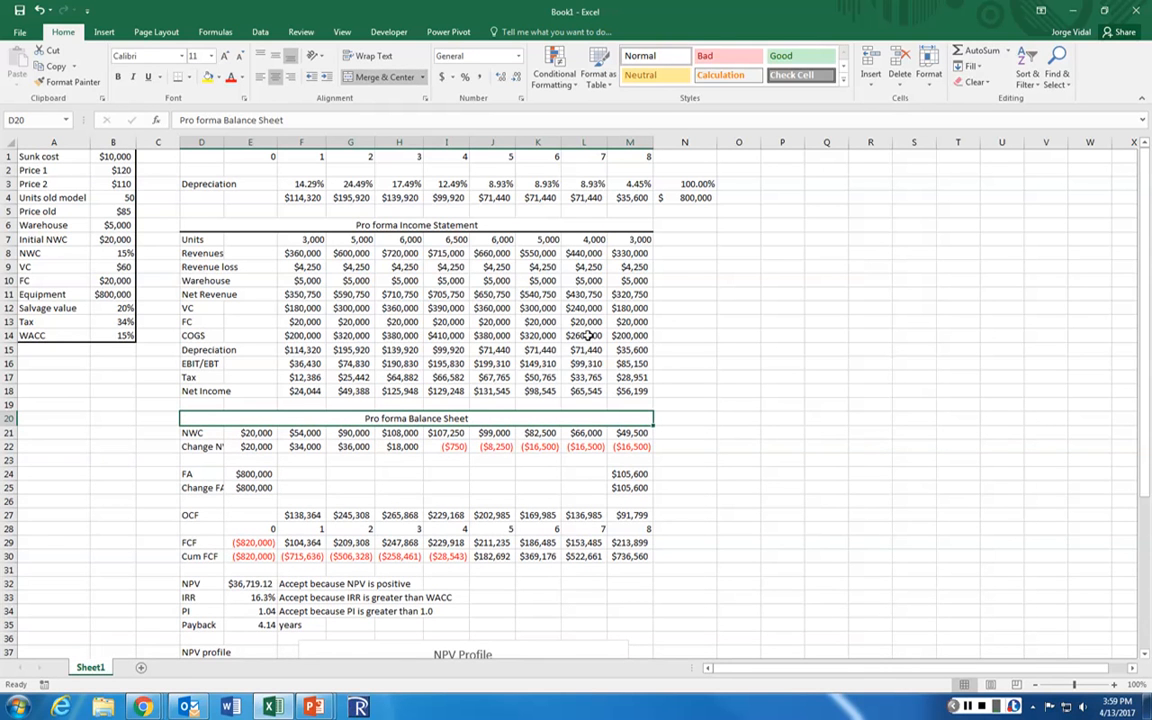
pyautogui.click(738, 294)
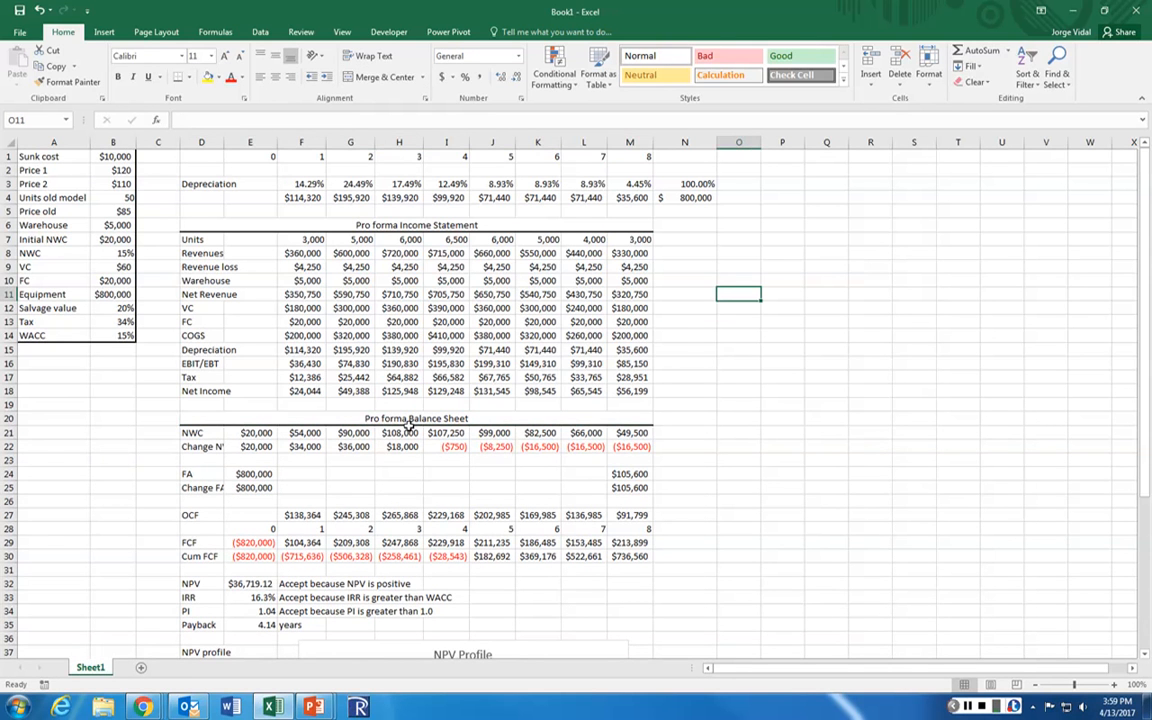
# Step: Autofit column D so that the Change NWC and Change FA labels fit
pyautogui.scroll(-2, 408, 425)
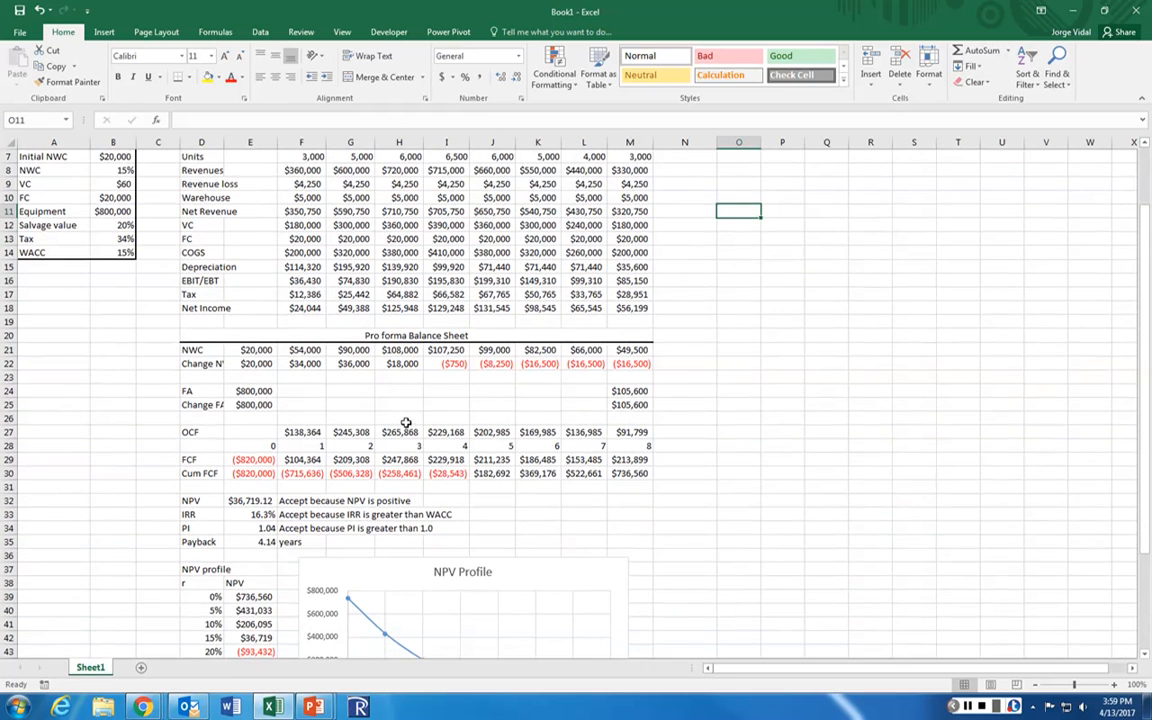
pyautogui.scroll(-1, 406, 422)
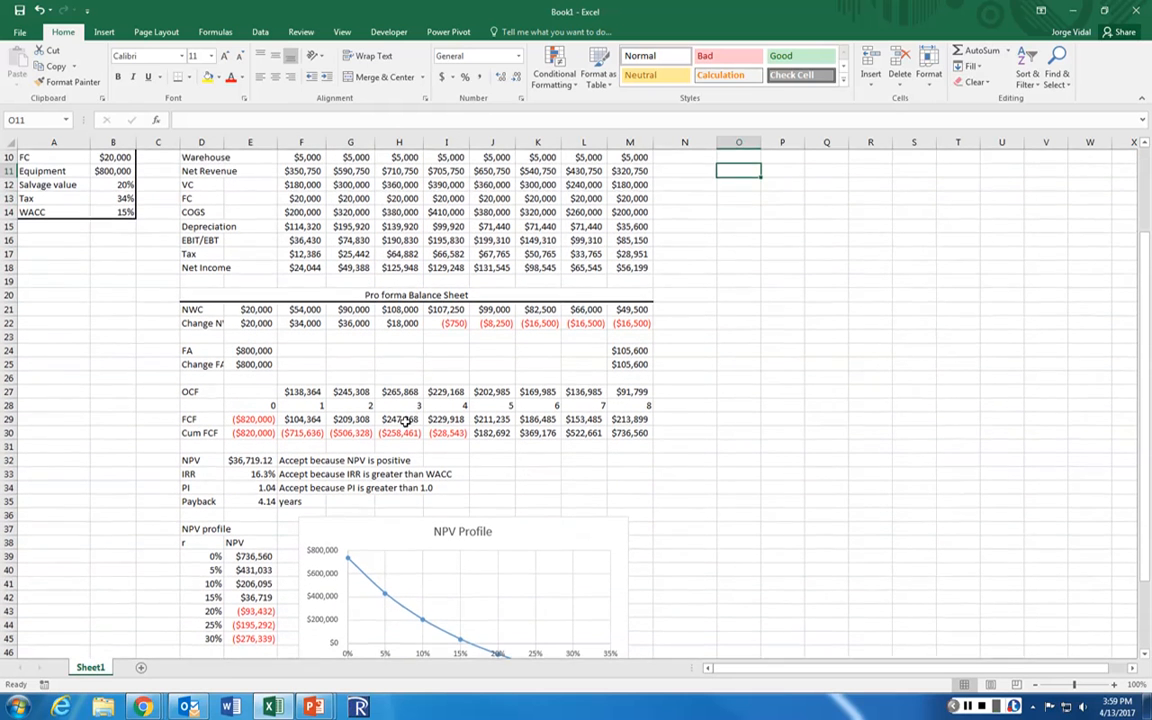
pyautogui.click(216, 364)
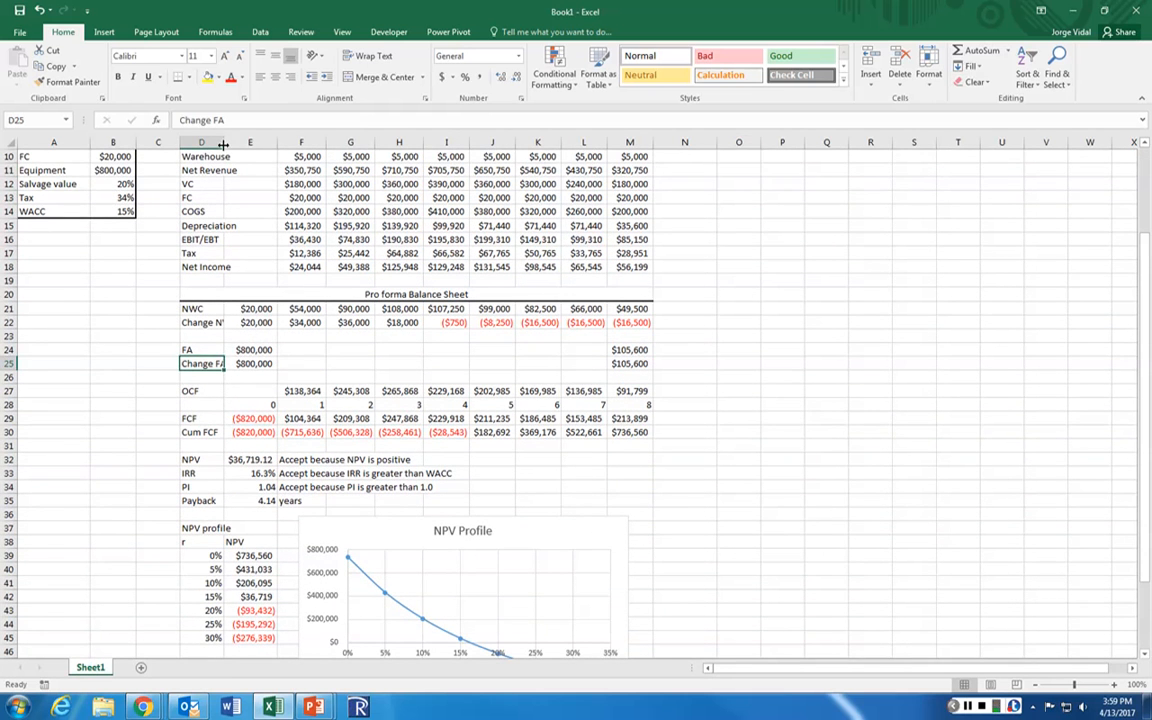
pyautogui.doubleClick(223, 145)
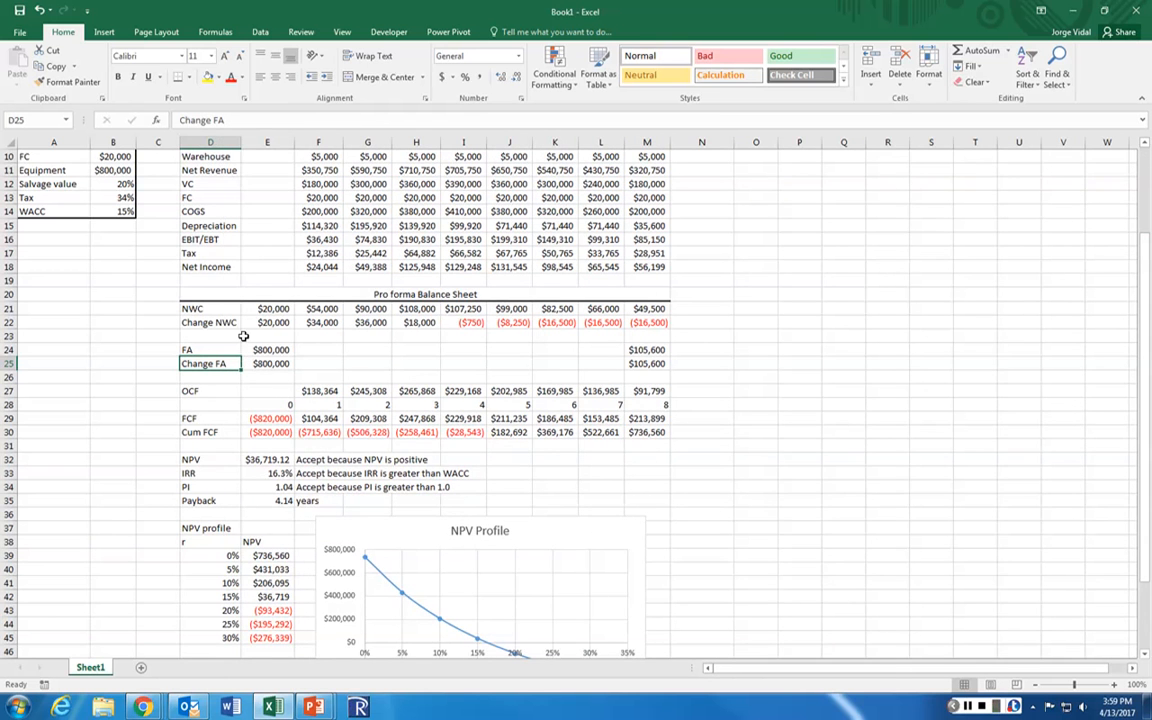
pyautogui.scroll(2, 243, 335)
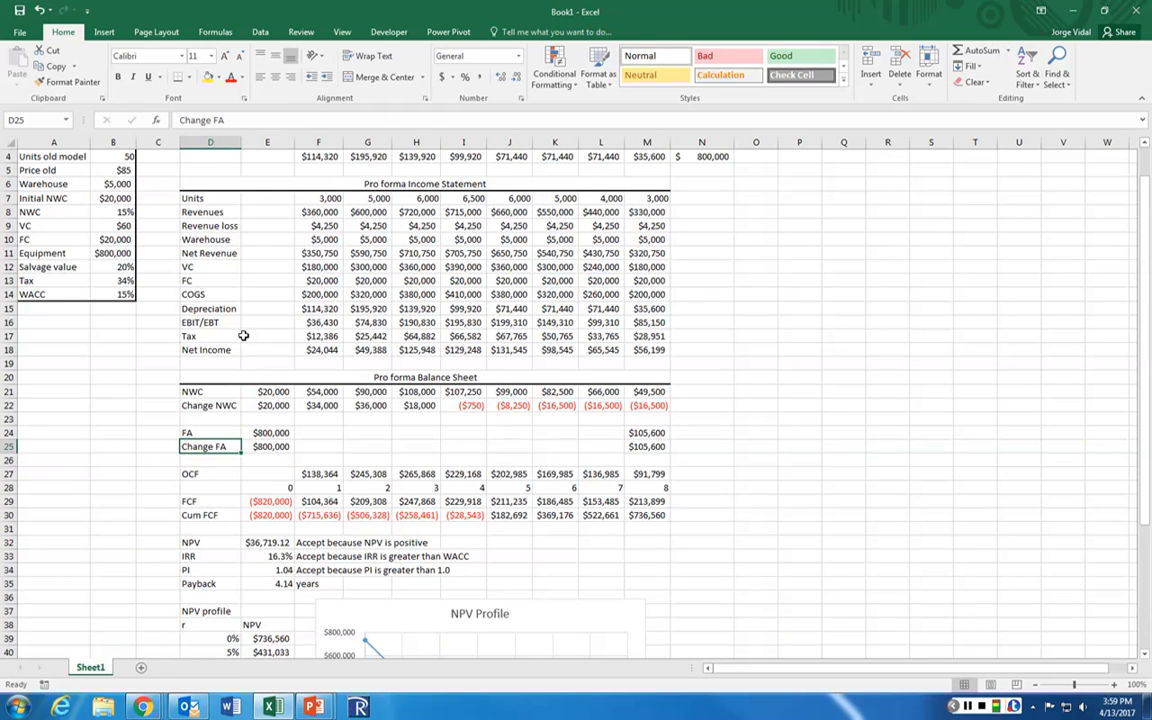
pyautogui.scroll(1, 243, 335)
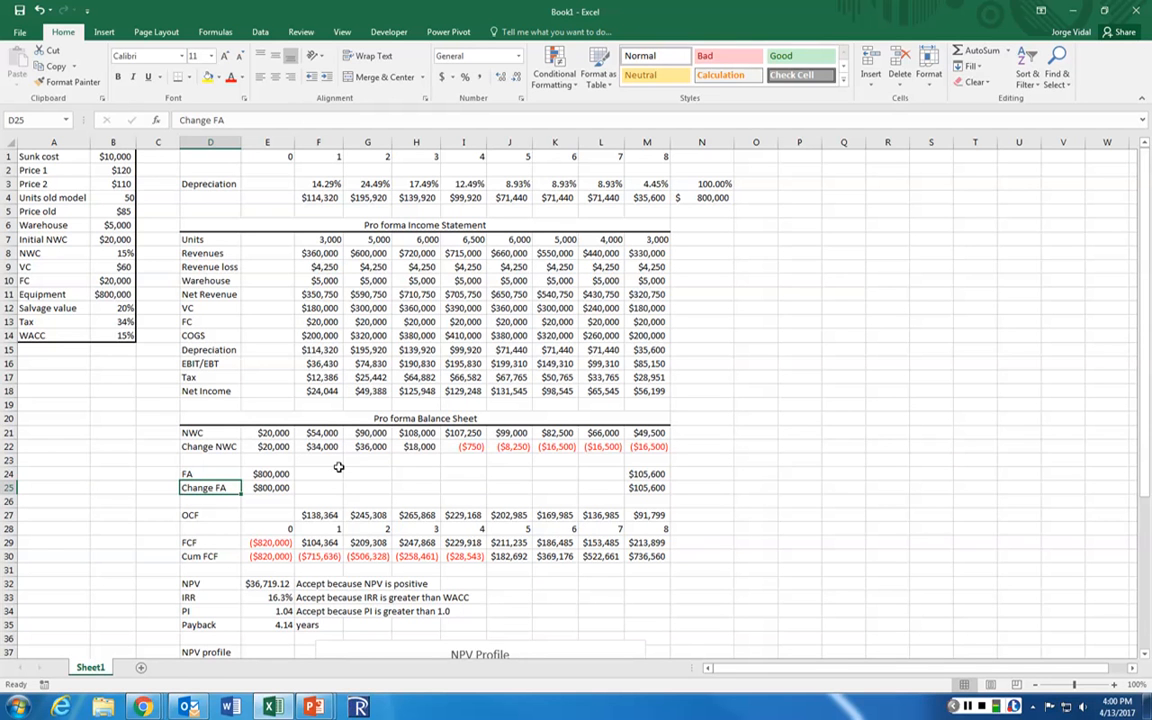
pyautogui.scroll(-1, 342, 467)
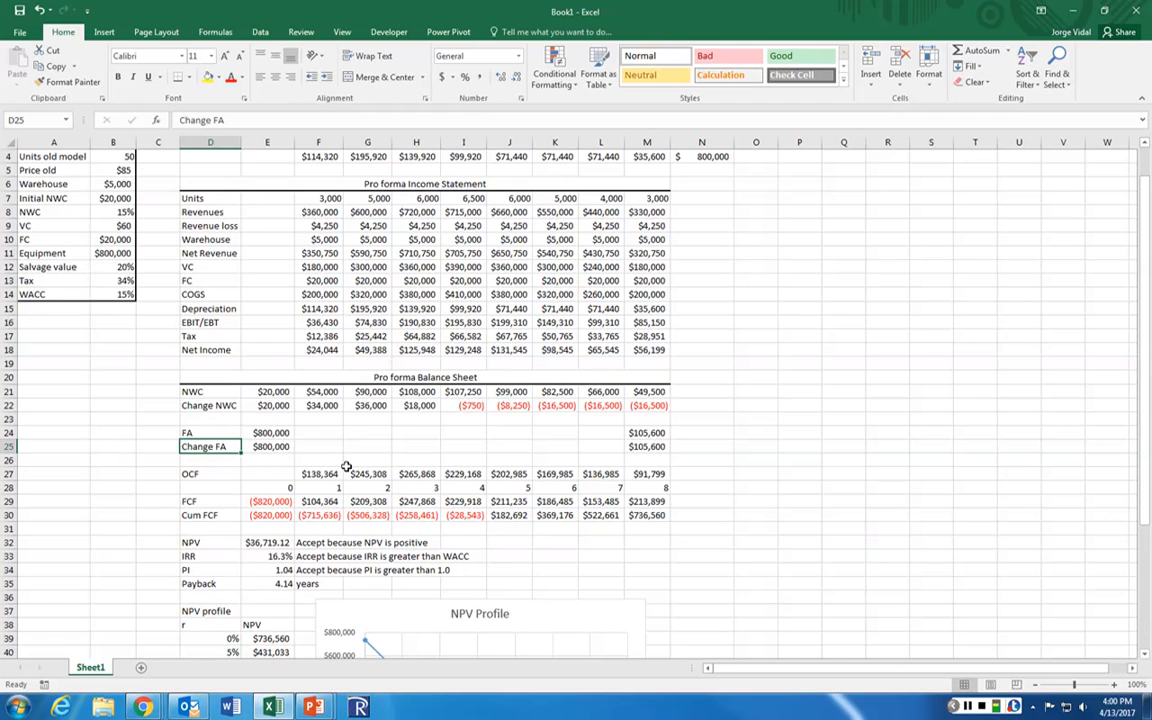
pyautogui.scroll(1, 300, 400)
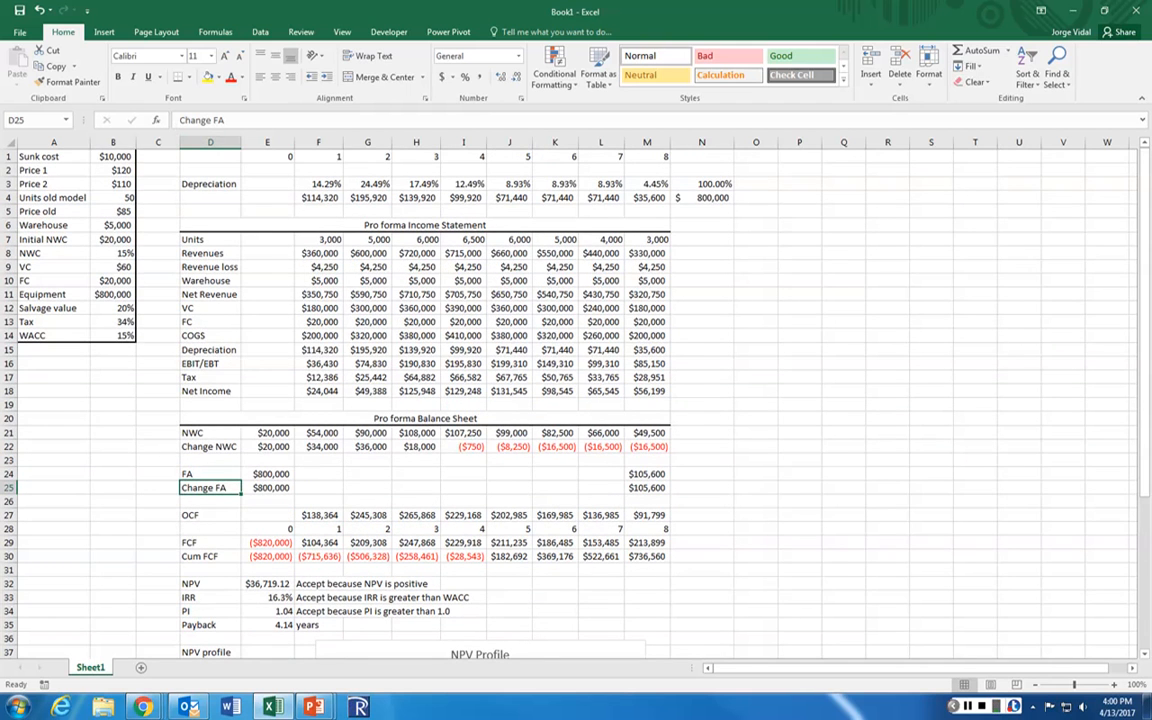